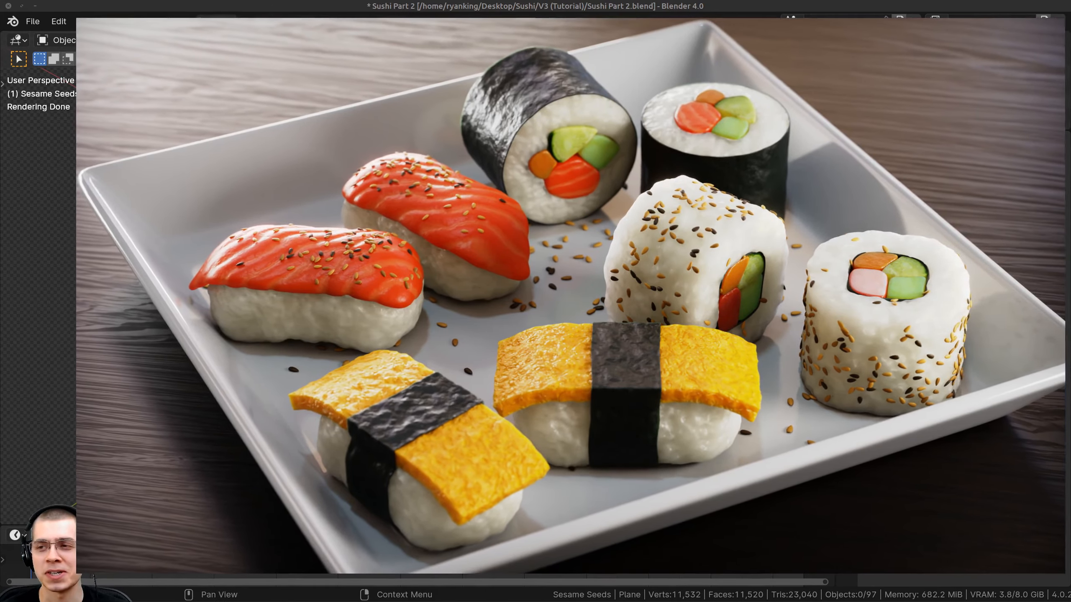
{"action": "left_click", "coordinate": [440, 296]}
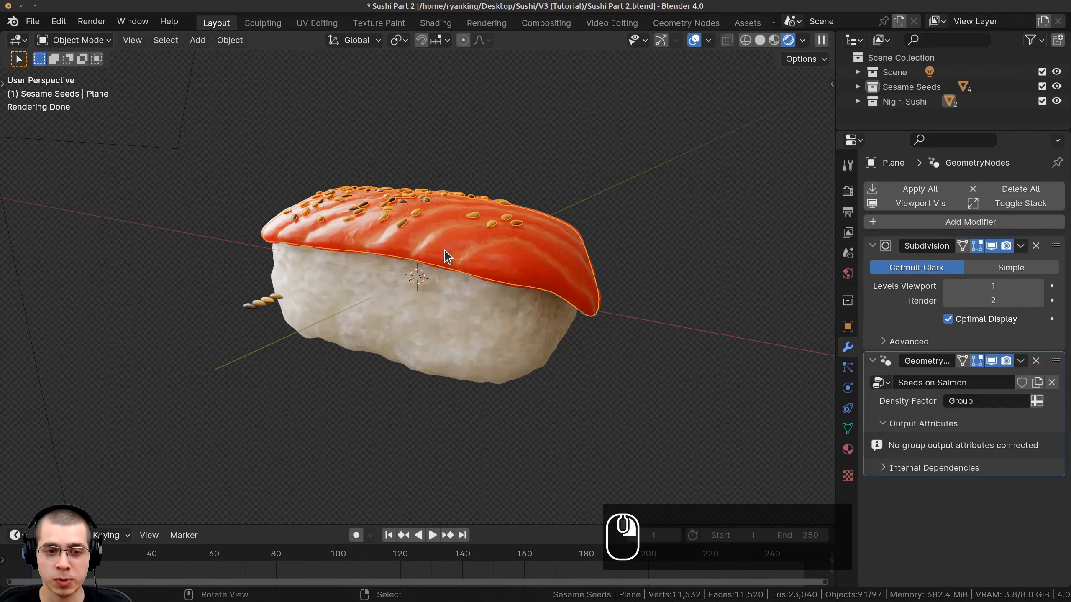
{"action": "middle_click_drag", "start_coordinate": [443, 249], "coordinate": [353, 219]}
{"action": "left_click", "coordinate": [416, 342]}
{"action": "middle_click_drag", "start_coordinate": [418, 343], "coordinate": [431, 308]}
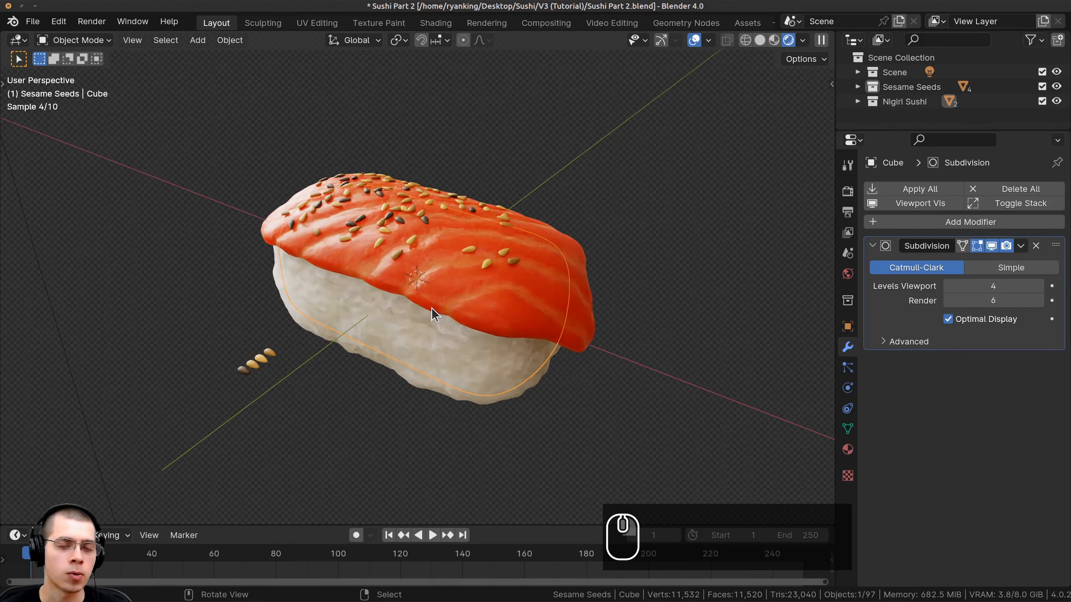
{"action": "left_click", "coordinate": [457, 297]}
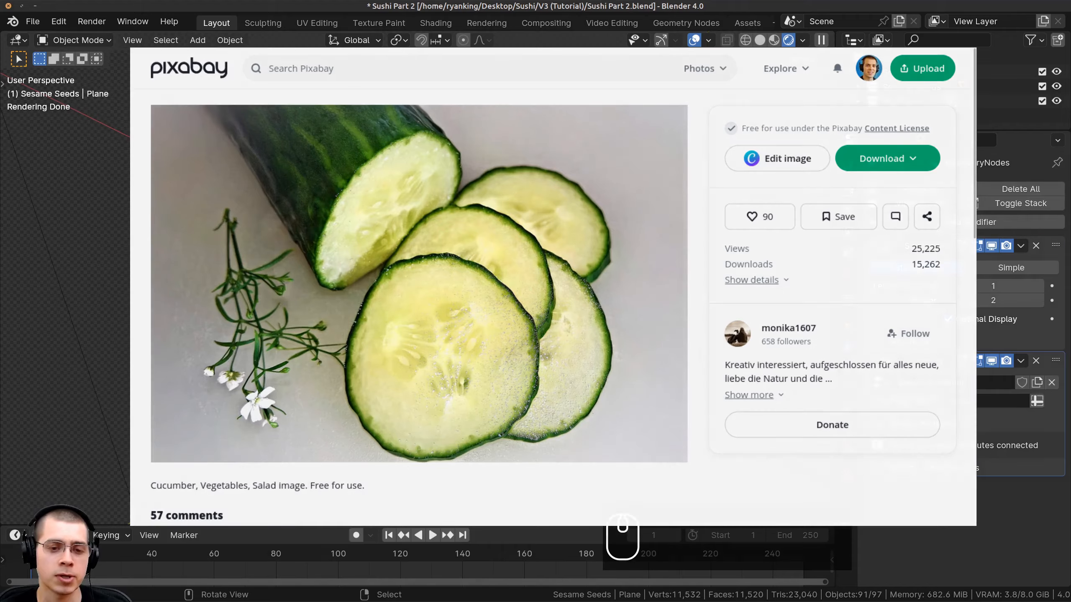
{"action": "left_click", "coordinate": [438, 342]}
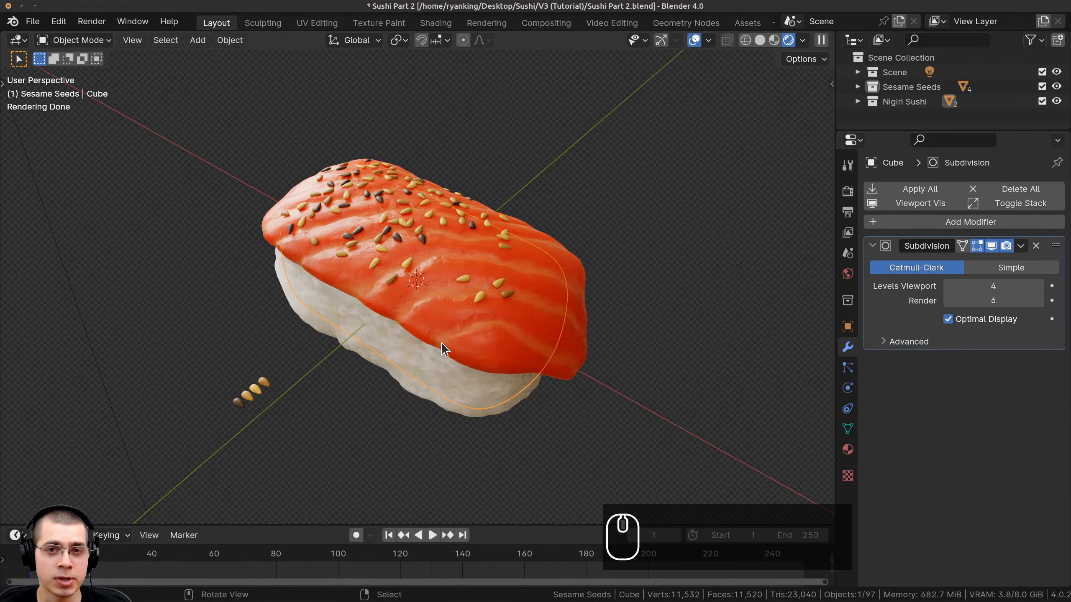
{"action": "middle_click_drag", "start_coordinate": [471, 350], "coordinate": [592, 344]}
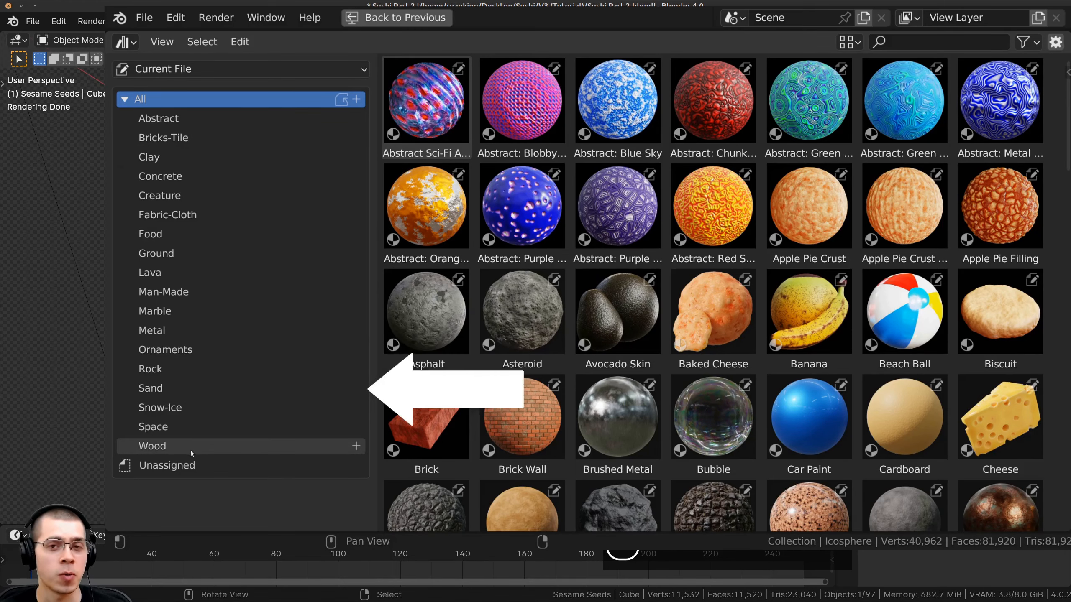
- Browse the Rock, Lava, Space, Ground, Abstract and Food categories of the material asset library
{"action": "left_click", "coordinate": [176, 369]}
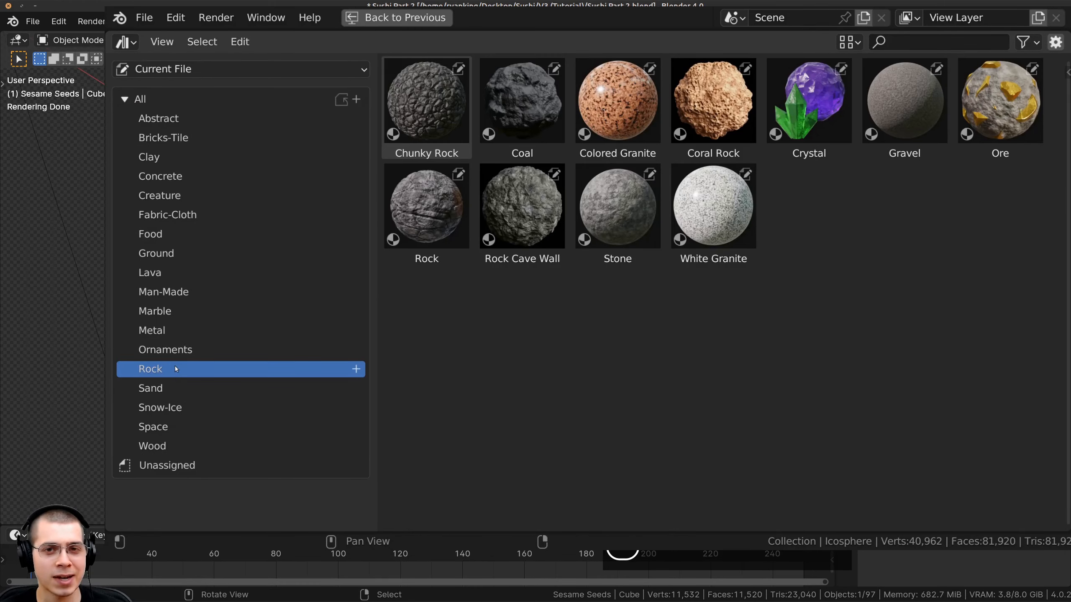
{"action": "left_click", "coordinate": [167, 276]}
{"action": "left_click", "coordinate": [171, 428]}
{"action": "left_click", "coordinate": [166, 256]}
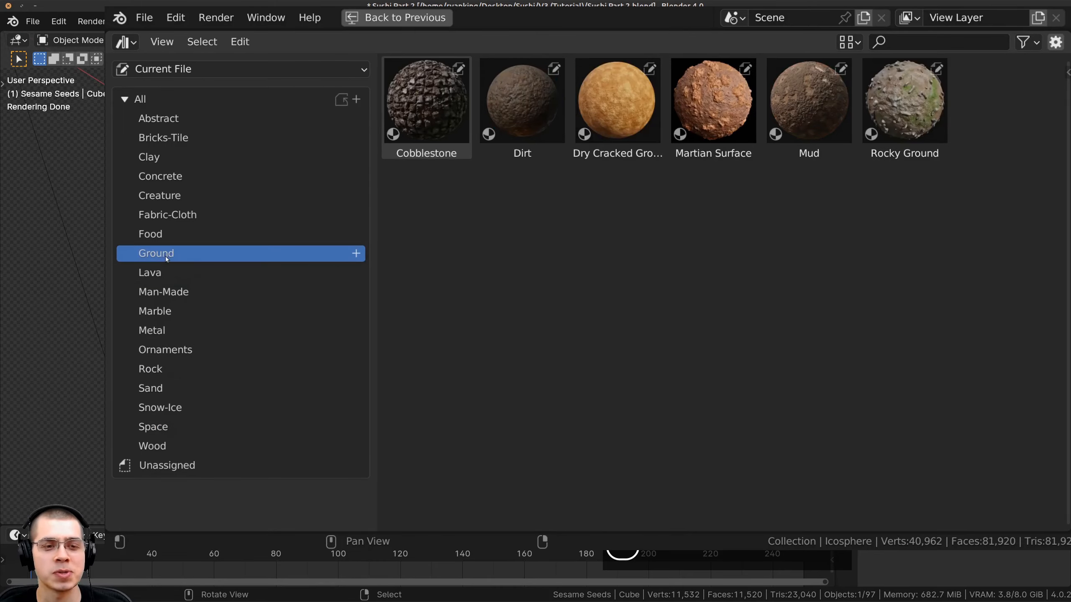
{"action": "left_click", "coordinate": [198, 118]}
{"action": "left_click", "coordinate": [198, 235]}
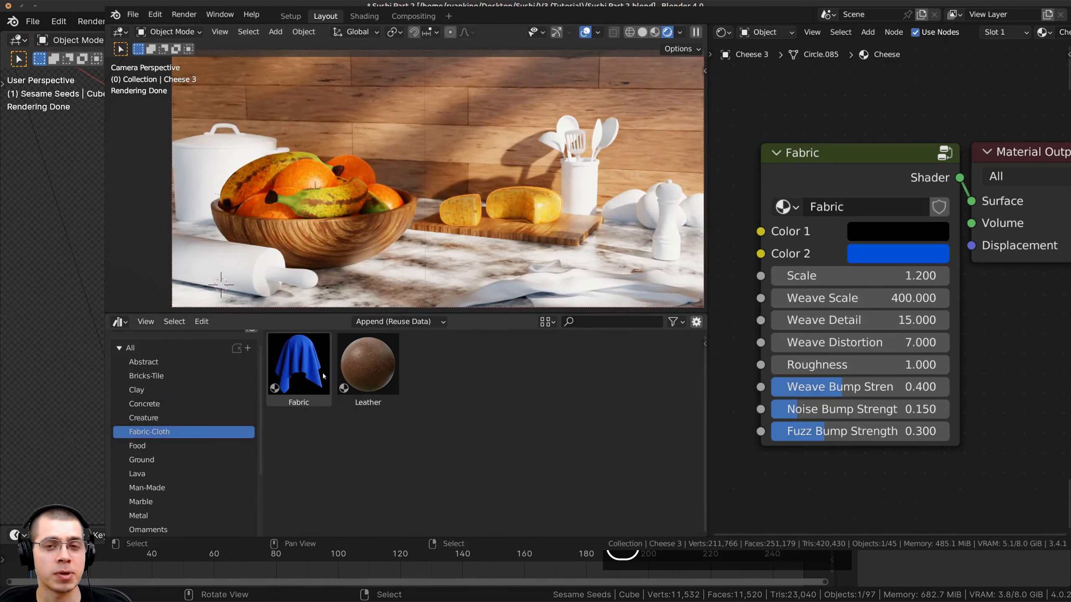
- Apply the Fabric material to the cloth and the Clay material to the utensil holder in the kitchen scene
{"action": "left_click_drag", "start_coordinate": [304, 365], "coordinate": [581, 192]}
{"action": "left_click", "coordinate": [136, 390]}
- Try the Marble Light and Pool Tiles materials on the kitchen's back wall, ending with the Tile material
{"action": "scroll", "coordinate": [162, 435], "scroll_direction": "down", "scroll_amount": 3}
{"action": "left_click", "coordinate": [161, 443]}
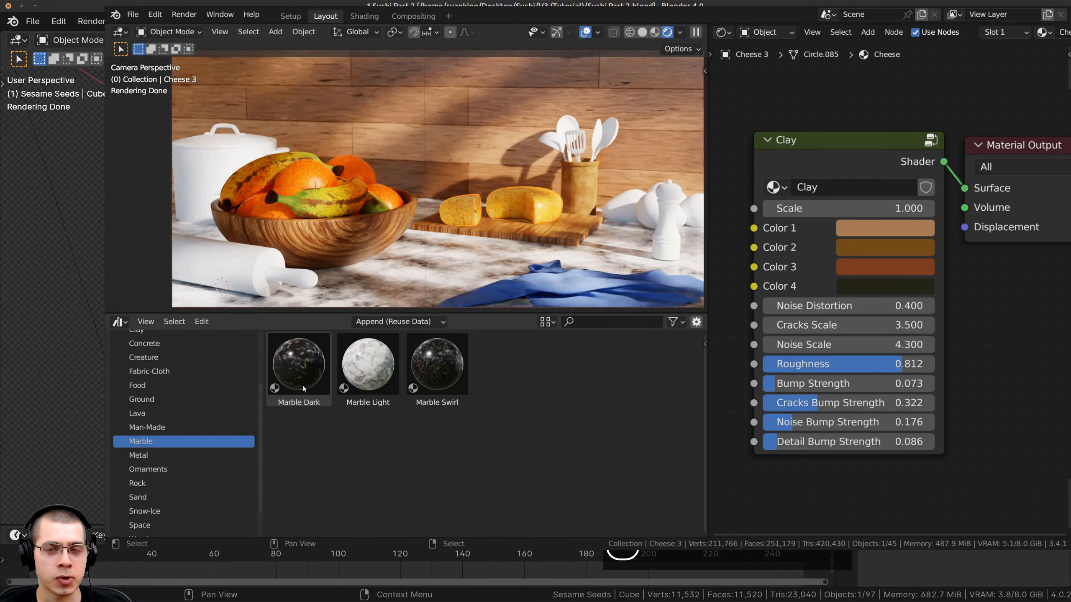
{"action": "left_click_drag", "start_coordinate": [365, 368], "coordinate": [358, 126]}
{"action": "scroll", "coordinate": [169, 422], "scroll_direction": "up", "scroll_amount": 5}
{"action": "left_click", "coordinate": [146, 374]}
{"action": "left_click_drag", "start_coordinate": [506, 363], "coordinate": [485, 127]}
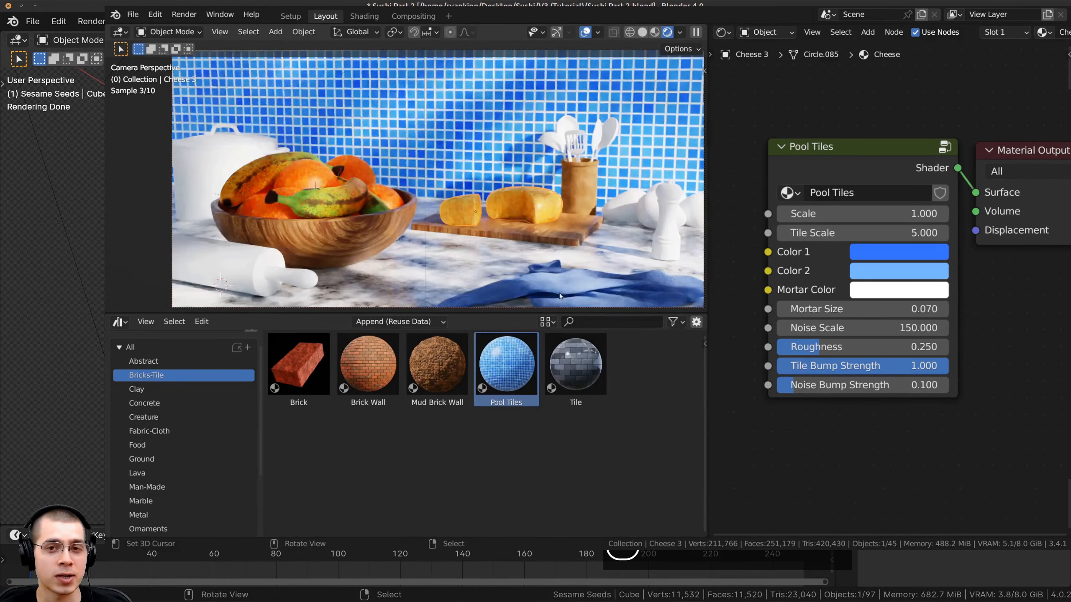
{"action": "left_click_drag", "start_coordinate": [575, 363], "coordinate": [461, 108]}
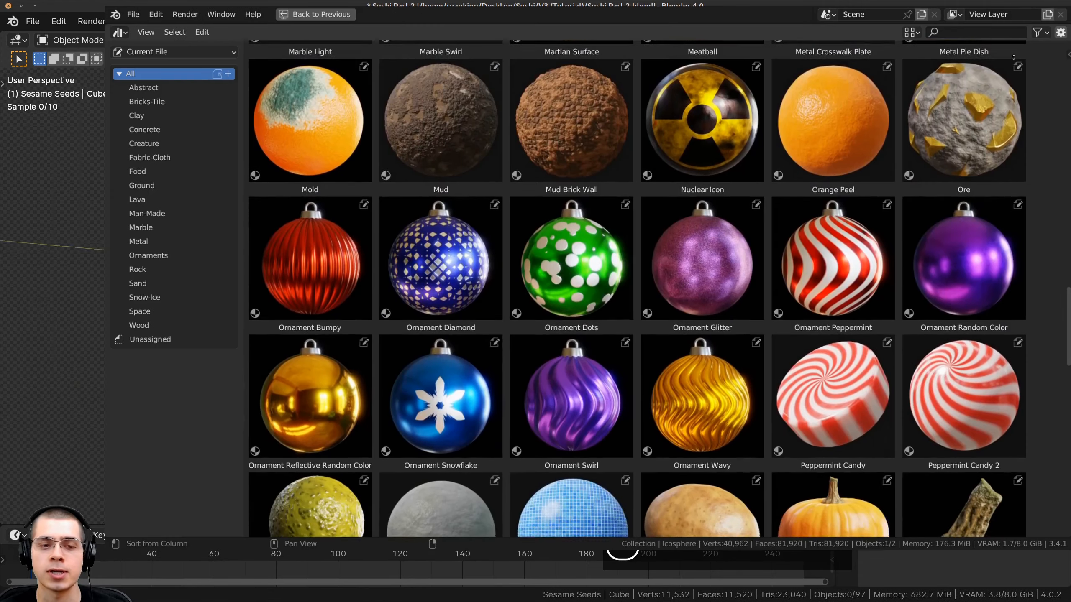
{"action": "middle_click_drag", "start_coordinate": [1014, 58], "coordinate": [1034, 488]}
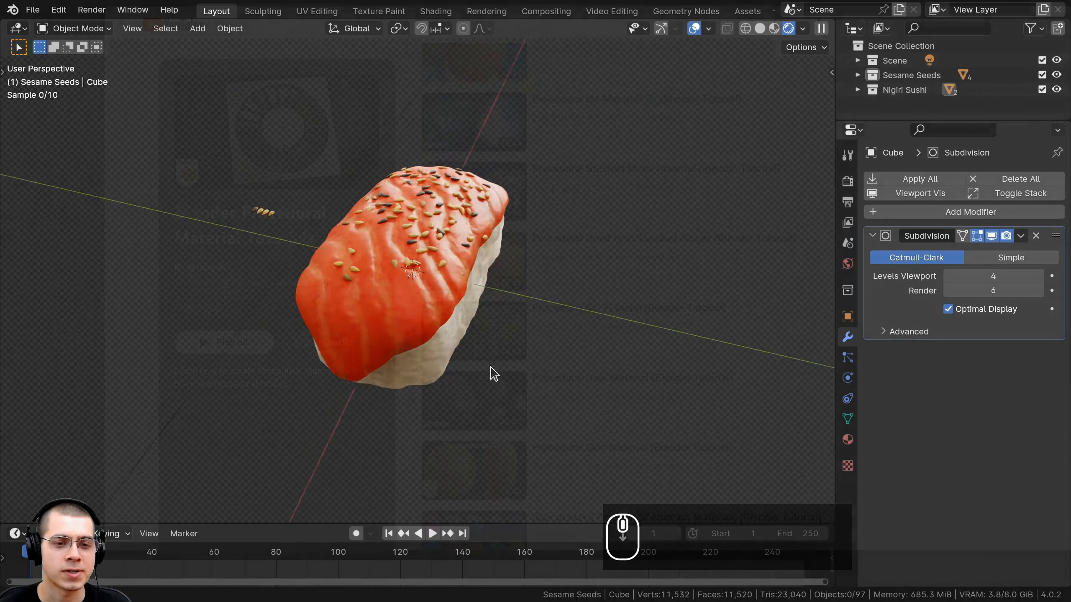
{"action": "middle_click_drag", "start_coordinate": [492, 373], "coordinate": [400, 214]}
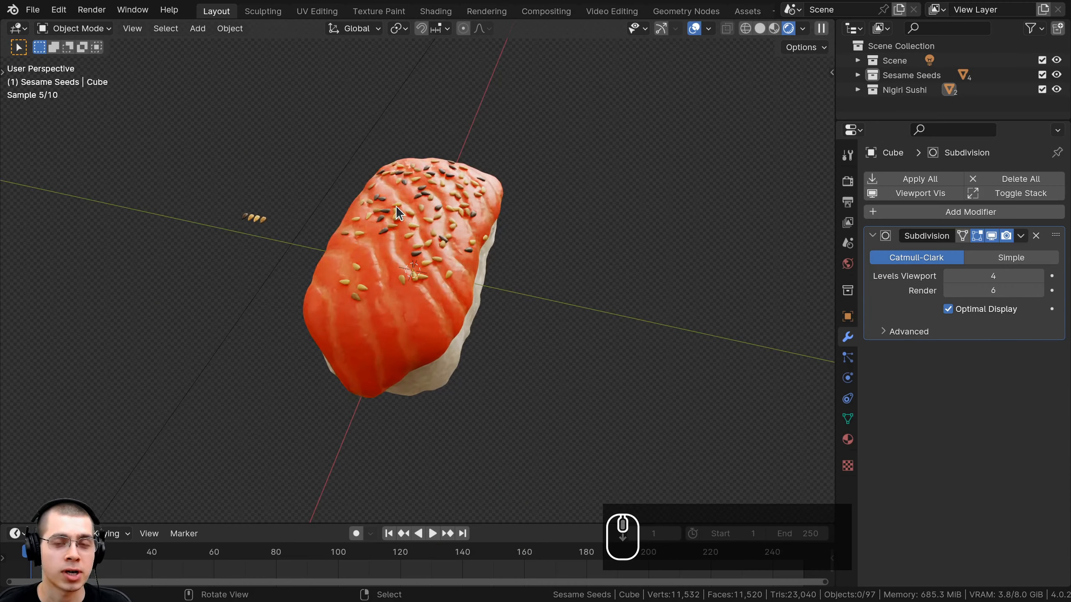
{"action": "scroll", "coordinate": [399, 214], "scroll_direction": "down", "scroll_amount": 2}
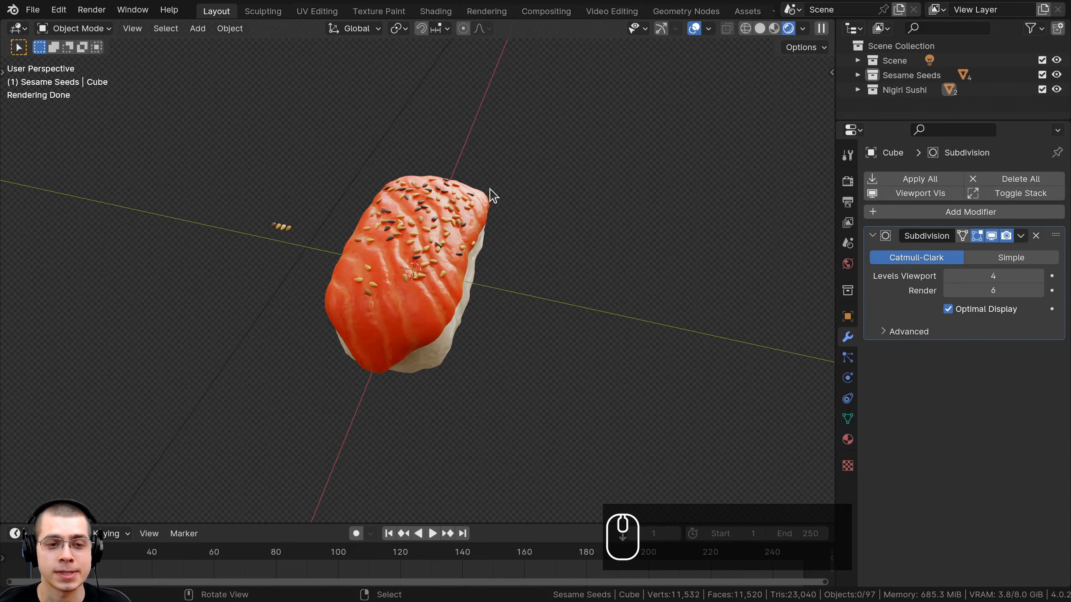
- Exclude the Nigiri Sushi and Sesame Seeds collections from the view layer and enlarge the outliner area
{"action": "left_click", "coordinate": [1042, 89]}
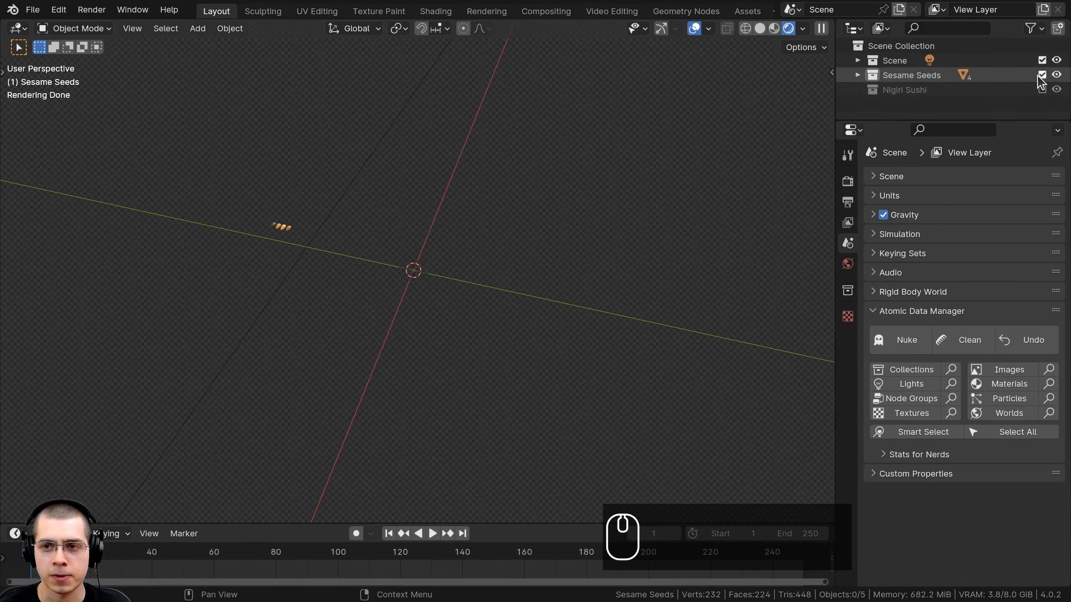
{"action": "left_click", "coordinate": [1042, 75]}
{"action": "left_click_drag", "start_coordinate": [890, 121], "coordinate": [860, 192]}
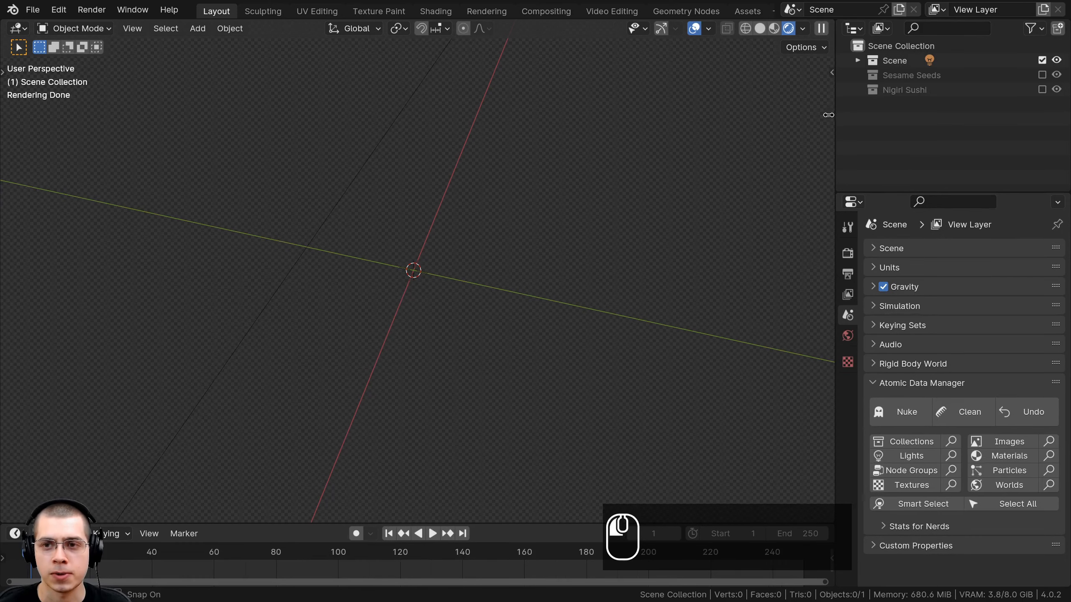
{"action": "left_click_drag", "start_coordinate": [829, 115], "coordinate": [798, 115]}
- Create a new collection in the scene and name it Makizushi Sushi
{"action": "right_click", "coordinate": [870, 121]}
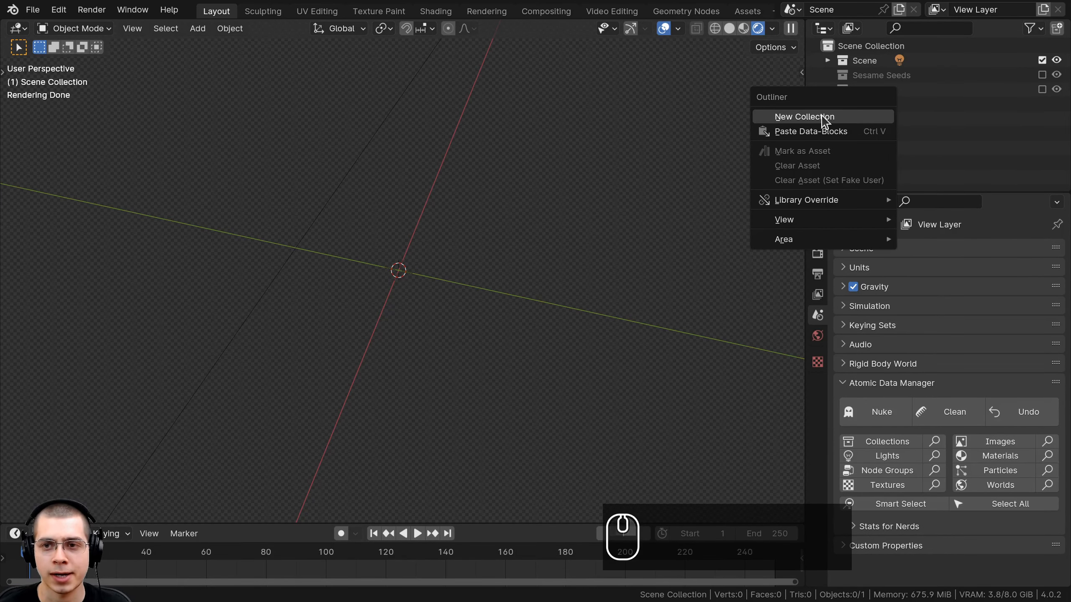
{"action": "left_click", "coordinate": [822, 116]}
{"action": "double_click", "coordinate": [870, 105]}
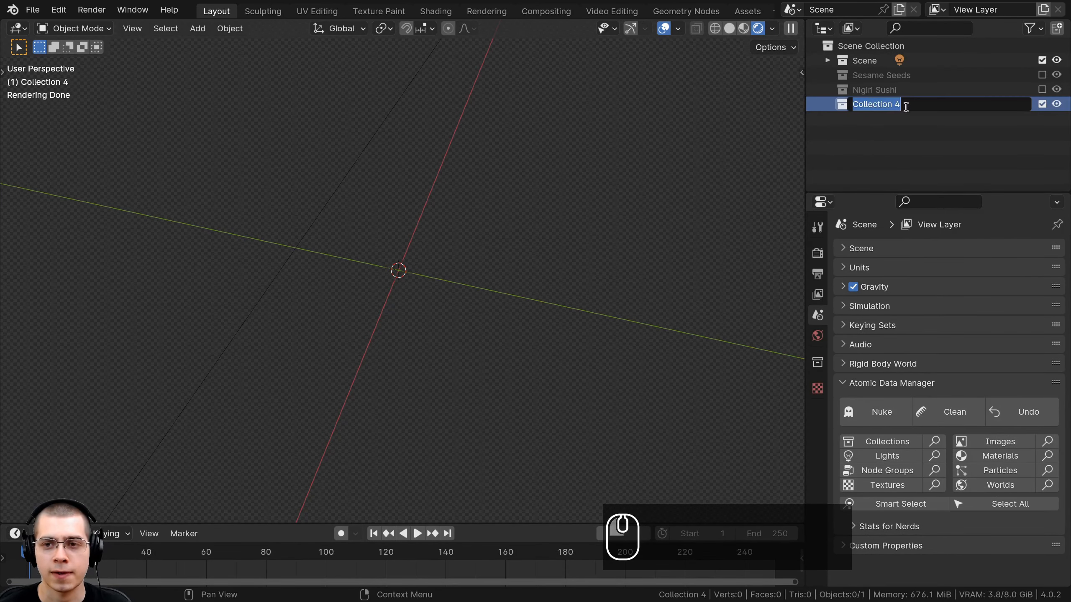
{"action": "type", "text": "Makizushi Sushi"}
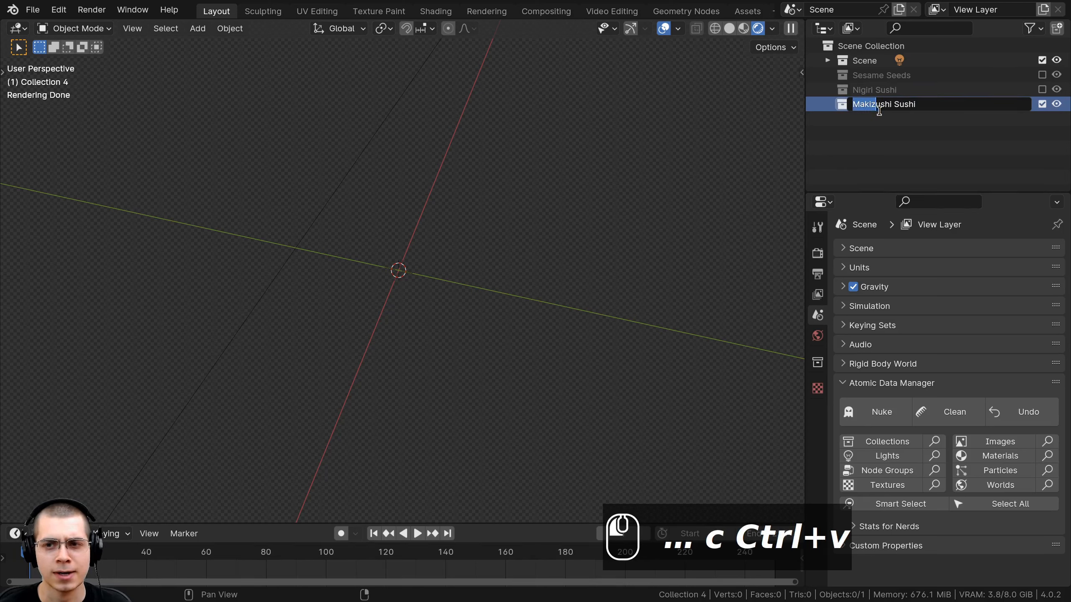
{"action": "left_click", "coordinate": [927, 112]}
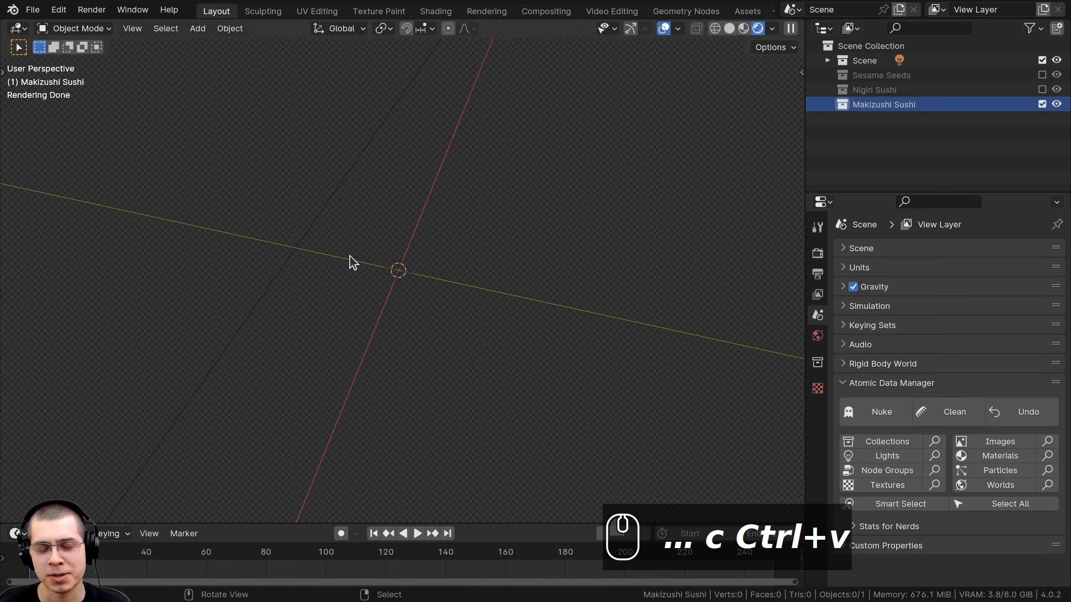
- Switch the viewport to solid shading and add a mesh circle to the Makizushi Sushi collection
{"action": "key", "text": "z"}
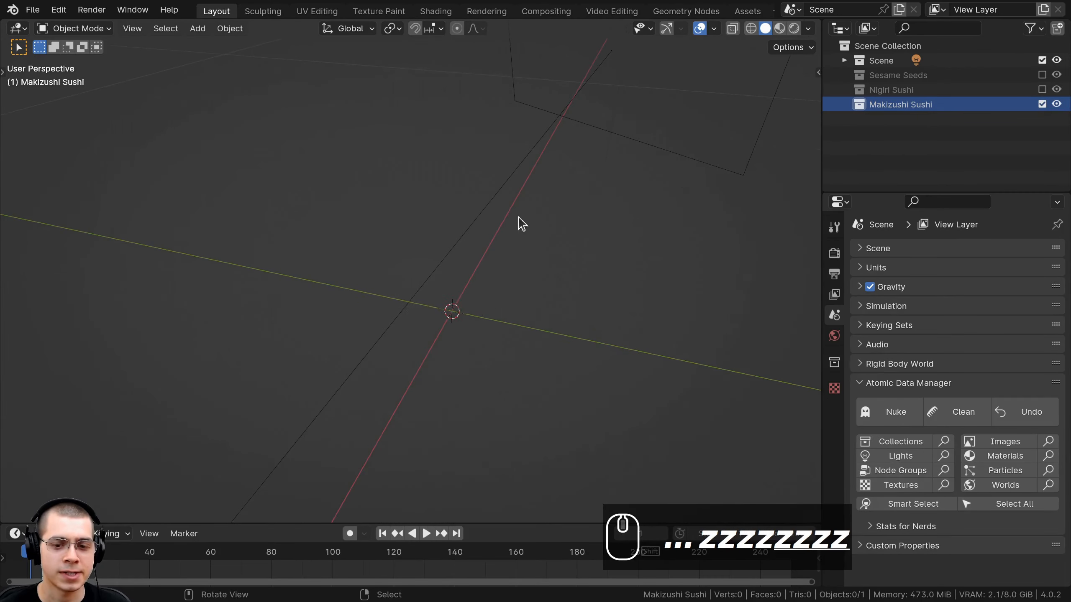
{"action": "middle_click_drag", "start_coordinate": [518, 220], "coordinate": [484, 274]}
{"action": "middle_click_drag", "start_coordinate": [484, 274], "coordinate": [420, 380], "text": "shift"}
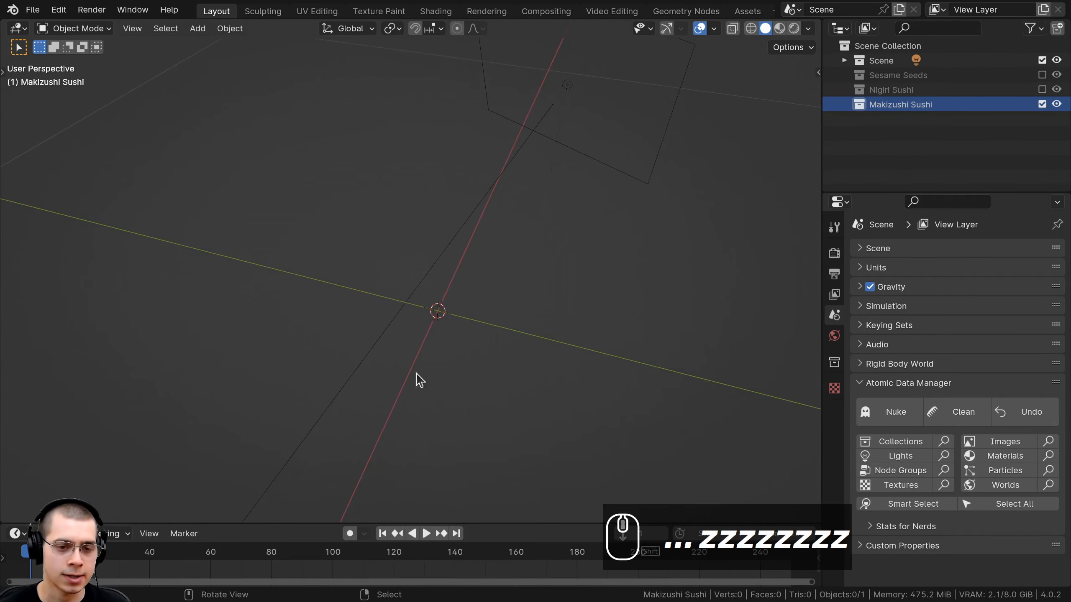
{"action": "key", "text": "shift+a"}
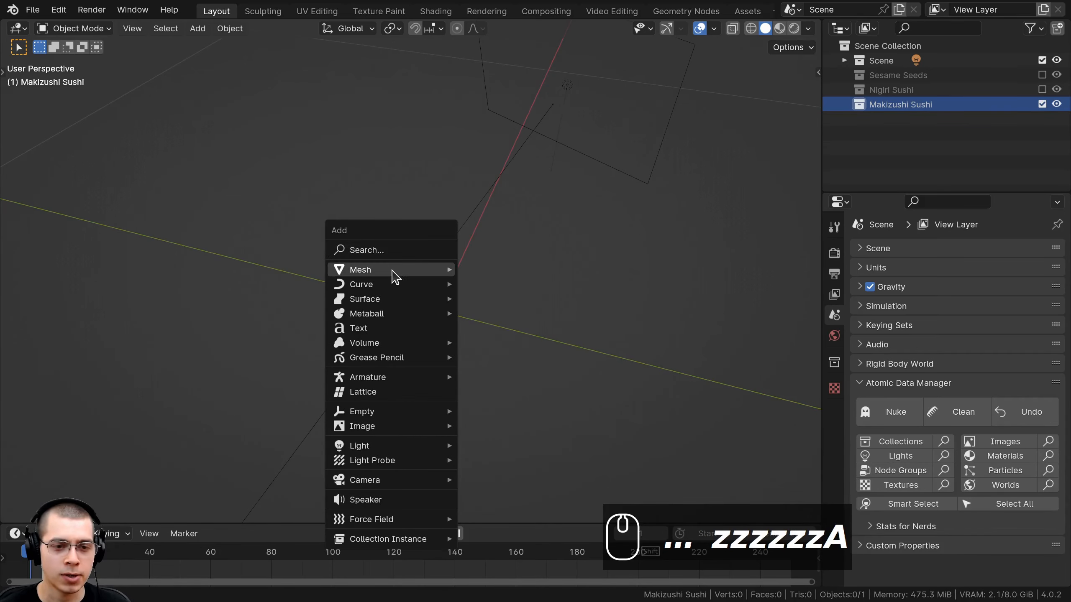
{"action": "mouse_move", "coordinate": [391, 273]}
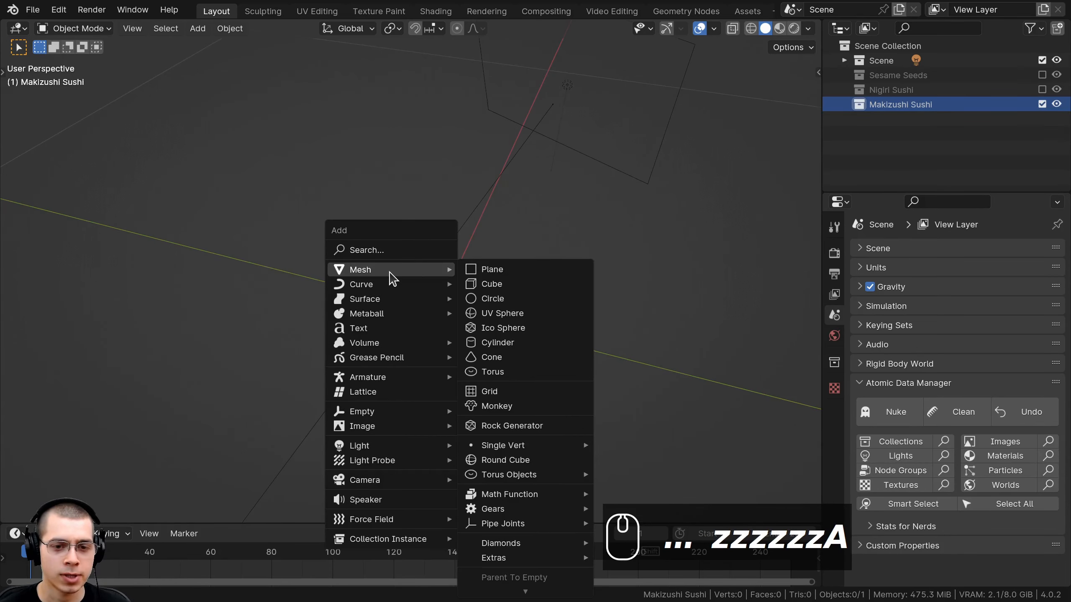
{"action": "left_click", "coordinate": [509, 300]}
{"action": "scroll", "coordinate": [507, 300], "scroll_direction": "down", "scroll_amount": 5}
{"action": "middle_click_drag", "start_coordinate": [507, 301], "coordinate": [450, 291], "text": "shift"}
{"action": "key", "text": "s"}
{"action": "key", "text": "s"}
{"action": "right_click", "coordinate": [564, 350]}
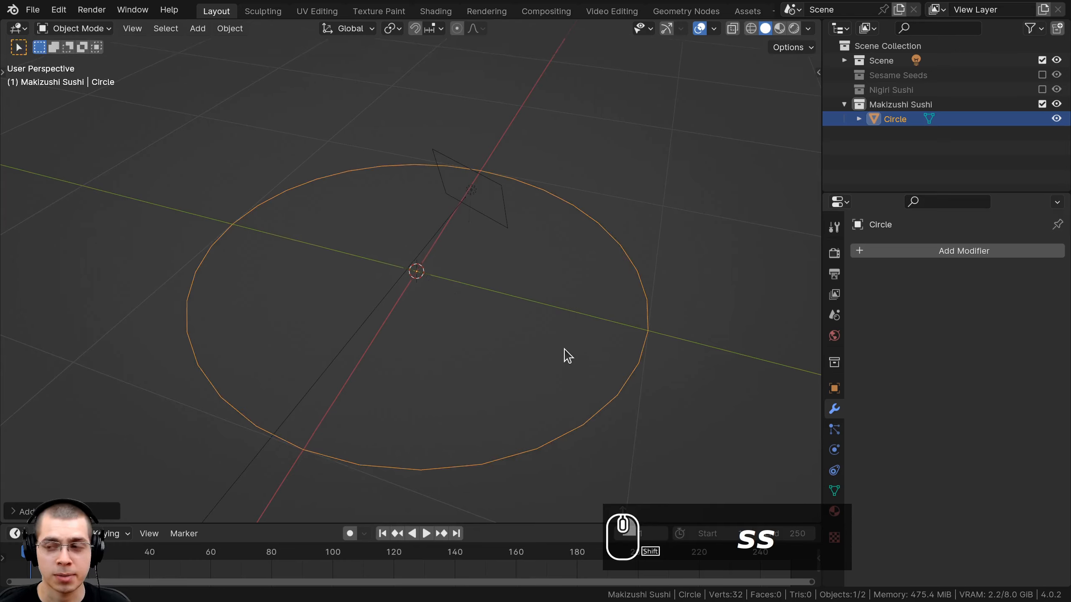
- Scale the circle uniformly by 0.03 and apply its object transform
{"action": "middle_click_drag", "start_coordinate": [567, 356], "coordinate": [564, 345], "text": "shift"}
{"action": "middle_click_drag", "start_coordinate": [501, 383], "coordinate": [732, 399], "text": "shift"}
{"action": "type", "text": "s"}
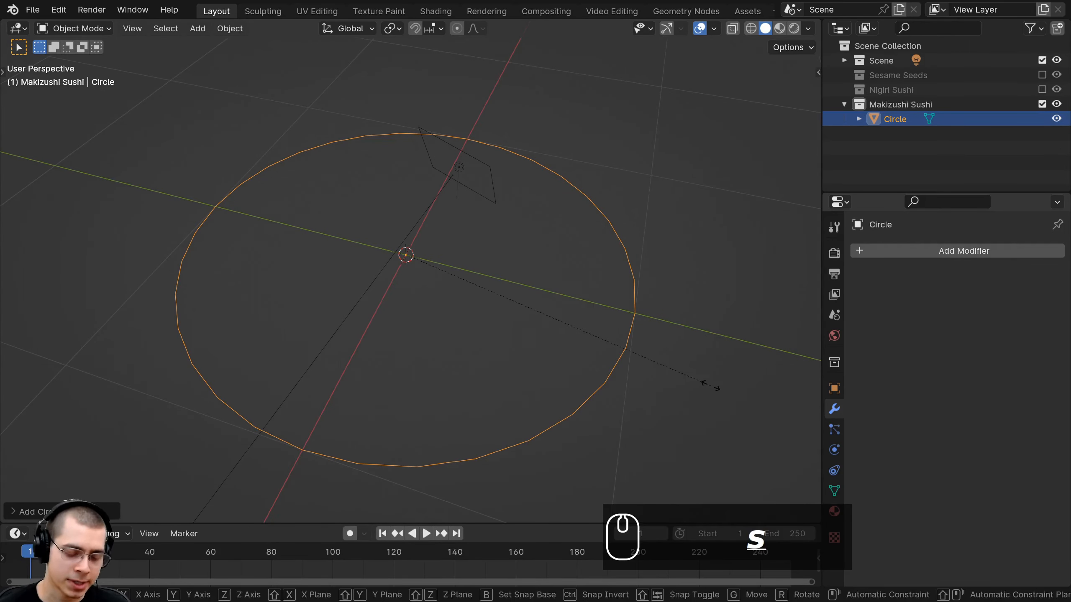
{"action": "type", "text": ".03"}
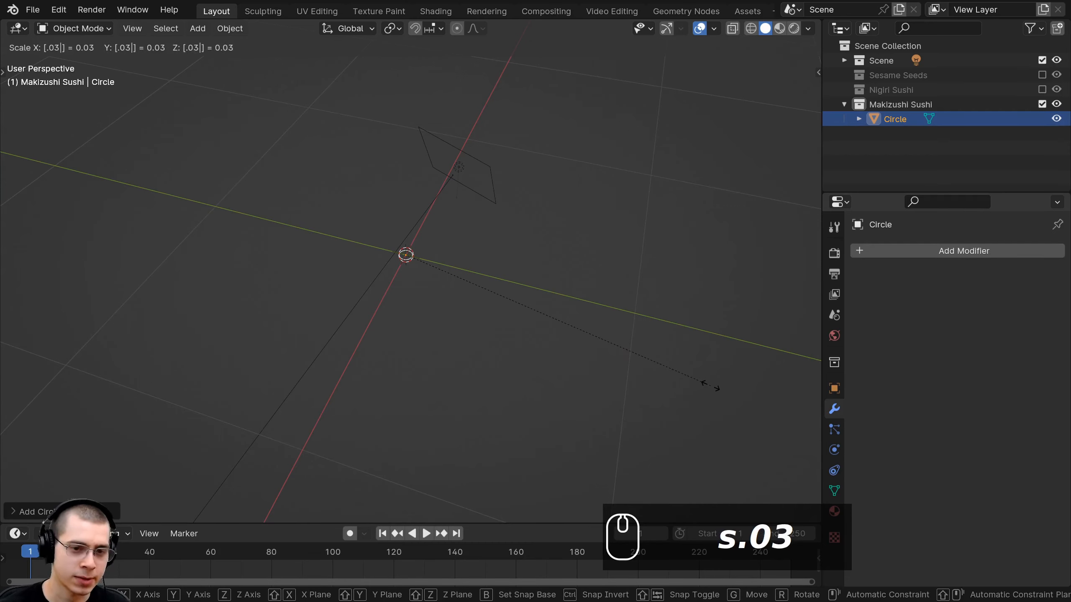
{"action": "key", "text": "Return"}
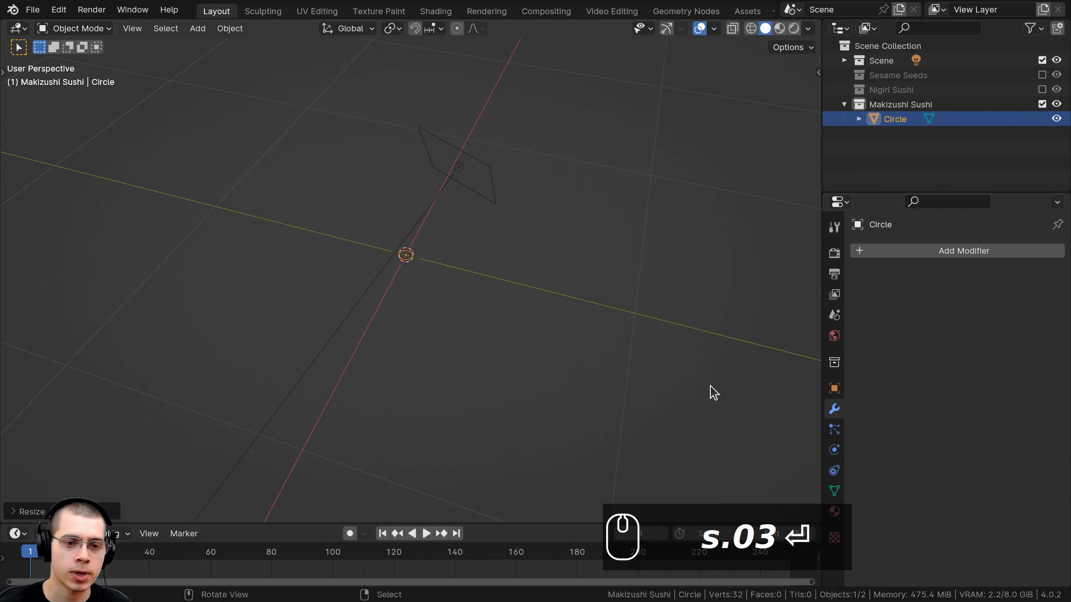
{"action": "key", "text": "KP_Decimal"}
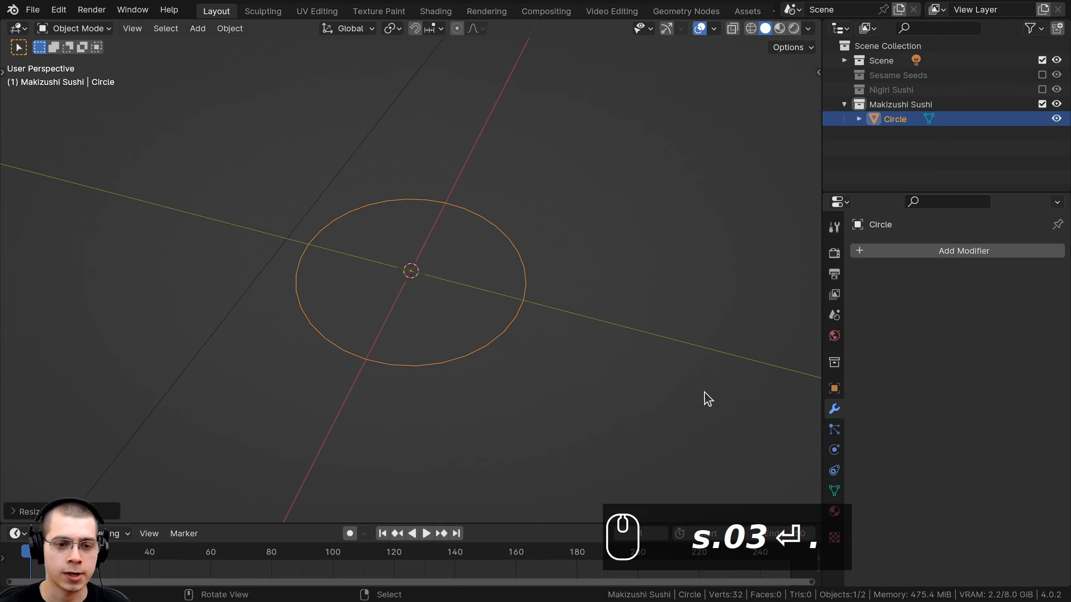
{"action": "middle_click_drag", "start_coordinate": [708, 399], "coordinate": [386, 249]}
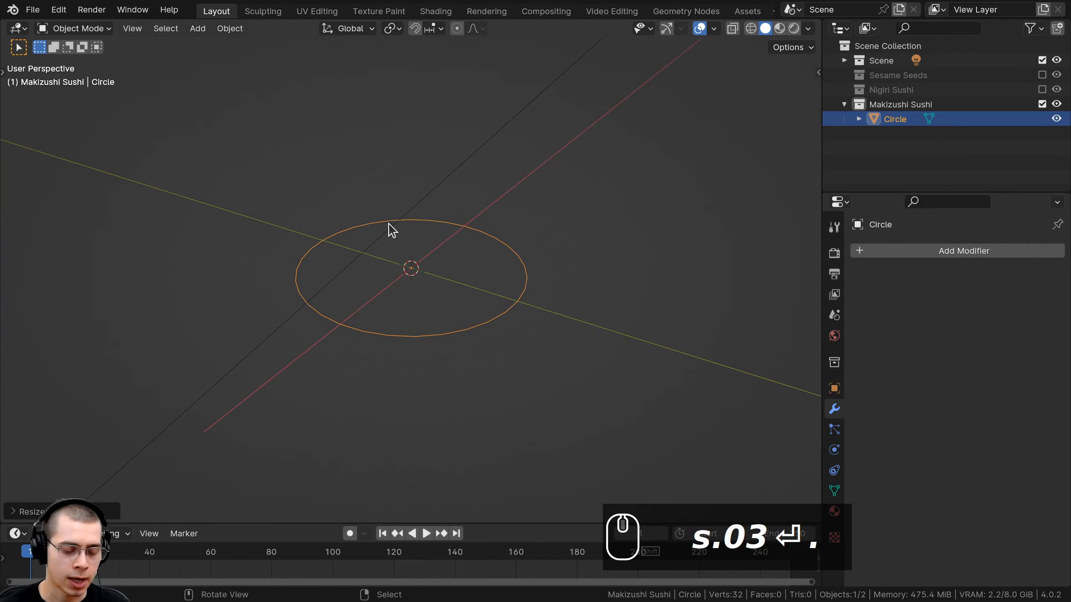
{"action": "key", "text": "ctrl+a"}
{"action": "left_click", "coordinate": [272, 217]}
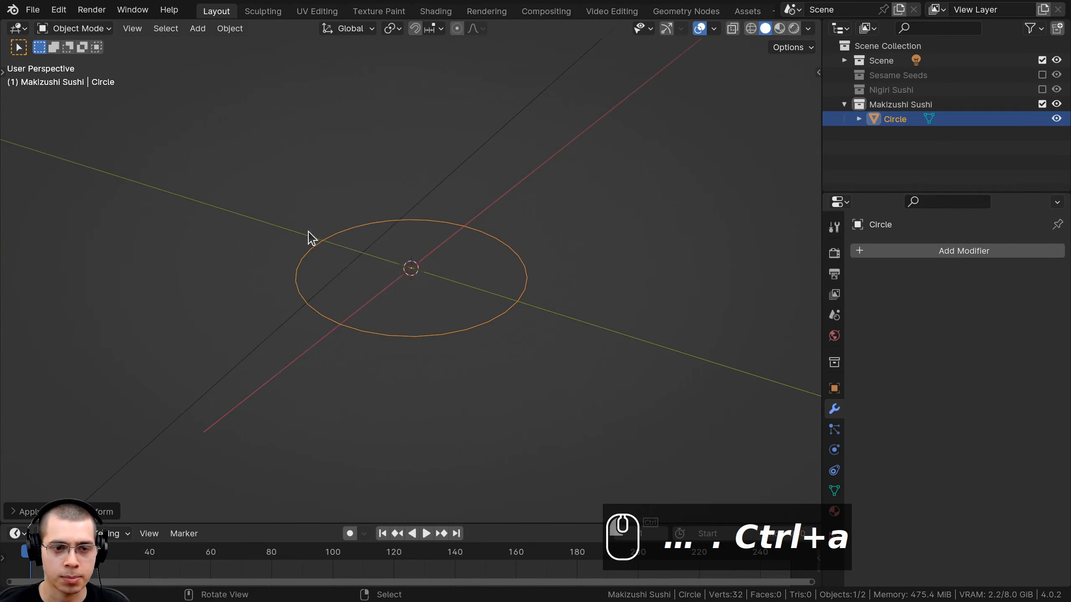
- Extrude the circle's edge loop upward along Z by about 0.048 m to form an open cylinder
{"action": "middle_click_drag", "start_coordinate": [311, 239], "coordinate": [469, 291]}
{"action": "key", "text": "Tab"}
{"action": "scroll", "coordinate": [481, 340], "scroll_direction": "down", "scroll_amount": 1}
{"action": "key", "text": "e"}
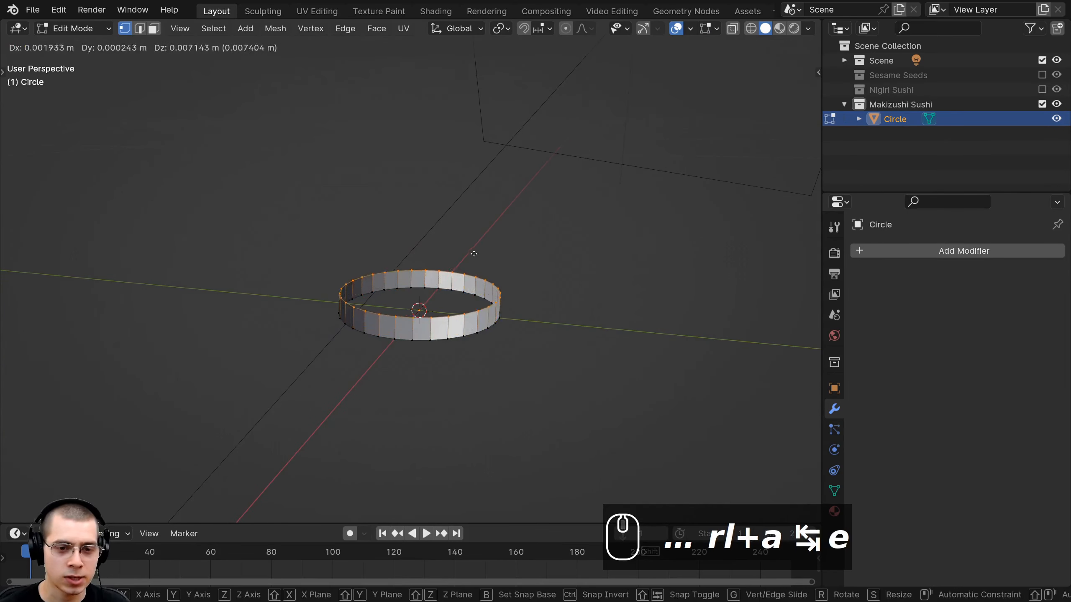
{"action": "key", "text": "z"}
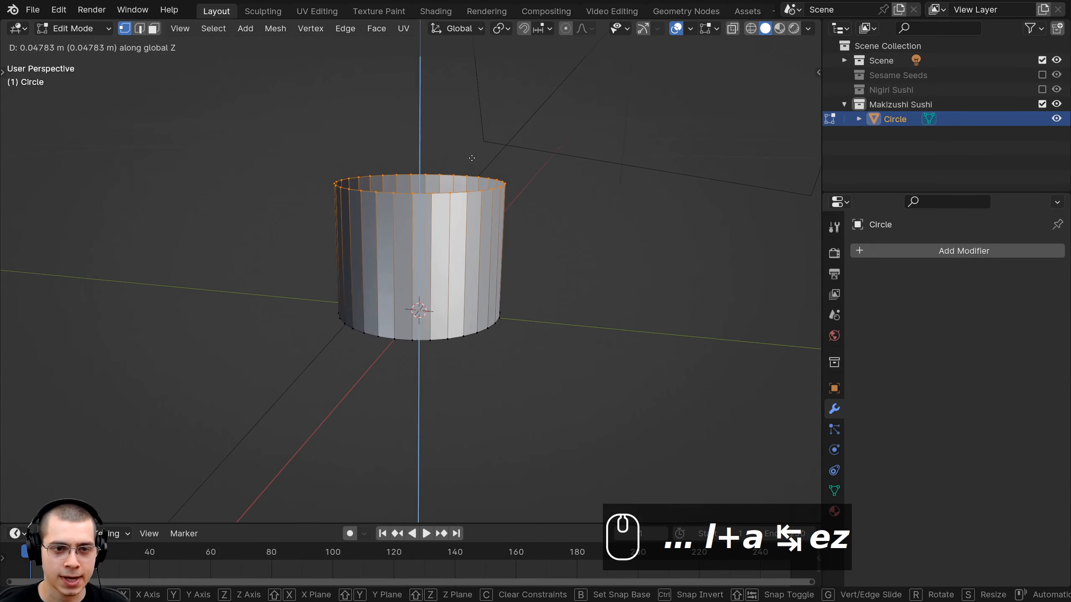
{"action": "left_click", "coordinate": [471, 159]}
- Move the cylinder's top edge loop along Z to adjust its height, and return to Object Mode
{"action": "mouse_move", "coordinate": [454, 251]}
{"action": "middle_mouse_down"}
{"action": "mouse_move", "coordinate": [462, 228]}
{"action": "mouse_move", "coordinate": [485, 243]}
{"action": "mouse_move", "coordinate": [448, 247]}
{"action": "mouse_move", "coordinate": [461, 258]}
{"action": "middle_mouse_up"}
{"action": "key", "text": "g"}
{"action": "key", "text": "z"}
{"action": "left_click", "coordinate": [476, 247]}
{"action": "scroll", "coordinate": [495, 170], "scroll_direction": "up", "scroll_amount": 1}
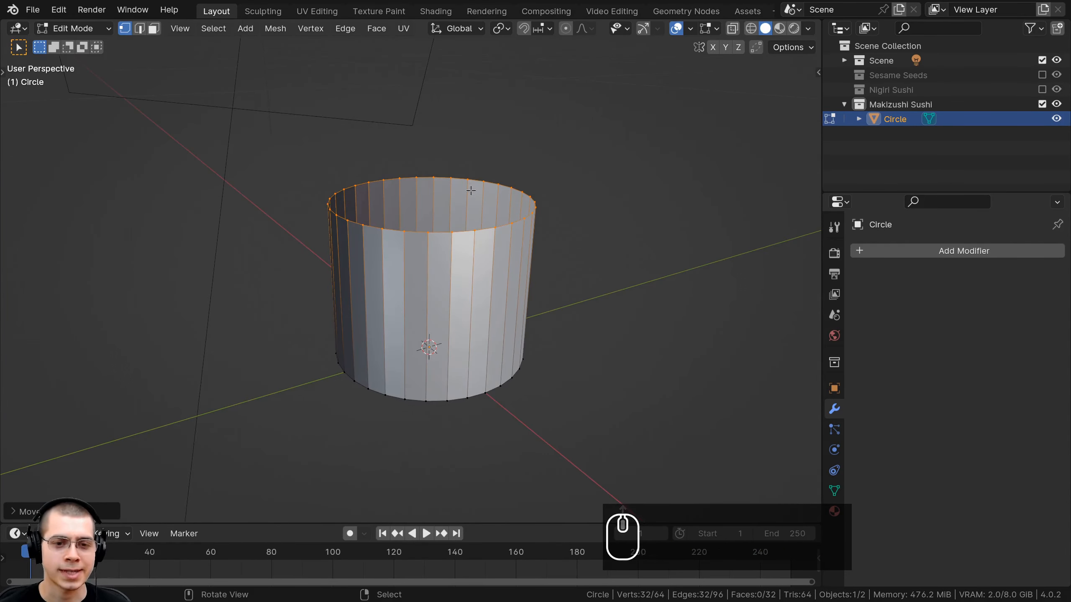
{"action": "key", "text": "Tab"}
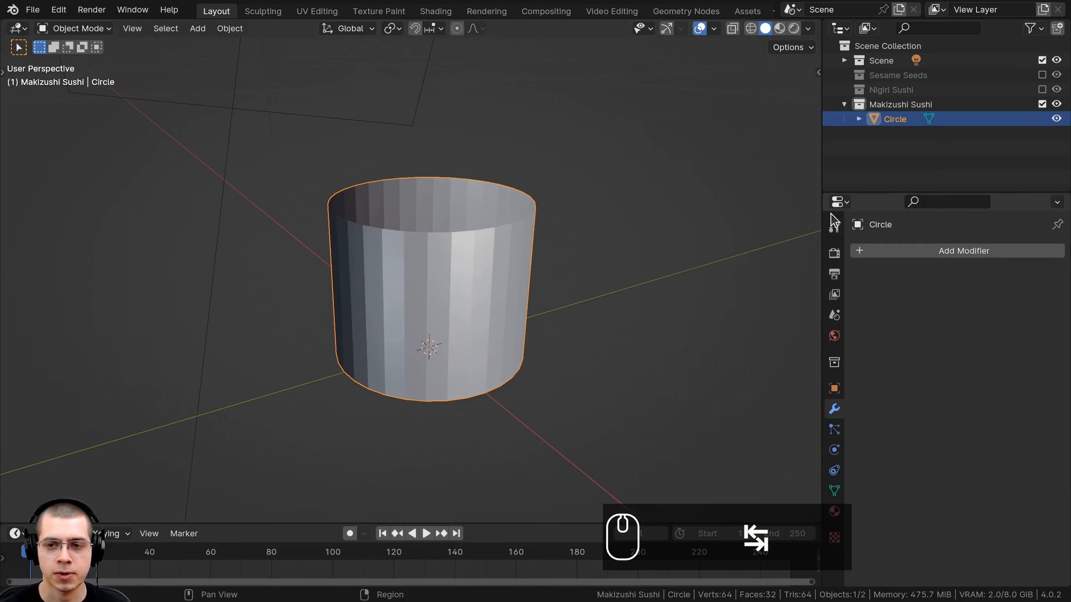
- Add a Subdivision Surface modifier to the cylinder and set both its viewport and render levels to 4
{"action": "left_click", "coordinate": [930, 251]}
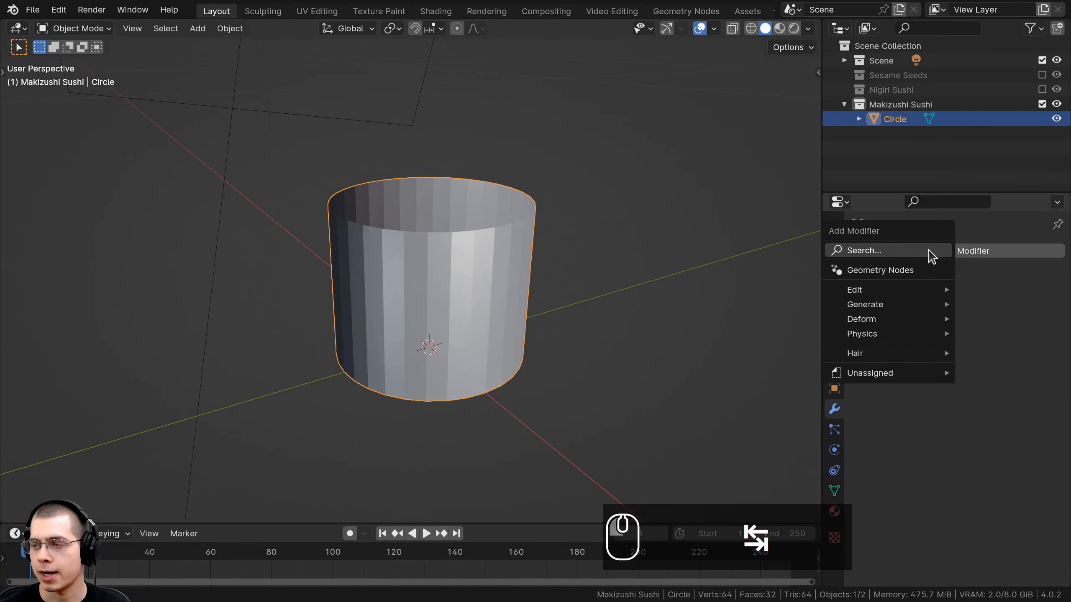
{"action": "type", "text": "sub"}
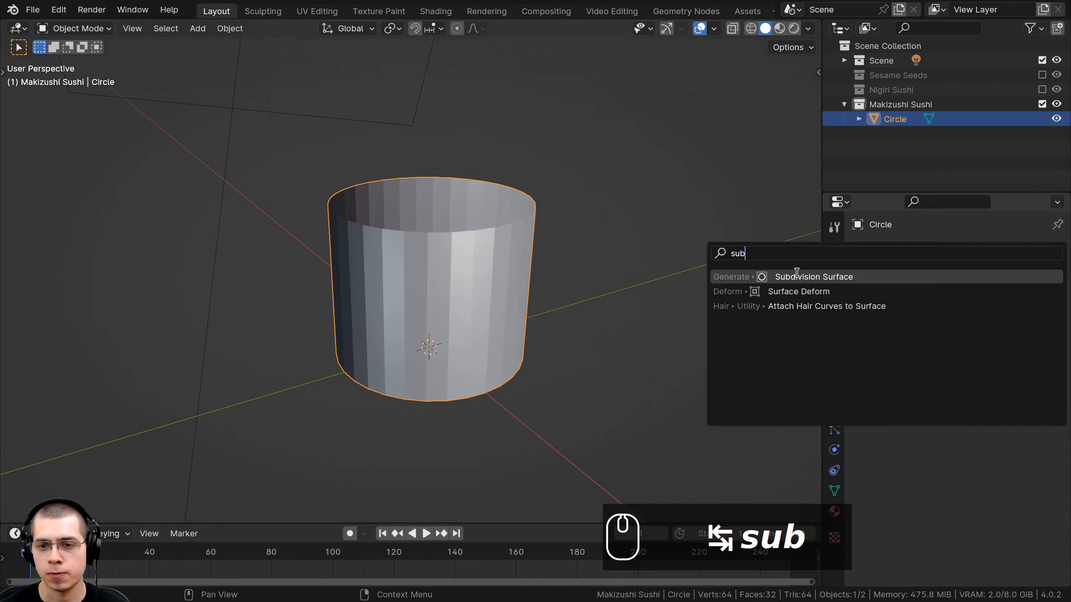
{"action": "left_click", "coordinate": [781, 276]}
{"action": "left_click_drag", "start_coordinate": [869, 193], "coordinate": [869, 159]}
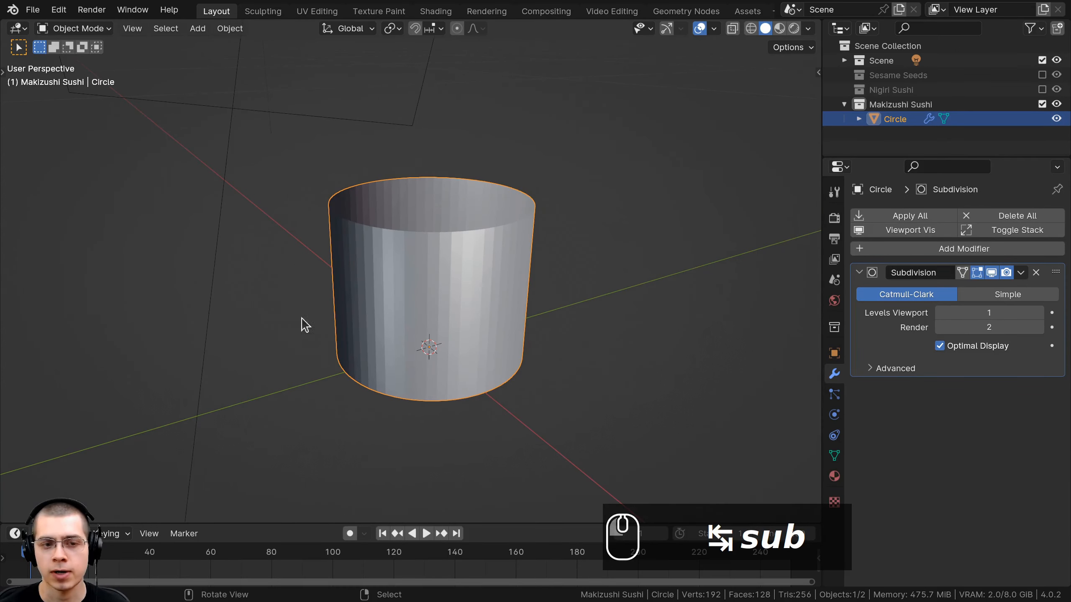
{"action": "middle_click_drag", "start_coordinate": [692, 306], "coordinate": [718, 301]}
{"action": "left_click", "coordinate": [1040, 313]}
{"action": "left_click", "coordinate": [1039, 313]}
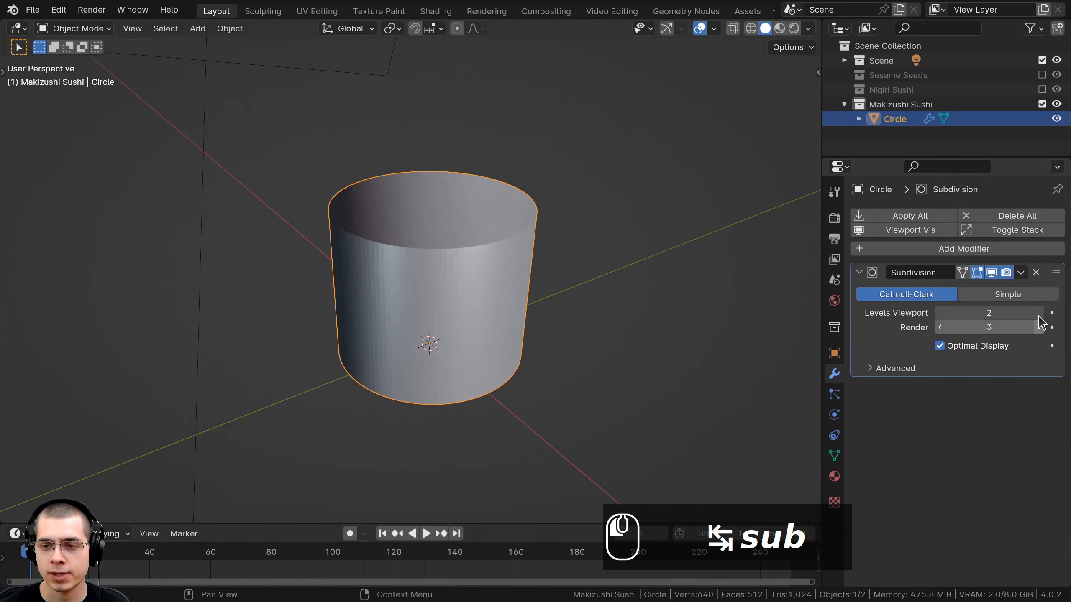
{"action": "left_click", "coordinate": [1040, 313]}
{"action": "left_click", "coordinate": [1039, 327]}
{"action": "left_click", "coordinate": [1039, 327]}
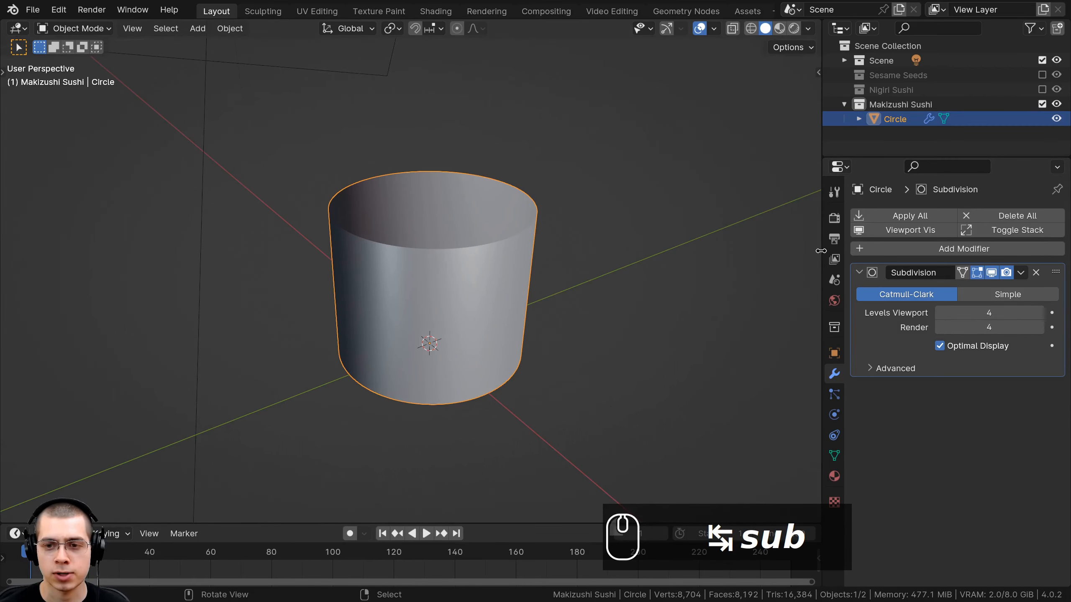
{"action": "left_click_drag", "start_coordinate": [820, 251], "coordinate": [762, 270]}
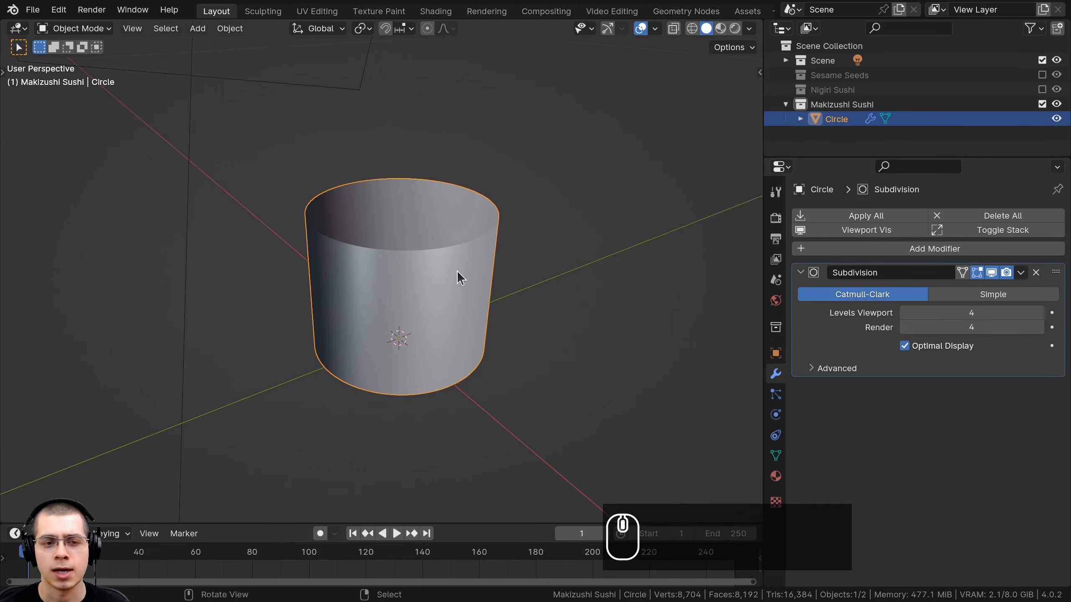
- Try a viewport subdivision level of 2 on the cylinder, and restore it to 4
{"action": "middle_click_drag", "start_coordinate": [459, 275], "coordinate": [465, 281]}
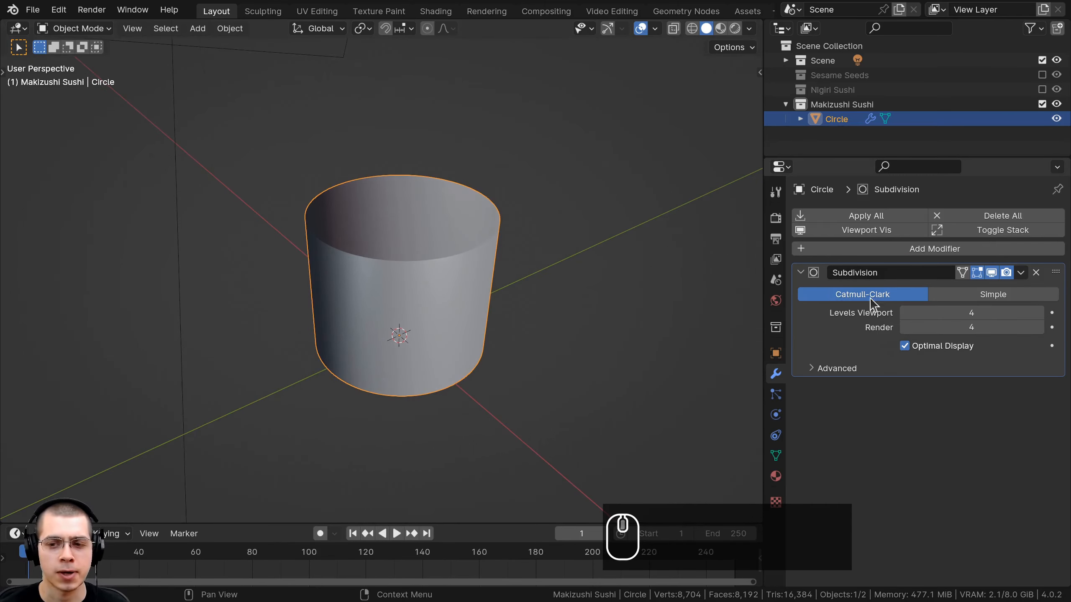
{"action": "left_click", "coordinate": [905, 313]}
{"action": "left_click", "coordinate": [905, 313]}
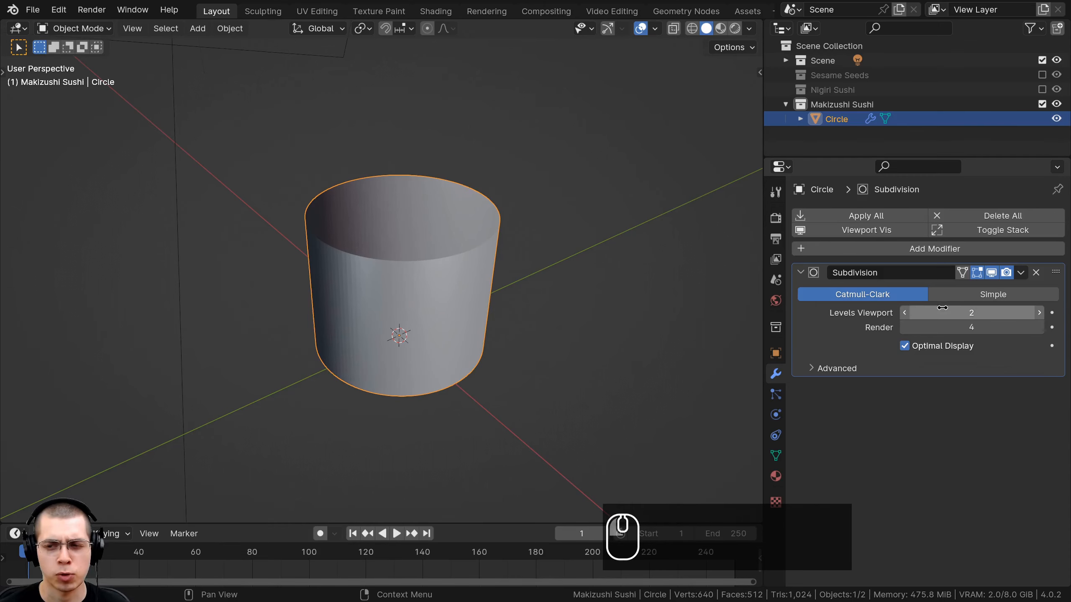
{"action": "left_click", "coordinate": [1039, 313]}
{"action": "left_click", "coordinate": [1039, 313]}
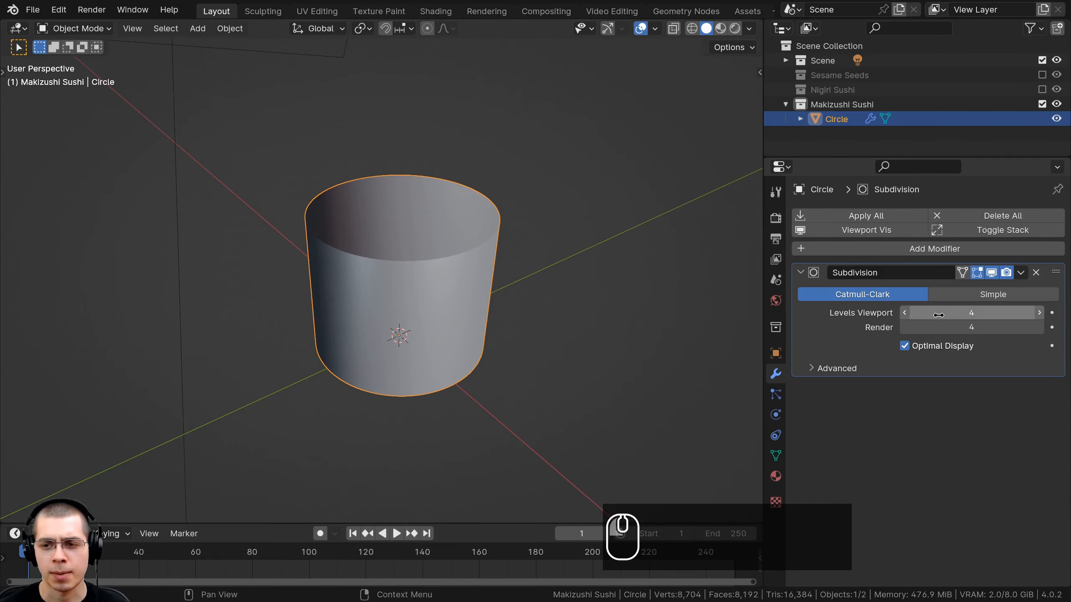
- Select the cylinder's whole mesh in Edit Mode and recalculate its normals to face outward
{"action": "middle_click_drag", "start_coordinate": [333, 242], "coordinate": [392, 174]}
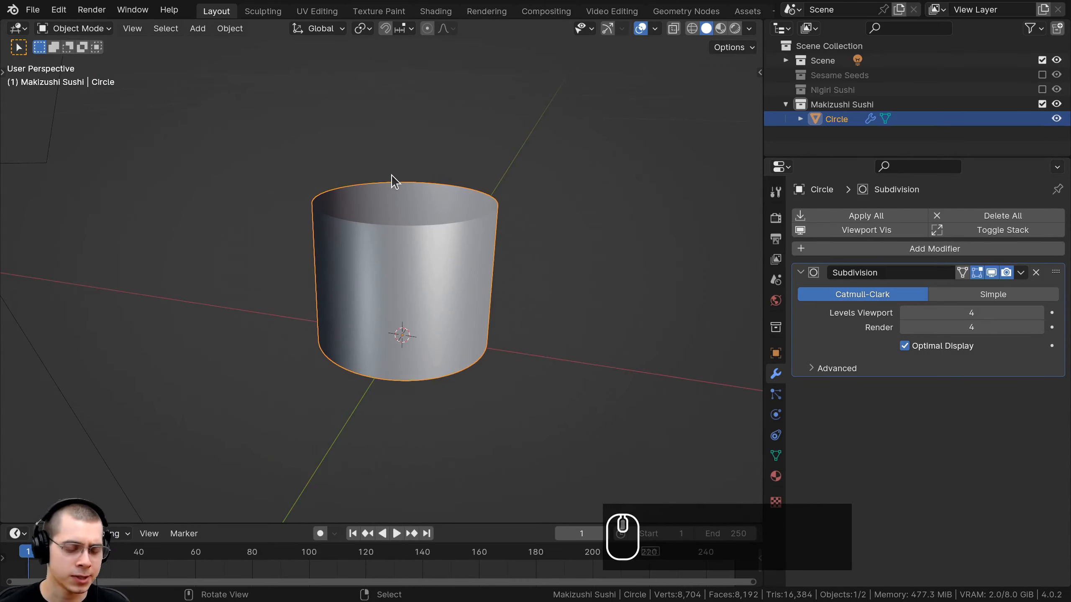
{"action": "key", "text": "Tab"}
{"action": "key", "text": "a"}
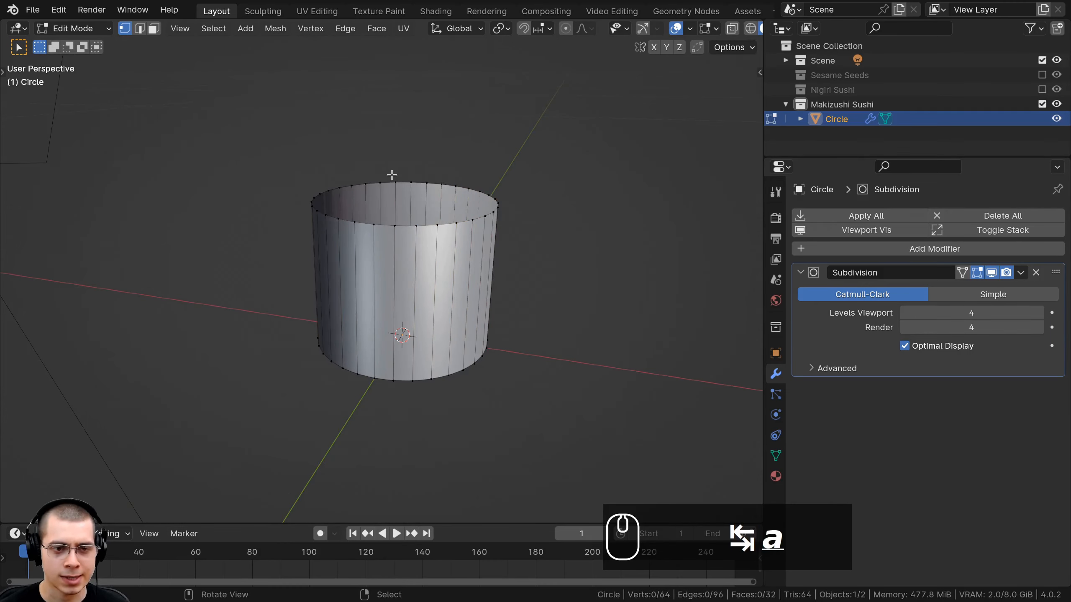
{"action": "key", "text": "a"}
{"action": "key", "text": "shift+n"}
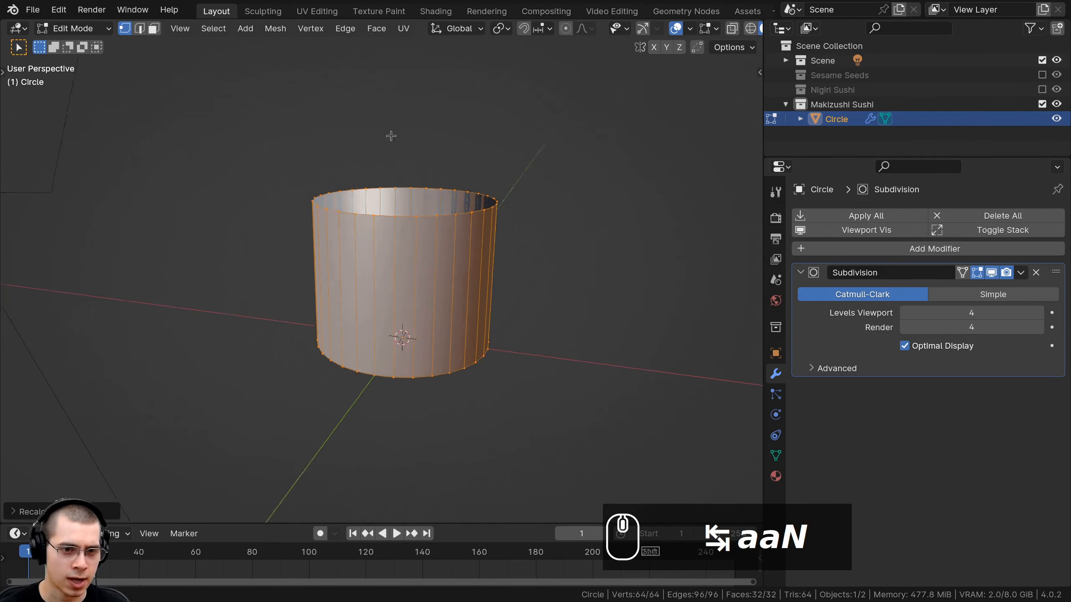
{"action": "mouse_move", "coordinate": [393, 172]}
{"action": "middle_mouse_down"}
{"action": "mouse_move", "coordinate": [435, 236]}
{"action": "mouse_move", "coordinate": [436, 218]}
{"action": "middle_mouse_up"}
{"action": "scroll", "coordinate": [435, 212], "scroll_direction": "up", "scroll_amount": 1}
{"action": "scroll", "coordinate": [434, 212], "scroll_direction": "up", "scroll_amount": 1}
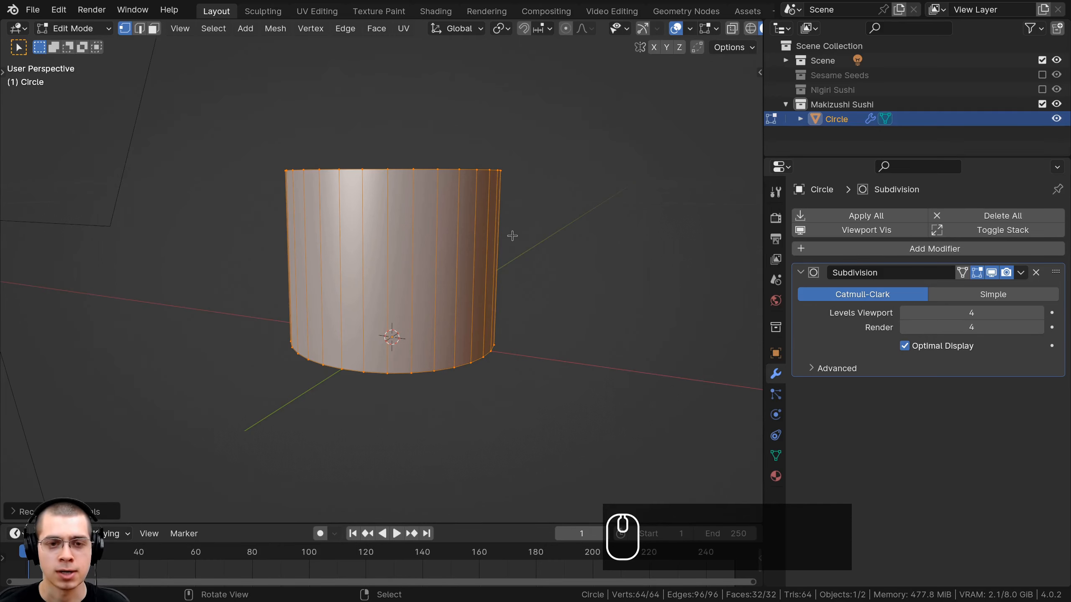
- Cut 8 evenly spaced horizontal edge loops around the cylinder wall and return to Object Mode
{"action": "scroll", "coordinate": [490, 266], "scroll_direction": "down", "scroll_amount": 2}
{"action": "middle_click_drag", "start_coordinate": [483, 198], "coordinate": [452, 259]}
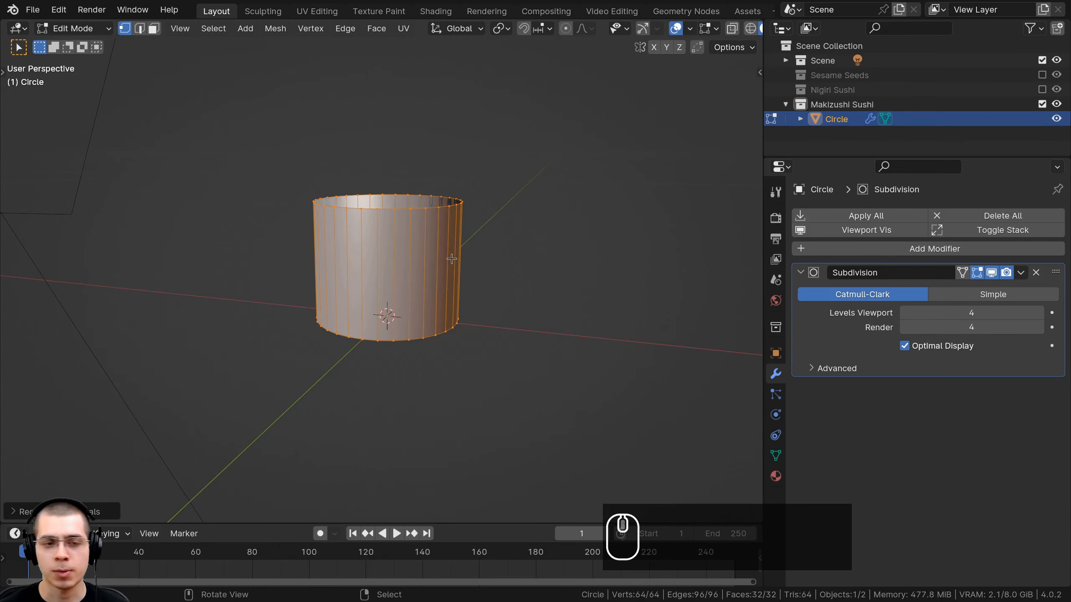
{"action": "key", "text": "ctrl+r"}
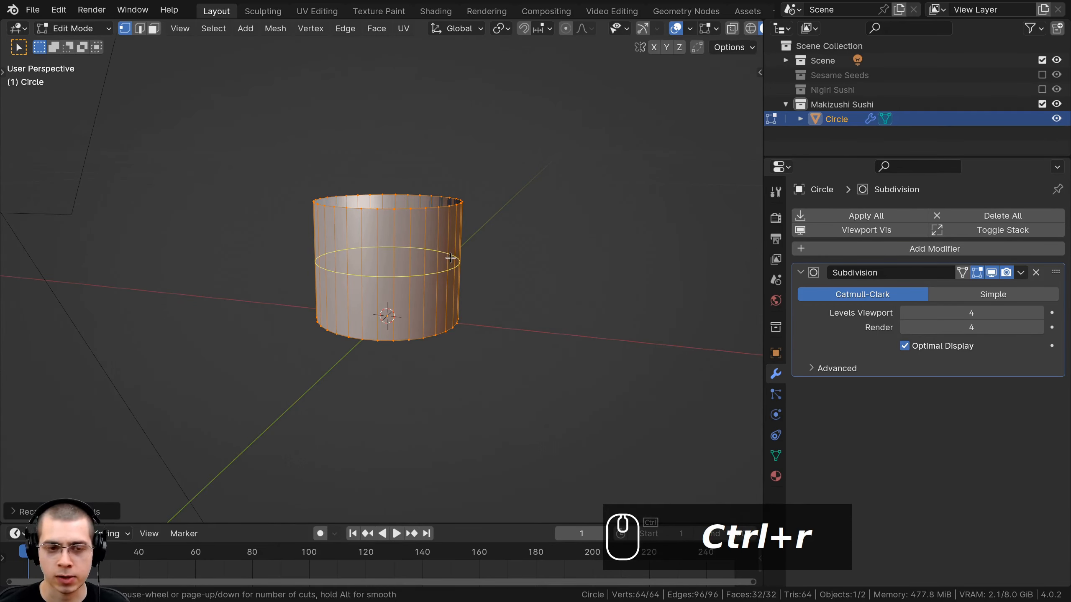
{"action": "scroll", "coordinate": [450, 261], "scroll_direction": "up", "scroll_amount": 7}
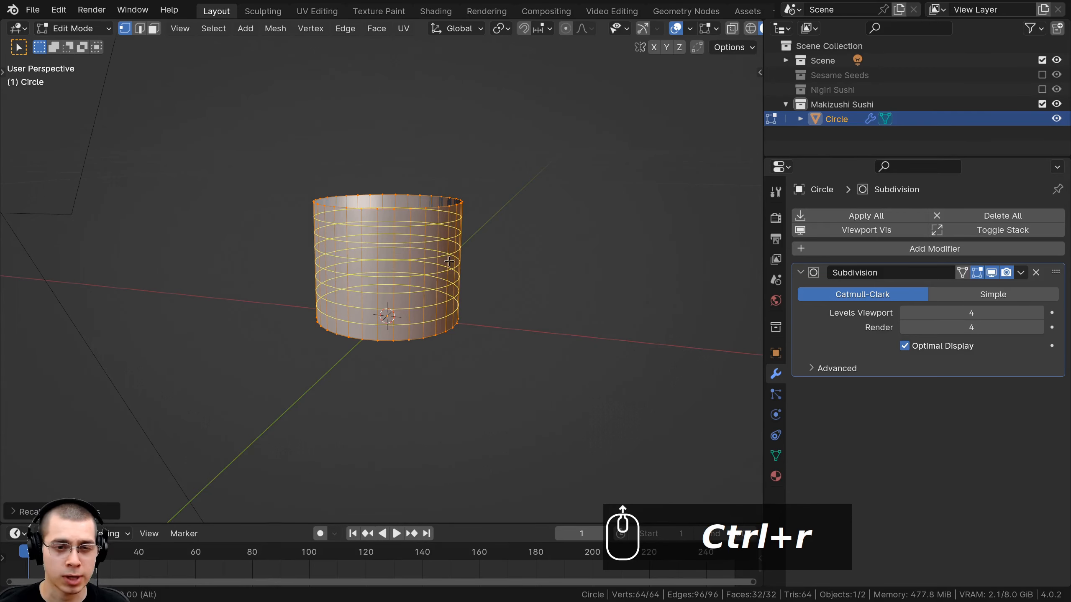
{"action": "scroll", "coordinate": [449, 261], "scroll_direction": "up", "scroll_amount": 3}
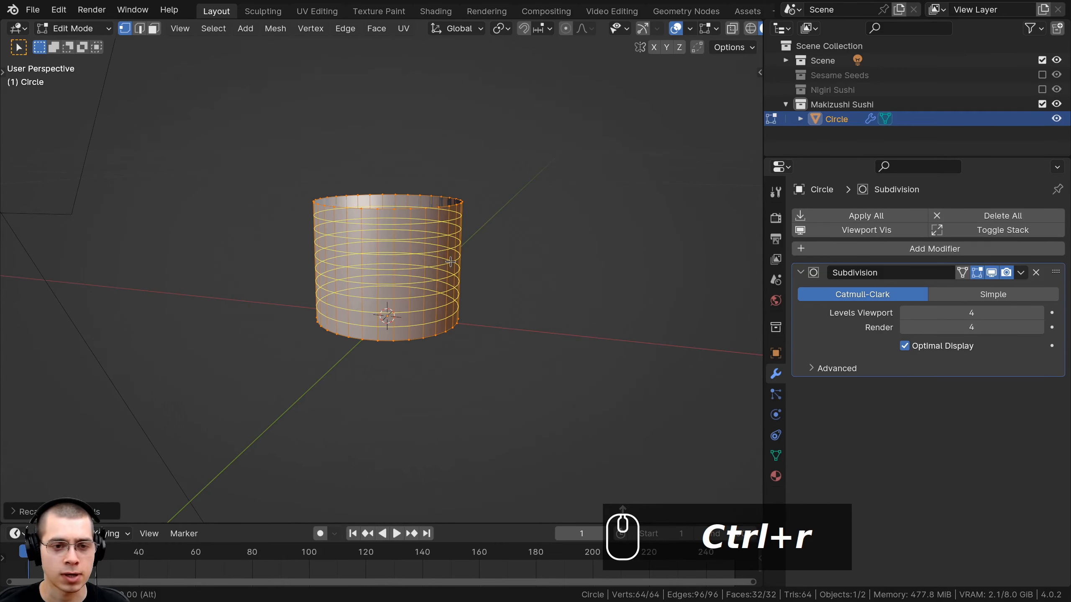
{"action": "left_click", "coordinate": [451, 258]}
{"action": "right_click", "coordinate": [497, 235]}
{"action": "middle_click_drag", "start_coordinate": [475, 219], "coordinate": [371, 228]}
{"action": "scroll", "coordinate": [465, 196], "scroll_direction": "up", "scroll_amount": 2}
{"action": "key", "text": "Tab"}
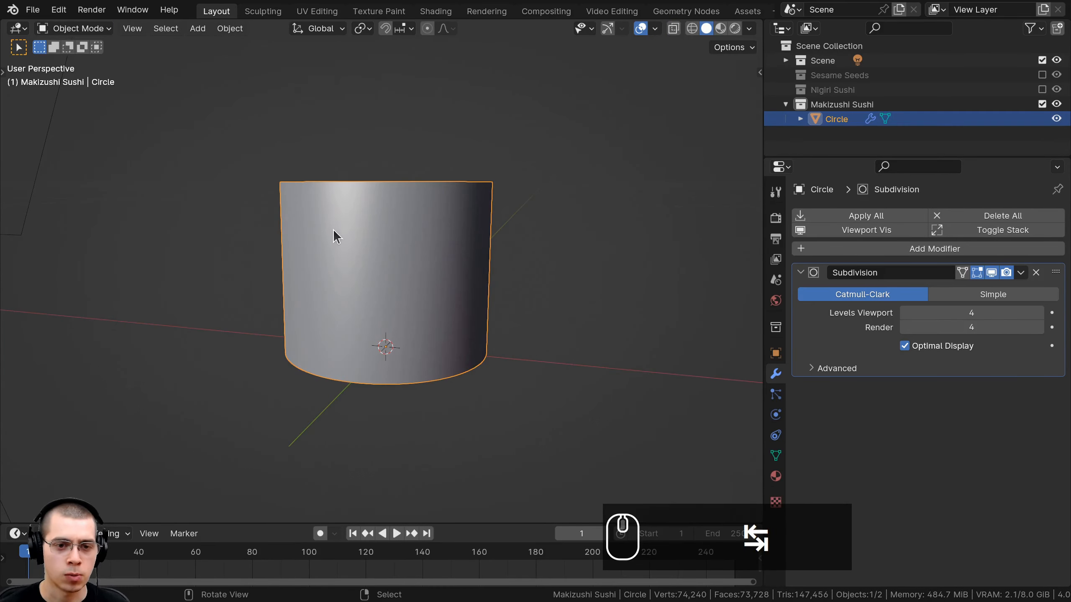
- Add a Displace modifier to the cylinder and create a new texture for it
{"action": "left_click", "coordinate": [896, 247]}
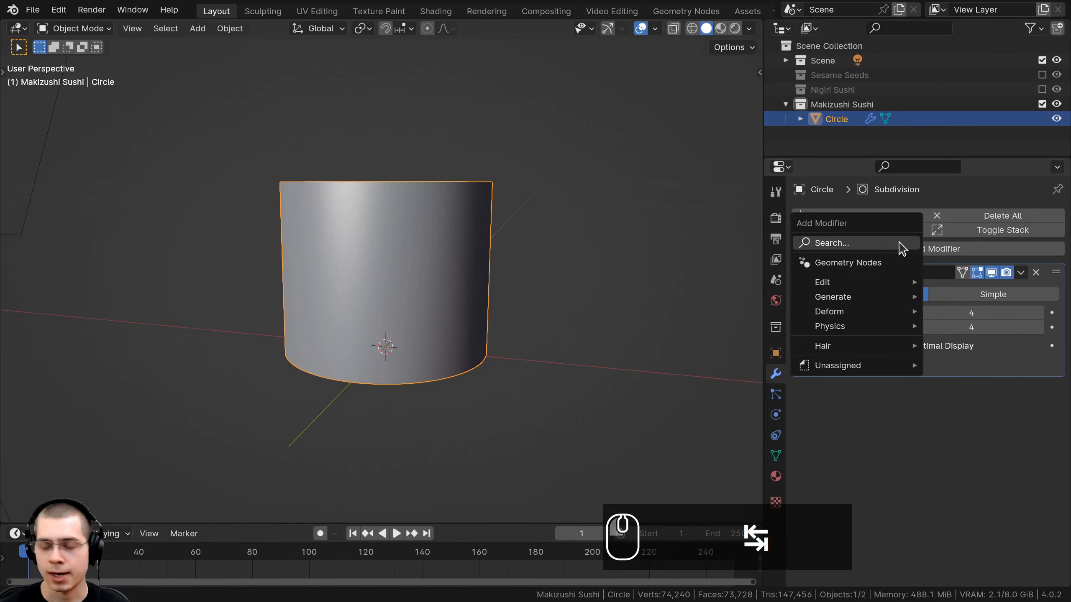
{"action": "type", "text": "dis"}
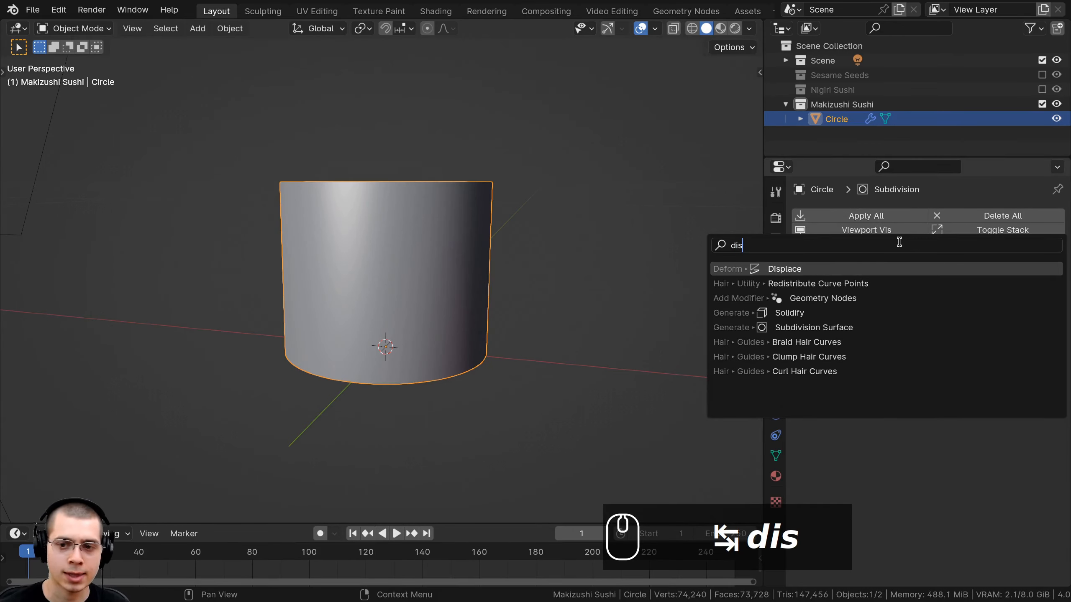
{"action": "left_click", "coordinate": [804, 267]}
{"action": "scroll", "coordinate": [338, 264], "scroll_direction": "down", "scroll_amount": 2}
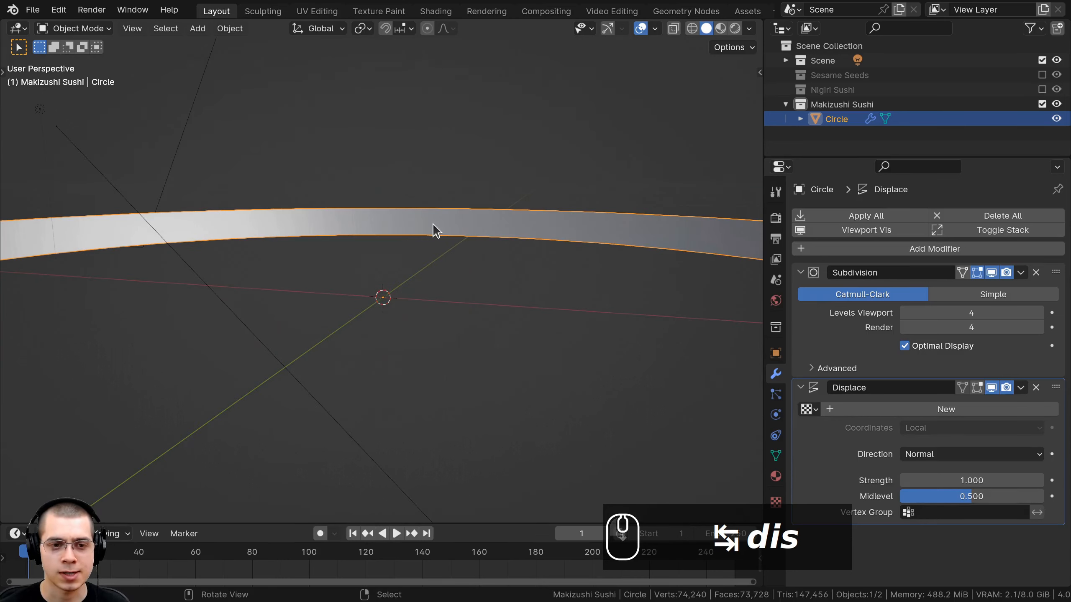
{"action": "scroll", "coordinate": [432, 276], "scroll_direction": "up", "scroll_amount": 1}
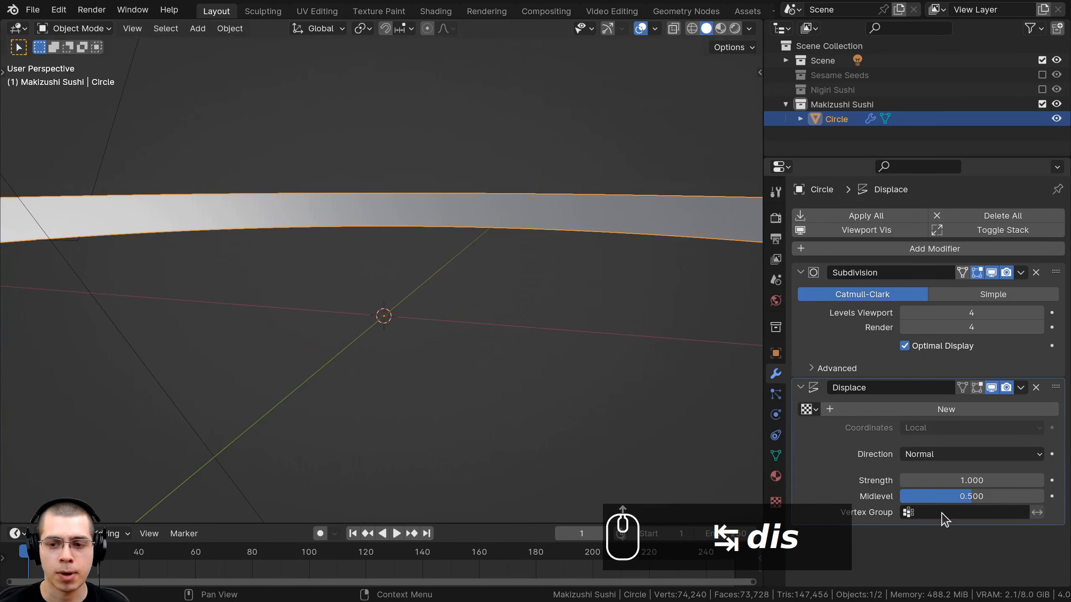
{"action": "left_click", "coordinate": [925, 415]}
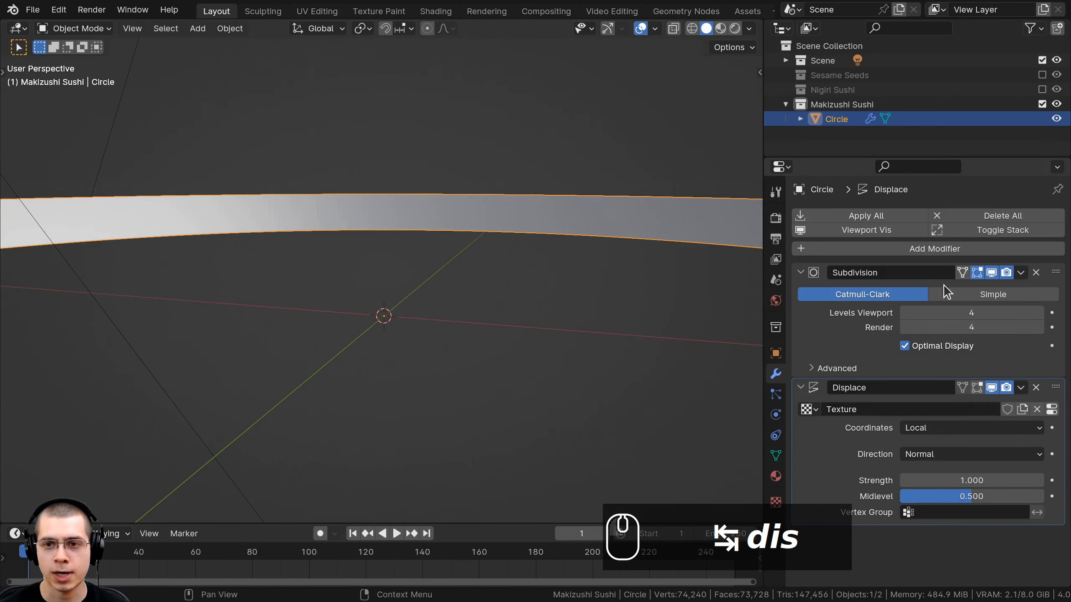
- Rename the Displace modifier's texture to "Makizushi Sushi Texture", copying the first part from the collection's name
{"action": "double_click", "coordinate": [798, 104]}
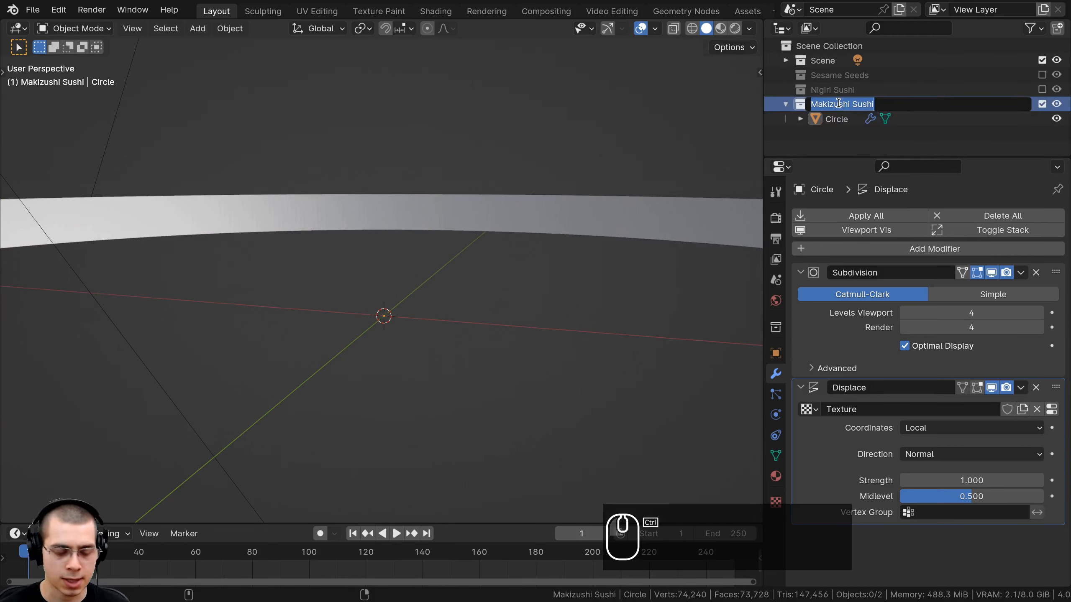
{"action": "key", "text": "ctrl+c"}
{"action": "left_click", "coordinate": [852, 410]}
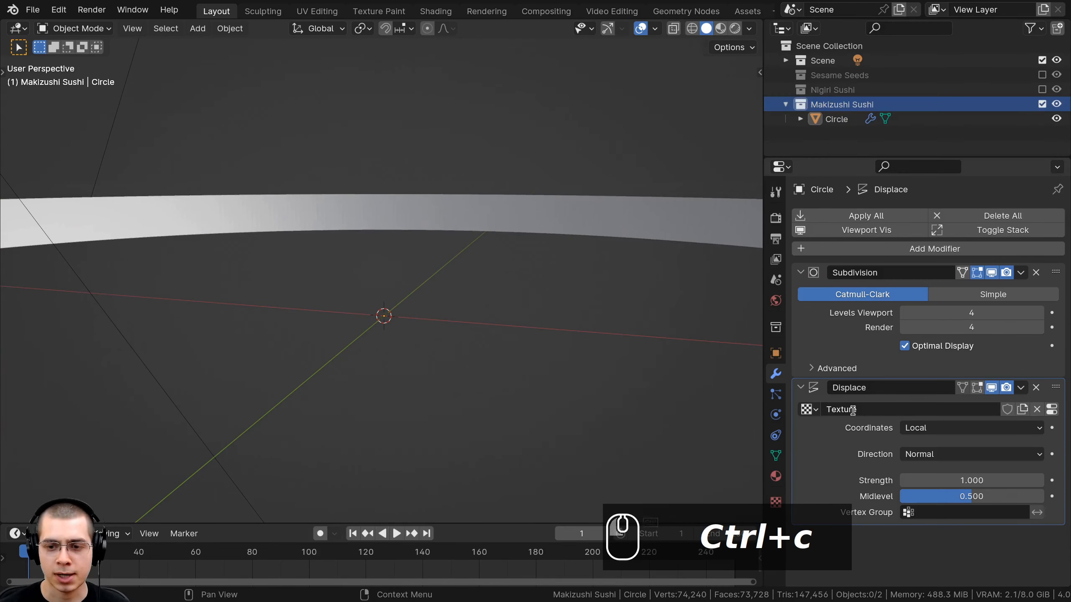
{"action": "left_click", "coordinate": [836, 409]}
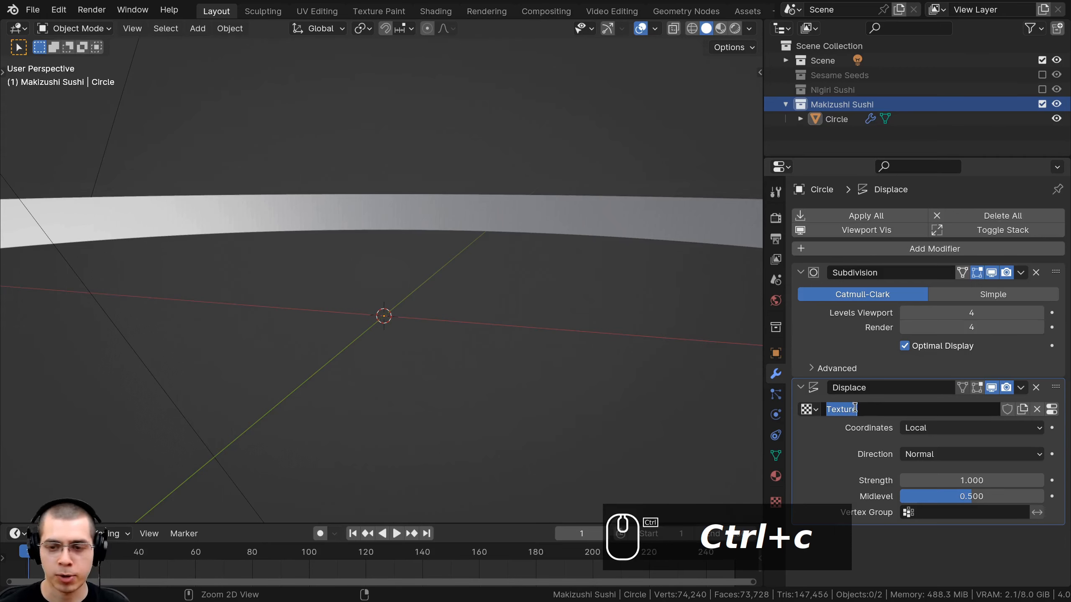
{"action": "key", "text": "ctrl+v"}
{"action": "key", "text": "Return"}
{"action": "left_click", "coordinate": [848, 413]}
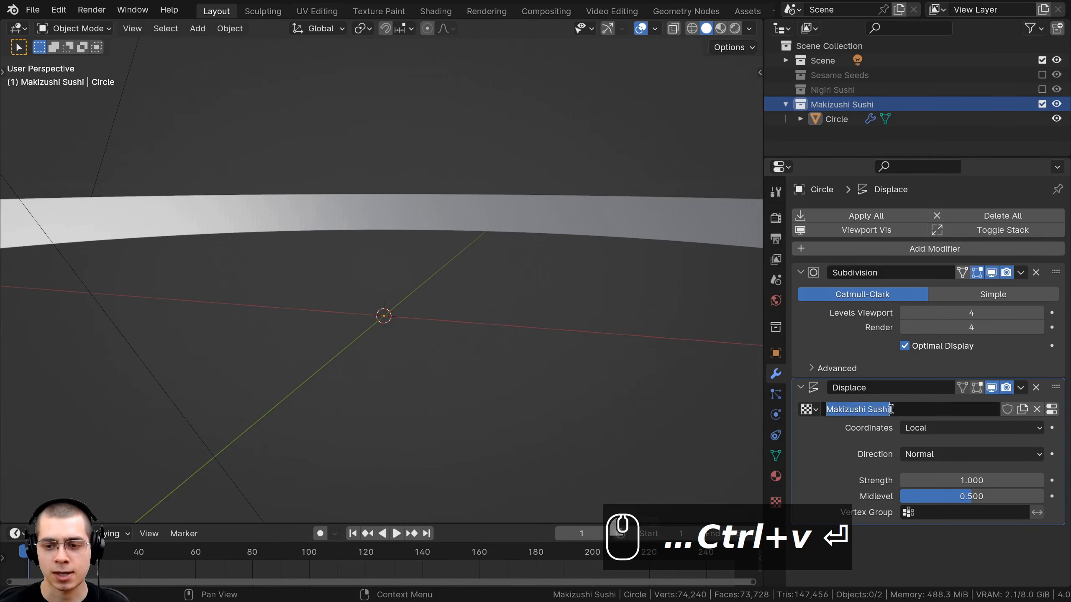
{"action": "left_click", "coordinate": [905, 409]}
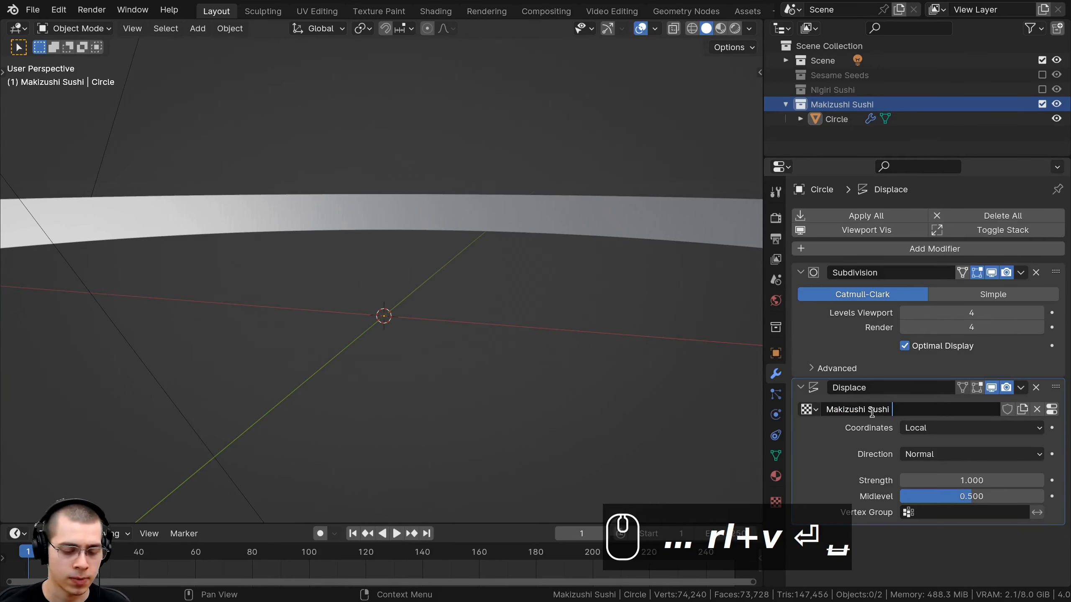
{"action": "type", "text": "Texture"}
{"action": "key", "text": "Return"}
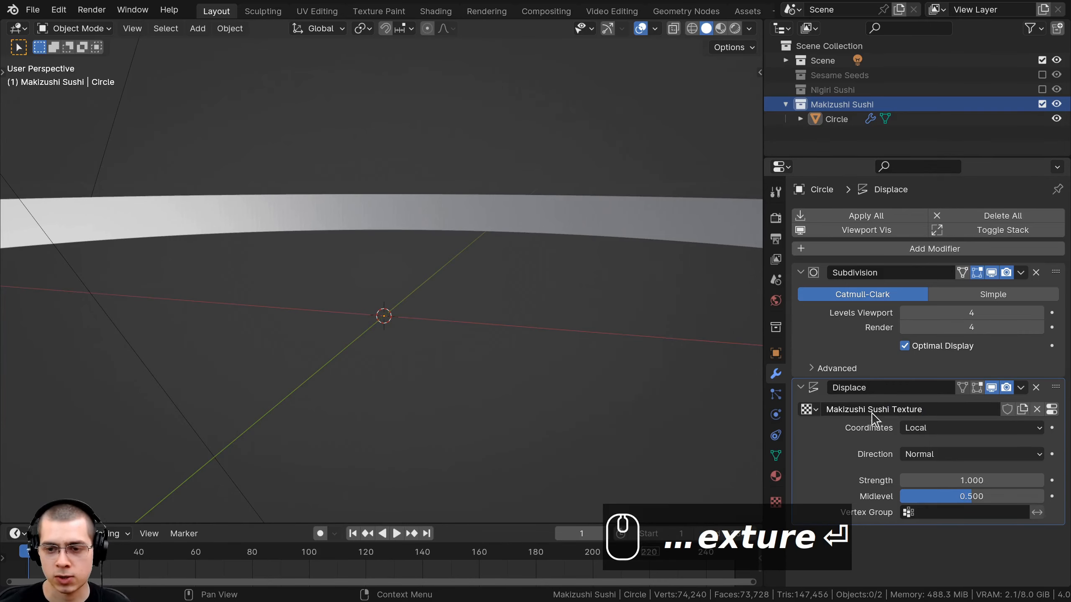
- Open the displacement texture's settings and change its type to Clouds
{"action": "middle_click_drag", "start_coordinate": [519, 223], "coordinate": [414, 192]}
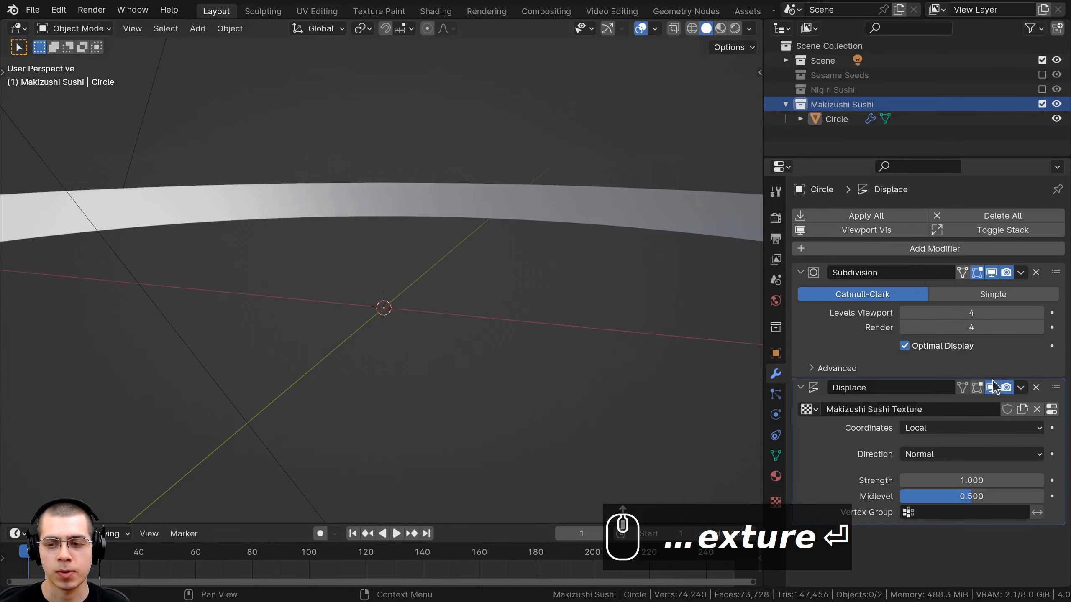
{"action": "left_click", "coordinate": [1051, 409]}
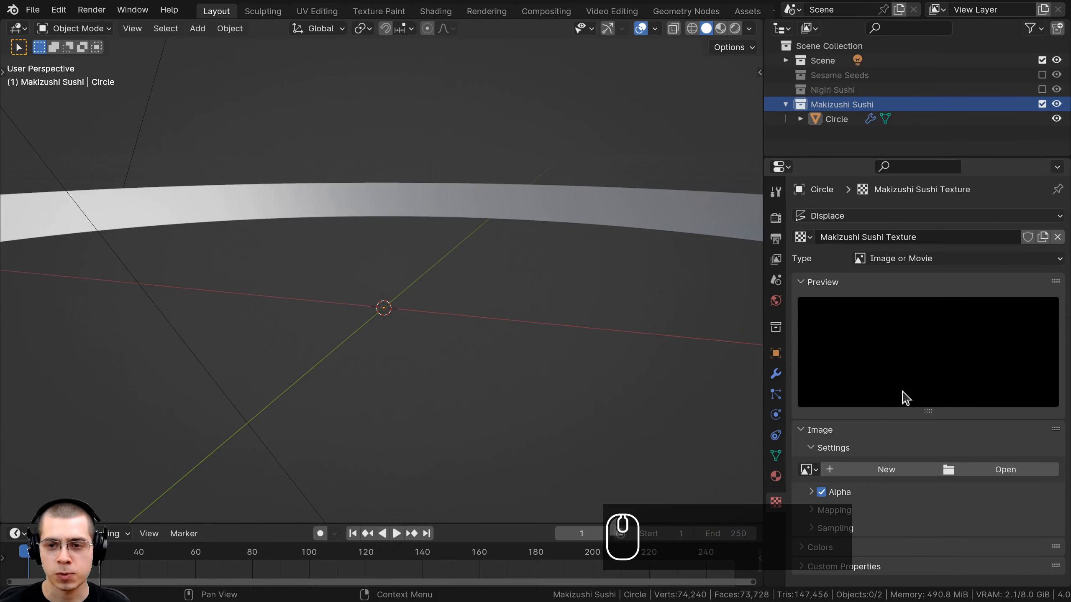
{"action": "left_click_drag", "start_coordinate": [764, 585], "coordinate": [785, 584]}
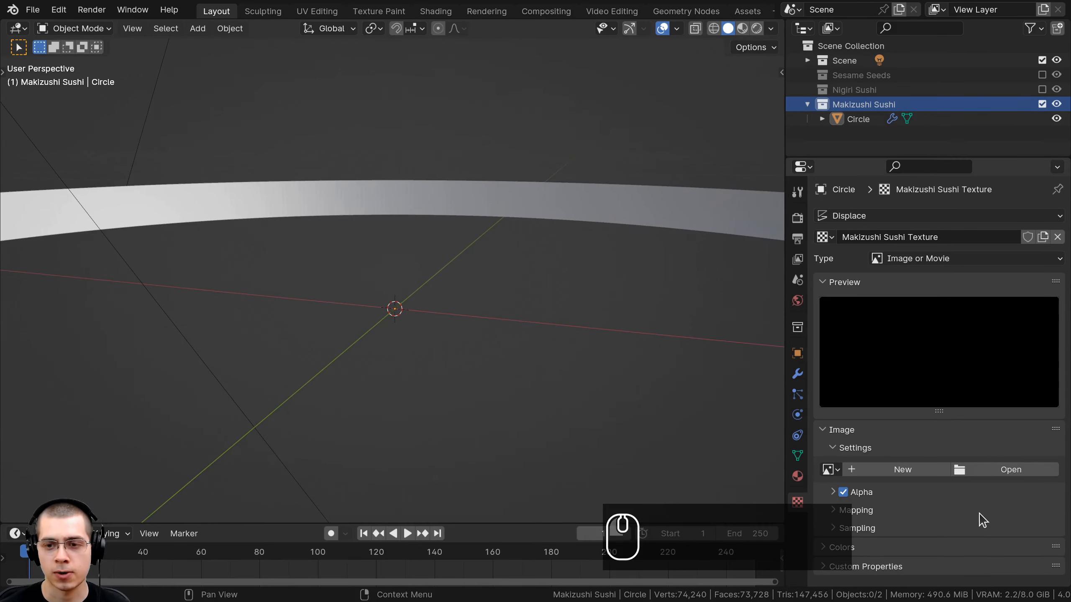
{"action": "left_click", "coordinate": [893, 265]}
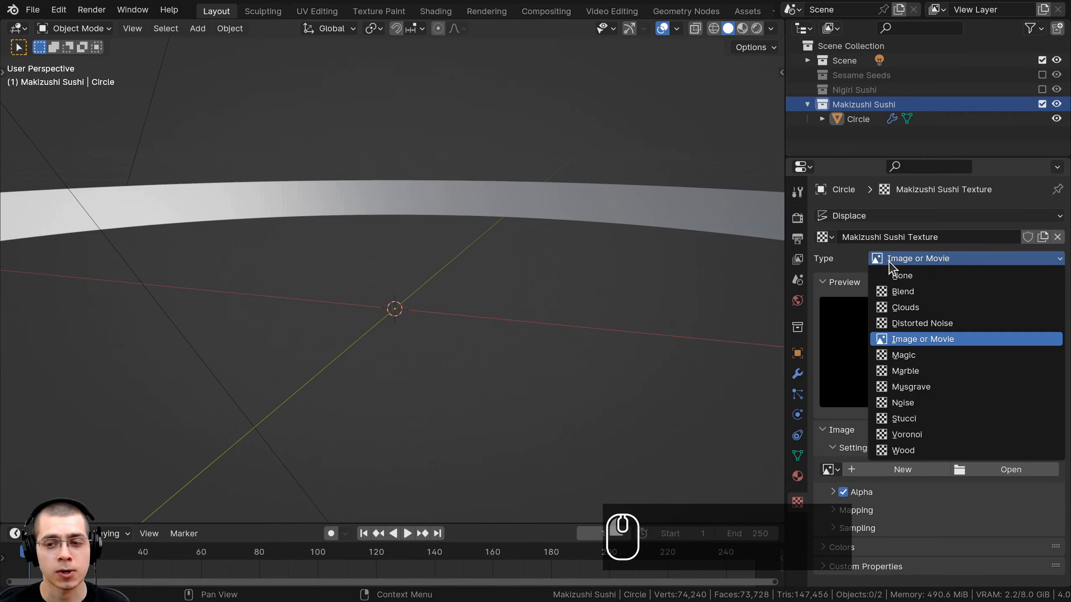
{"action": "left_click", "coordinate": [906, 307]}
{"action": "middle_click_drag", "start_coordinate": [481, 354], "coordinate": [465, 285]}
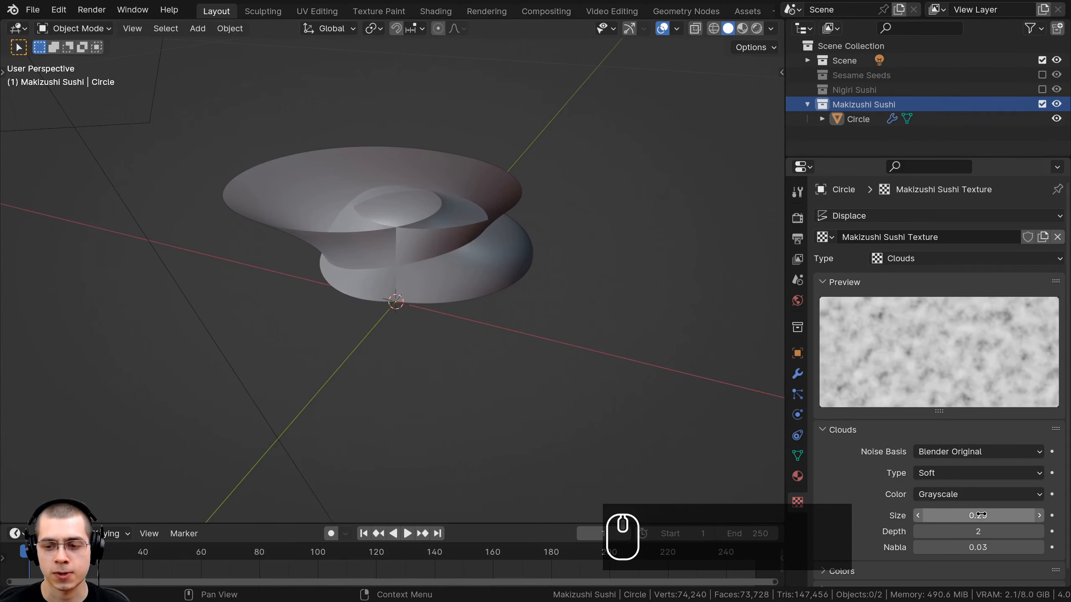
- Set the Clouds texture's size to 0.01
{"action": "mouse_move", "coordinate": [978, 515]}
{"action": "left_mouse_down"}
{"action": "mouse_move", "coordinate": [949, 515]}
{"action": "mouse_move", "coordinate": [984, 515]}
{"action": "left_mouse_up"}
{"action": "left_click", "coordinate": [965, 515]}
{"action": "type", "text": ".01"}
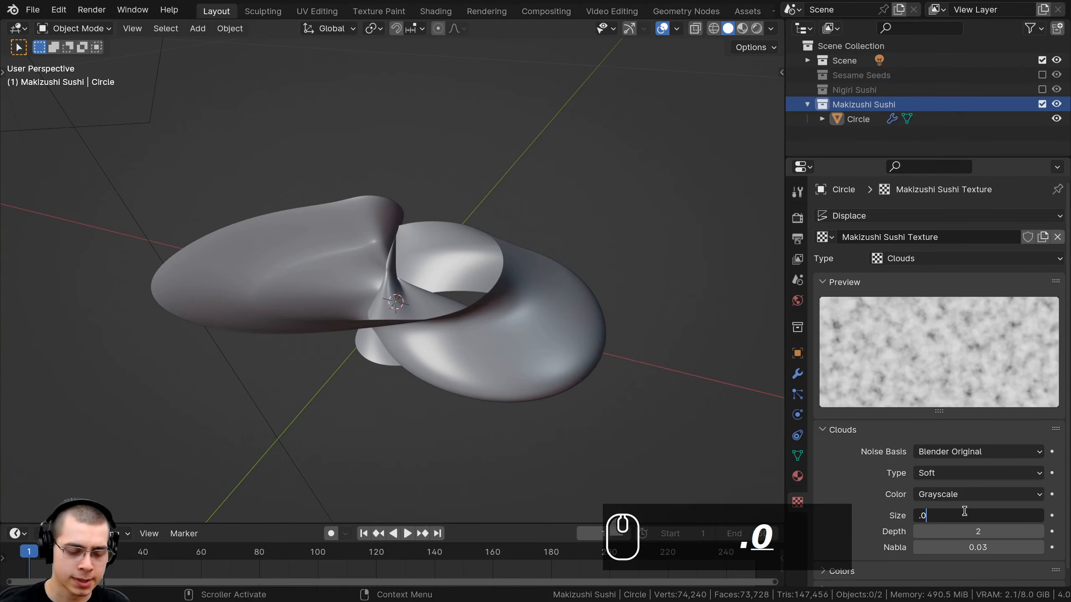
{"action": "key", "text": "Return"}
{"action": "scroll", "coordinate": [442, 402], "scroll_direction": "down", "scroll_amount": 6}
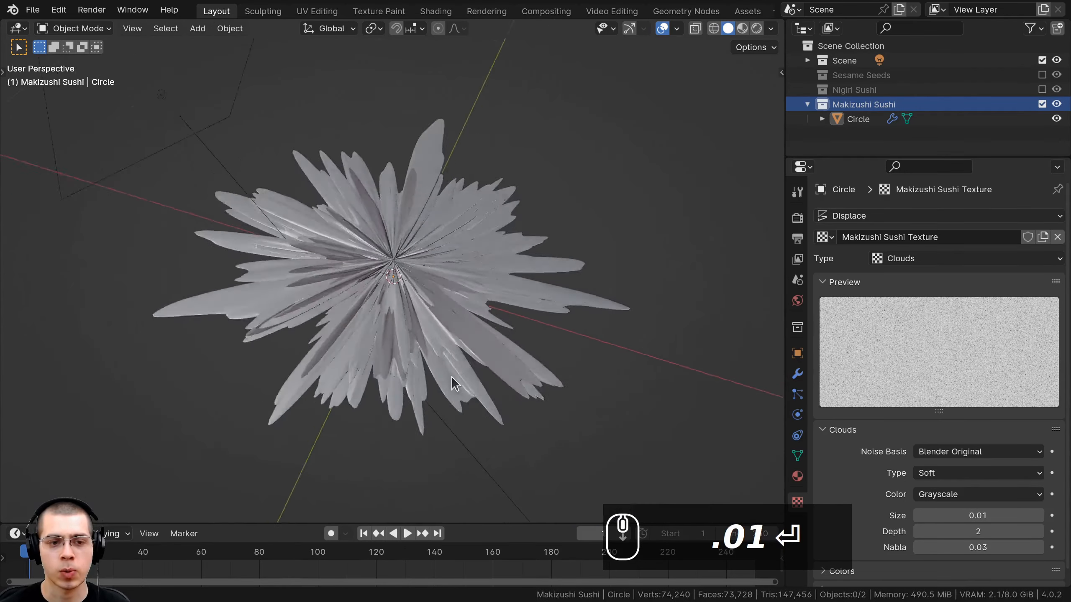
{"action": "scroll", "coordinate": [437, 310], "scroll_direction": "up", "scroll_amount": 2}
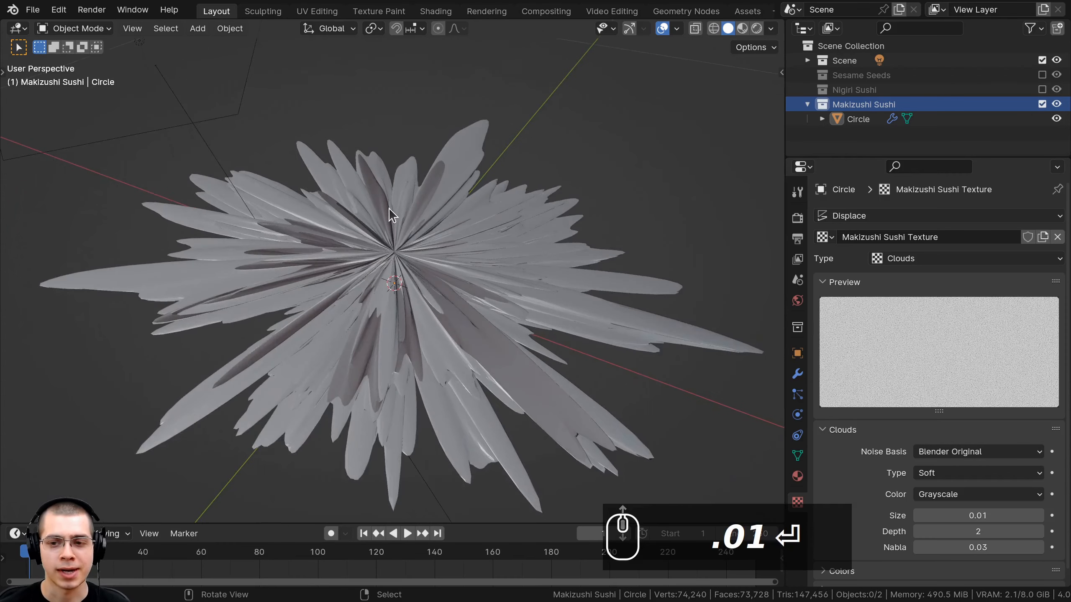
- Return to the cylinder's modifiers and set the Displace strength to 0.001
{"action": "left_click", "coordinate": [797, 373]}
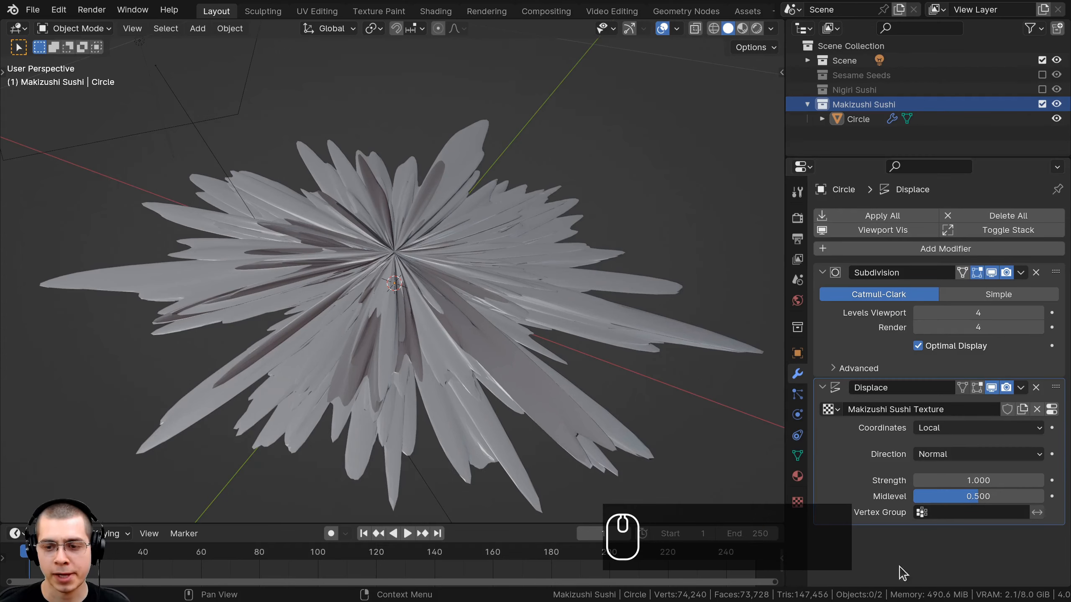
{"action": "left_click_drag", "start_coordinate": [964, 483], "coordinate": [923, 483]}
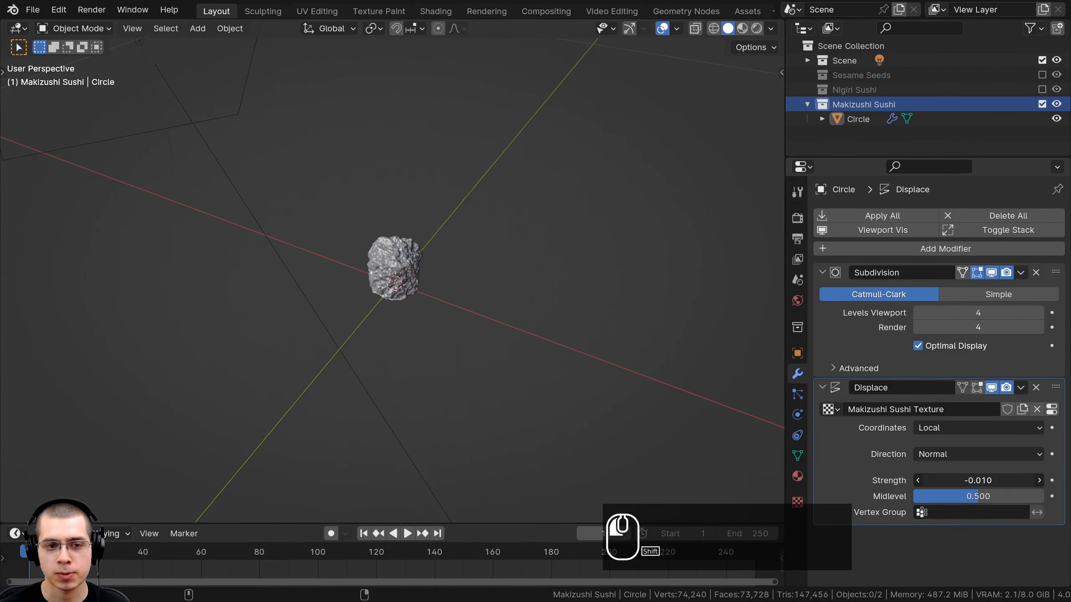
{"action": "scroll", "coordinate": [454, 335], "scroll_direction": "up", "scroll_amount": 6}
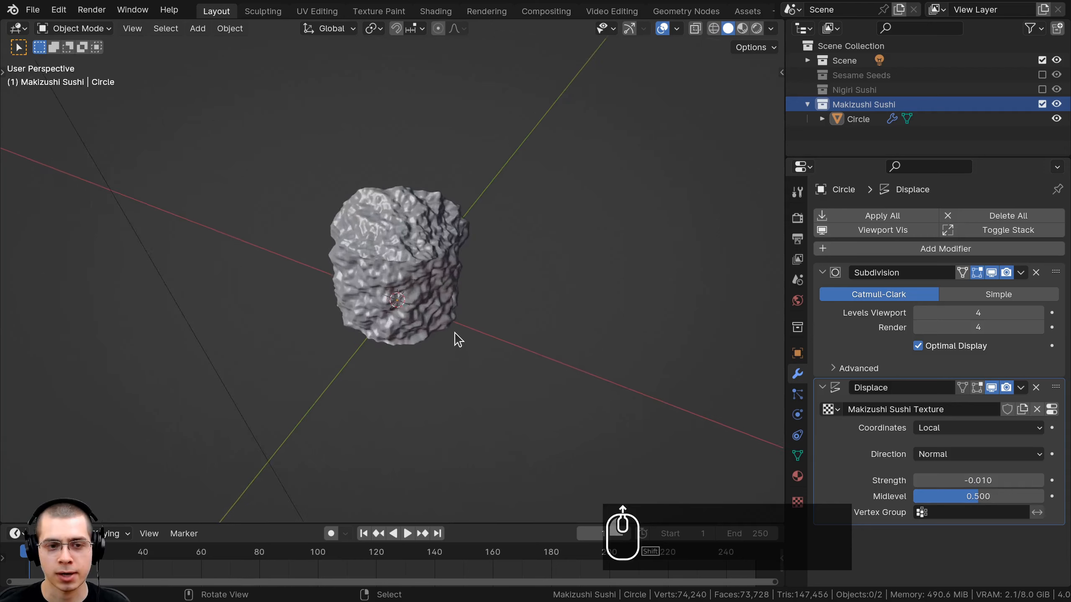
{"action": "left_click", "coordinate": [962, 483]}
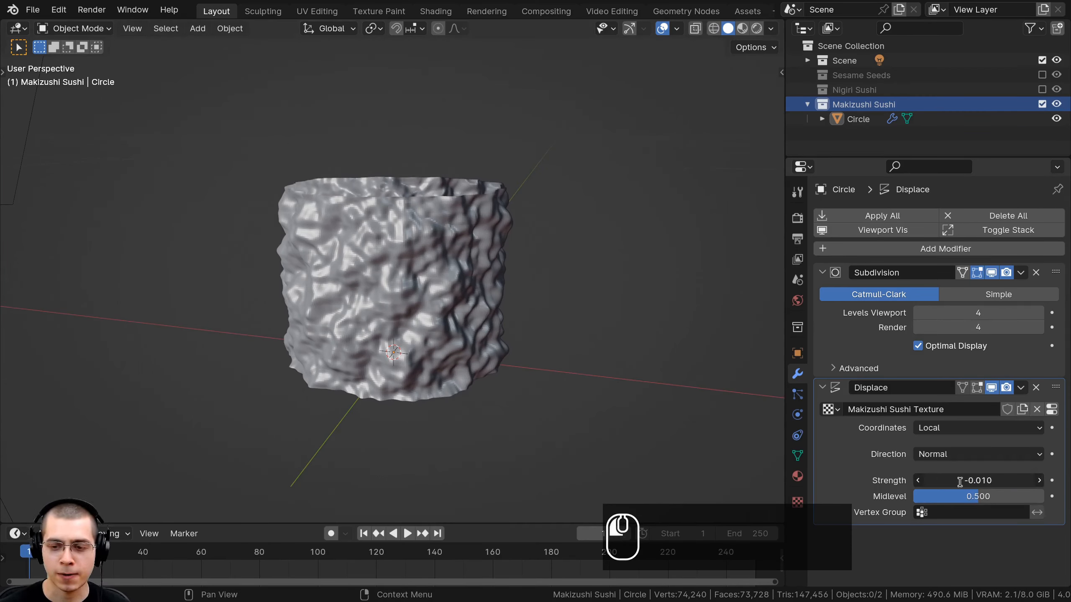
{"action": "type", "text": "-"}
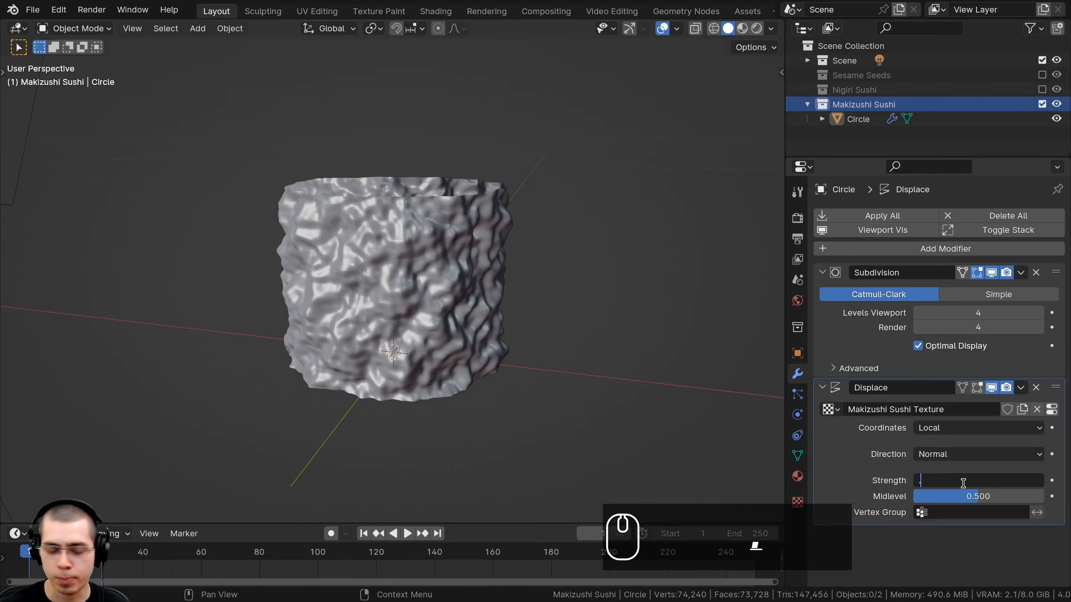
{"action": "type", "text": "001"}
{"action": "key", "text": "Return"}
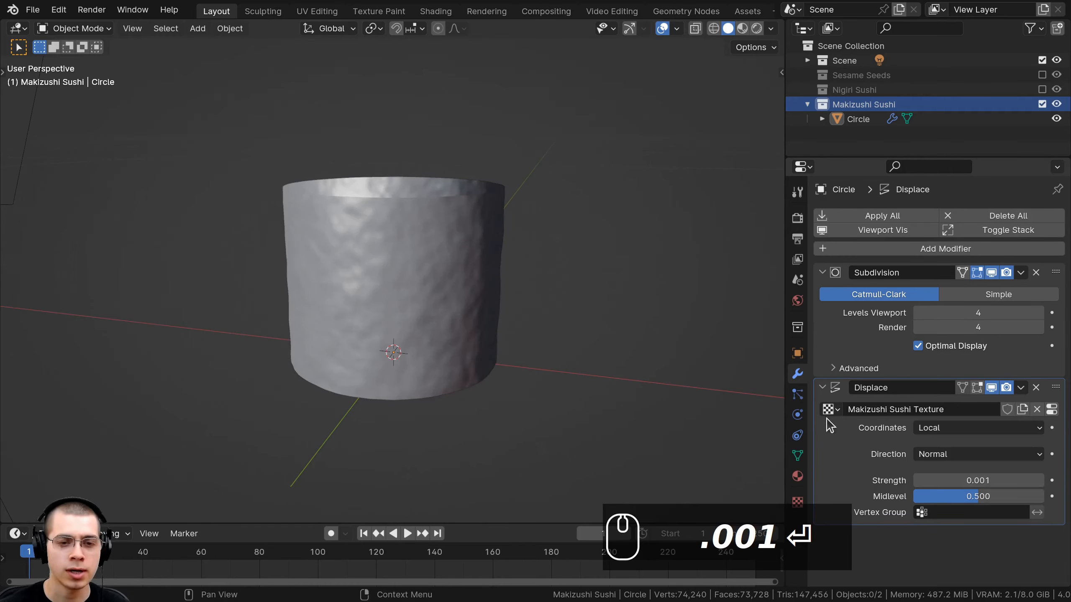
- Select the displaced cylinder and apply smooth shading to it
{"action": "middle_click_drag", "start_coordinate": [396, 291], "coordinate": [498, 296]}
{"action": "right_click", "coordinate": [493, 291]}
{"action": "scroll", "coordinate": [490, 288], "scroll_direction": "down", "scroll_amount": 2}
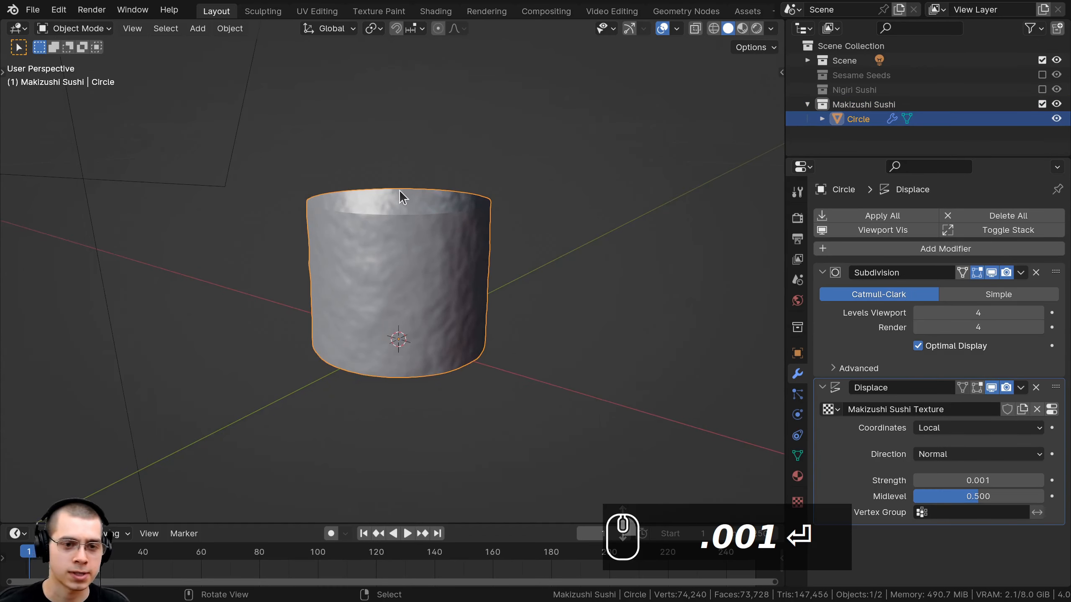
{"action": "key", "text": "w"}
{"action": "key", "text": "w"}
{"action": "left_click", "coordinate": [276, 194]}
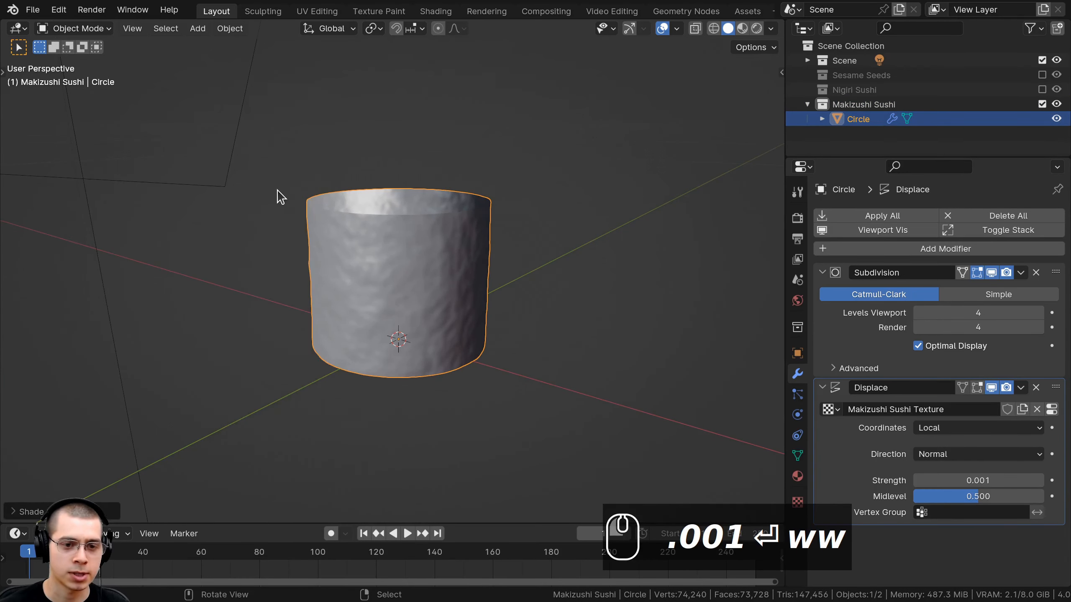
{"action": "middle_click_drag", "start_coordinate": [280, 196], "coordinate": [590, 253]}
{"action": "middle_click_drag", "start_coordinate": [477, 242], "coordinate": [476, 246]}
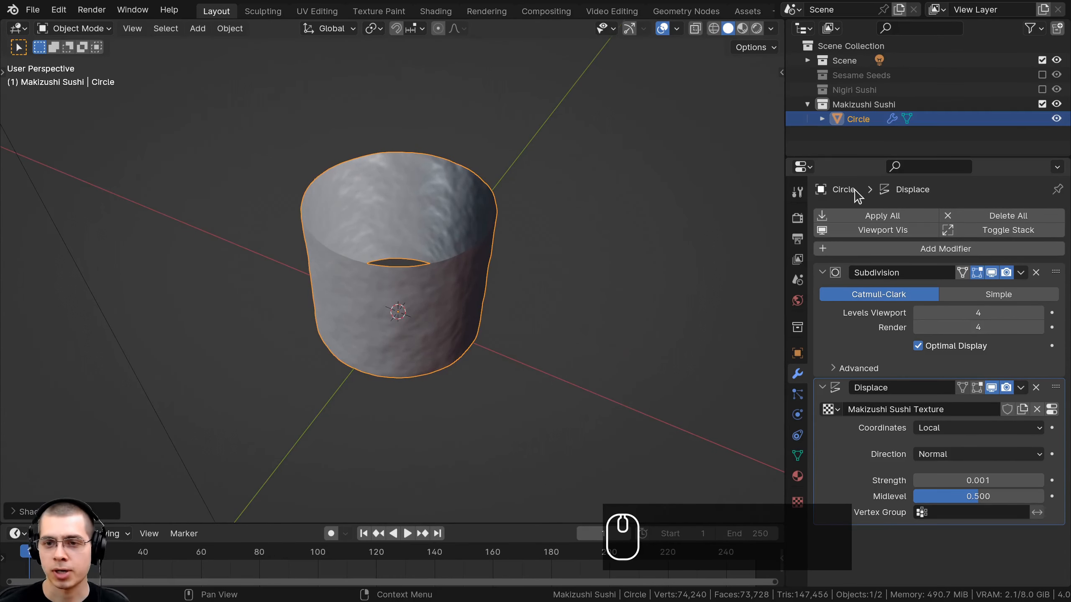
- Add a Solidify modifier to the cylinder and set its thickness to 0.0005 m
{"action": "left_click", "coordinate": [942, 253]}
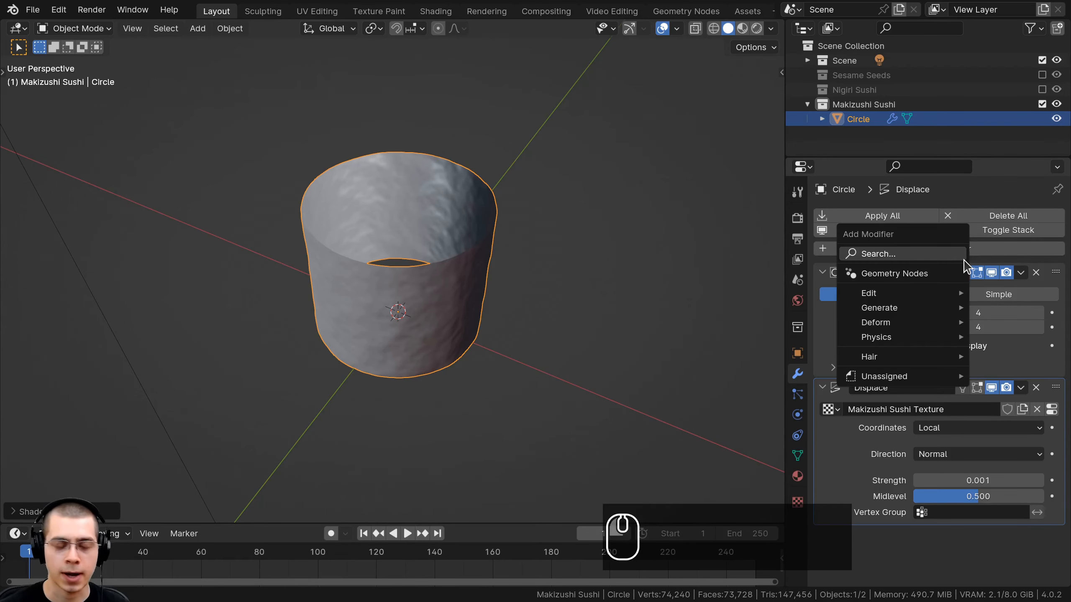
{"action": "type", "text": "sol"}
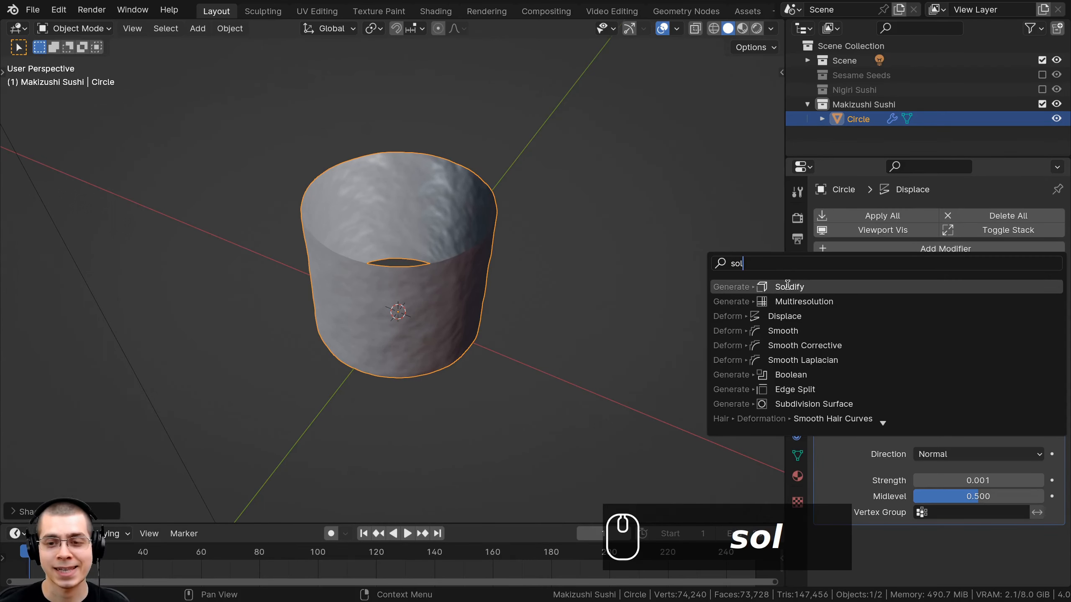
{"action": "left_click", "coordinate": [787, 286]}
{"action": "middle_click_drag", "start_coordinate": [461, 379], "coordinate": [457, 273]}
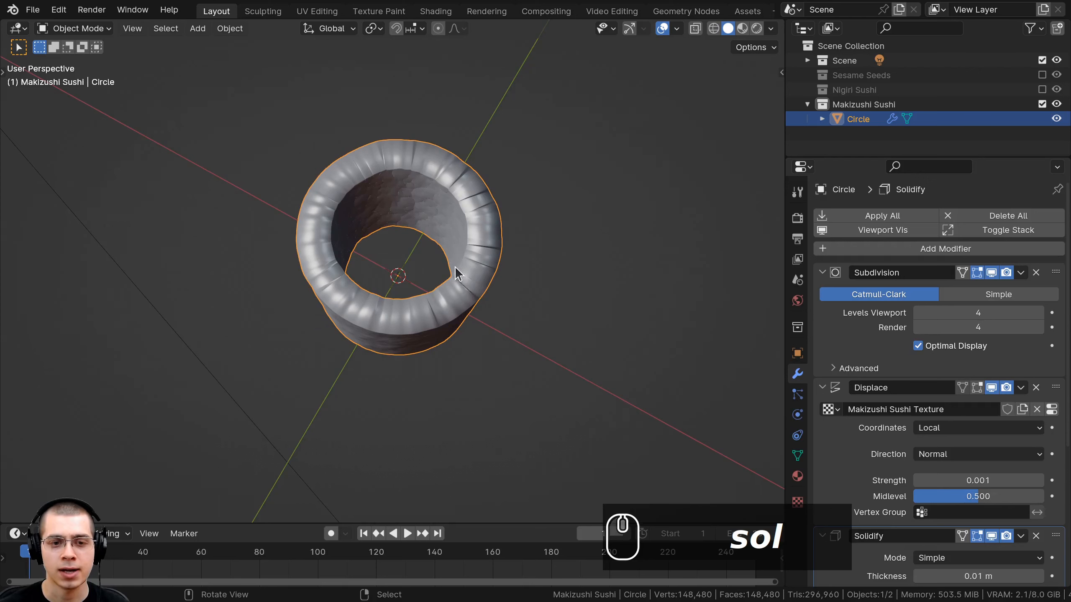
{"action": "scroll", "coordinate": [873, 259], "scroll_direction": "down", "scroll_amount": 5}
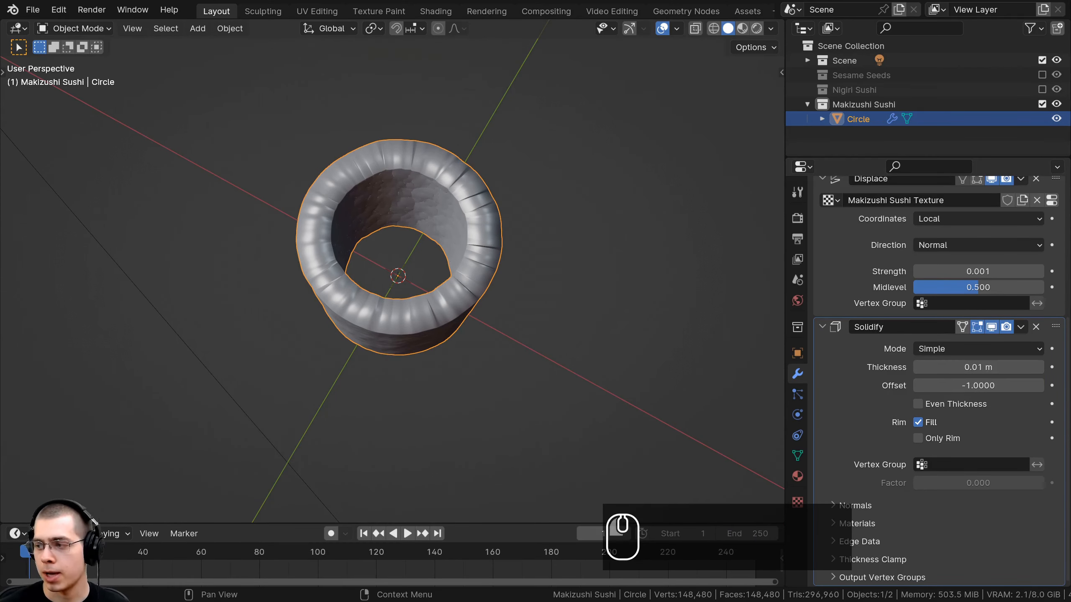
{"action": "left_click", "coordinate": [955, 371]}
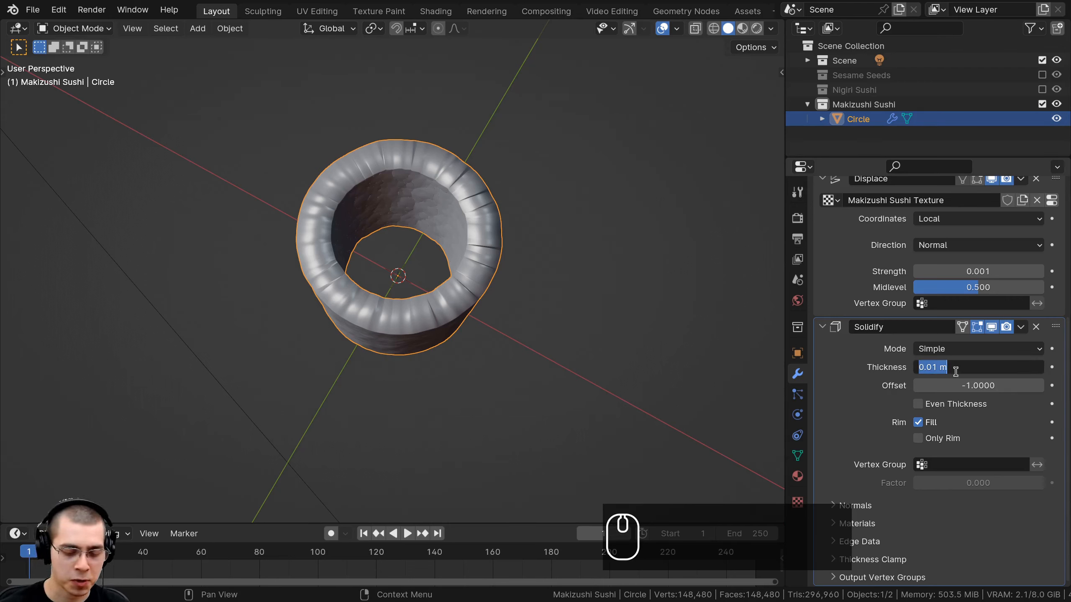
{"action": "type", "text": ".000"}
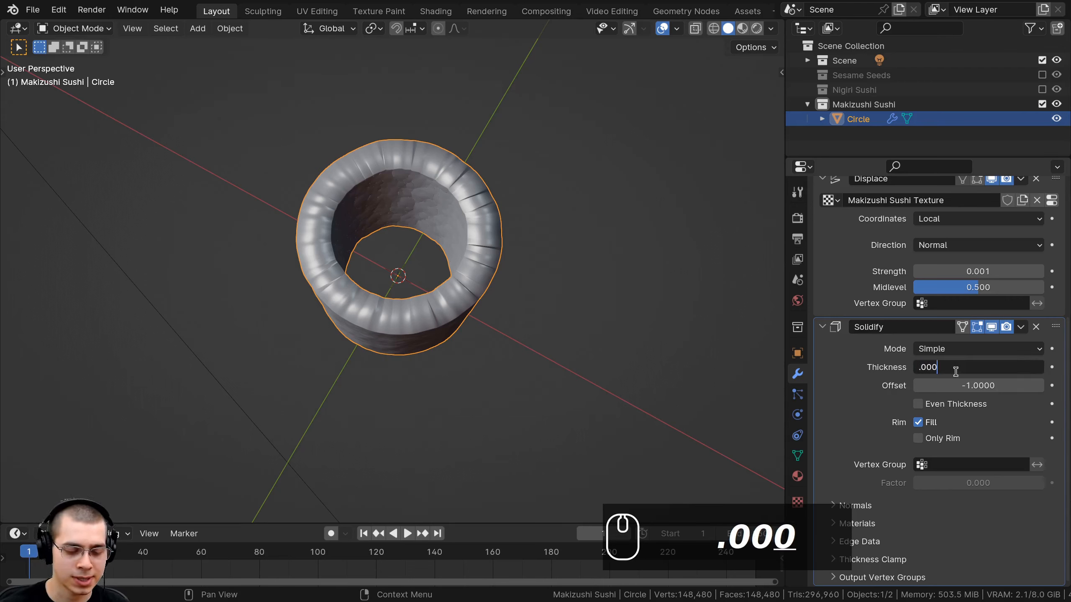
{"action": "type", "text": "5"}
{"action": "key", "text": "Return"}
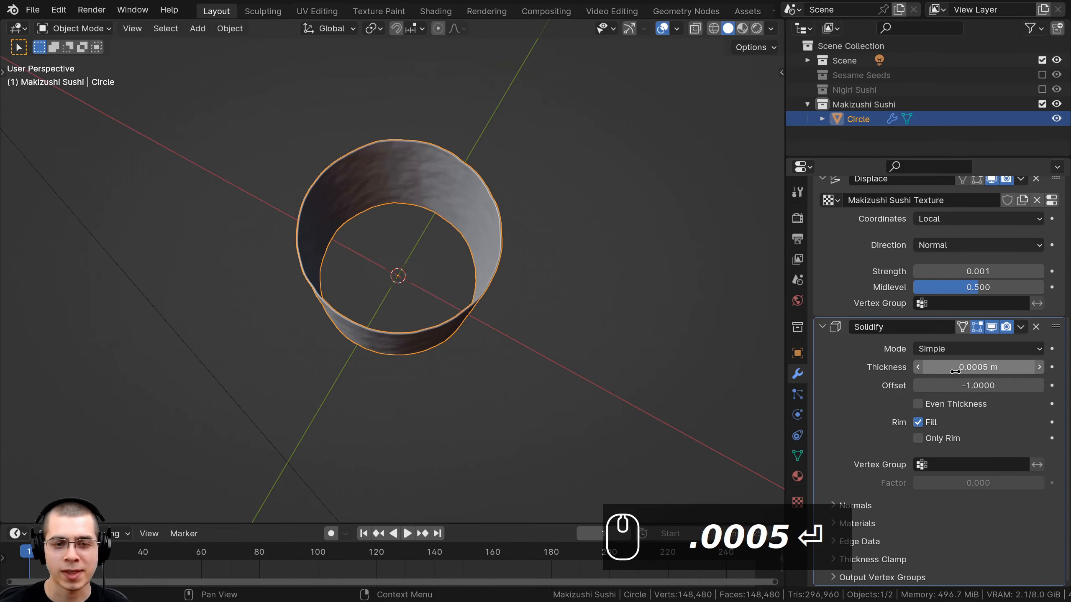
- Switch the viewport to orthographic projection, deselect the cylinder, and examine its thin rim and uneven wall up close
{"action": "scroll", "coordinate": [638, 280], "scroll_direction": "down", "scroll_amount": 12}
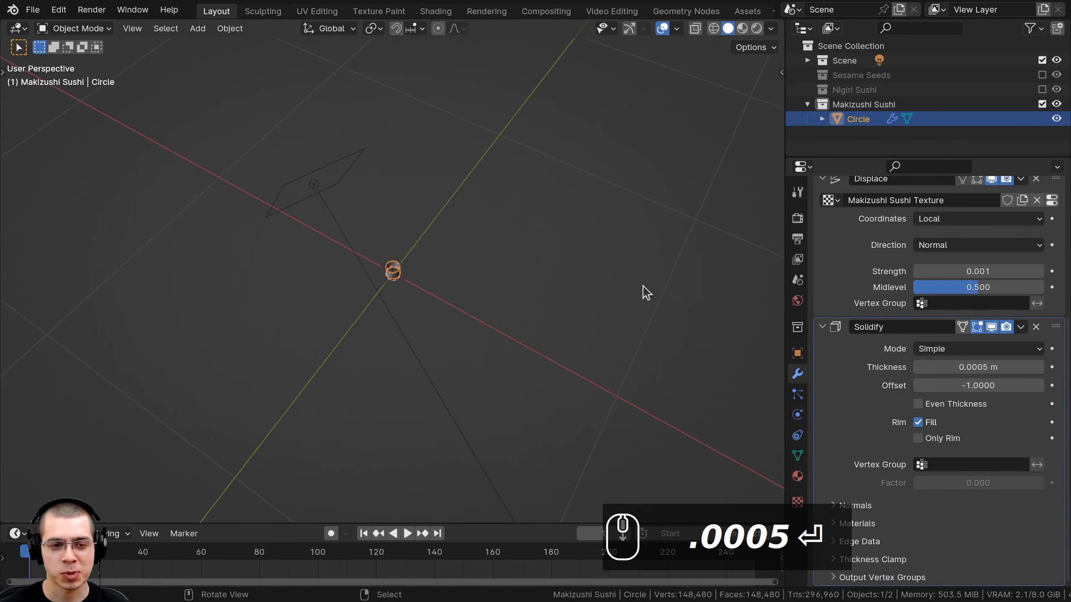
{"action": "middle_click_drag", "start_coordinate": [519, 317], "coordinate": [491, 264]}
{"action": "scroll", "coordinate": [487, 283], "scroll_direction": "up", "scroll_amount": 15}
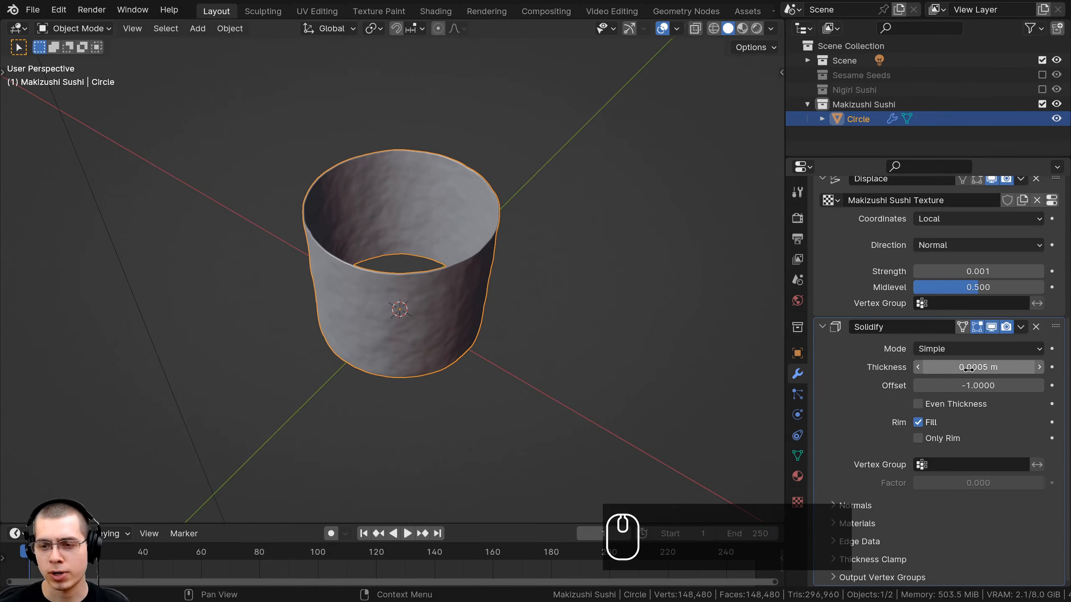
{"action": "middle_click_drag", "start_coordinate": [489, 334], "coordinate": [515, 291]}
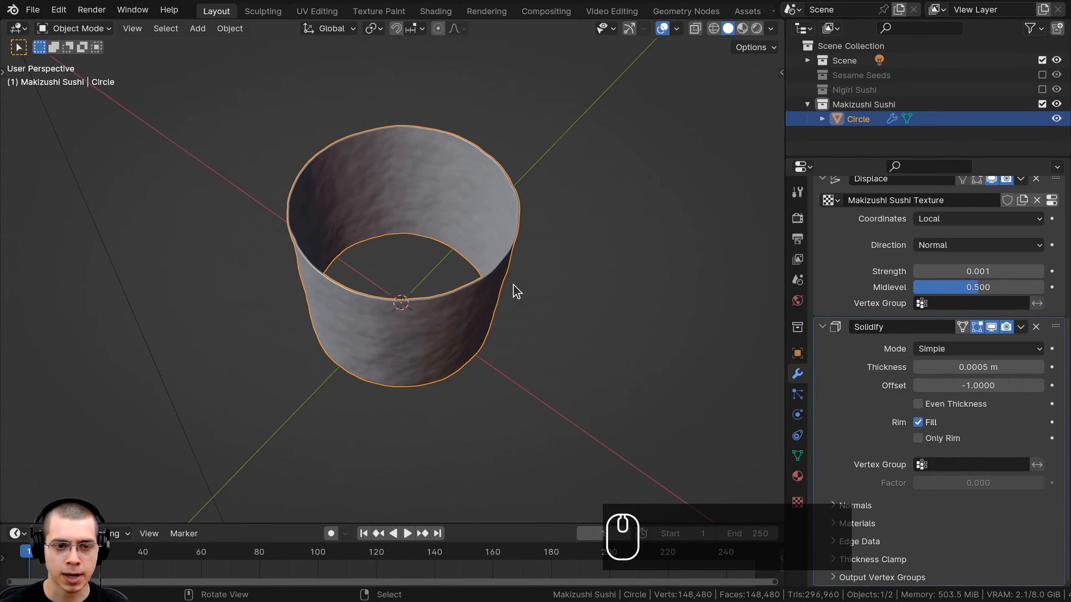
{"action": "key", "text": "KP_5"}
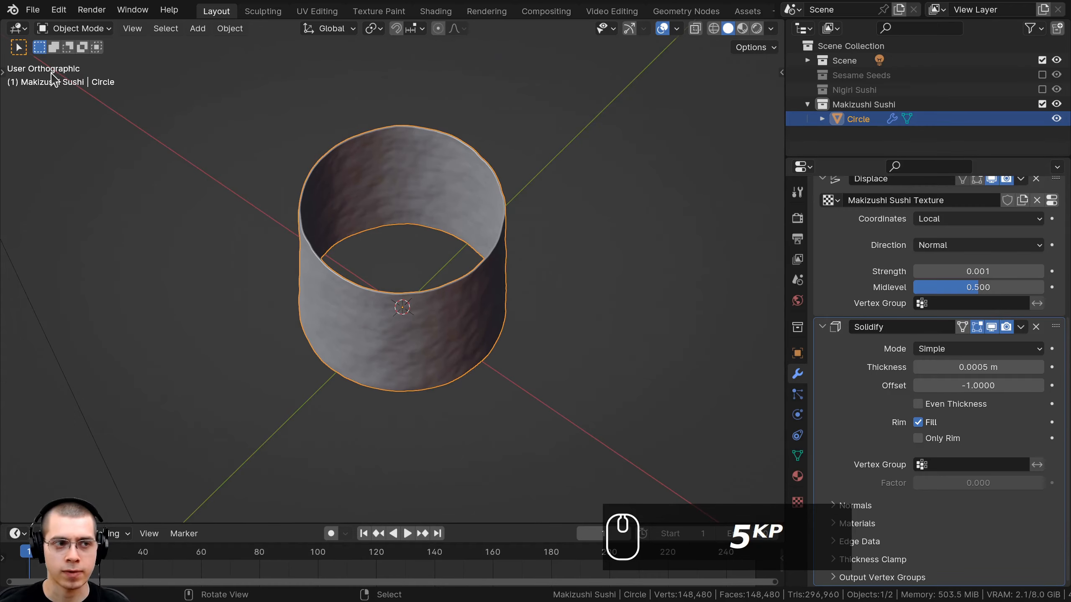
{"action": "scroll", "coordinate": [419, 266], "scroll_direction": "up", "scroll_amount": 8}
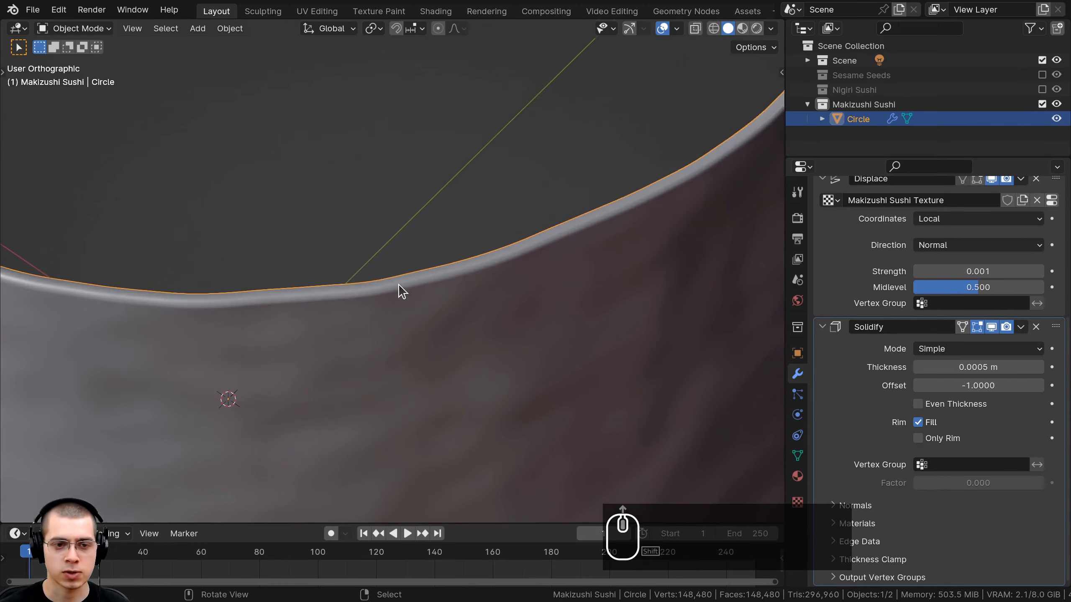
{"action": "key", "text": "a"}
{"action": "key", "text": "a"}
{"action": "scroll", "coordinate": [403, 295], "scroll_direction": "down", "scroll_amount": 5}
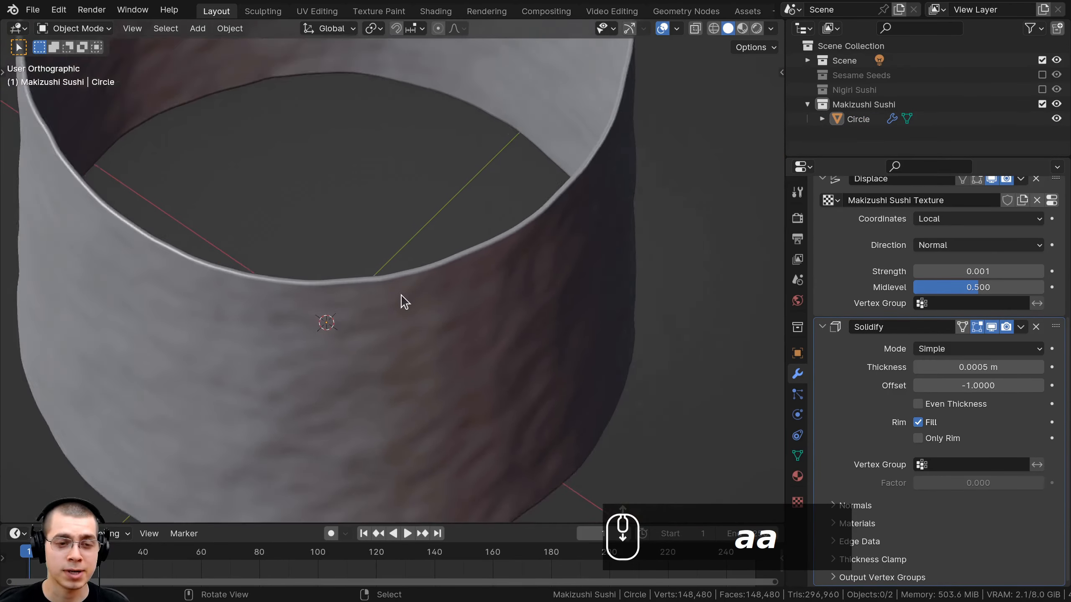
{"action": "scroll", "coordinate": [400, 295], "scroll_direction": "down", "scroll_amount": 3}
{"action": "middle_click_drag", "start_coordinate": [400, 295], "coordinate": [406, 276]}
{"action": "scroll", "coordinate": [409, 296], "scroll_direction": "down", "scroll_amount": 3}
{"action": "middle_click_drag", "start_coordinate": [413, 313], "coordinate": [415, 316]}
{"action": "scroll", "coordinate": [405, 299], "scroll_direction": "up", "scroll_amount": 3}
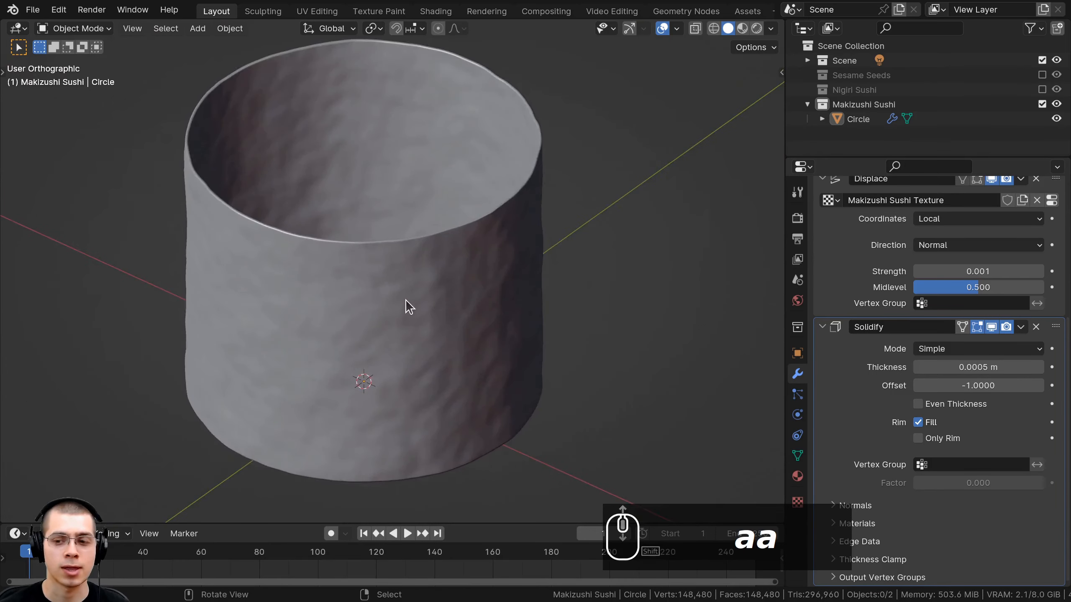
- Collapse the Solidify, Subdivision and Displace modifier settings to tidy the modifier stack
{"action": "left_click", "coordinate": [822, 329]}
{"action": "left_click", "coordinate": [822, 272]}
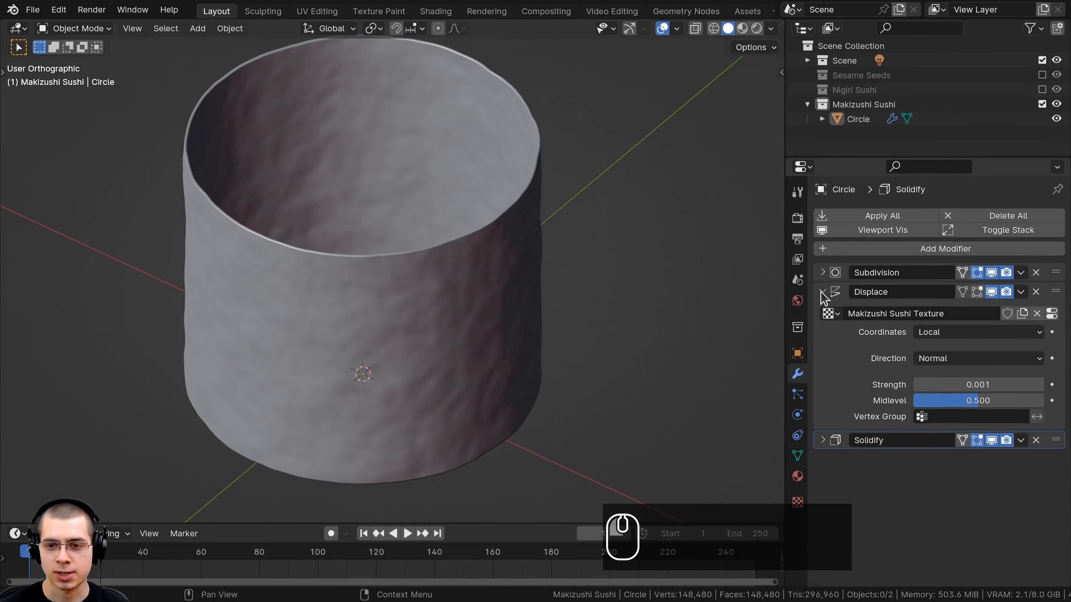
{"action": "left_click", "coordinate": [822, 292]}
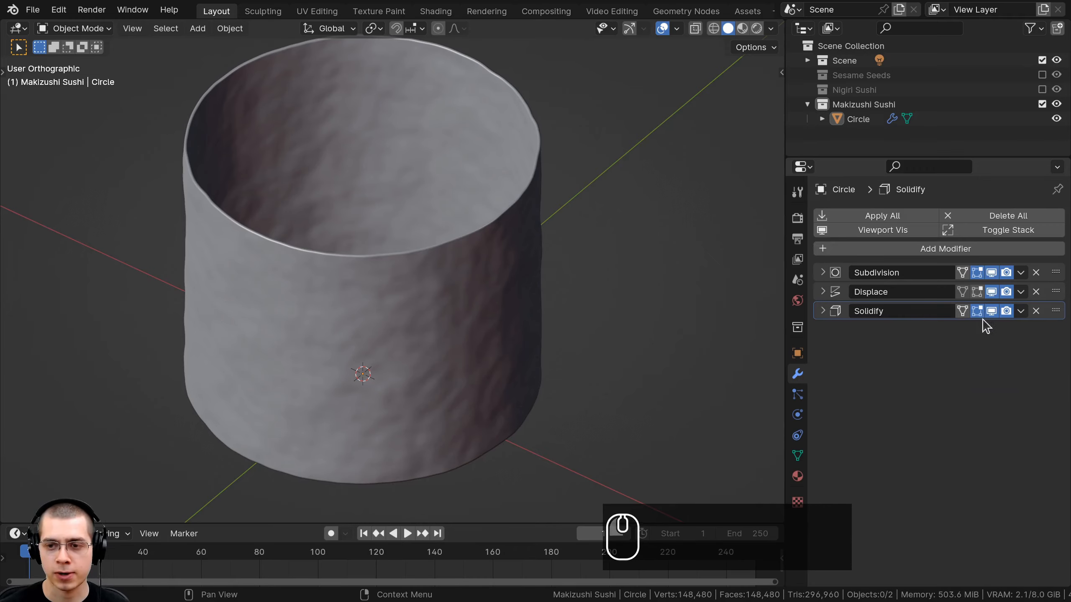
{"action": "middle_click_drag", "start_coordinate": [432, 281], "coordinate": [315, 225]}
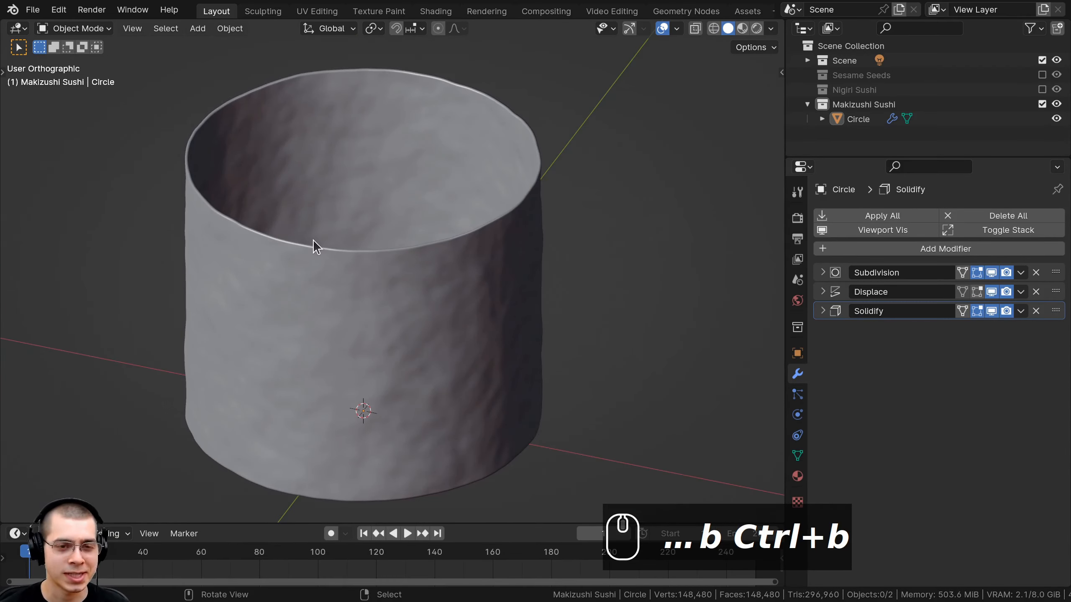
- Select the cylinder, switch to the Shading workspace with the cylinder framed, and save the file
{"action": "left_click", "coordinate": [349, 169]}
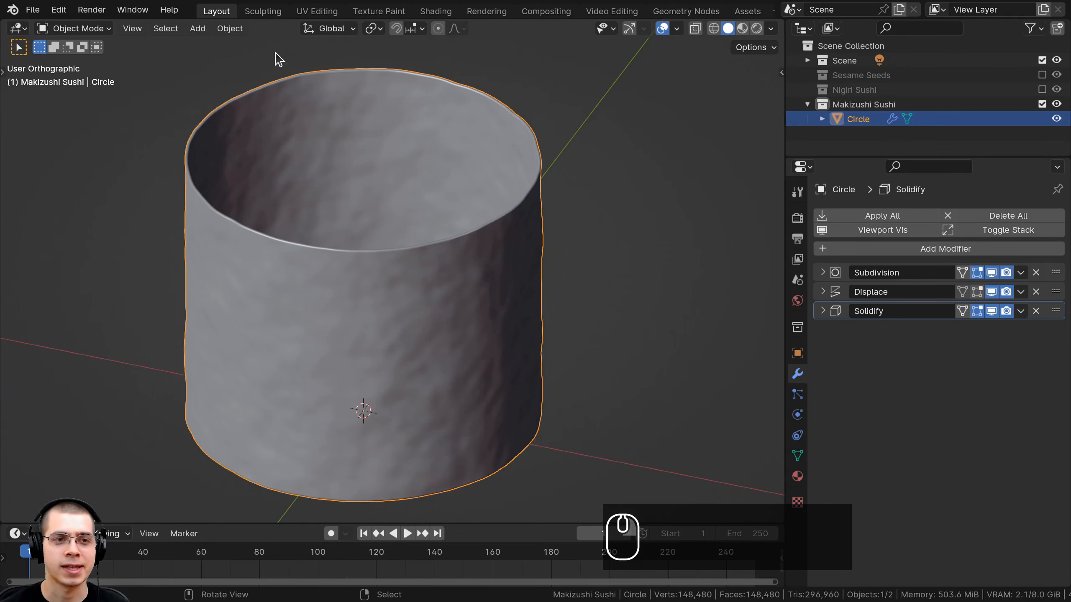
{"action": "left_click", "coordinate": [436, 11]}
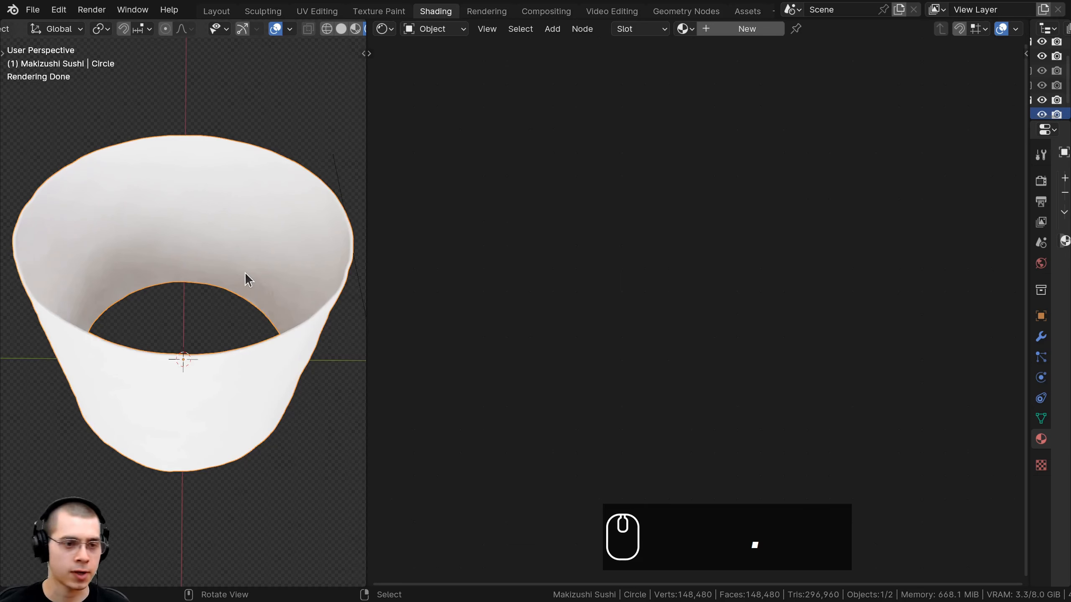
{"action": "scroll", "coordinate": [246, 277], "scroll_direction": "down", "scroll_amount": 3}
{"action": "middle_click_drag", "start_coordinate": [246, 282], "coordinate": [256, 221]}
{"action": "key", "text": "ctrl+s"}
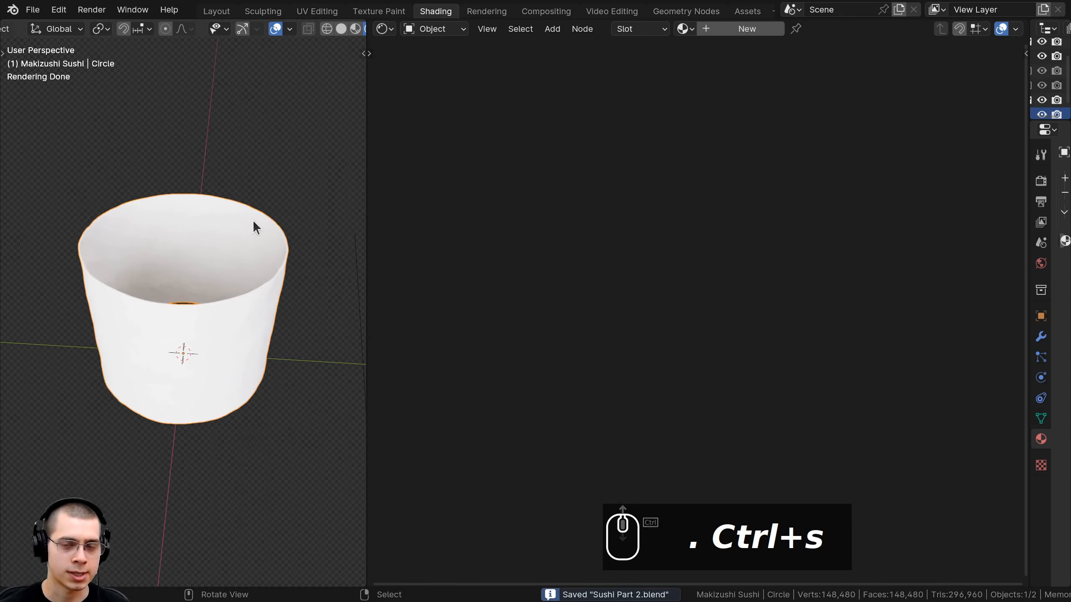
{"action": "scroll", "coordinate": [252, 219], "scroll_direction": "up", "scroll_amount": 2}
- Create a new material for the cylinder and name it "Seaweed"
{"action": "left_click", "coordinate": [732, 28]}
{"action": "left_click", "coordinate": [792, 31]}
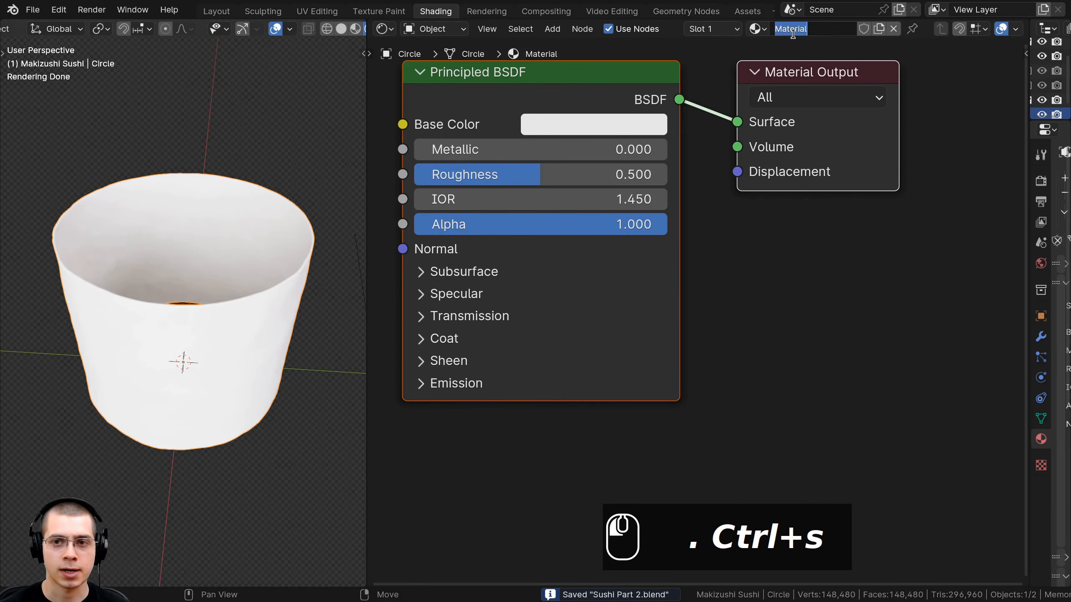
{"action": "type", "text": "Seaw"}
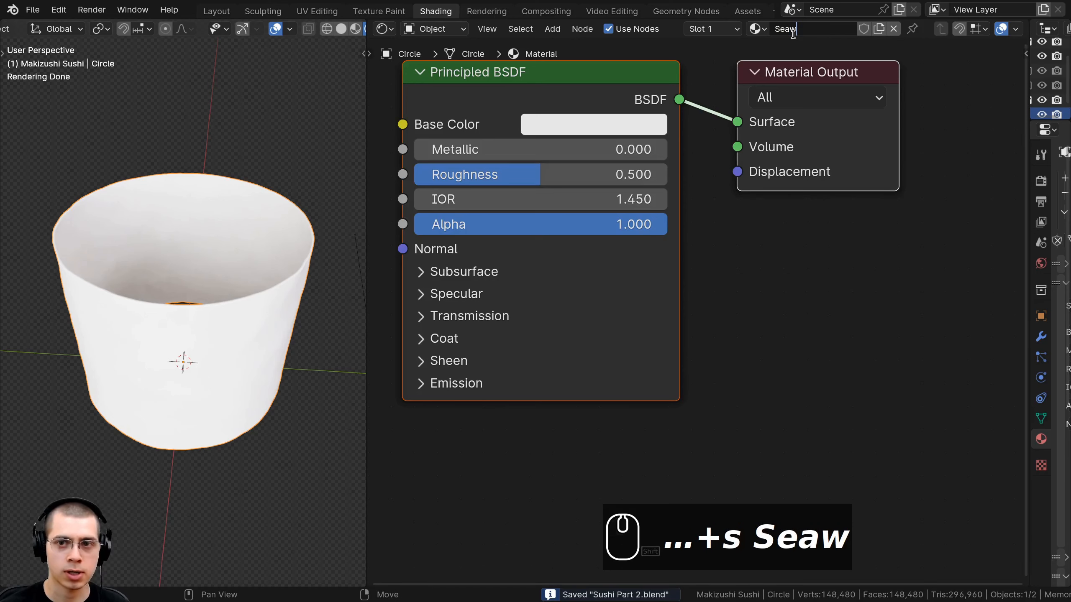
{"action": "type", "text": "eed"}
{"action": "key", "text": "Return"}
- Add a Noise Texture node to the Seaweed material and place it ahead of the Principled BSDF
{"action": "scroll", "coordinate": [493, 225], "scroll_direction": "down", "scroll_amount": 2}
{"action": "middle_click_drag", "start_coordinate": [494, 225], "coordinate": [793, 287]}
{"action": "scroll", "coordinate": [793, 287], "scroll_direction": "down", "scroll_amount": 1}
{"action": "key", "text": "shift+a"}
{"action": "left_click", "coordinate": [563, 190]}
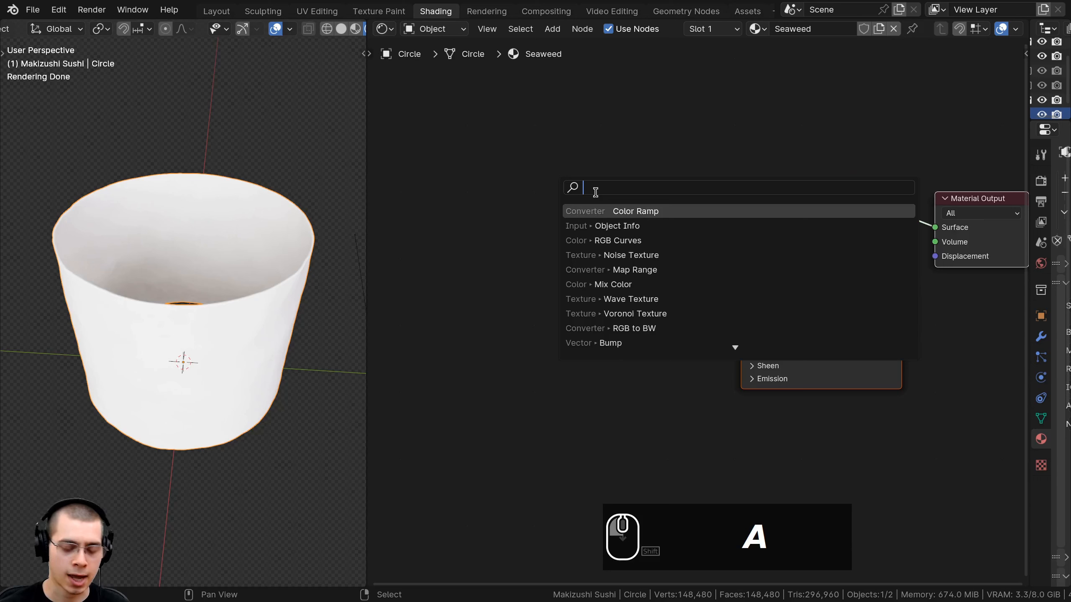
{"action": "type", "text": "nois"}
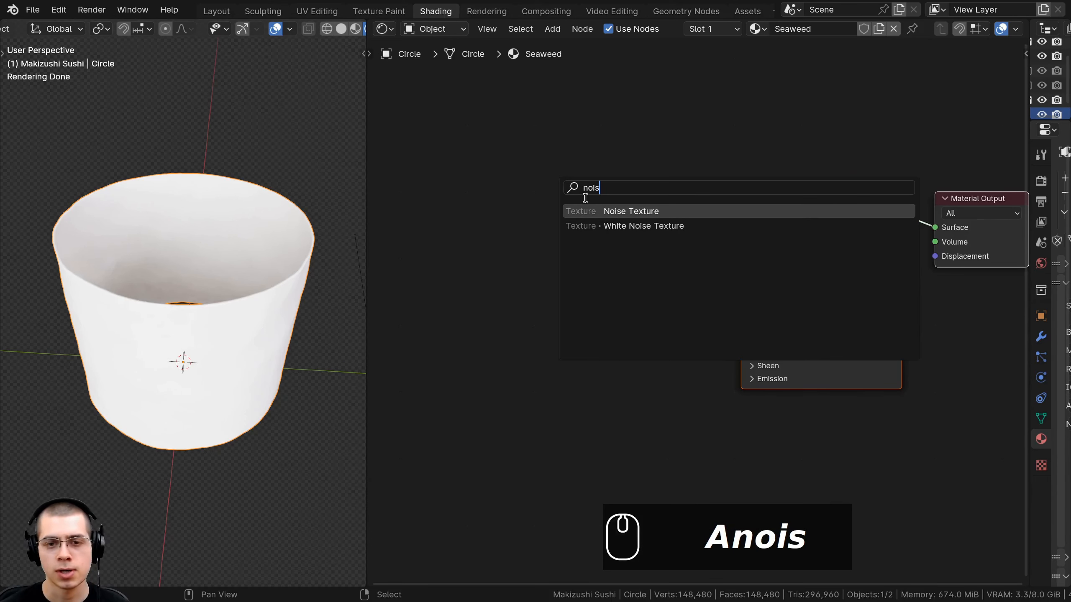
{"action": "left_click", "coordinate": [599, 211]}
{"action": "left_click", "coordinate": [500, 251]}
{"action": "middle_click_drag", "start_coordinate": [500, 251], "coordinate": [580, 236]}
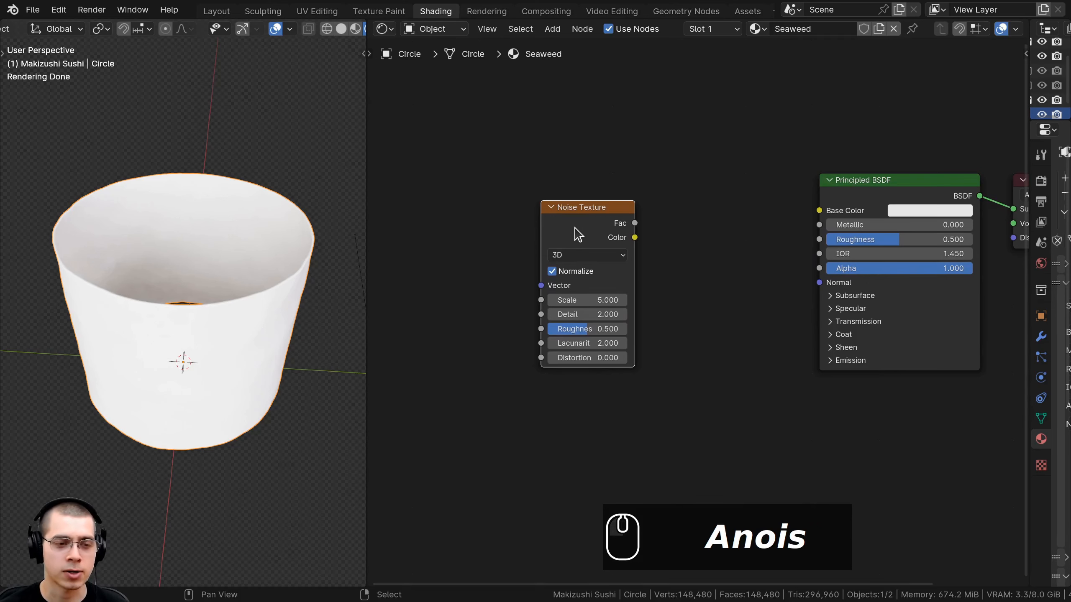
{"action": "left_click_drag", "start_coordinate": [577, 231], "coordinate": [583, 214]}
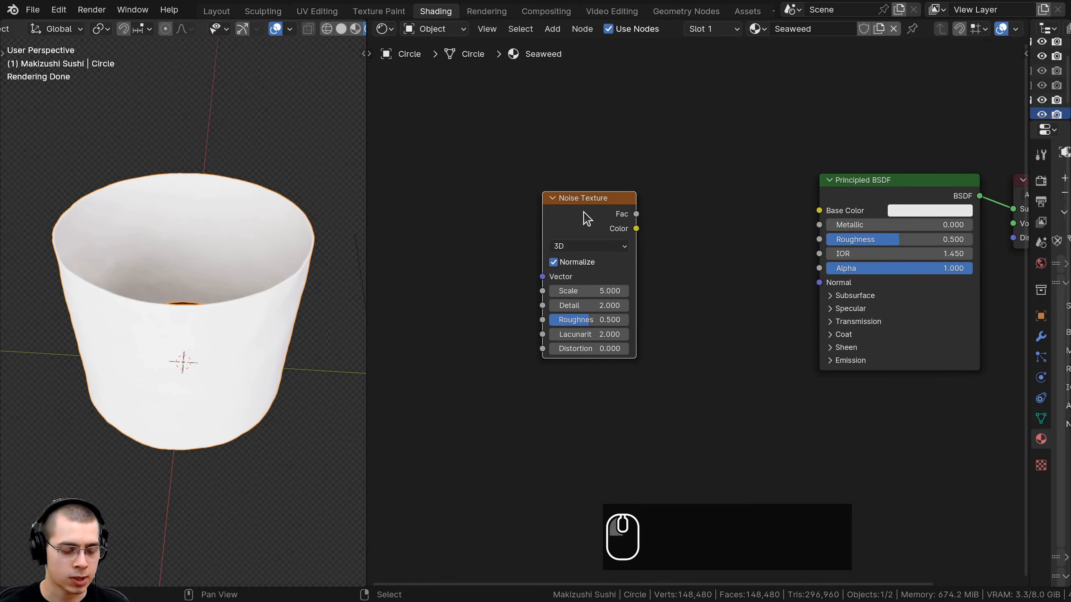
- Add Mapping and Texture Coordinate nodes feeding the Noise Texture's vector, and space them out in a row
{"action": "key", "text": "ctrl+t"}
{"action": "key", "text": "a"}
{"action": "scroll", "coordinate": [573, 200], "scroll_direction": "up", "scroll_amount": 3}
{"action": "middle_click_drag", "start_coordinate": [500, 231], "coordinate": [643, 182]}
{"action": "left_click", "coordinate": [501, 153]}
{"action": "left_click_drag", "start_coordinate": [593, 151], "coordinate": [591, 125]}
{"action": "left_click_drag", "start_coordinate": [501, 173], "coordinate": [504, 170]}
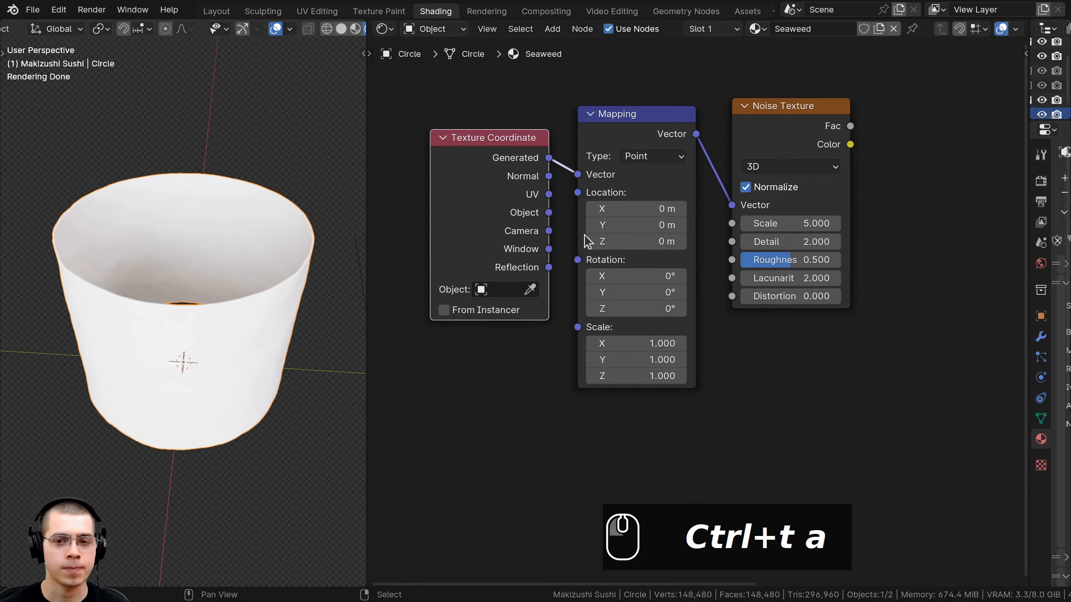
- Preview the Noise Texture on the cylinder and drive its Mapping node from the Object texture coordinates
{"action": "left_click", "coordinate": [794, 135], "text": "ctrl+shift"}
{"action": "middle_click_drag", "start_coordinate": [250, 311], "coordinate": [251, 279]}
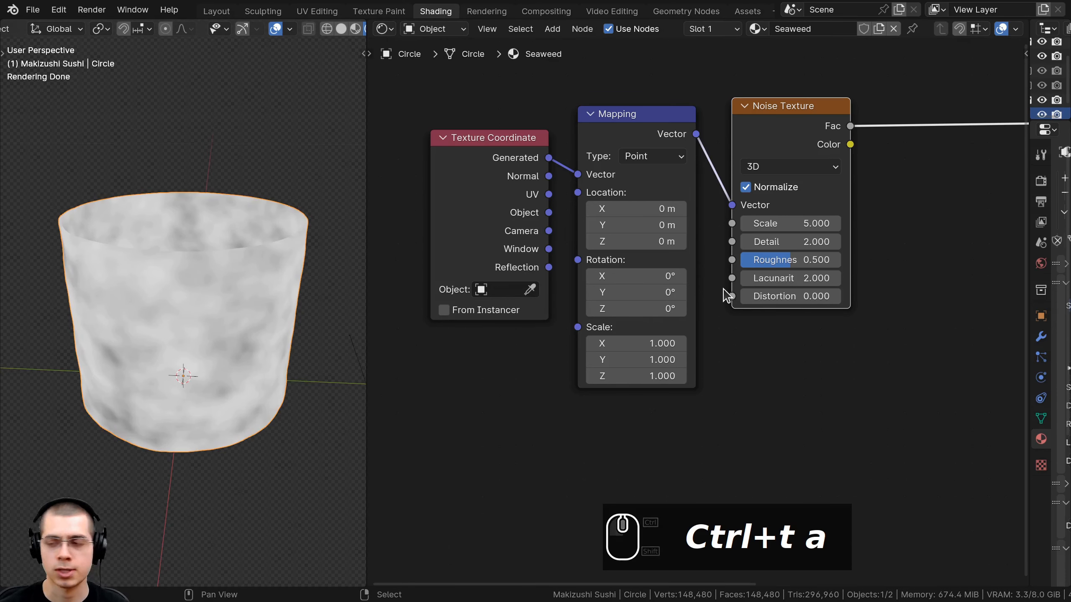
{"action": "middle_click_drag", "start_coordinate": [727, 273], "coordinate": [738, 252]}
{"action": "middle_click_drag", "start_coordinate": [205, 363], "coordinate": [204, 343]}
{"action": "left_click_drag", "start_coordinate": [535, 185], "coordinate": [588, 153]}
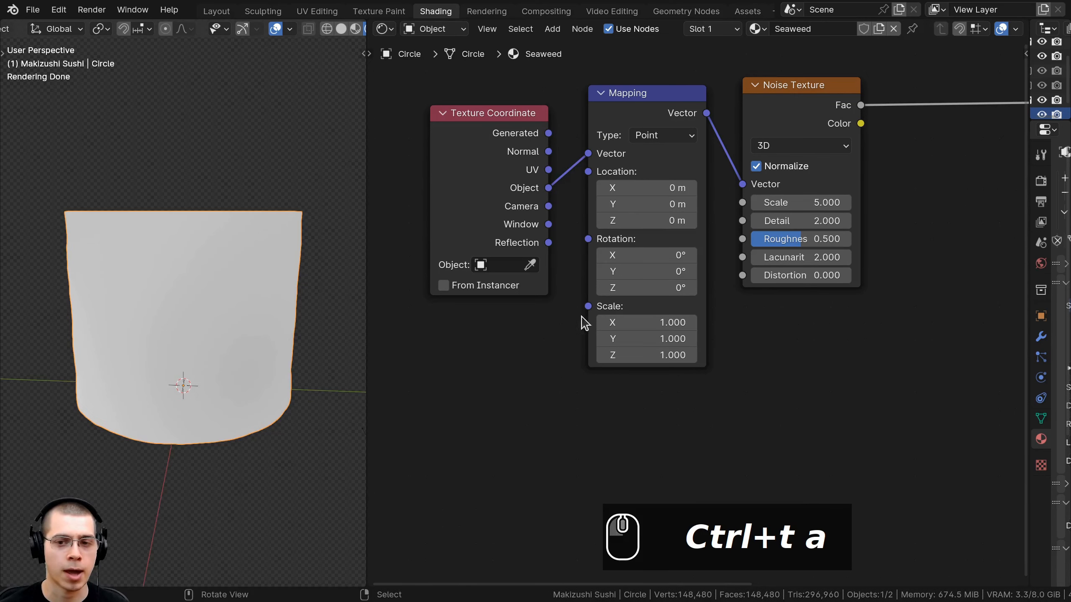
- Set the Noise Texture's Scale to 3 and move the node slightly lower beside the Mapping node
{"action": "middle_click_drag", "start_coordinate": [806, 205], "coordinate": [751, 230]}
{"action": "scroll", "coordinate": [743, 230], "scroll_direction": "up", "scroll_amount": 5}
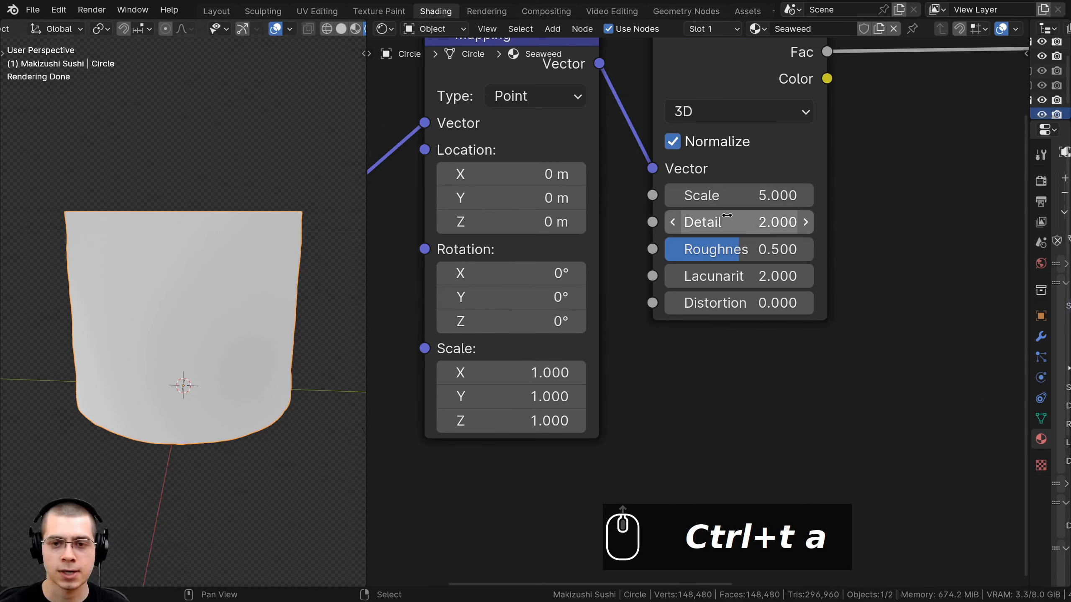
{"action": "left_click", "coordinate": [730, 202]}
{"action": "type", "text": "3"}
{"action": "key", "text": "Return"}
{"action": "scroll", "coordinate": [694, 182], "scroll_direction": "down", "scroll_amount": 2}
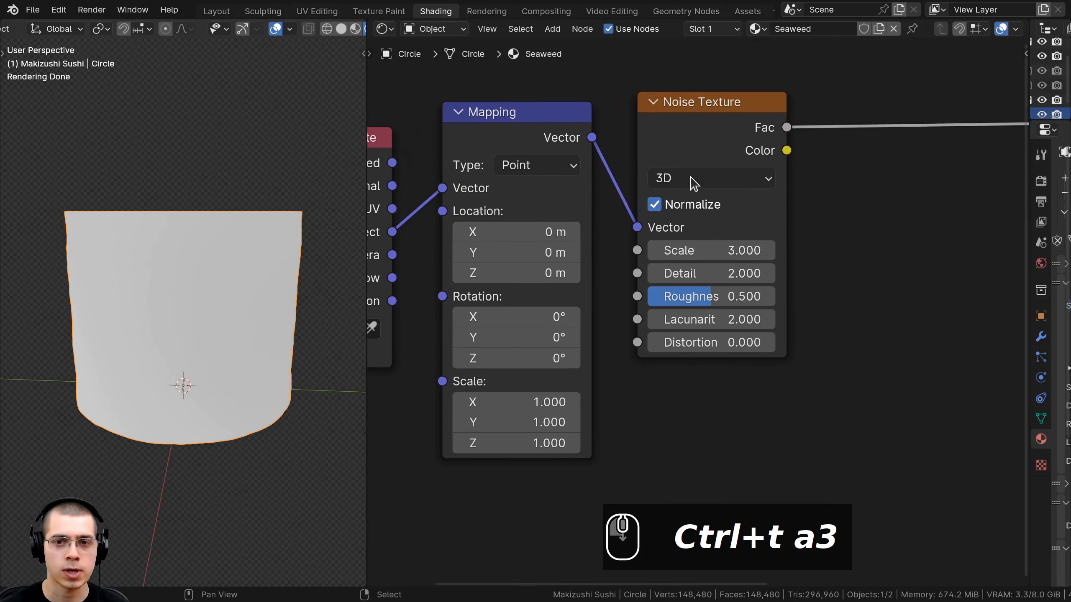
{"action": "left_click_drag", "start_coordinate": [694, 182], "coordinate": [691, 200]}
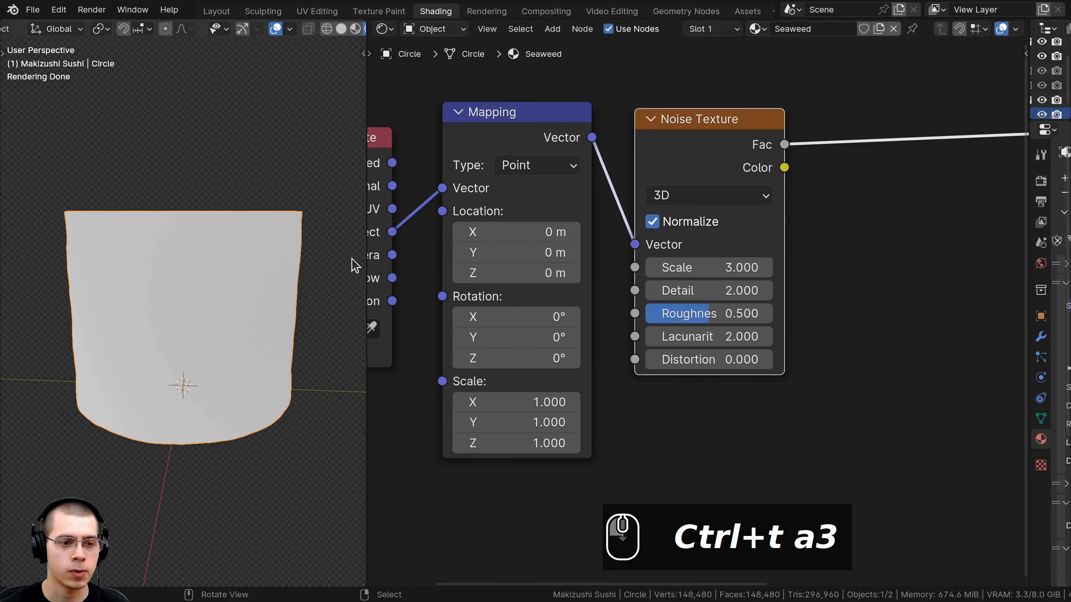
- Set the Noise Texture's Detail to 15 and its Roughness to 0.55
{"action": "left_click", "coordinate": [732, 294]}
{"action": "type", "text": "15"}
{"action": "key", "text": "Return"}
{"action": "middle_click_drag", "start_coordinate": [322, 335], "coordinate": [274, 403]}
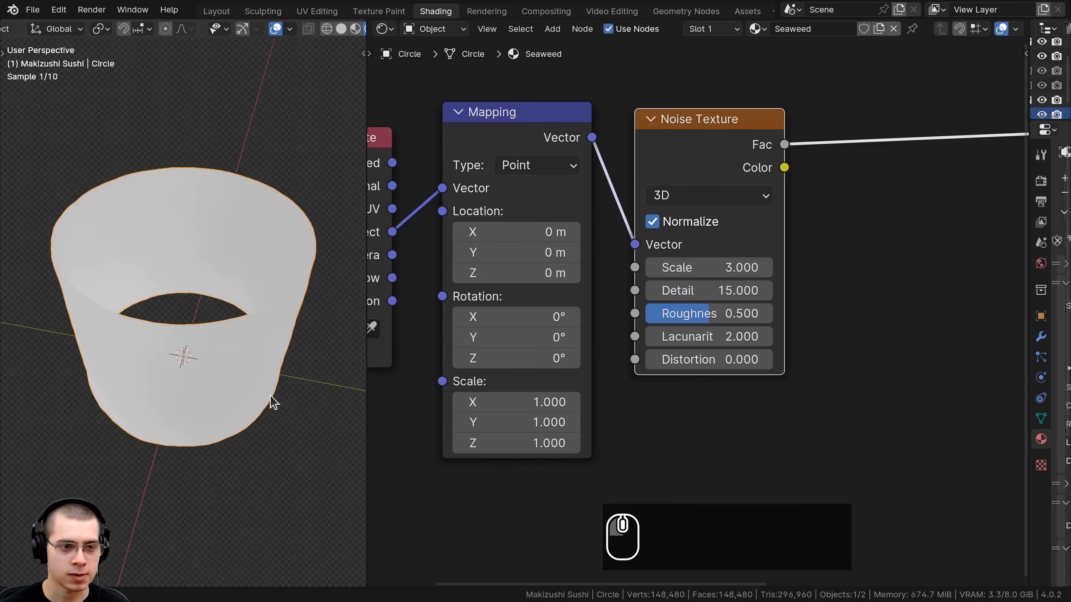
{"action": "middle_click_drag", "start_coordinate": [211, 363], "coordinate": [211, 256]}
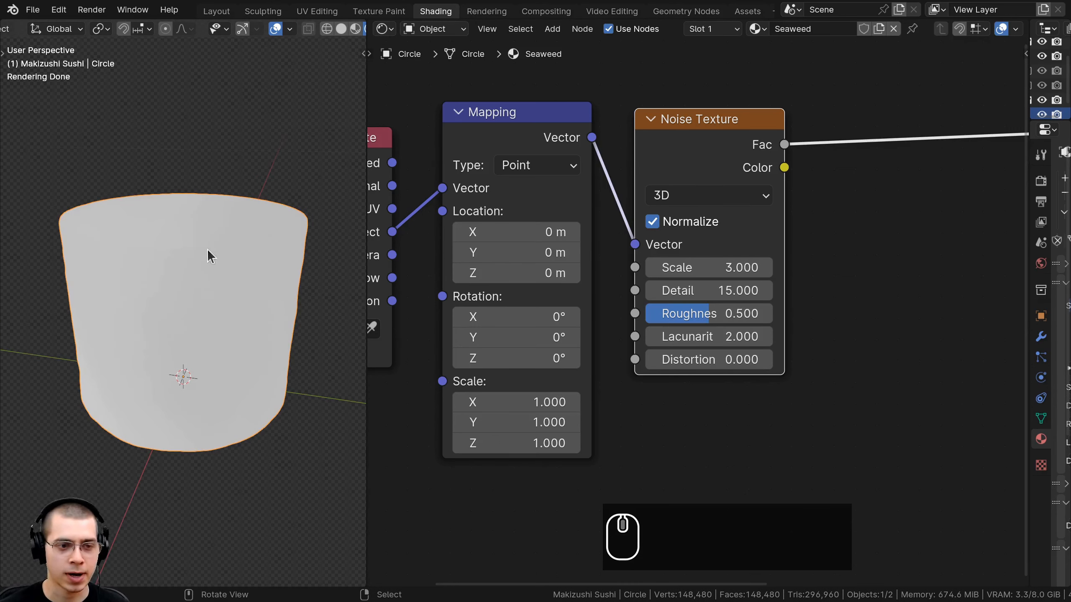
{"action": "left_click", "coordinate": [727, 314]}
{"action": "type", "text": "5"}
{"action": "key", "text": "Return"}
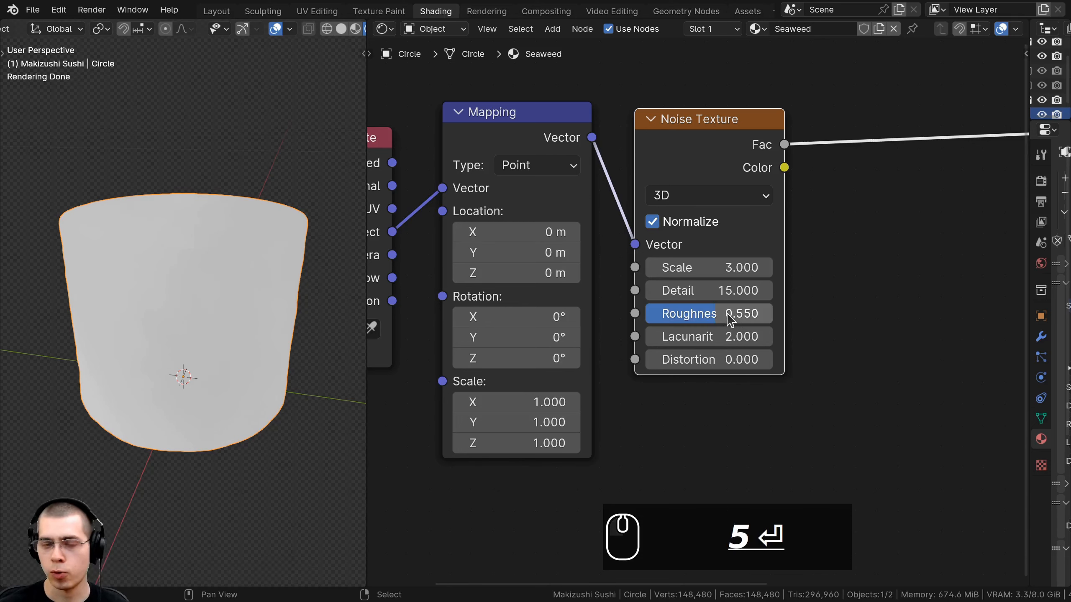
- Add a Bump node with its Height input fed by the Noise Texture's Fac output
{"action": "scroll", "coordinate": [626, 295], "scroll_direction": "down", "scroll_amount": 3}
{"action": "middle_click_drag", "start_coordinate": [735, 271], "coordinate": [653, 288]}
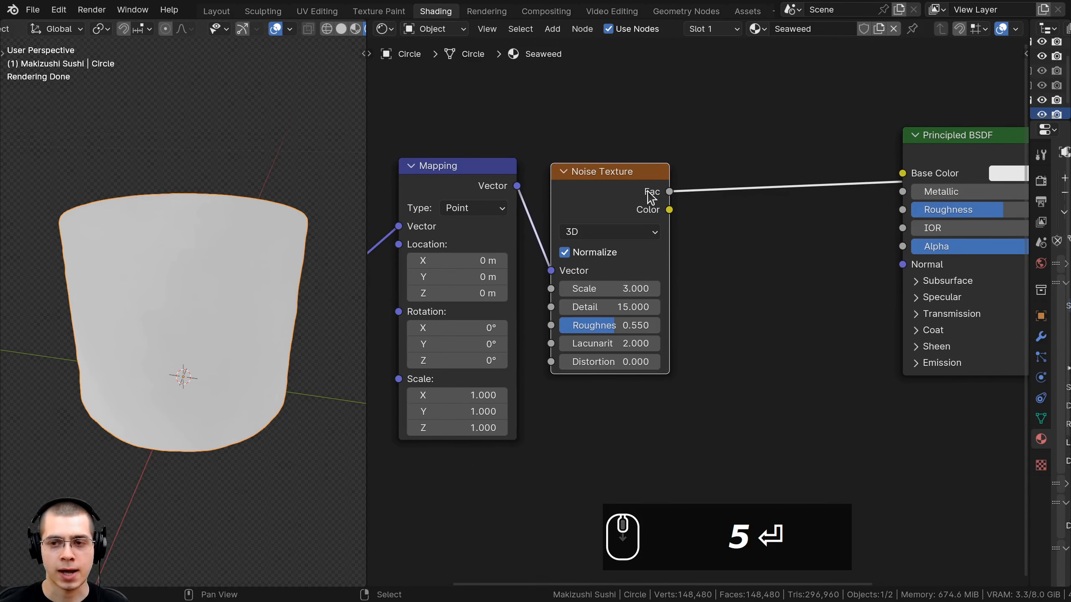
{"action": "middle_click_drag", "start_coordinate": [675, 195], "coordinate": [613, 202]}
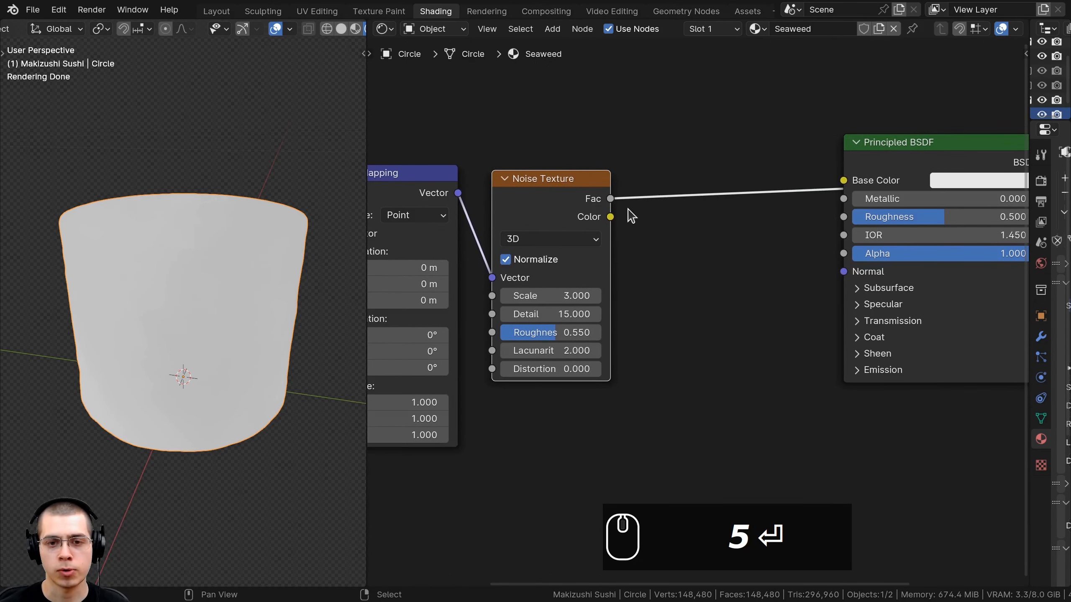
{"action": "left_click_drag", "start_coordinate": [611, 200], "coordinate": [764, 267]}
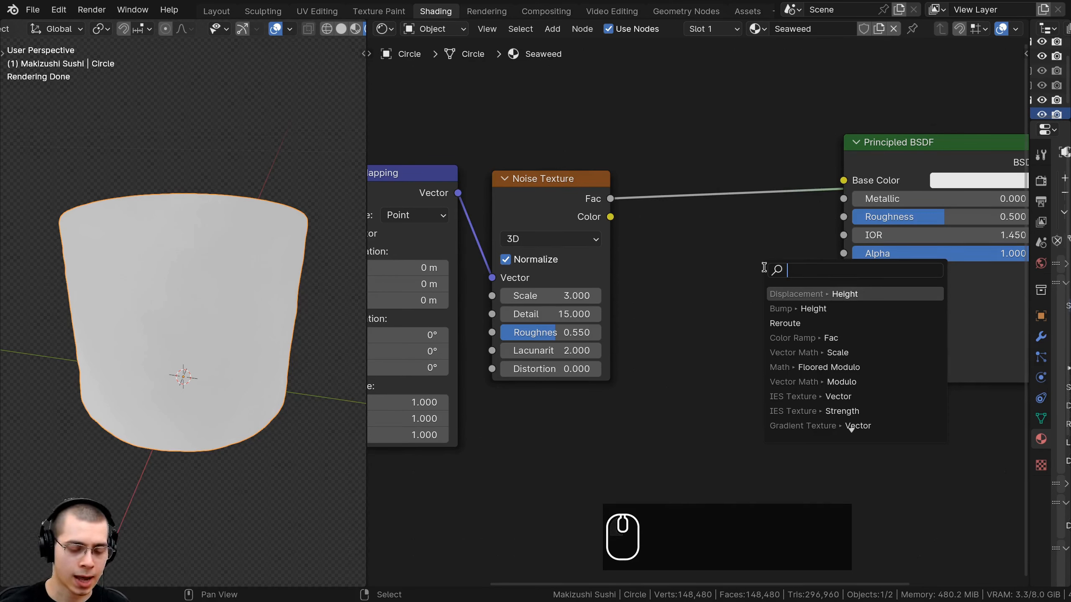
{"action": "type", "text": "bum"}
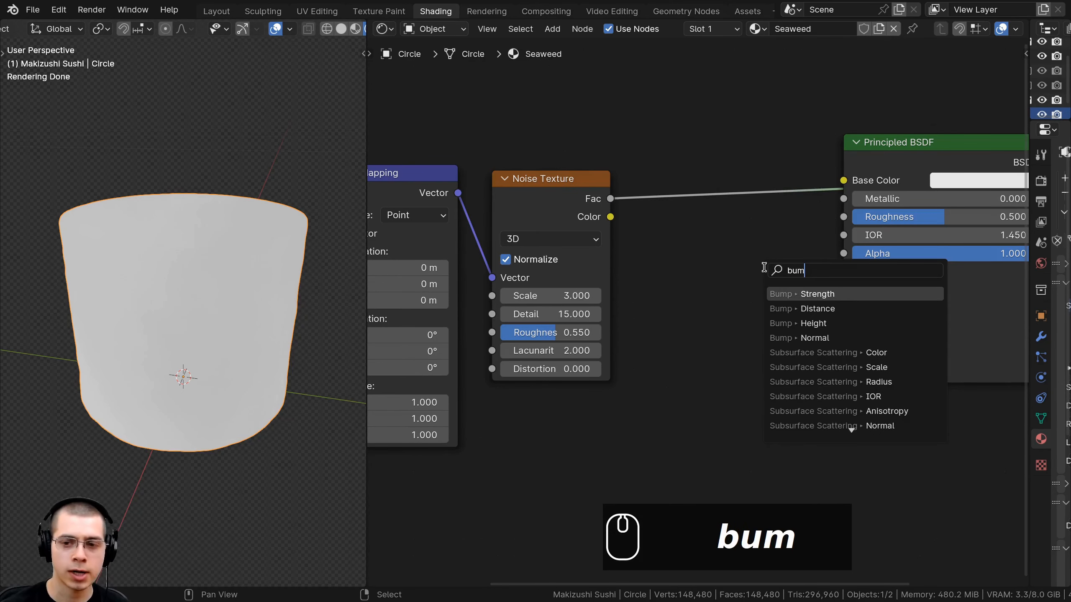
{"action": "left_click", "coordinate": [817, 323]}
{"action": "left_click", "coordinate": [642, 225]}
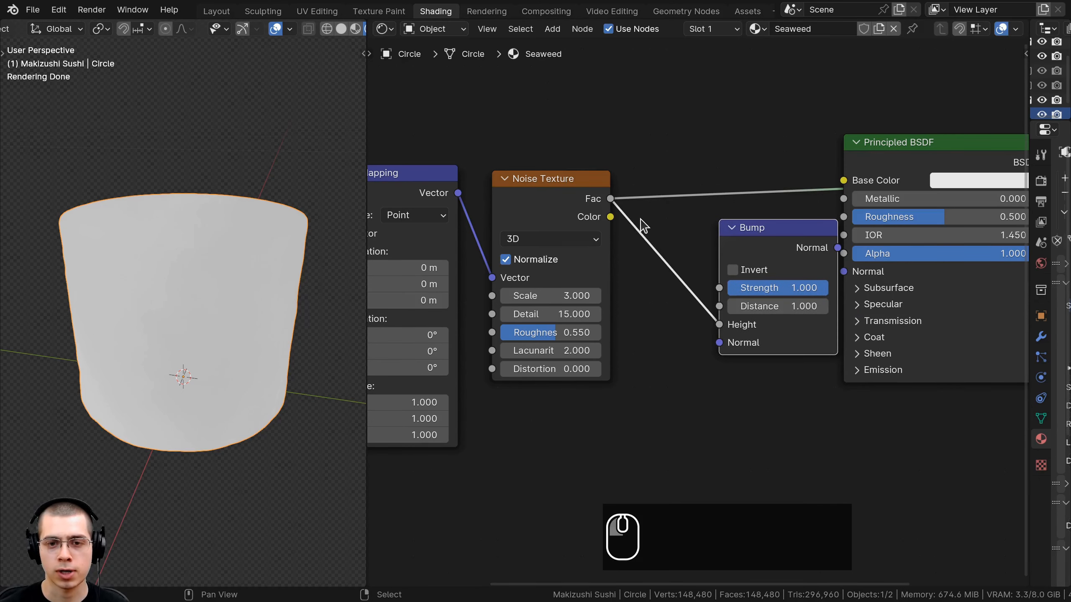
- Connect the Bump node's Normal output to the Principled BSDF's Normal input and route the Principled BSDF back to the Material Output
{"action": "left_click_drag", "start_coordinate": [713, 231], "coordinate": [680, 228]}
{"action": "left_click_drag", "start_coordinate": [691, 340], "coordinate": [684, 341]}
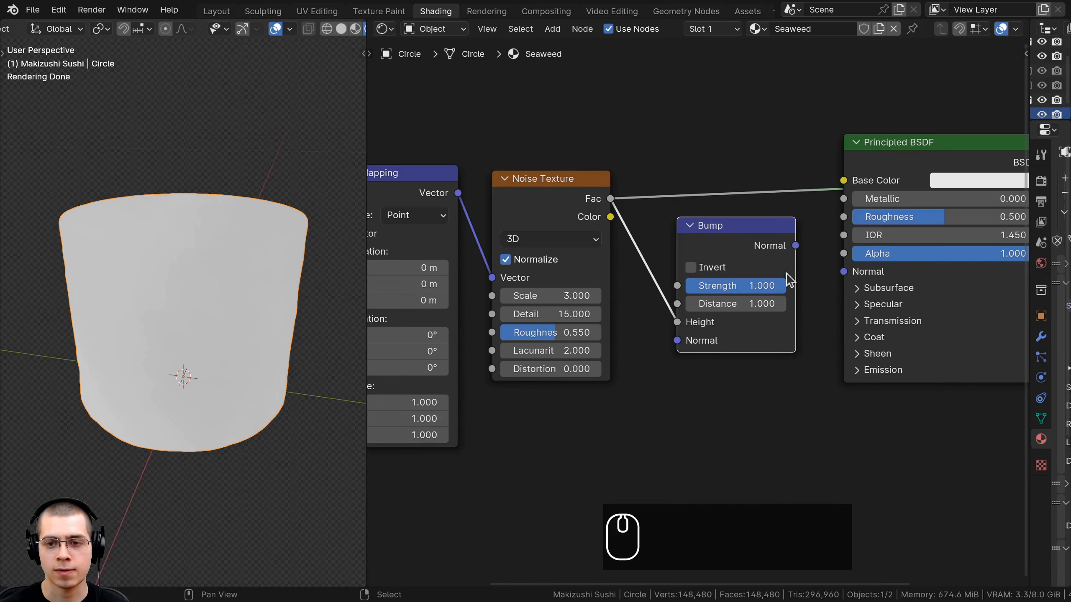
{"action": "left_click_drag", "start_coordinate": [795, 246], "coordinate": [843, 271]}
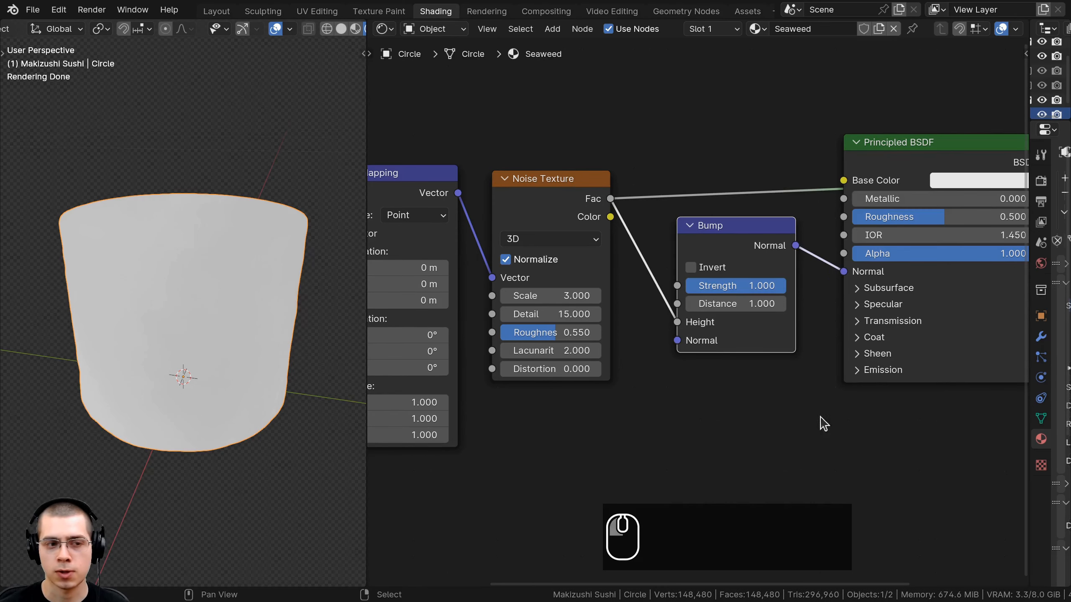
{"action": "middle_click_drag", "start_coordinate": [944, 147], "coordinate": [789, 166]}
{"action": "left_click", "coordinate": [787, 167], "text": "ctrl+shift"}
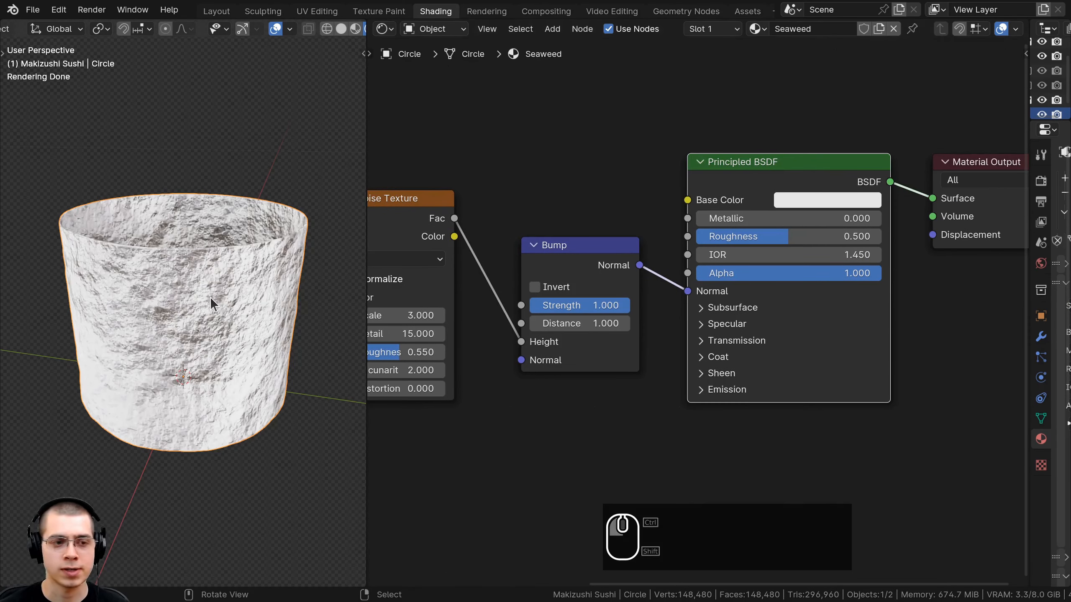
{"action": "mouse_move", "coordinate": [210, 297]}
{"action": "middle_mouse_down"}
{"action": "mouse_move", "coordinate": [212, 349]}
{"action": "mouse_move", "coordinate": [213, 304]}
{"action": "middle_mouse_up"}
- Set the Bump node's Strength to 0.15
{"action": "scroll", "coordinate": [597, 382], "scroll_direction": "up", "scroll_amount": 3}
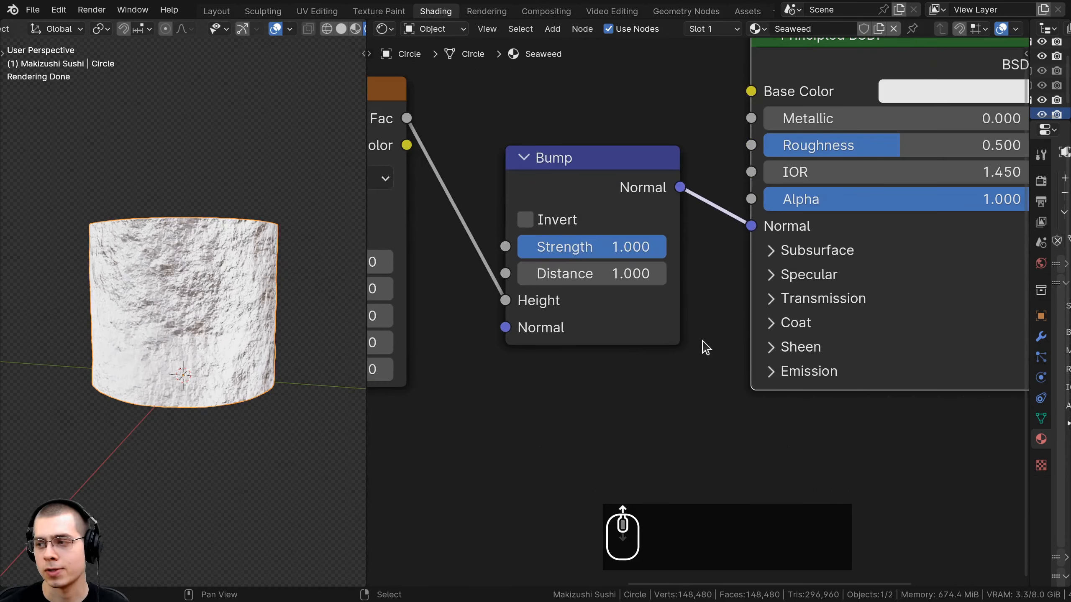
{"action": "left_click", "coordinate": [607, 247]}
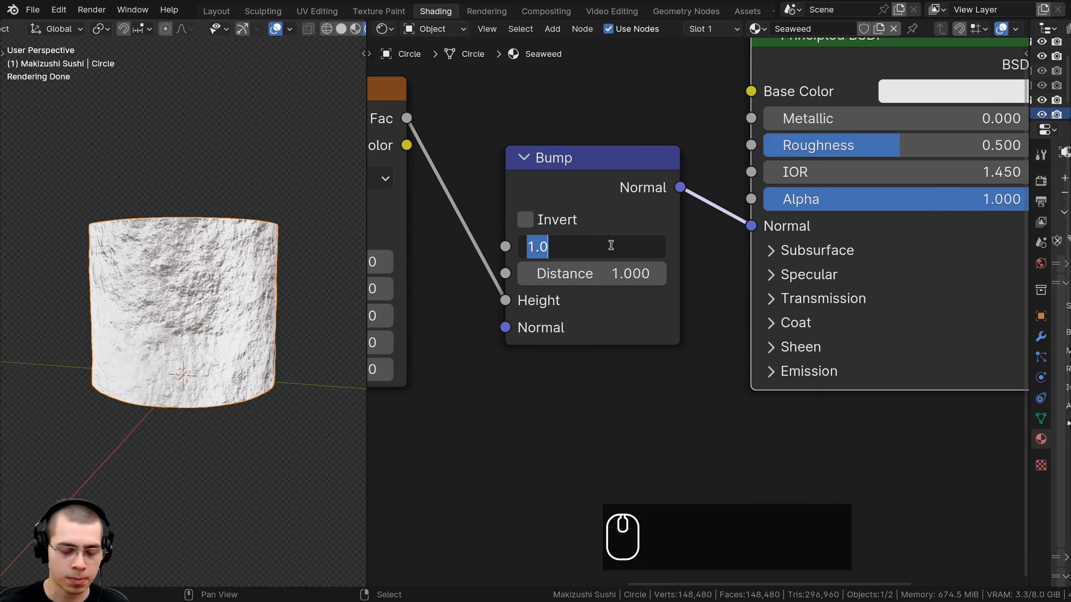
{"action": "type", "text": ".15"}
{"action": "key", "text": "Return"}
{"action": "middle_click_drag", "start_coordinate": [165, 301], "coordinate": [168, 318]}
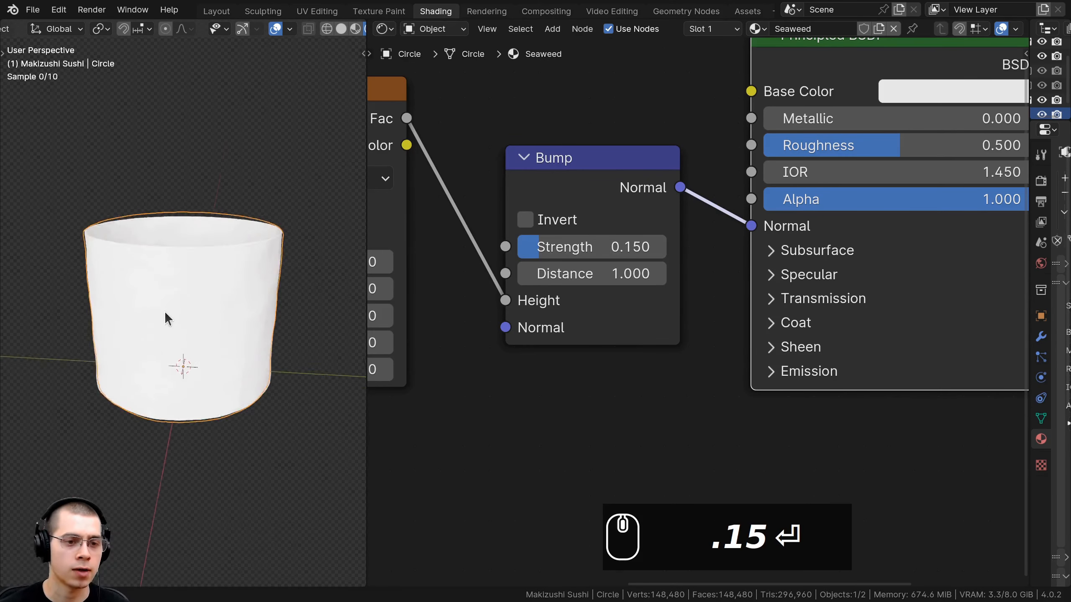
- Change the Principled BSDF's Base Color to a very dark, nearly black green
{"action": "scroll", "coordinate": [714, 294], "scroll_direction": "down", "scroll_amount": 2}
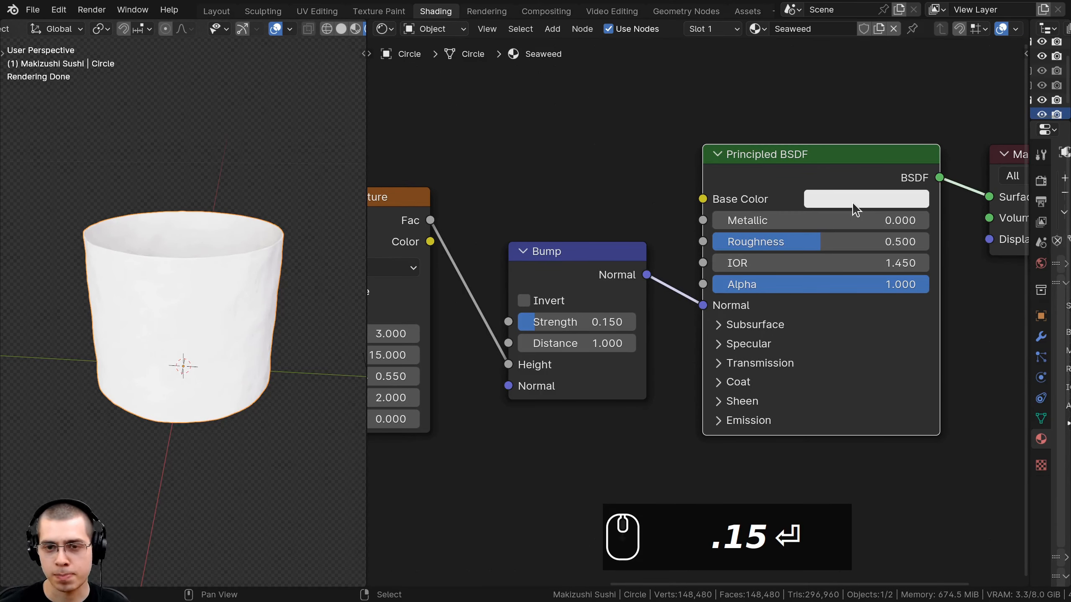
{"action": "left_click", "coordinate": [856, 202]}
{"action": "left_click_drag", "start_coordinate": [912, 238], "coordinate": [912, 371]}
{"action": "left_click", "coordinate": [809, 303]}
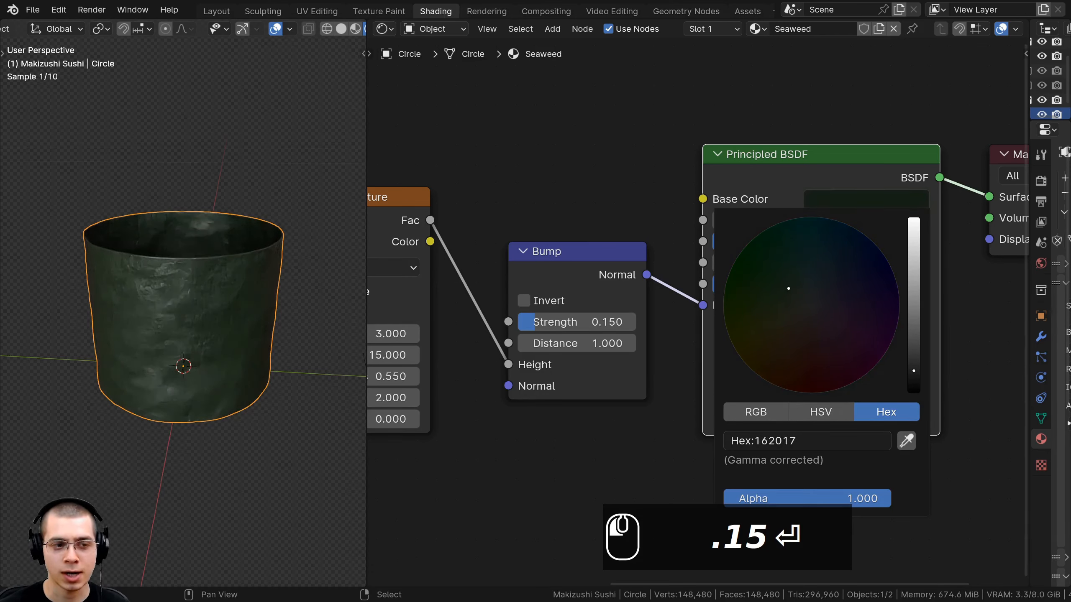
{"action": "middle_click_drag", "start_coordinate": [874, 194], "coordinate": [775, 111]}
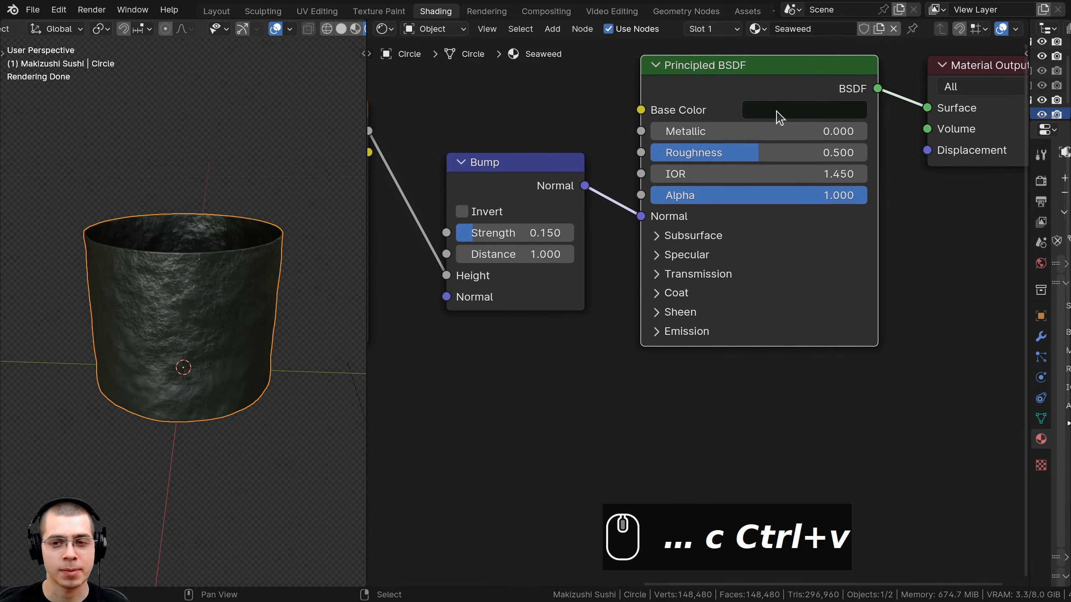
{"action": "left_click", "coordinate": [775, 111]}
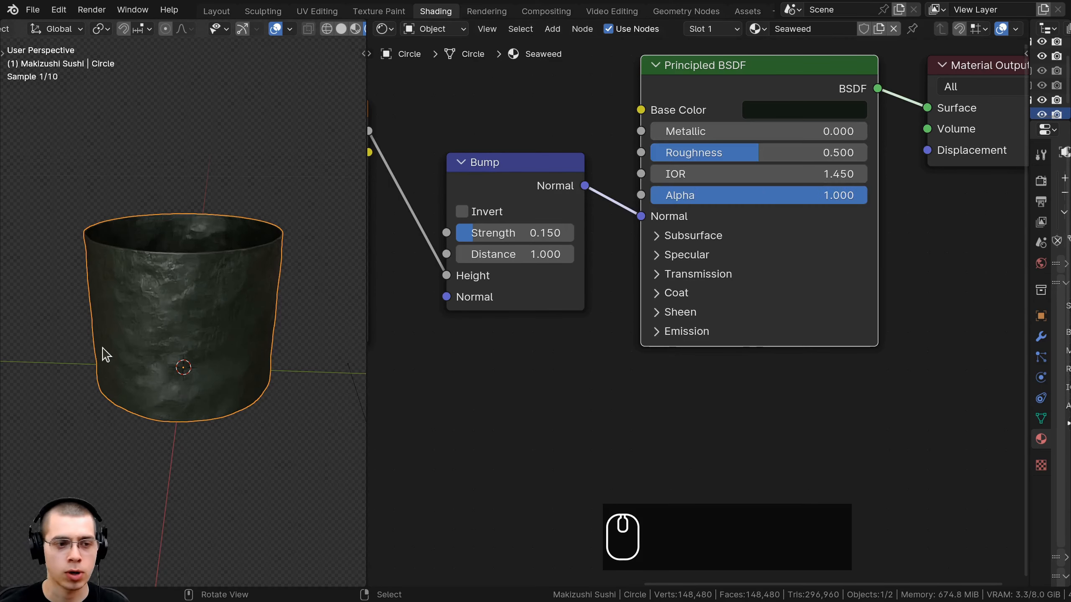
- Set the Principled BSDF's Roughness to 0.4 and check the sheen on the cylinder wall up close
{"action": "middle_click_drag", "start_coordinate": [103, 354], "coordinate": [127, 347]}
{"action": "middle_click_drag", "start_coordinate": [838, 331], "coordinate": [839, 356]}
{"action": "left_click", "coordinate": [777, 182]}
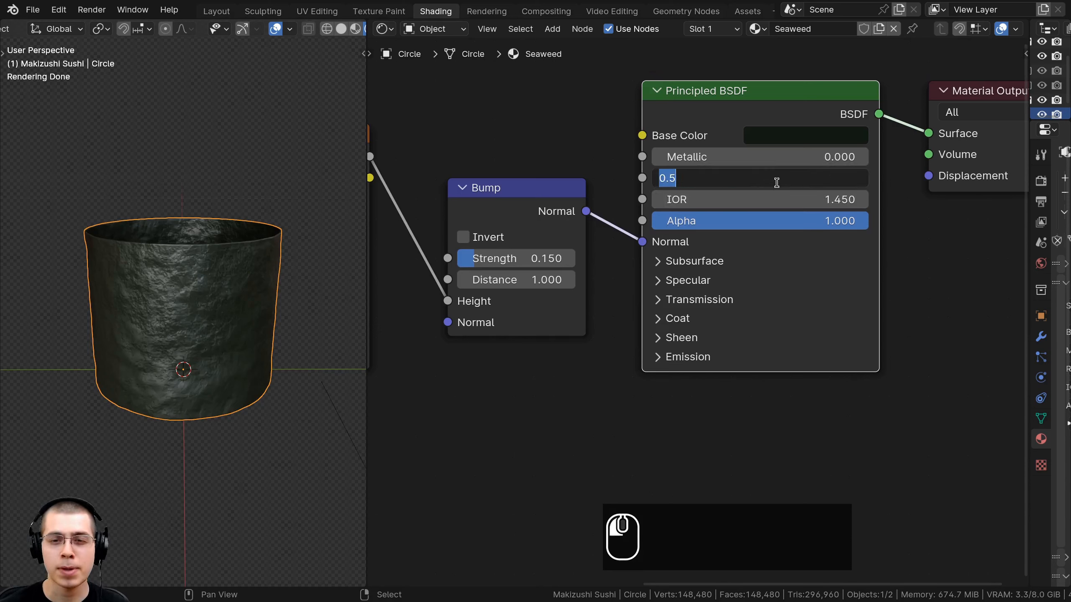
{"action": "left_click", "coordinate": [776, 182]}
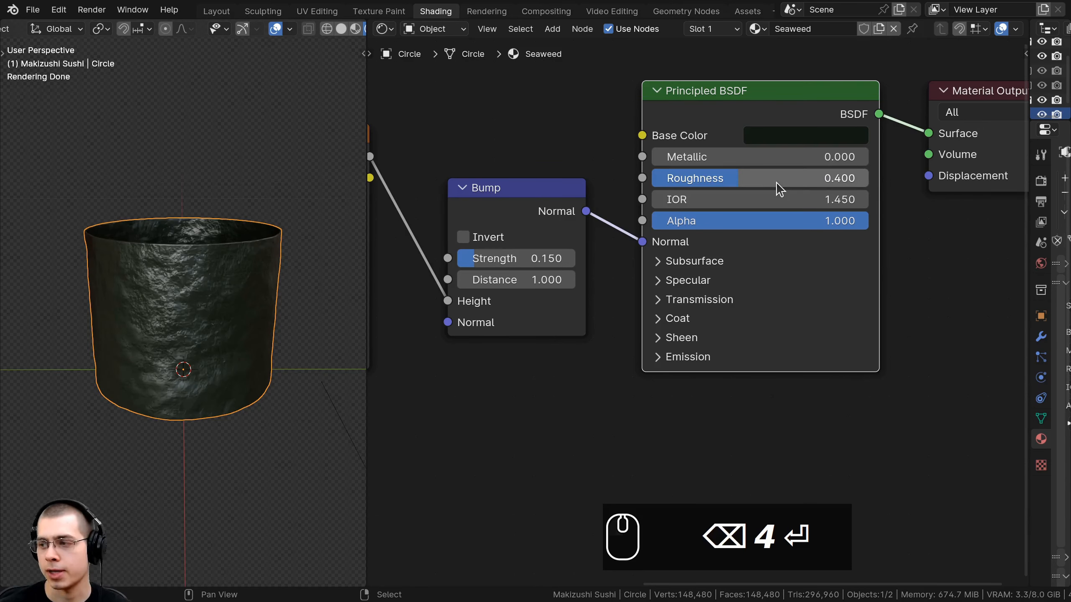
{"action": "scroll", "coordinate": [220, 340], "scroll_direction": "up", "scroll_amount": 5}
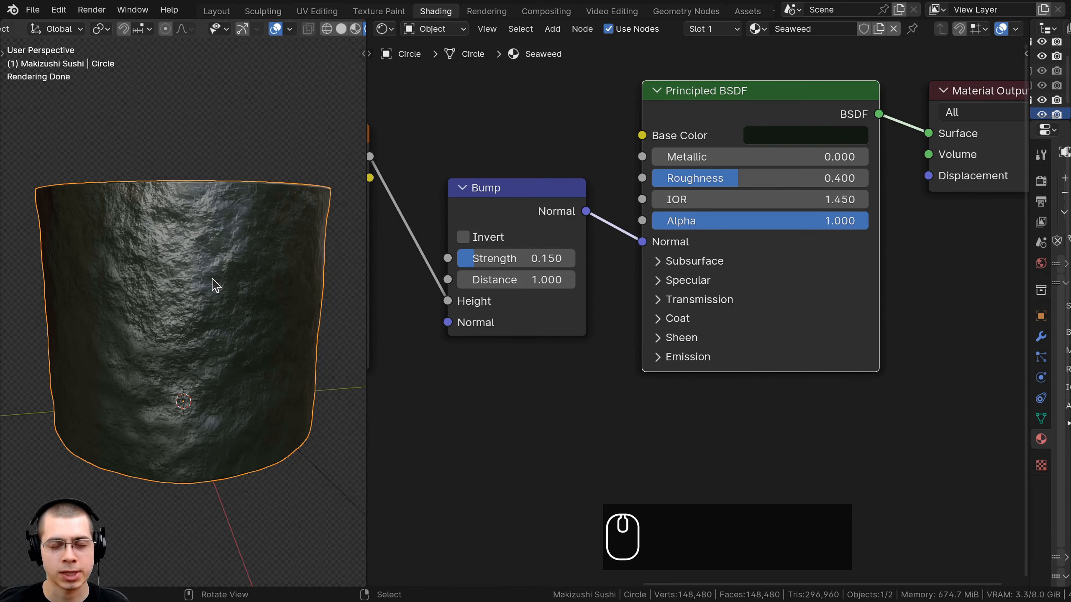
- Raise the Principled BSDF's Subsurface Weight to 1.0 and check the cylinder from several angles
{"action": "scroll", "coordinate": [597, 275], "scroll_direction": "down", "scroll_amount": 2}
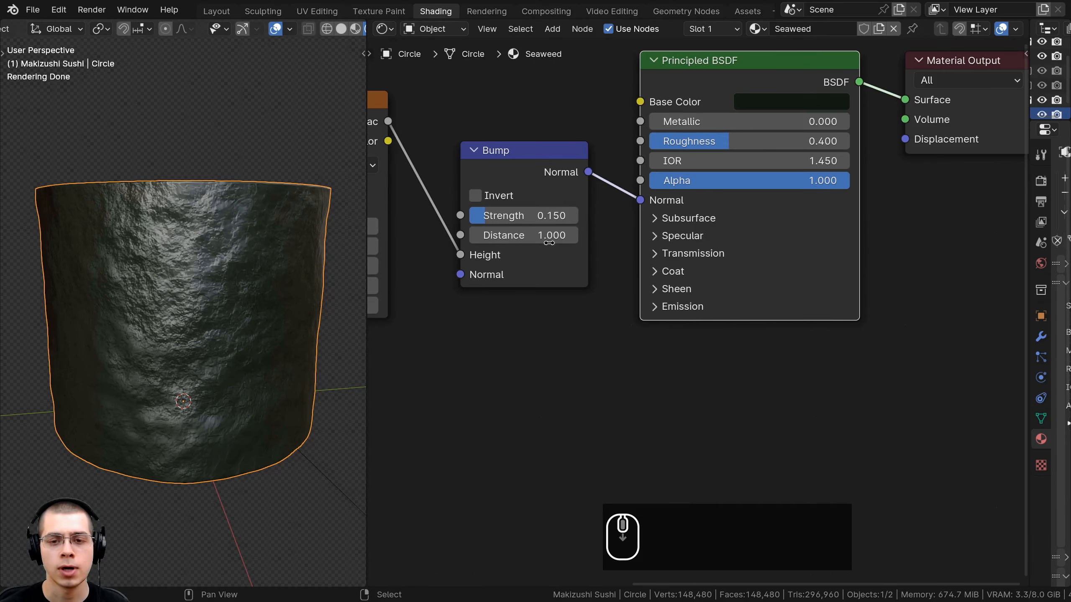
{"action": "left_click", "coordinate": [655, 218]}
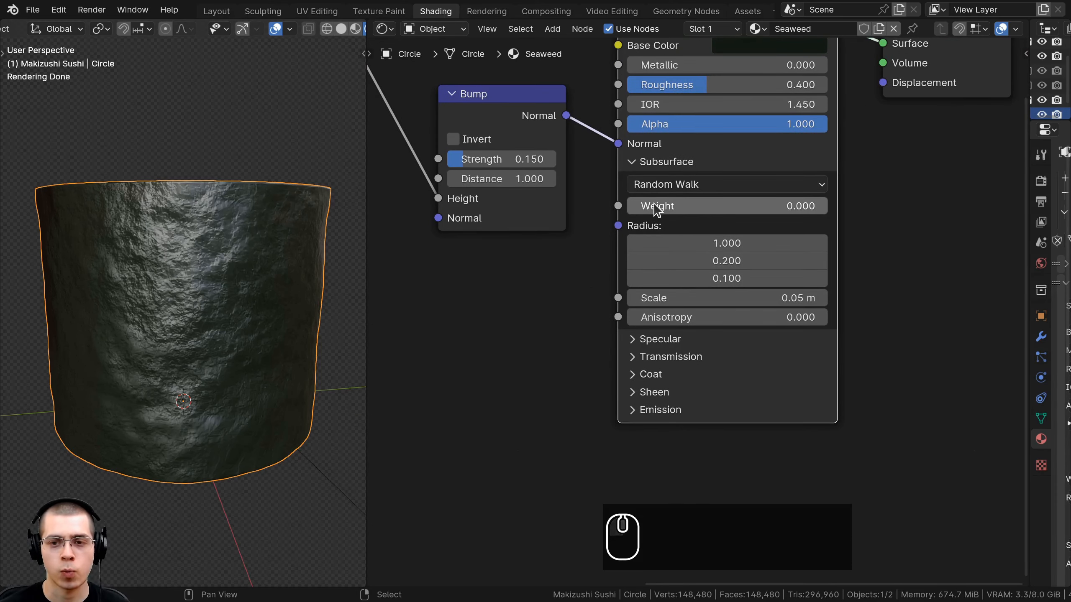
{"action": "left_click_drag", "start_coordinate": [656, 209], "coordinate": [826, 206]}
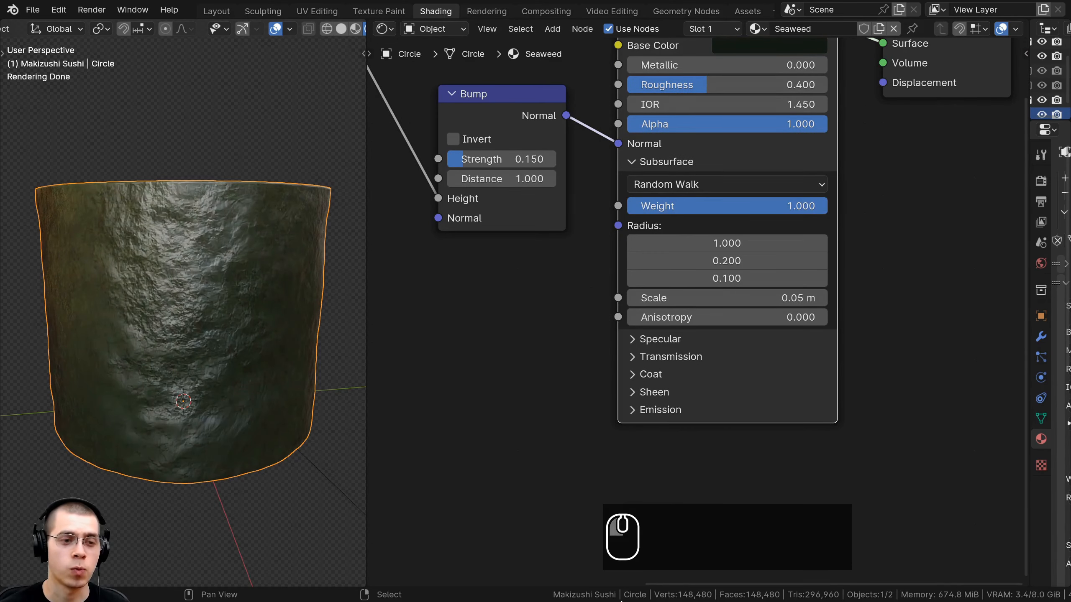
{"action": "middle_click_drag", "start_coordinate": [236, 295], "coordinate": [249, 322]}
{"action": "scroll", "coordinate": [248, 273], "scroll_direction": "down", "scroll_amount": 2}
{"action": "middle_click_drag", "start_coordinate": [248, 273], "coordinate": [215, 275]}
{"action": "scroll", "coordinate": [682, 425], "scroll_direction": "up", "scroll_amount": 3, "text": "shift"}
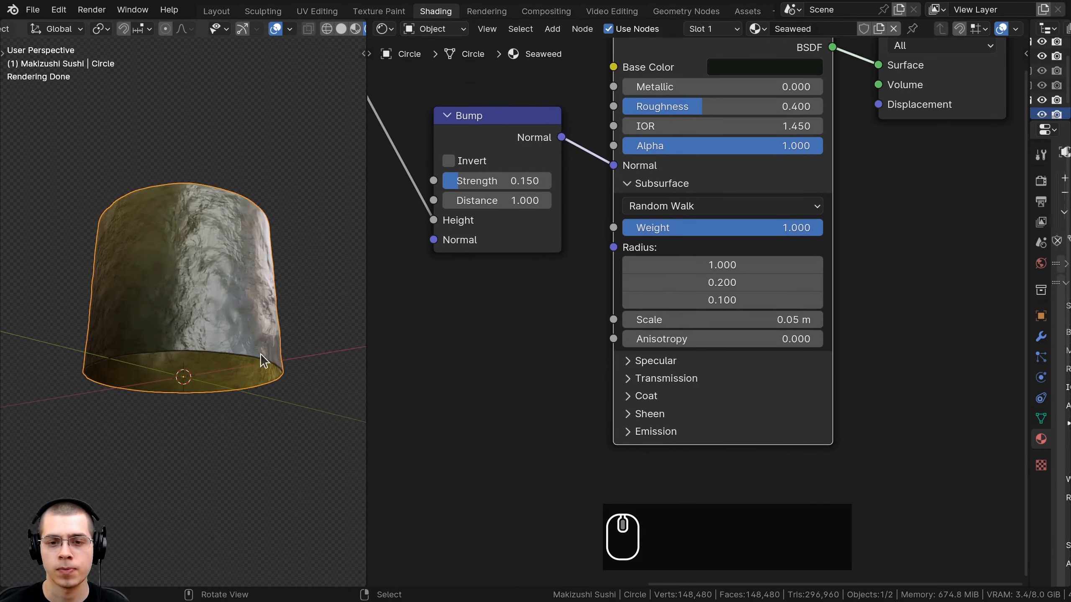
- Set the first and third Subsurface Radius values of the Principled BSDF to 0.2
{"action": "left_click_drag", "start_coordinate": [704, 294], "coordinate": [720, 301]}
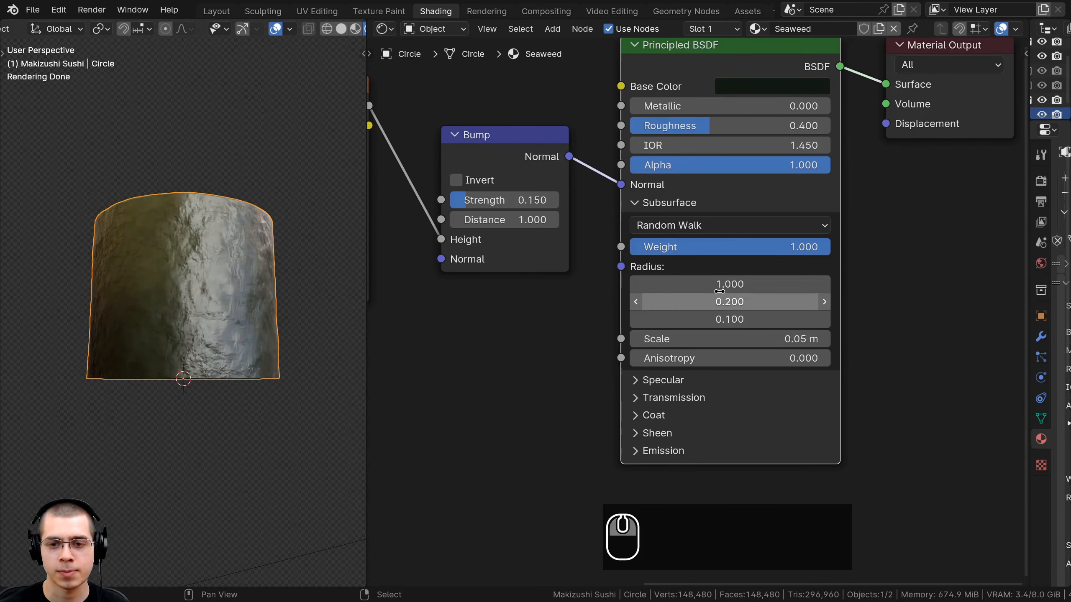
{"action": "type", "text": ".2"}
{"action": "key", "text": "Return"}
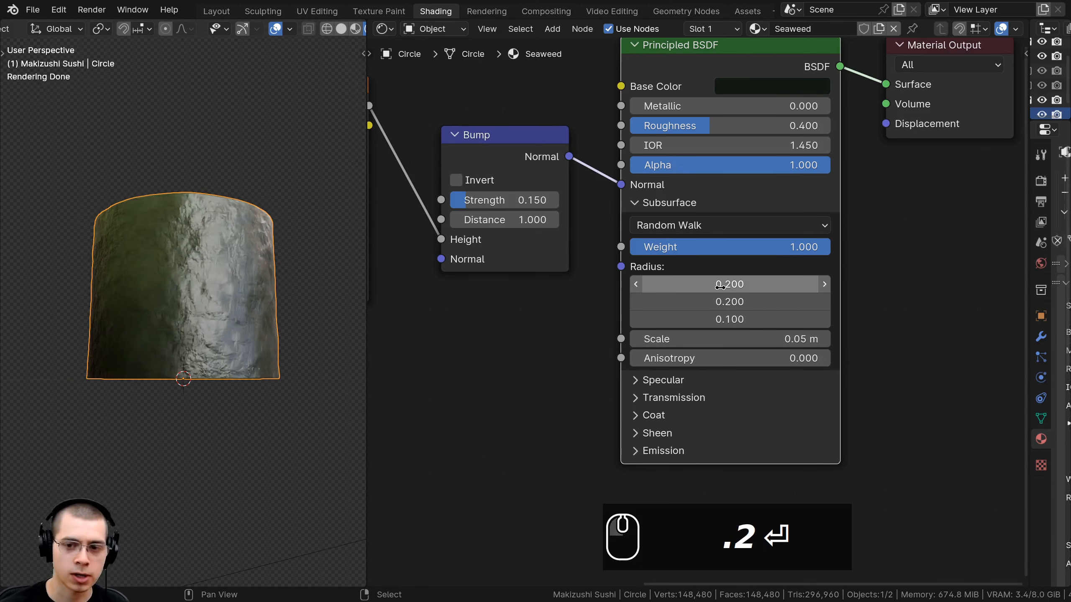
{"action": "left_click", "coordinate": [724, 316]}
{"action": "type", "text": ".2"}
{"action": "key", "text": "Return"}
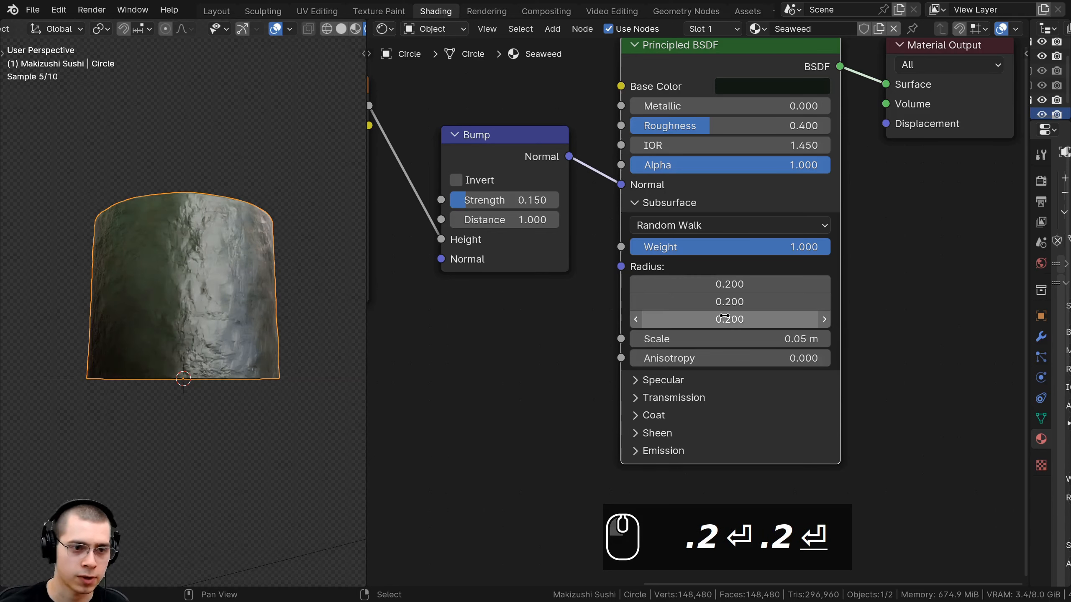
- Examine the seaweed cylinder's colour and translucency up close and from several angles, including its inner wall
{"action": "middle_click_drag", "start_coordinate": [351, 203], "coordinate": [258, 342]}
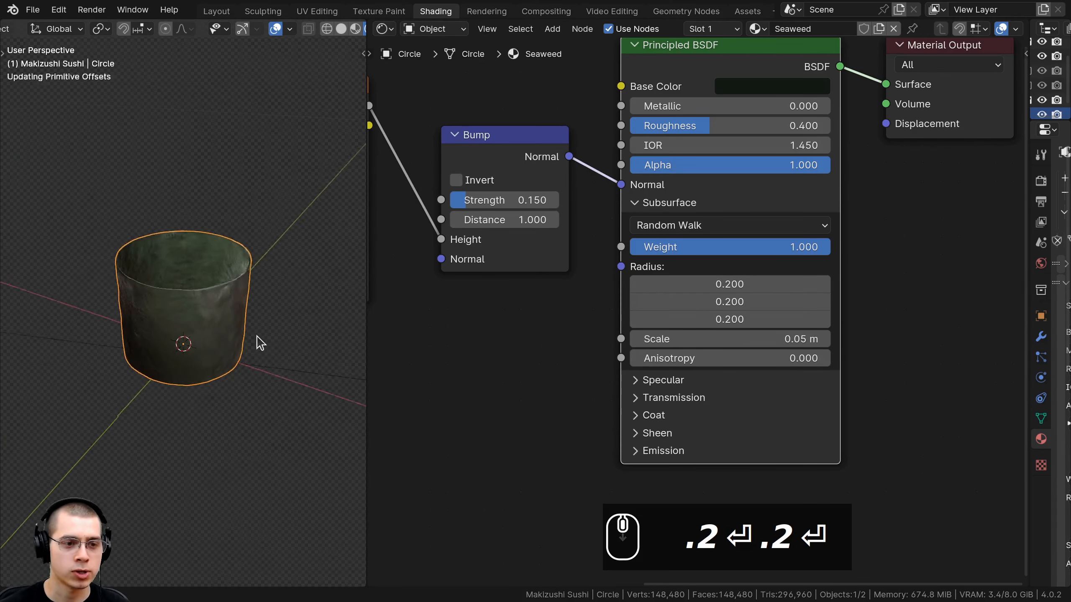
{"action": "scroll", "coordinate": [287, 246], "scroll_direction": "down", "scroll_amount": 4}
{"action": "scroll", "coordinate": [208, 241], "scroll_direction": "up", "scroll_amount": 7}
{"action": "middle_click_drag", "start_coordinate": [208, 242], "coordinate": [218, 215], "text": "shift"}
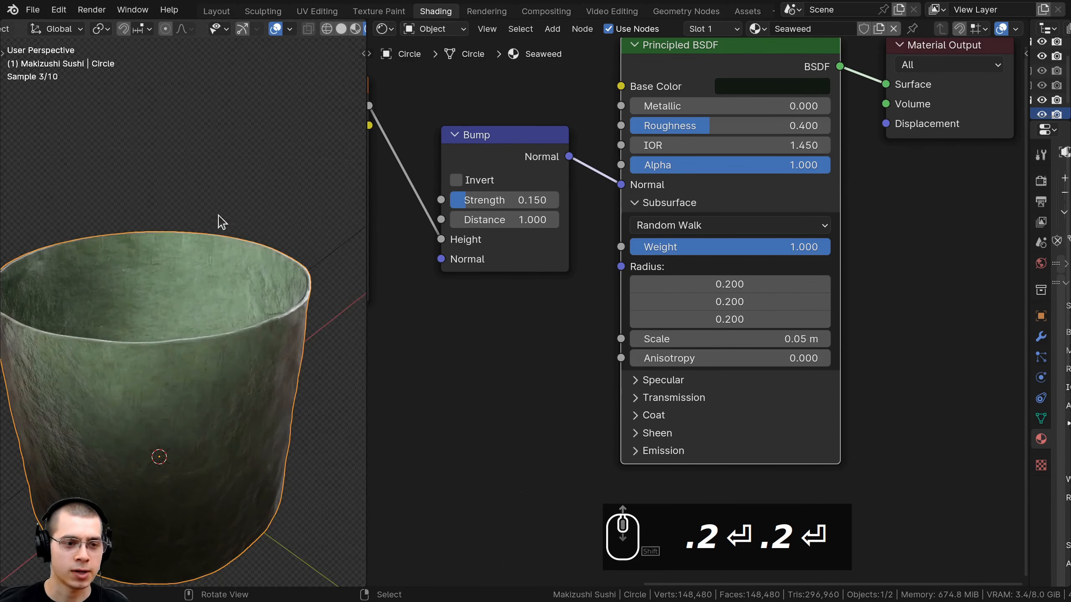
{"action": "middle_click_drag", "start_coordinate": [218, 319], "coordinate": [190, 207]}
{"action": "scroll", "coordinate": [222, 262], "scroll_direction": "down", "scroll_amount": 5}
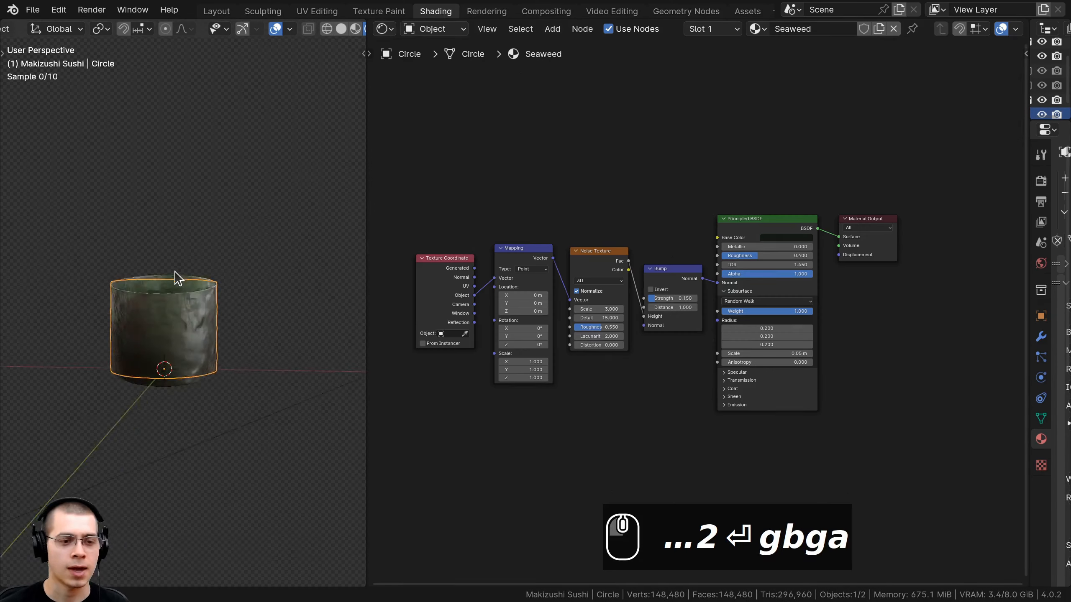
{"action": "middle_click_drag", "start_coordinate": [175, 273], "coordinate": [217, 348]}
{"action": "scroll", "coordinate": [236, 328], "scroll_direction": "up", "scroll_amount": 4}
{"action": "middle_click_drag", "start_coordinate": [217, 348], "coordinate": [159, 86], "text": "shift"}
- Save the blend file and return to the Layout workspace
{"action": "key", "text": "a"}
{"action": "key", "text": "ctrl+s"}
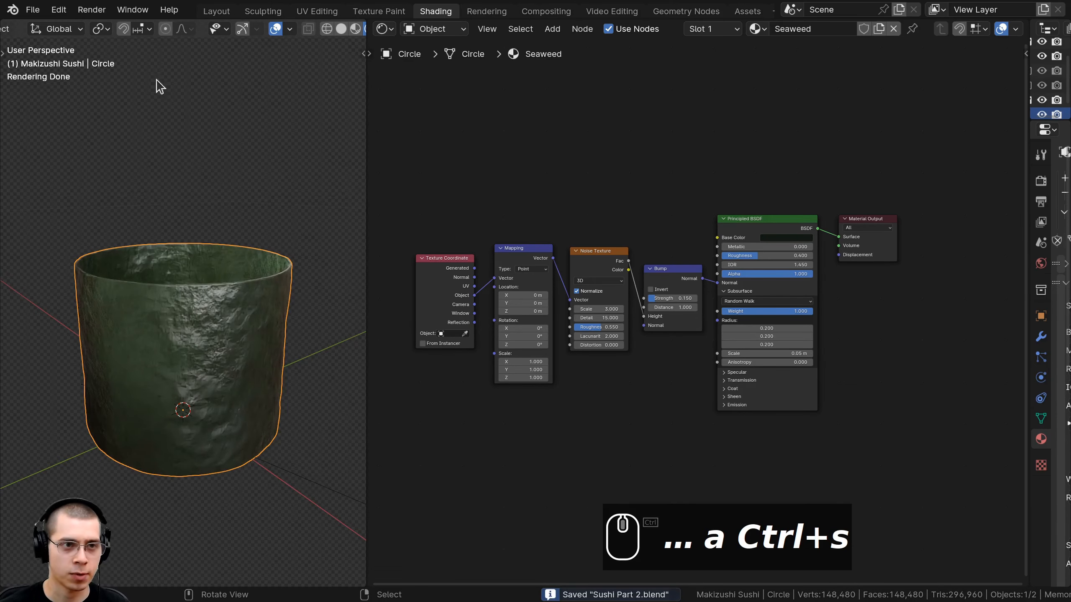
{"action": "left_click", "coordinate": [205, 13]}
- Add a mesh circle at the seaweed cylinder's base, inside the Makizushi Sushi collection
{"action": "middle_click_drag", "start_coordinate": [369, 202], "coordinate": [434, 203]}
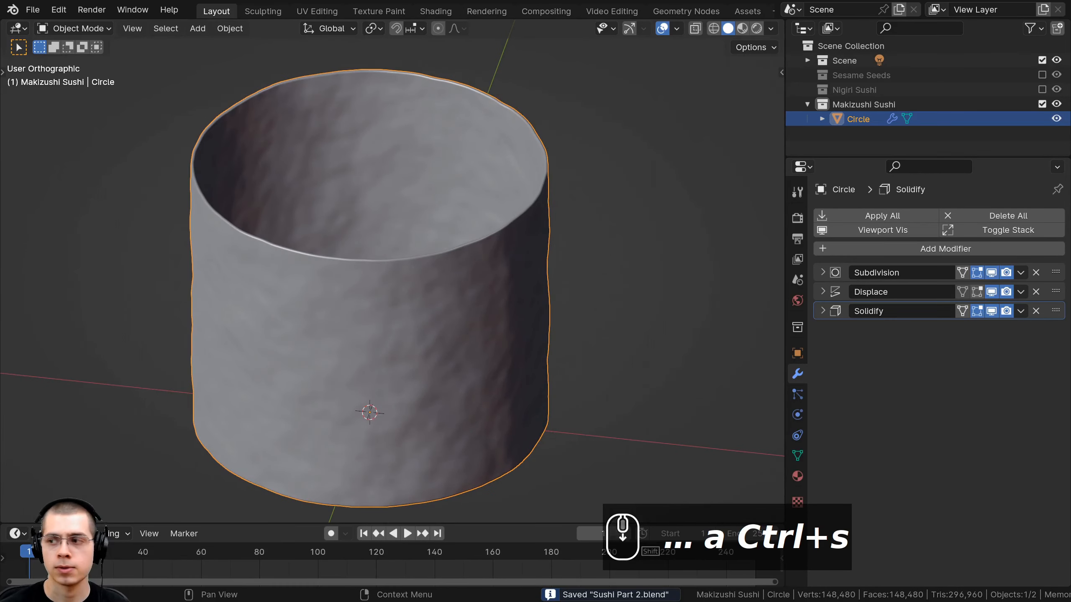
{"action": "middle_click_drag", "start_coordinate": [392, 148], "coordinate": [396, 162], "text": "shift"}
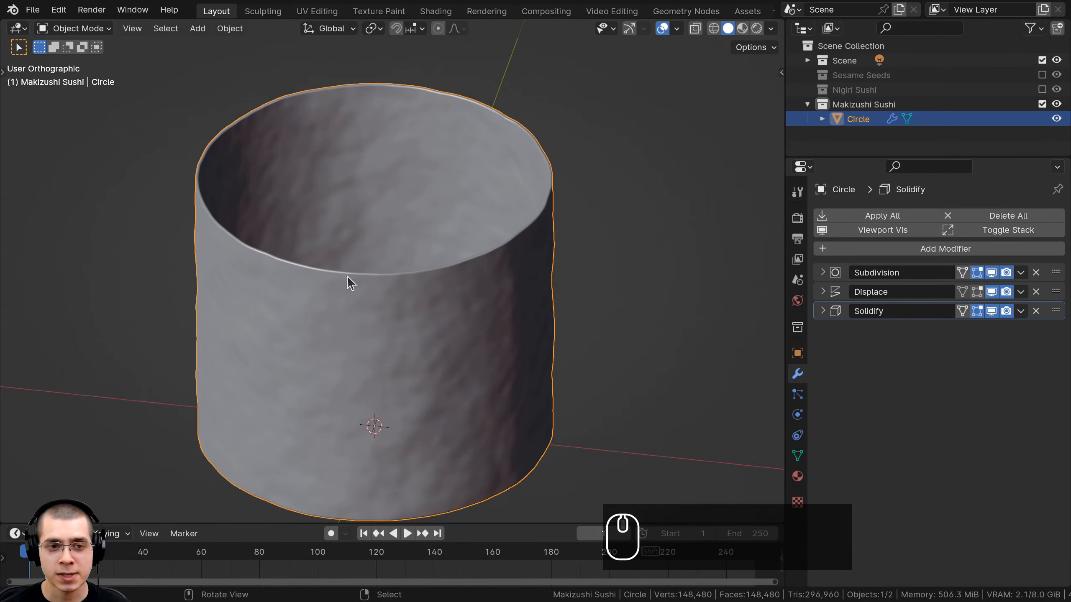
{"action": "scroll", "coordinate": [485, 169], "scroll_direction": "down", "scroll_amount": 3}
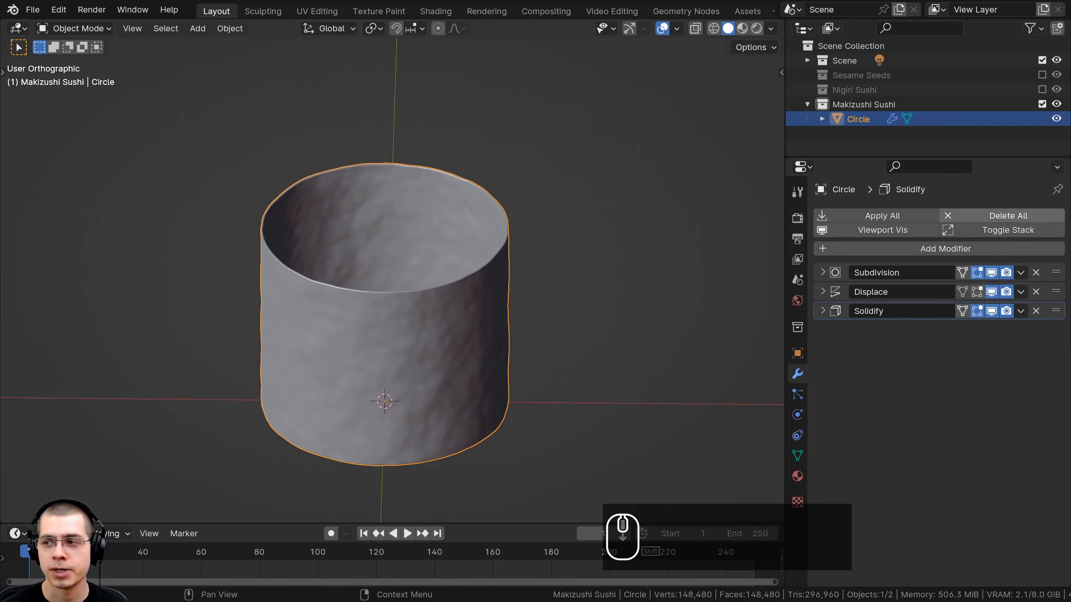
{"action": "key", "text": "shift+a"}
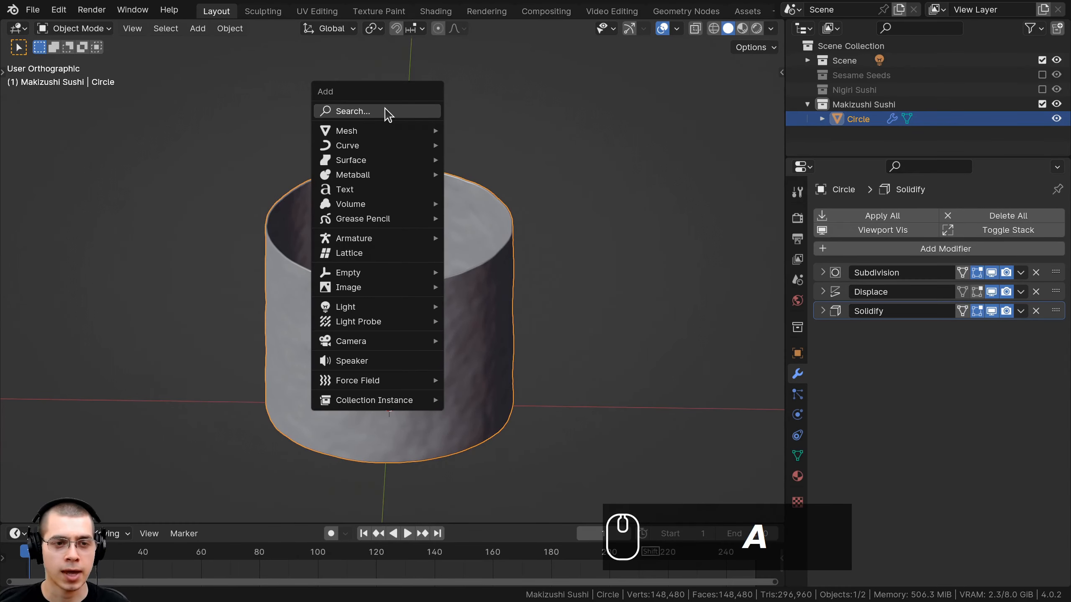
{"action": "mouse_move", "coordinate": [378, 132]}
{"action": "left_click", "coordinate": [488, 160]}
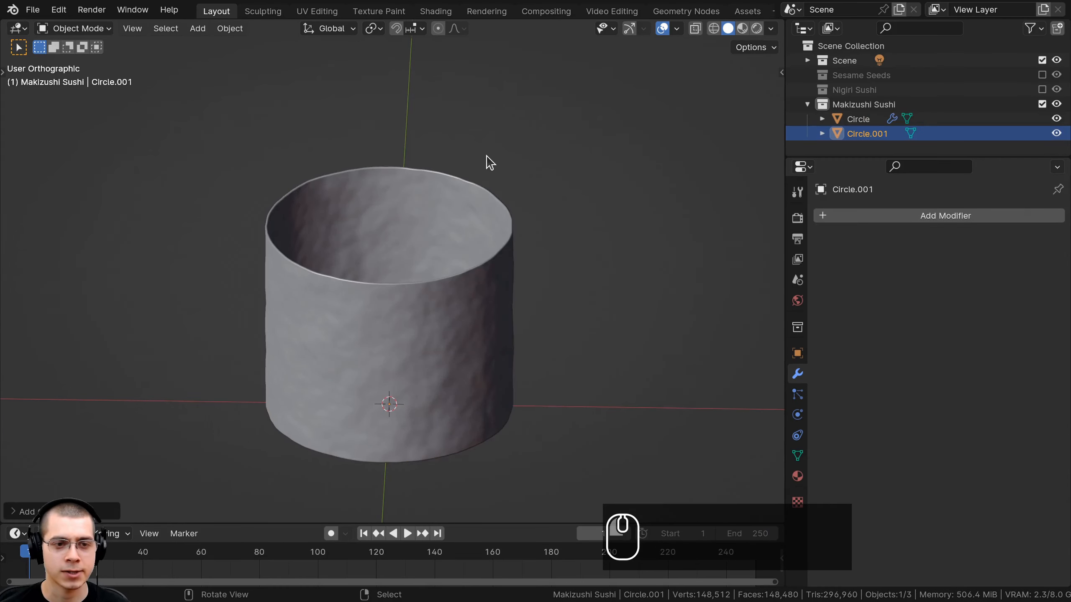
- Scale the new circle down in several passes until it roughly fits the cylinder's inner diameter
{"action": "scroll", "coordinate": [496, 160], "scroll_direction": "down", "scroll_amount": 15}
{"action": "key", "text": "s"}
{"action": "left_click", "coordinate": [519, 236]}
{"action": "key", "text": "s"}
{"action": "left_click", "coordinate": [590, 246]}
{"action": "scroll", "coordinate": [639, 244], "scroll_direction": "up", "scroll_amount": 4}
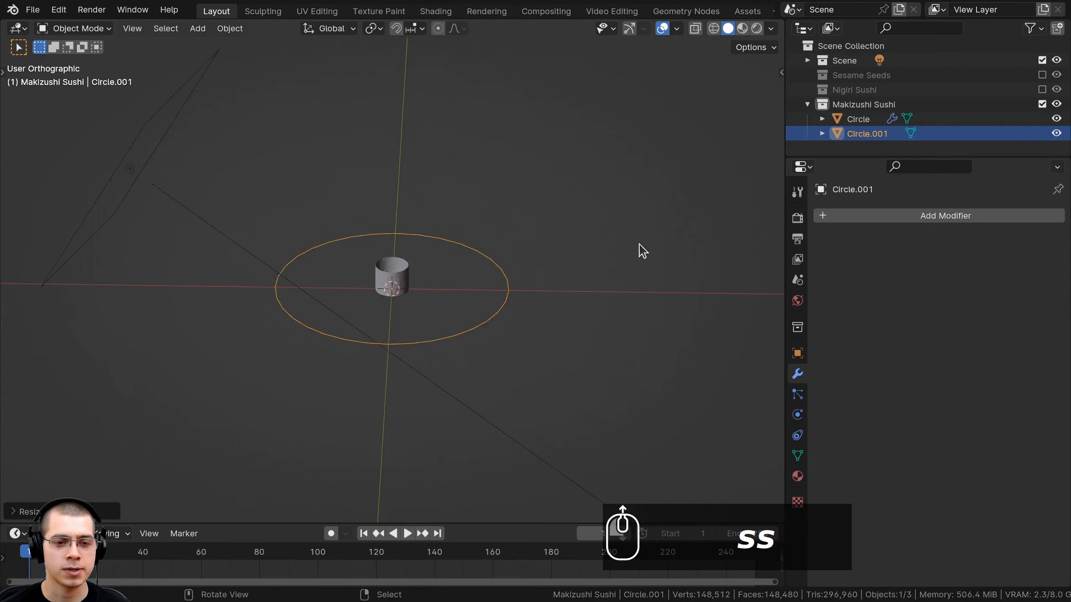
{"action": "key", "text": "s"}
{"action": "left_click", "coordinate": [610, 270]}
{"action": "scroll", "coordinate": [591, 274], "scroll_direction": "up", "scroll_amount": 3}
{"action": "key", "text": "s"}
{"action": "left_click", "coordinate": [557, 282]}
{"action": "scroll", "coordinate": [590, 285], "scroll_direction": "up", "scroll_amount": 3}
{"action": "key", "text": "s"}
{"action": "left_click", "coordinate": [613, 303]}
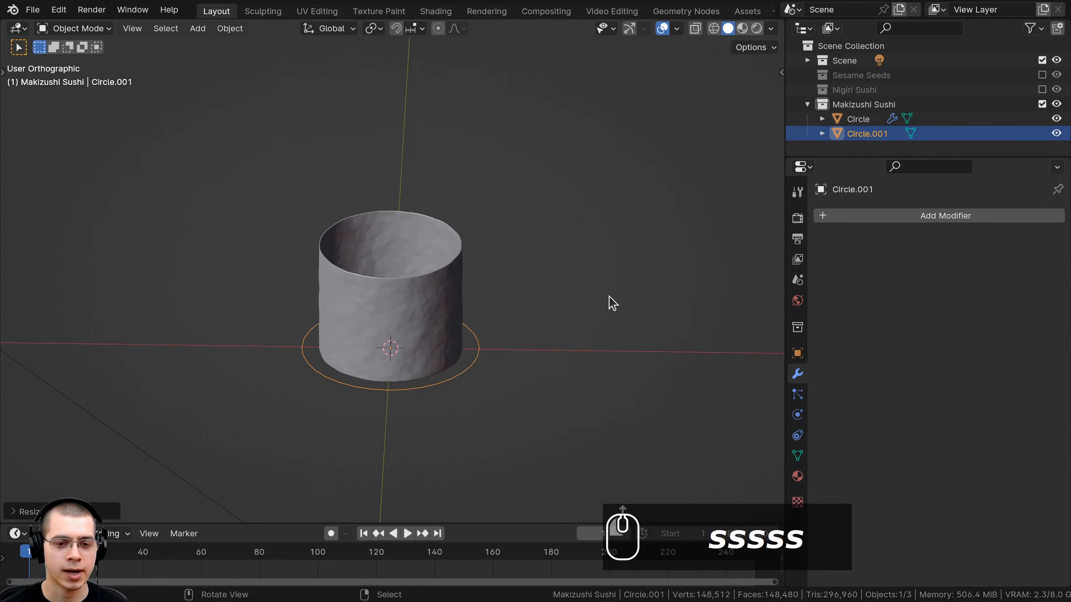
{"action": "key", "text": "s"}
{"action": "left_click", "coordinate": [502, 322]}
- Raise the circle along Z to just above the cylinder's upper rim and apply its scale
{"action": "key", "text": "g"}
{"action": "key", "text": "z"}
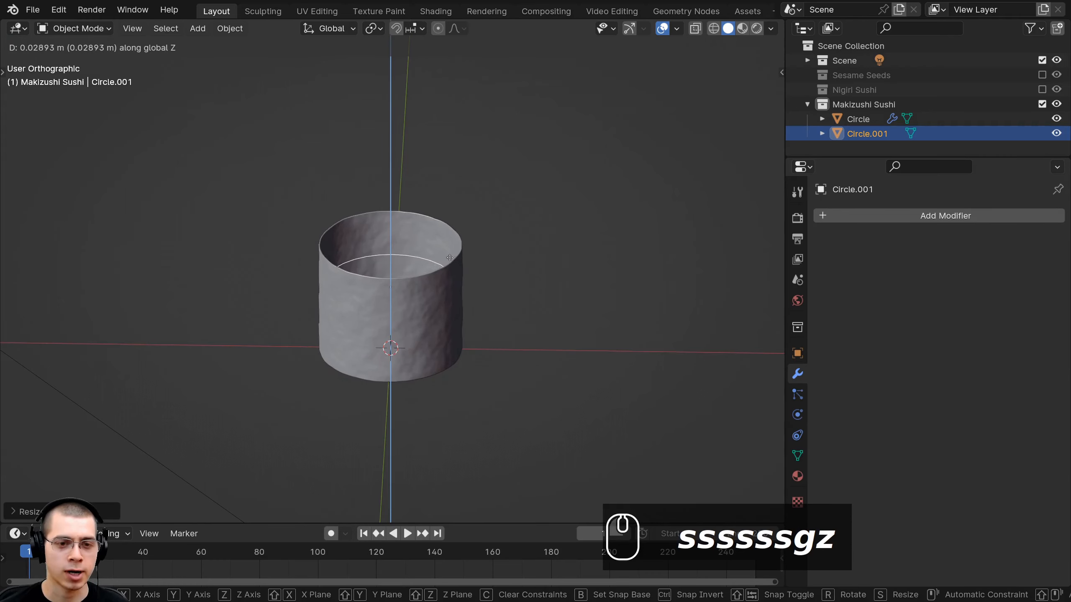
{"action": "left_click", "coordinate": [454, 207]}
{"action": "scroll", "coordinate": [400, 148], "scroll_direction": "up", "scroll_amount": 3}
{"action": "key", "text": "ctrl+a"}
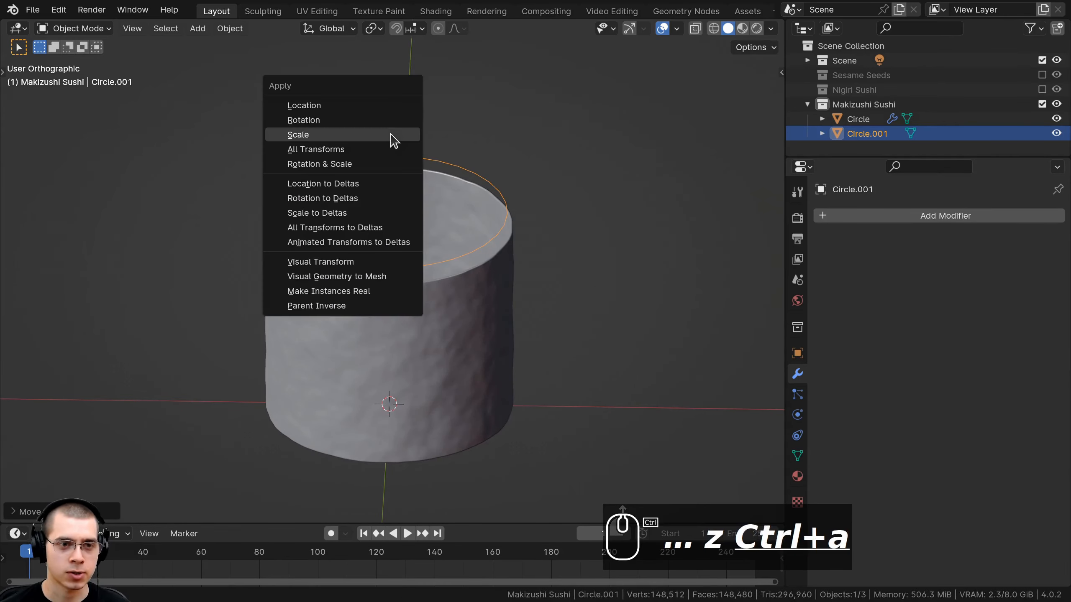
{"action": "left_click", "coordinate": [299, 135]}
- Lower the circle along Z so it sits just inside the cylinder's upper opening
{"action": "scroll", "coordinate": [564, 217], "scroll_direction": "up", "scroll_amount": 3}
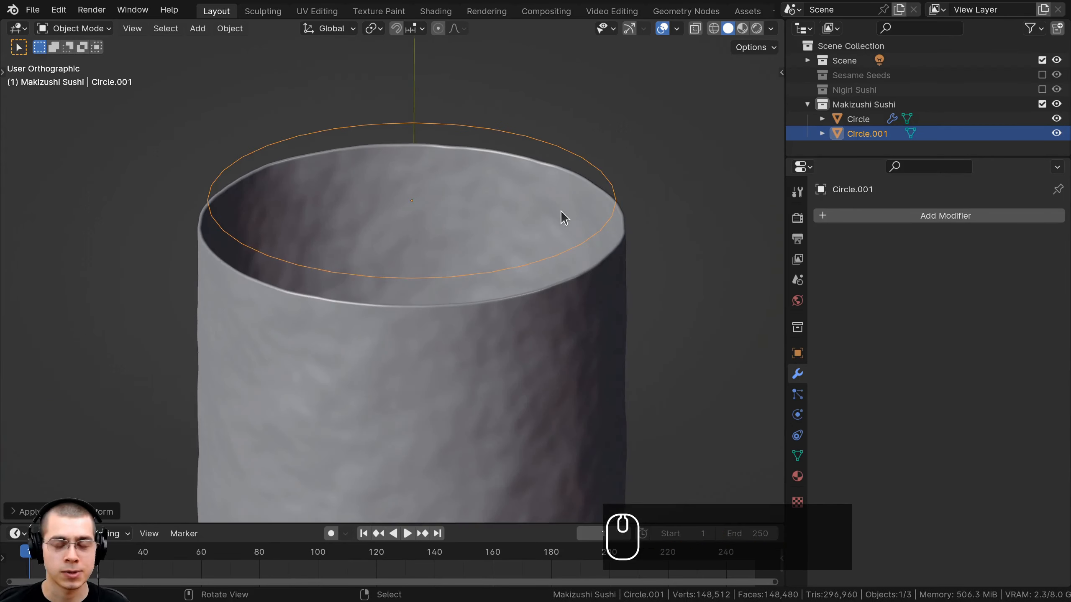
{"action": "middle_click_drag", "start_coordinate": [561, 211], "coordinate": [558, 198]}
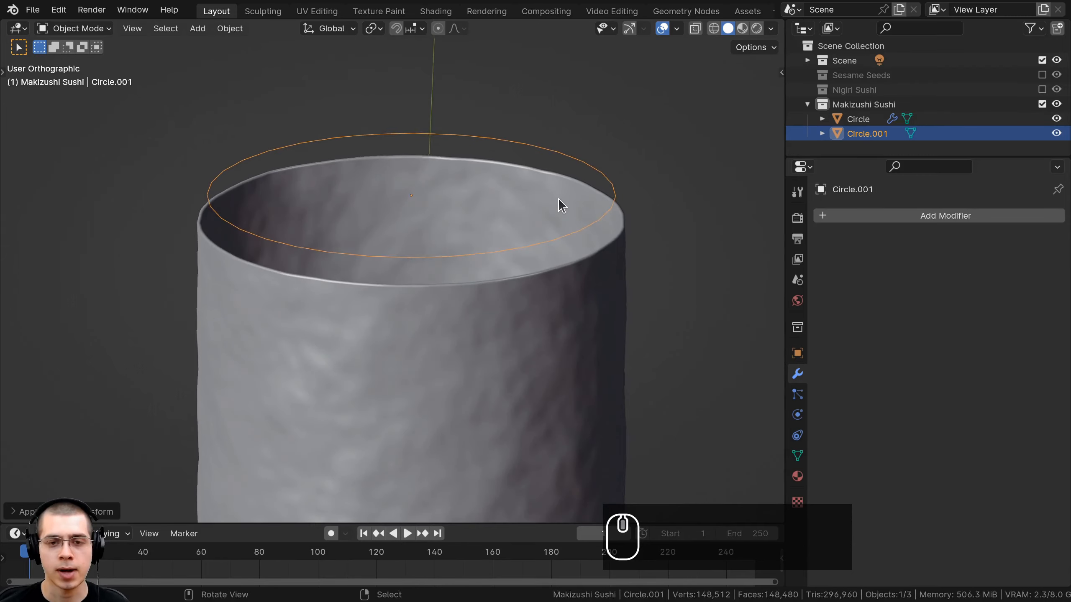
{"action": "key", "text": "g"}
{"action": "key", "text": "z"}
{"action": "left_click", "coordinate": [604, 238]}
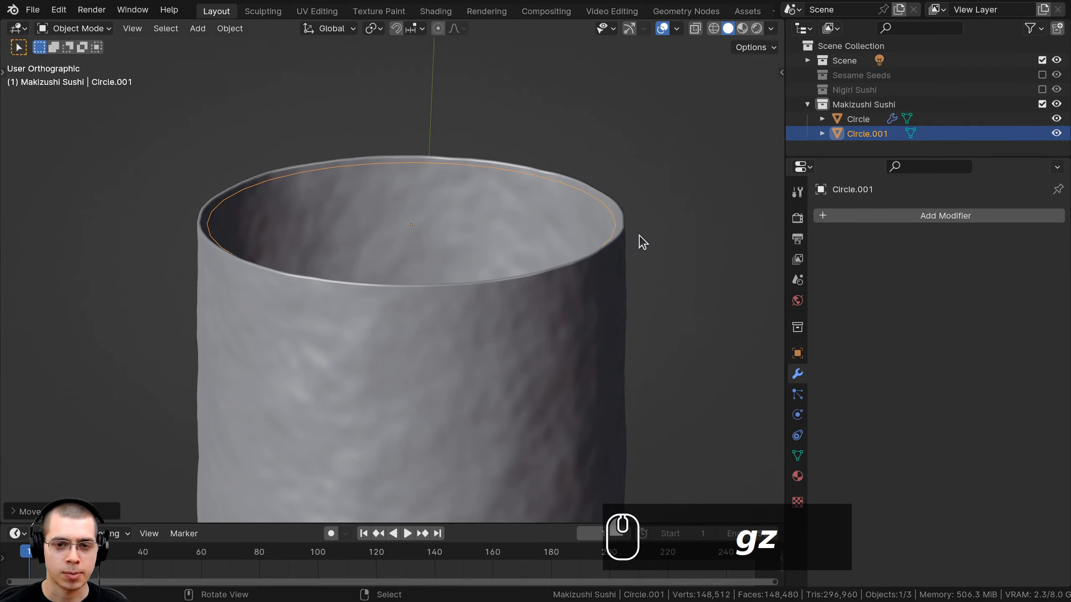
- Scale the circle up by about 1.028 to meet the cylinder wall and adjust its height along Z near the rim
{"action": "key", "text": "s"}
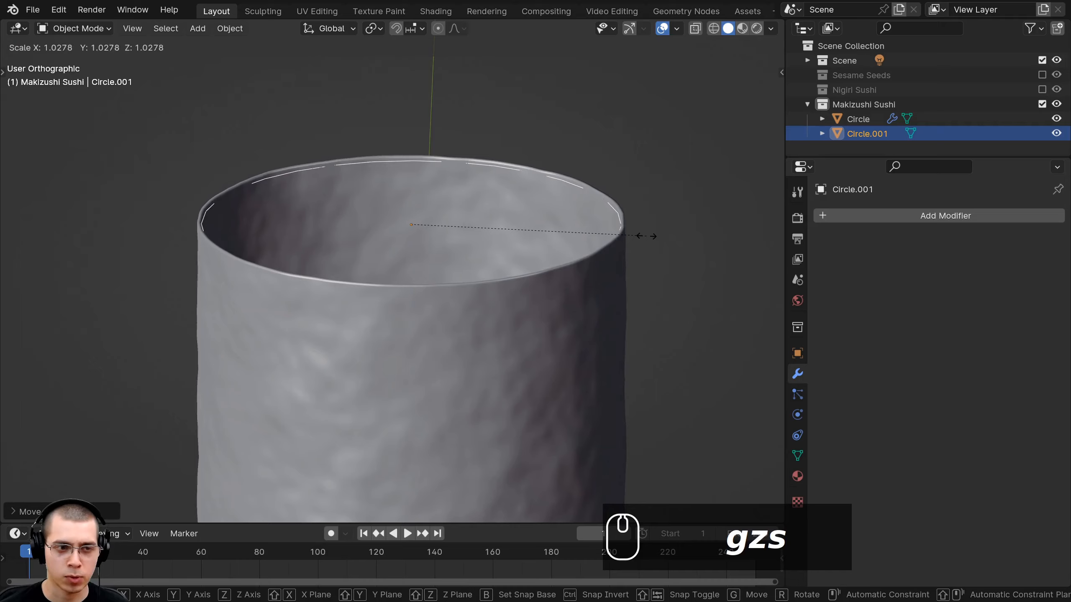
{"action": "left_click", "coordinate": [648, 237]}
{"action": "key", "text": "g"}
{"action": "key", "text": "z"}
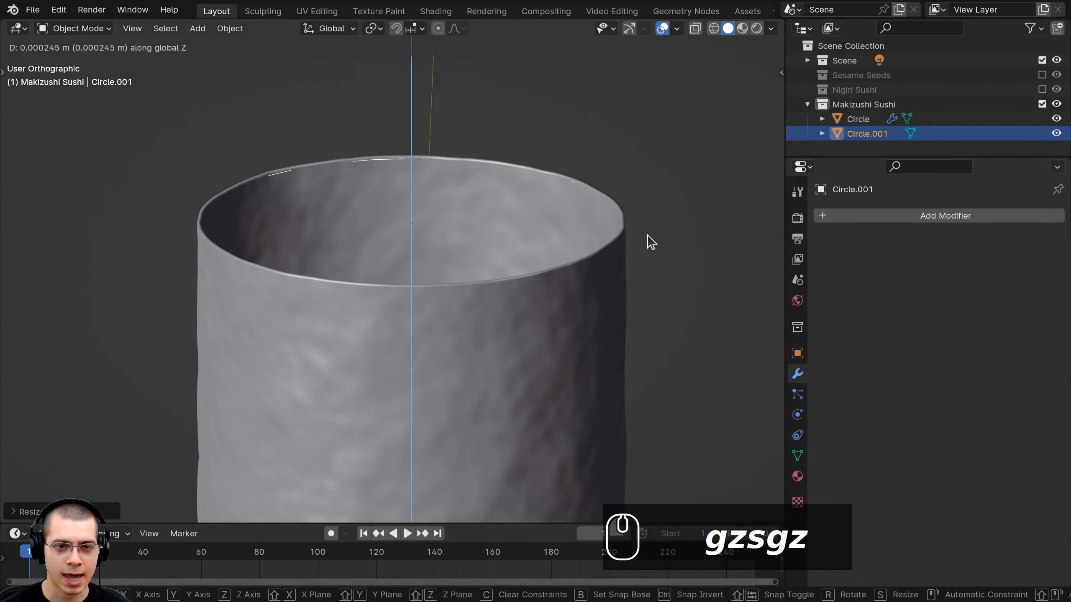
{"action": "left_click", "coordinate": [647, 235]}
{"action": "scroll", "coordinate": [634, 207], "scroll_direction": "up", "scroll_amount": 3}
{"action": "key", "text": "g"}
{"action": "key", "text": "z"}
{"action": "left_click", "coordinate": [643, 191], "text": "shift"}
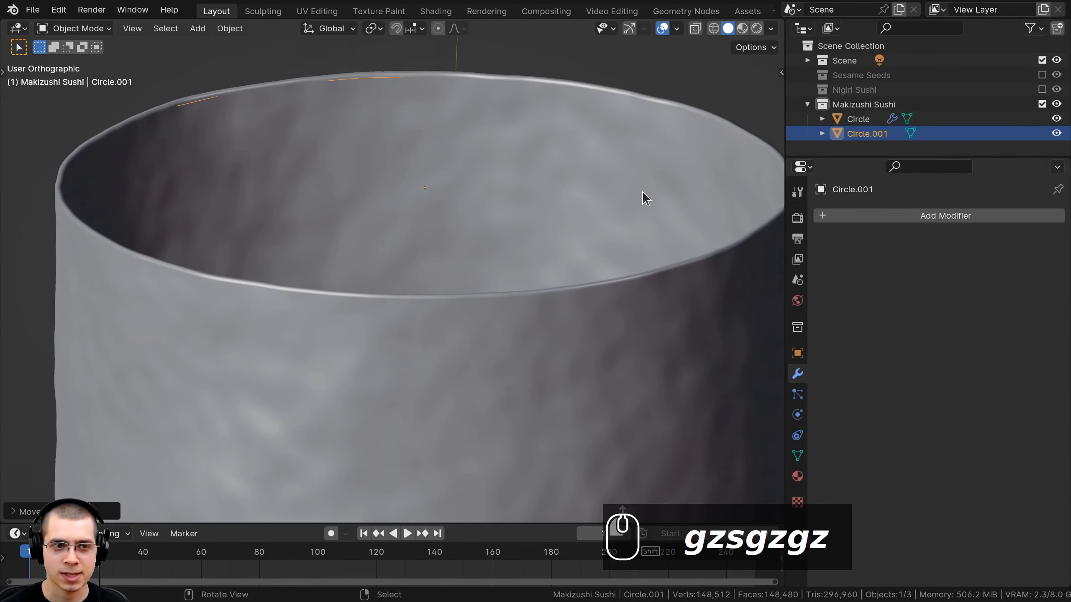
- Fine-tune the circle's size and height against the rim, and apply its scale
{"action": "scroll", "coordinate": [658, 198], "scroll_direction": "down", "scroll_amount": 2}
{"action": "key", "text": "s"}
{"action": "key", "text": "g"}
{"action": "key", "text": "z"}
{"action": "left_click", "coordinate": [462, 131]}
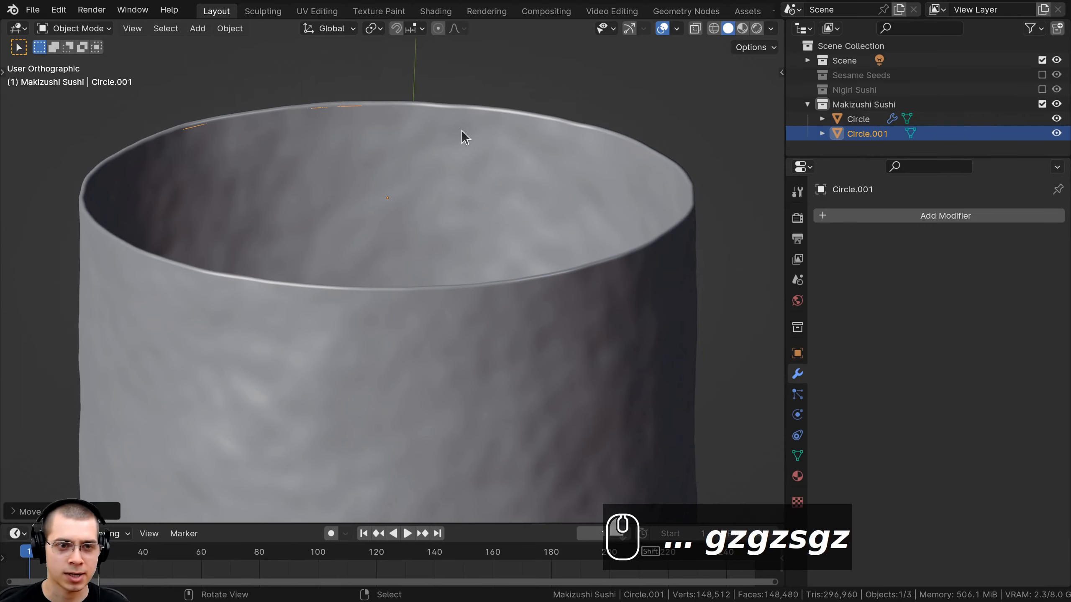
{"action": "key", "text": "ctrl+a"}
{"action": "left_click", "coordinate": [464, 135]}
- Enter Edit Mode on the circle and enlarge its vertices by about 1.002 to close the gap to the wall
{"action": "middle_click_drag", "start_coordinate": [468, 133], "coordinate": [544, 226]}
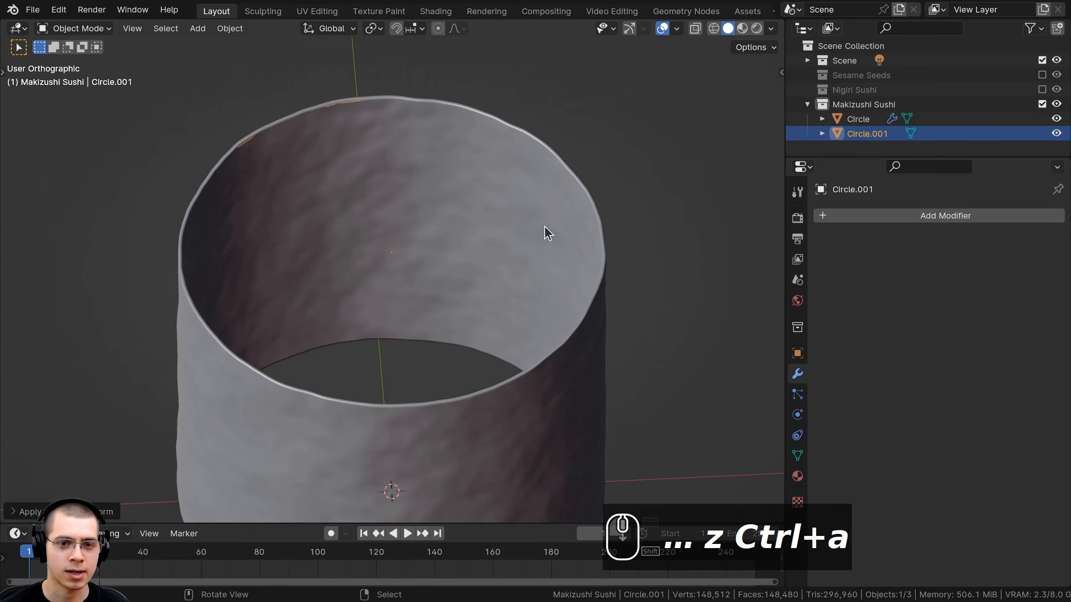
{"action": "key", "text": "Tab"}
{"action": "key", "text": "s"}
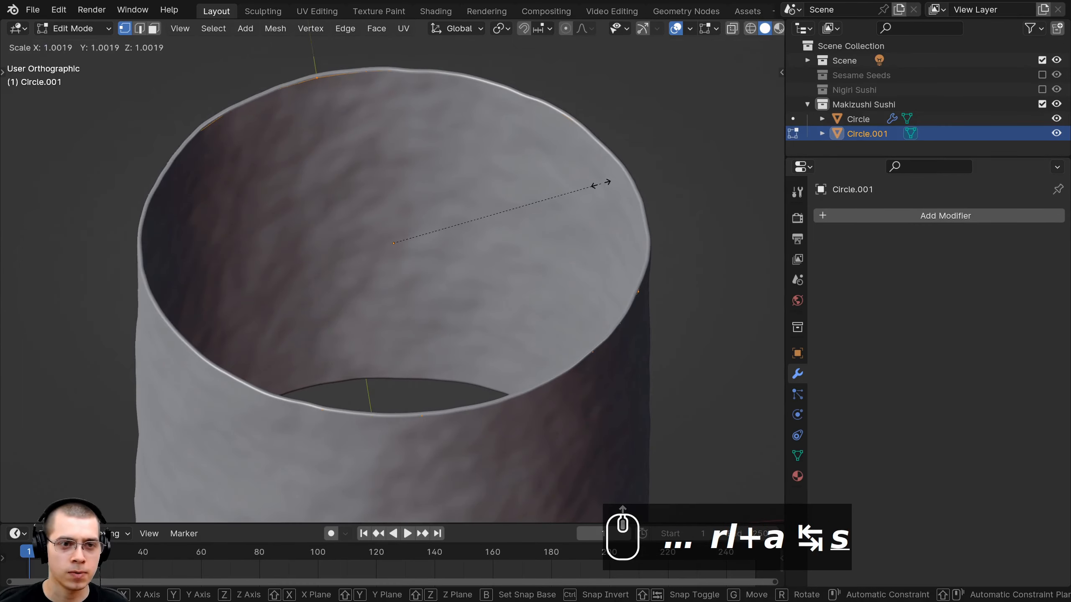
{"action": "left_click", "coordinate": [602, 184]}
- Extrude the circle inward to about 0.82 scale and raise the new inner ring about 0.0005 m along Z
{"action": "scroll", "coordinate": [580, 177], "scroll_direction": "down", "scroll_amount": 3}
{"action": "key", "text": "e"}
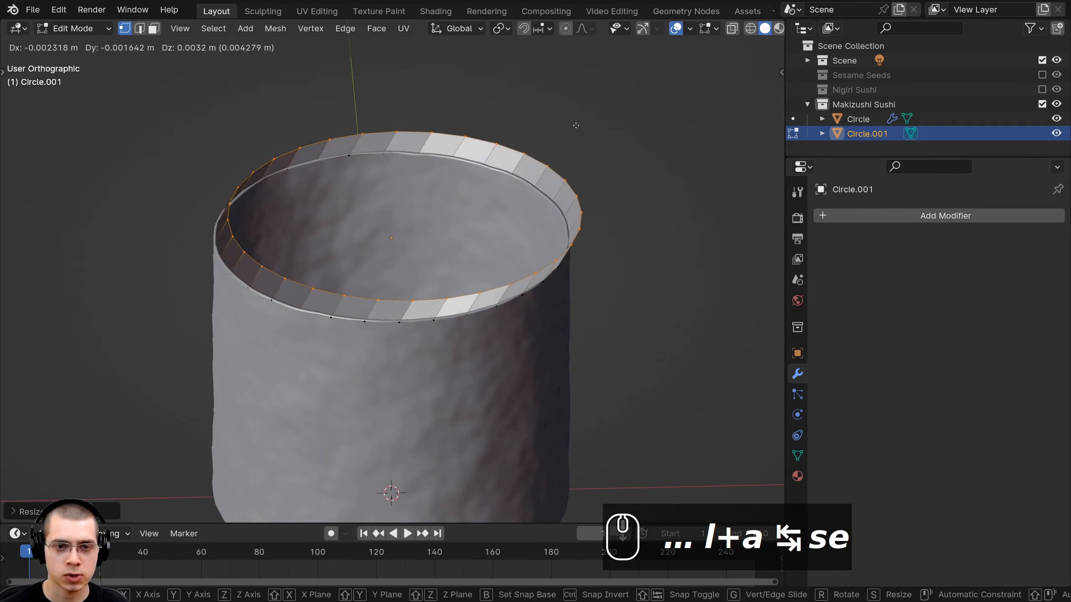
{"action": "right_click", "coordinate": [576, 127]}
{"action": "key", "text": "s"}
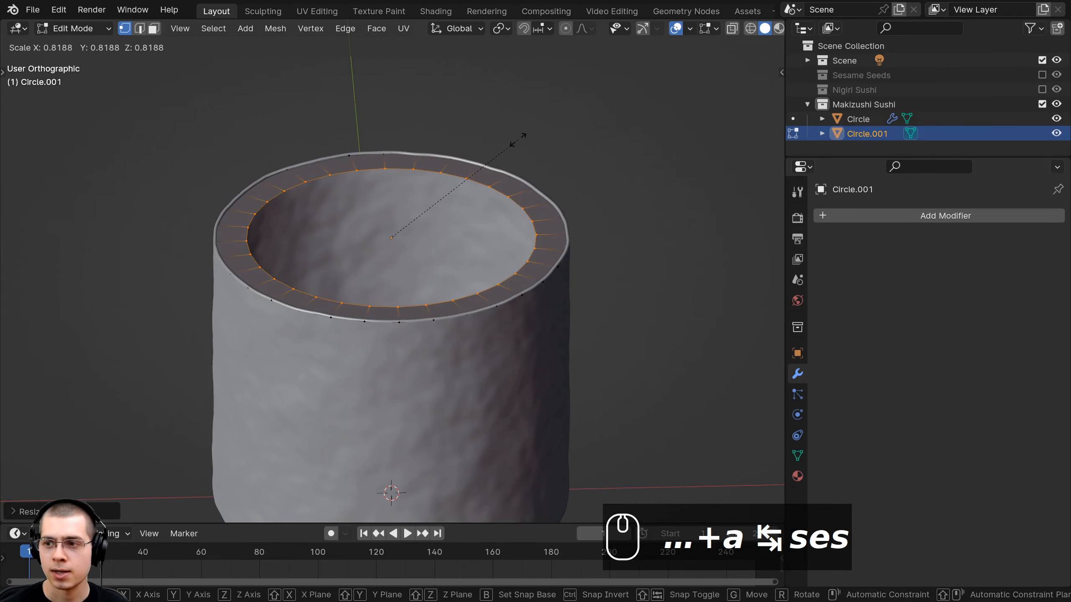
{"action": "left_click", "coordinate": [524, 135]}
{"action": "middle_click_drag", "start_coordinate": [523, 133], "coordinate": [509, 112]}
{"action": "key", "text": "g"}
{"action": "key", "text": "z"}
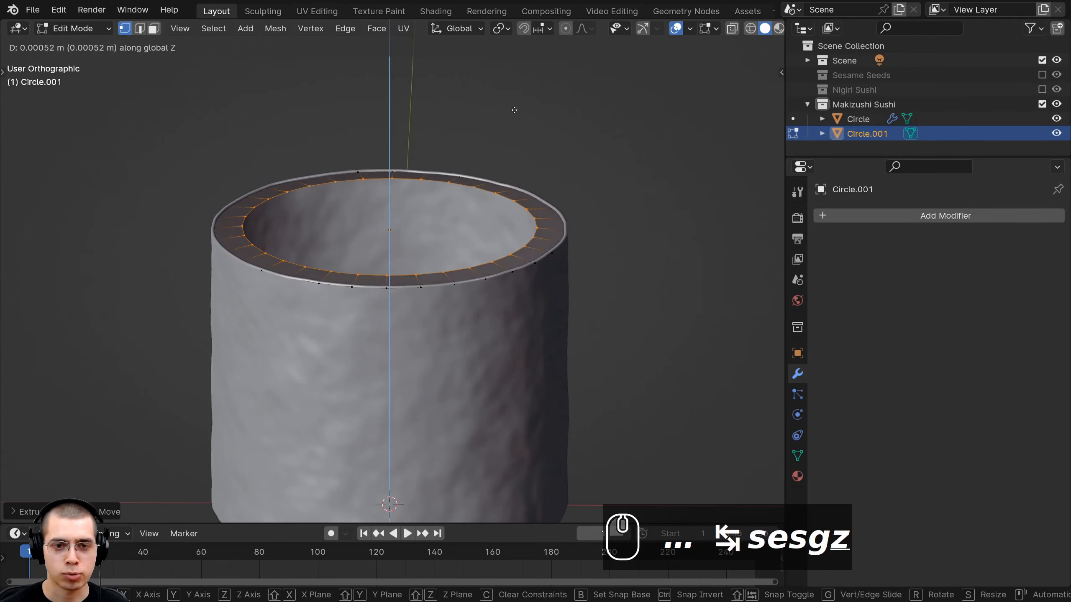
{"action": "left_click", "coordinate": [515, 107]}
- Extrude a second, smaller ring inward and raise it about 0.001 m along Z to dome the cap
{"action": "middle_click_drag", "start_coordinate": [559, 161], "coordinate": [563, 140]}
{"action": "scroll", "coordinate": [570, 227], "scroll_direction": "up", "scroll_amount": 1}
{"action": "middle_click_drag", "start_coordinate": [577, 217], "coordinate": [600, 222], "text": "shift"}
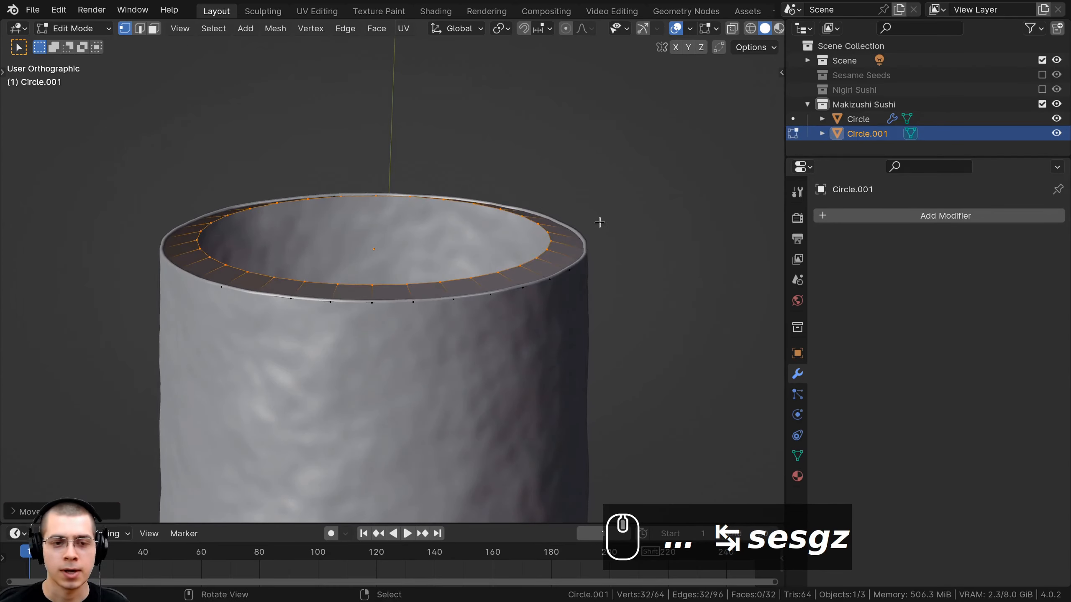
{"action": "key", "text": "w"}
{"action": "key", "text": "e"}
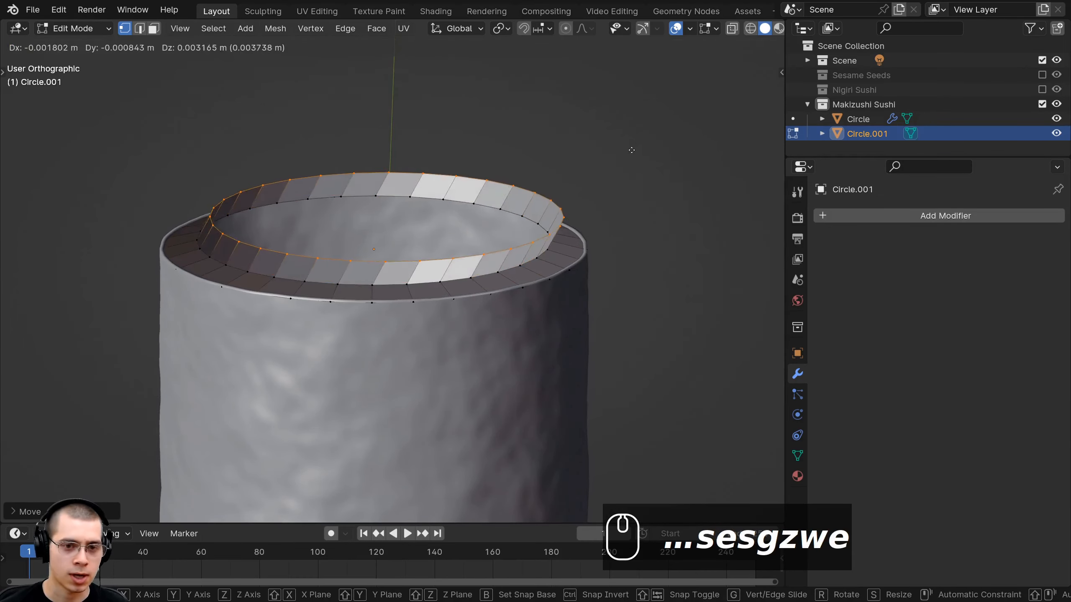
{"action": "key", "text": "s"}
{"action": "left_click", "coordinate": [505, 173]}
{"action": "key", "text": "g"}
{"action": "key", "text": "z"}
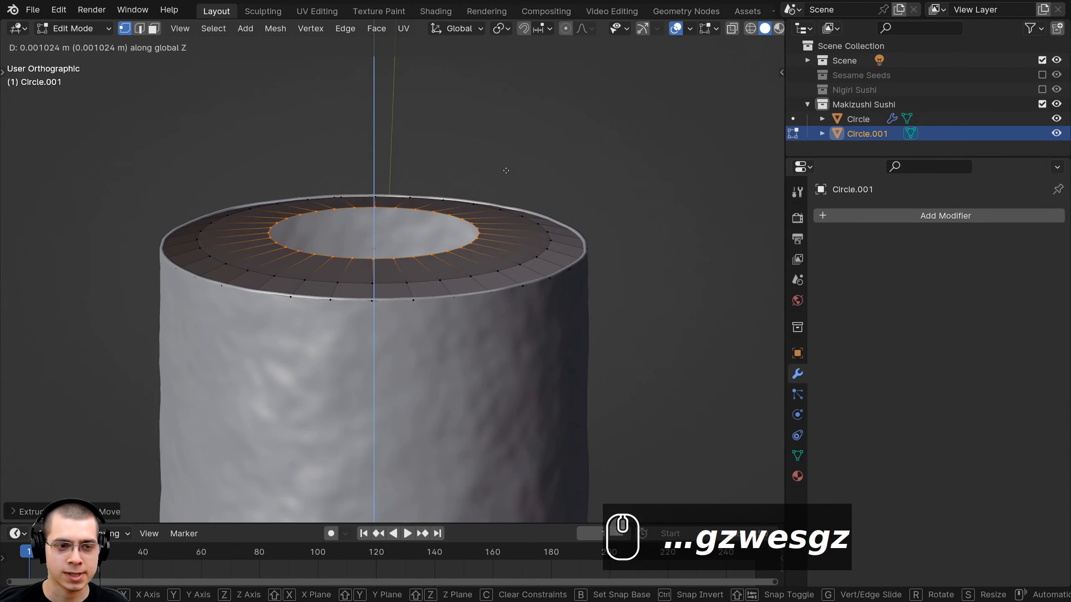
{"action": "left_click", "coordinate": [506, 170]}
- Extrude a third, smaller ring toward the cap's centre and fill the remaining hole with a face
{"action": "middle_click_drag", "start_coordinate": [506, 170], "coordinate": [591, 270]}
{"action": "scroll", "coordinate": [591, 271], "scroll_direction": "up", "scroll_amount": 1}
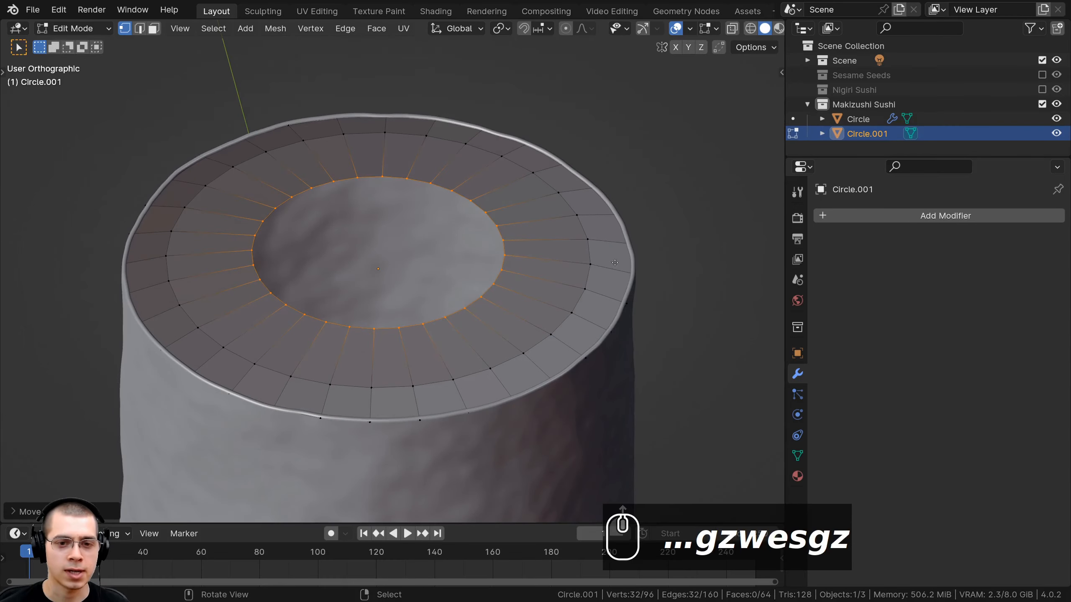
{"action": "key", "text": "e"}
{"action": "key", "text": "s"}
{"action": "left_click", "coordinate": [497, 253]}
{"action": "scroll", "coordinate": [497, 254], "scroll_direction": "down", "scroll_amount": 1}
{"action": "mouse_move", "coordinate": [497, 253]}
{"action": "middle_mouse_down"}
{"action": "mouse_move", "coordinate": [514, 306]}
{"action": "mouse_move", "coordinate": [502, 227]}
{"action": "mouse_move", "coordinate": [325, 110]}
{"action": "mouse_move", "coordinate": [346, 162]}
{"action": "mouse_move", "coordinate": [394, 193]}
{"action": "mouse_move", "coordinate": [406, 252]}
{"action": "middle_mouse_up"}
{"action": "key", "text": "f"}
- Recalculate the normals of the whole cap mesh to face outward and return to Object Mode
{"action": "scroll", "coordinate": [514, 305], "scroll_direction": "down", "scroll_amount": 2}
{"action": "scroll", "coordinate": [332, 137], "scroll_direction": "up", "scroll_amount": 2}
{"action": "key", "text": "a"}
{"action": "key", "text": "a"}
{"action": "key", "text": "shift+n"}
{"action": "scroll", "coordinate": [392, 194], "scroll_direction": "down", "scroll_amount": 2}
{"action": "key", "text": "Tab"}
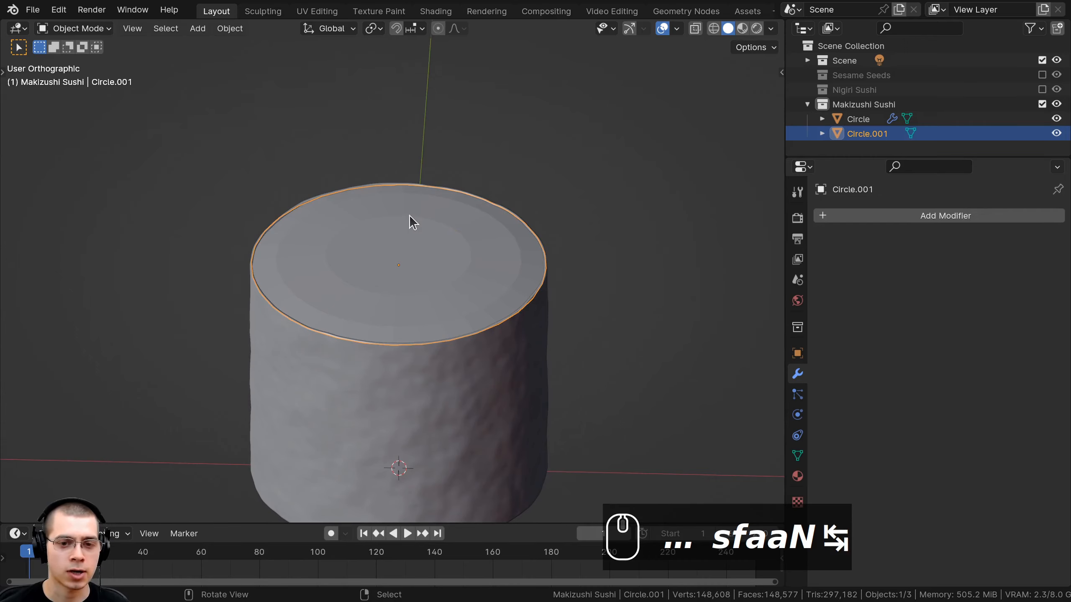
- Apply Shade Smooth to the cap on top of the cylinder
{"action": "middle_click_drag", "start_coordinate": [409, 215], "coordinate": [415, 220]}
{"action": "scroll", "coordinate": [415, 220], "scroll_direction": "up", "scroll_amount": 2}
{"action": "key", "text": "w"}
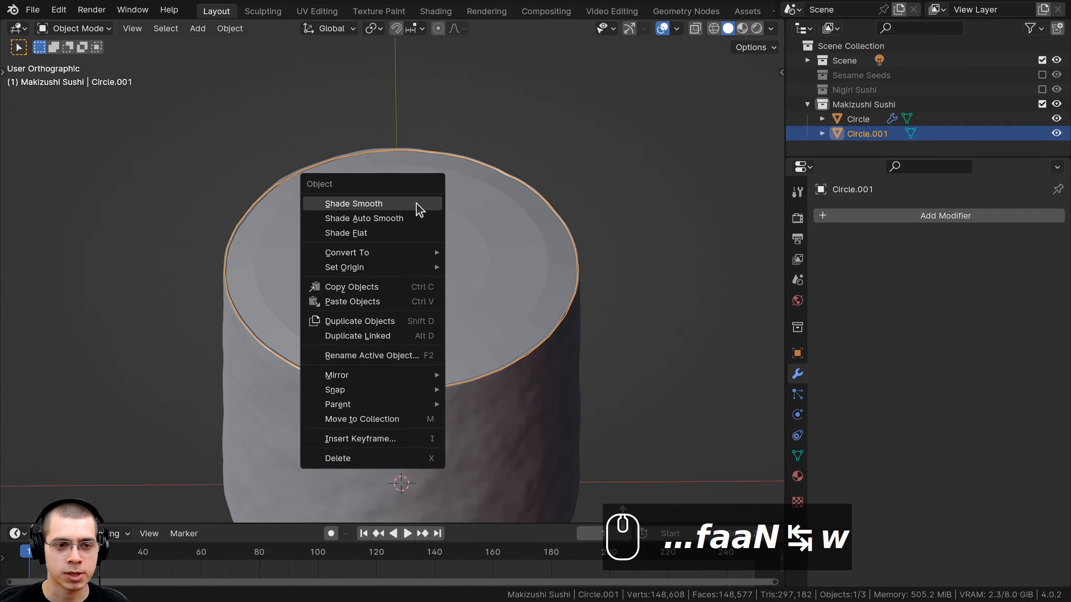
{"action": "left_click", "coordinate": [419, 209]}
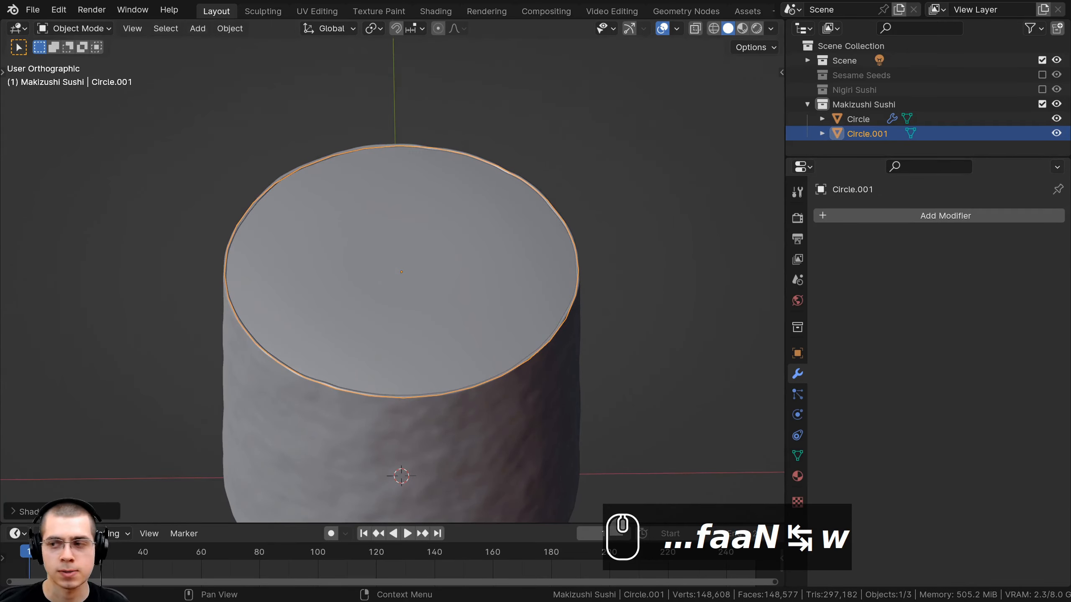
- Add a Subdivision modifier to the cap with both the viewport and render levels set to 1
{"action": "middle_click_drag", "start_coordinate": [444, 271], "coordinate": [596, 307]}
{"action": "scroll", "coordinate": [468, 393], "scroll_direction": "up", "scroll_amount": 1}
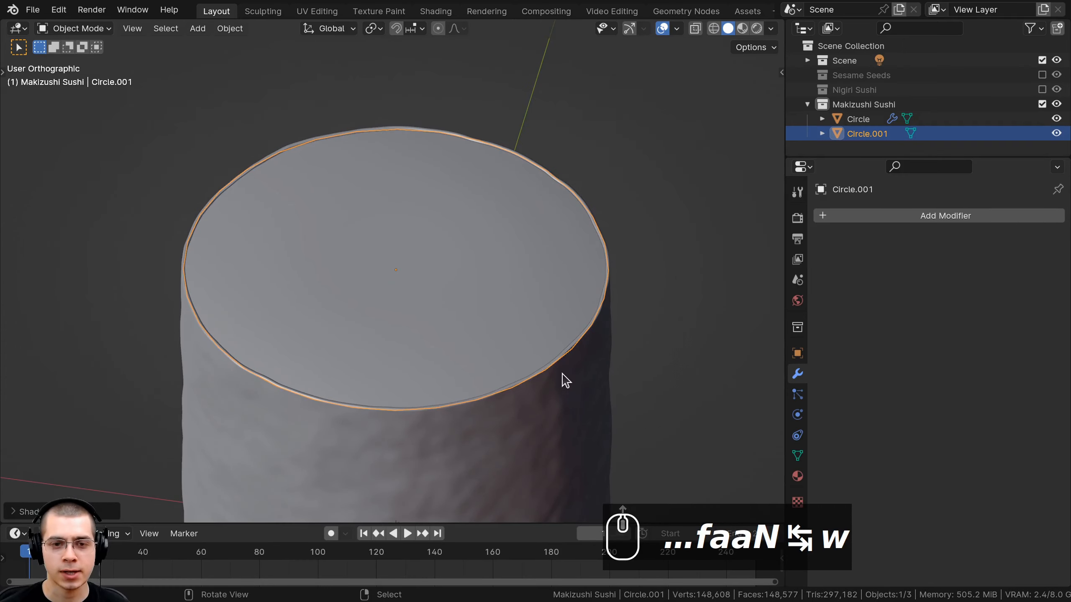
{"action": "key", "text": "ctrl+1"}
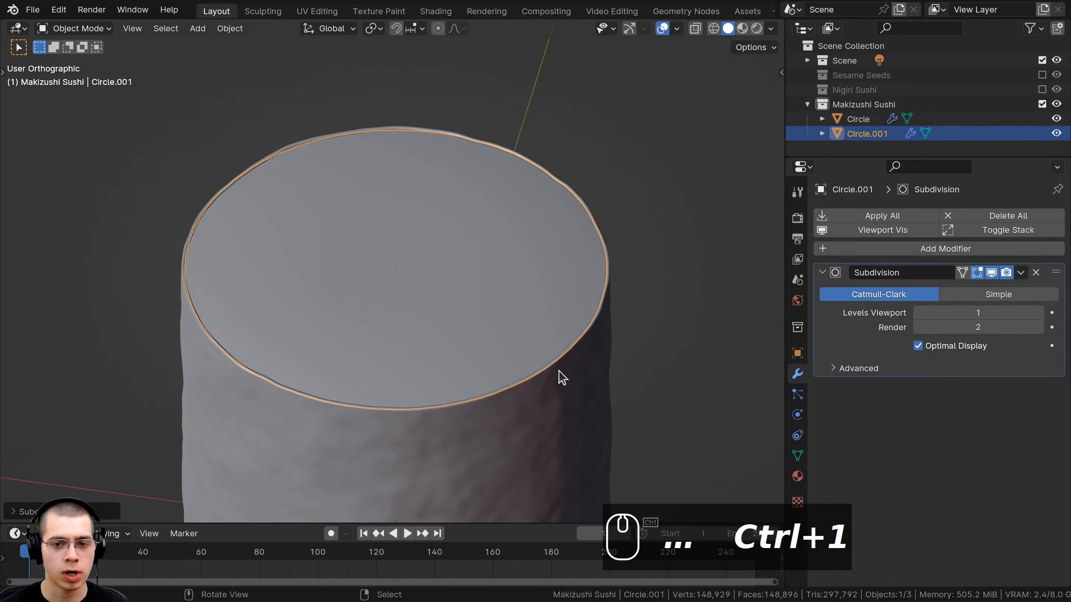
{"action": "scroll", "coordinate": [557, 375], "scroll_direction": "down", "scroll_amount": 2}
{"action": "middle_click_drag", "start_coordinate": [557, 375], "coordinate": [841, 344]}
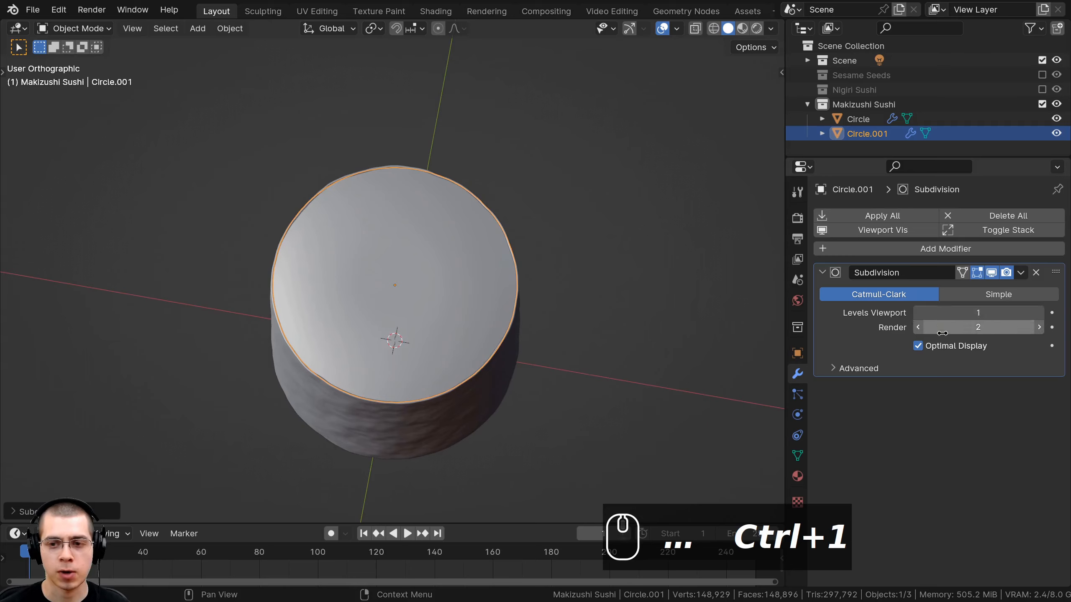
{"action": "left_click", "coordinate": [920, 329]}
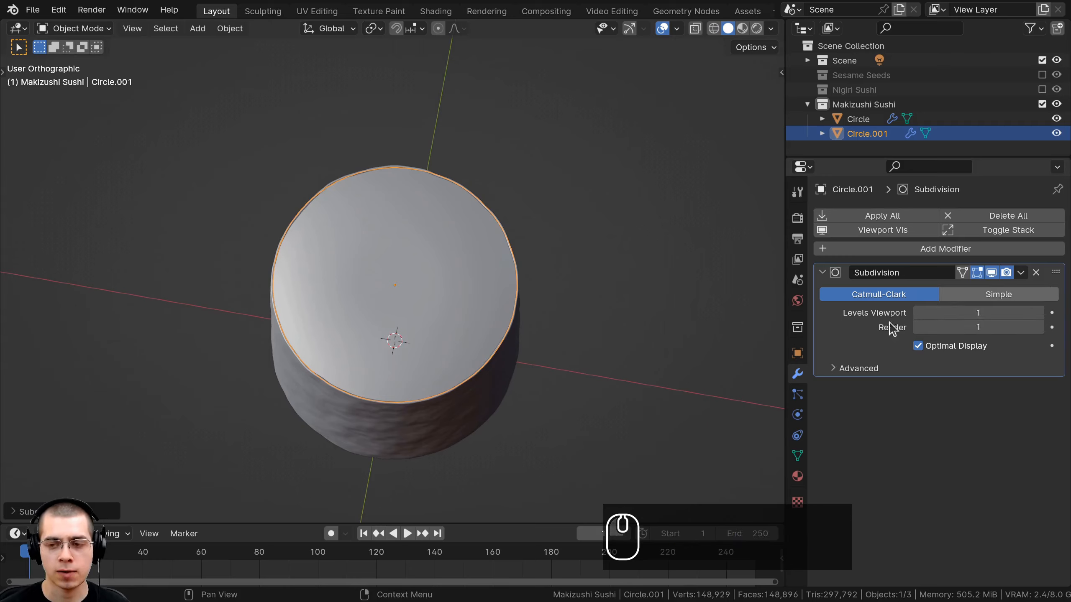
- Move the cap slightly upward along Z at the cylinder's rim and deselect everything
{"action": "middle_click_drag", "start_coordinate": [402, 291], "coordinate": [481, 213]}
{"action": "scroll", "coordinate": [394, 222], "scroll_direction": "up", "scroll_amount": 3}
{"action": "key", "text": "a"}
{"action": "left_click", "coordinate": [480, 227]}
{"action": "key", "text": "g"}
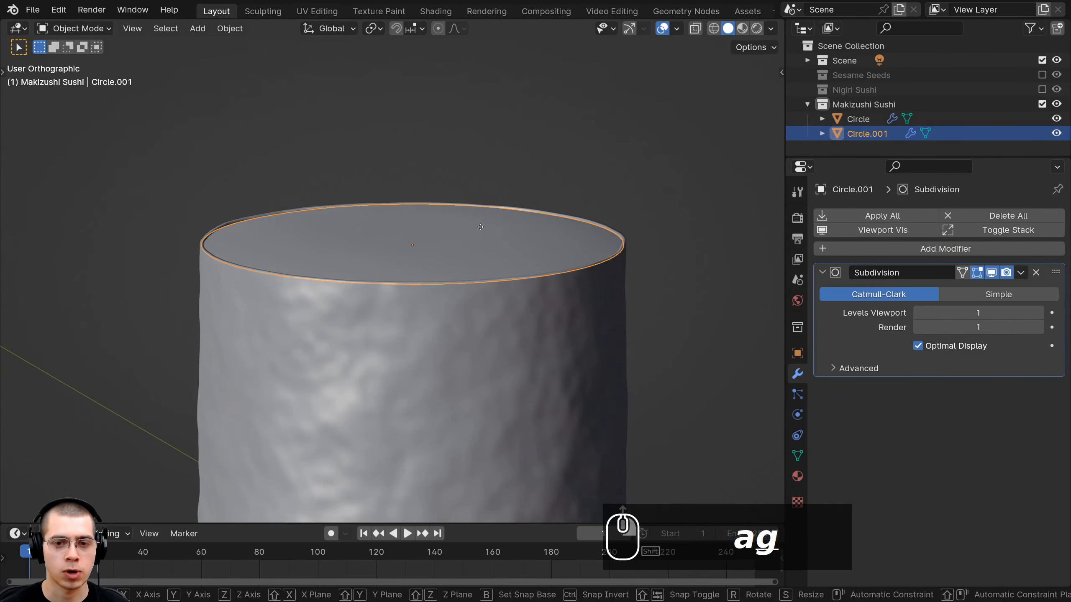
{"action": "key", "text": "z"}
{"action": "left_click", "coordinate": [481, 222]}
{"action": "key", "text": "a"}
- Select the cap and assign the existing Rice material to it in the Shading workspace
{"action": "scroll", "coordinate": [482, 284], "scroll_direction": "down", "scroll_amount": 4}
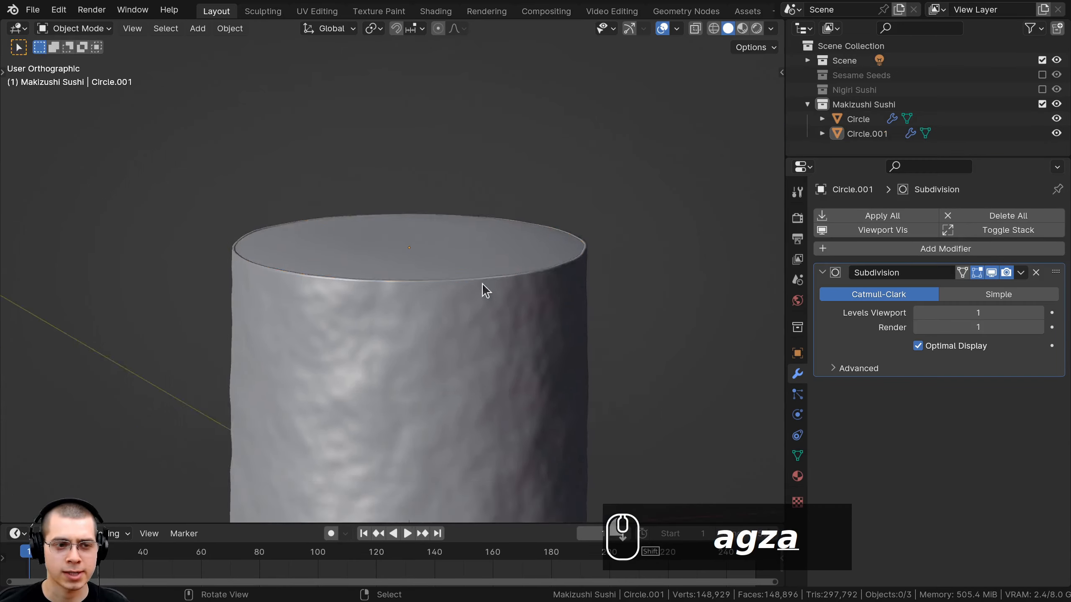
{"action": "middle_click_drag", "start_coordinate": [482, 291], "coordinate": [441, 396]}
{"action": "scroll", "coordinate": [460, 303], "scroll_direction": "up", "scroll_amount": 3}
{"action": "scroll", "coordinate": [459, 304], "scroll_direction": "down", "scroll_amount": 3, "text": "shift"}
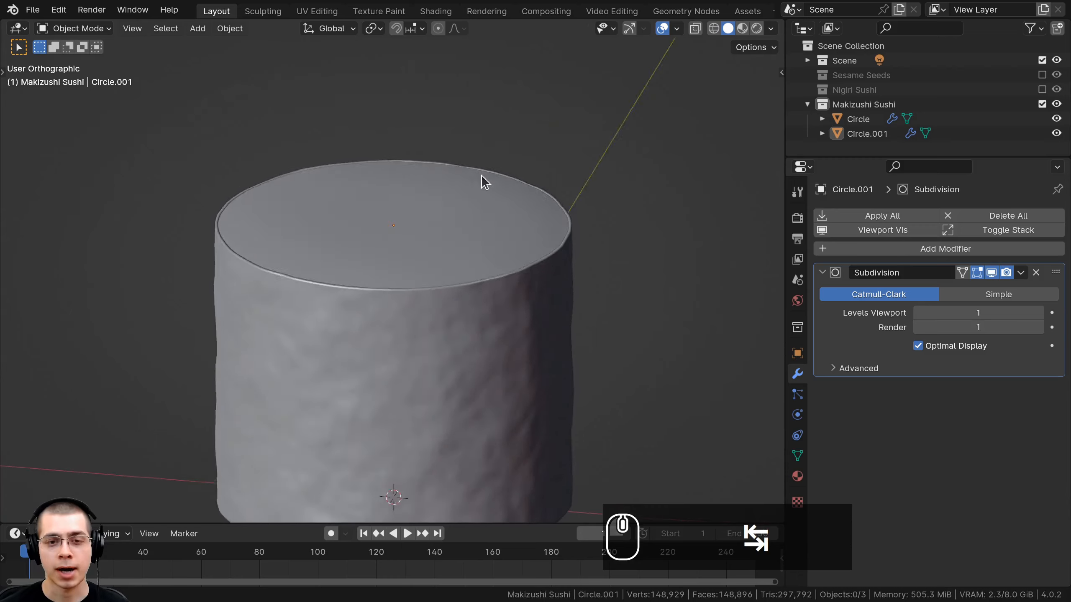
{"action": "middle_click_drag", "start_coordinate": [481, 175], "coordinate": [466, 196]}
{"action": "scroll", "coordinate": [466, 196], "scroll_direction": "up", "scroll_amount": 1}
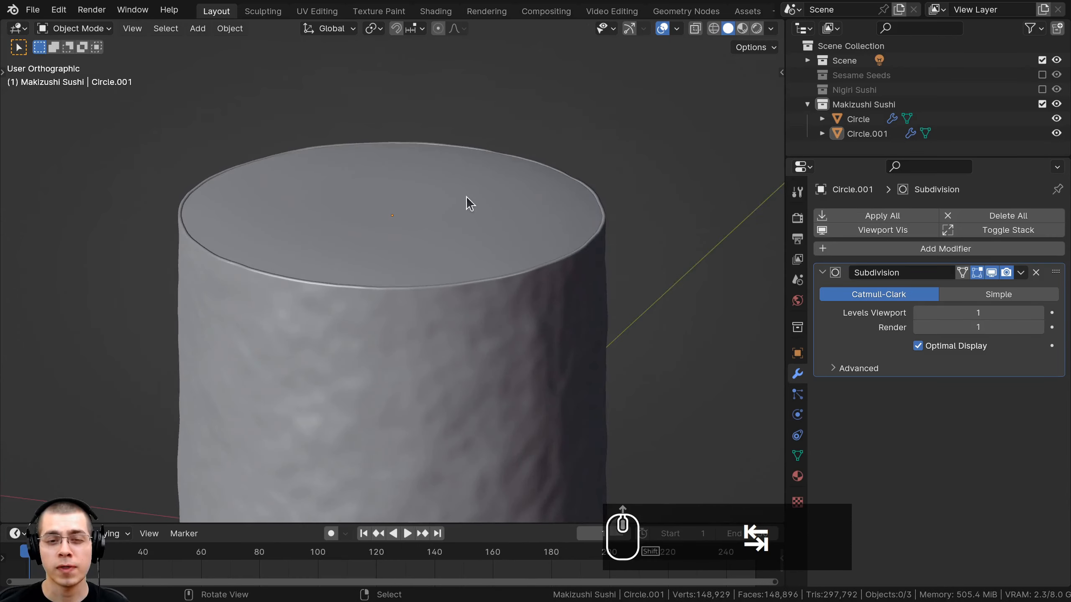
{"action": "left_click", "coordinate": [417, 198]}
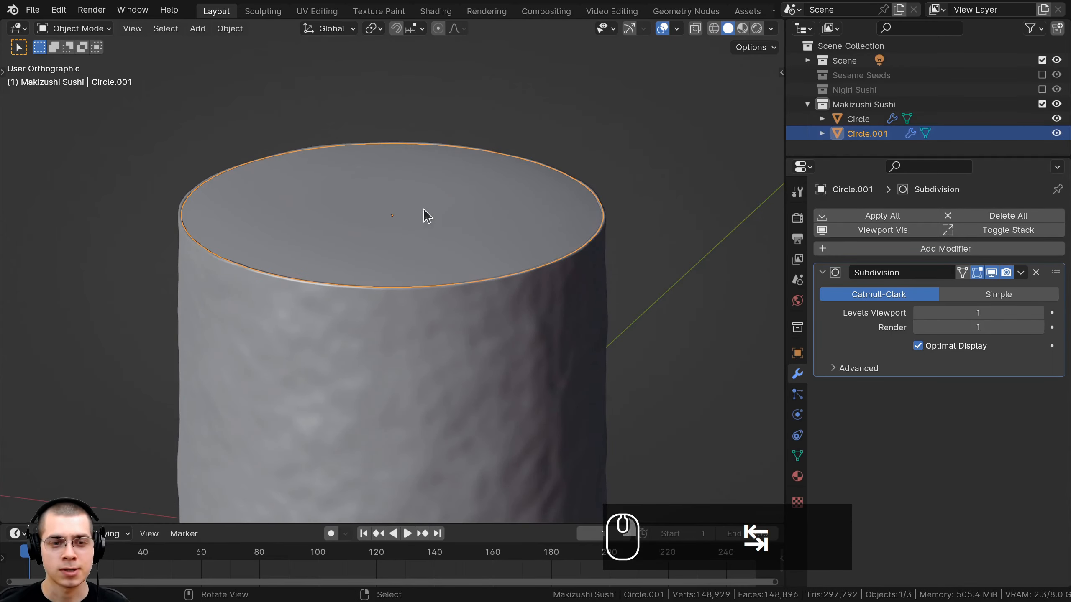
{"action": "left_click", "coordinate": [426, 16]}
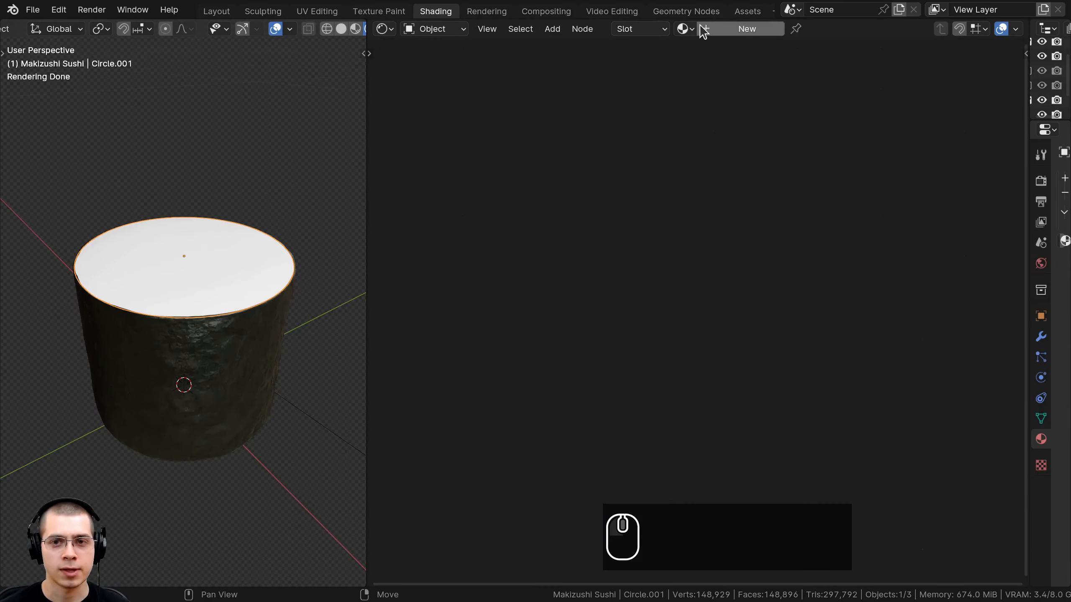
{"action": "left_click", "coordinate": [686, 29]}
{"action": "left_click", "coordinate": [707, 51]}
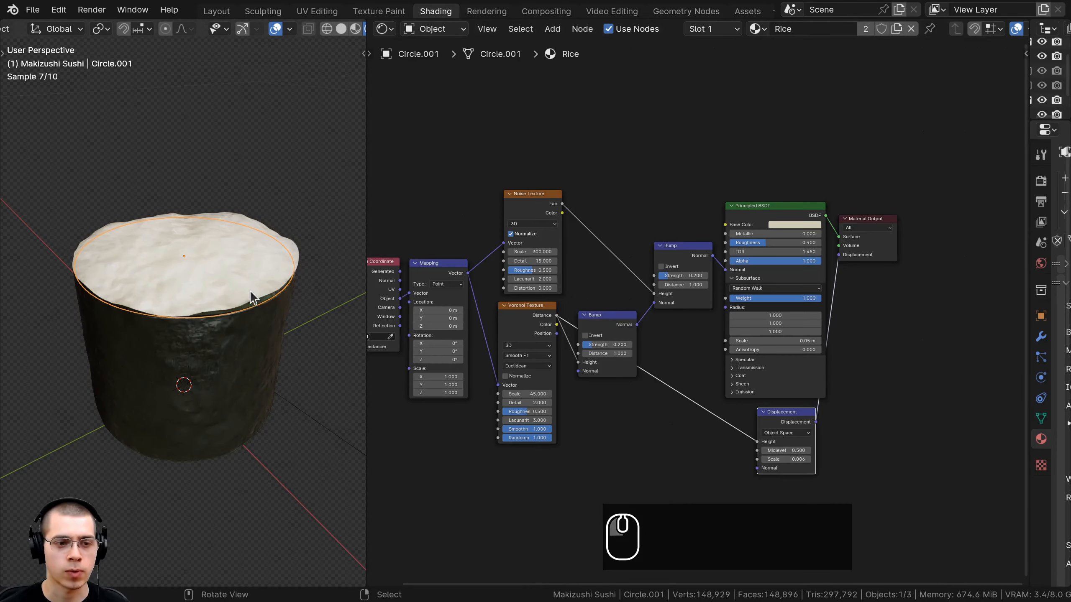
- Examine how the edge of the rice cap meets the seaweed wrap's rim from several angles
{"action": "scroll", "coordinate": [181, 272], "scroll_direction": "up", "scroll_amount": 3, "text": "shift"}
{"action": "middle_click_drag", "start_coordinate": [180, 265], "coordinate": [189, 257], "text": "shift"}
{"action": "scroll", "coordinate": [214, 260], "scroll_direction": "up", "scroll_amount": 5}
{"action": "key", "text": "a"}
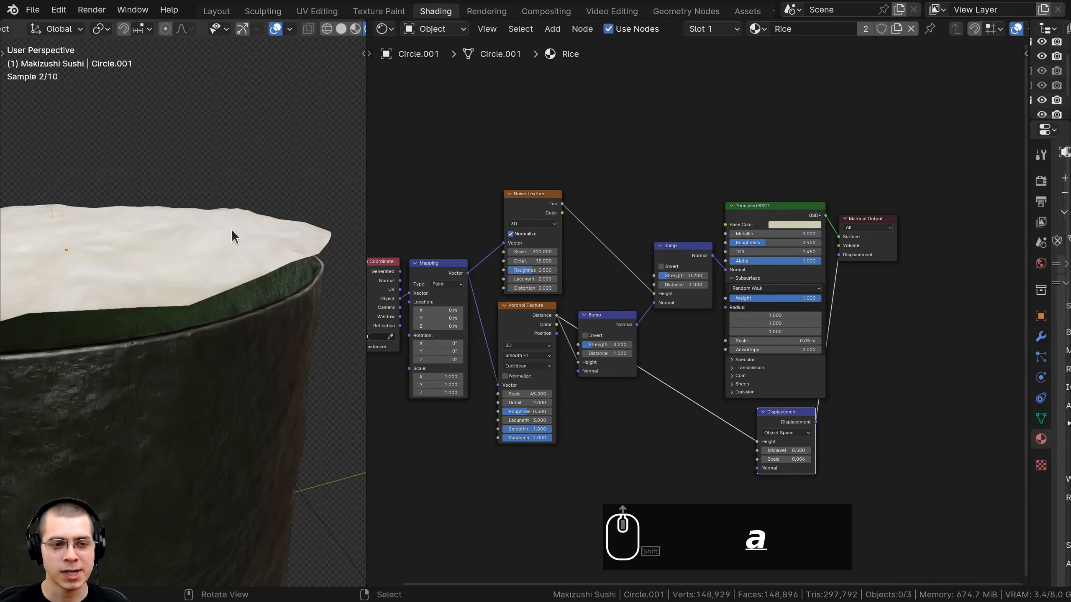
{"action": "scroll", "coordinate": [231, 306], "scroll_direction": "down", "scroll_amount": 4}
{"action": "middle_click_drag", "start_coordinate": [167, 314], "coordinate": [232, 351], "text": "shift"}
{"action": "scroll", "coordinate": [249, 292], "scroll_direction": "up", "scroll_amount": 3}
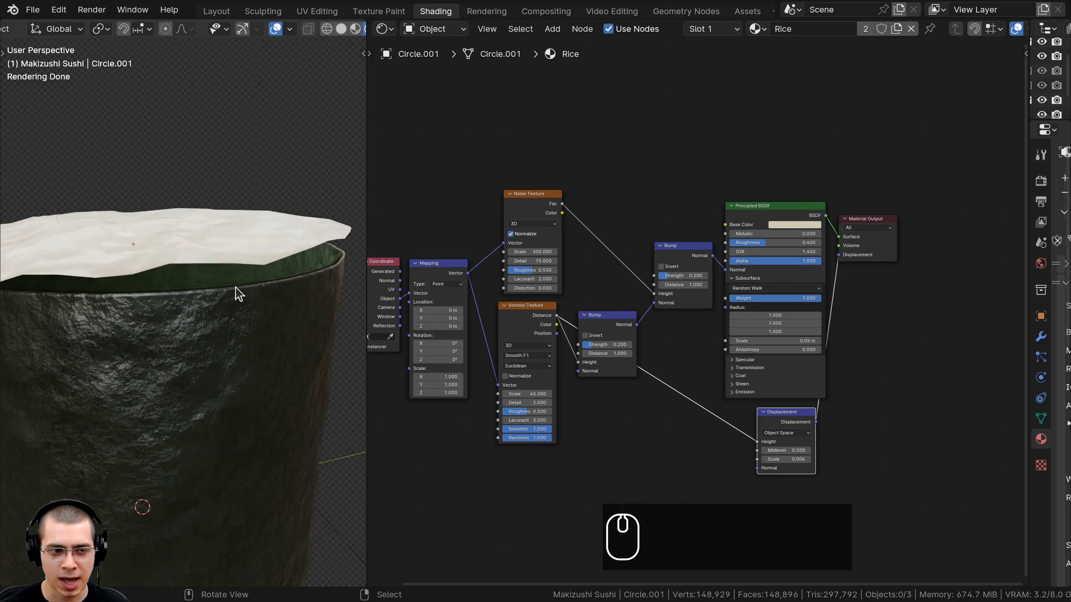
{"action": "middle_click_drag", "start_coordinate": [235, 287], "coordinate": [232, 318]}
{"action": "scroll", "coordinate": [249, 317], "scroll_direction": "down", "scroll_amount": 4}
{"action": "middle_click_drag", "start_coordinate": [294, 269], "coordinate": [260, 303], "text": "shift"}
{"action": "scroll", "coordinate": [278, 293], "scroll_direction": "up", "scroll_amount": 2}
- Make the cap's Rice material a single-user copy and rename it Rice No Displacement
{"action": "left_click", "coordinate": [259, 303]}
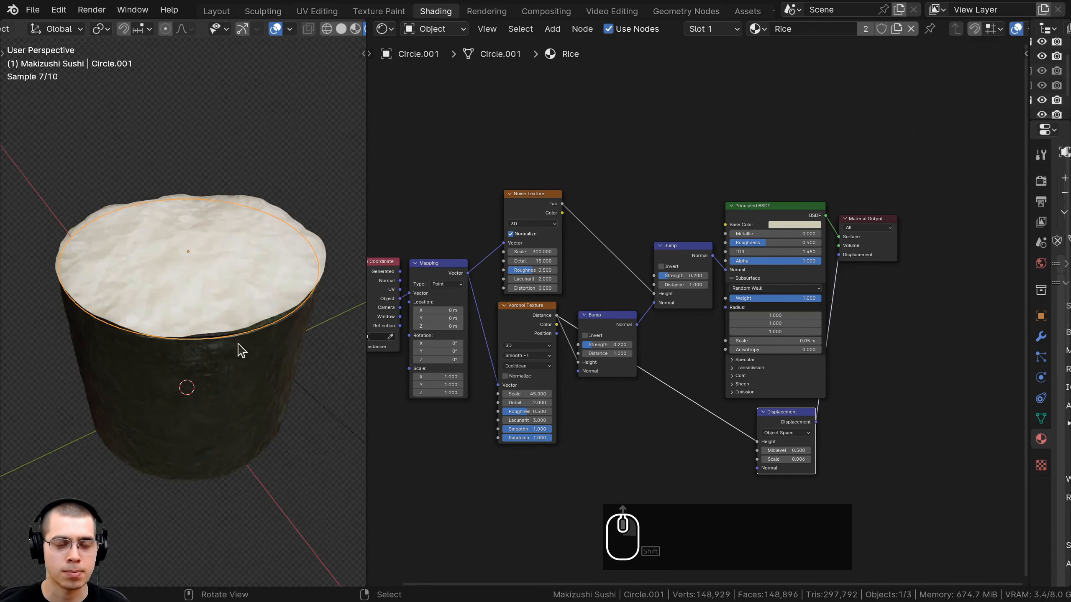
{"action": "middle_click_drag", "start_coordinate": [630, 312], "coordinate": [639, 292]}
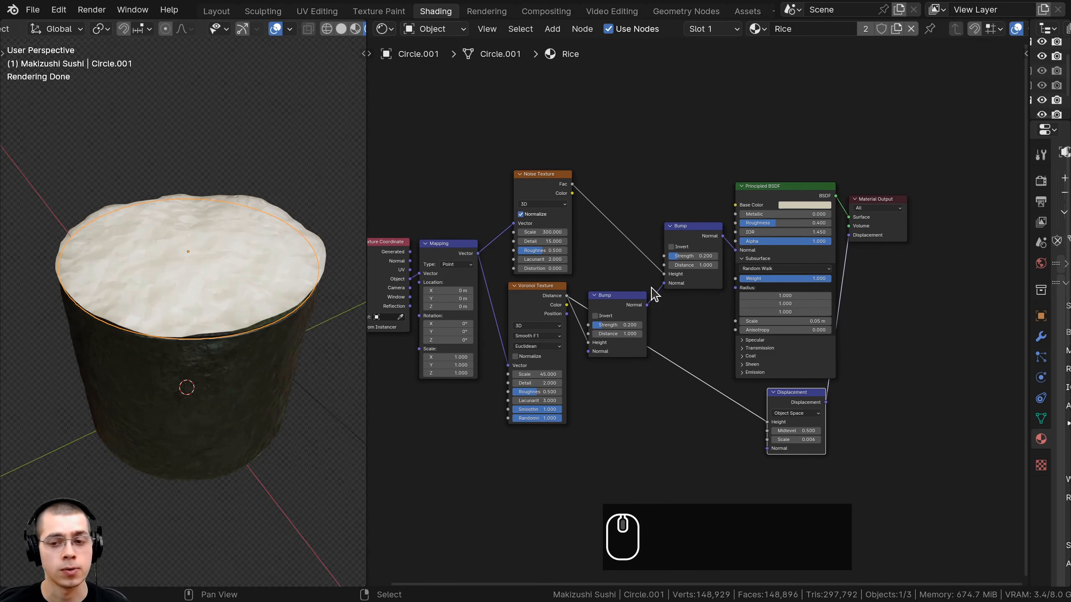
{"action": "left_click", "coordinate": [896, 29]}
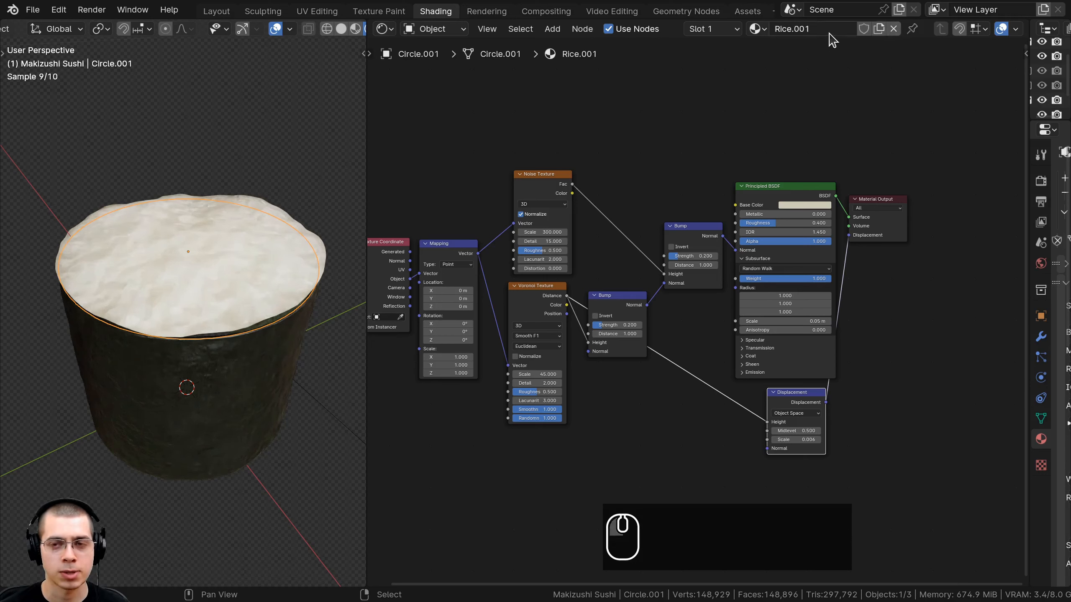
{"action": "key", "text": "BackSpace"}
{"action": "key", "text": "BackSpace"}
{"action": "key", "text": "BackSpace"}
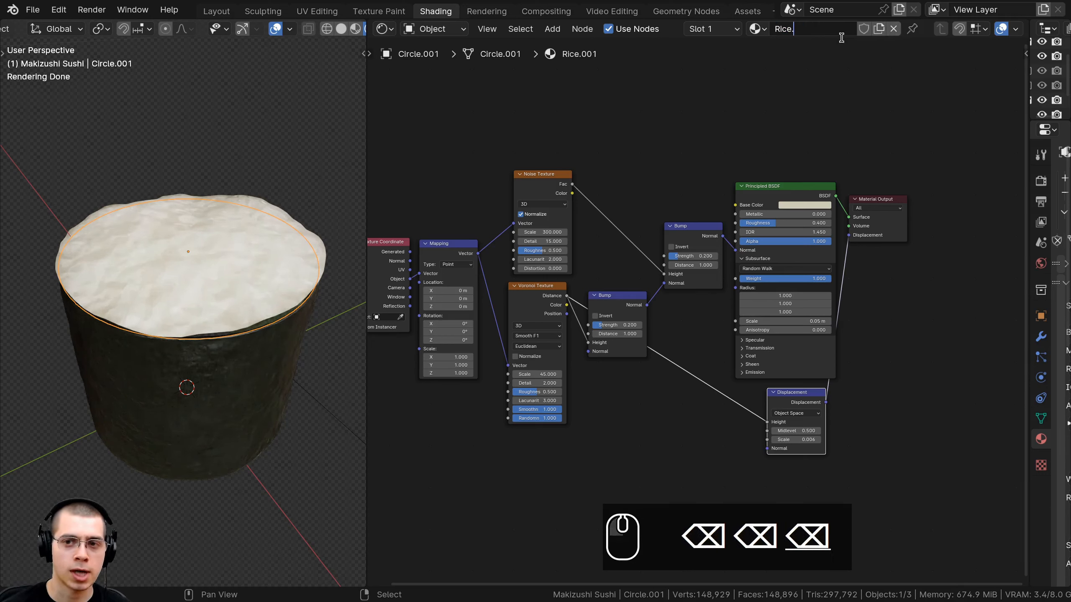
{"action": "type", "text": "No Displace"}
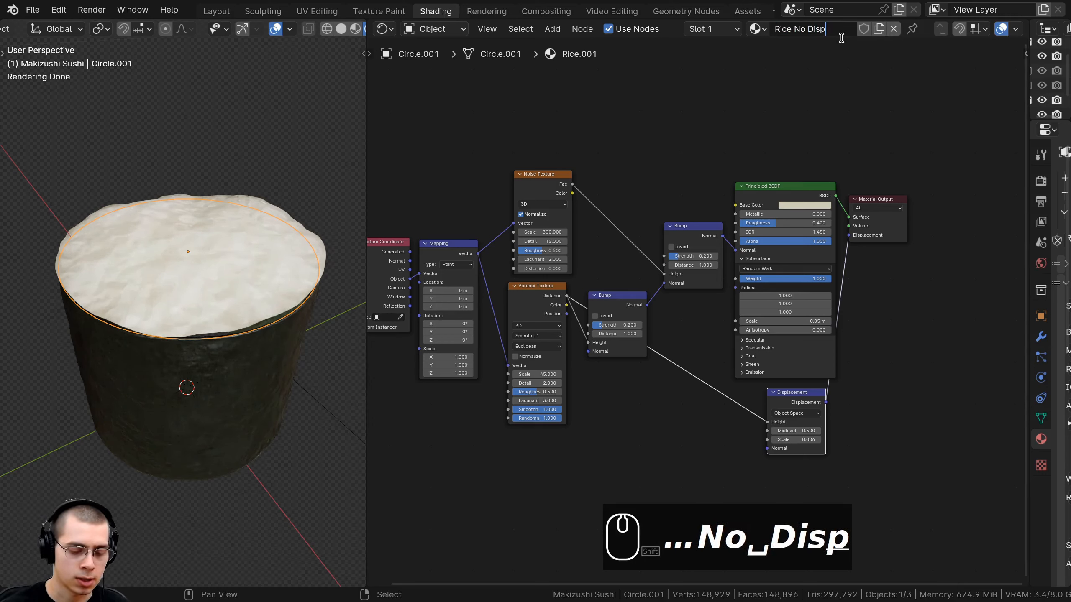
{"action": "key", "text": "Return"}
{"action": "left_click", "coordinate": [842, 33]}
{"action": "type", "text": "ment"}
{"action": "key", "text": "Return"}
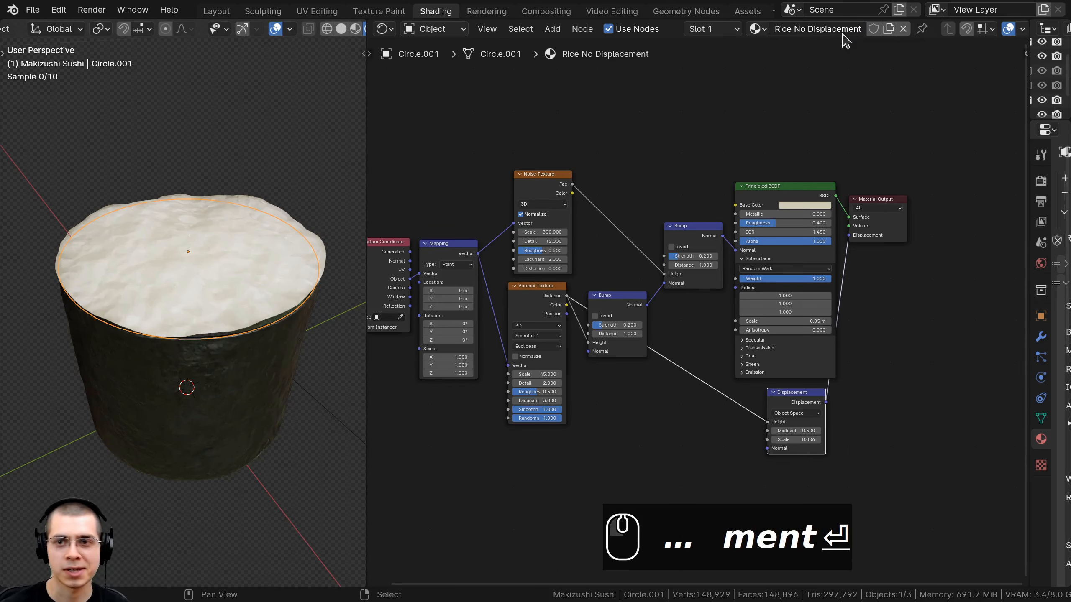
- Examine the Displacement node of the cap's material and its effect on the rice surface
{"action": "scroll", "coordinate": [689, 191], "scroll_direction": "up", "scroll_amount": 2}
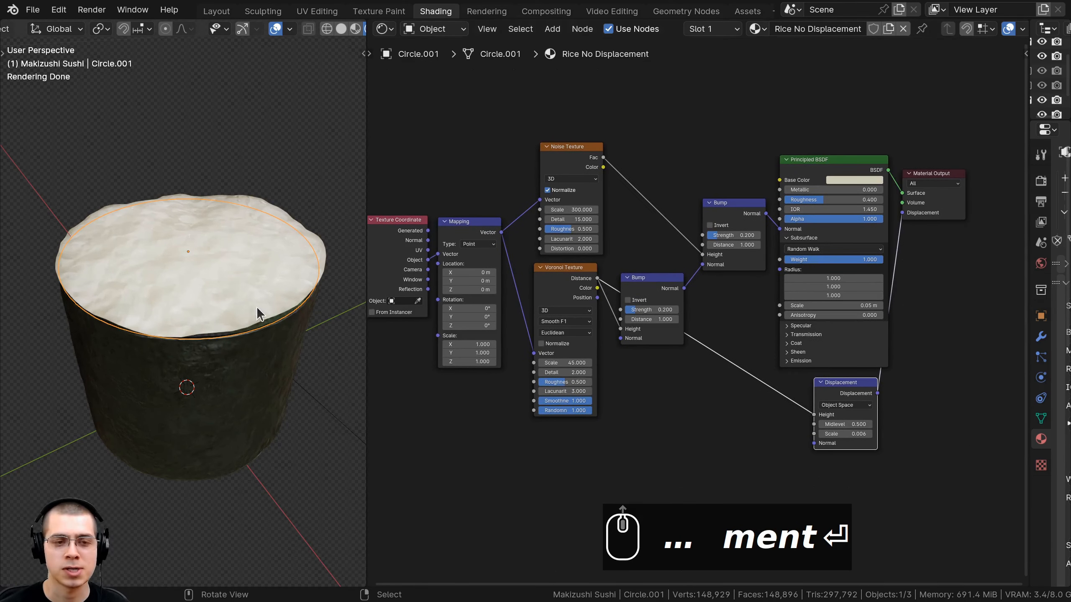
{"action": "middle_click_drag", "start_coordinate": [812, 416], "coordinate": [785, 376]}
{"action": "scroll", "coordinate": [716, 363], "scroll_direction": "up", "scroll_amount": 1}
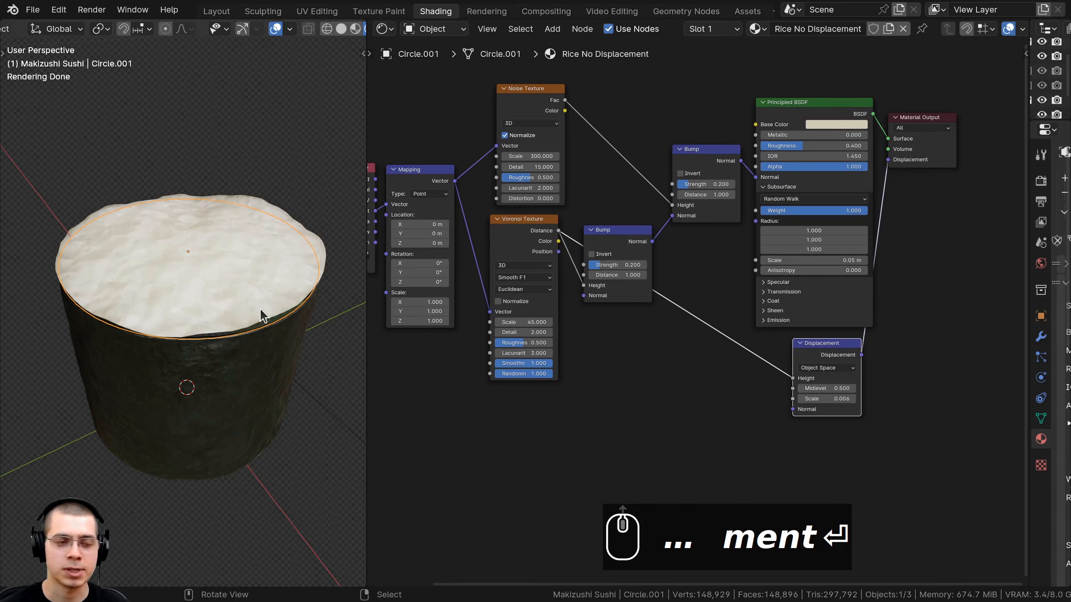
{"action": "middle_click_drag", "start_coordinate": [670, 260], "coordinate": [651, 242]}
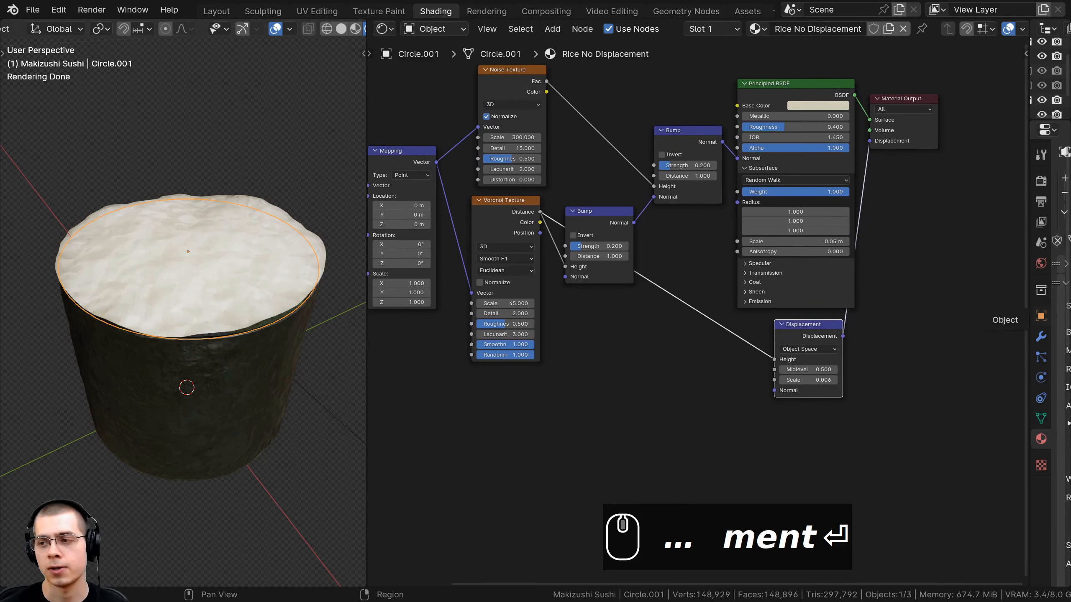
{"action": "left_click_drag", "start_coordinate": [650, 248], "coordinate": [648, 248]}
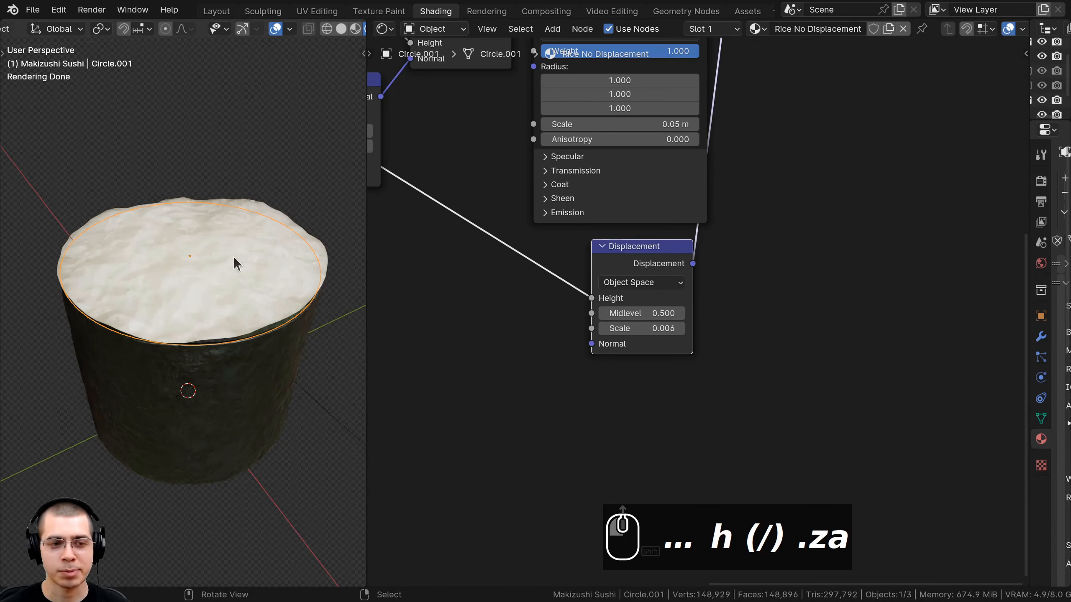
{"action": "scroll", "coordinate": [233, 256], "scroll_direction": "up", "scroll_amount": 2}
{"action": "middle_click_drag", "start_coordinate": [234, 257], "coordinate": [234, 234]}
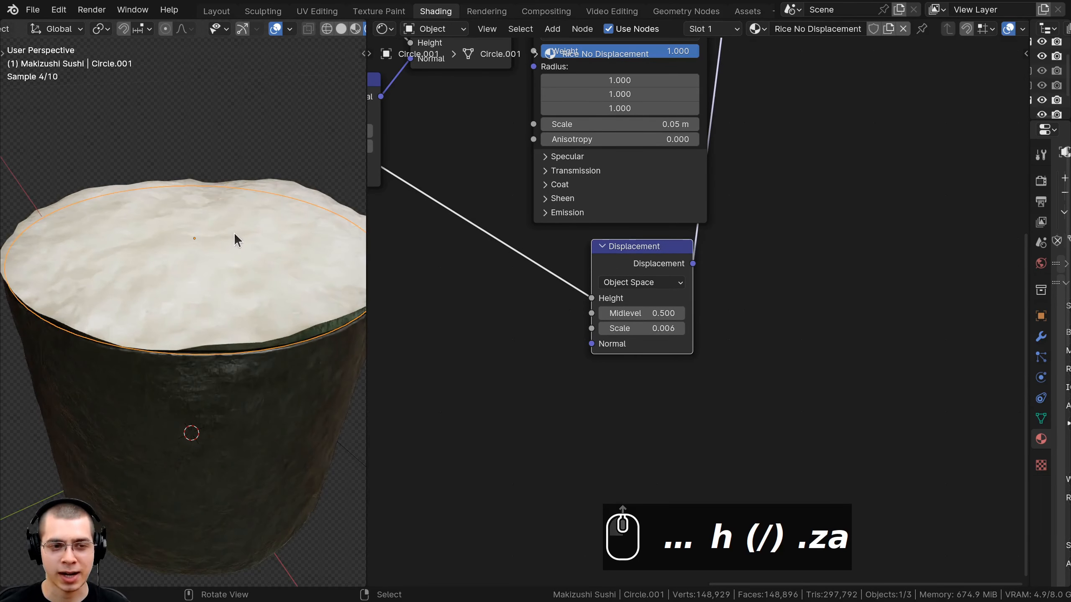
{"action": "key", "text": "g"}
{"action": "left_click", "coordinate": [650, 268]}
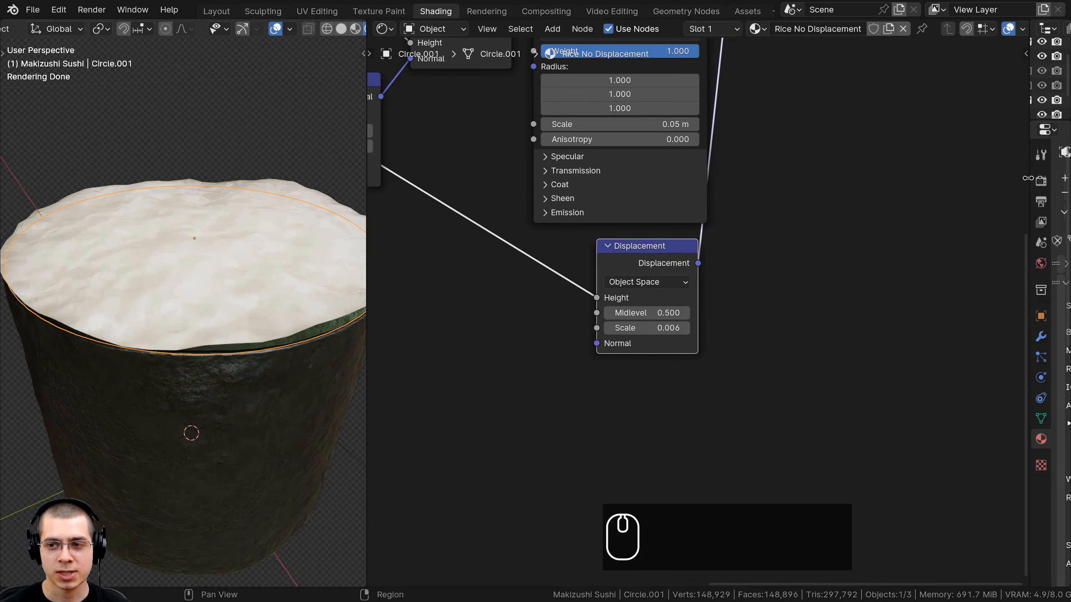
- Set the surface displacement method of the Rice No Displacement material to Bump Only
{"action": "left_click_drag", "start_coordinate": [1027, 179], "coordinate": [911, 181]}
{"action": "scroll", "coordinate": [965, 331], "scroll_direction": "down", "scroll_amount": 10}
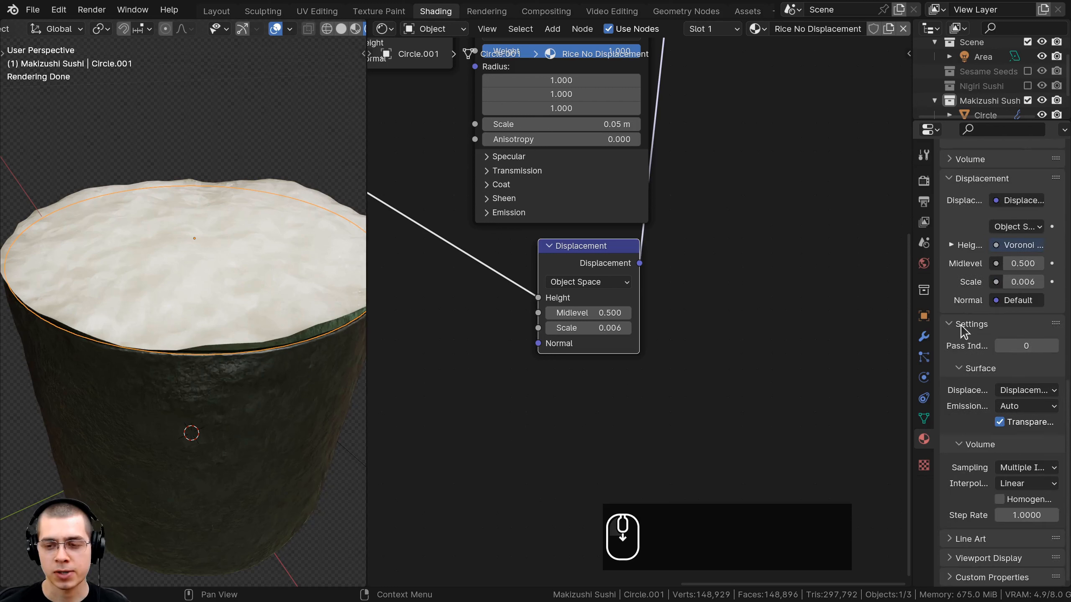
{"action": "left_click_drag", "start_coordinate": [912, 198], "coordinate": [845, 198]}
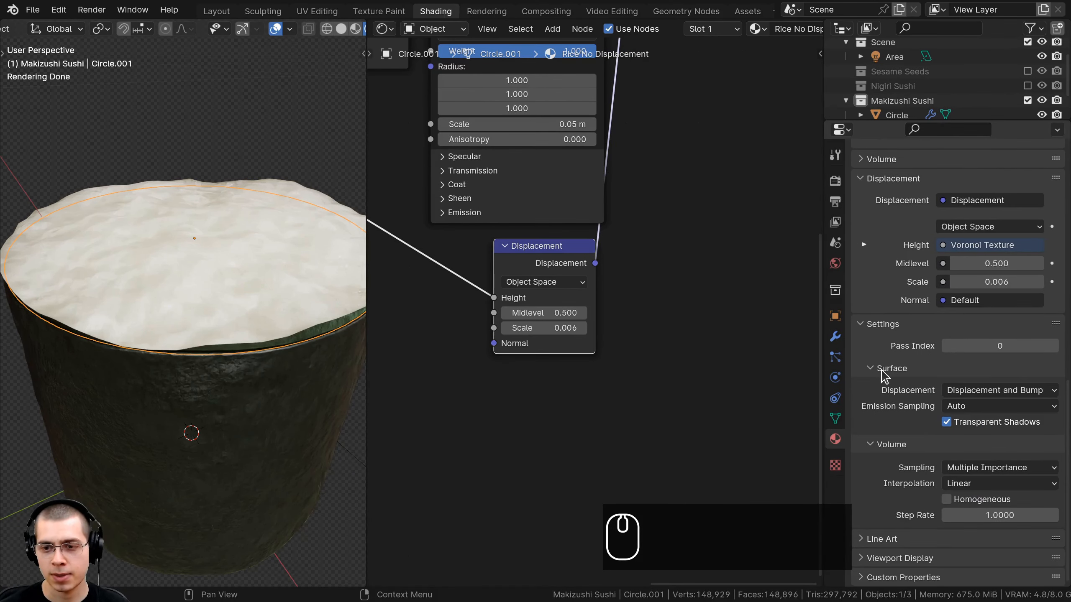
{"action": "left_click", "coordinate": [995, 398]}
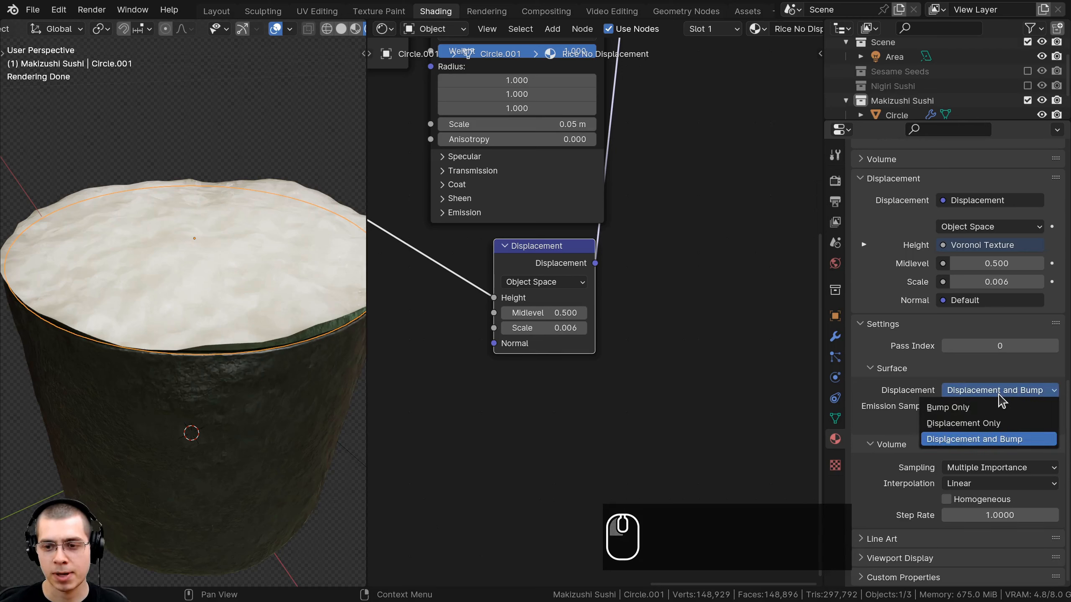
{"action": "left_click", "coordinate": [948, 407]}
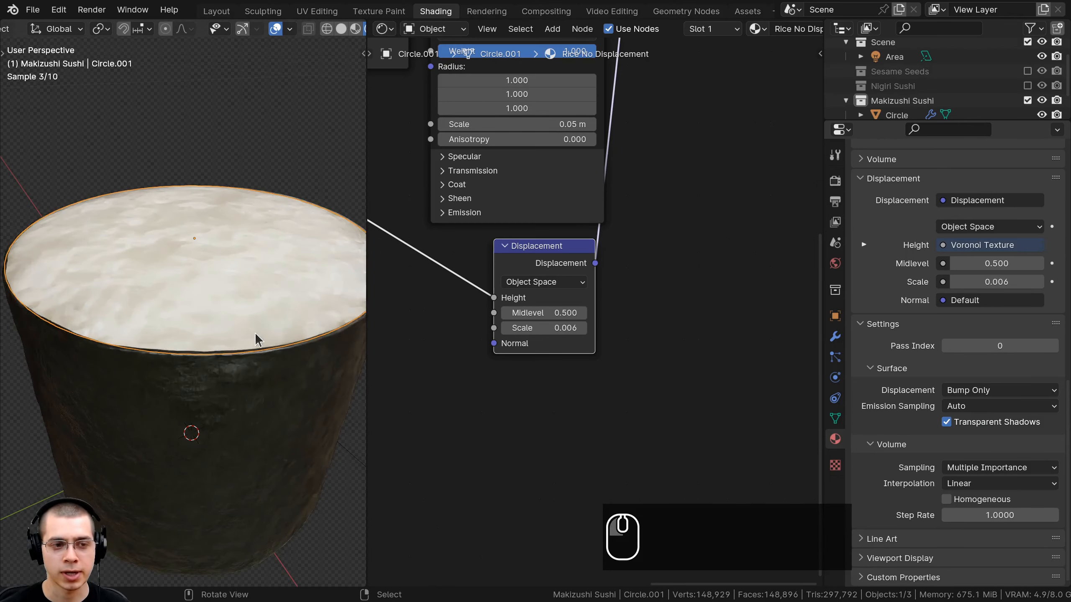
- Inspect the bump-only rice cap and its fit inside the seaweed wrap from different angles and distances
{"action": "mouse_move", "coordinate": [536, 328]}
{"action": "left_mouse_down"}
{"action": "mouse_move", "coordinate": [598, 328]}
{"action": "mouse_move", "coordinate": [532, 328]}
{"action": "left_mouse_up"}
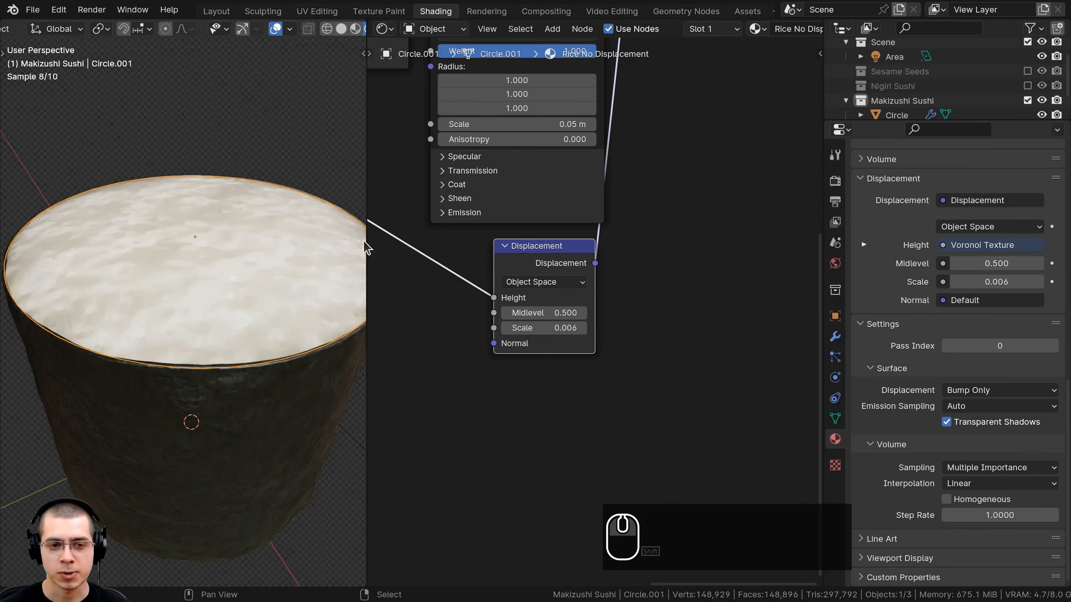
{"action": "middle_click_drag", "start_coordinate": [366, 247], "coordinate": [200, 316]}
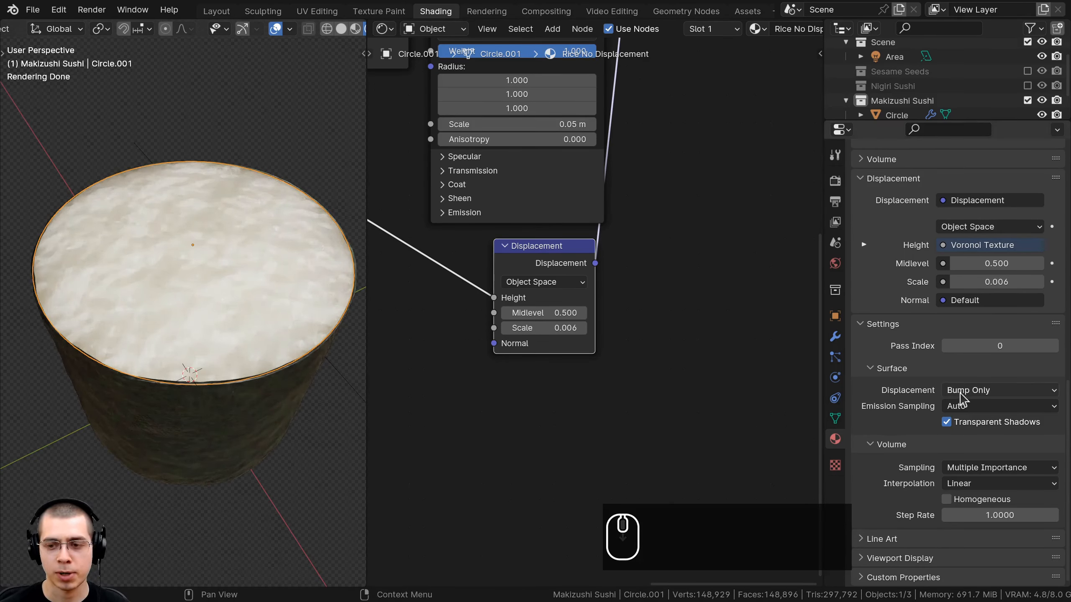
{"action": "left_click_drag", "start_coordinate": [823, 272], "coordinate": [1063, 272]}
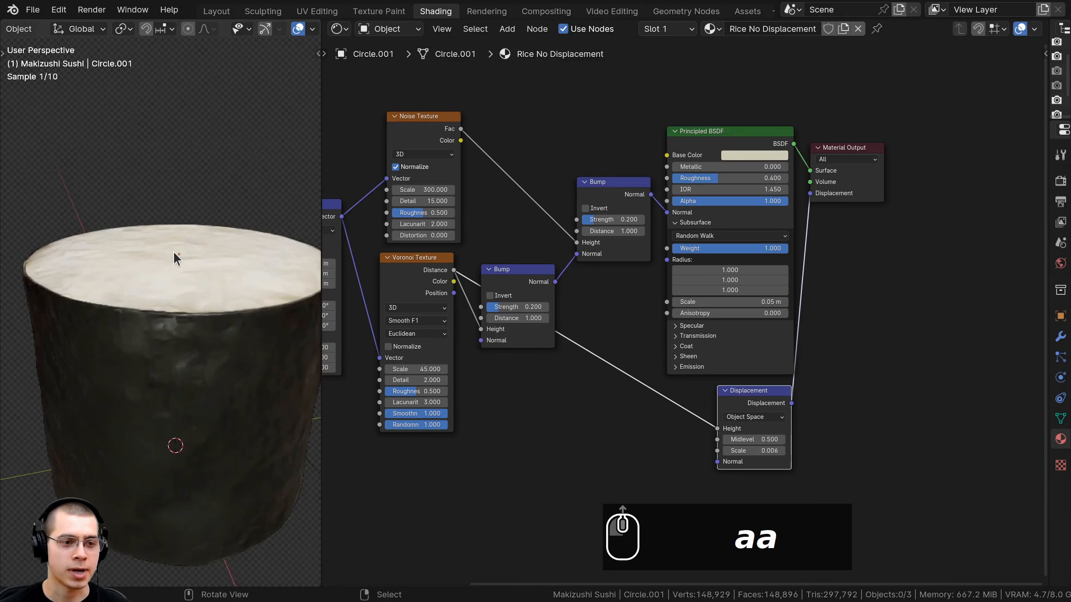
{"action": "middle_click_drag", "start_coordinate": [179, 251], "coordinate": [362, 367]}
{"action": "scroll", "coordinate": [238, 264], "scroll_direction": "down", "scroll_amount": 2}
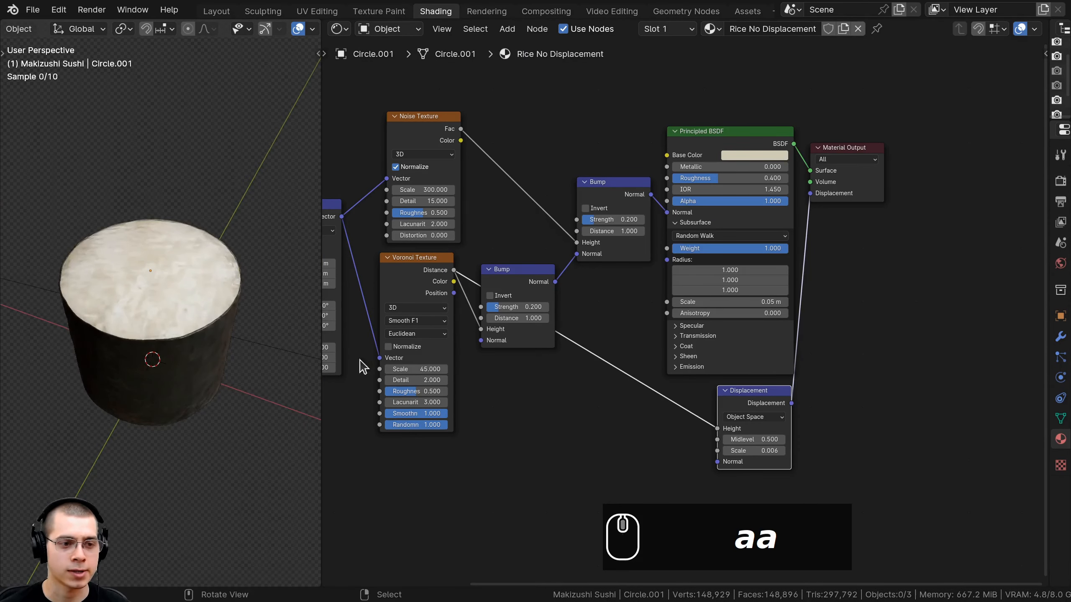
{"action": "scroll", "coordinate": [512, 342], "scroll_direction": "up", "scroll_amount": 1}
{"action": "scroll", "coordinate": [101, 235], "scroll_direction": "up", "scroll_amount": 2}
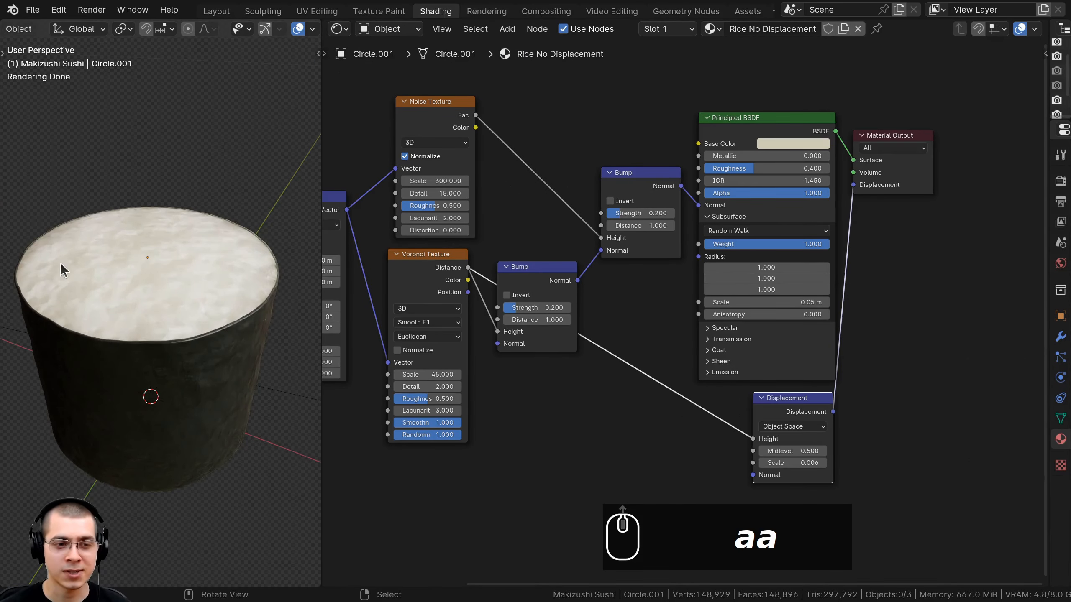
{"action": "scroll", "coordinate": [119, 295], "scroll_direction": "up", "scroll_amount": 1}
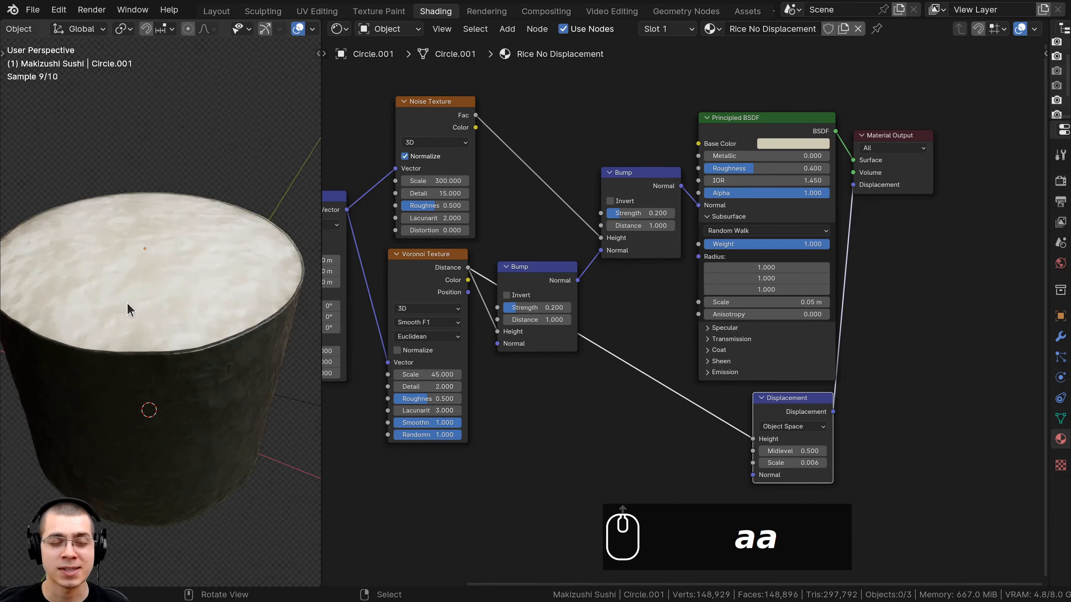
- Set the strength of both Bump nodes in the Rice No Displacement material to 0.3
{"action": "scroll", "coordinate": [548, 346], "scroll_direction": "up", "scroll_amount": 3}
{"action": "double_click", "coordinate": [644, 191]}
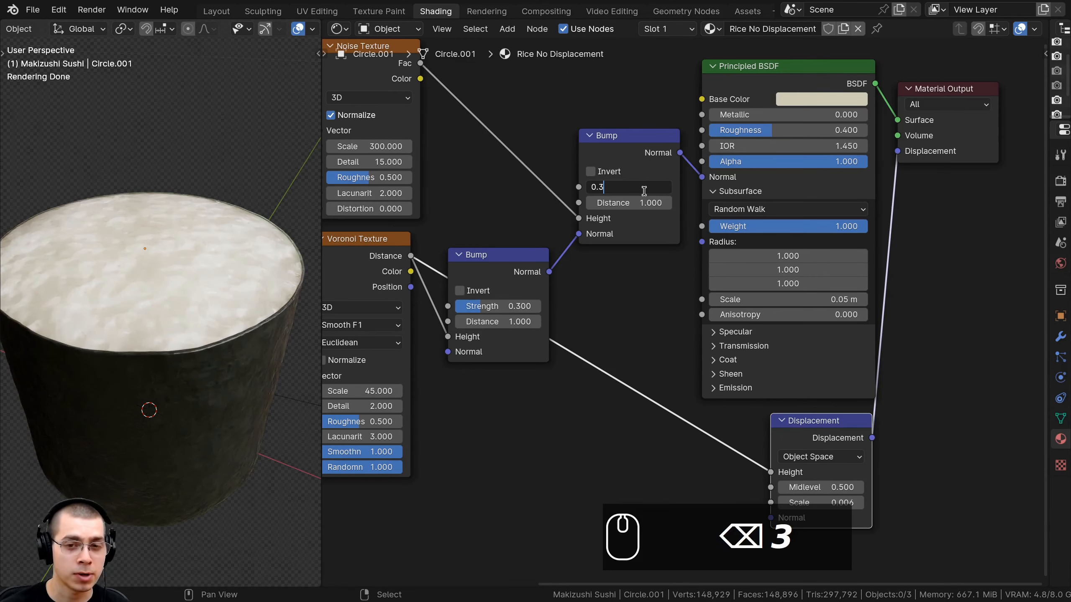
{"action": "type", "text": "3"}
{"action": "key", "text": "Return"}
{"action": "scroll", "coordinate": [624, 194], "scroll_direction": "up", "scroll_amount": 2}
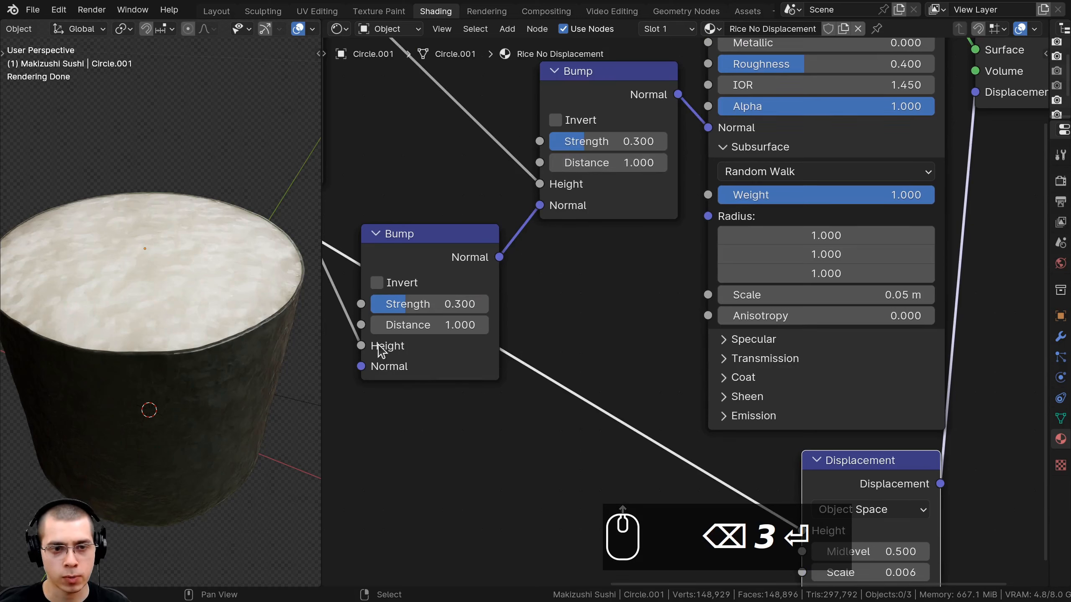
{"action": "scroll", "coordinate": [150, 294], "scroll_direction": "down", "scroll_amount": 2}
{"action": "left_click_drag", "start_coordinate": [447, 305], "coordinate": [498, 304]}
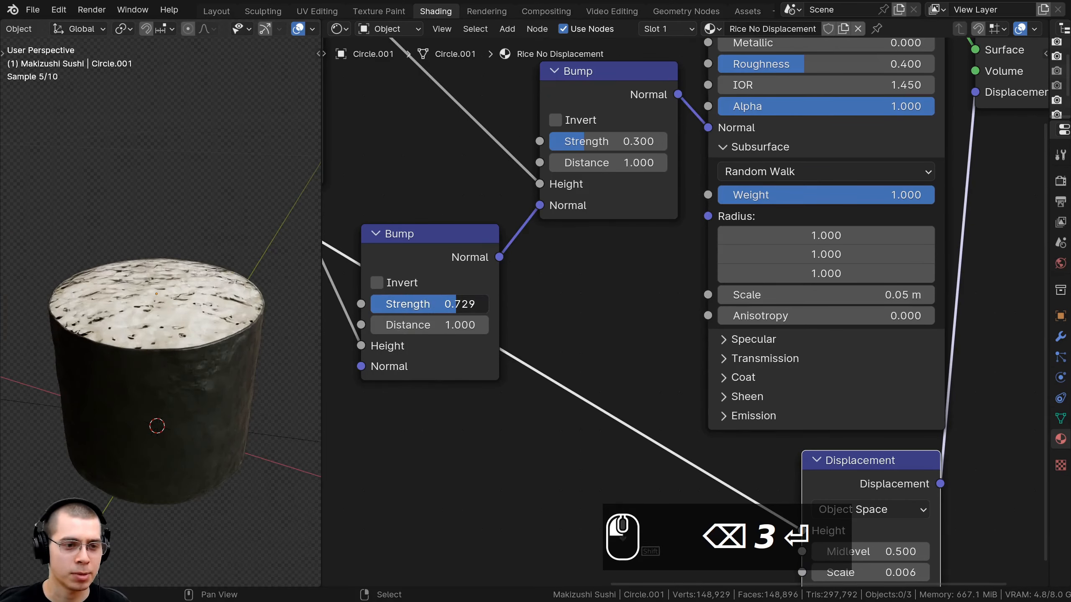
{"action": "right_click", "coordinate": [497, 304]}
- Inspect the bumpier rice cap and the hollow underside of the seaweed wrap from several angles
{"action": "middle_click_drag", "start_coordinate": [168, 329], "coordinate": [173, 406]}
{"action": "scroll", "coordinate": [122, 233], "scroll_direction": "up", "scroll_amount": 3}
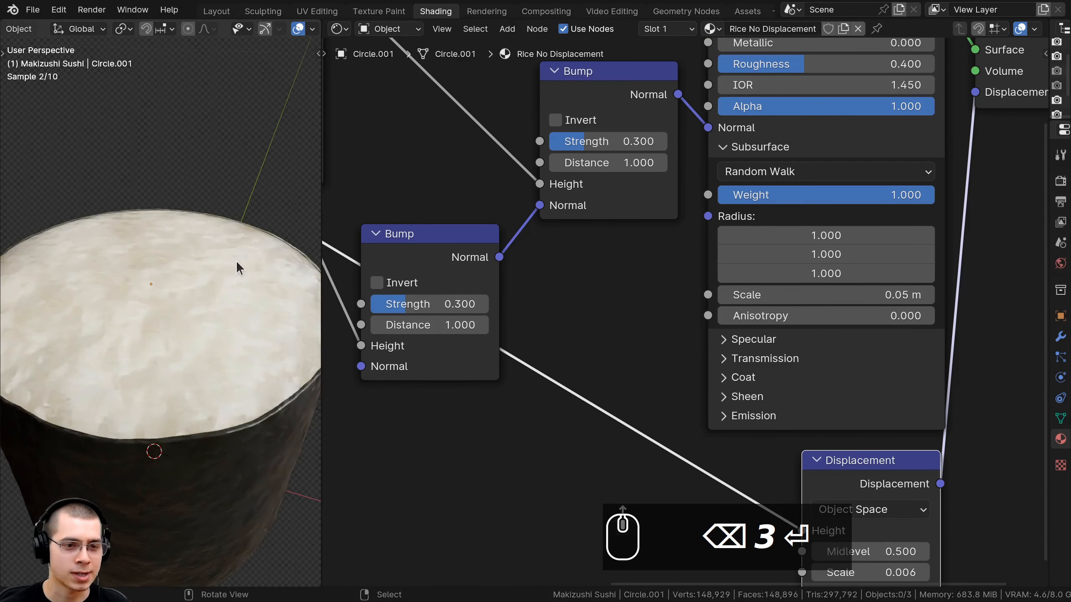
{"action": "scroll", "coordinate": [190, 262], "scroll_direction": "down", "scroll_amount": 3}
{"action": "scroll", "coordinate": [694, 291], "scroll_direction": "down", "scroll_amount": 2}
{"action": "middle_click_drag", "start_coordinate": [568, 244], "coordinate": [600, 258]}
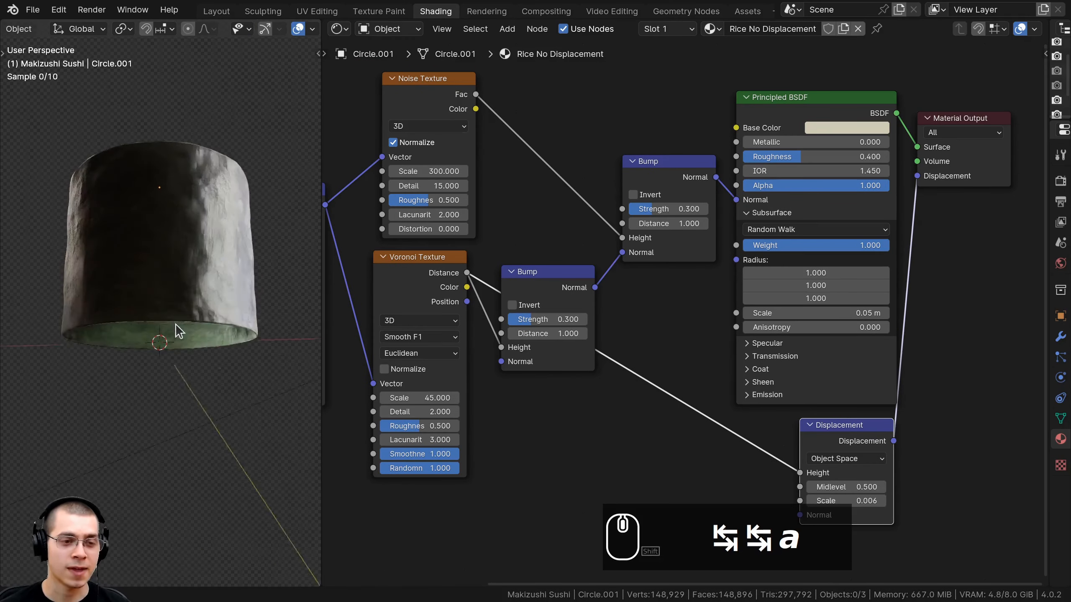
{"action": "middle_click_drag", "start_coordinate": [175, 324], "coordinate": [183, 267]}
{"action": "middle_click_drag", "start_coordinate": [178, 246], "coordinate": [125, 226]}
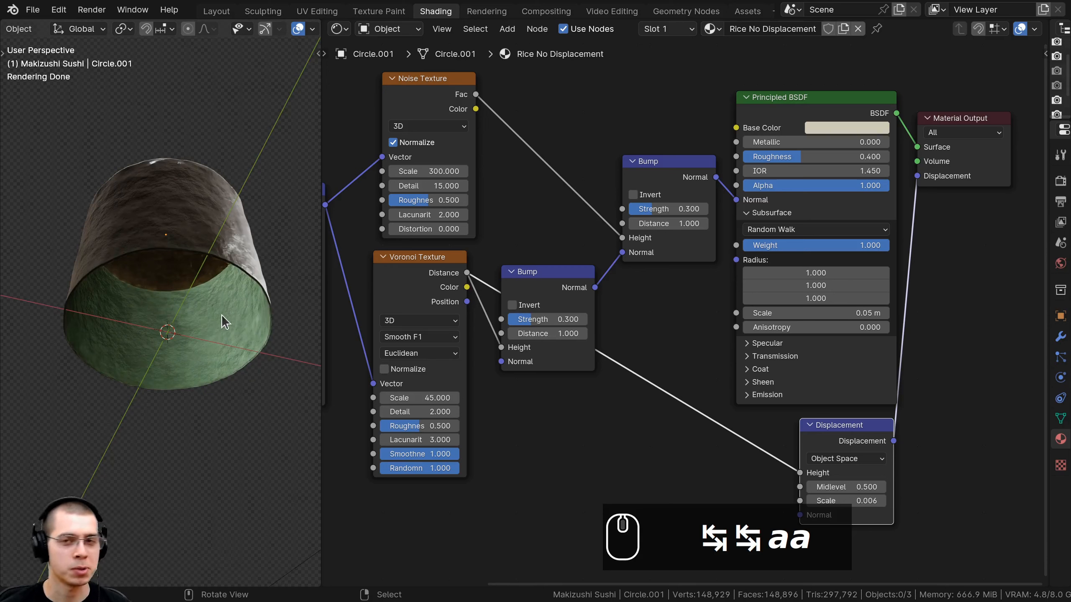
{"action": "middle_click_drag", "start_coordinate": [115, 340], "coordinate": [175, 355]}
{"action": "left_click", "coordinate": [134, 252]}
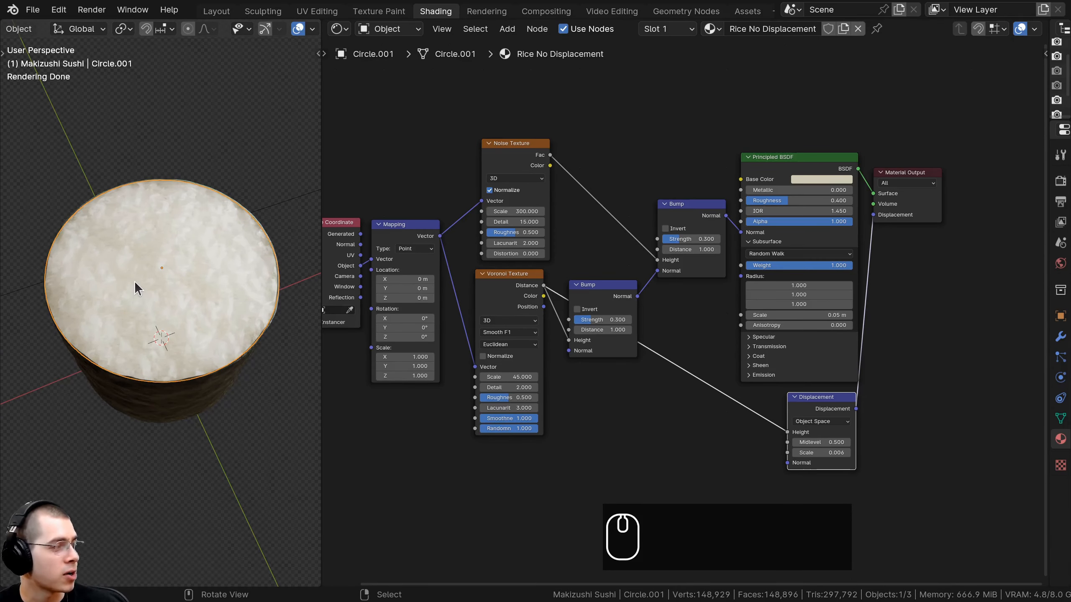
{"action": "middle_click_drag", "start_coordinate": [246, 245], "coordinate": [188, 251]}
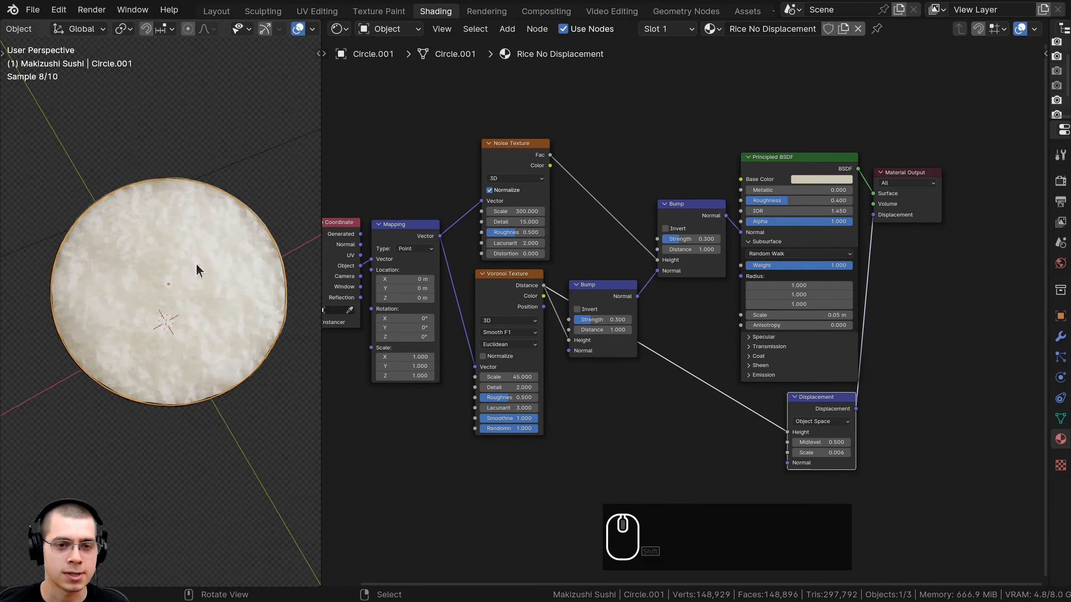
- In the Layout workspace, add a cube and scale it down to a small block inside the sushi roll
{"action": "left_click", "coordinate": [216, 12]}
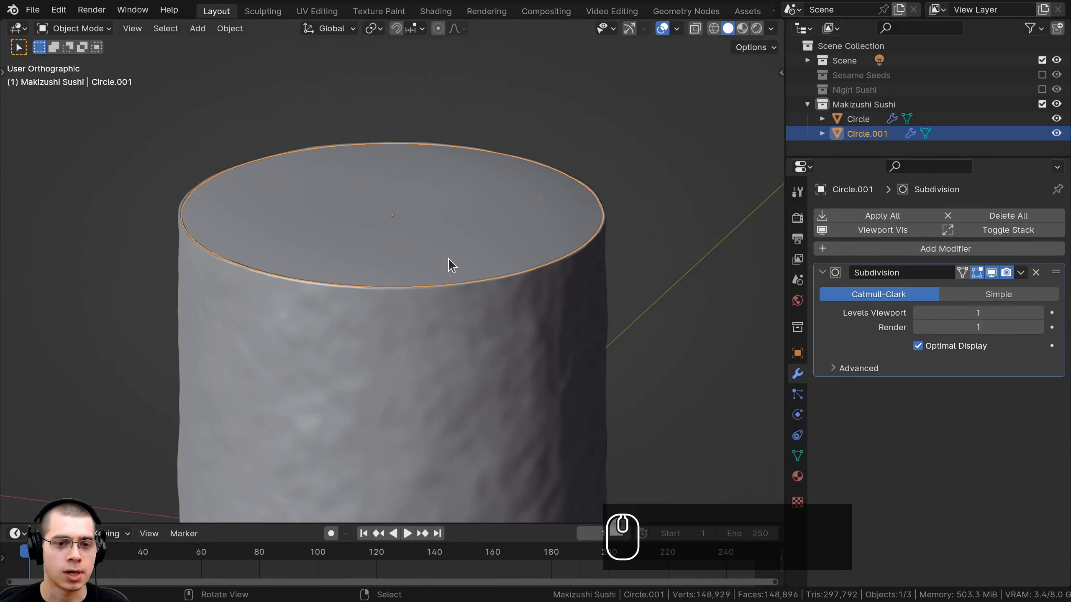
{"action": "middle_click_drag", "start_coordinate": [449, 257], "coordinate": [468, 315]}
{"action": "key", "text": "shift+a"}
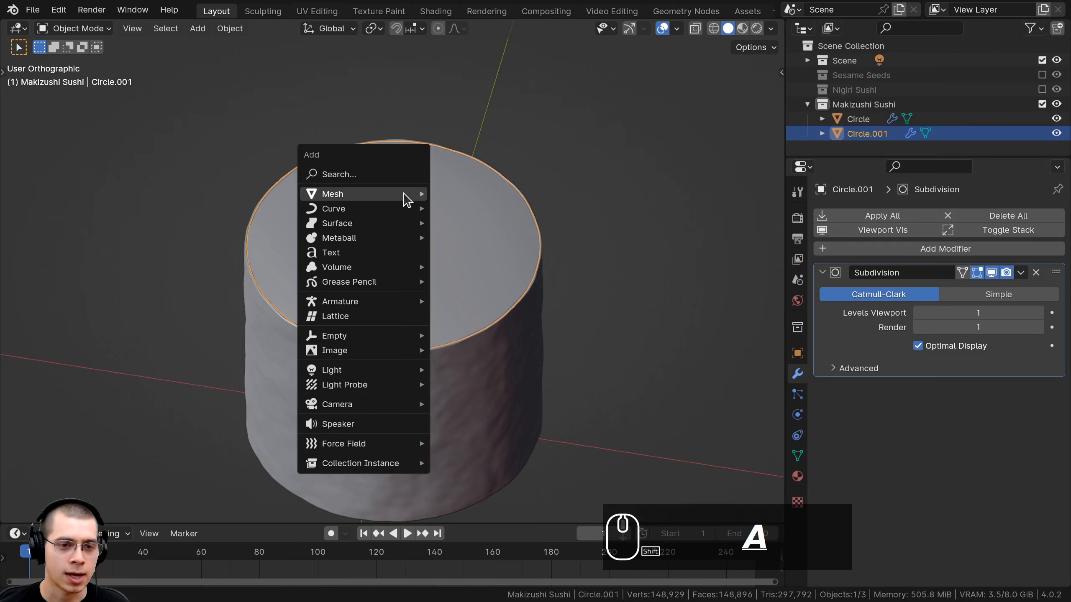
{"action": "mouse_move", "coordinate": [405, 198]}
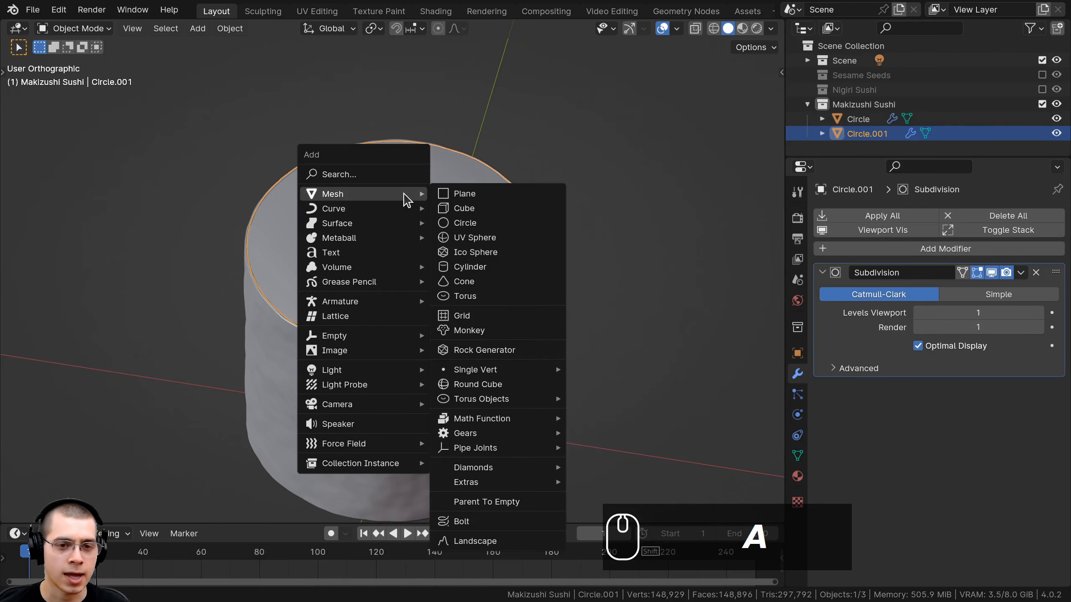
{"action": "left_click", "coordinate": [464, 208]}
{"action": "key", "text": "s"}
{"action": "key", "text": "s"}
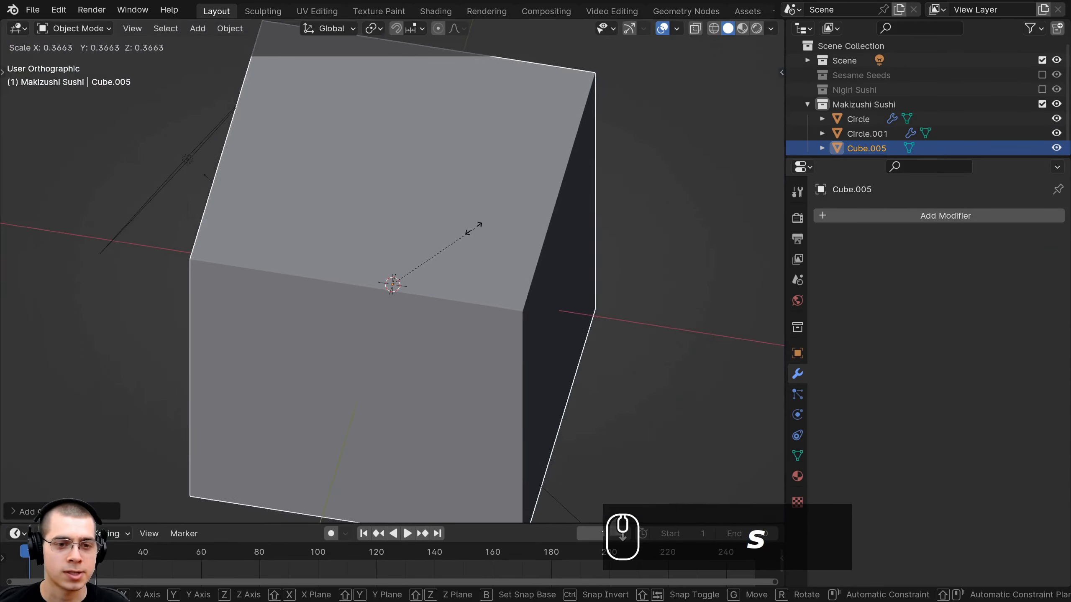
{"action": "key", "text": "s"}
{"action": "left_click", "coordinate": [573, 311]}
{"action": "key", "text": "s"}
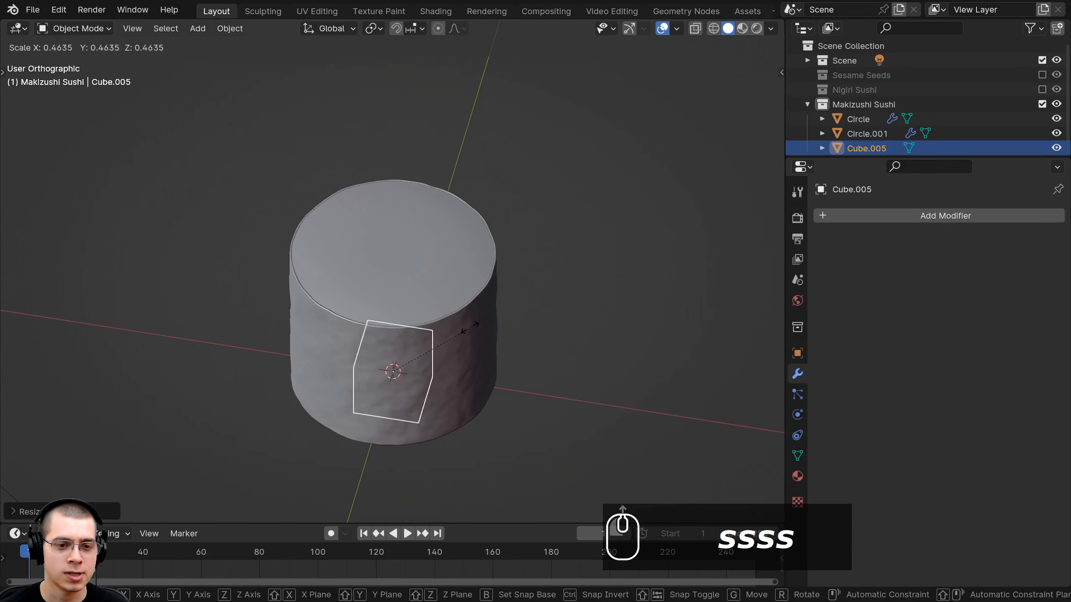
{"action": "left_click", "coordinate": [429, 343]}
- Move the small cube up along Z so it pokes through the centre of the cap, and apply its transform
{"action": "key", "text": "g"}
{"action": "key", "text": "z"}
{"action": "left_click", "coordinate": [424, 212]}
{"action": "scroll", "coordinate": [474, 220], "scroll_direction": "up", "scroll_amount": 2}
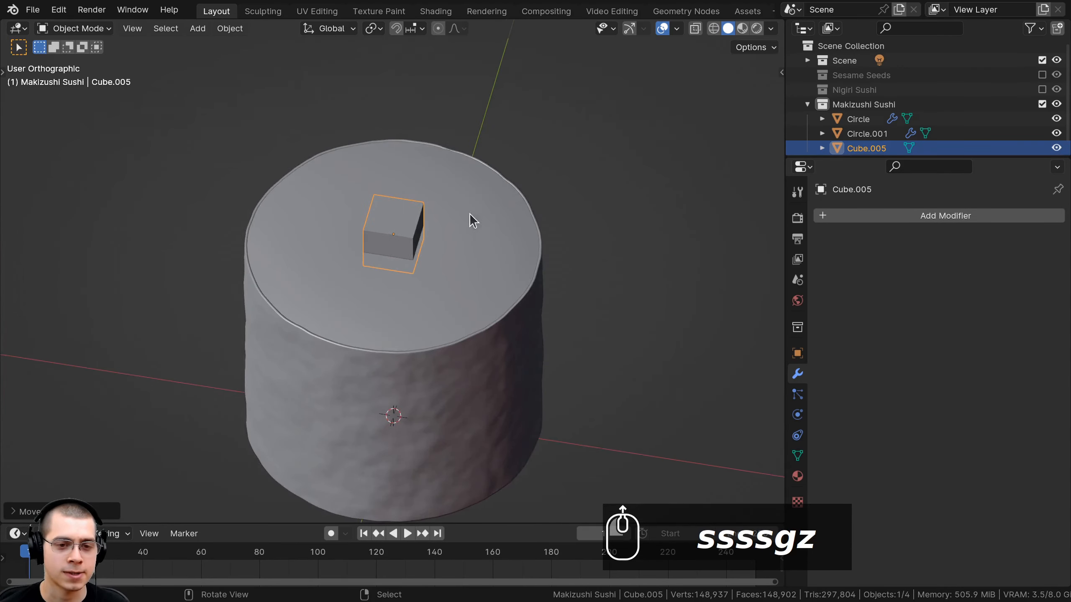
{"action": "key", "text": "ctrl+a"}
{"action": "left_click", "coordinate": [363, 183]}
- Raise the cube about 0.011 m along Z so it floats clear above the rice cap
{"action": "middle_click_drag", "start_coordinate": [363, 183], "coordinate": [379, 216], "text": "shift"}
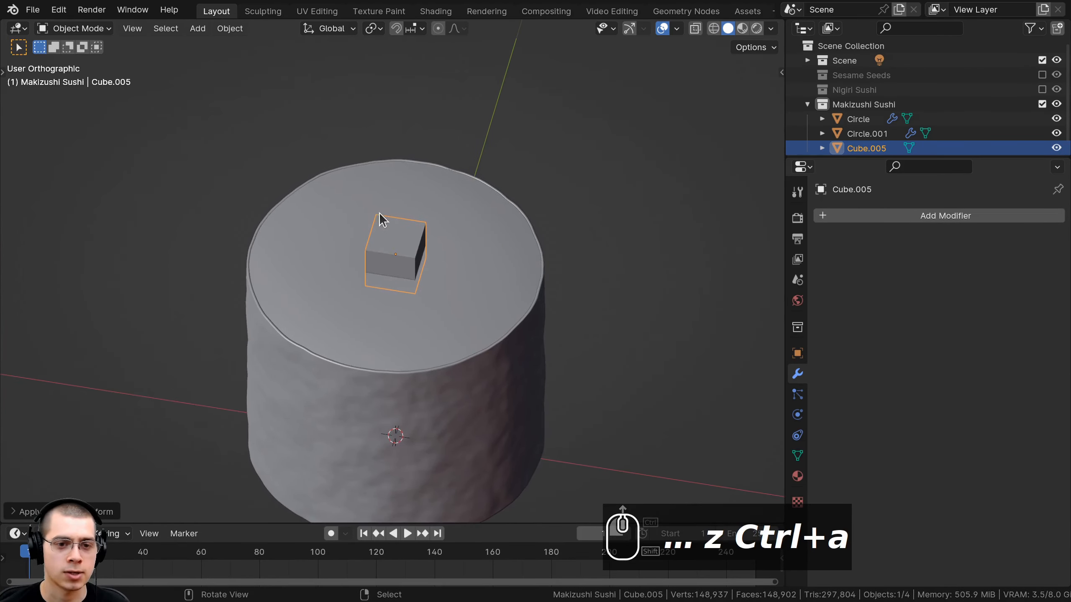
{"action": "middle_click_drag", "start_coordinate": [467, 264], "coordinate": [469, 319], "text": "shift"}
{"action": "scroll", "coordinate": [476, 359], "scroll_direction": "up", "scroll_amount": 2}
{"action": "key", "text": "g"}
{"action": "key", "text": "z"}
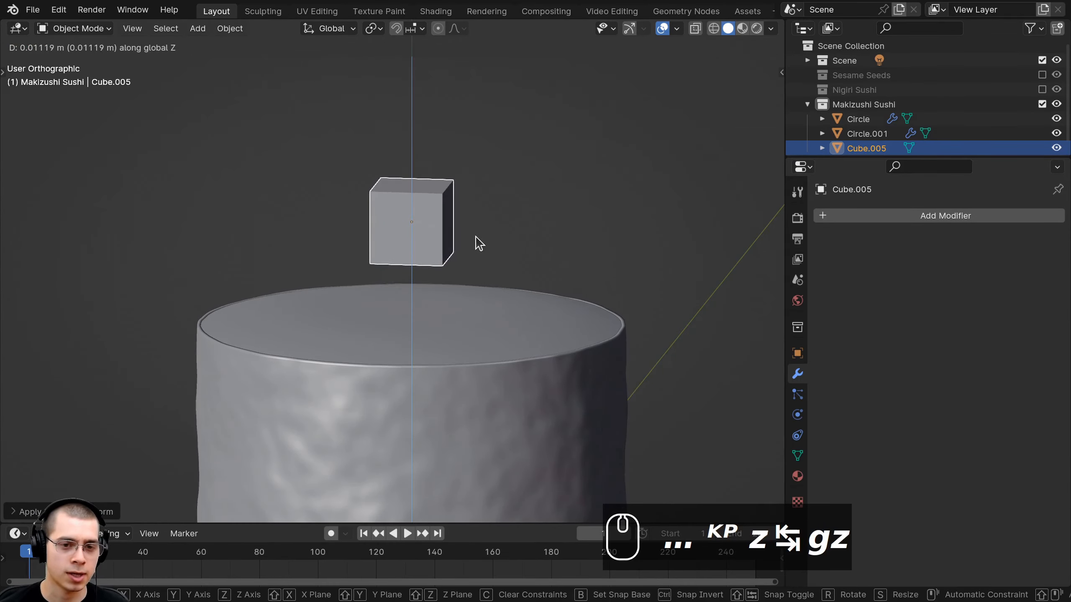
{"action": "left_click", "coordinate": [474, 239]}
- Delete the bottom face of the cube in face select mode
{"action": "middle_click_drag", "start_coordinate": [473, 240], "coordinate": [450, 287]}
{"action": "key", "text": "Tab"}
{"action": "scroll", "coordinate": [438, 274], "scroll_direction": "up", "scroll_amount": 1}
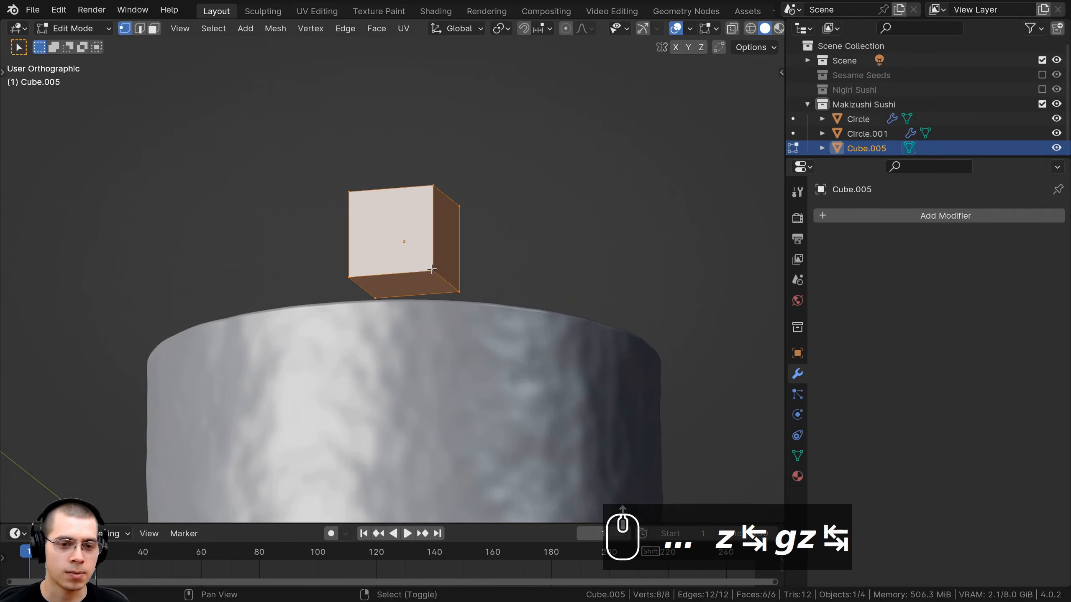
{"action": "middle_click_drag", "start_coordinate": [432, 269], "coordinate": [432, 261], "text": "shift"}
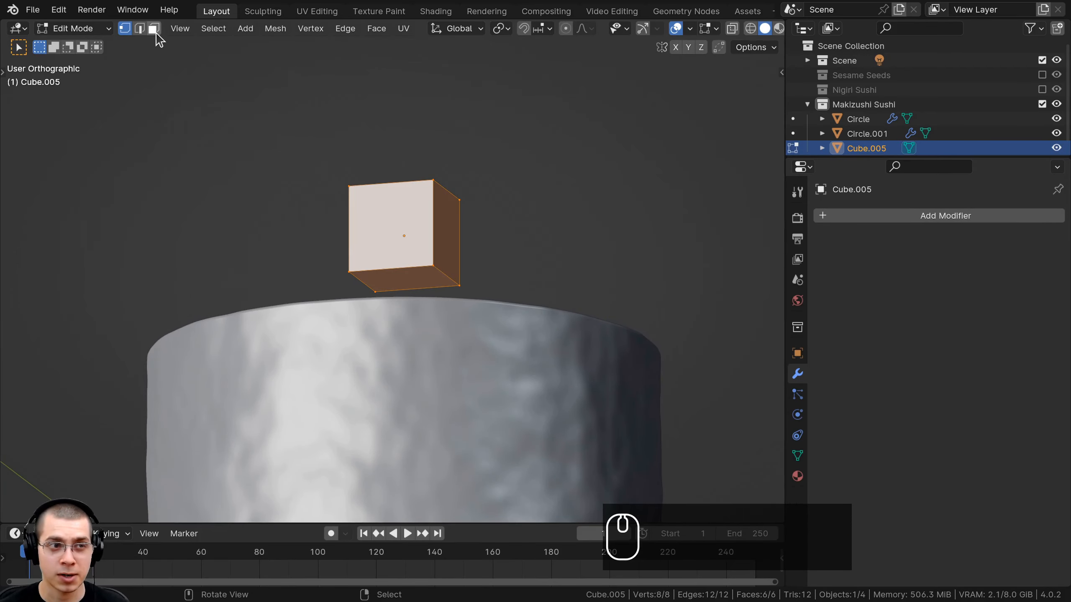
{"action": "left_click", "coordinate": [155, 30]}
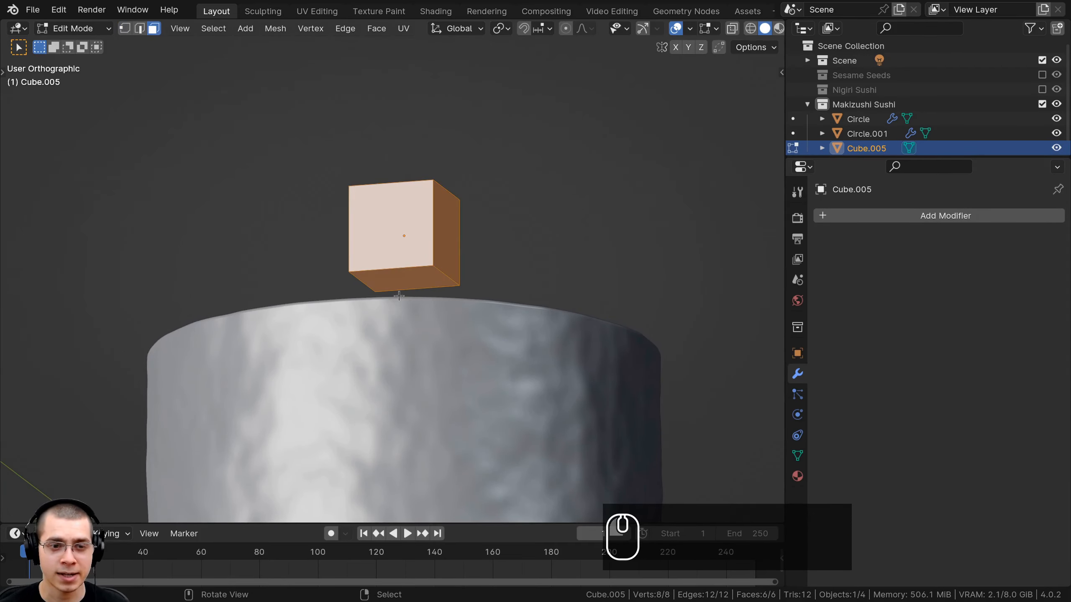
{"action": "left_click", "coordinate": [385, 280]}
{"action": "key", "text": "x"}
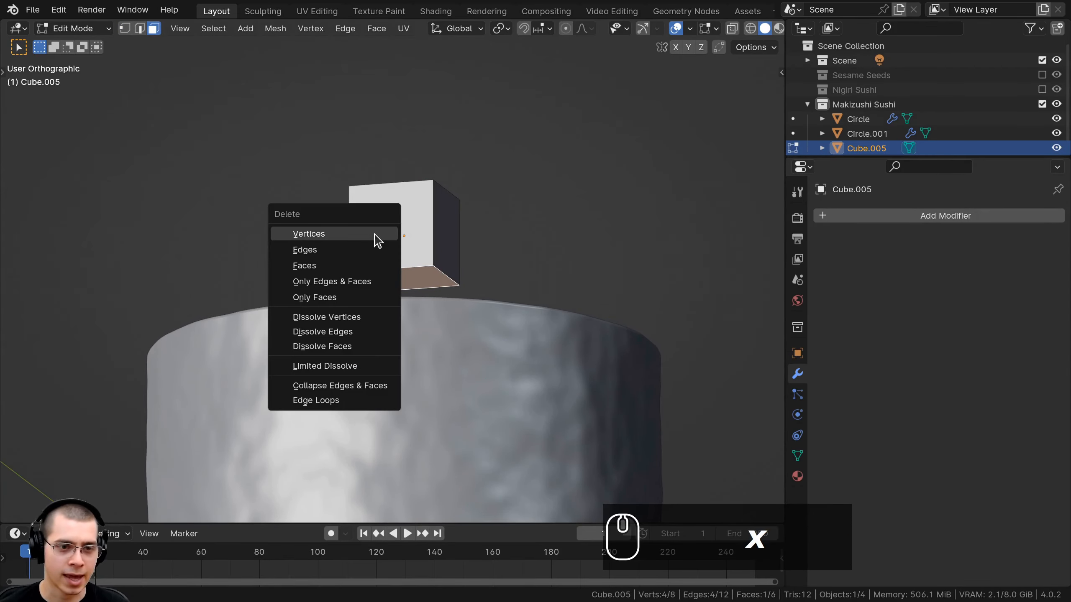
{"action": "left_click", "coordinate": [328, 265]}
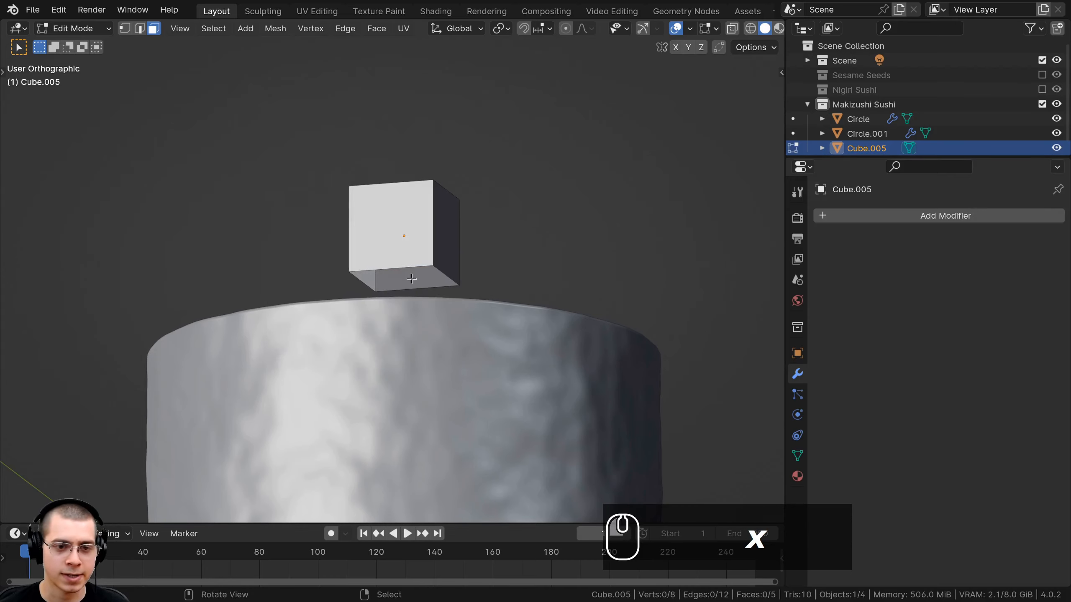
- Stretch the whole open-bottomed cube along Z into a taller block
{"action": "middle_click_drag", "start_coordinate": [396, 279], "coordinate": [396, 266]}
{"action": "key", "text": "a"}
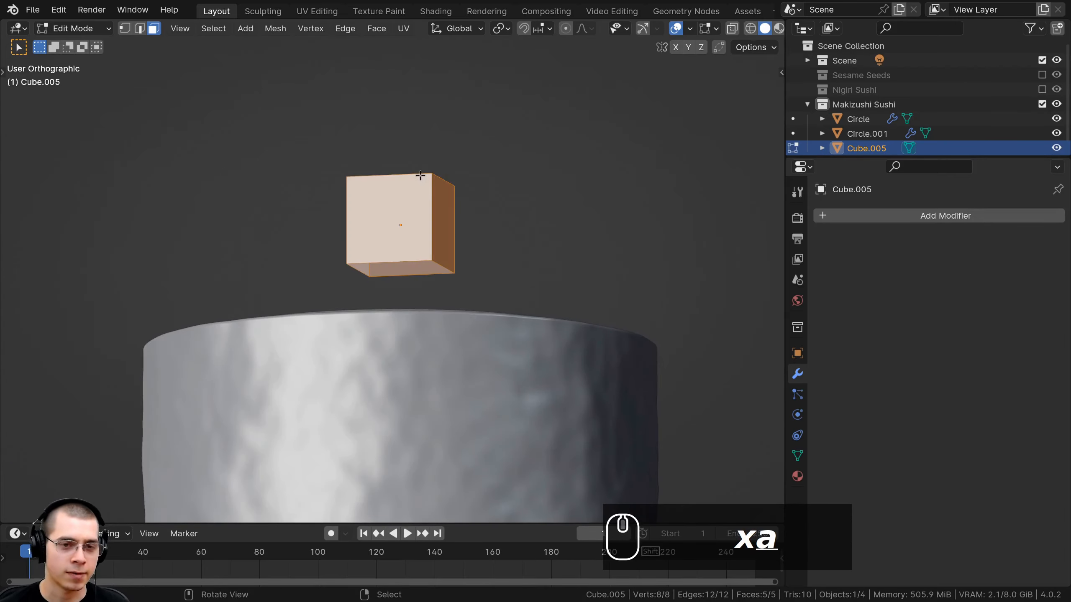
{"action": "key", "text": "s"}
{"action": "key", "text": "z"}
{"action": "left_click", "coordinate": [476, 211]}
{"action": "scroll", "coordinate": [476, 210], "scroll_direction": "down", "scroll_amount": 4}
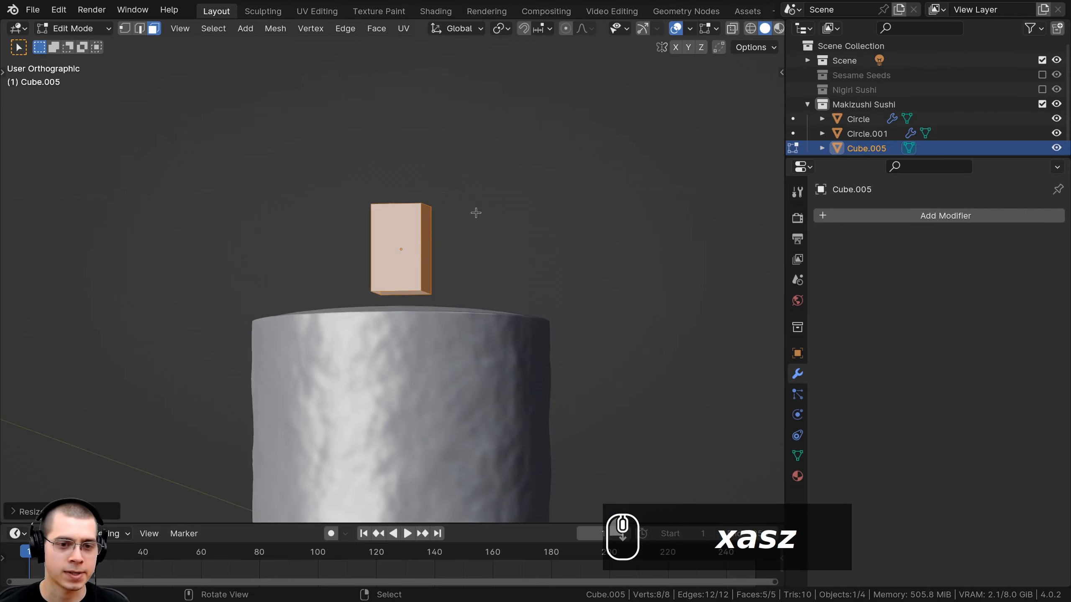
{"action": "key", "text": "s"}
{"action": "key", "text": "z"}
{"action": "left_click", "coordinate": [472, 260]}
- Lower the tall block along Z in Object Mode until only its top sticks out of the rice cap
{"action": "scroll", "coordinate": [472, 260], "scroll_direction": "down", "scroll_amount": 2}
{"action": "scroll", "coordinate": [472, 260], "scroll_direction": "up", "scroll_amount": 5}
{"action": "middle_click_drag", "start_coordinate": [471, 259], "coordinate": [444, 182]}
{"action": "key", "text": "Tab"}
{"action": "key", "text": "g"}
{"action": "key", "text": "z"}
{"action": "left_click", "coordinate": [445, 326]}
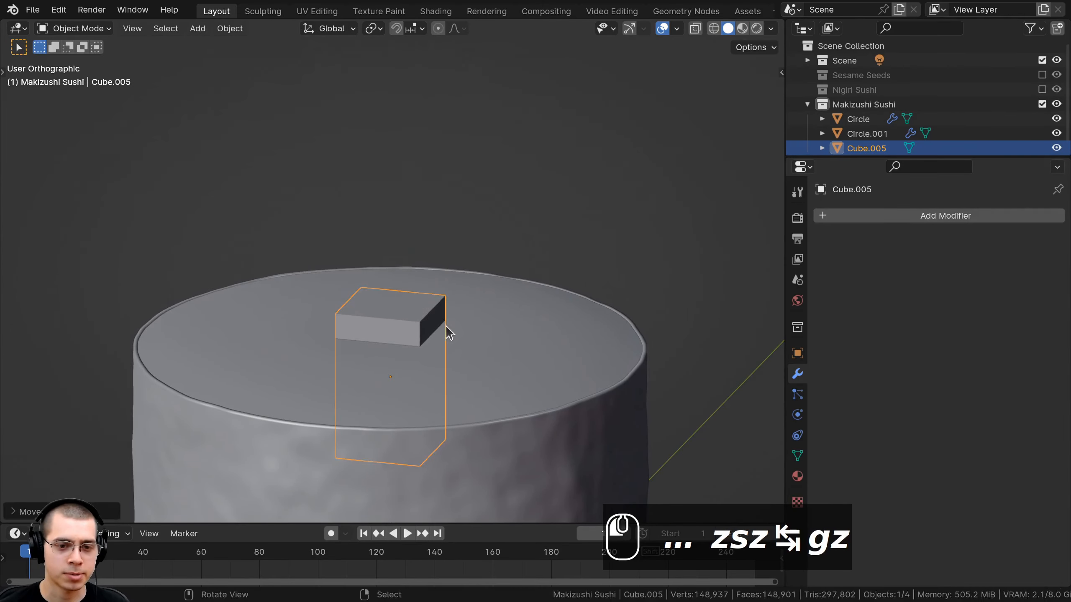
- Add a level 2 Subdivision modifier to the block and shade it smooth
{"action": "scroll", "coordinate": [445, 325], "scroll_direction": "up", "scroll_amount": 3}
{"action": "middle_click_drag", "start_coordinate": [445, 325], "coordinate": [408, 216]}
{"action": "key", "text": "ctrl+2"}
{"action": "key", "text": "w"}
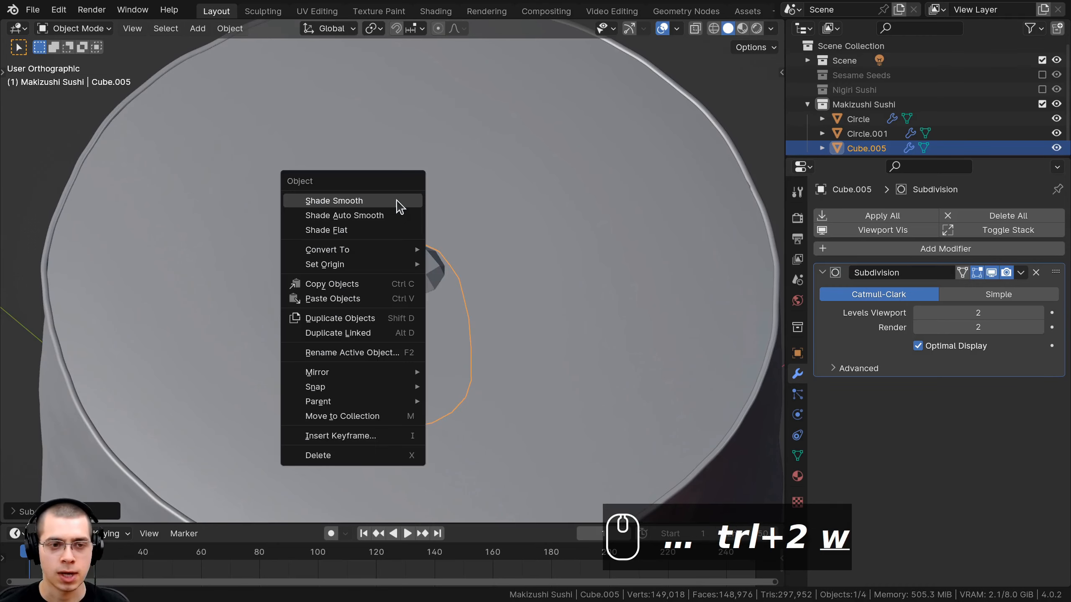
{"action": "left_click", "coordinate": [391, 202]}
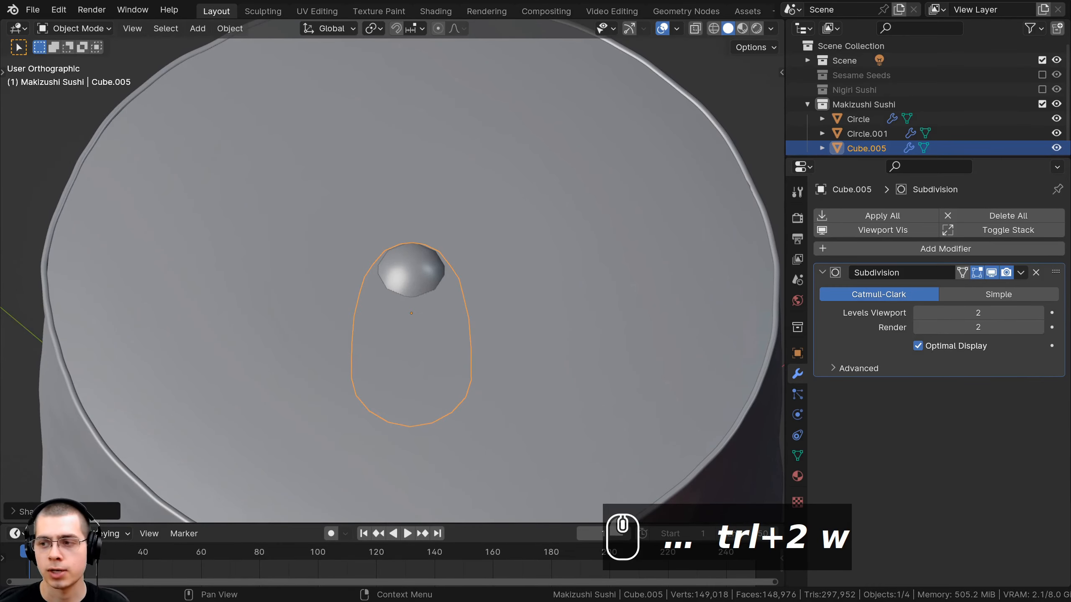
- Add a horizontal loop cut around the block and slide it close to the top face to sharpen the upper edge
{"action": "middle_click_drag", "start_coordinate": [407, 353], "coordinate": [334, 284]}
{"action": "key", "text": "Tab"}
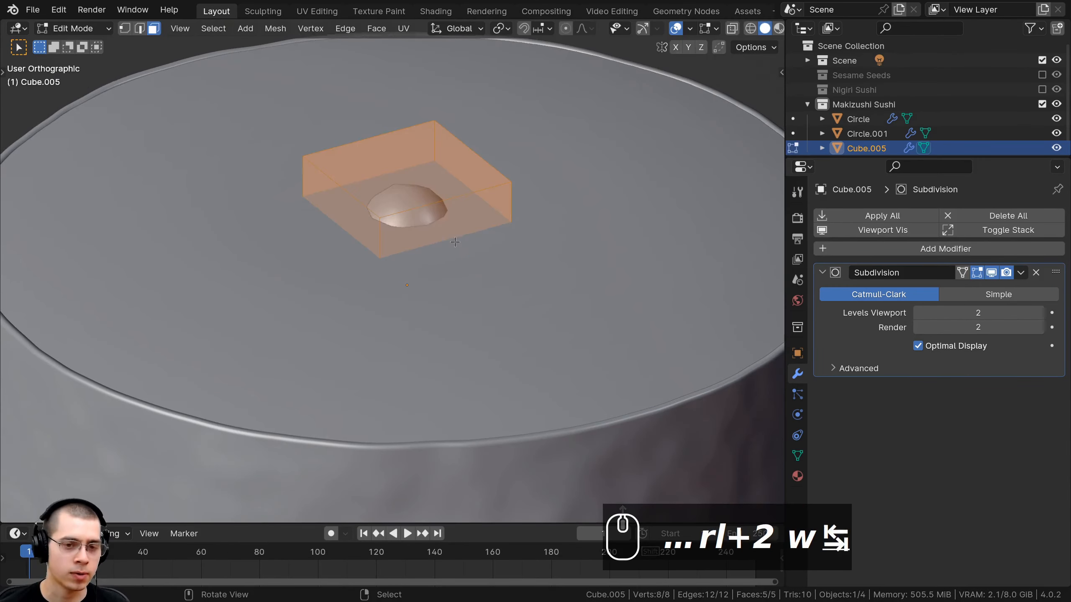
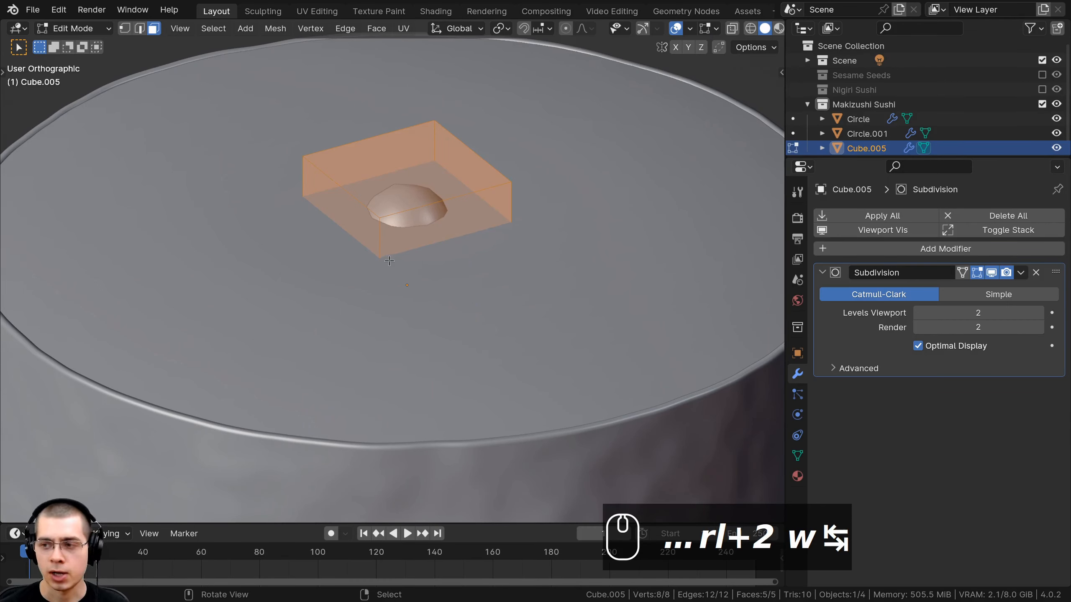
{"action": "key", "text": "ctrl+r"}
{"action": "left_click", "coordinate": [381, 244]}
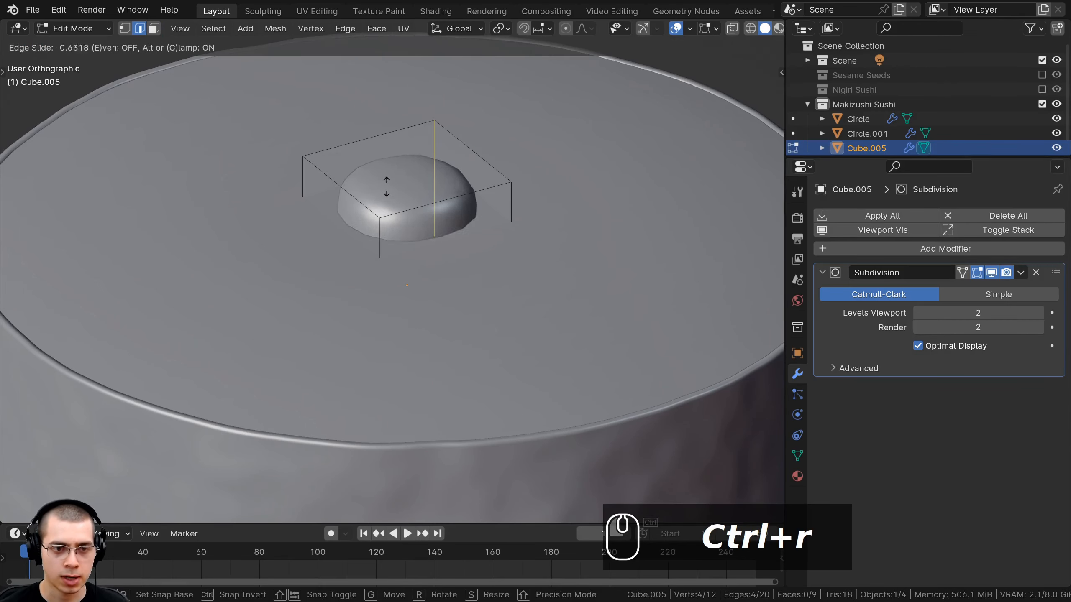
{"action": "left_click", "coordinate": [390, 148]}
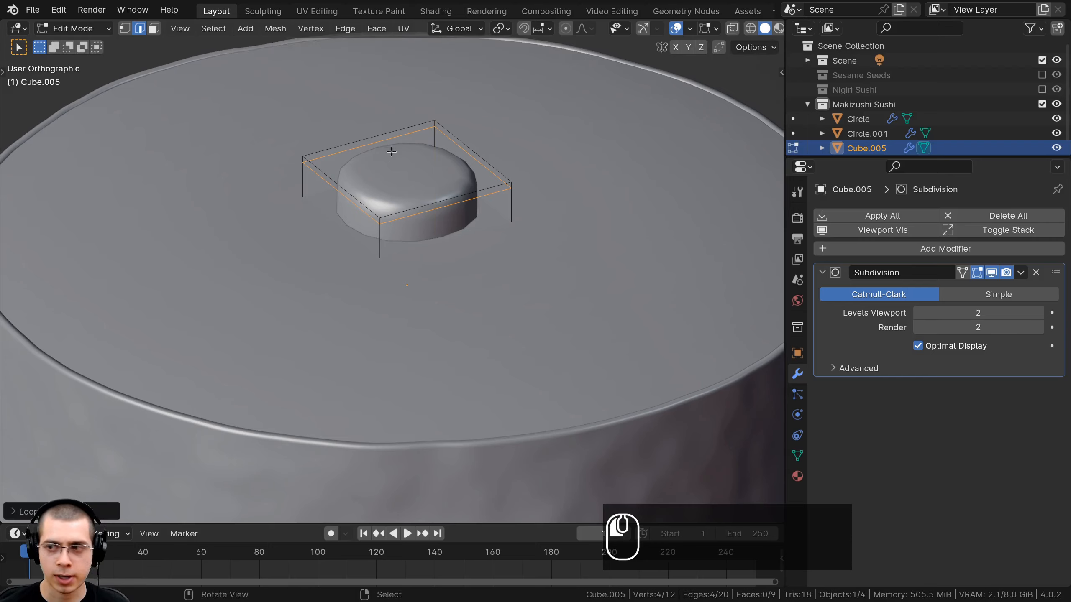
- Scale the whole block mesh along Y to elongate it into an oval piece of filling
{"action": "middle_click_drag", "start_coordinate": [450, 160], "coordinate": [513, 255]}
{"action": "key", "text": "a"}
{"action": "key", "text": "a"}
{"action": "key", "text": "s"}
{"action": "middle_click", "coordinate": [523, 258]}
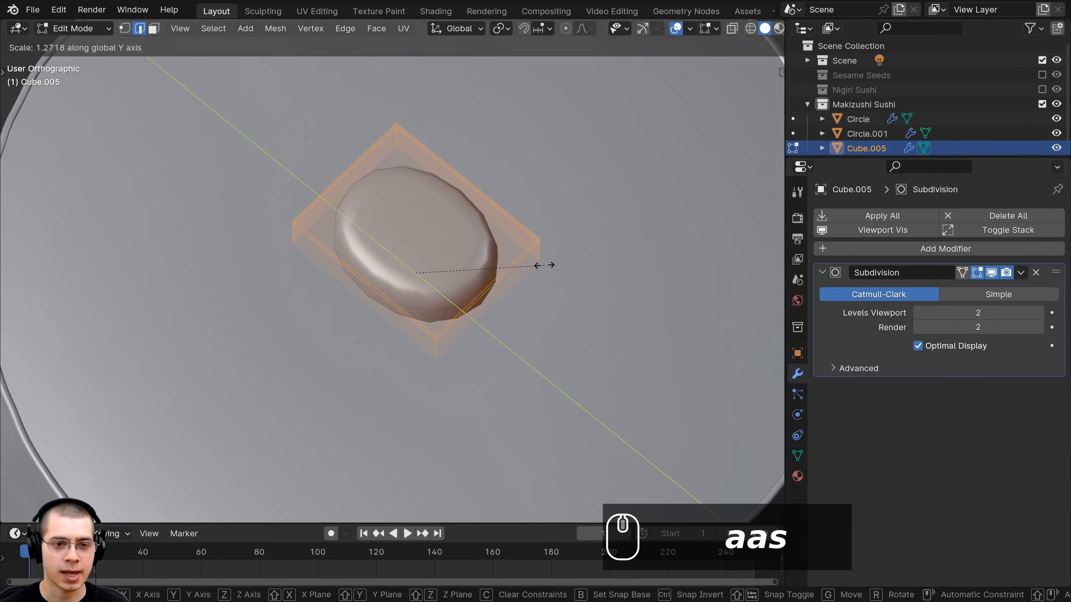
{"action": "left_click", "coordinate": [566, 273]}
{"action": "scroll", "coordinate": [533, 309], "scroll_direction": "down", "scroll_amount": 2}
{"action": "key", "text": "s"}
{"action": "middle_click", "coordinate": [531, 314]}
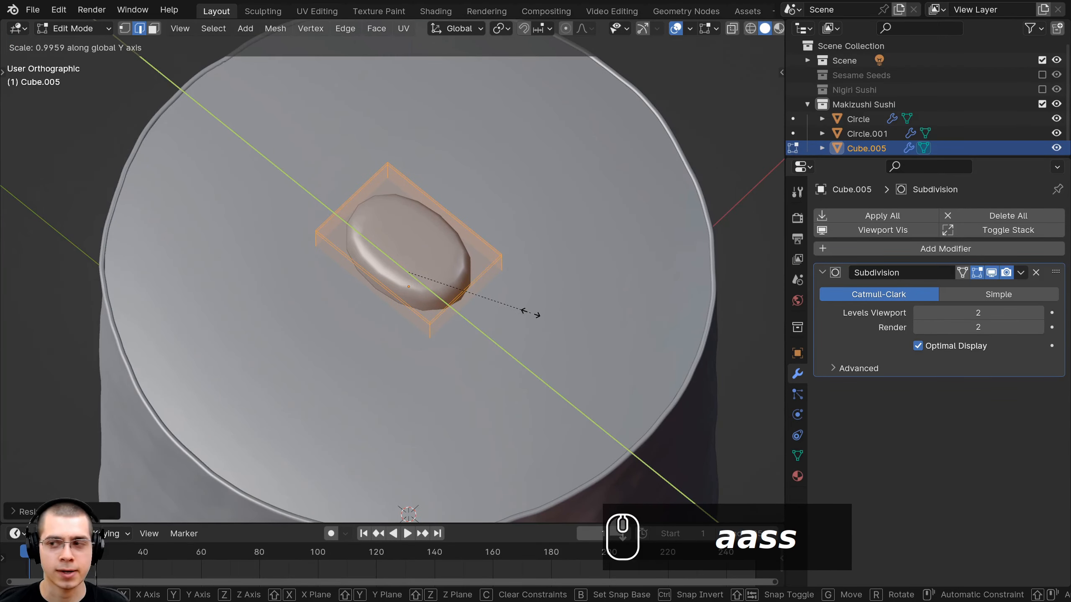
{"action": "left_click", "coordinate": [531, 312]}
- Add a crosswise loop cut to the block, slide it towards one end and scale it along X by about 1.2
{"action": "middle_click_drag", "start_coordinate": [531, 312], "coordinate": [457, 267]}
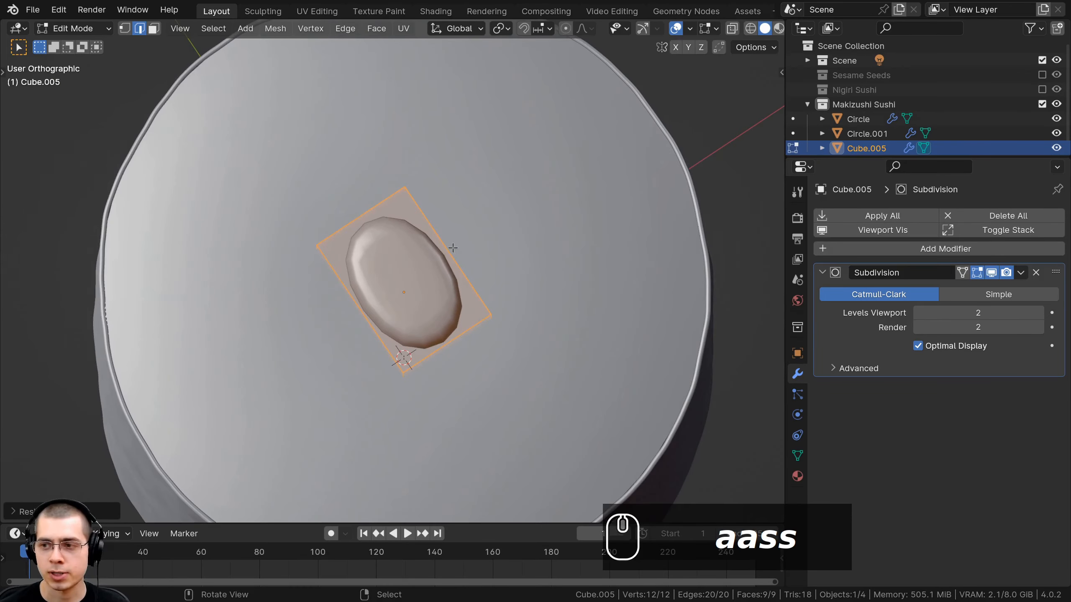
{"action": "key", "text": "ctrl+r"}
{"action": "left_click", "coordinate": [453, 248]}
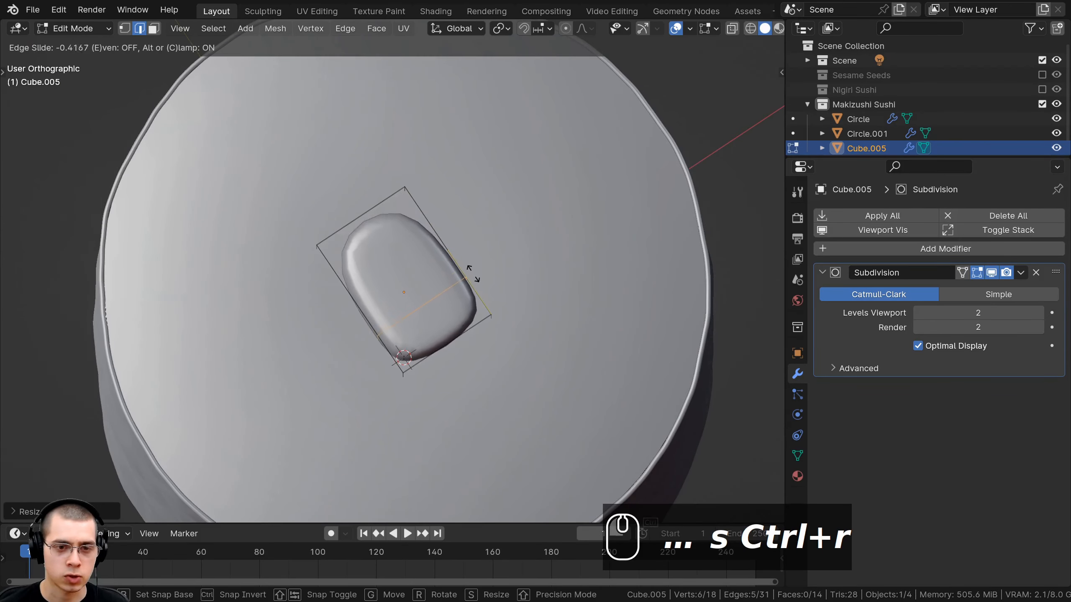
{"action": "left_click", "coordinate": [481, 282]}
{"action": "key", "text": "s"}
{"action": "key", "text": "x"}
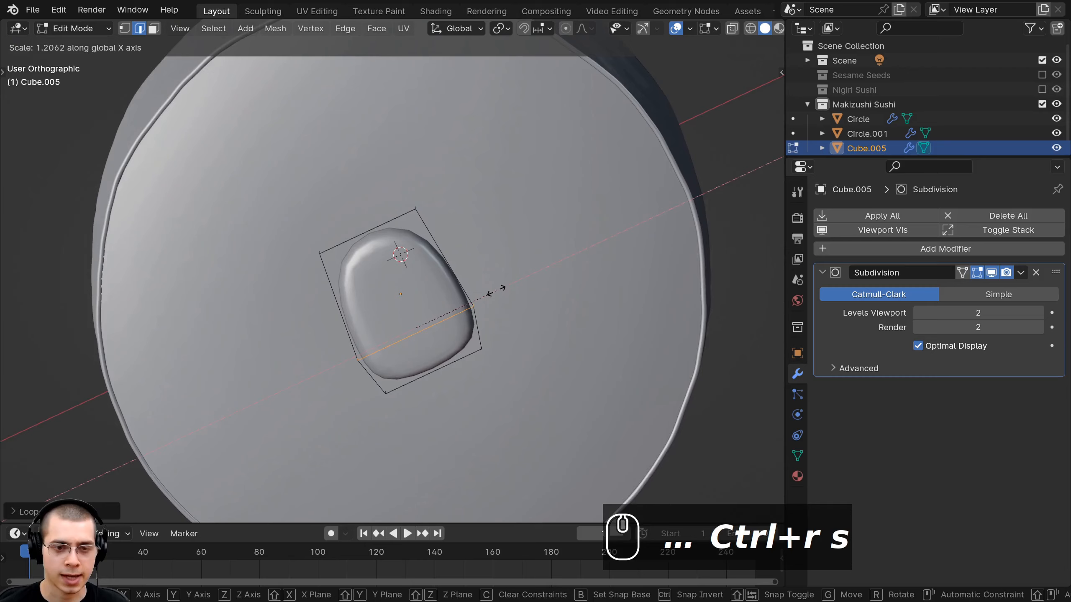
{"action": "left_click", "coordinate": [494, 292]}
- Add a centred lengthwise loop cut to the block and scale it slightly outward along Y
{"action": "scroll", "coordinate": [480, 293], "scroll_direction": "down", "scroll_amount": 3}
{"action": "middle_click_drag", "start_coordinate": [478, 295], "coordinate": [395, 288]}
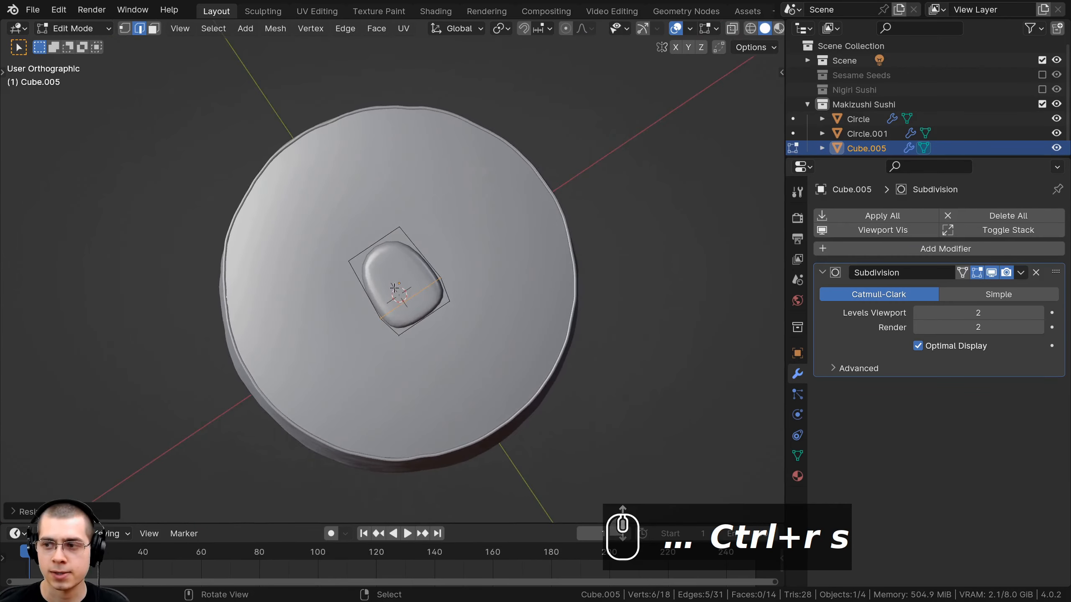
{"action": "key", "text": "ctrl+r"}
{"action": "left_click", "coordinate": [365, 234]}
{"action": "right_click", "coordinate": [366, 235]}
{"action": "middle_click_drag", "start_coordinate": [542, 278], "coordinate": [593, 301]}
{"action": "scroll", "coordinate": [594, 302], "scroll_direction": "up", "scroll_amount": 2}
{"action": "key", "text": "s"}
{"action": "key", "text": "y"}
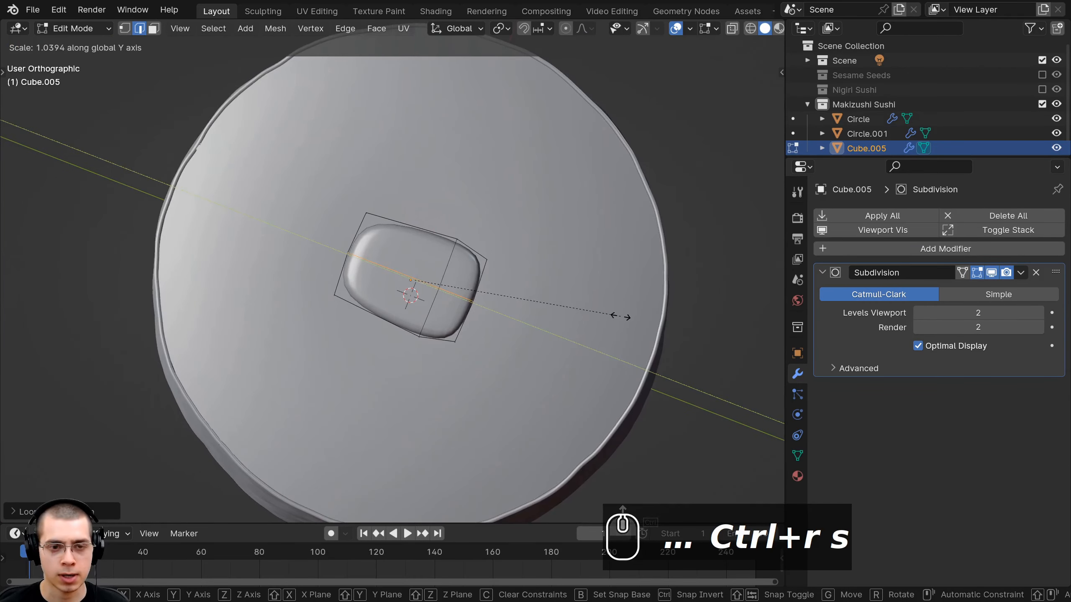
{"action": "left_click", "coordinate": [625, 319]}
- Add a second centred crosswise loop cut in the block's longer section and scale it to widen the block there
{"action": "key", "text": "ctrl+r"}
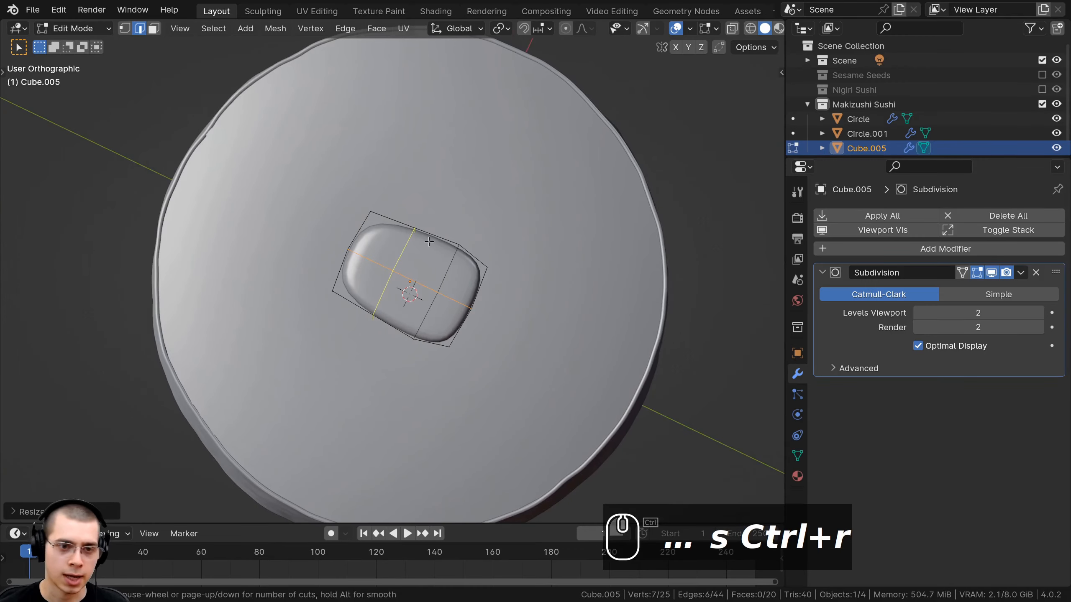
{"action": "left_click", "coordinate": [439, 235]}
{"action": "right_click", "coordinate": [440, 234]}
{"action": "middle_click_drag", "start_coordinate": [523, 220], "coordinate": [378, 229]}
{"action": "key", "text": "s"}
{"action": "middle_click", "coordinate": [513, 229]}
{"action": "left_click", "coordinate": [515, 227]}
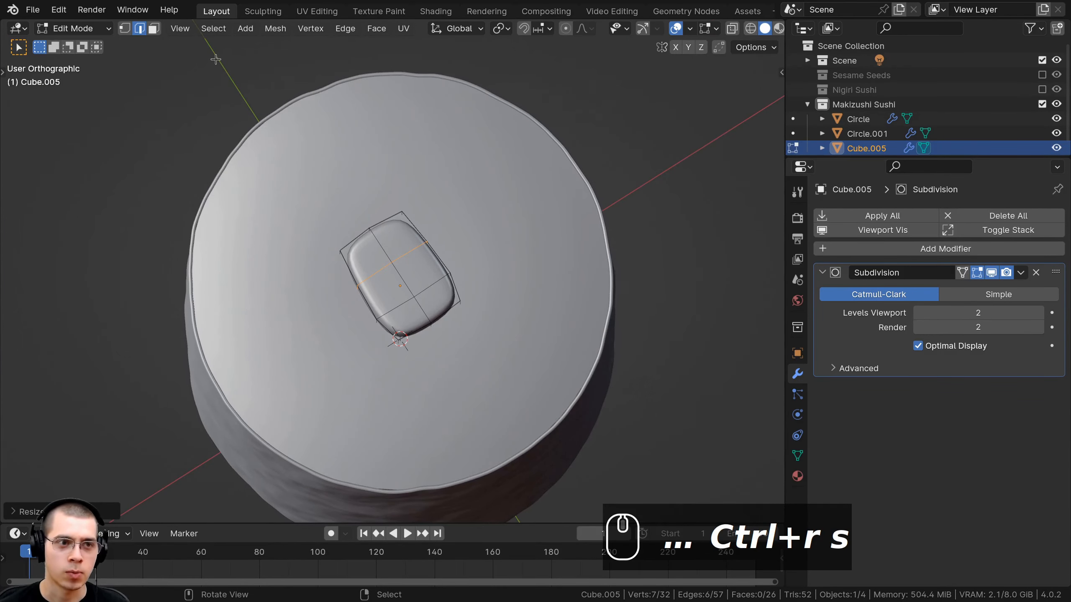
- In a wireframe top view, select the block's lower-left corner vertices and move them slightly inward
{"action": "key", "text": "KP_7"}
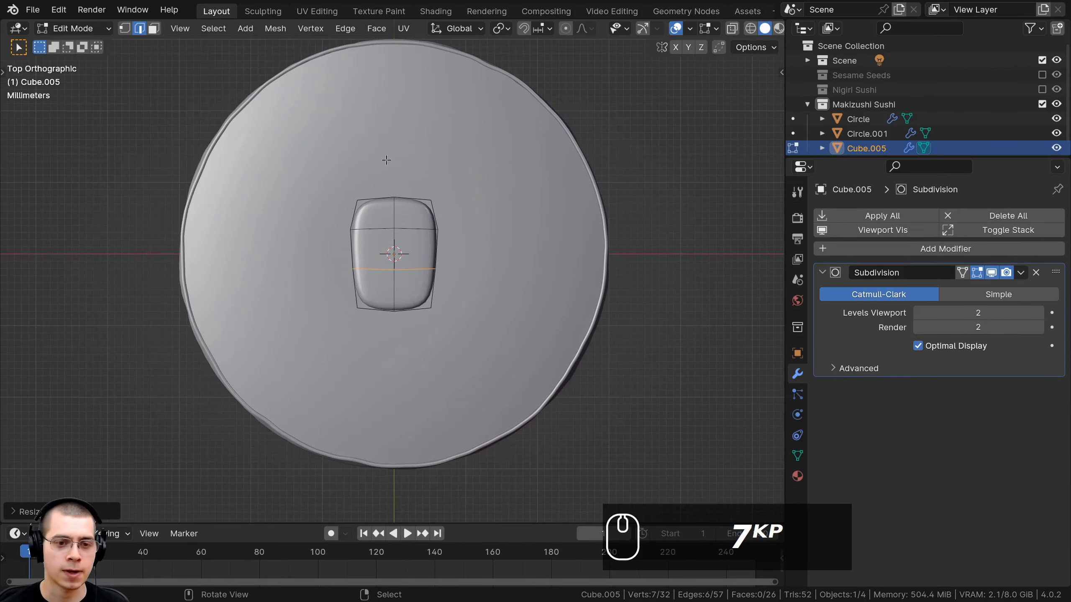
{"action": "key", "text": "KP_7"}
{"action": "key", "text": "z"}
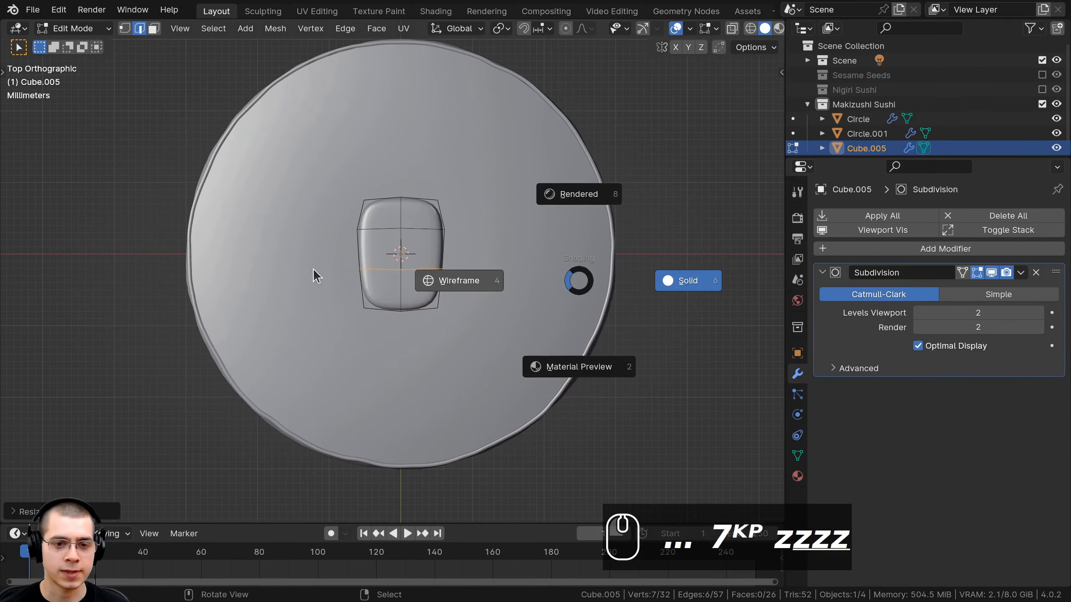
{"action": "left_click", "coordinate": [313, 269]}
{"action": "scroll", "coordinate": [368, 280], "scroll_direction": "up", "scroll_amount": 3}
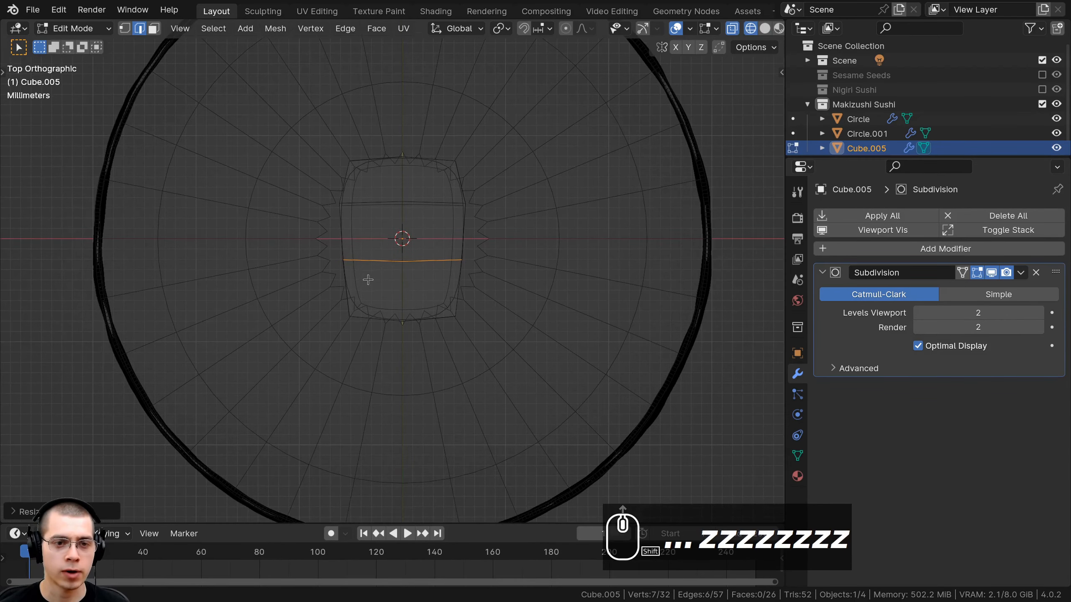
{"action": "left_click", "coordinate": [124, 30]}
{"action": "left_click_drag", "start_coordinate": [314, 288], "coordinate": [364, 341]}
{"action": "key", "text": "g"}
{"action": "left_click", "coordinate": [370, 339]}
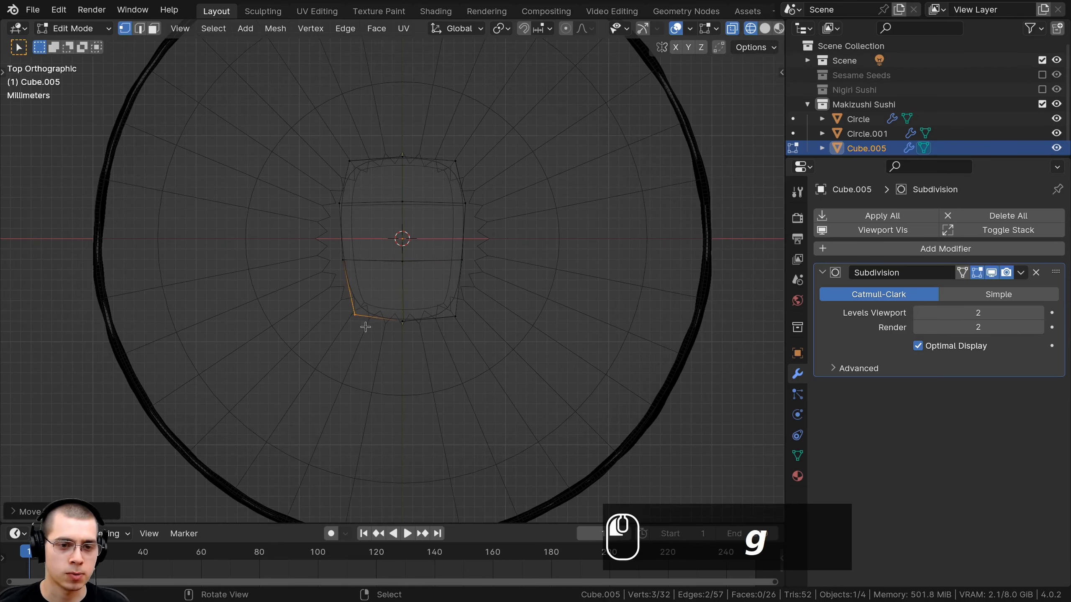
- Move the block's bottom-middle vertices outward and shift its lower-right corner vertices to make the outline irregular
{"action": "key", "text": "a"}
{"action": "key", "text": "b"}
{"action": "left_click_drag", "start_coordinate": [394, 286], "coordinate": [439, 366]}
{"action": "key", "text": "g"}
{"action": "left_click", "coordinate": [438, 374]}
{"action": "left_click_drag", "start_coordinate": [465, 330], "coordinate": [486, 335]}
{"action": "key", "text": "g"}
{"action": "left_click", "coordinate": [489, 330]}
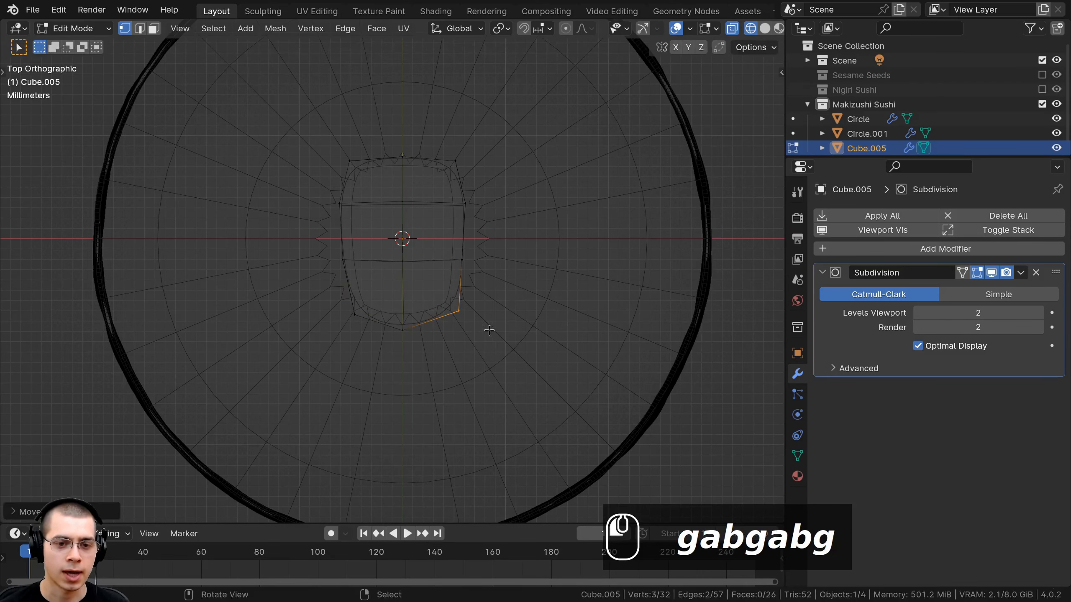
- Move the vertices along the block's right side outward and rotate them slightly to bulge that side
{"action": "key", "text": "a"}
{"action": "key", "text": "b"}
{"action": "left_click_drag", "start_coordinate": [451, 208], "coordinate": [499, 289]}
{"action": "key", "text": "g"}
{"action": "left_click", "coordinate": [504, 290]}
{"action": "key", "text": "b"}
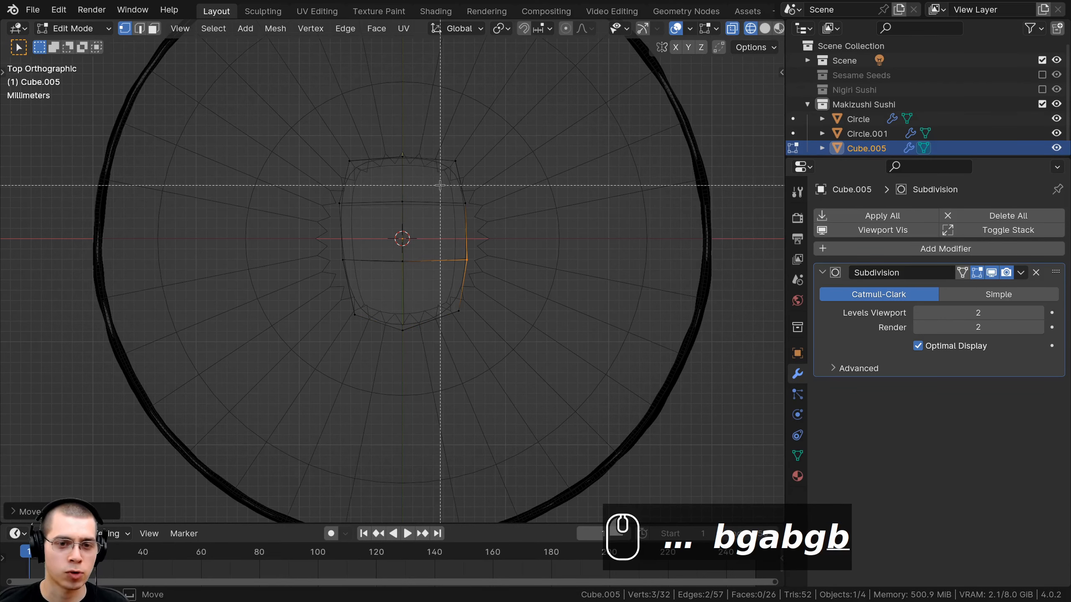
{"action": "key", "text": "r"}
{"action": "left_click", "coordinate": [540, 245]}
{"action": "key", "text": "g"}
{"action": "left_click", "coordinate": [549, 240]}
- Shift the block's upper-right corner, top-middle and upper-left corner vertices to round the upper edge unevenly
{"action": "key", "text": "a"}
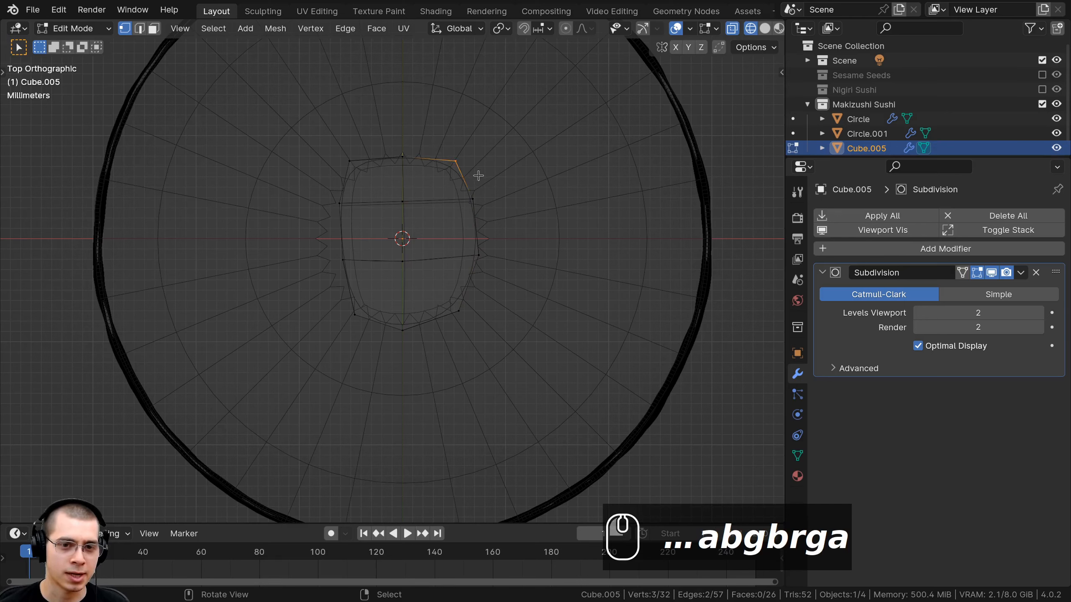
{"action": "key", "text": "g"}
{"action": "left_click", "coordinate": [475, 173]}
{"action": "key", "text": "a"}
{"action": "key", "text": "b"}
{"action": "left_click_drag", "start_coordinate": [426, 129], "coordinate": [384, 180]}
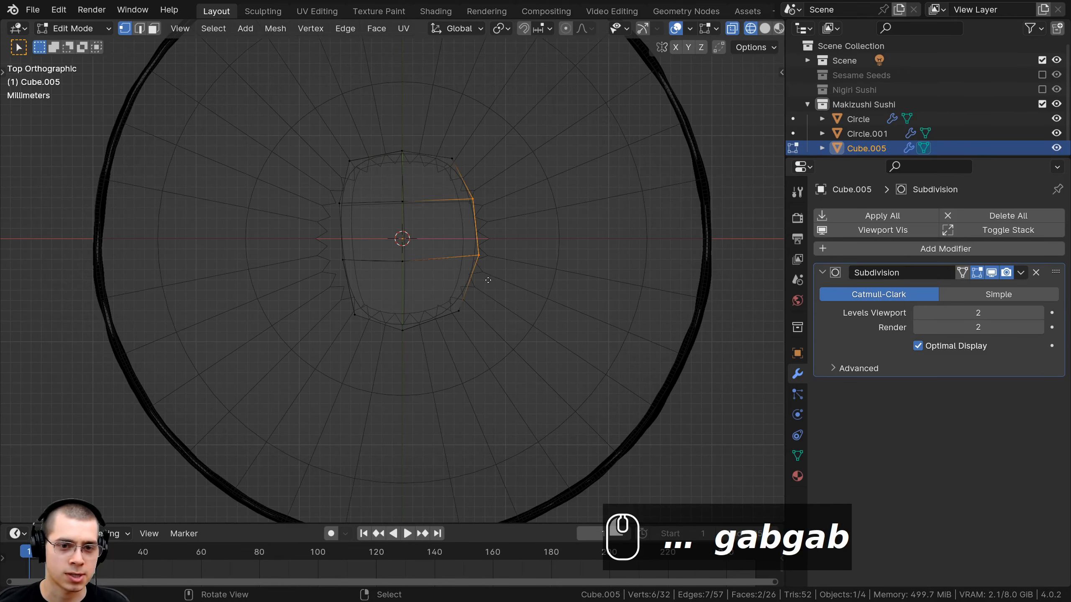
{"action": "key", "text": "b"}
{"action": "left_click_drag", "start_coordinate": [371, 142], "coordinate": [321, 198]}
{"action": "key", "text": "g"}
{"action": "left_click", "coordinate": [314, 184]}
- Adjust the vertices along the block's left side by rotating and moving them
{"action": "key", "text": "a"}
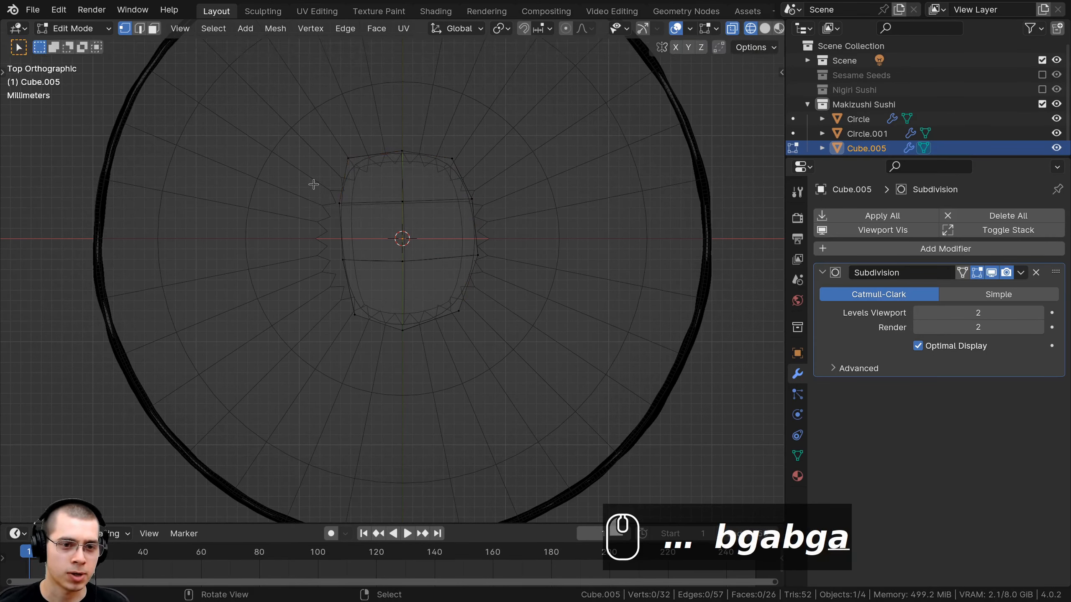
{"action": "key", "text": "r"}
{"action": "left_click", "coordinate": [376, 255]}
{"action": "left_click_drag", "start_coordinate": [353, 259], "coordinate": [366, 286]}
{"action": "key", "text": "g"}
{"action": "left_click", "coordinate": [321, 243]}
{"action": "key", "text": "b"}
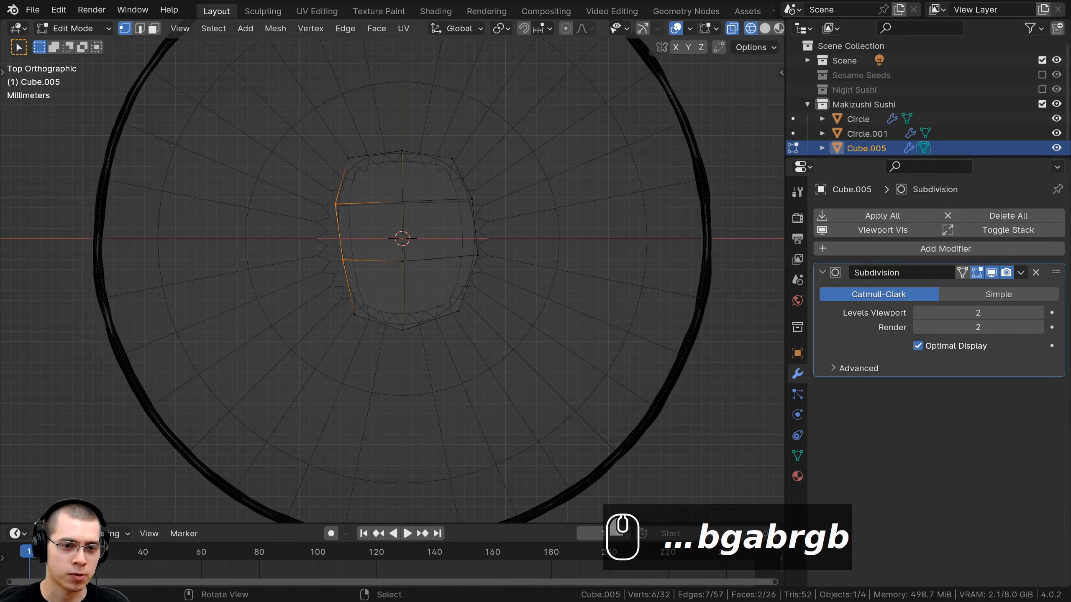
{"action": "key", "text": "r"}
- Return to solid shading, Object Mode and an orthographic view to check the reshaped filling piece
{"action": "key", "text": "z"}
{"action": "scroll", "coordinate": [501, 304], "scroll_direction": "down", "scroll_amount": 4}
{"action": "middle_click_drag", "start_coordinate": [502, 303], "coordinate": [369, 249]}
{"action": "scroll", "coordinate": [524, 266], "scroll_direction": "down", "scroll_amount": 2}
{"action": "key", "text": "Tab"}
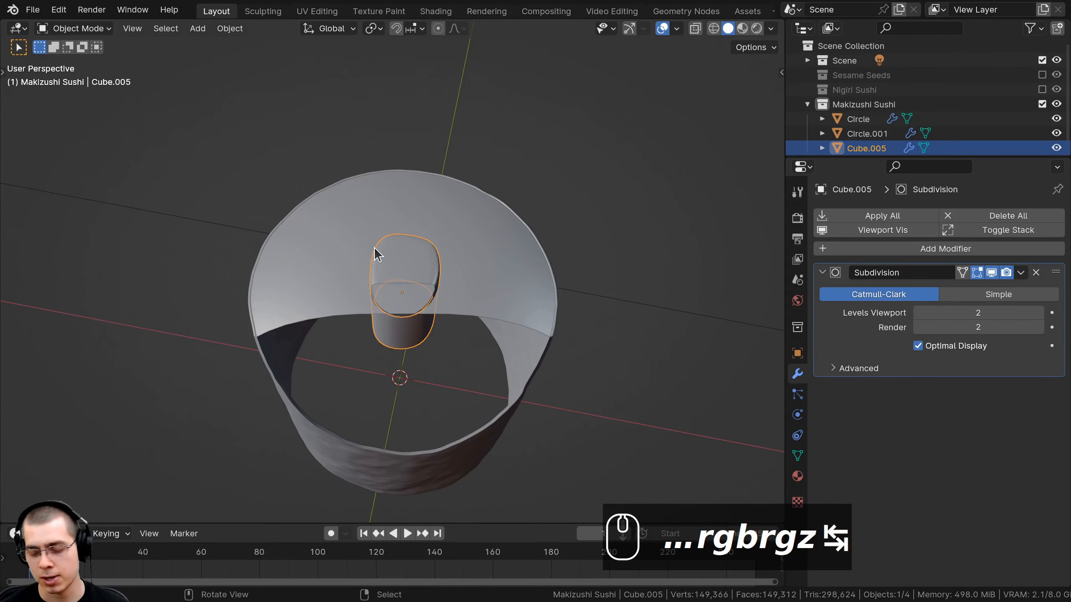
{"action": "key", "text": "KP_5"}
{"action": "scroll", "coordinate": [407, 294], "scroll_direction": "up", "scroll_amount": 5}
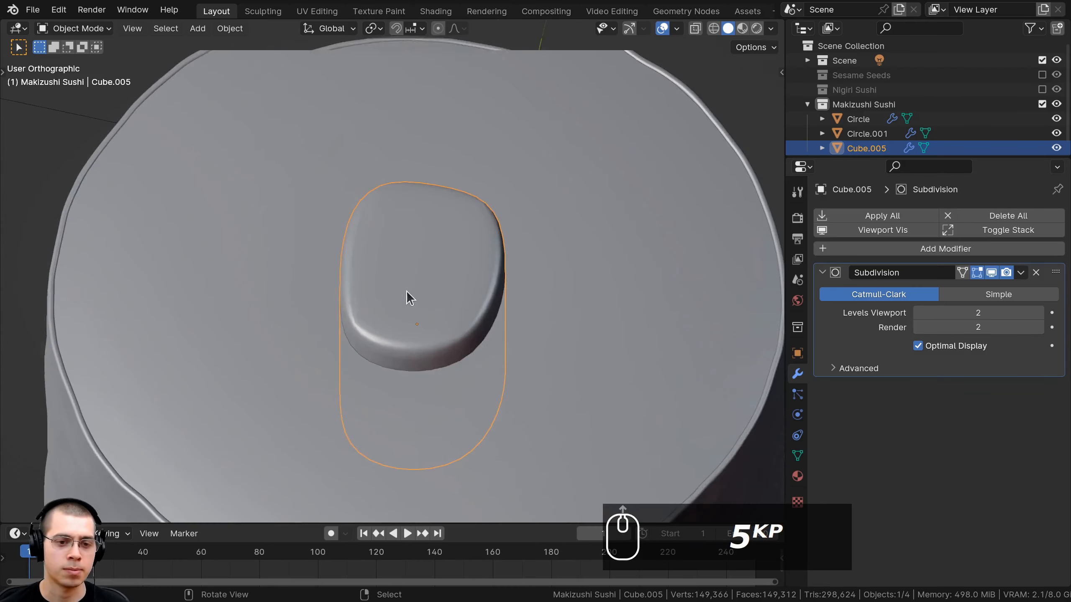
{"action": "middle_click_drag", "start_coordinate": [408, 294], "coordinate": [427, 275]}
{"action": "scroll", "coordinate": [427, 275], "scroll_direction": "down", "scroll_amount": 1}
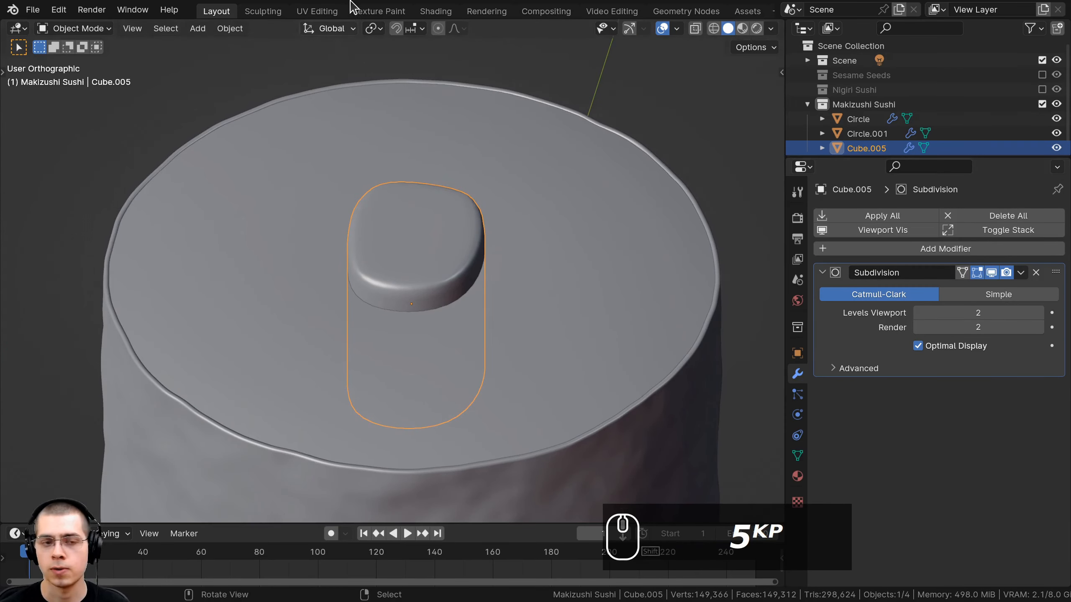
- From the top view, rotate the filling piece and move it just below the centre of the rice cap, then deselect it
{"action": "scroll", "coordinate": [446, 203], "scroll_direction": "down", "scroll_amount": 3}
{"action": "key", "text": "KP_7"}
{"action": "key", "text": "r"}
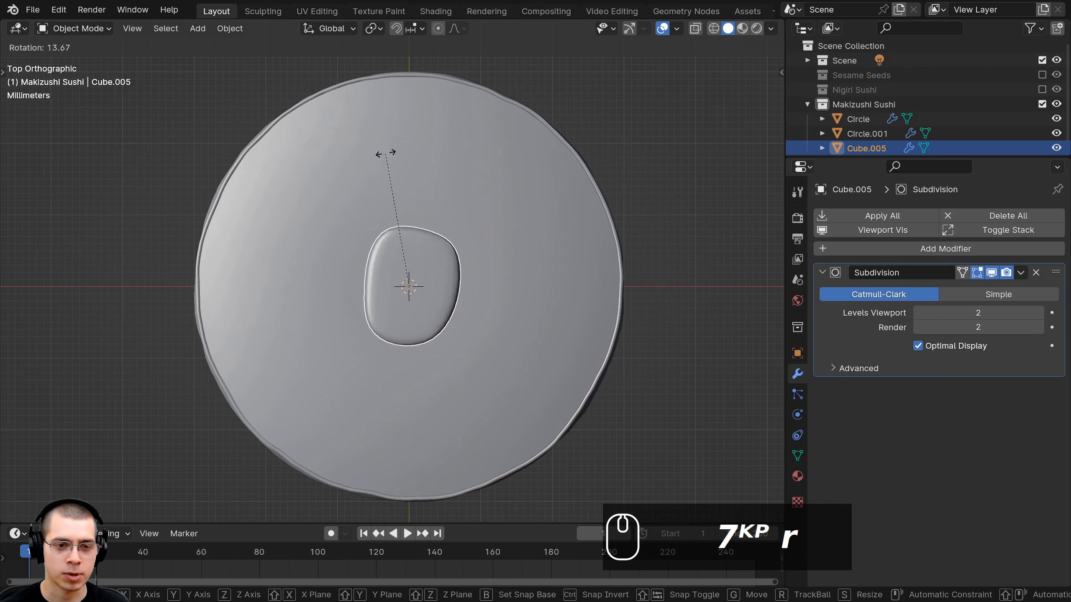
{"action": "left_click", "coordinate": [419, 437]}
{"action": "key", "text": "g"}
{"action": "key", "text": "r"}
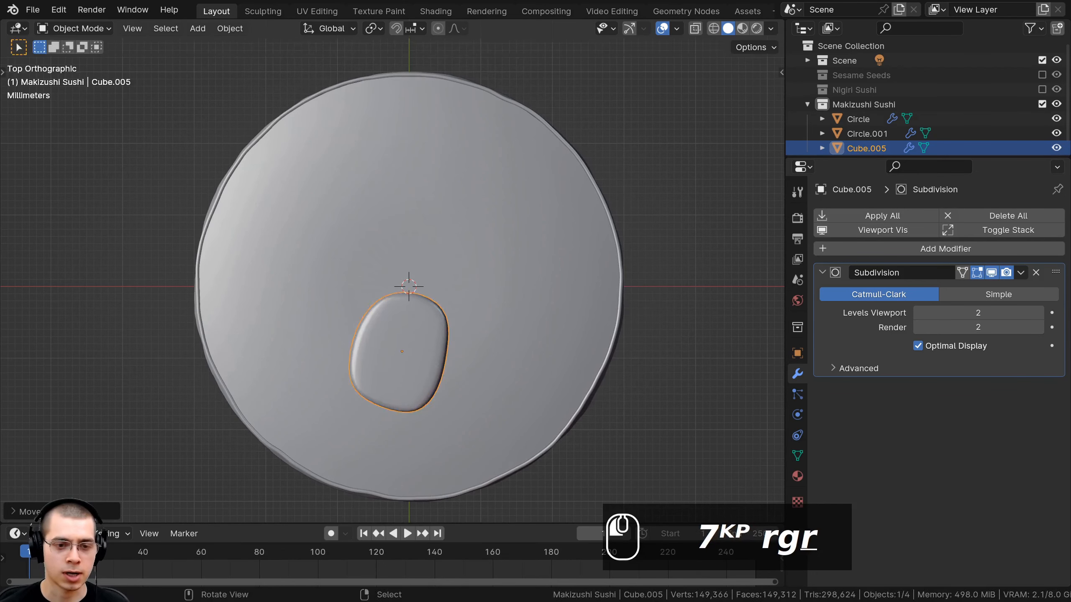
{"action": "key", "text": "g"}
{"action": "key", "text": "r"}
{"action": "key", "text": "g"}
{"action": "left_click", "coordinate": [507, 401]}
{"action": "key", "text": "g"}
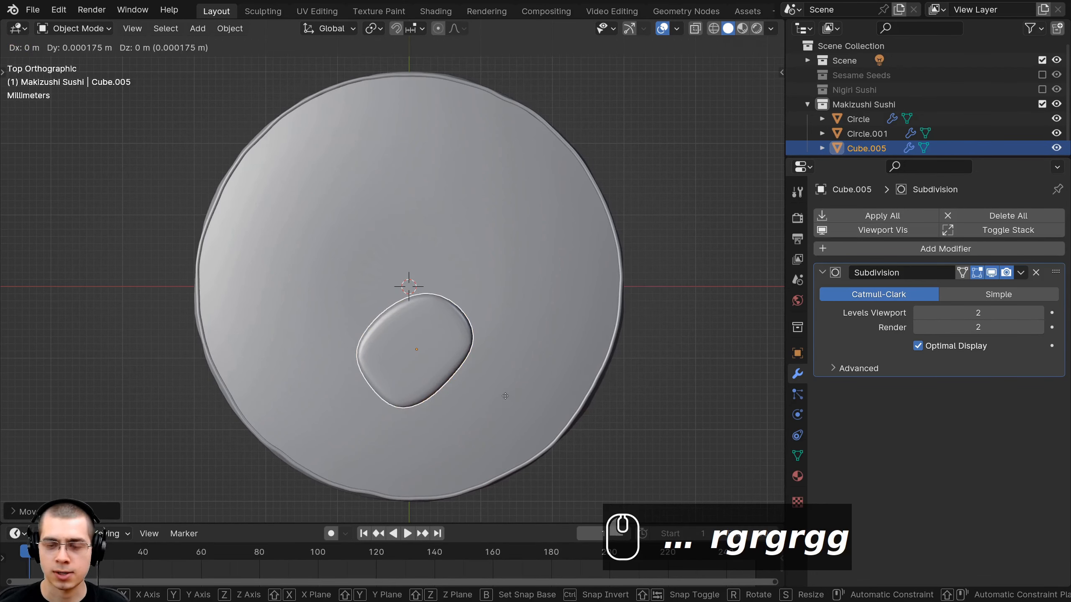
{"action": "left_click", "coordinate": [507, 394]}
{"action": "scroll", "coordinate": [506, 393], "scroll_direction": "down", "scroll_amount": 2}
{"action": "left_click", "coordinate": [525, 404]}
{"action": "middle_click_drag", "start_coordinate": [494, 377], "coordinate": [489, 373], "text": "shift"}
{"action": "scroll", "coordinate": [464, 274], "scroll_direction": "up", "scroll_amount": 2}
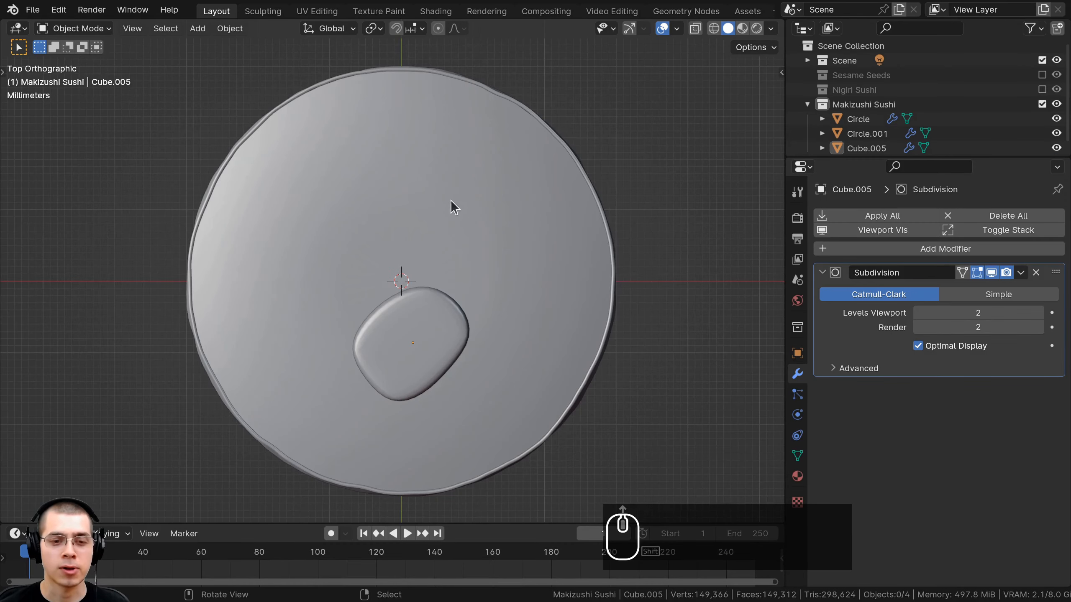
- Duplicate the filling piece and place the copy above and left of the rice cap's centre
{"action": "left_click", "coordinate": [416, 326]}
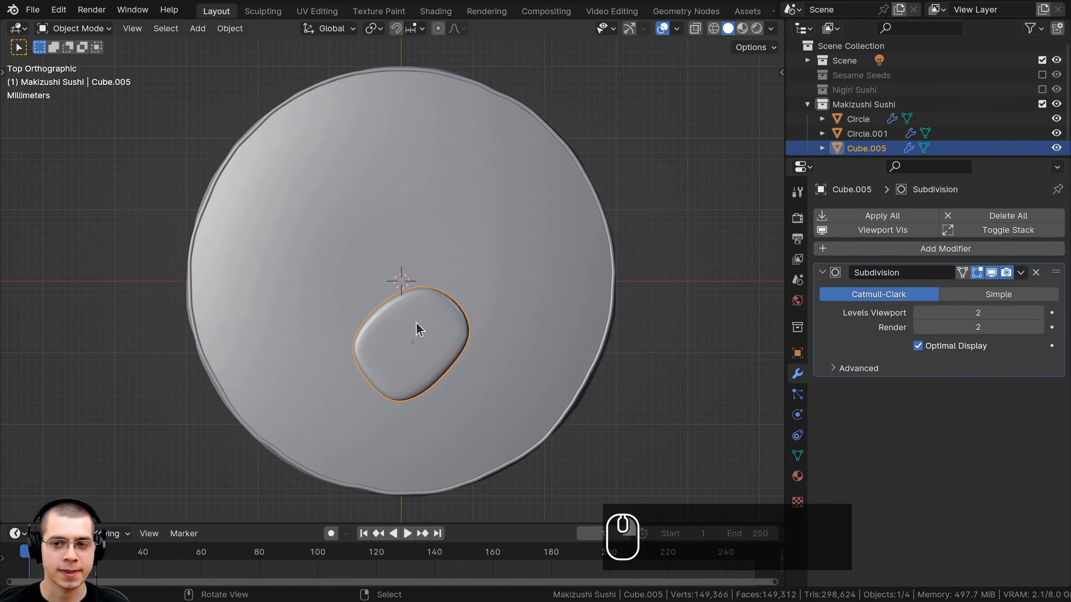
{"action": "key", "text": "shift+d"}
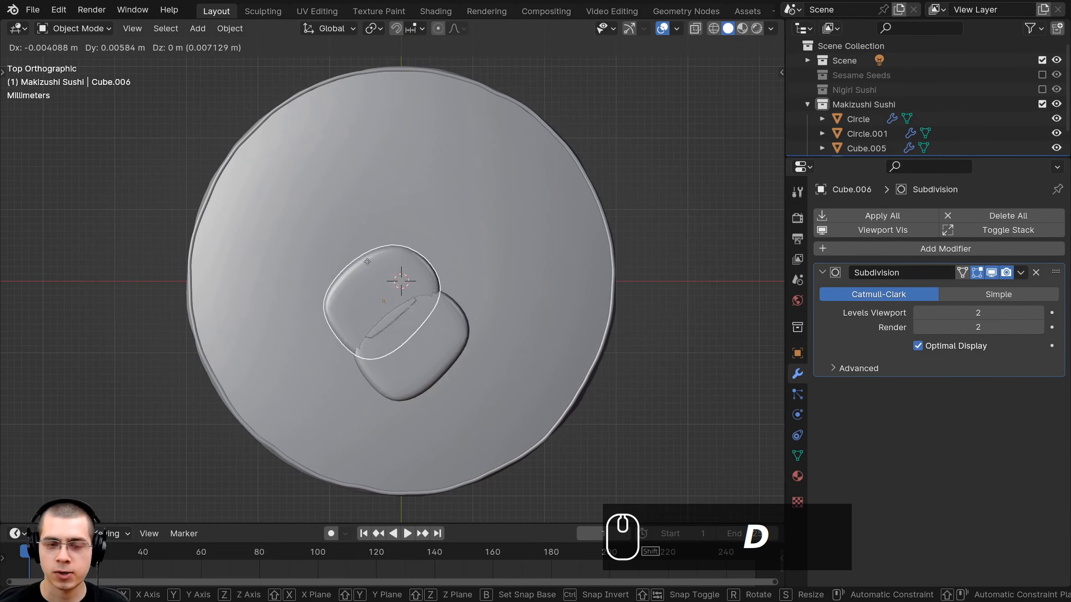
{"action": "left_click", "coordinate": [350, 200]}
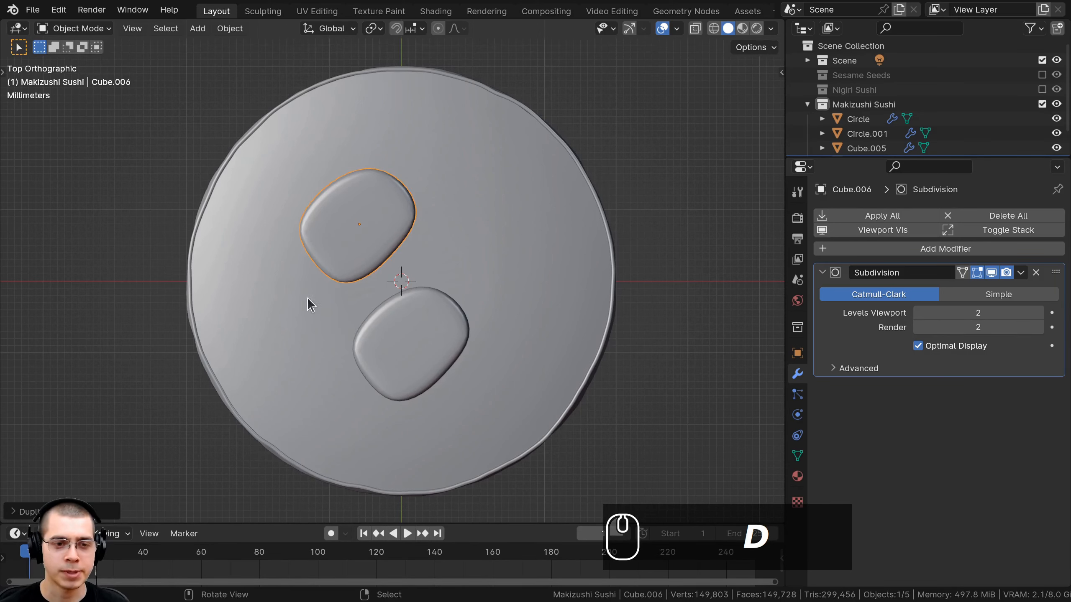
- In Edit Mode with wireframe shading, move and rotate the copy's upper-right vertices to extend that end
{"action": "middle_click_drag", "start_coordinate": [344, 224], "coordinate": [350, 227], "text": "shift"}
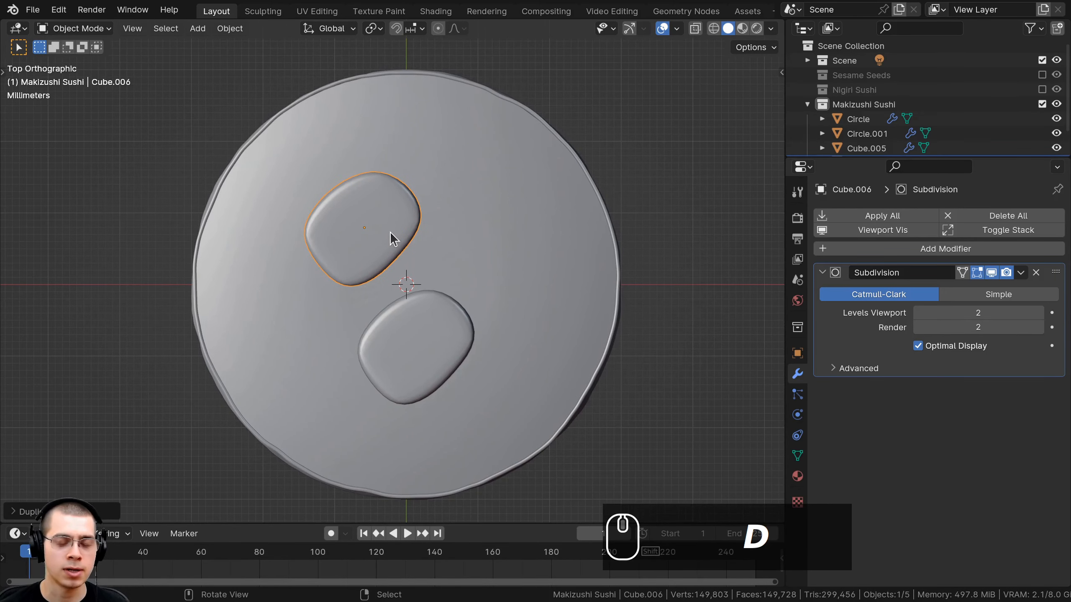
{"action": "key", "text": "Tab"}
{"action": "middle_click_drag", "start_coordinate": [388, 191], "coordinate": [392, 195], "text": "shift"}
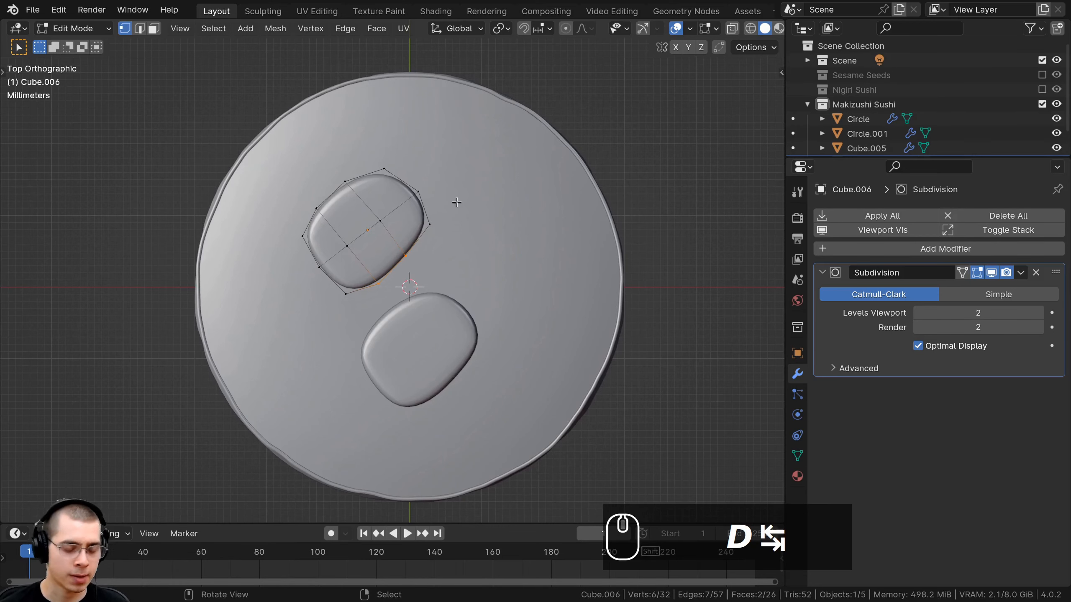
{"action": "key", "text": "z"}
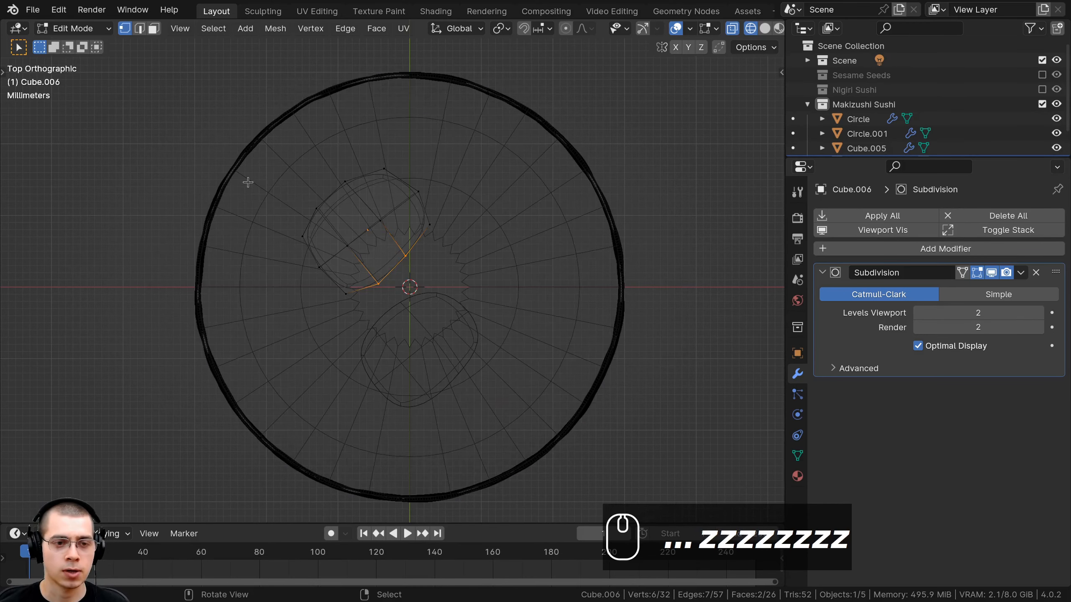
{"action": "left_click_drag", "start_coordinate": [367, 136], "coordinate": [440, 238]}
{"action": "key", "text": "g"}
{"action": "left_click", "coordinate": [436, 182]}
{"action": "key", "text": "r"}
{"action": "left_click", "coordinate": [447, 172]}
{"action": "key", "text": "g"}
{"action": "left_click", "coordinate": [444, 171]}
- Move the two vertex groups on the copy's lower-right side slightly outward
{"action": "key", "text": "alt+a"}
{"action": "key", "text": "b"}
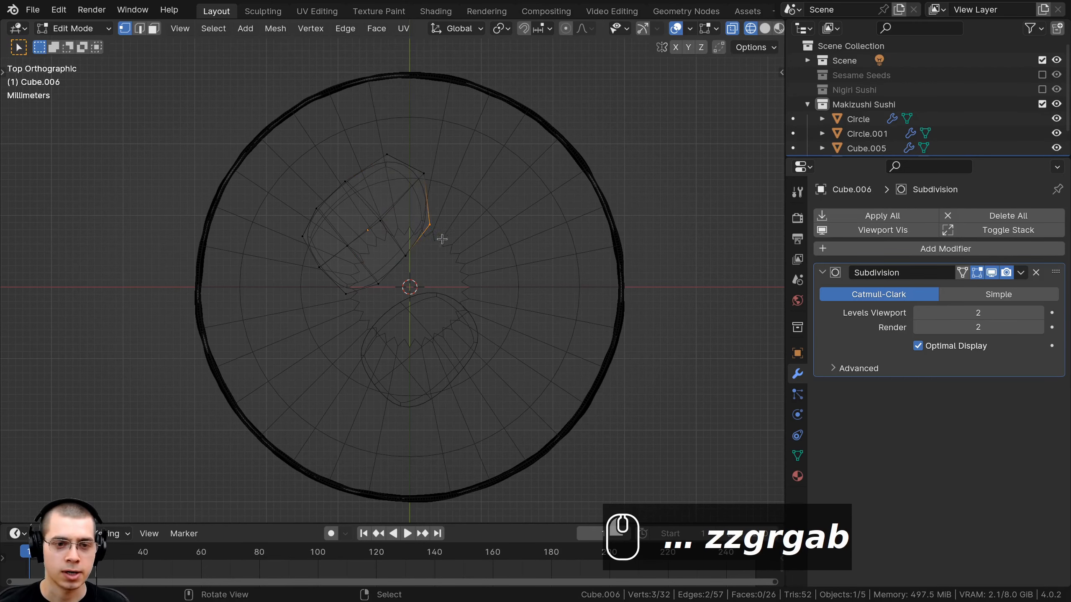
{"action": "key", "text": "g"}
{"action": "left_click", "coordinate": [444, 241]}
{"action": "key", "text": "g"}
{"action": "left_click", "coordinate": [411, 283]}
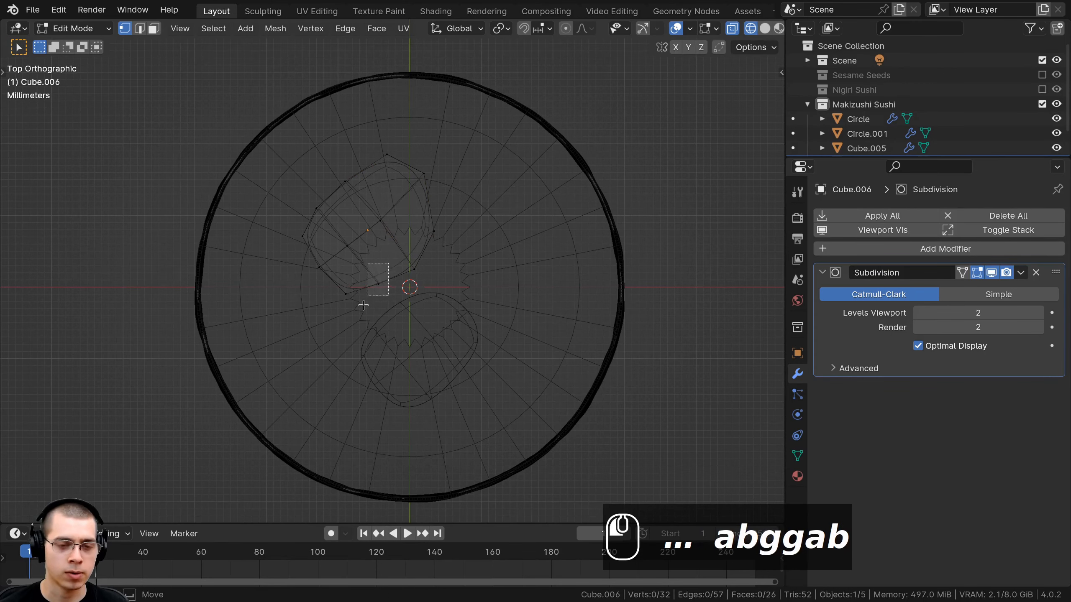
- Pull the vertices at the bottom end of the copy downward to lengthen it
{"action": "key", "text": "g"}
{"action": "left_click", "coordinate": [369, 319]}
{"action": "left_click_drag", "start_coordinate": [388, 263], "coordinate": [334, 307]}
{"action": "key", "text": "a"}
{"action": "key", "text": "b"}
{"action": "key", "text": "g"}
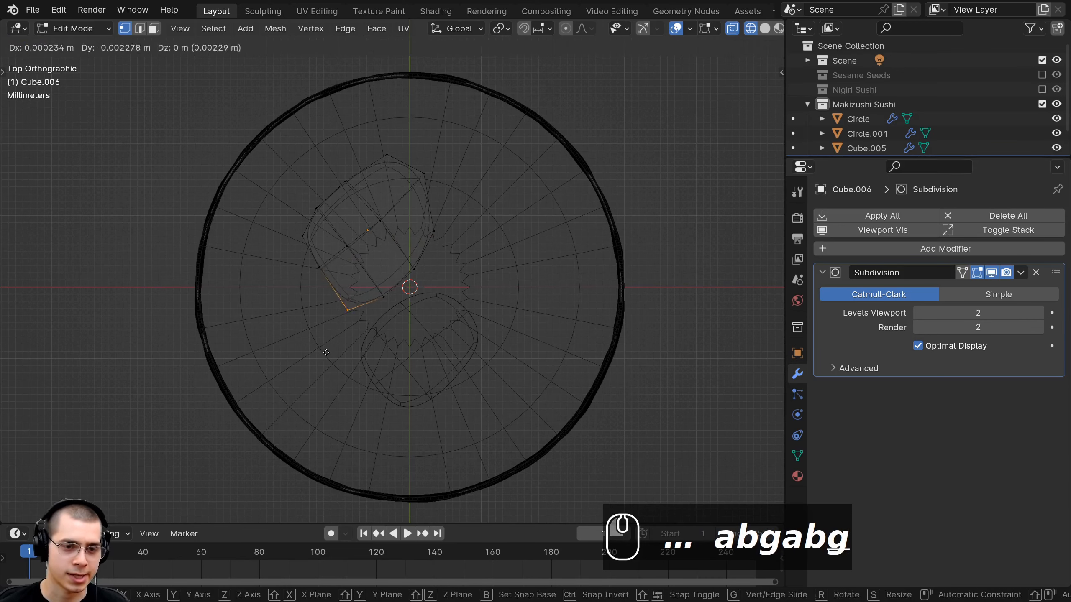
{"action": "left_click", "coordinate": [349, 329]}
{"action": "key", "text": "g"}
{"action": "left_click", "coordinate": [411, 319]}
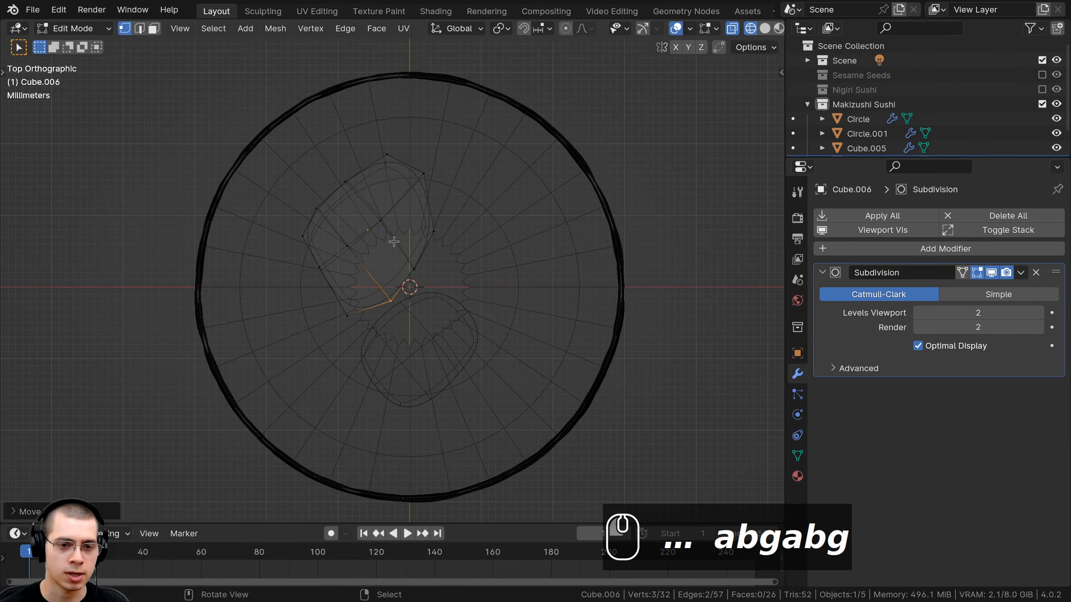
- Shift the vertices at the copy's lower-right bend further to the right
{"action": "key", "text": "b"}
{"action": "left_click_drag", "start_coordinate": [431, 252], "coordinate": [404, 291]}
{"action": "key", "text": "g"}
{"action": "left_click", "coordinate": [414, 292]}
- Pull the larger copy's lower-left corner vertices outward to the left, and rotate and reposition that end
{"action": "key", "text": "a"}
{"action": "key", "text": "b"}
{"action": "left_click_drag", "start_coordinate": [329, 250], "coordinate": [362, 338]}
{"action": "key", "text": "g"}
{"action": "left_click", "coordinate": [319, 305]}
{"action": "key", "text": "a"}
{"action": "key", "text": "b"}
{"action": "key", "text": "r"}
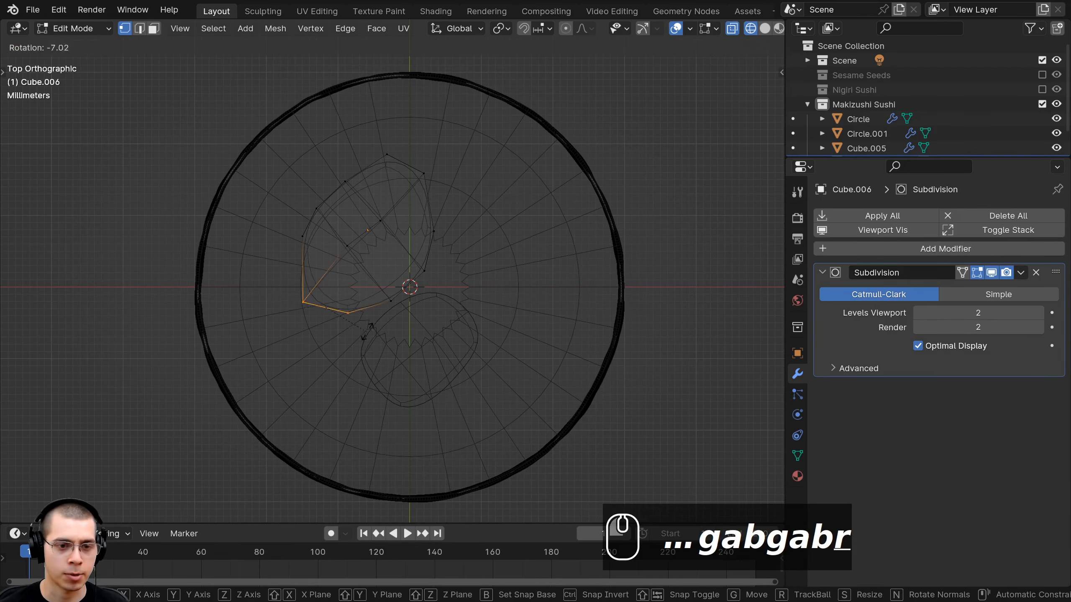
{"action": "left_click", "coordinate": [366, 334]}
{"action": "key", "text": "g"}
{"action": "left_click", "coordinate": [370, 326]}
- In top view, rotate and move the vertices on the copy's left side to smooth its outline
{"action": "middle_click_drag", "start_coordinate": [370, 326], "coordinate": [344, 308]}
{"action": "key", "text": "KP_7"}
{"action": "key", "text": "a"}
{"action": "key", "text": "b"}
{"action": "left_click_drag", "start_coordinate": [346, 218], "coordinate": [315, 267]}
{"action": "key", "text": "r"}
{"action": "left_click", "coordinate": [318, 286]}
{"action": "scroll", "coordinate": [316, 286], "scroll_direction": "up", "scroll_amount": 3}
{"action": "key", "text": "g"}
{"action": "left_click", "coordinate": [312, 294]}
- Slide the outermost vertices on the copy's left side downward
{"action": "key", "text": "a"}
{"action": "key", "text": "b"}
{"action": "left_click_drag", "start_coordinate": [268, 220], "coordinate": [311, 272]}
{"action": "key", "text": "g"}
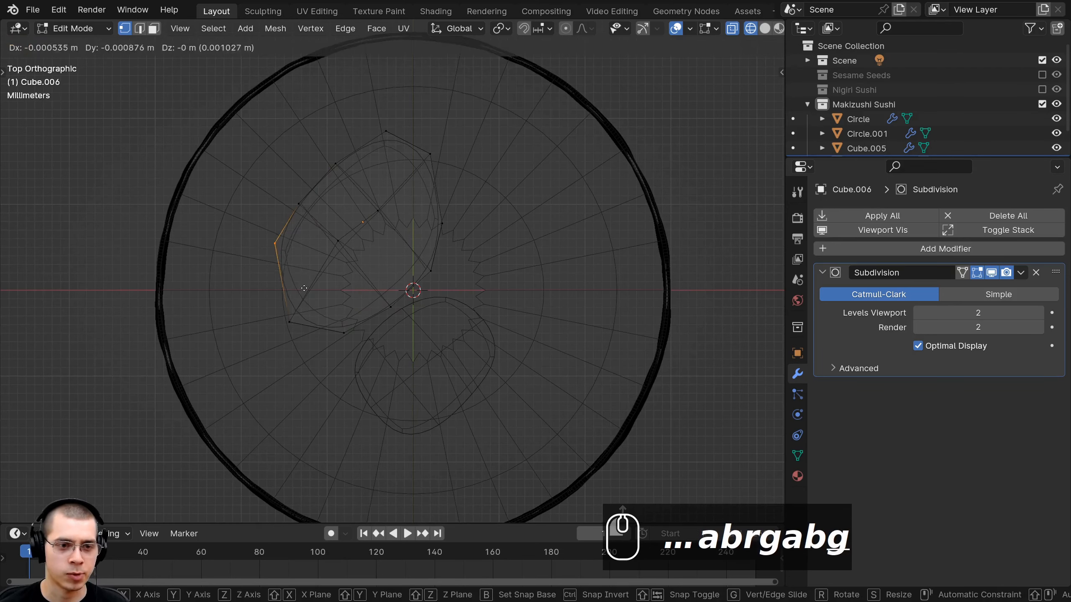
{"action": "key", "text": "g"}
{"action": "left_click", "coordinate": [317, 347]}
- Move and rotate the copy's bottom-left vertices downward, and shift its inner lower-edge vertices to the right
{"action": "left_click_drag", "start_coordinate": [313, 342], "coordinate": [355, 350]}
{"action": "key", "text": "b"}
{"action": "key", "text": "g"}
{"action": "left_click", "coordinate": [360, 357]}
{"action": "key", "text": "r"}
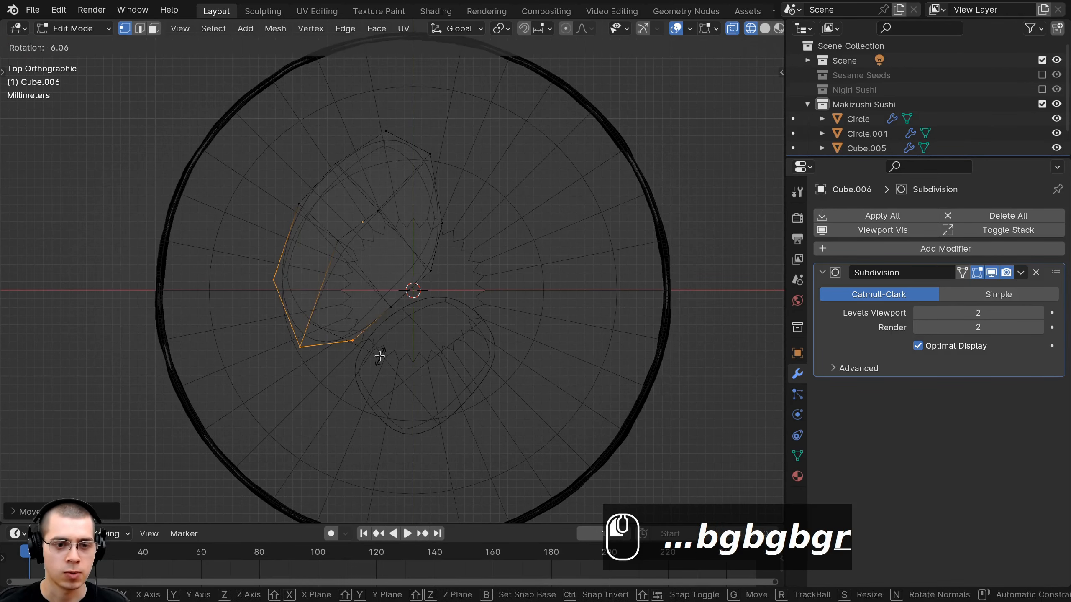
{"action": "key", "text": "b"}
{"action": "left_click_drag", "start_coordinate": [371, 281], "coordinate": [411, 320]}
{"action": "key", "text": "g"}
{"action": "left_click", "coordinate": [425, 323]}
- Nudge the copy's lower-right vertices outward, and rotate and move its top-right vertices
{"action": "key", "text": "a"}
{"action": "key", "text": "b"}
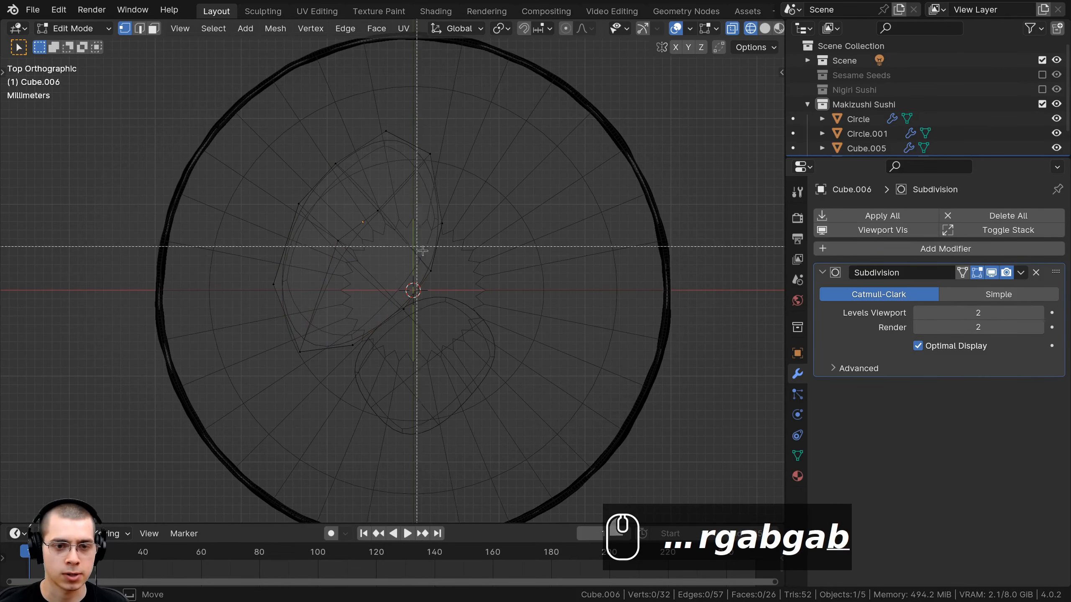
{"action": "left_click_drag", "start_coordinate": [419, 248], "coordinate": [452, 291]}
{"action": "key", "text": "g"}
{"action": "left_click", "coordinate": [460, 291]}
{"action": "key", "text": "r"}
{"action": "left_click", "coordinate": [459, 245]}
{"action": "key", "text": "g"}
{"action": "left_click", "coordinate": [457, 242]}
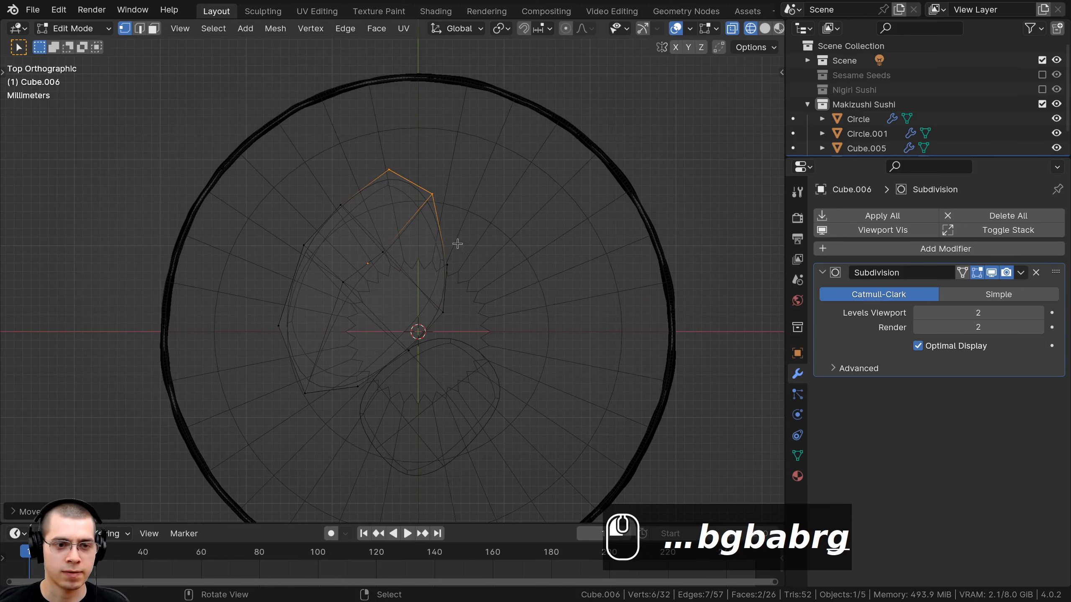
- Adjust the vertices on the copy's upper-left edge and return to solid shading in Object Mode
{"action": "key", "text": "a"}
{"action": "key", "text": "b"}
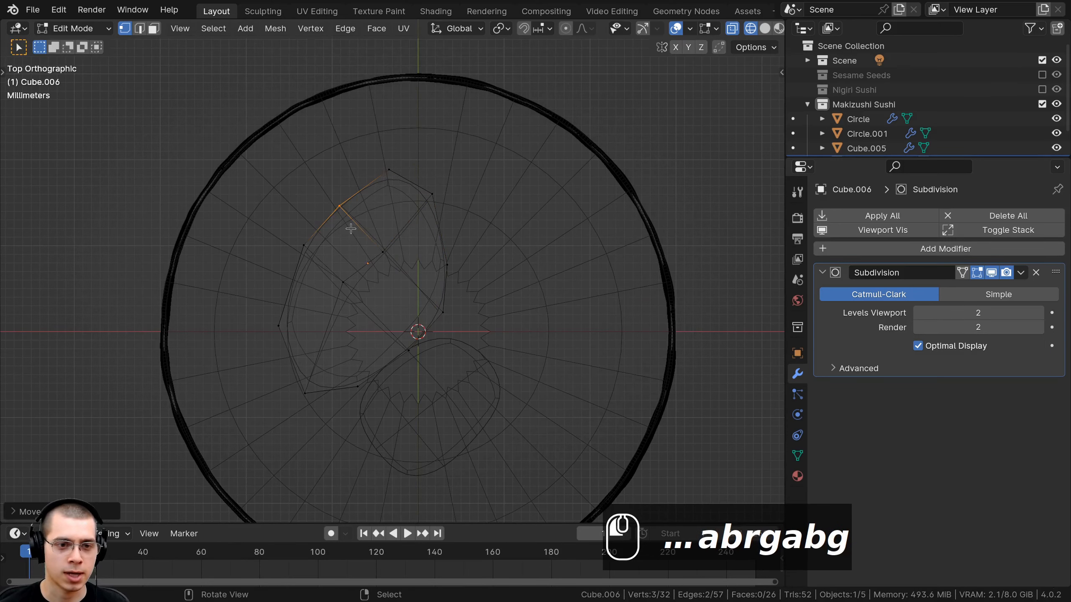
{"action": "key", "text": "z"}
{"action": "left_click", "coordinate": [557, 256]}
{"action": "key", "text": "Tab"}
{"action": "scroll", "coordinate": [498, 300], "scroll_direction": "up", "scroll_amount": 2}
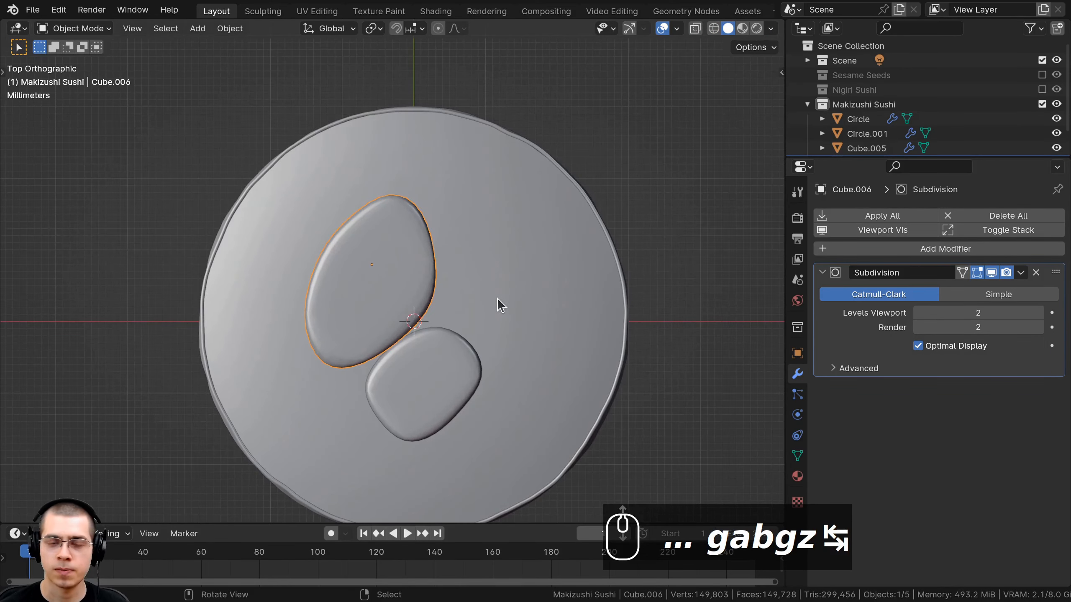
- Reopen the copy's mesh in wireframe Edit Mode and move its upper-left edge vertices slightly
{"action": "key", "text": "Tab"}
{"action": "key", "text": "z"}
{"action": "left_click", "coordinate": [315, 228]}
{"action": "key", "text": "b"}
{"action": "left_click_drag", "start_coordinate": [280, 198], "coordinate": [391, 303]}
{"action": "key", "text": "g"}
{"action": "left_click", "coordinate": [407, 295]}
- Scale the copy's whole mesh down slightly, move it toward the lower piece, and return to solid Object Mode
{"action": "key", "text": "a"}
{"action": "key", "text": "a"}
{"action": "key", "text": "s"}
{"action": "left_click", "coordinate": [475, 269]}
{"action": "key", "text": "g"}
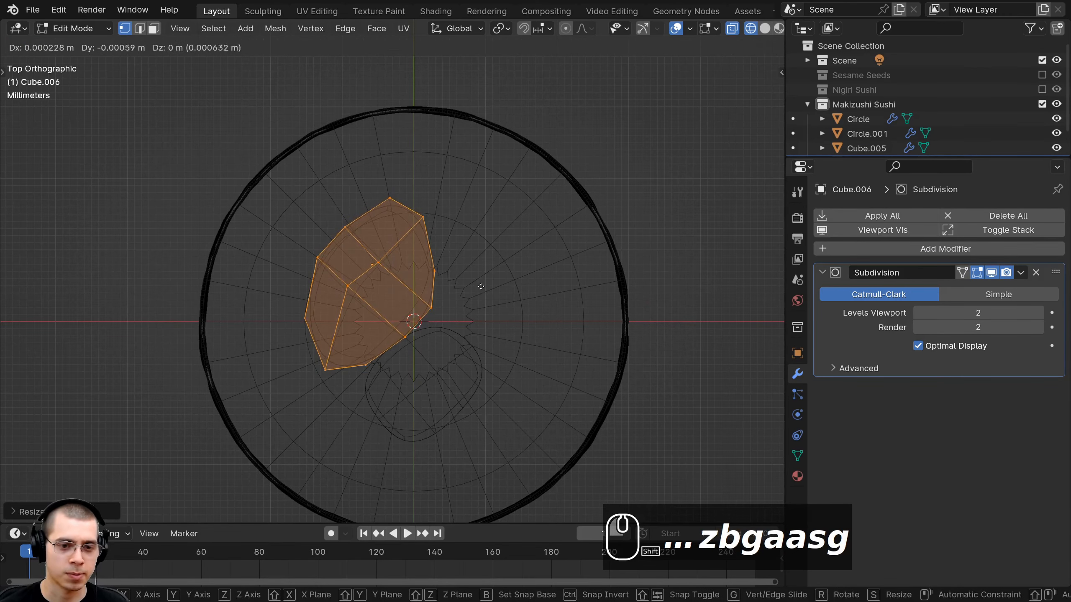
{"action": "left_click", "coordinate": [483, 282]}
{"action": "key", "text": "z"}
{"action": "left_click", "coordinate": [603, 282]}
{"action": "key", "text": "Tab"}
- Duplicate the lower filling piece and place the new copy on the rice cap's upper-right area
{"action": "scroll", "coordinate": [547, 343], "scroll_direction": "down", "scroll_amount": 3}
{"action": "middle_click_drag", "start_coordinate": [543, 336], "coordinate": [599, 329]}
{"action": "key", "text": "a"}
{"action": "scroll", "coordinate": [384, 353], "scroll_direction": "up", "scroll_amount": 3}
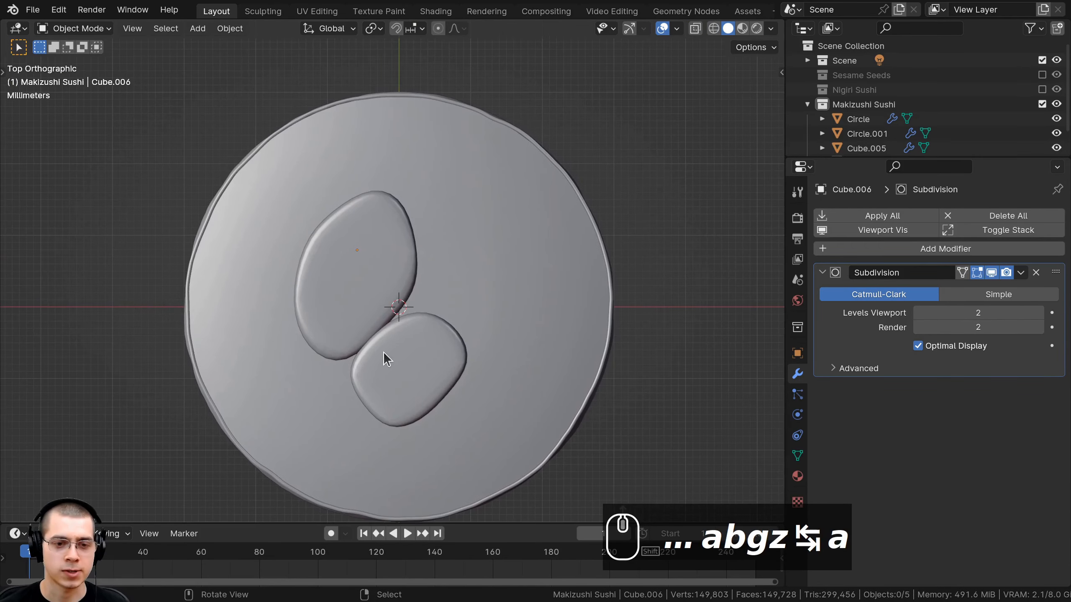
{"action": "right_click", "coordinate": [389, 355]}
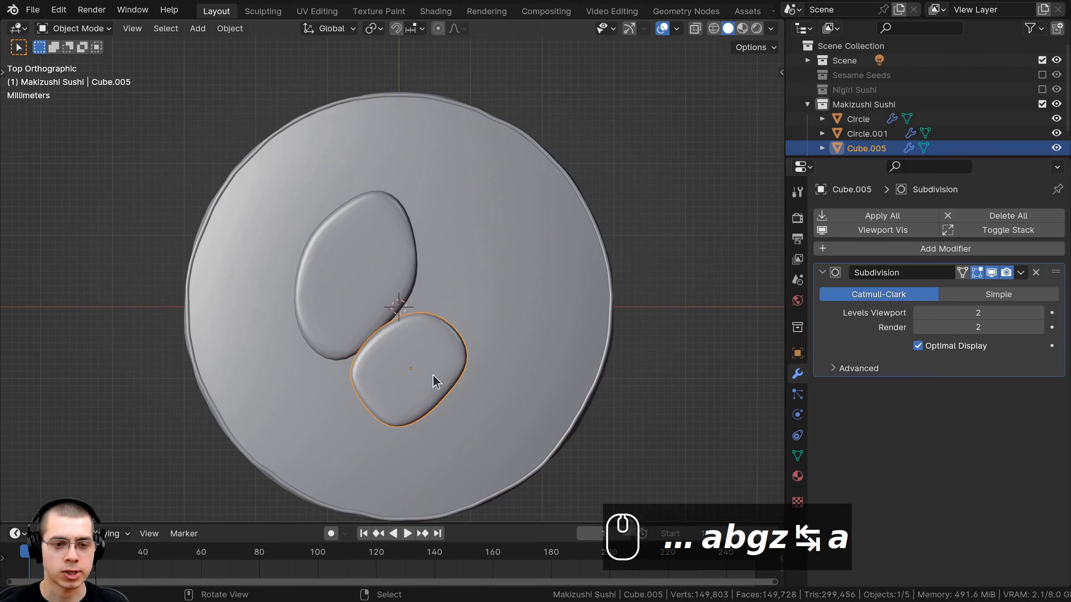
{"action": "key", "text": "shift+d"}
{"action": "left_click", "coordinate": [492, 205]}
{"action": "scroll", "coordinate": [489, 277], "scroll_direction": "up", "scroll_amount": 3}
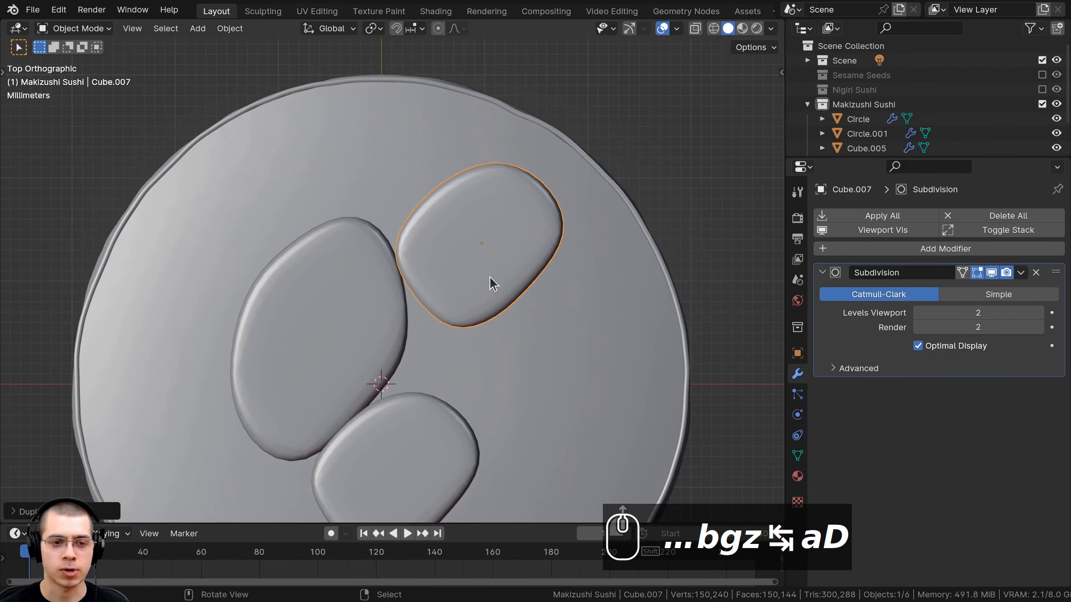
- In Edit Mode, rotate the new copy's whole mesh clockwise and shrink it along the Y axis
{"action": "key", "text": "Tab"}
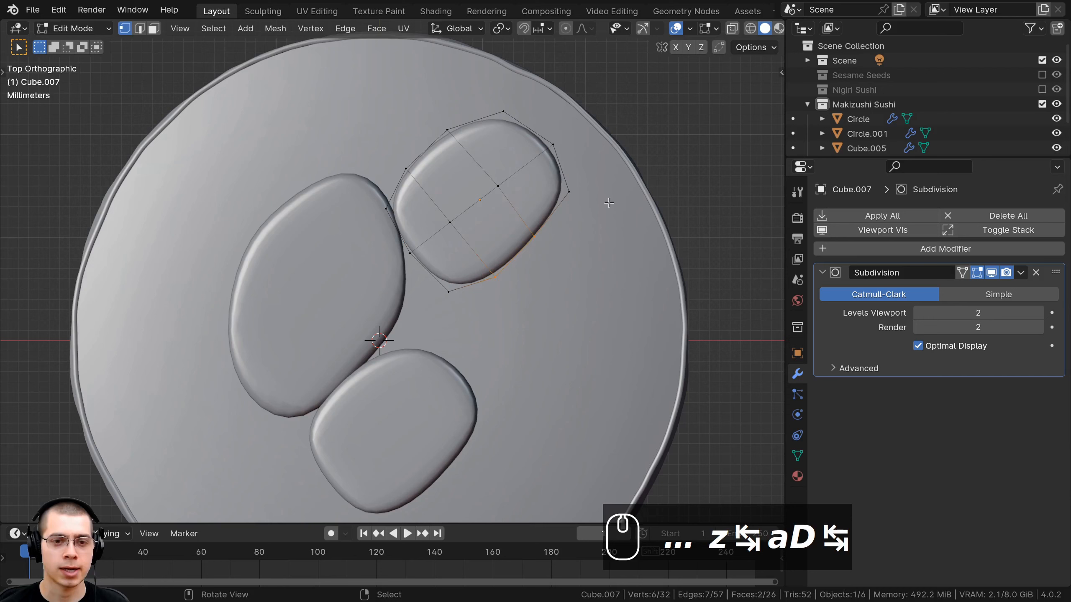
{"action": "key", "text": "a"}
{"action": "key", "text": "a"}
{"action": "key", "text": "r"}
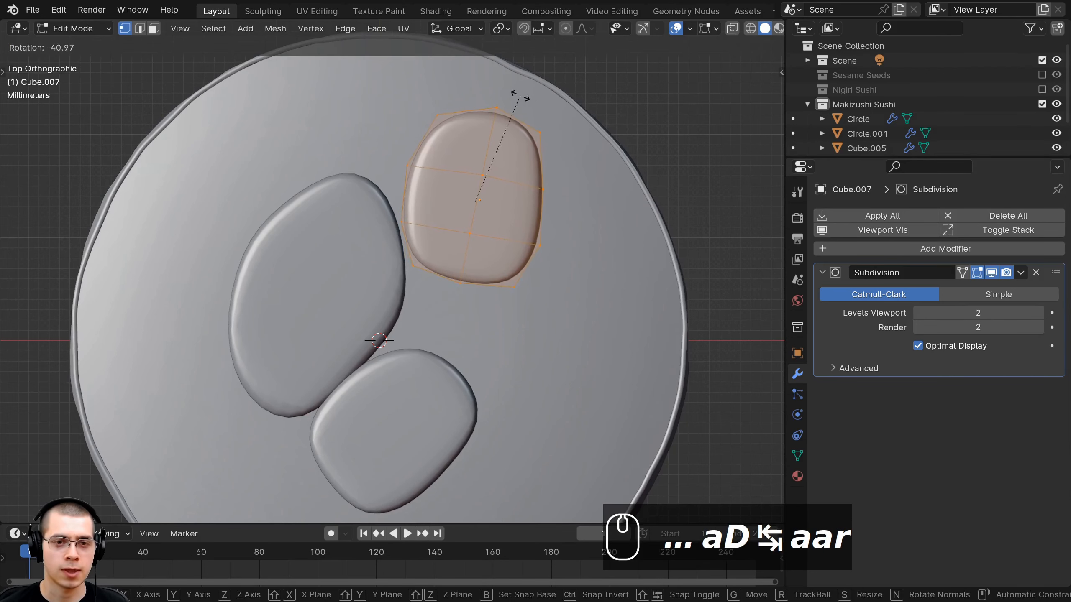
{"action": "left_click", "coordinate": [509, 96]}
{"action": "key", "text": "s"}
{"action": "key", "text": "y"}
{"action": "left_click", "coordinate": [489, 111]}
- Rotate the new copy's mesh again and move it closer to the large piece
{"action": "key", "text": "r"}
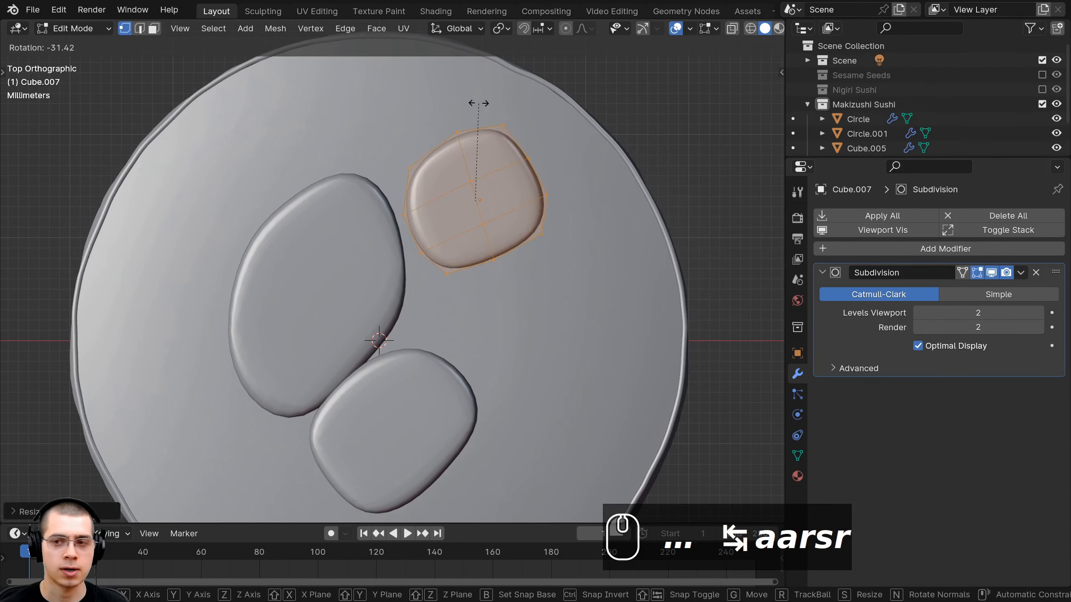
{"action": "left_click", "coordinate": [363, 203]}
{"action": "key", "text": "g"}
{"action": "left_click", "coordinate": [362, 204]}
- Switch to wireframe and move the new copy's two left-side vertex groups toward the large piece
{"action": "key", "text": "a"}
{"action": "key", "text": "z"}
{"action": "key", "text": "a"}
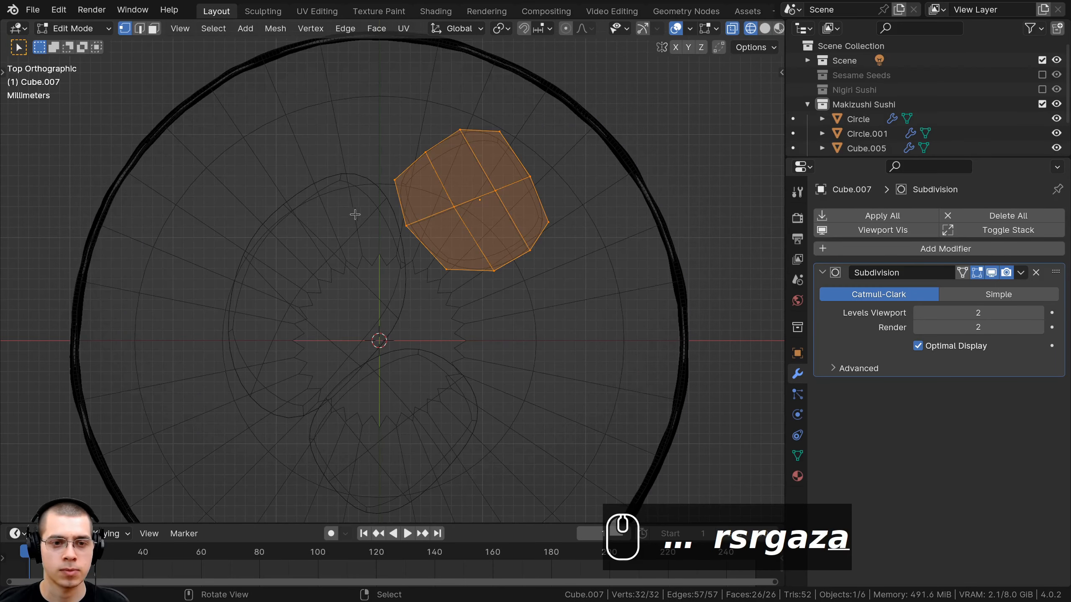
{"action": "key", "text": "b"}
{"action": "right_click", "coordinate": [365, 205]}
{"action": "key", "text": "a"}
{"action": "key", "text": "b"}
{"action": "left_click_drag", "start_coordinate": [372, 208], "coordinate": [434, 236]}
{"action": "key", "text": "g"}
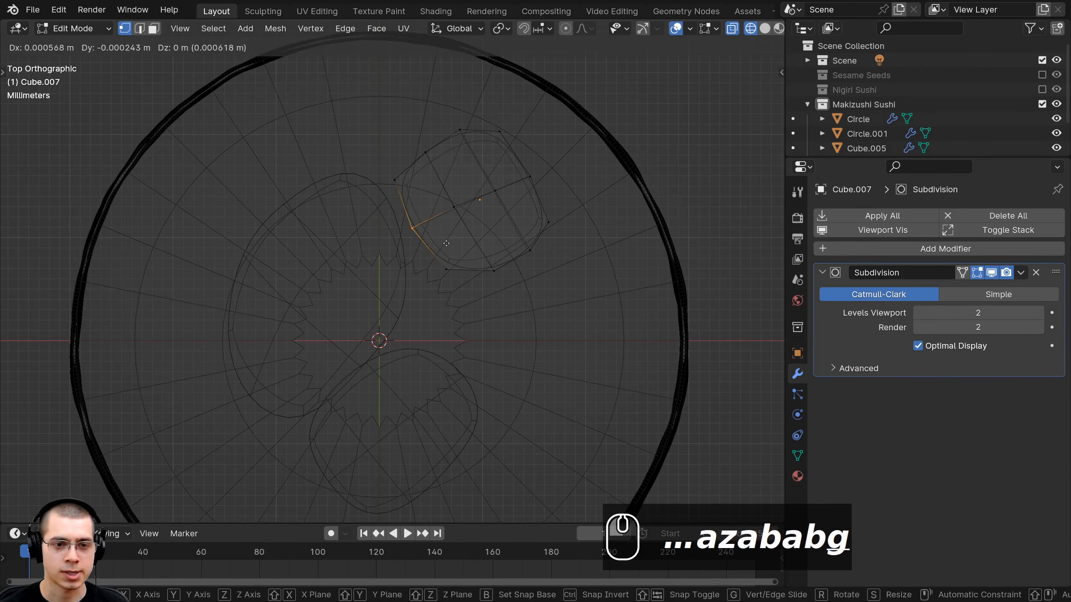
{"action": "left_click", "coordinate": [425, 239]}
{"action": "key", "text": "a"}
{"action": "key", "text": "g"}
{"action": "left_click", "coordinate": [395, 211]}
- Pull the new copy's bottom-left vertices down and left to form a point beside the large piece
{"action": "key", "text": "a"}
{"action": "key", "text": "b"}
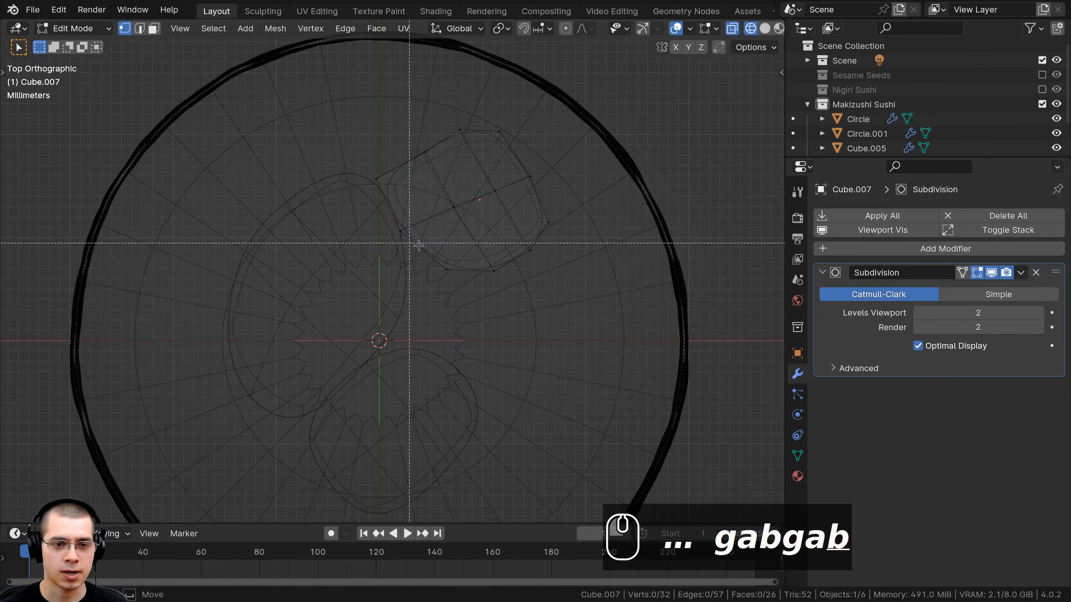
{"action": "key", "text": "b"}
{"action": "left_click_drag", "start_coordinate": [431, 255], "coordinate": [458, 304]}
{"action": "key", "text": "g"}
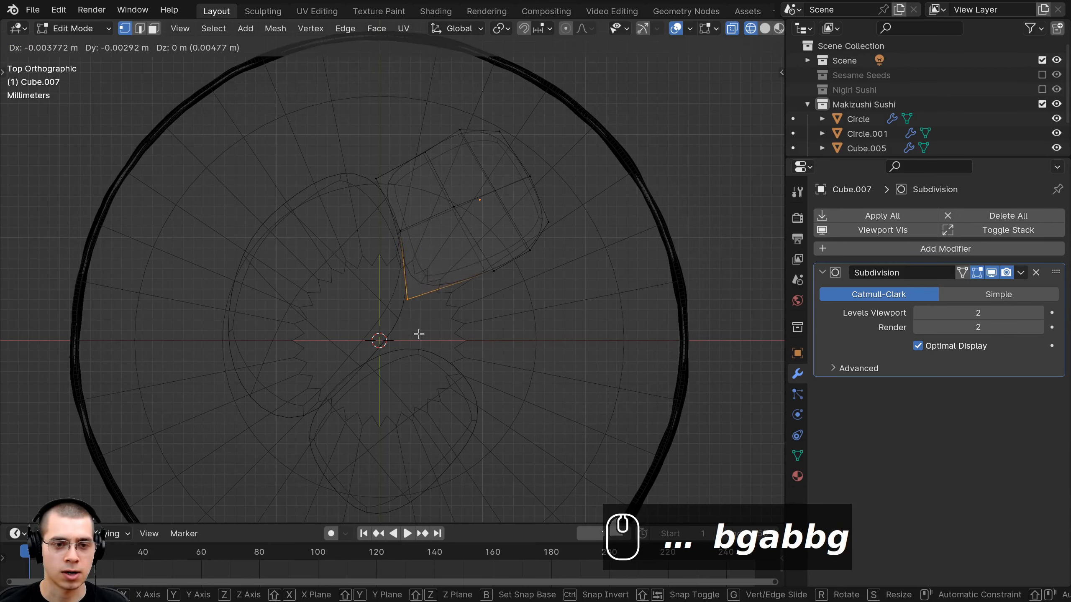
{"action": "left_click", "coordinate": [419, 334]}
- Move the vertex groups on the new copy's lower-right edge inward to the left
{"action": "key", "text": "a"}
{"action": "key", "text": "b"}
{"action": "left_click_drag", "start_coordinate": [476, 238], "coordinate": [510, 296]}
{"action": "key", "text": "g"}
{"action": "left_click", "coordinate": [485, 282]}
{"action": "key", "text": "a"}
{"action": "key", "text": "b"}
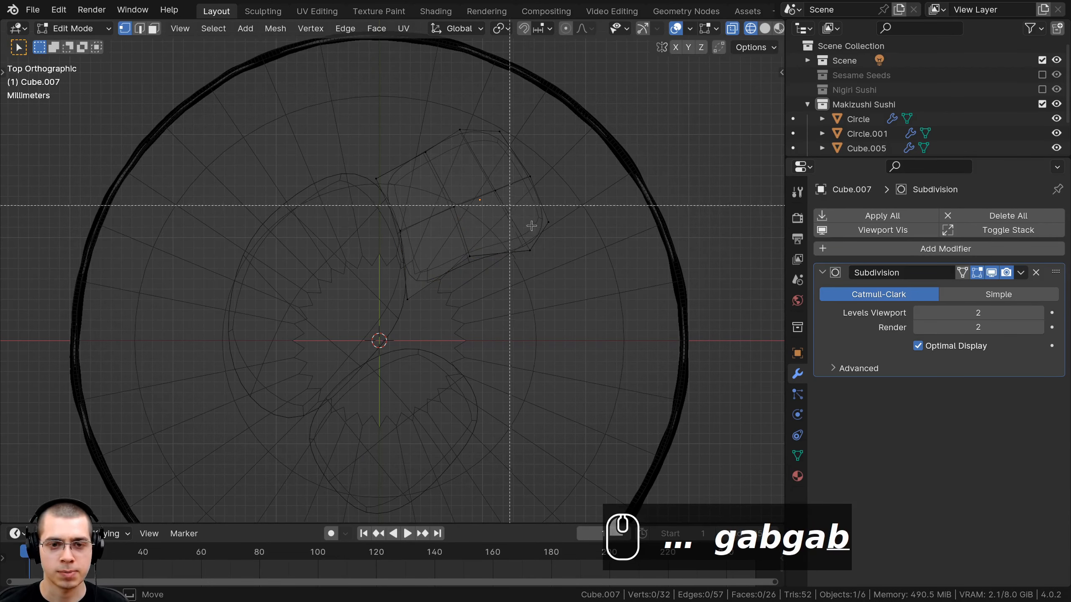
{"action": "left_click_drag", "start_coordinate": [525, 213], "coordinate": [553, 261]}
{"action": "key", "text": "g"}
{"action": "left_click", "coordinate": [528, 260]}
- Shift the new copy's right-side vertices to the left to narrow it, and reposition its lower-edge vertices
{"action": "left_click_drag", "start_coordinate": [441, 101], "coordinate": [569, 228]}
{"action": "key", "text": "g"}
{"action": "left_click", "coordinate": [558, 234]}
{"action": "key", "text": "b"}
{"action": "left_click_drag", "start_coordinate": [418, 202], "coordinate": [476, 280]}
{"action": "key", "text": "g"}
{"action": "left_click", "coordinate": [443, 255]}
- Fine-tune the vertices on the new copy's lower edge and return to solid shading in Object Mode
{"action": "key", "text": "a"}
{"action": "key", "text": "b"}
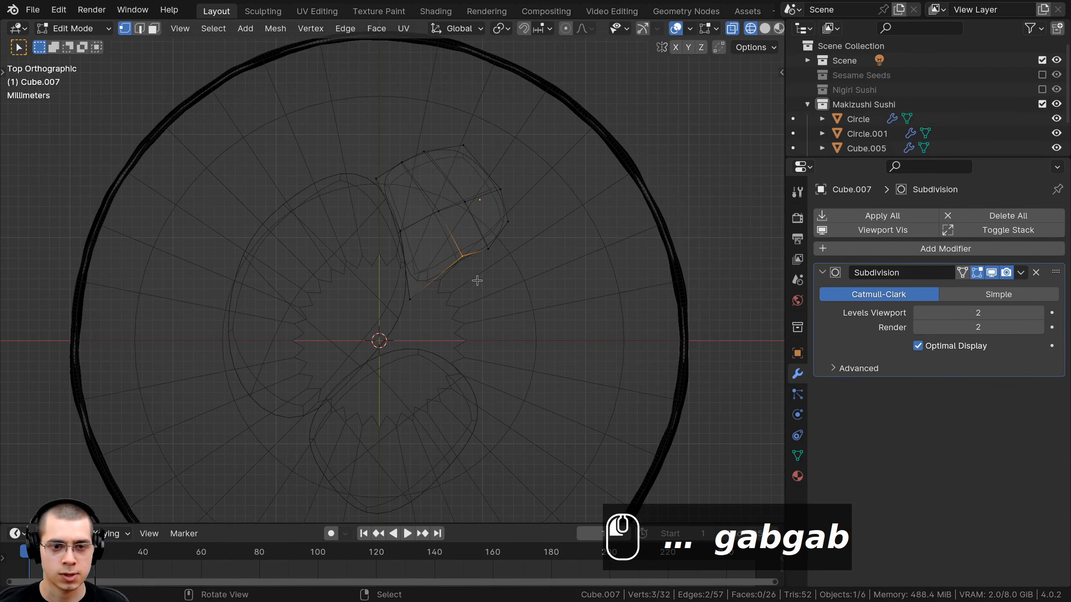
{"action": "key", "text": "g"}
{"action": "left_click", "coordinate": [484, 279]}
{"action": "key", "text": "z"}
{"action": "key", "text": "Tab"}
{"action": "scroll", "coordinate": [389, 235], "scroll_direction": "up", "scroll_amount": 2}
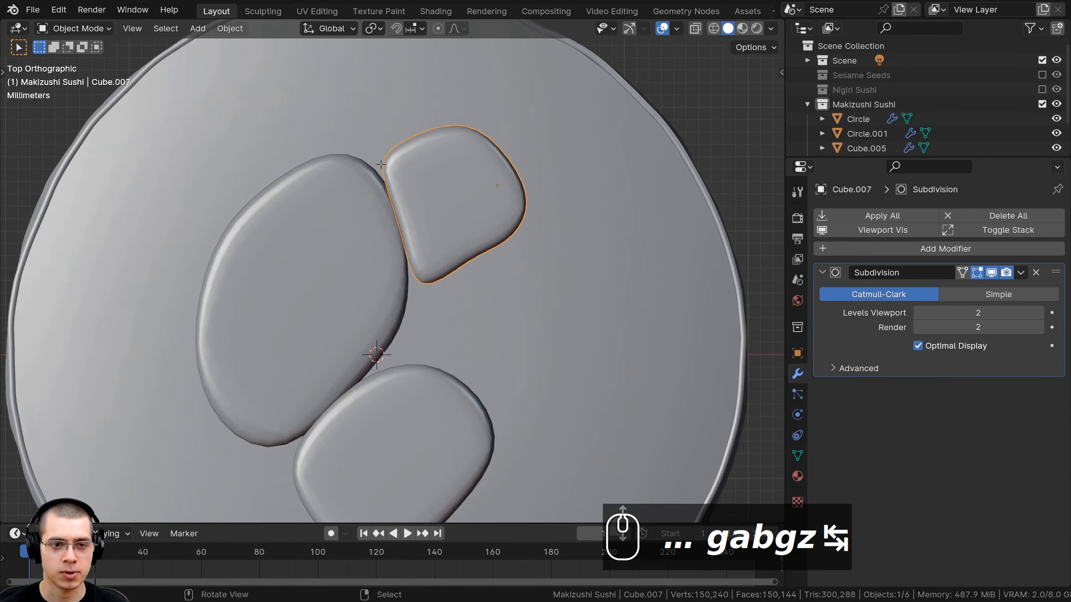
{"action": "key", "text": "Tab"}
{"action": "key", "text": "Tab"}
{"action": "scroll", "coordinate": [476, 378], "scroll_direction": "down", "scroll_amount": 2}
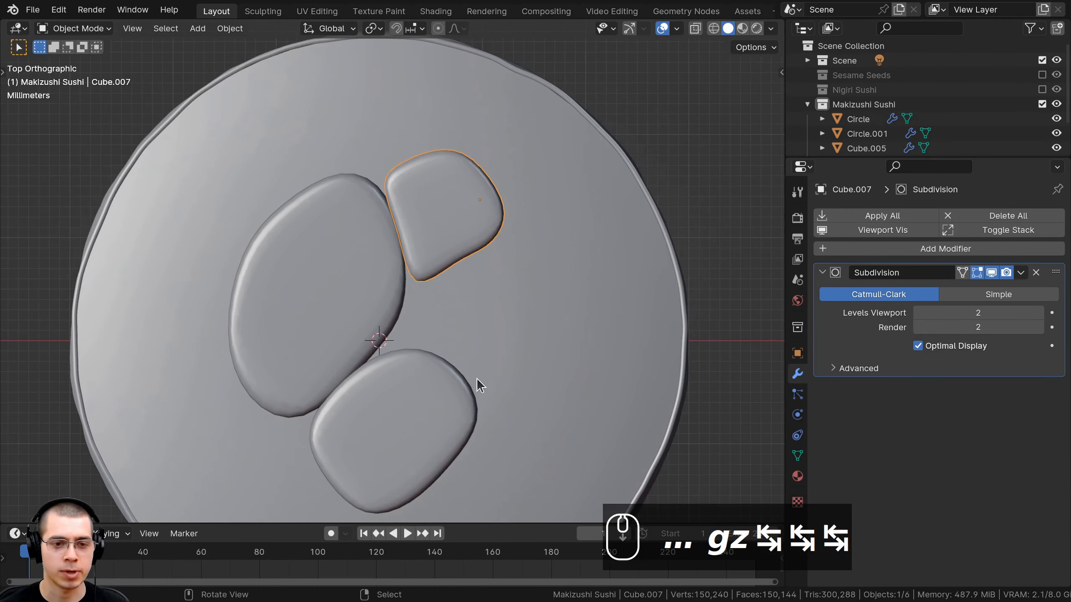
- Move and rotate the small upper-right piece so it sits along the large piece's edge
{"action": "scroll", "coordinate": [466, 355], "scroll_direction": "down", "scroll_amount": 1, "text": "shift"}
{"action": "key", "text": "g"}
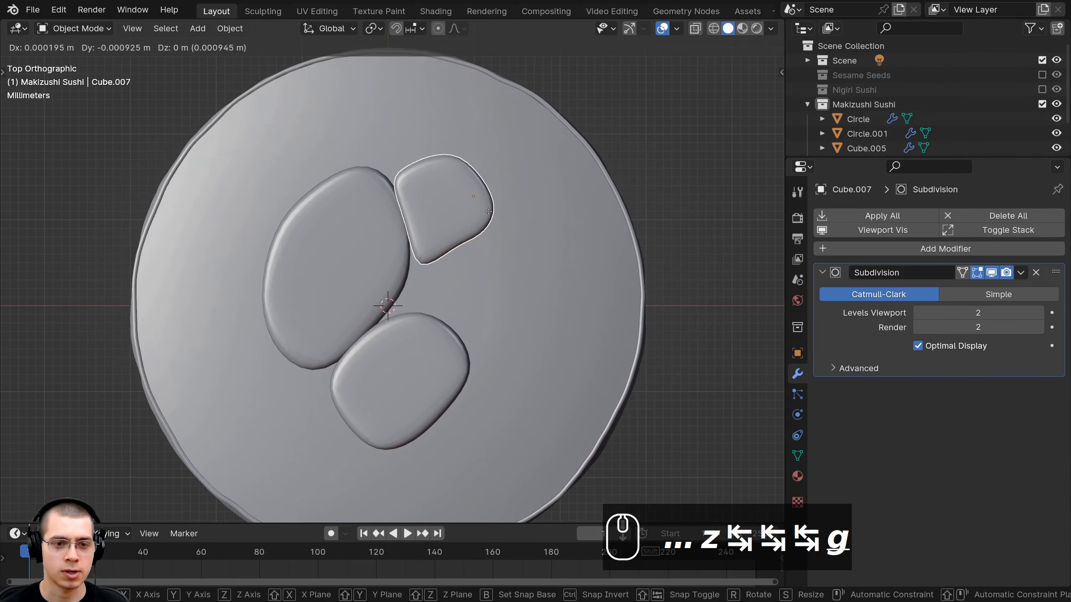
{"action": "key", "text": "r"}
{"action": "key", "text": "g"}
{"action": "left_click", "coordinate": [473, 226]}
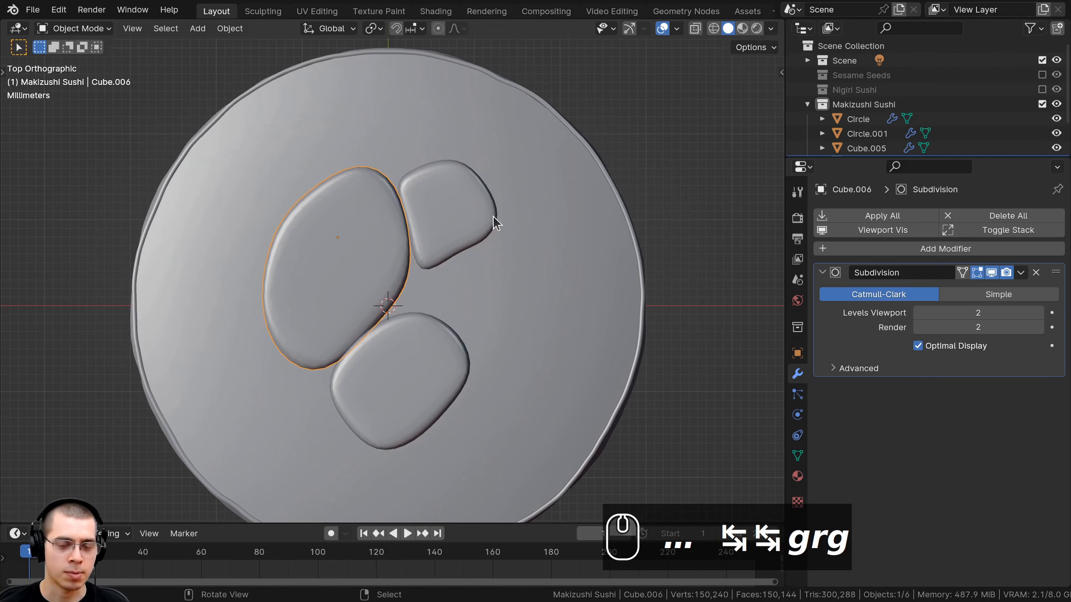
- In Edit Mode, scale down the large piece's whole mesh and shift it toward the lower piece
{"action": "key", "text": "Tab"}
{"action": "key", "text": "a"}
{"action": "key", "text": "a"}
{"action": "key", "text": "s"}
{"action": "left_click", "coordinate": [479, 230]}
{"action": "key", "text": "g"}
{"action": "left_click", "coordinate": [479, 229]}
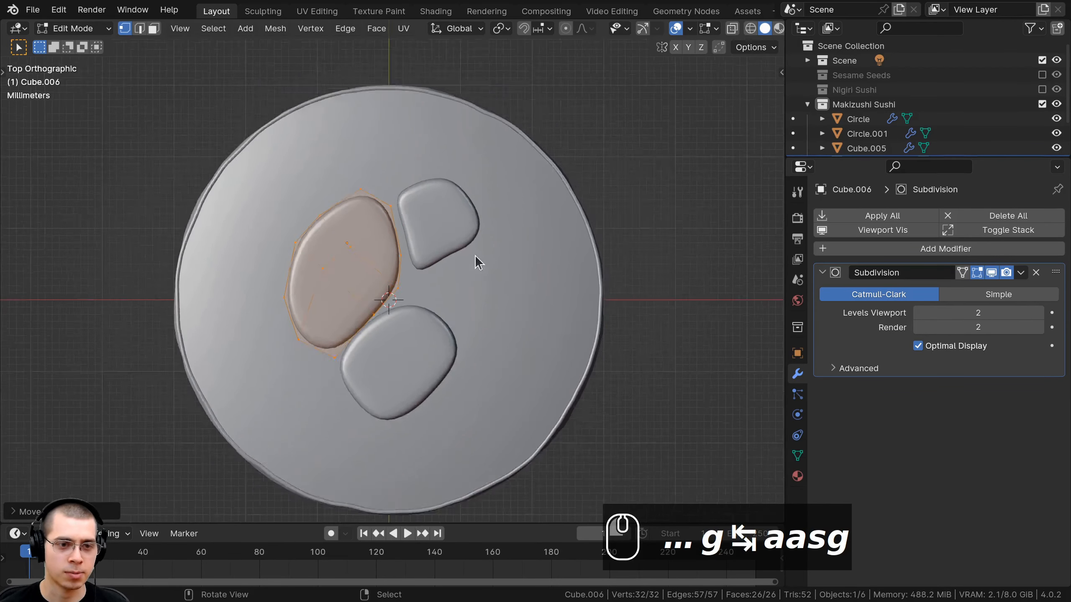
- Back in Object Mode, move the small upper-right piece closer to the large one and select the lower piece
{"action": "scroll", "coordinate": [478, 258], "scroll_direction": "down", "scroll_amount": 3}
{"action": "key", "text": "Tab"}
{"action": "left_click", "coordinate": [442, 242]}
{"action": "key", "text": "g"}
{"action": "left_click", "coordinate": [443, 289]}
{"action": "left_click", "coordinate": [436, 299], "text": "shift"}
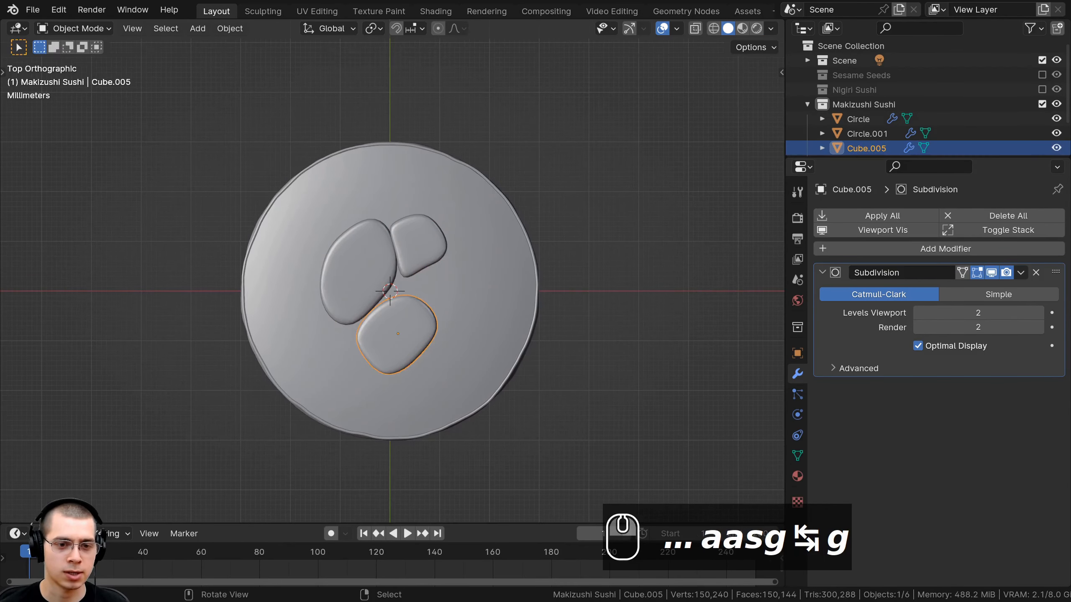
- Rotate and nudge the lower piece so it nests against the lower edge of the large filling piece
{"action": "key", "text": "r"}
{"action": "key", "text": "g"}
{"action": "key", "text": "r"}
{"action": "key", "text": "g"}
{"action": "key", "text": "g"}
{"action": "middle_click_drag", "start_coordinate": [462, 297], "coordinate": [448, 224], "text": "shift"}
{"action": "left_click", "coordinate": [411, 300]}
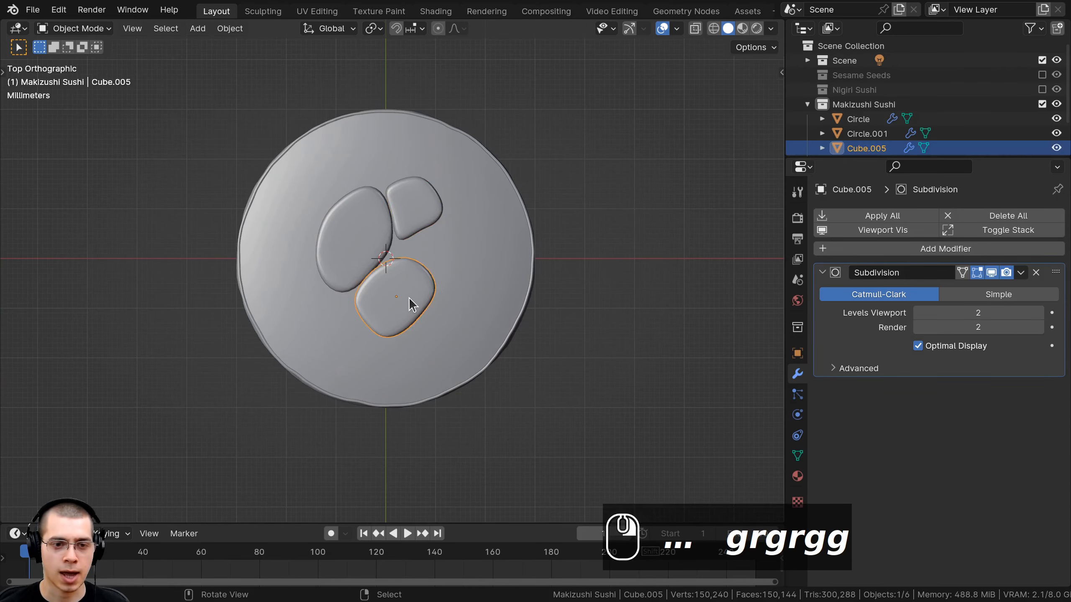
{"action": "key", "text": "g"}
{"action": "key", "text": "r"}
{"action": "key", "text": "g"}
{"action": "left_click", "coordinate": [444, 286]}
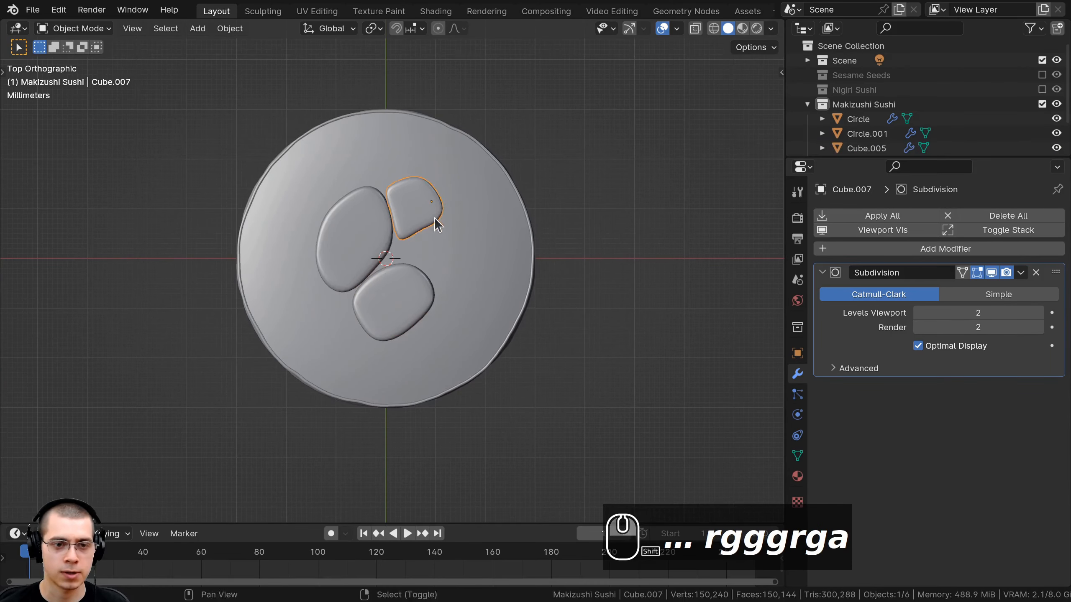
- From top view, duplicate the lower piece onto the cap's right side and turn the copy upright, entering Edit Mode
{"action": "middle_click_drag", "start_coordinate": [437, 222], "coordinate": [421, 298]}
{"action": "key", "text": "KP_5"}
{"action": "key", "text": "KP_7"}
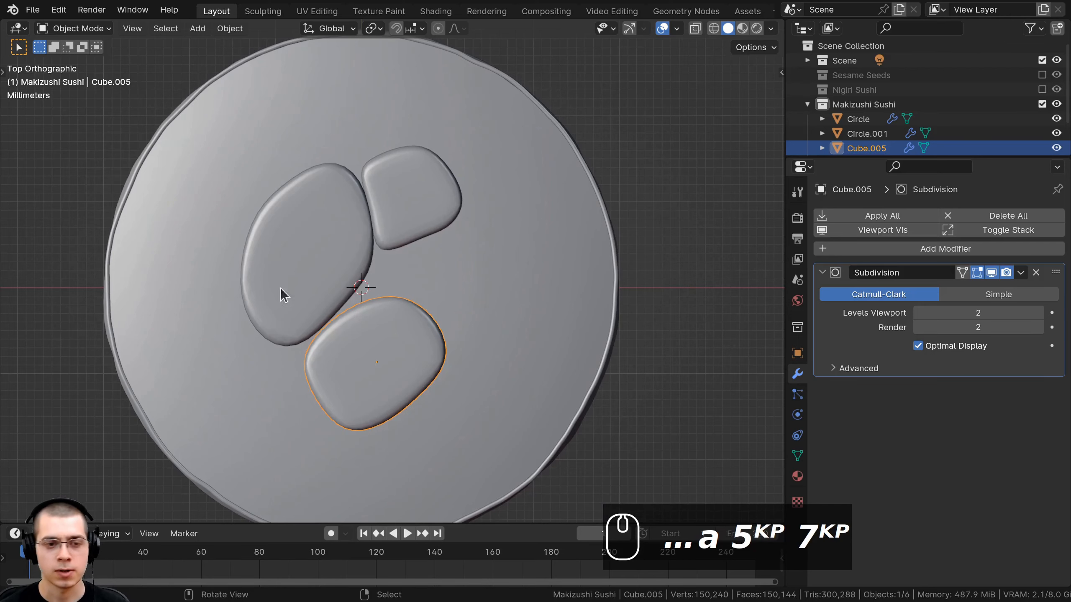
{"action": "key", "text": "shift+d"}
{"action": "key", "text": "r"}
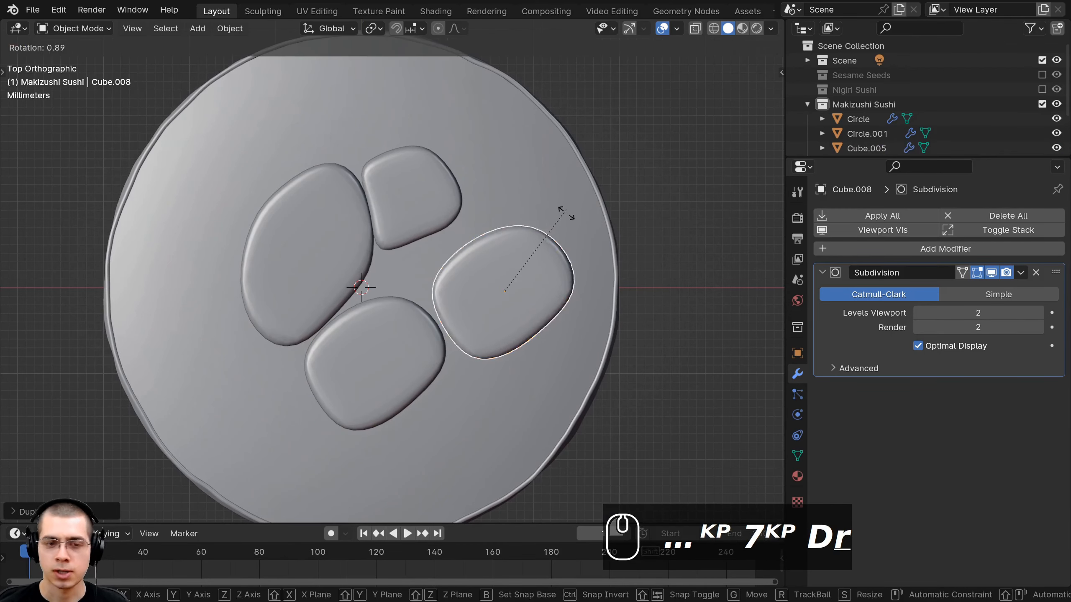
{"action": "left_click", "coordinate": [535, 368]}
{"action": "key", "text": "Tab"}
{"action": "key", "text": "a"}
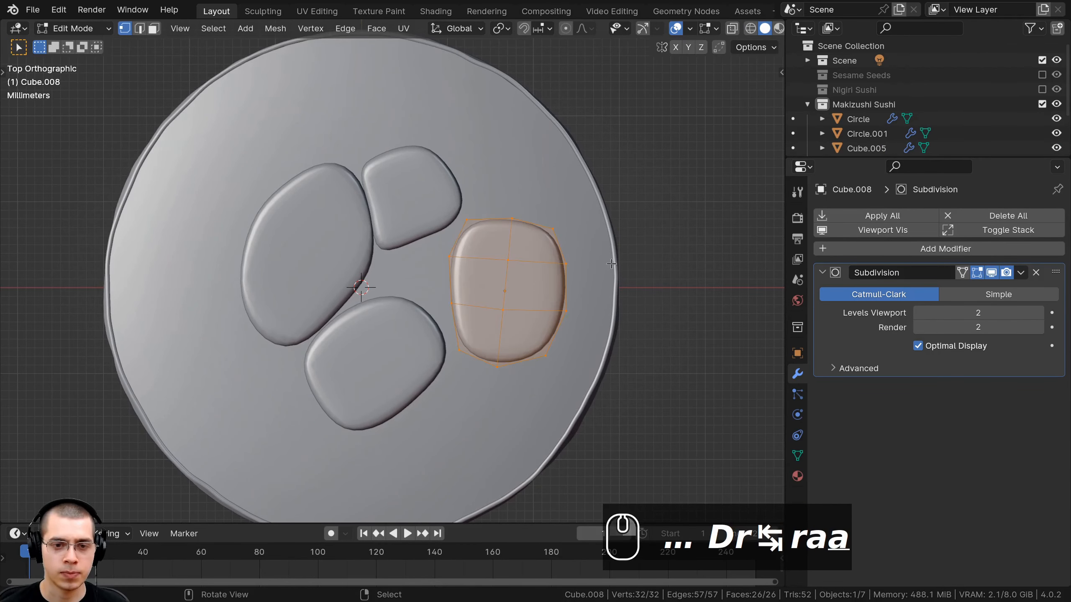
- Switch to wireframe and move the new copy's upper-left corner vertices outward toward the small upper piece
{"action": "key", "text": "alt+a"}
{"action": "scroll", "coordinate": [342, 145], "scroll_direction": "up", "scroll_amount": 1}
{"action": "key", "text": "b"}
{"action": "left_click_drag", "start_coordinate": [356, 136], "coordinate": [528, 208]}
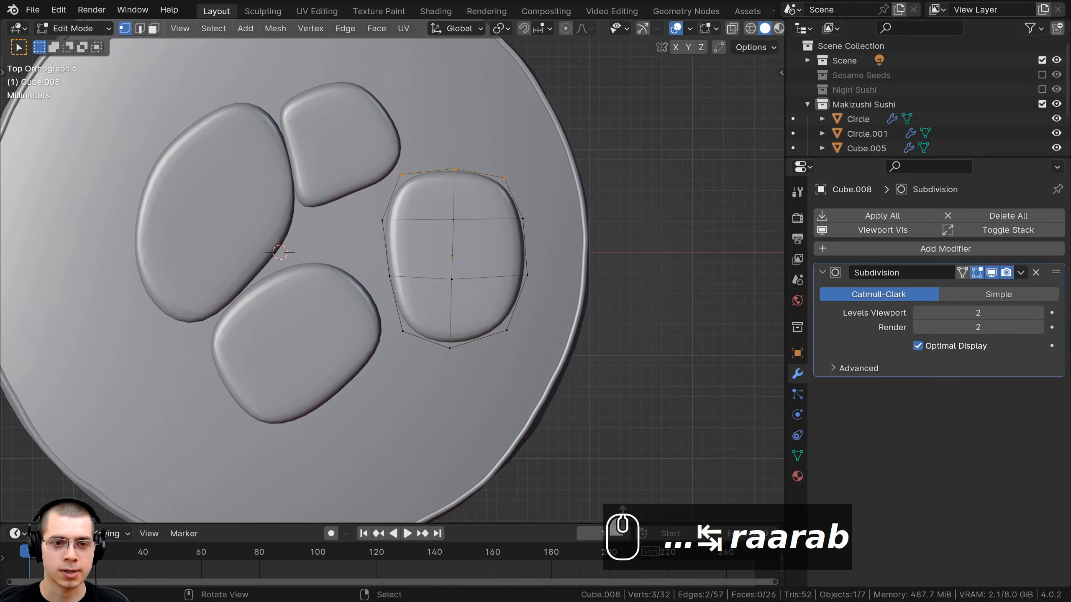
{"action": "key", "text": "s"}
{"action": "key", "text": "z"}
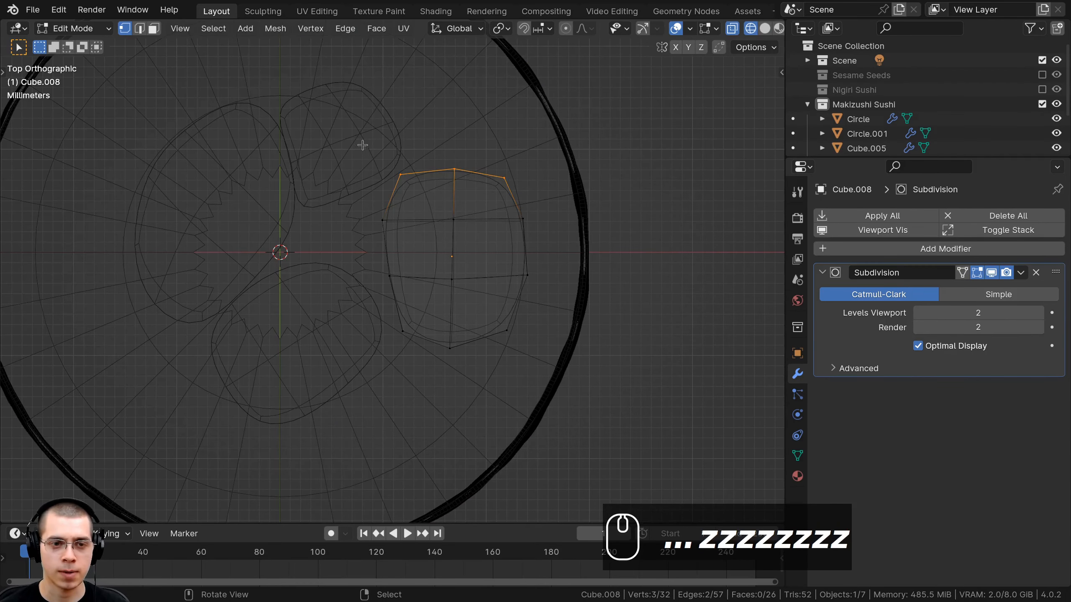
{"action": "left_click_drag", "start_coordinate": [355, 136], "coordinate": [422, 196]}
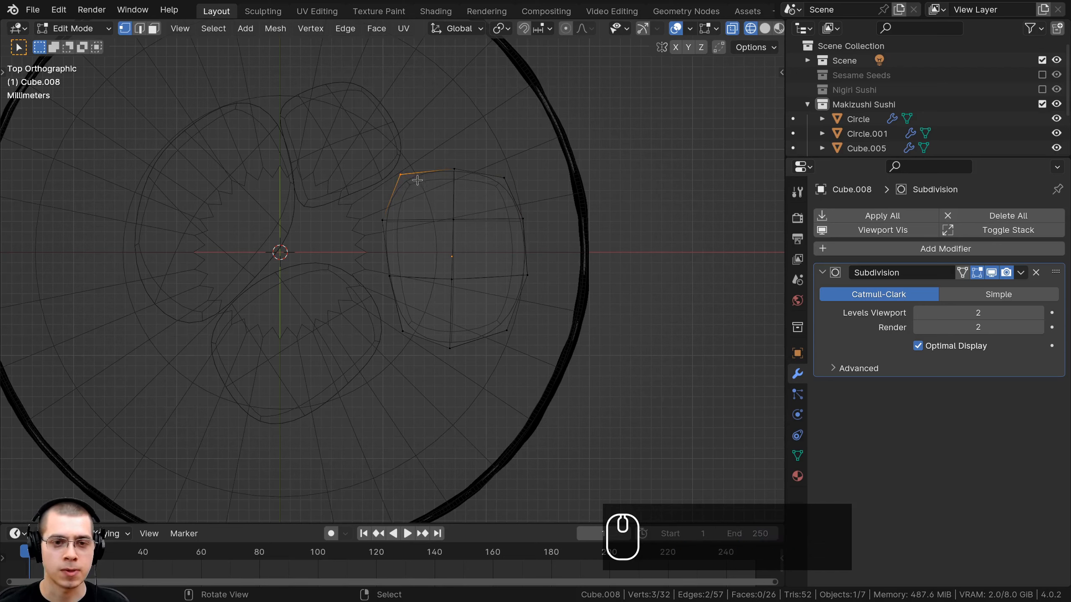
{"action": "key", "text": "g"}
{"action": "left_click", "coordinate": [480, 203]}
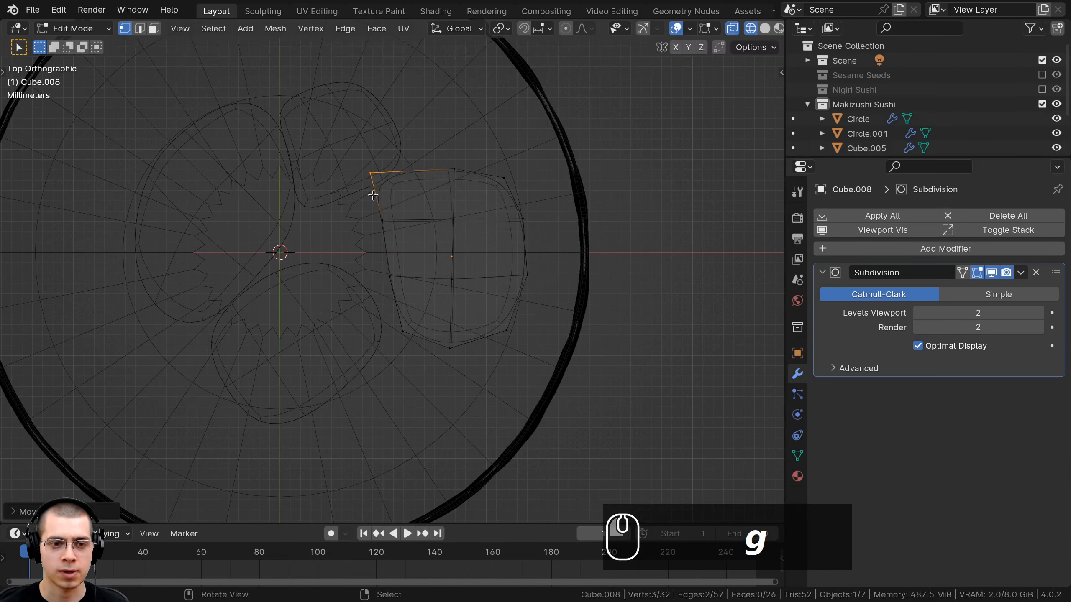
- Shift the vertices on the copy's upper-left edge outward and nudge the upper middle-column vertices slightly sideways
{"action": "key", "text": "a"}
{"action": "key", "text": "b"}
{"action": "left_click_drag", "start_coordinate": [353, 157], "coordinate": [393, 252]}
{"action": "key", "text": "g"}
{"action": "left_click", "coordinate": [387, 263]}
{"action": "key", "text": "a"}
{"action": "key", "text": "b"}
{"action": "left_click_drag", "start_coordinate": [425, 131], "coordinate": [469, 253]}
{"action": "key", "text": "g"}
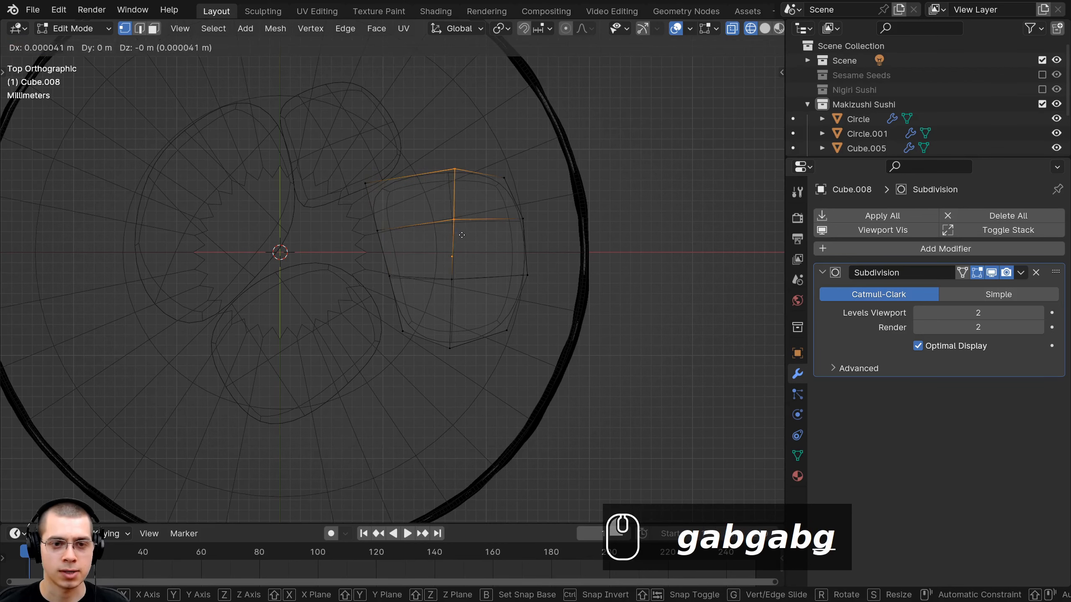
{"action": "left_click", "coordinate": [473, 256]}
- Rotate and move the vertices of the copy's right edge so it flares out at its upper end
{"action": "key", "text": "a"}
{"action": "key", "text": "b"}
{"action": "key", "text": "r"}
{"action": "left_click_drag", "start_coordinate": [488, 153], "coordinate": [541, 371]}
{"action": "left_click", "coordinate": [520, 271]}
{"action": "key", "text": "g"}
{"action": "left_click", "coordinate": [538, 278]}
{"action": "key", "text": "r"}
{"action": "key", "text": "g"}
{"action": "left_click", "coordinate": [523, 291]}
- Rotate and move the copy's lower-right vertices inward to taper that side
{"action": "key", "text": "a"}
{"action": "key", "text": "b"}
{"action": "key", "text": "r"}
{"action": "left_click", "coordinate": [521, 375]}
{"action": "key", "text": "g"}
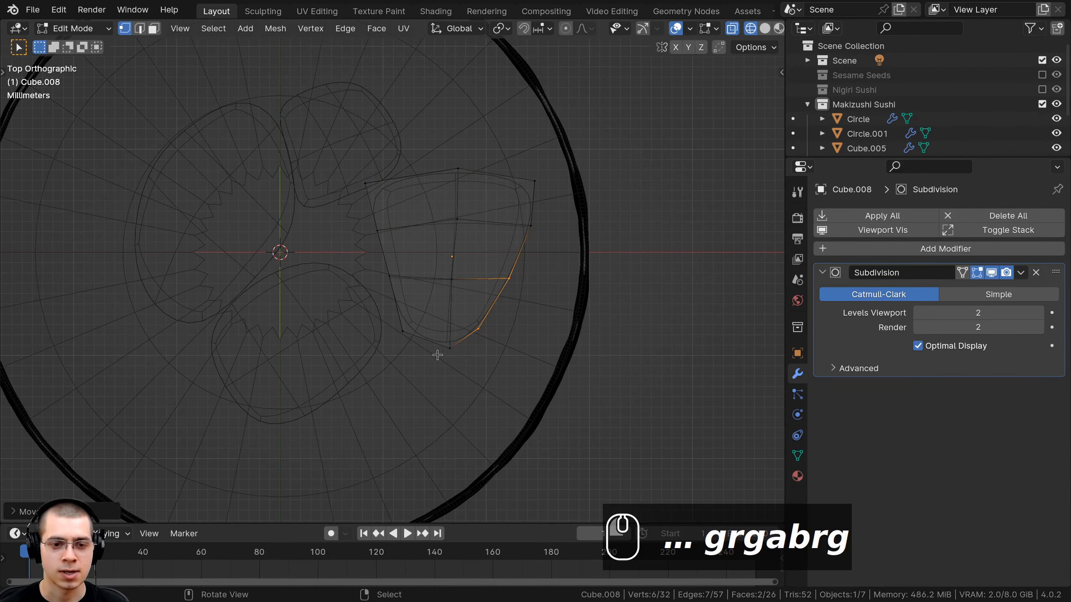
{"action": "left_click", "coordinate": [447, 358]}
- Move the copy's bottom-middle vertices downward to form a pointed tip
{"action": "key", "text": "a"}
{"action": "key", "text": "b"}
{"action": "left_click_drag", "start_coordinate": [434, 335], "coordinate": [462, 358]}
{"action": "key", "text": "g"}
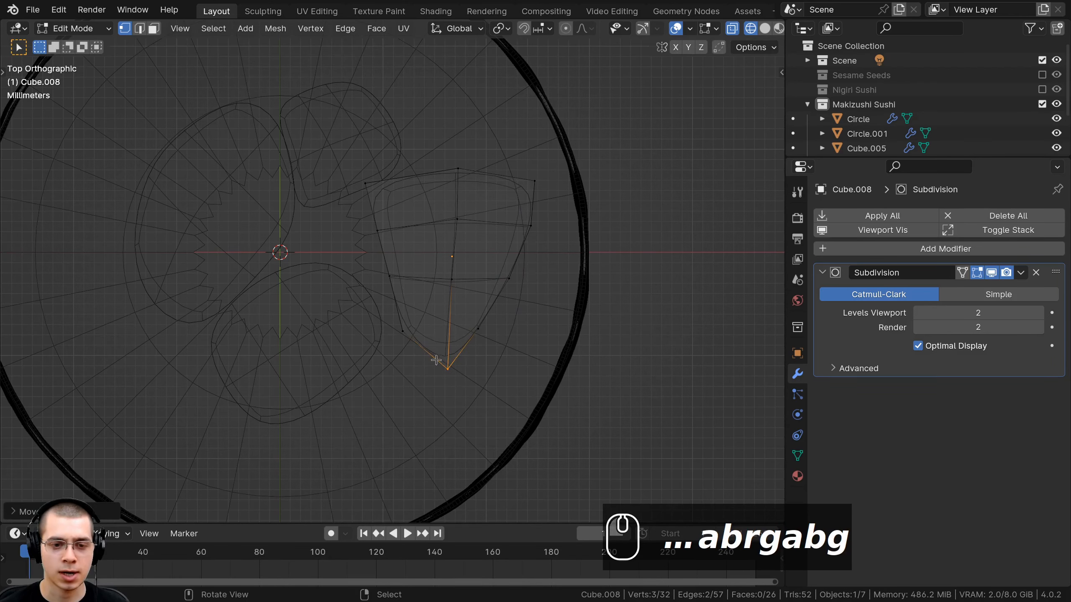
{"action": "key", "text": "g"}
{"action": "left_click", "coordinate": [456, 317]}
- Move the copy's lower-left vertices inward to narrow the side toward the tip
{"action": "key", "text": "a"}
{"action": "key", "text": "b"}
{"action": "left_click_drag", "start_coordinate": [393, 314], "coordinate": [420, 348]}
{"action": "key", "text": "g"}
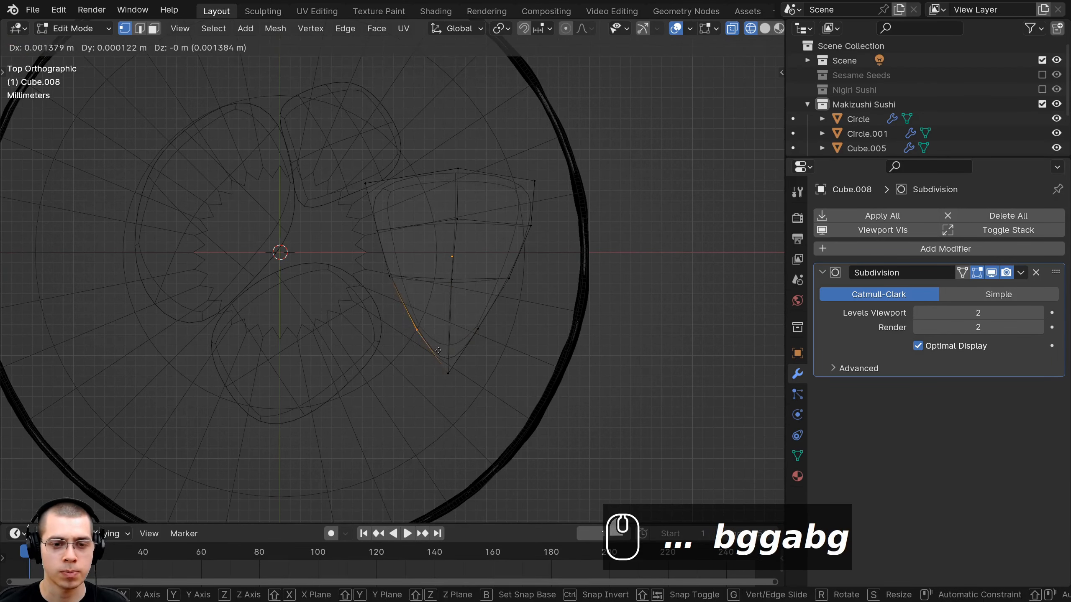
{"action": "left_click", "coordinate": [414, 308]}
- Rotate and pull in the upper-right edge vertices, and nudge the right side's middle vertices inward
{"action": "key", "text": "a"}
{"action": "key", "text": "b"}
{"action": "left_click_drag", "start_coordinate": [512, 161], "coordinate": [560, 270]}
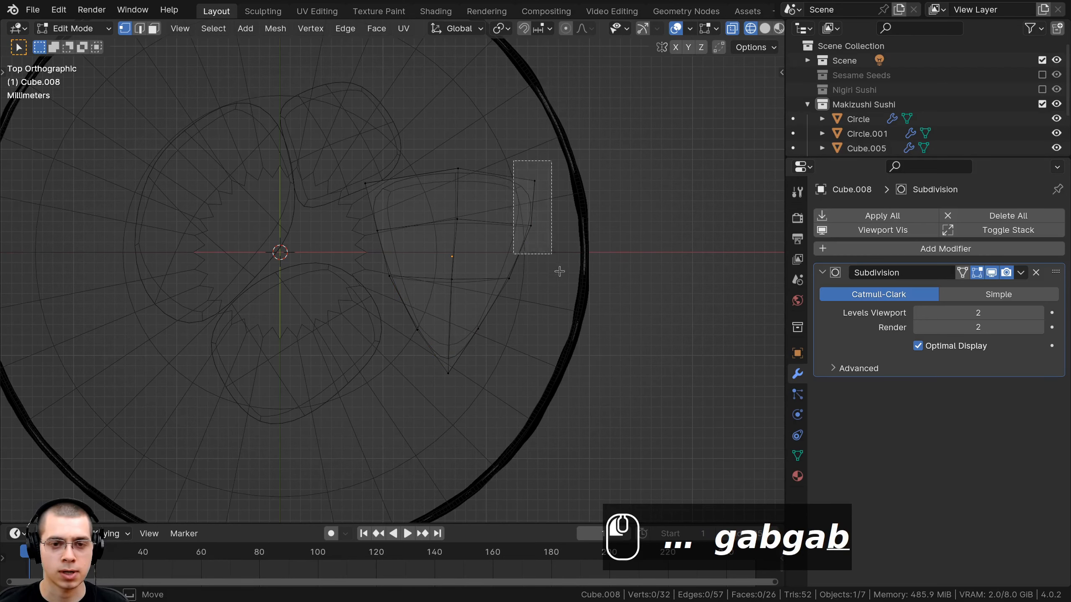
{"action": "key", "text": "r"}
{"action": "key", "text": "g"}
{"action": "left_click", "coordinate": [539, 301]}
{"action": "key", "text": "b"}
{"action": "left_click_drag", "start_coordinate": [485, 208], "coordinate": [542, 332]}
{"action": "key", "text": "g"}
{"action": "left_click", "coordinate": [536, 337]}
{"action": "key", "text": "a"}
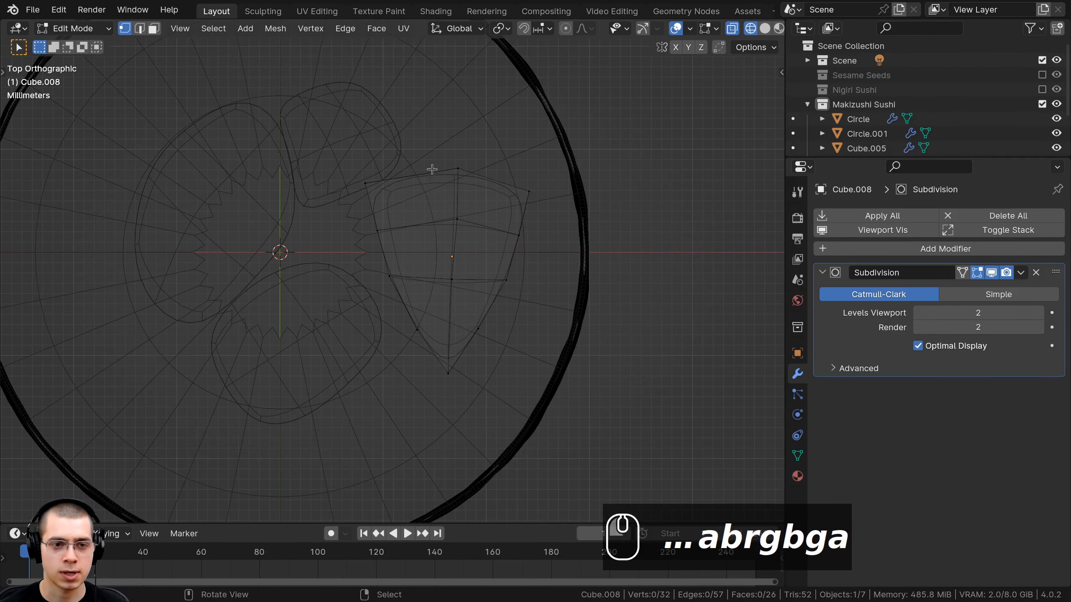
- Rotate and move the vertices along the copy's left edge slightly inward
{"action": "key", "text": "b"}
{"action": "left_click_drag", "start_coordinate": [358, 168], "coordinate": [435, 358]}
{"action": "key", "text": "r"}
{"action": "key", "text": "g"}
{"action": "left_click", "coordinate": [447, 358]}
- Straighten the copy's middle column of vertices by scaling it along the X axis, and shift it slightly left
{"action": "key", "text": "a"}
{"action": "key", "text": "b"}
{"action": "left_click_drag", "start_coordinate": [435, 134], "coordinate": [472, 450]}
{"action": "key", "text": "s"}
{"action": "key", "text": "x"}
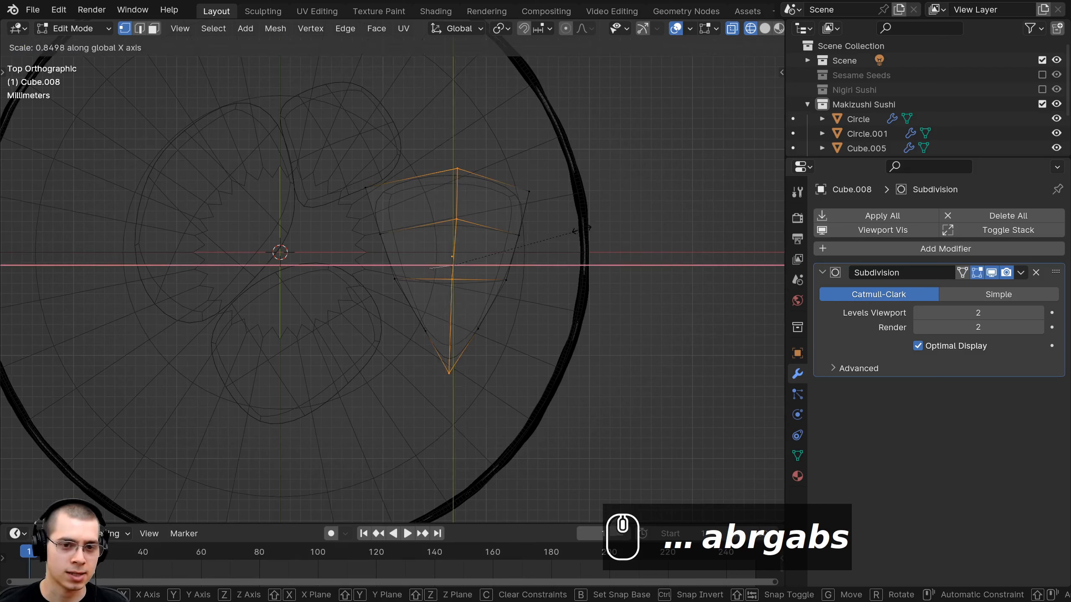
{"action": "left_click", "coordinate": [463, 252]}
{"action": "key", "text": "r"}
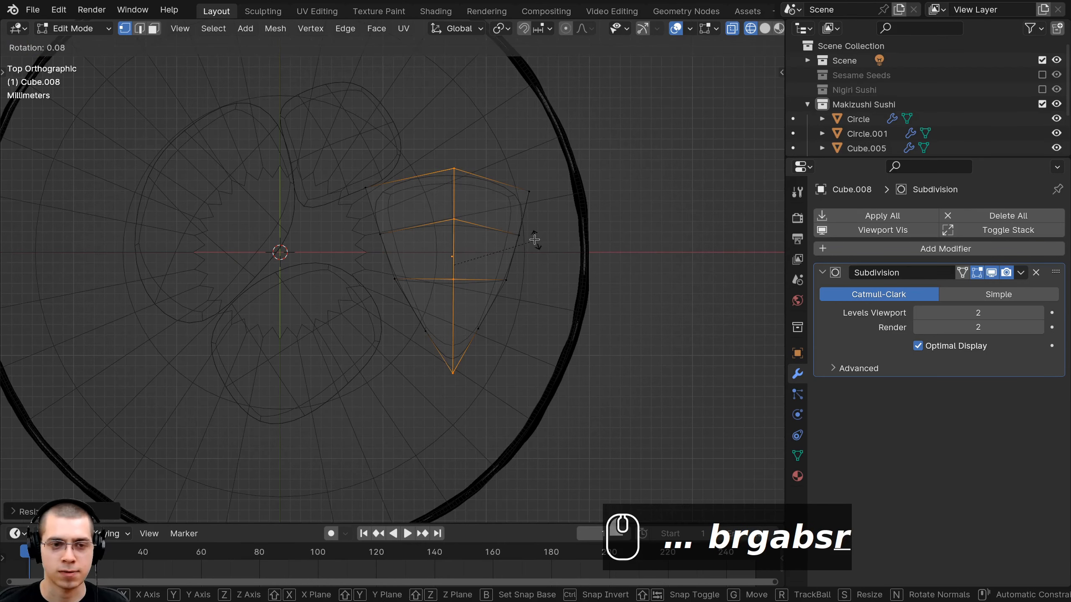
{"action": "key", "text": "g"}
{"action": "left_click", "coordinate": [525, 238]}
{"action": "key", "text": "r"}
{"action": "right_click", "coordinate": [527, 237]}
- Stretch the middle vertex column along the Y axis and adjust its position to lengthen the piece
{"action": "key", "text": "s"}
{"action": "key", "text": "y"}
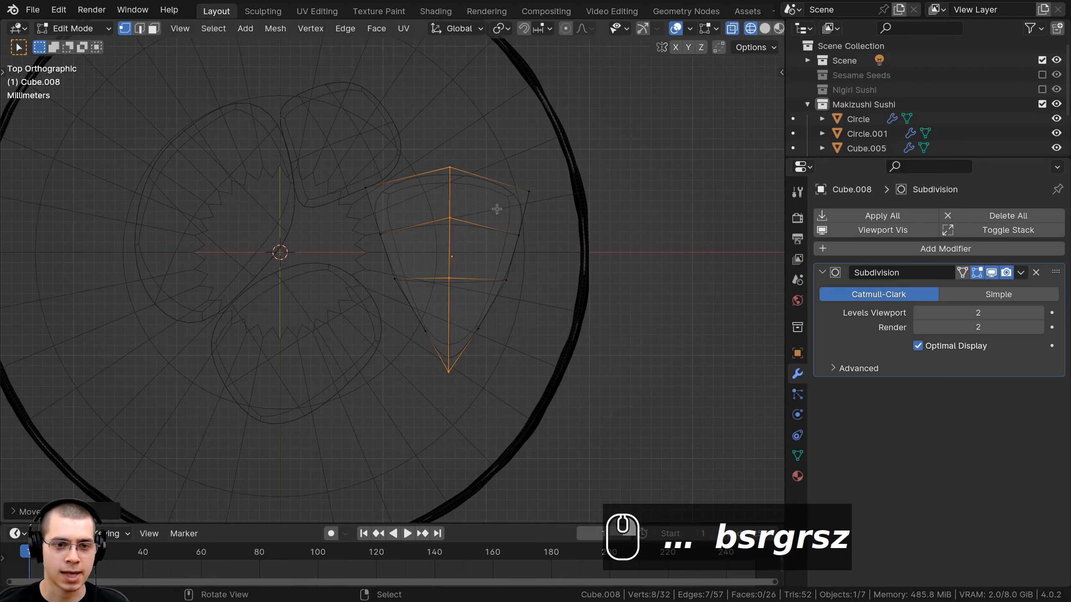
{"action": "key", "text": "s"}
{"action": "key", "text": "g"}
{"action": "key", "text": "Tab"}
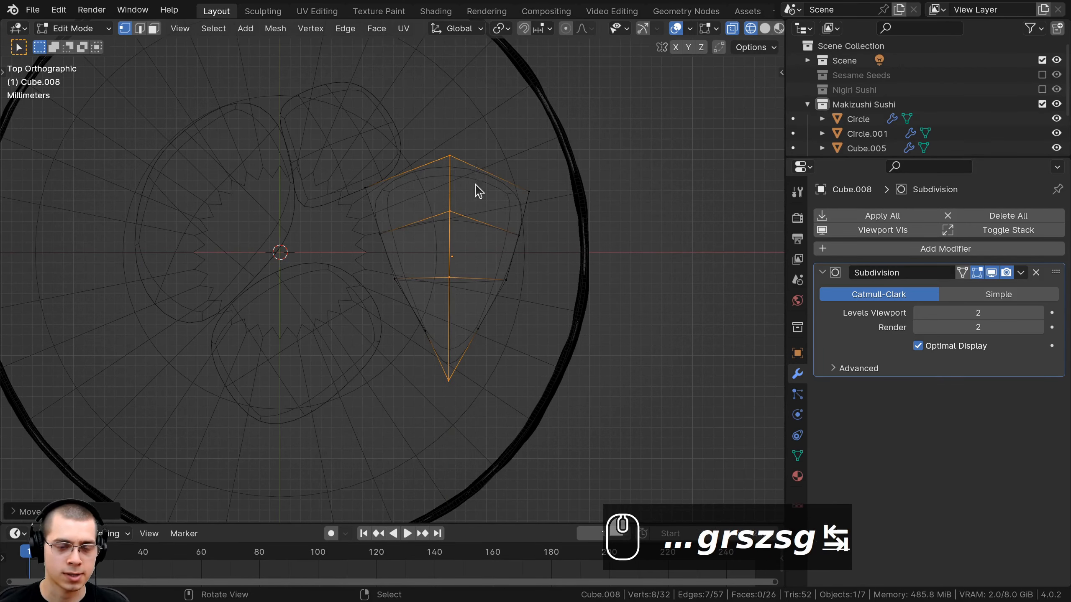
{"action": "scroll", "coordinate": [392, 257], "scroll_direction": "down", "scroll_amount": 1}
{"action": "scroll", "coordinate": [411, 215], "scroll_direction": "up", "scroll_amount": 2}
- Rotate and shift the three upper rows of left-edge vertices inward, away from the small upper piece
{"action": "key", "text": "Tab"}
{"action": "key", "text": "a"}
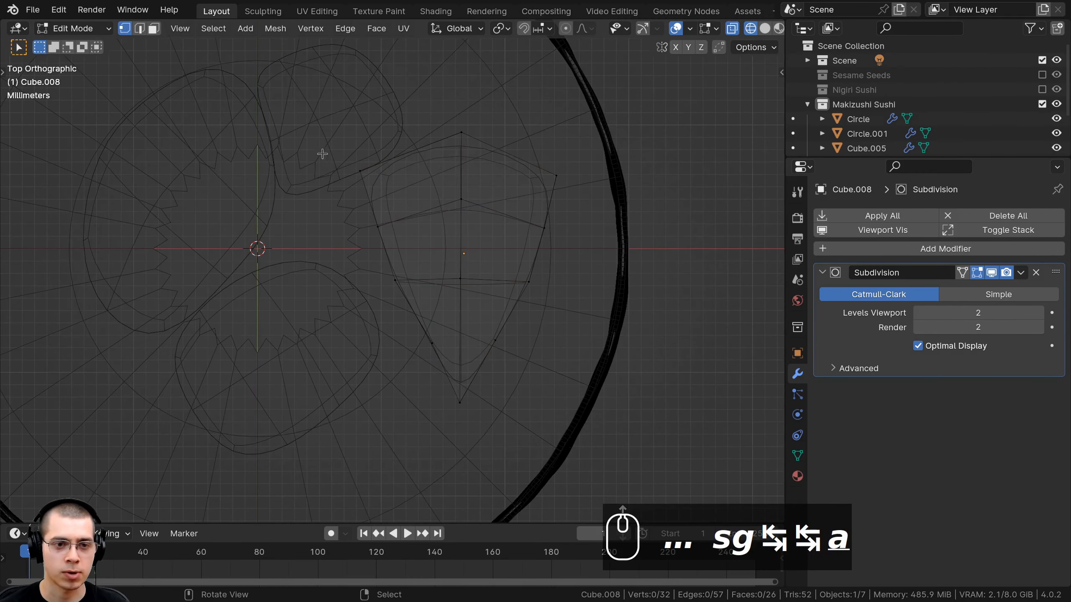
{"action": "key", "text": "b"}
{"action": "left_click_drag", "start_coordinate": [335, 160], "coordinate": [433, 315]}
{"action": "key", "text": "r"}
{"action": "left_click", "coordinate": [418, 321]}
{"action": "key", "text": "g"}
{"action": "left_click", "coordinate": [430, 315]}
{"action": "key", "text": "r"}
{"action": "key", "text": "g"}
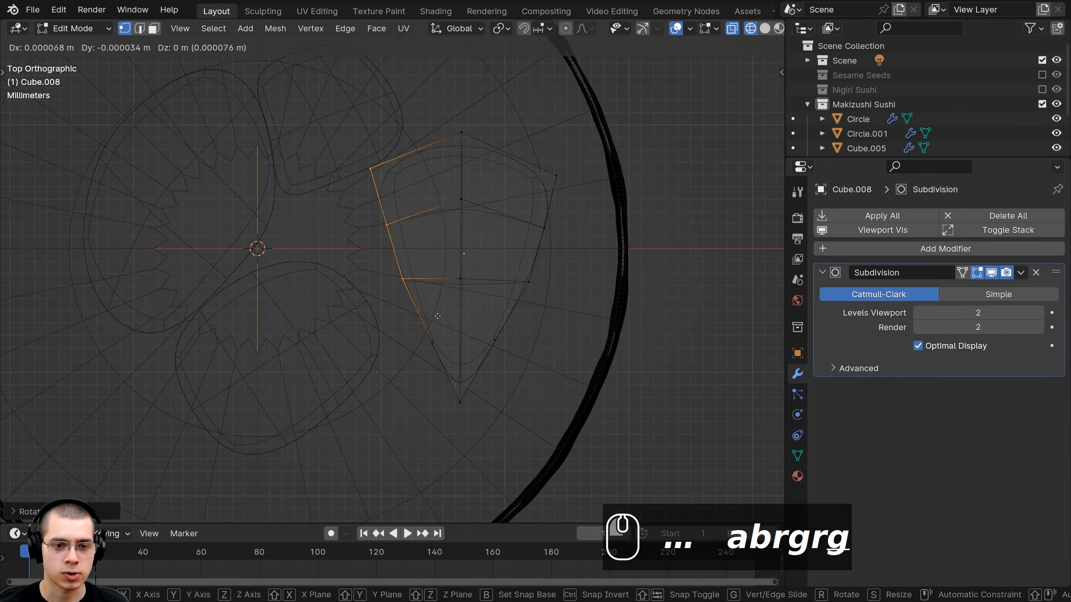
{"action": "left_click", "coordinate": [426, 323]}
{"action": "key", "text": "g"}
{"action": "key", "text": "a"}
{"action": "key", "text": "Tab"}
{"action": "key", "text": "Tab"}
{"action": "middle_click_drag", "start_coordinate": [393, 418], "coordinate": [378, 370], "text": "shift"}
{"action": "scroll", "coordinate": [402, 346], "scroll_direction": "up", "scroll_amount": 3}
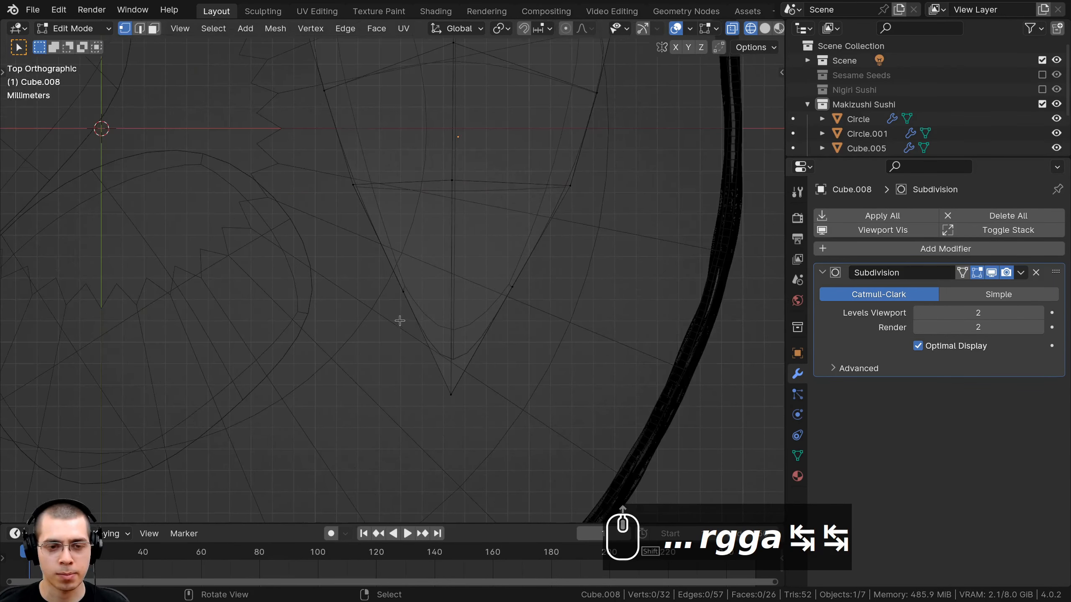
- Bevel the lower tip of the wedge-shaped filling piece and move the new narrow edge slightly downward
{"action": "left_click_drag", "start_coordinate": [402, 327], "coordinate": [525, 459]}
{"action": "middle_click_drag", "start_coordinate": [483, 414], "coordinate": [478, 394], "text": "shift"}
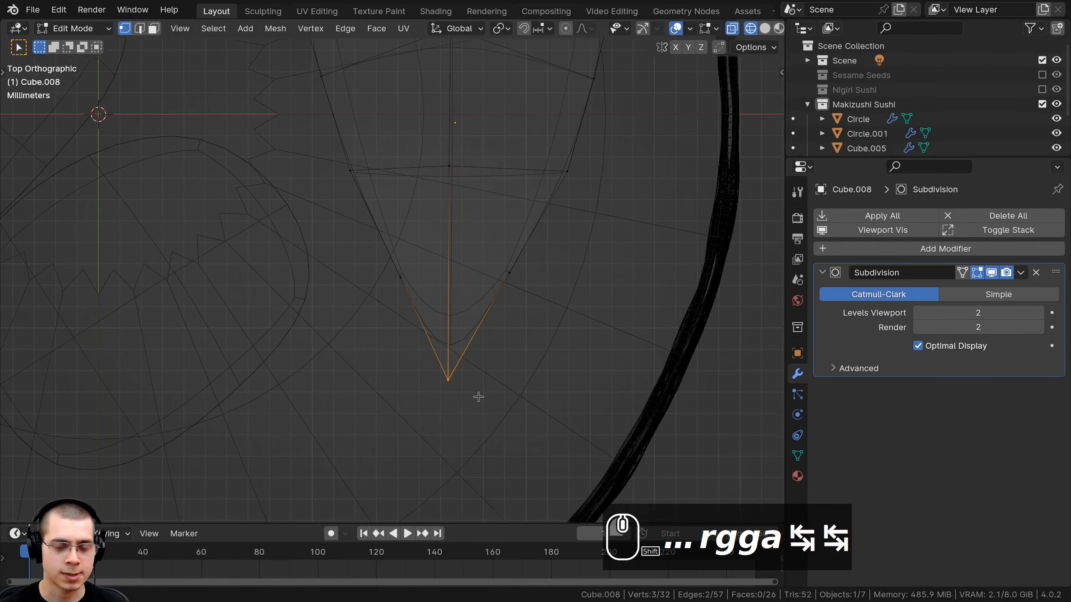
{"action": "key", "text": "ctrl+b"}
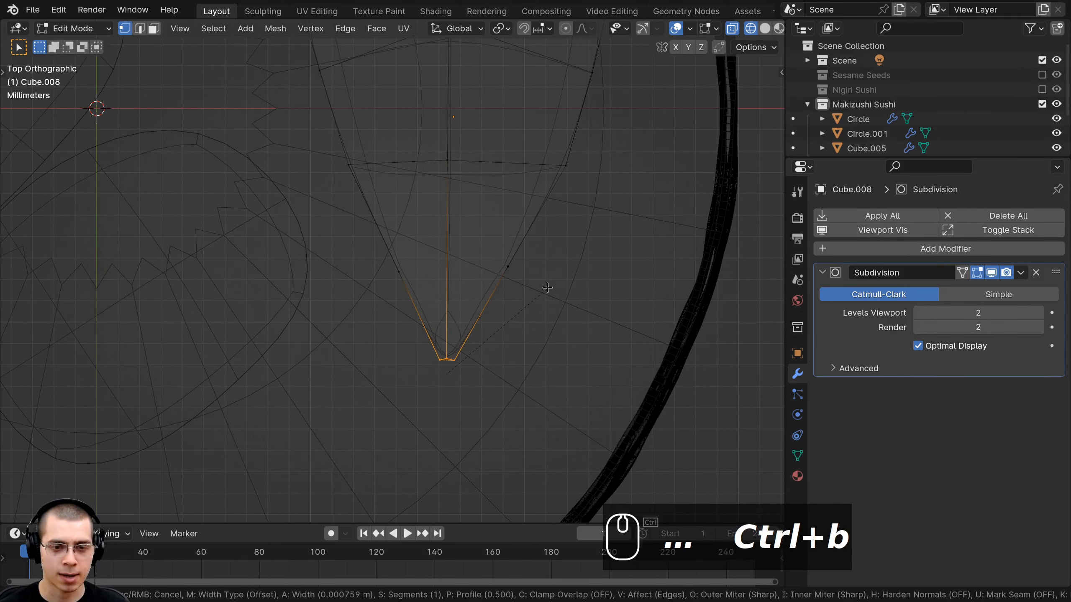
{"action": "left_click", "coordinate": [460, 321]}
{"action": "key", "text": "g"}
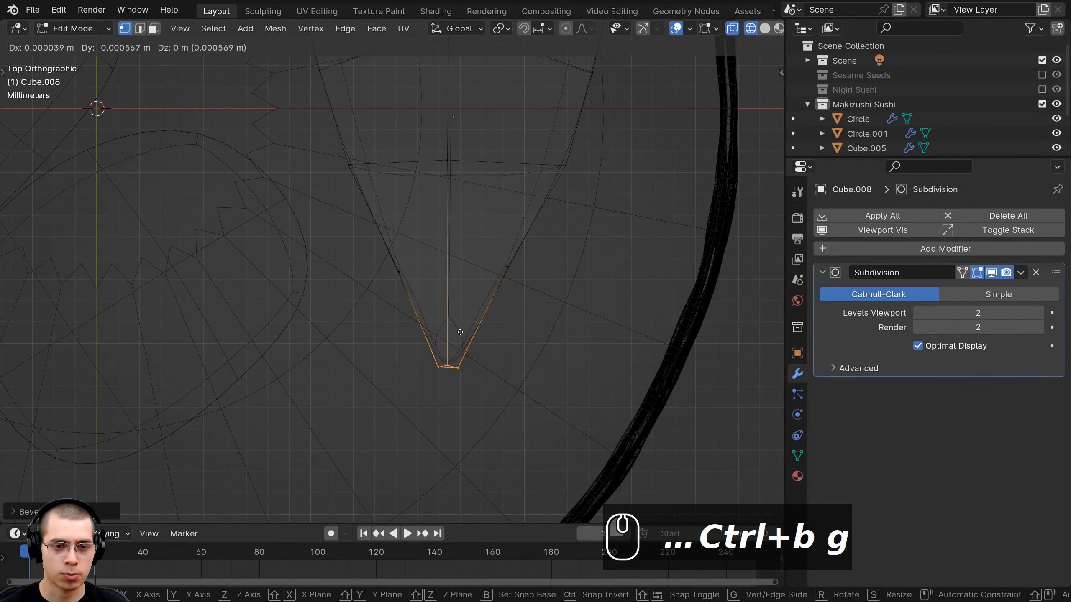
{"action": "left_click", "coordinate": [461, 333]}
{"action": "key", "text": "Tab"}
{"action": "scroll", "coordinate": [439, 353], "scroll_direction": "down", "scroll_amount": 2}
{"action": "key", "text": "Tab"}
{"action": "middle_click_drag", "start_coordinate": [455, 269], "coordinate": [447, 297], "text": "shift"}
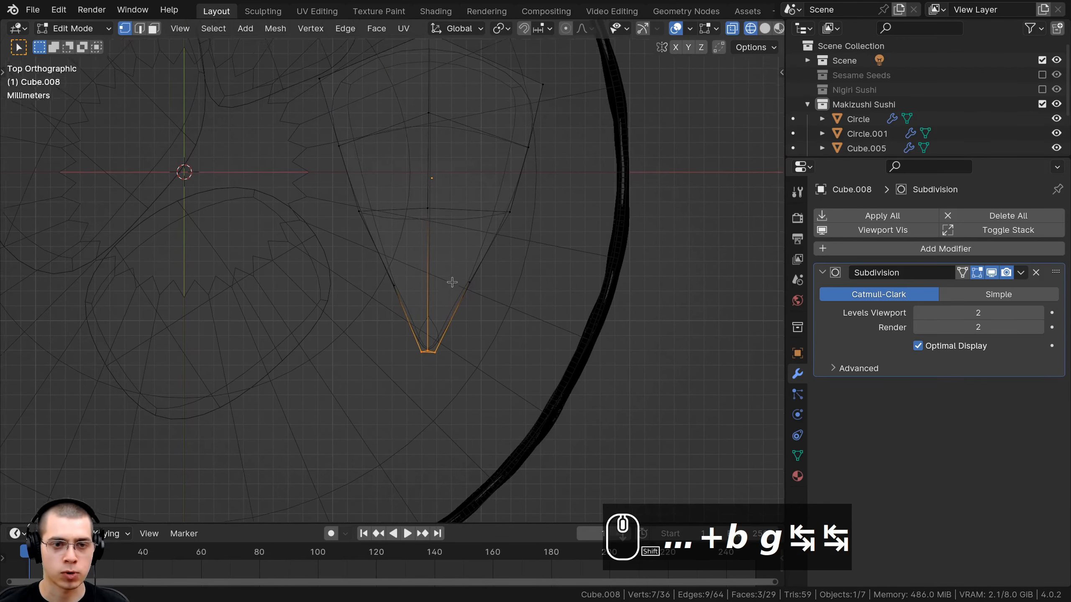
- Reposition the vertices on the wedge's lower-right side to reshape its edge near the tip
{"action": "key", "text": "a"}
{"action": "key", "text": "b"}
{"action": "left_click_drag", "start_coordinate": [446, 267], "coordinate": [474, 315]}
{"action": "key", "text": "g"}
{"action": "left_click", "coordinate": [482, 318]}
- Scale the wedge's whole mesh to about 0.86 and move the object closer to the other filling pieces
{"action": "key", "text": "a"}
{"action": "scroll", "coordinate": [531, 257], "scroll_direction": "down", "scroll_amount": 2}
{"action": "key", "text": "a"}
{"action": "key", "text": "s"}
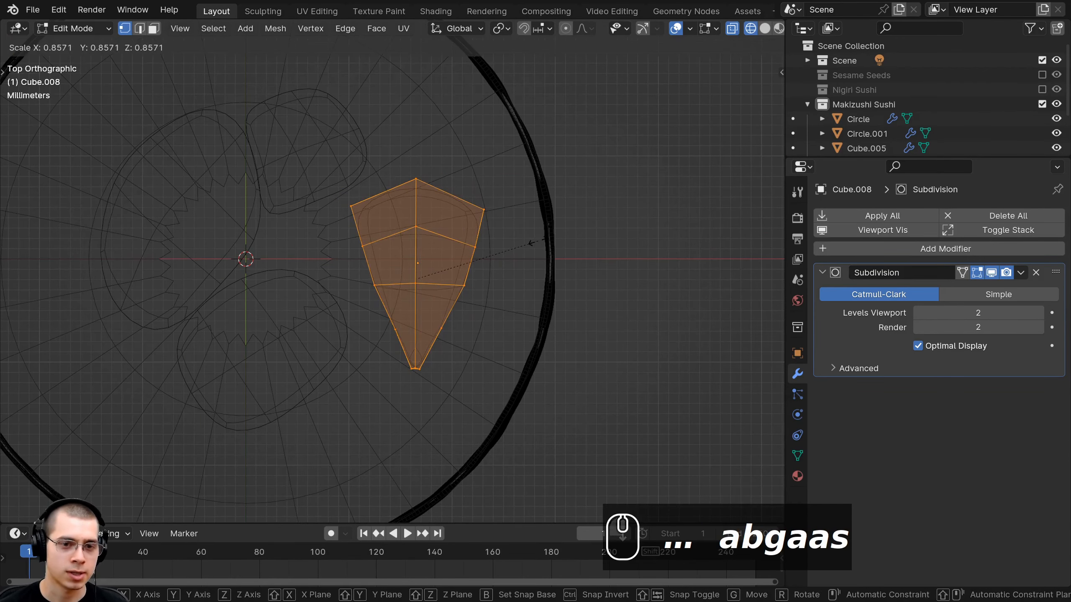
{"action": "left_click", "coordinate": [534, 241]}
{"action": "key", "text": "Tab"}
{"action": "key", "text": "g"}
{"action": "left_click", "coordinate": [490, 239]}
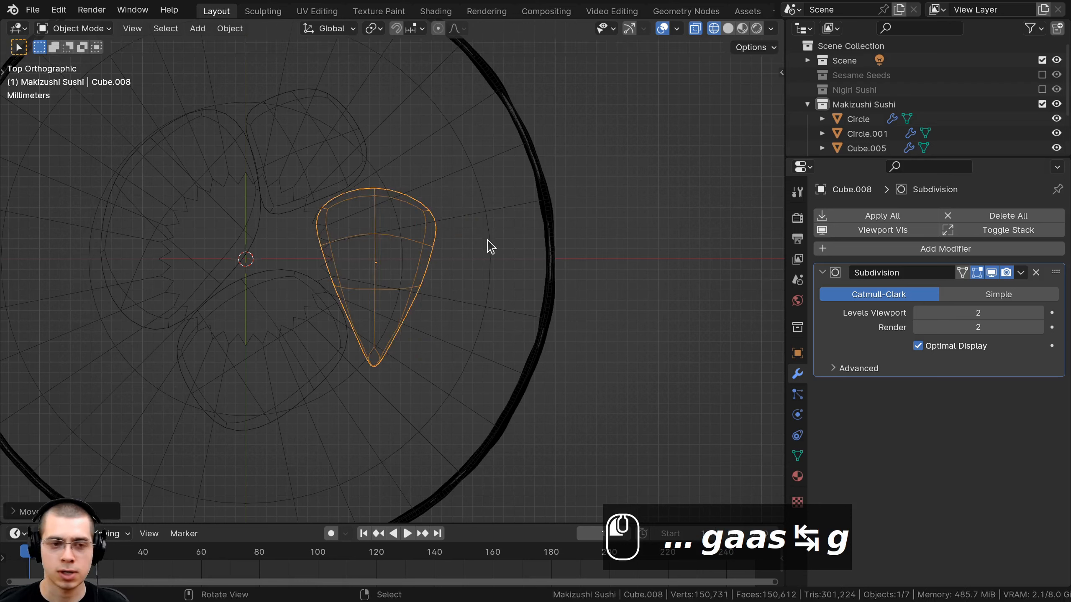
- Tilt the wedge slightly and reposition it against the neighbouring filling pieces
{"action": "key", "text": "g"}
{"action": "middle_click_drag", "start_coordinate": [618, 367], "coordinate": [643, 380], "text": "shift"}
{"action": "key", "text": "r"}
{"action": "key", "text": "g"}
{"action": "left_click", "coordinate": [609, 299]}
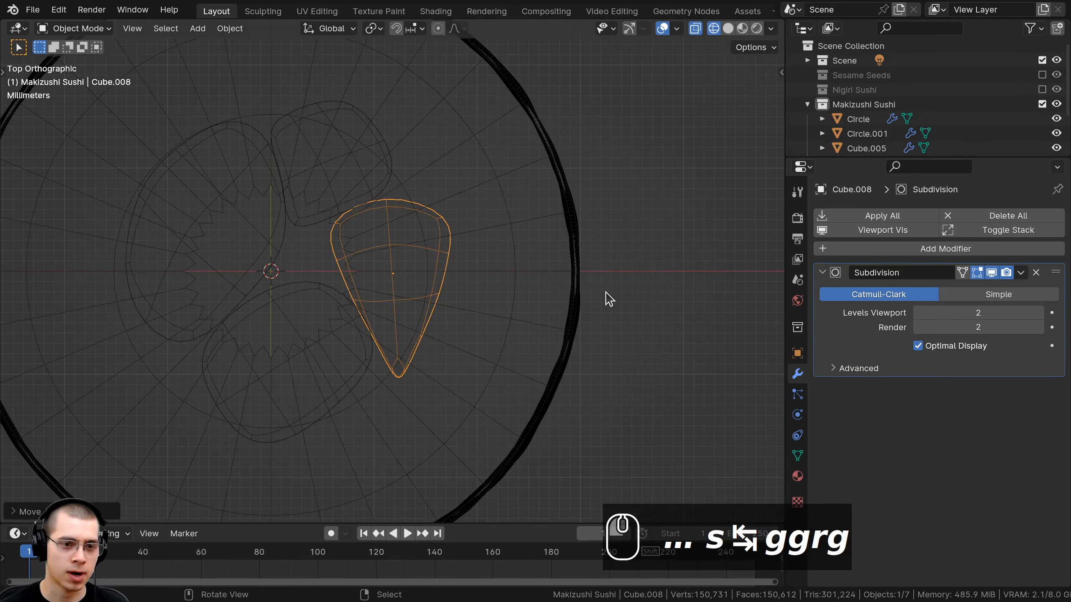
- Move the right-side vertices of the lower filling piece inward, away from the wedge
{"action": "middle_click_drag", "start_coordinate": [329, 308], "coordinate": [365, 263], "text": "shift"}
{"action": "left_click", "coordinate": [365, 262]}
{"action": "key", "text": "Tab"}
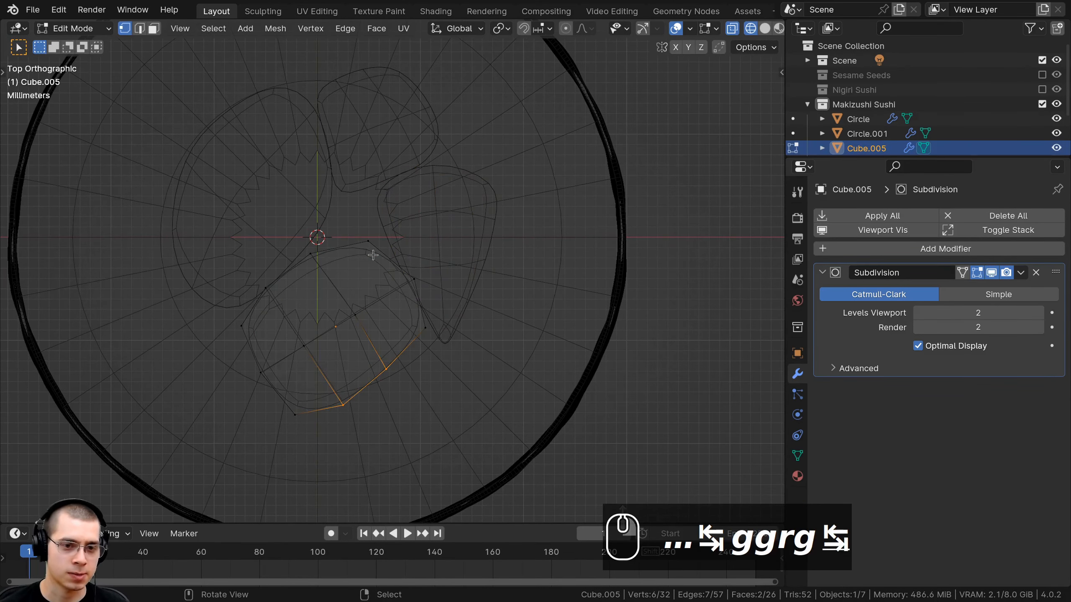
{"action": "key", "text": "a"}
{"action": "key", "text": "b"}
{"action": "left_click_drag", "start_coordinate": [346, 209], "coordinate": [461, 442]}
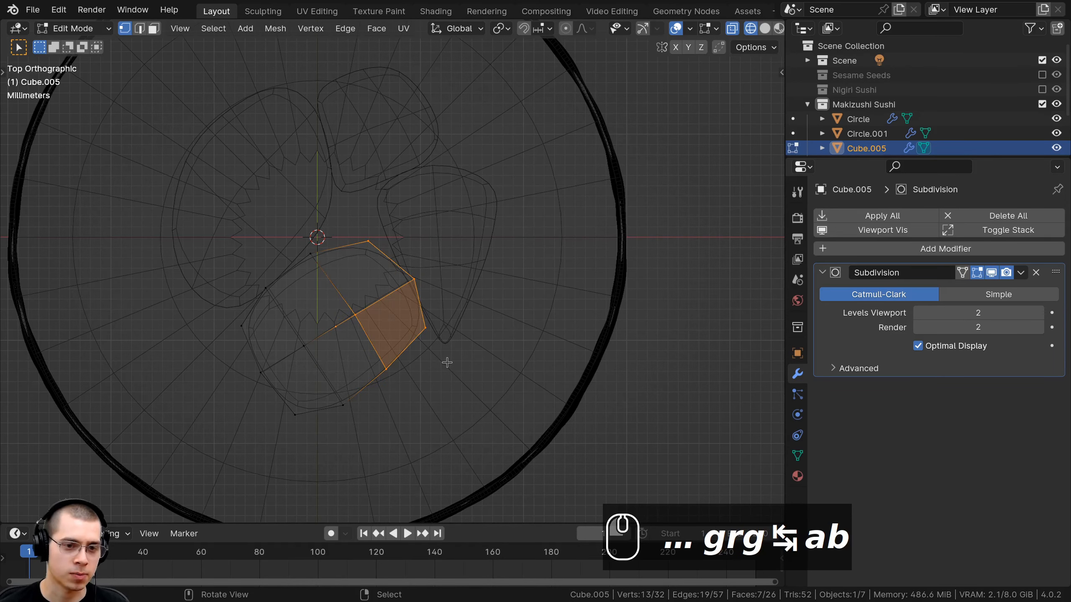
{"action": "key", "text": "g"}
{"action": "left_click", "coordinate": [426, 359]}
- Pull the middle vertices on the lower piece's right edge farther inward to narrow it
{"action": "key", "text": "a"}
{"action": "key", "text": "b"}
{"action": "left_click_drag", "start_coordinate": [373, 263], "coordinate": [446, 364]}
{"action": "key", "text": "g"}
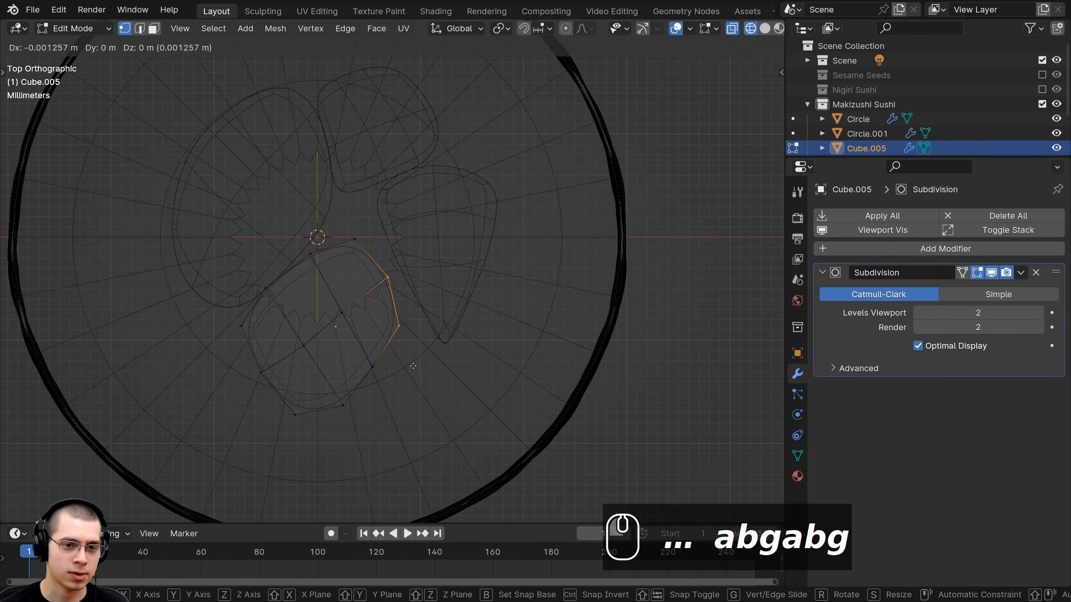
{"action": "left_click", "coordinate": [429, 352]}
{"action": "key", "text": "Tab"}
- Rotate the wedge and move it into the gap beside the upper and lower pieces
{"action": "left_click", "coordinate": [457, 231]}
{"action": "right_click", "coordinate": [428, 212]}
{"action": "key", "text": "r"}
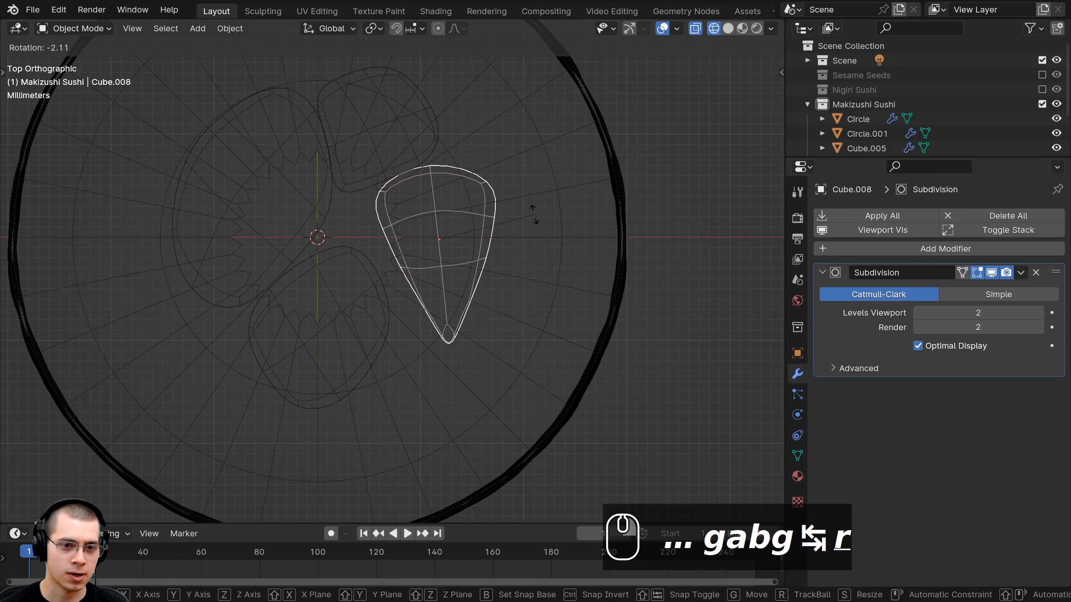
{"action": "left_click", "coordinate": [532, 213]}
{"action": "key", "text": "g"}
{"action": "left_click", "coordinate": [508, 220]}
{"action": "key", "text": "r"}
{"action": "left_click", "coordinate": [506, 220]}
{"action": "key", "text": "g"}
- Shift the lower piece's right-side vertices down and inward to fit alongside the wedge
{"action": "left_click", "coordinate": [384, 282]}
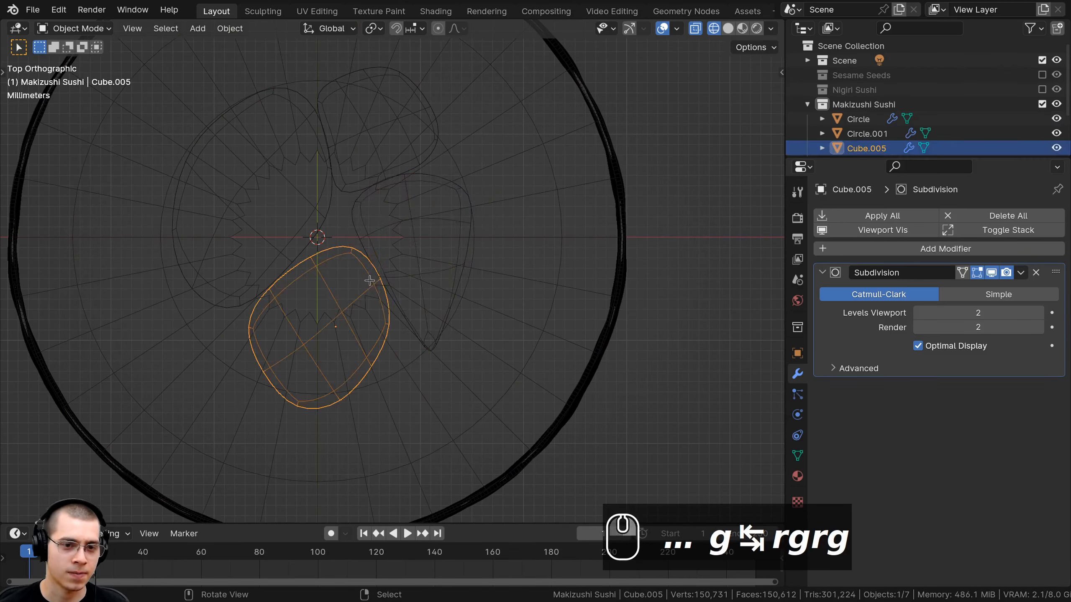
{"action": "key", "text": "Tab"}
{"action": "key", "text": "a"}
{"action": "key", "text": "b"}
{"action": "left_click_drag", "start_coordinate": [345, 215], "coordinate": [452, 375]}
{"action": "key", "text": "g"}
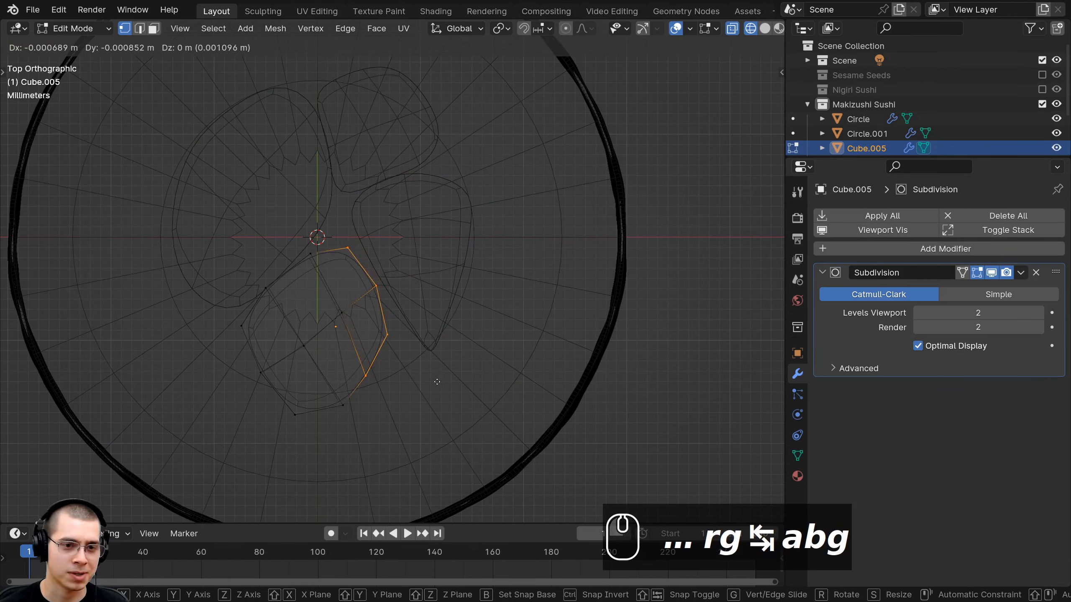
{"action": "left_click", "coordinate": [437, 382]}
{"action": "key", "text": "Tab"}
- Adjust the vertices at the middle of the wedge's outer right edge to refine its outline
{"action": "left_click", "coordinate": [373, 236]}
{"action": "key", "text": "Tab"}
{"action": "key", "text": "z"}
{"action": "key", "text": "a"}
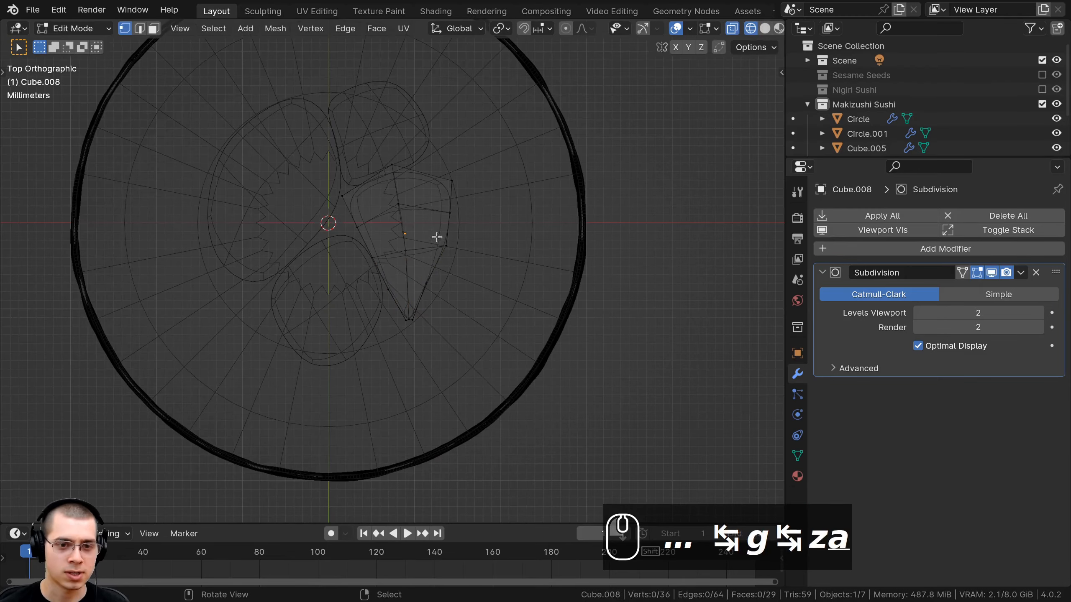
{"action": "key", "text": "b"}
{"action": "left_click_drag", "start_coordinate": [433, 230], "coordinate": [467, 269]}
{"action": "key", "text": "g"}
{"action": "left_click", "coordinate": [464, 271]}
- Adjust the wedge's upper-right corner vertices to finish its outer contour
{"action": "key", "text": "a"}
{"action": "key", "text": "b"}
{"action": "left_click_drag", "start_coordinate": [424, 165], "coordinate": [468, 232]}
{"action": "key", "text": "g"}
{"action": "left_click", "coordinate": [467, 231]}
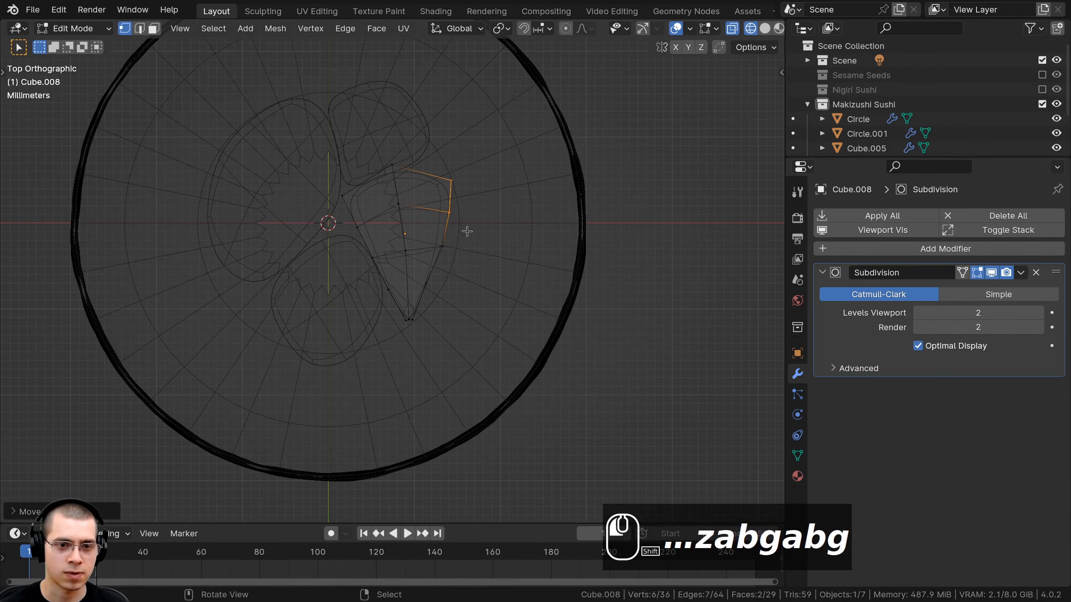
- Examine the arrangement of the four filling pieces on the roll in solid shading from several angles
{"action": "key", "text": "z"}
{"action": "key", "text": "Tab"}
{"action": "scroll", "coordinate": [536, 284], "scroll_direction": "down", "scroll_amount": 3}
{"action": "middle_click_drag", "start_coordinate": [535, 284], "coordinate": [398, 149]}
{"action": "key", "text": "a"}
{"action": "right_click", "coordinate": [450, 199]}
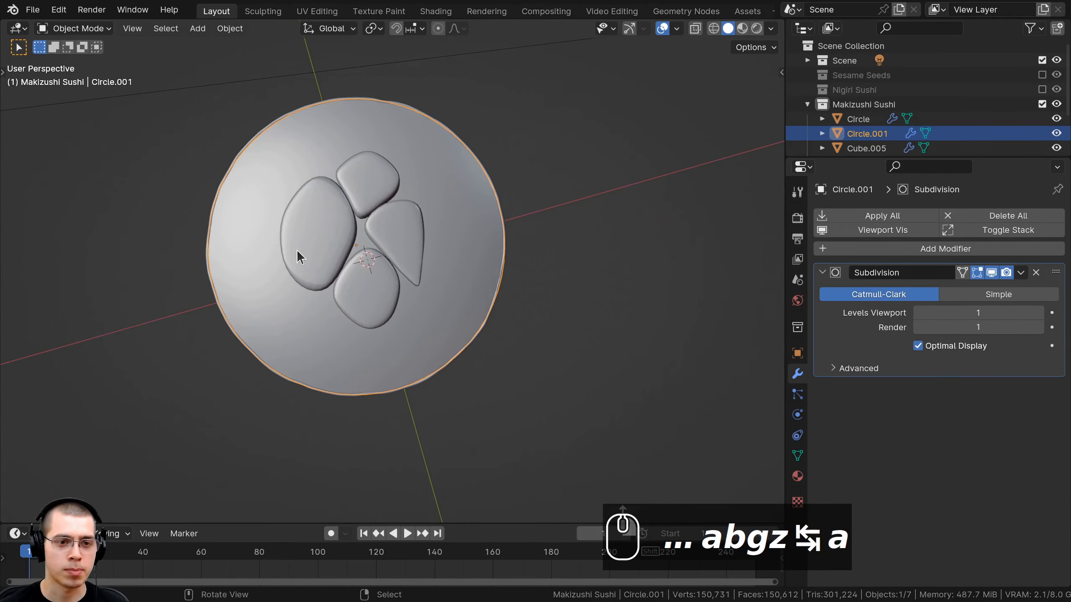
{"action": "middle_click_drag", "start_coordinate": [433, 225], "coordinate": [321, 190]}
{"action": "scroll", "coordinate": [391, 252], "scroll_direction": "down", "scroll_amount": 1}
{"action": "middle_click_drag", "start_coordinate": [390, 160], "coordinate": [385, 191]}
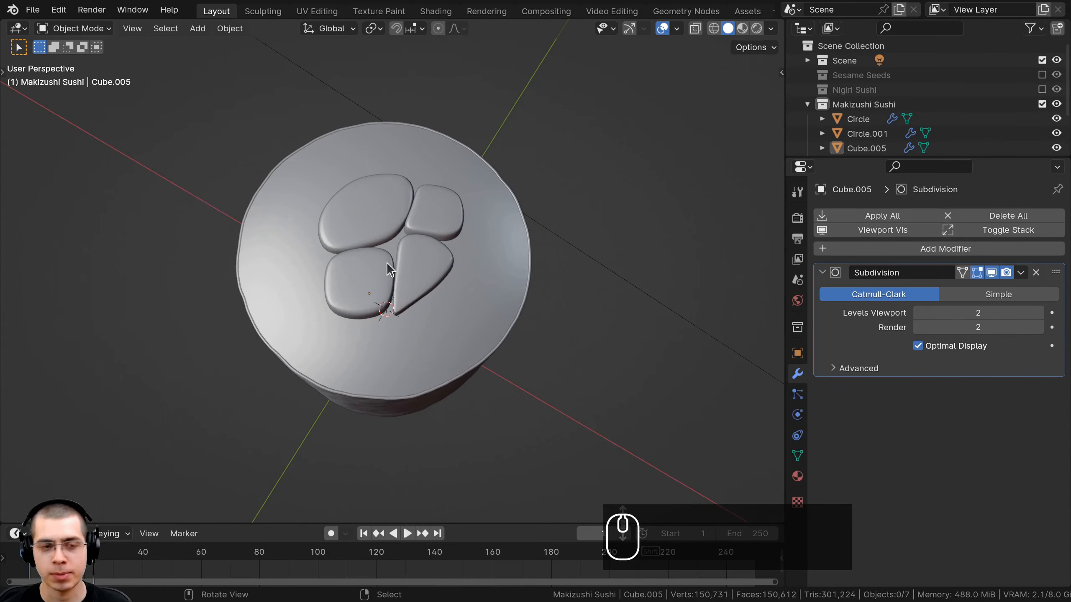
{"action": "key", "text": "KP_5"}
{"action": "middle_click_drag", "start_coordinate": [386, 262], "coordinate": [419, 238]}
{"action": "scroll", "coordinate": [276, 334], "scroll_direction": "up", "scroll_amount": 3}
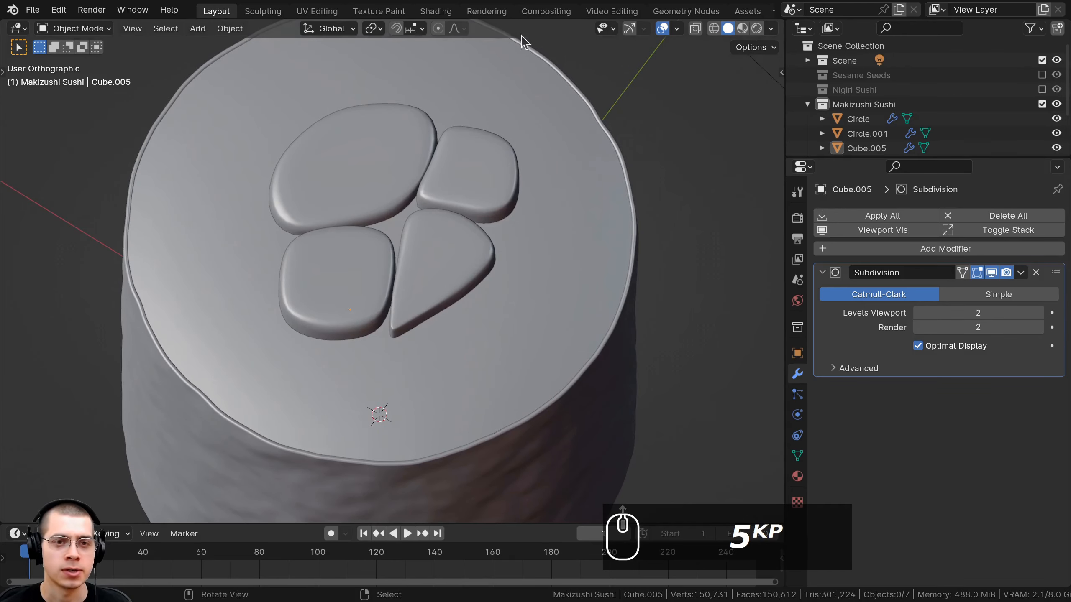
- Switch to the Shading workspace and assign the existing Salmon material to the large oval filling piece
{"action": "left_click", "coordinate": [436, 13]}
{"action": "mouse_move", "coordinate": [167, 272]}
{"action": "middle_mouse_down", "text": "shift"}
{"action": "mouse_move", "coordinate": [166, 297]}
{"action": "mouse_move", "coordinate": [156, 263]}
{"action": "mouse_move", "coordinate": [208, 292]}
{"action": "middle_mouse_up", "text": "shift"}
{"action": "right_click", "coordinate": [205, 291]}
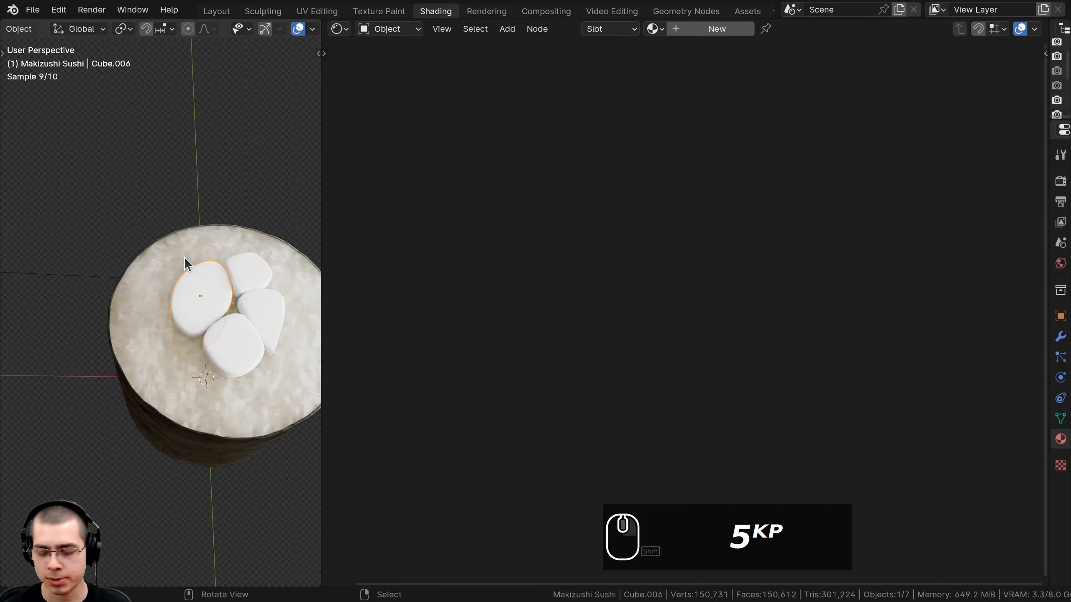
{"action": "key", "text": "KP_Decimal"}
{"action": "left_click", "coordinate": [654, 29]}
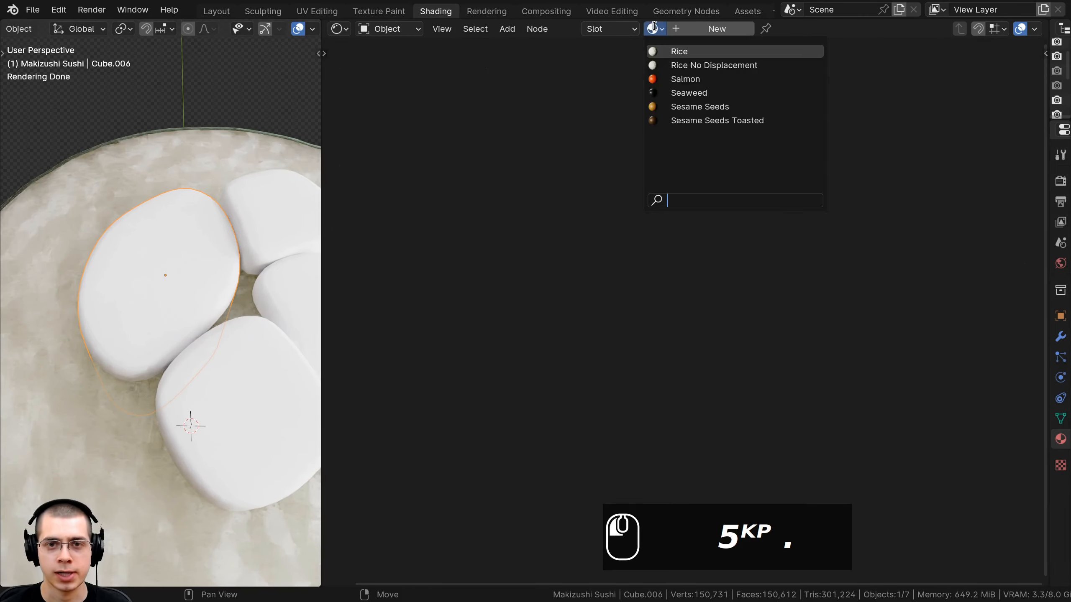
{"action": "left_click", "coordinate": [683, 79]}
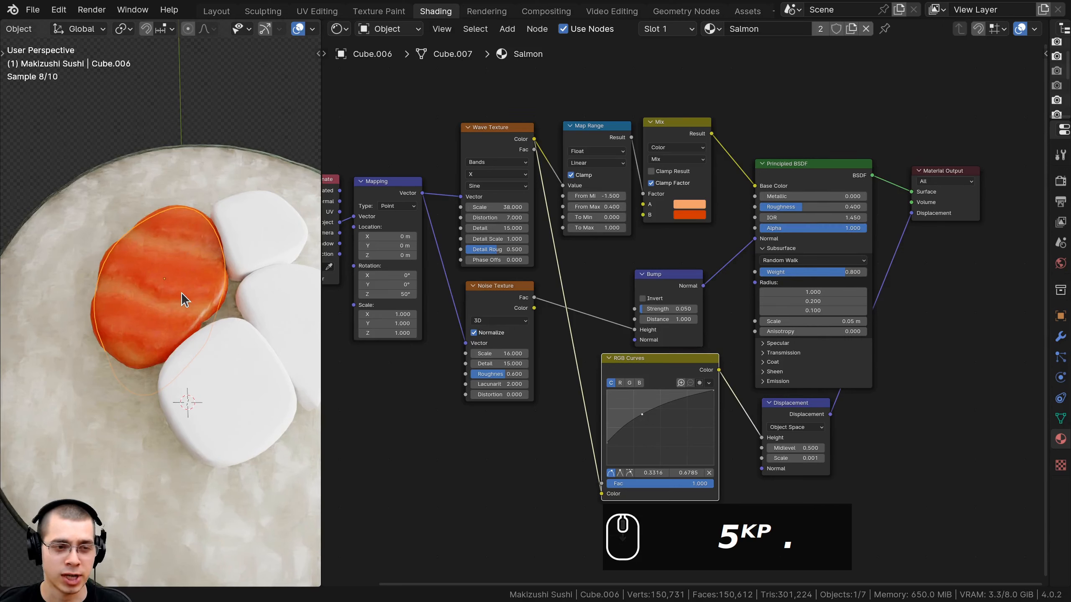
- Make a separate copy of the Salmon material for the oval piece and name it Salmon Small Piece
{"action": "middle_click_drag", "start_coordinate": [184, 272], "coordinate": [181, 289]}
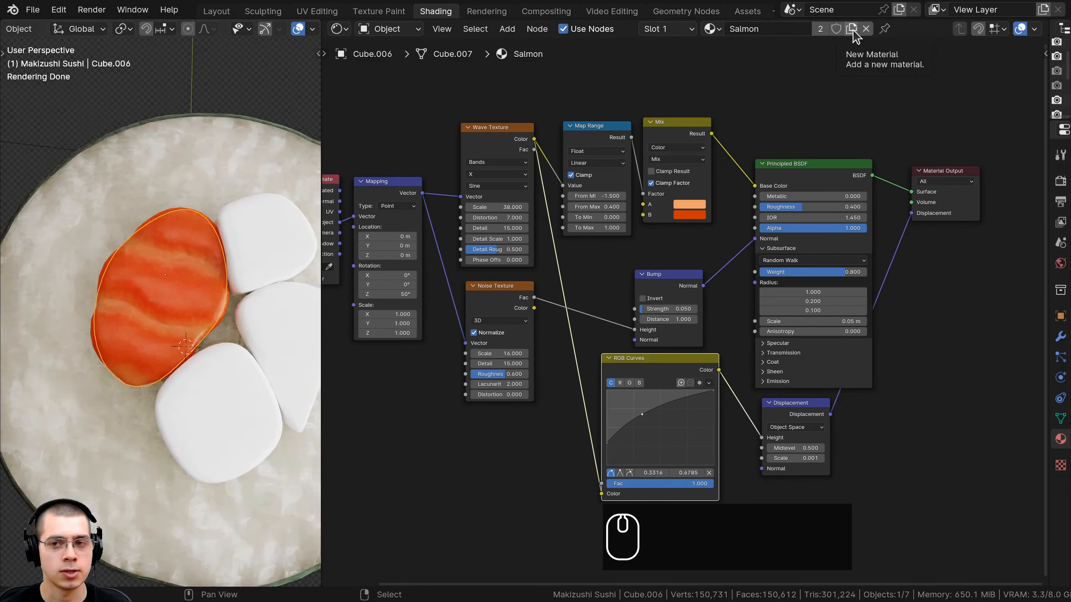
{"action": "left_click", "coordinate": [851, 29]}
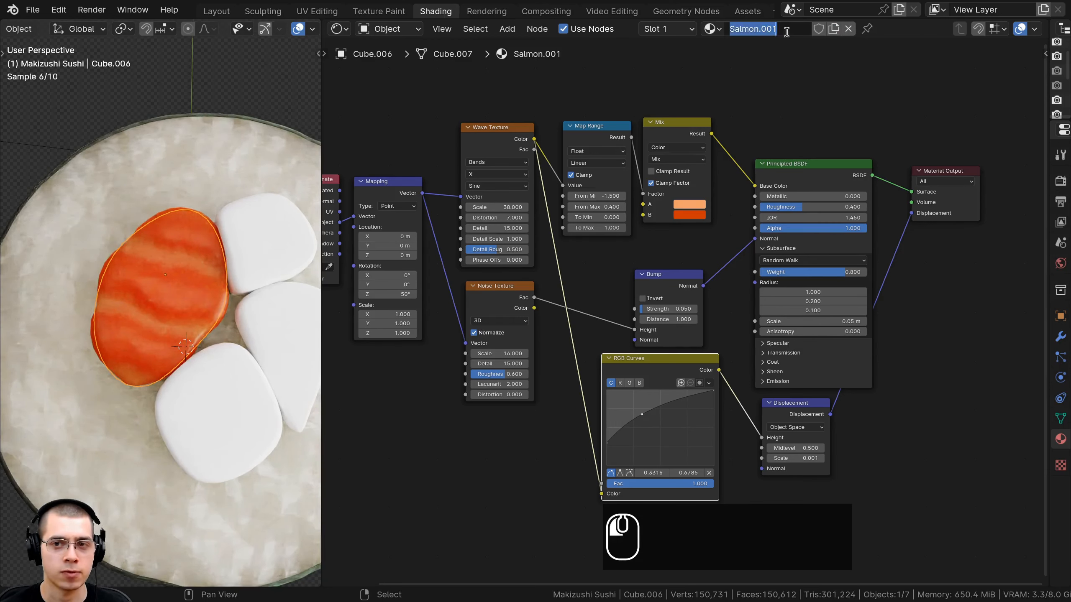
{"action": "key", "text": "BackSpace"}
{"action": "type", "text": "Small"}
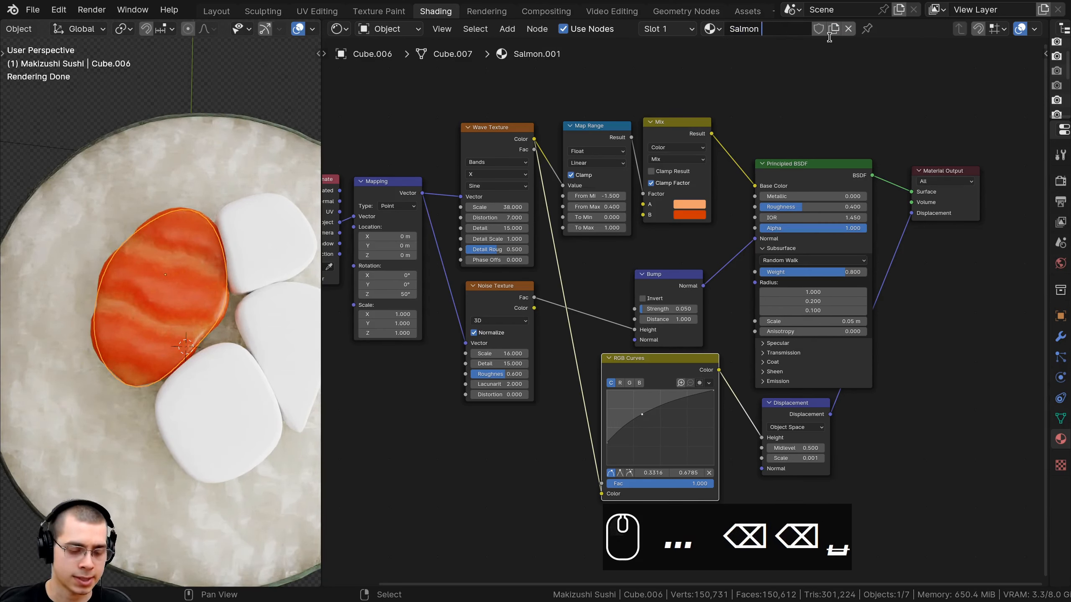
{"action": "type", "text": " Piece"}
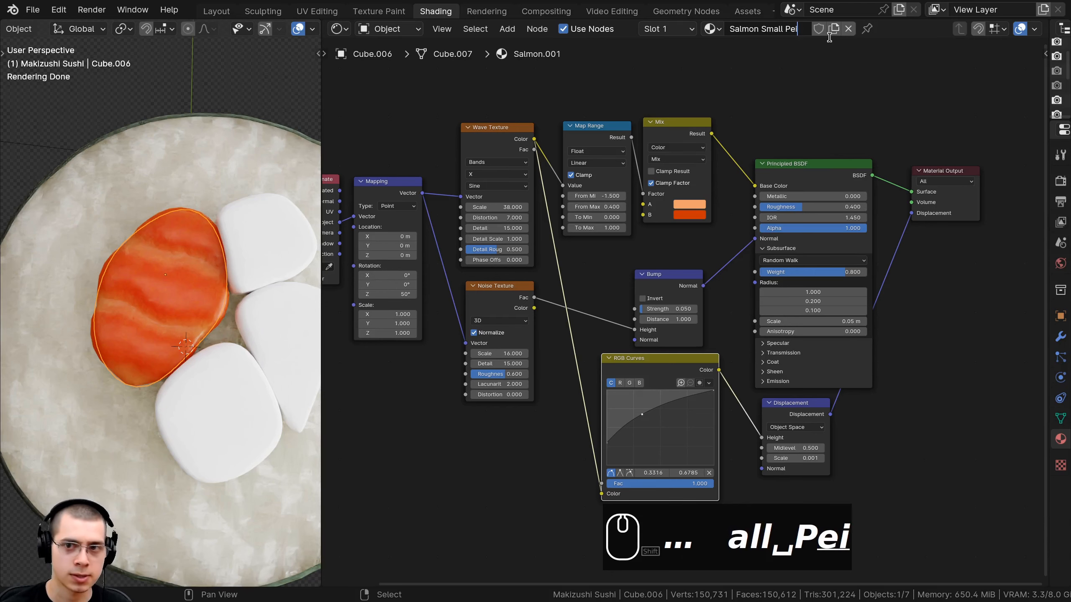
{"action": "key", "text": "Tab"}
{"action": "key", "text": "Tab"}
- Set the Wave Texture node's Scale to 50
{"action": "left_click", "coordinate": [549, 205]}
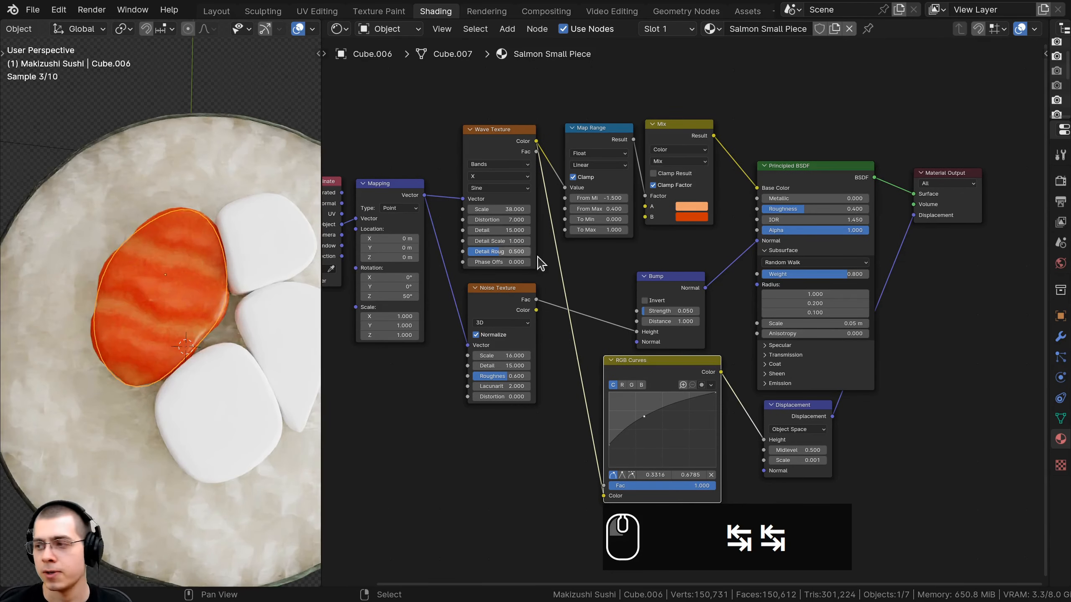
{"action": "scroll", "coordinate": [548, 261], "scroll_direction": "up", "scroll_amount": 3}
{"action": "scroll", "coordinate": [560, 268], "scroll_direction": "up", "scroll_amount": 2}
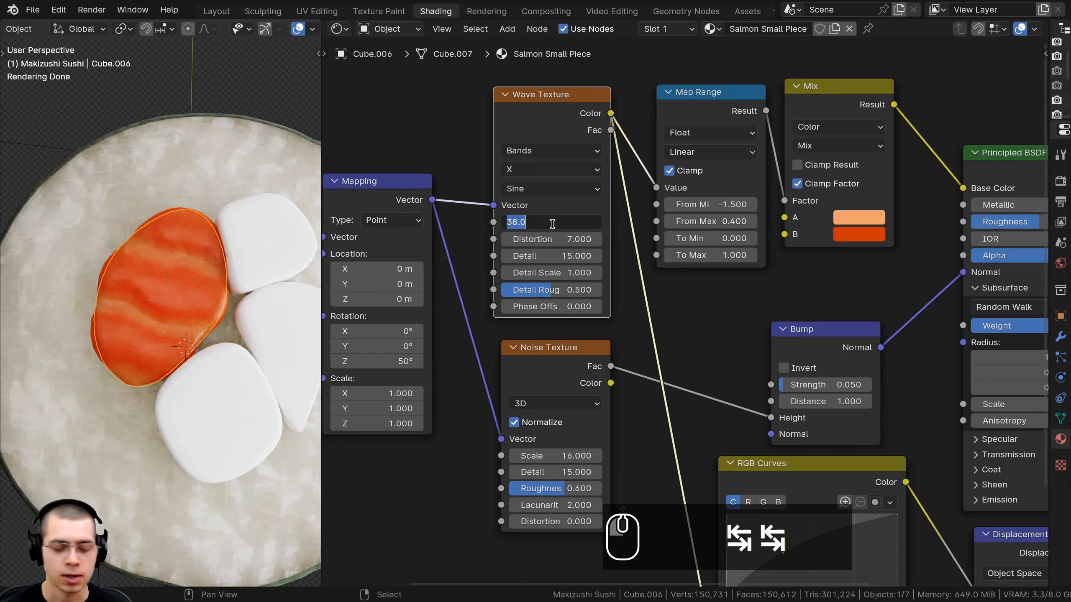
{"action": "type", "text": "50"}
{"action": "key", "text": "Return"}
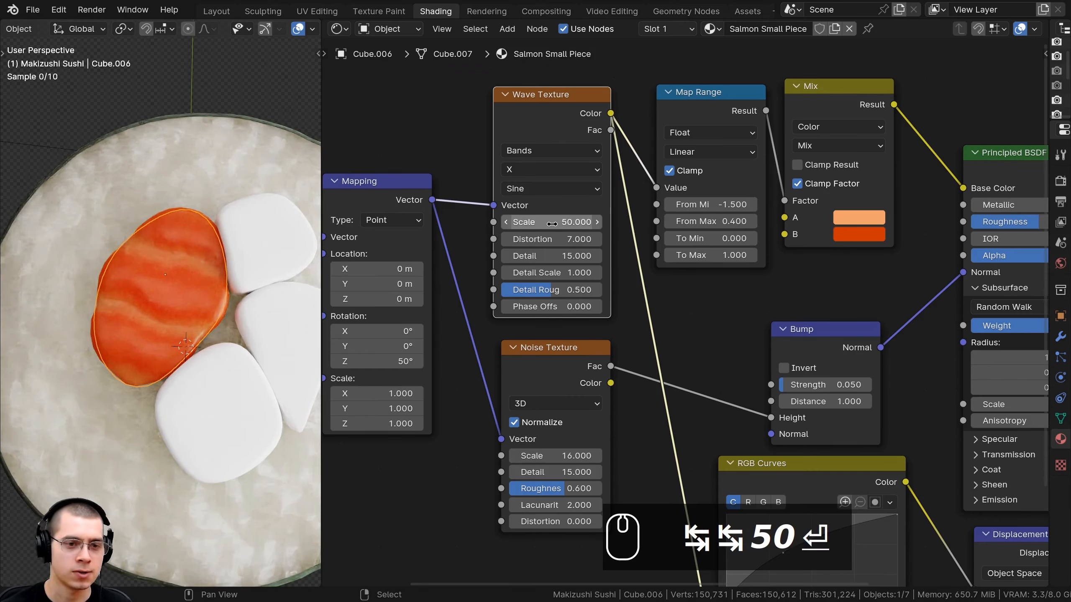
- Try a Z rotation of about 67.6° in the Mapping node, and undo it
{"action": "key", "text": "alt+a"}
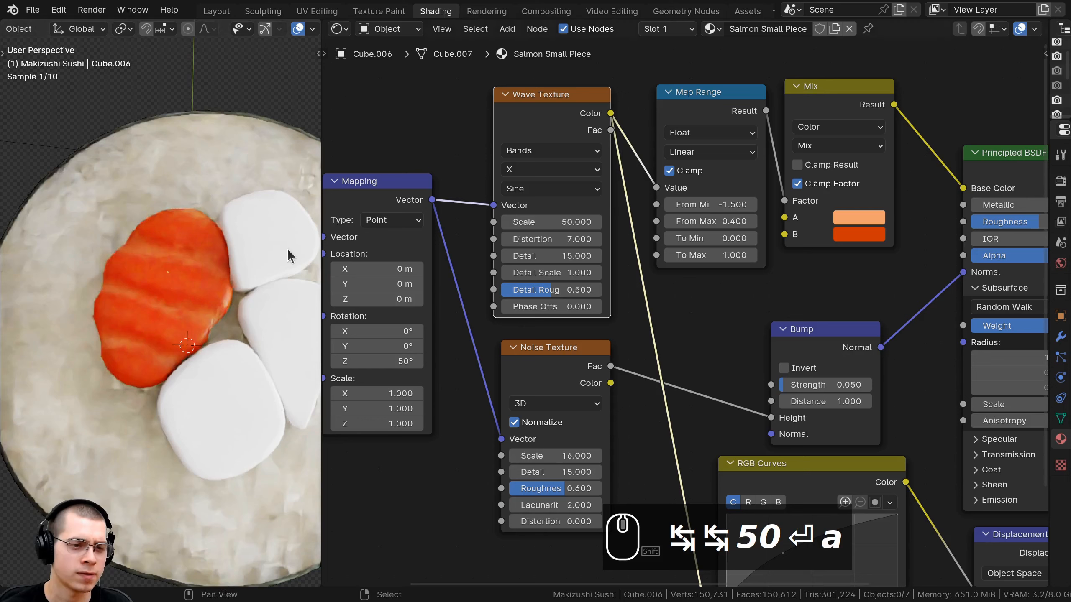
{"action": "scroll", "coordinate": [244, 277], "scroll_direction": "down", "scroll_amount": 3}
{"action": "scroll", "coordinate": [239, 268], "scroll_direction": "up", "scroll_amount": 3}
{"action": "middle_click_drag", "start_coordinate": [356, 418], "coordinate": [490, 394]}
{"action": "left_click_drag", "start_coordinate": [498, 336], "coordinate": [519, 336]}
{"action": "right_click", "coordinate": [519, 336]}
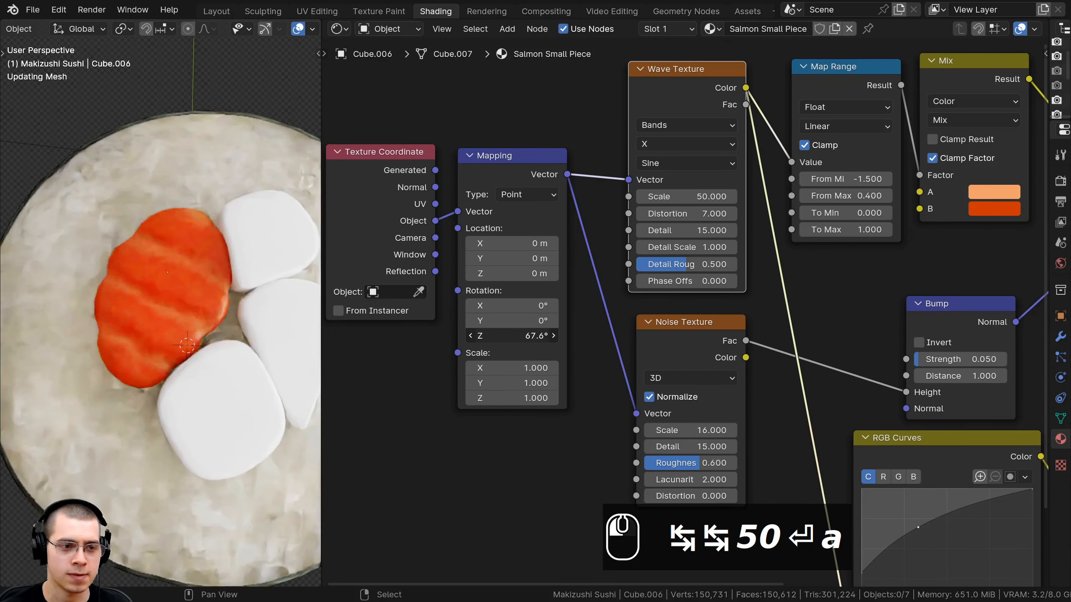
{"action": "key", "text": "z"}
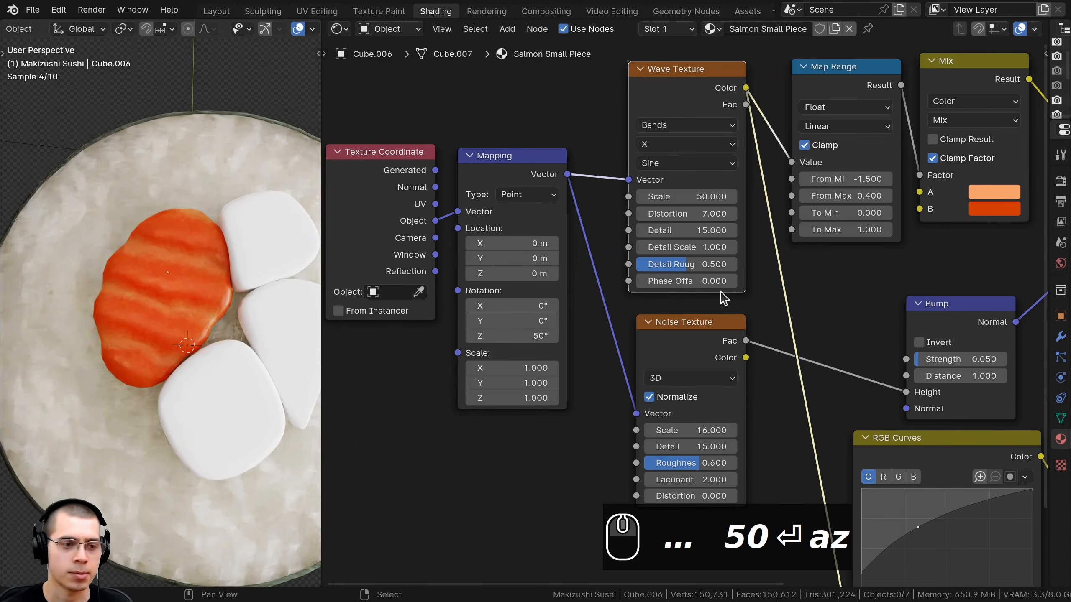
- Set the Mapping node's Z rotation to 132° and the Wave Texture's Scale to 60
{"action": "left_click_drag", "start_coordinate": [513, 336], "coordinate": [632, 336]}
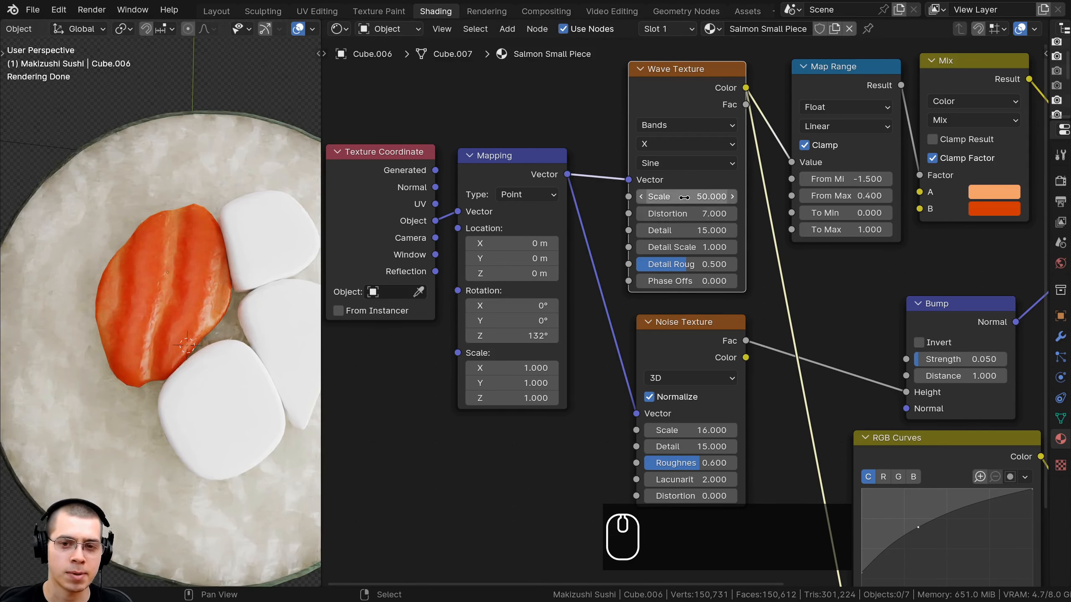
{"action": "type", "text": "55"}
{"action": "key", "text": "Return"}
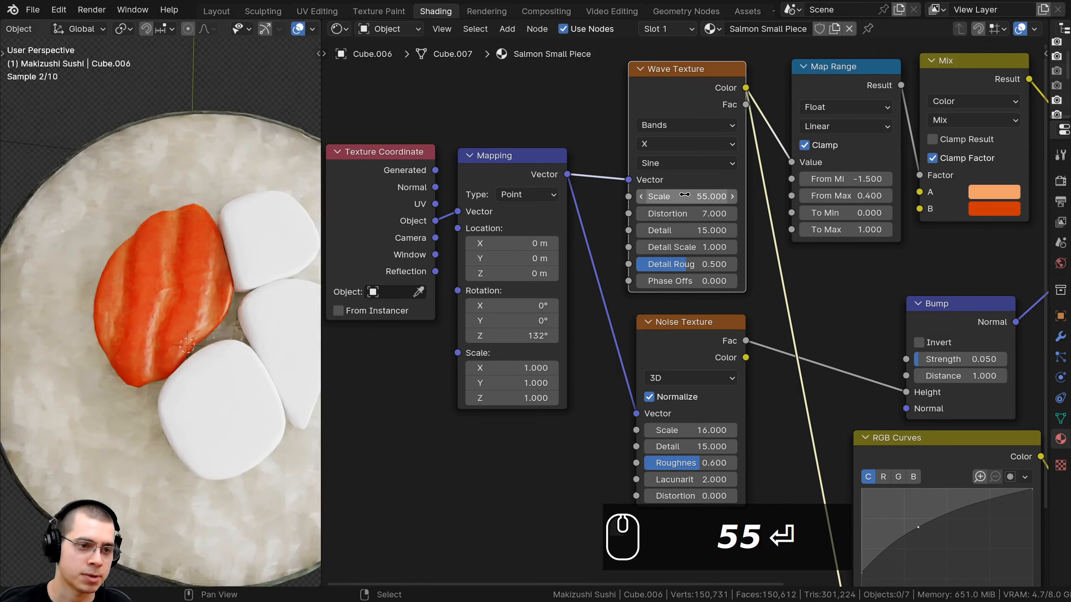
{"action": "type", "text": "60"}
{"action": "key", "text": "Return"}
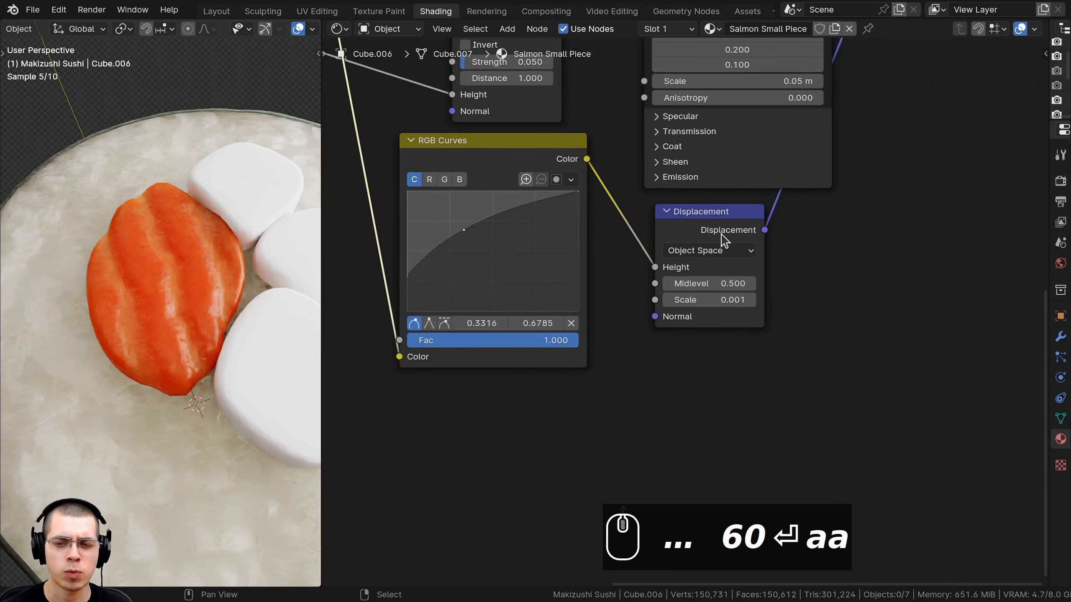
- Move the Displacement node farther away from the RGB Curves node in the salmon material
{"action": "left_click_drag", "start_coordinate": [724, 242], "coordinate": [791, 240]}
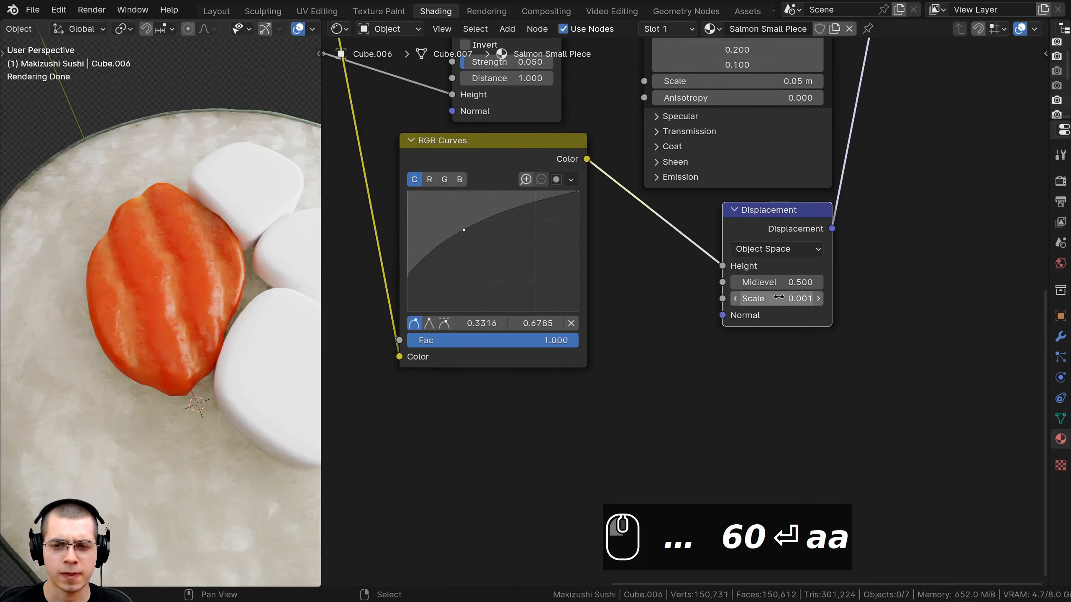
{"action": "scroll", "coordinate": [169, 327], "scroll_direction": "down", "scroll_amount": 1}
{"action": "scroll", "coordinate": [169, 327], "scroll_direction": "down", "scroll_amount": 3}
{"action": "middle_click_drag", "start_coordinate": [169, 327], "coordinate": [189, 213]}
{"action": "scroll", "coordinate": [167, 330], "scroll_direction": "up", "scroll_amount": 1}
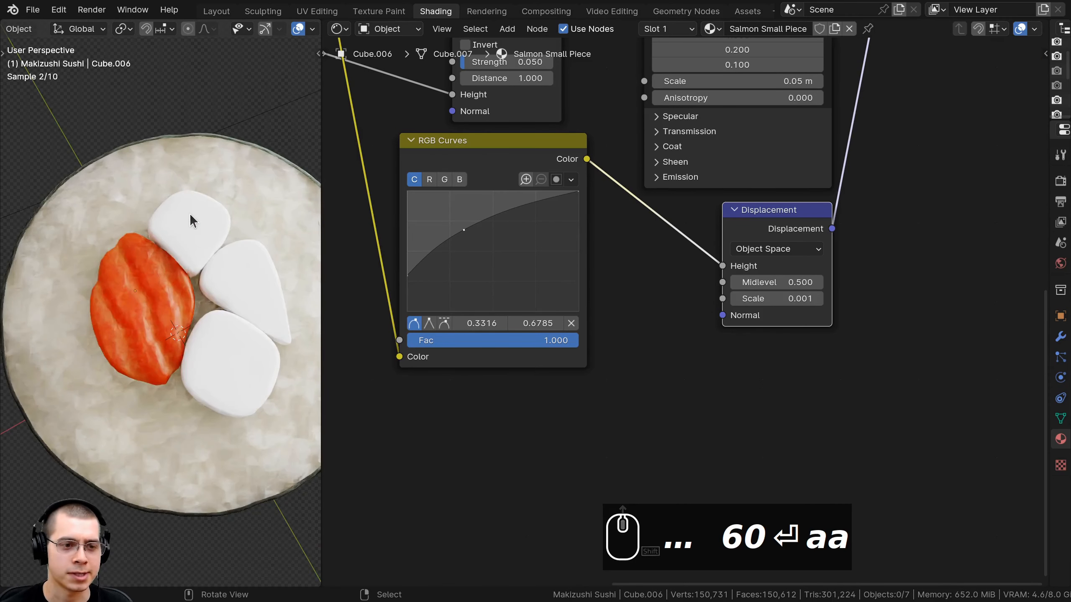
- Create a new material for the large rounded square white piece next to the salmon and name it Avocado
{"action": "left_click", "coordinate": [217, 361]}
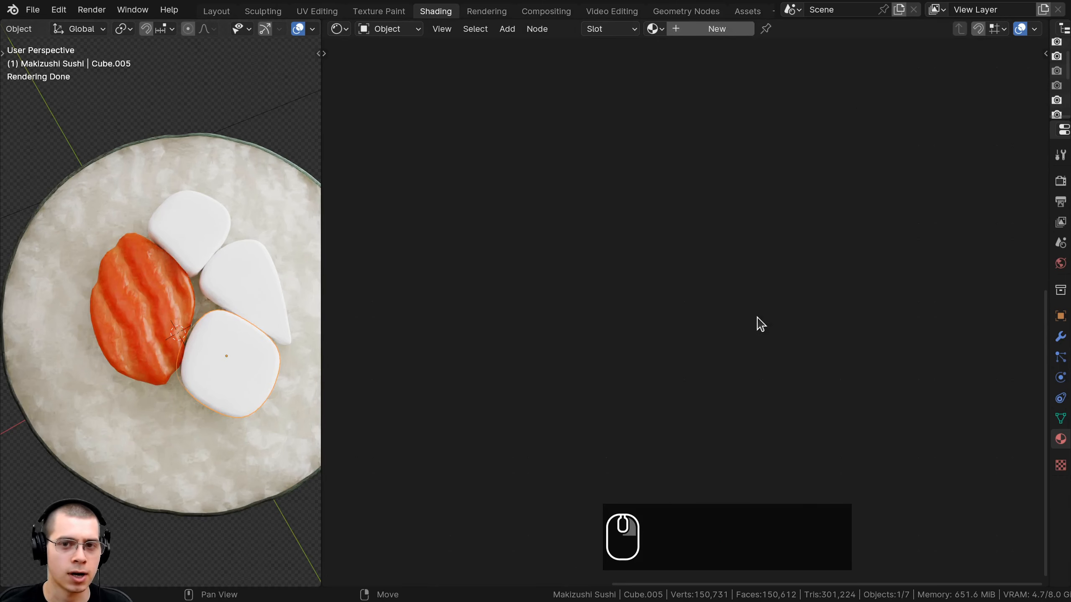
{"action": "middle_click_drag", "start_coordinate": [210, 398], "coordinate": [186, 381], "text": "shift"}
{"action": "middle_click_drag", "start_coordinate": [183, 329], "coordinate": [179, 293]}
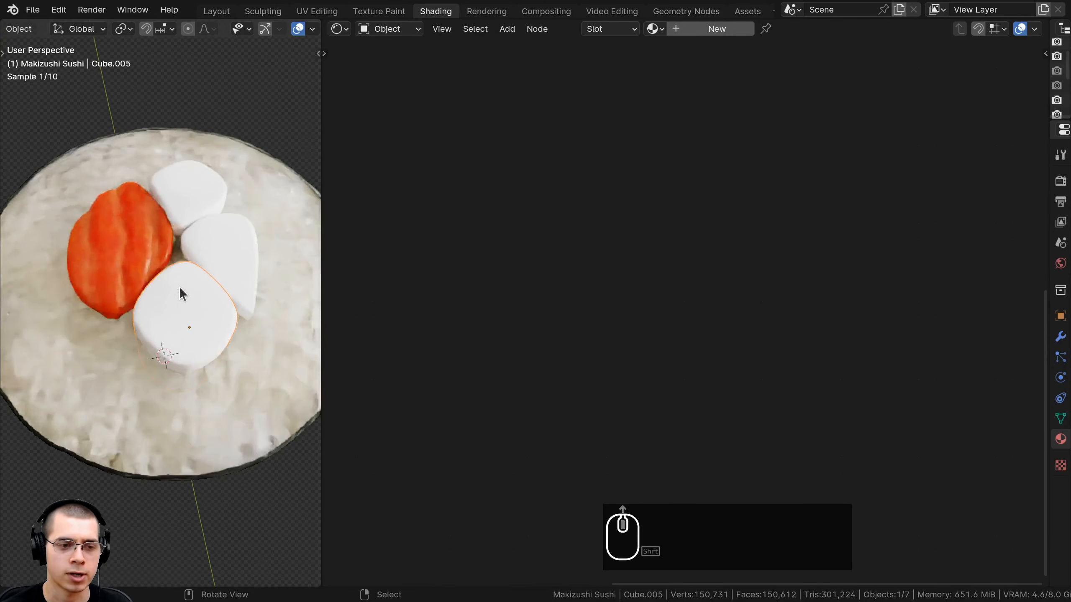
{"action": "scroll", "coordinate": [191, 292], "scroll_direction": "up", "scroll_amount": 1}
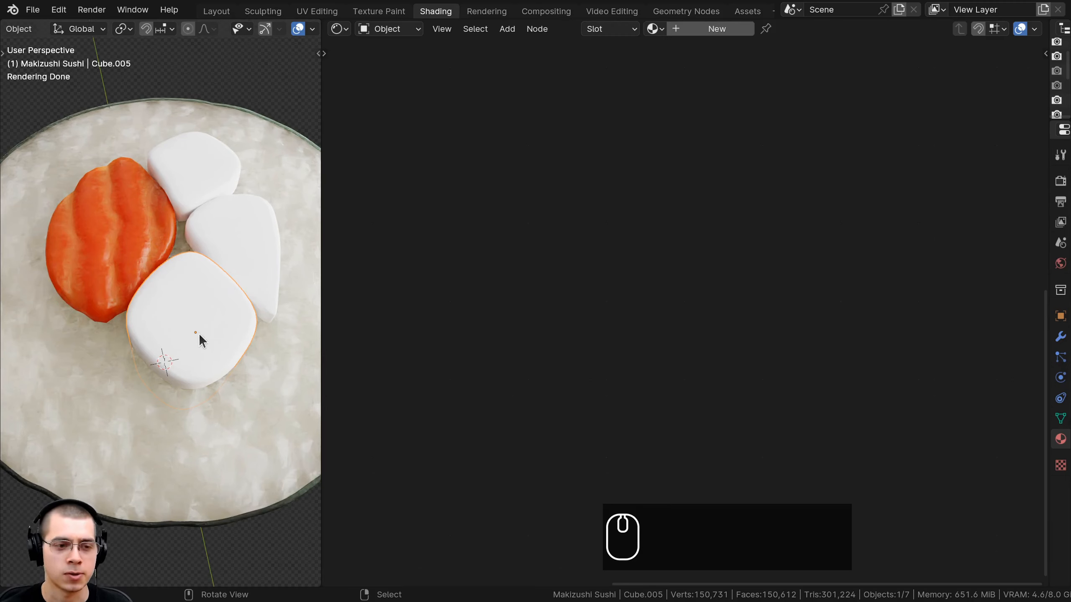
{"action": "left_click", "coordinate": [723, 30]}
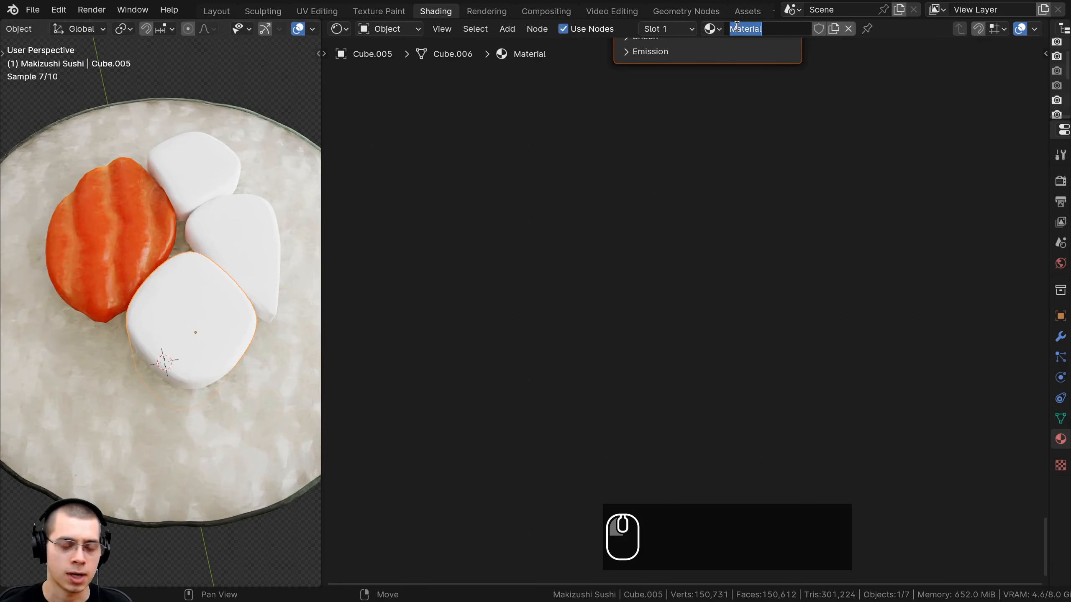
{"action": "left_click", "coordinate": [736, 28]}
{"action": "type", "text": "Avocado"}
{"action": "key", "text": "Return"}
{"action": "key", "text": "a"}
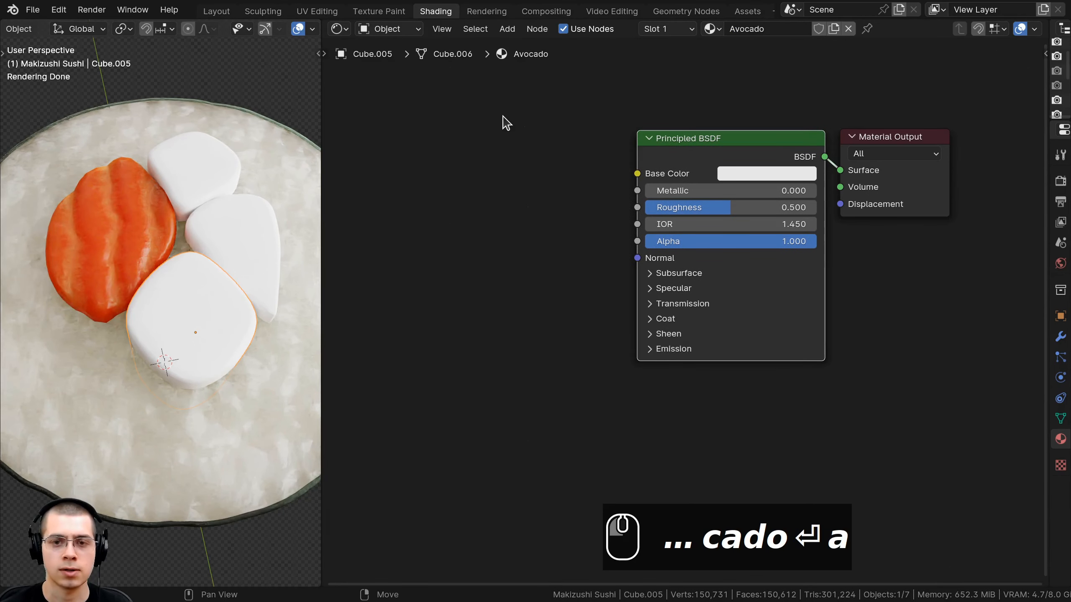
- Add an Image Texture node in front of the Principled BSDF and load avocado-16041.jpg into it
{"action": "key", "text": "shift+a"}
{"action": "left_click", "coordinate": [500, 111]}
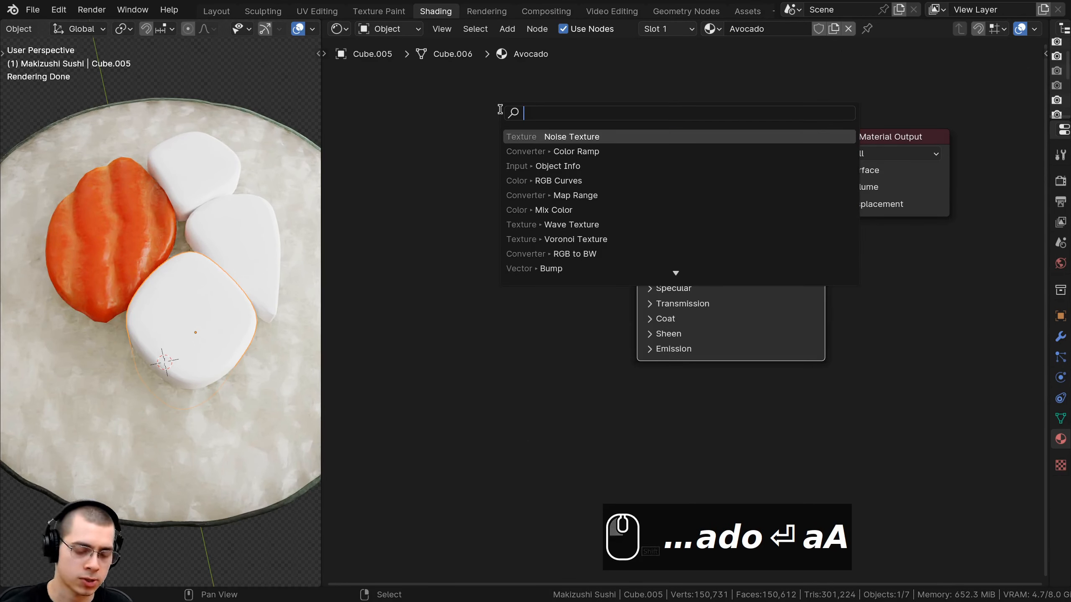
{"action": "type", "text": "ima"}
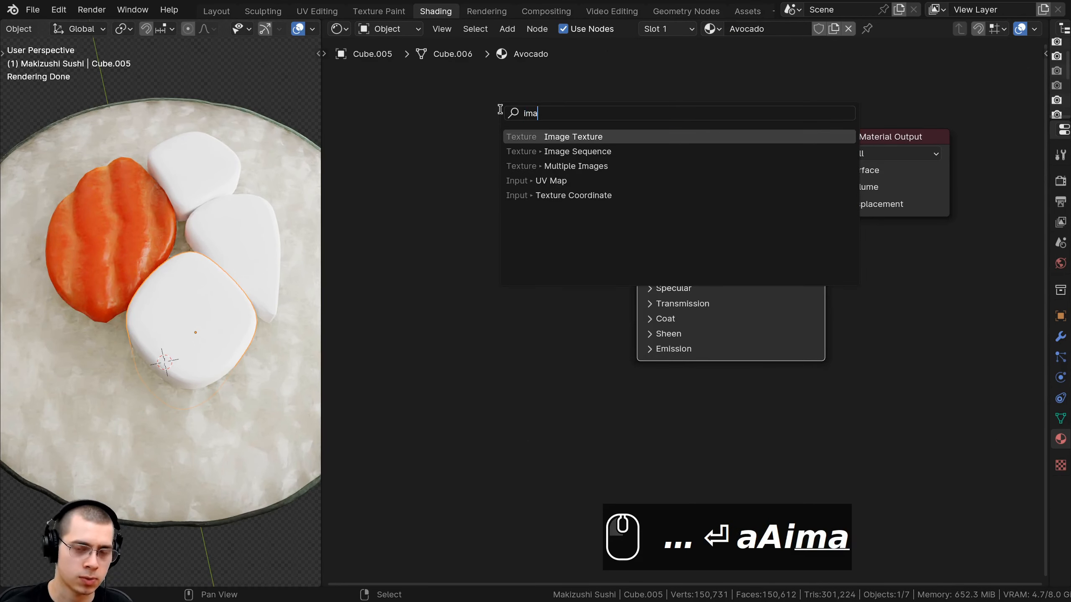
{"action": "left_click", "coordinate": [538, 138]}
{"action": "left_click", "coordinate": [484, 221]}
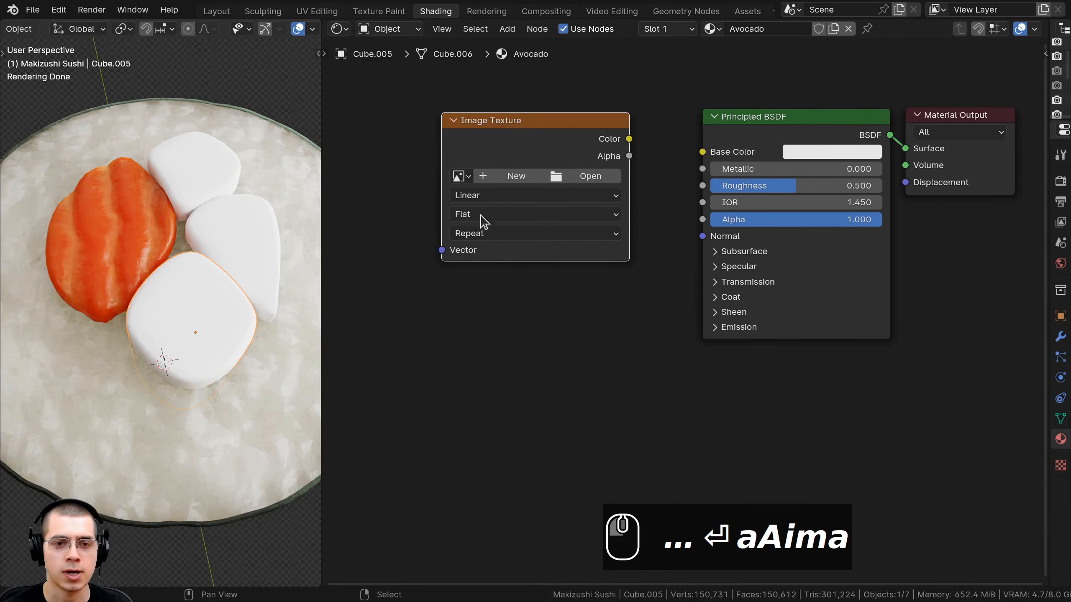
{"action": "left_click", "coordinate": [583, 177]}
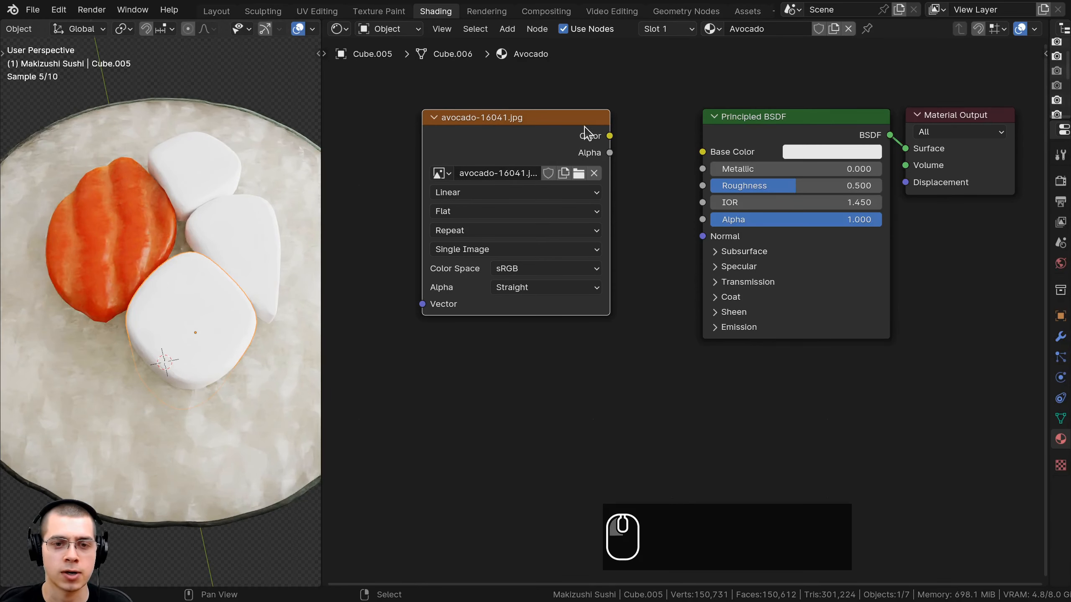
- Connect the avocado image's Color output to the Principled BSDF's Base Color and place its node closer to the shader
{"action": "left_click_drag", "start_coordinate": [572, 127], "coordinate": [713, 154]}
{"action": "left_click_drag", "start_coordinate": [537, 151], "coordinate": [566, 150]}
{"action": "middle_click_drag", "start_coordinate": [139, 369], "coordinate": [144, 374], "text": "shift"}
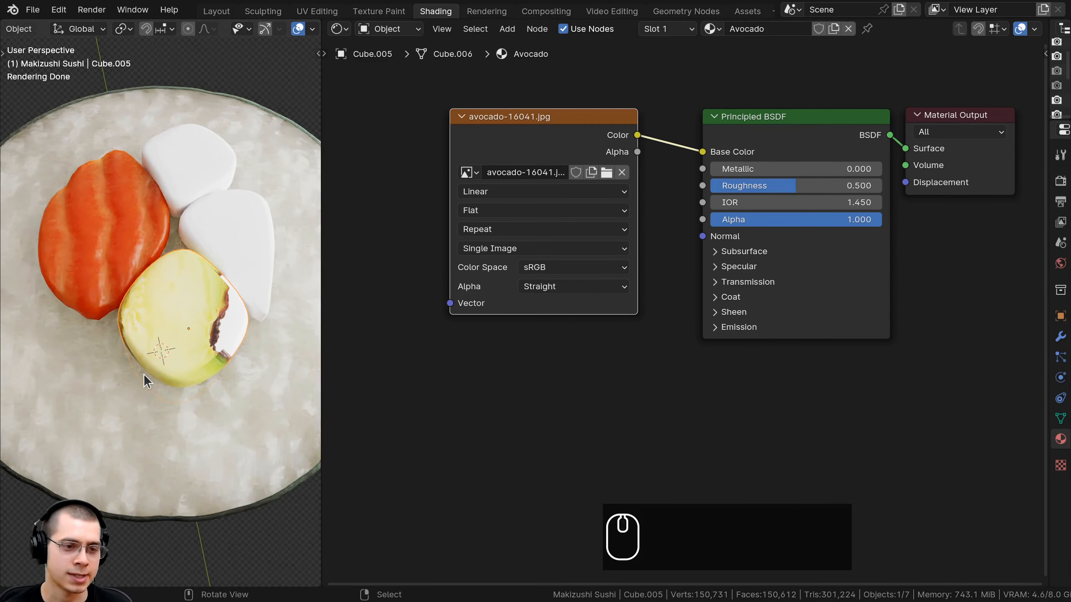
- Unwrap the avocado piece's entire mesh from the top orthographic view with Project from View
{"action": "key", "text": "KP_7"}
{"action": "scroll", "coordinate": [147, 327], "scroll_direction": "up", "scroll_amount": 4}
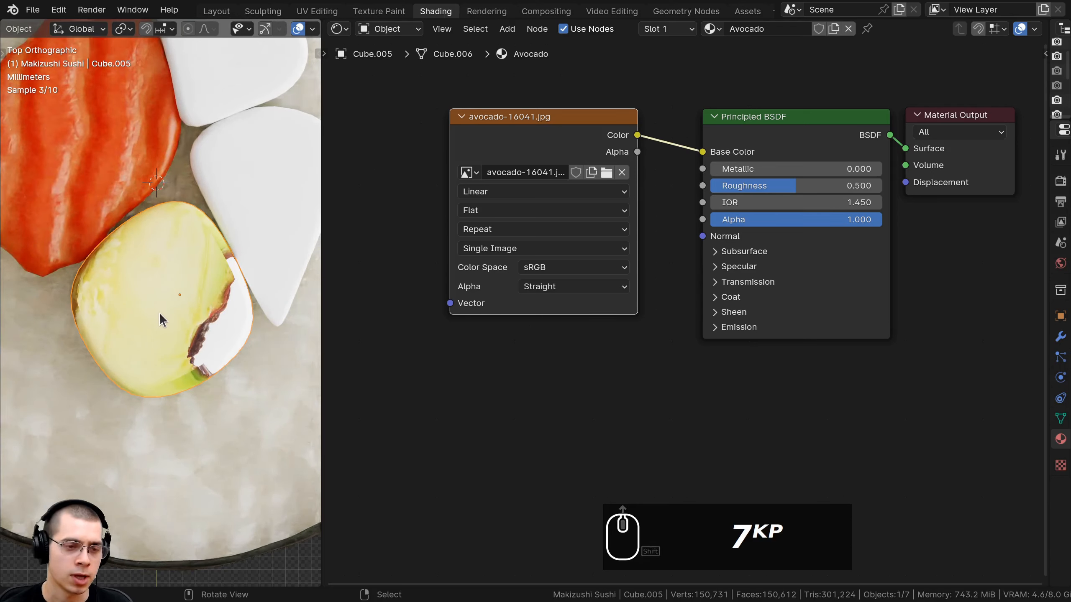
{"action": "key", "text": "Tab"}
{"action": "key", "text": "a"}
{"action": "key", "text": "a"}
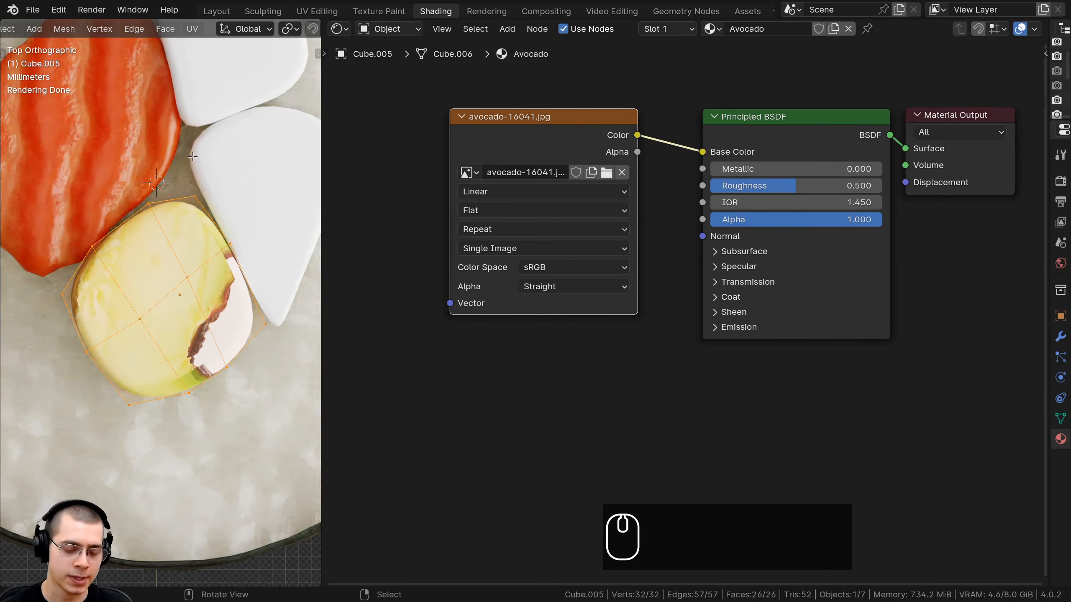
{"action": "key", "text": "u"}
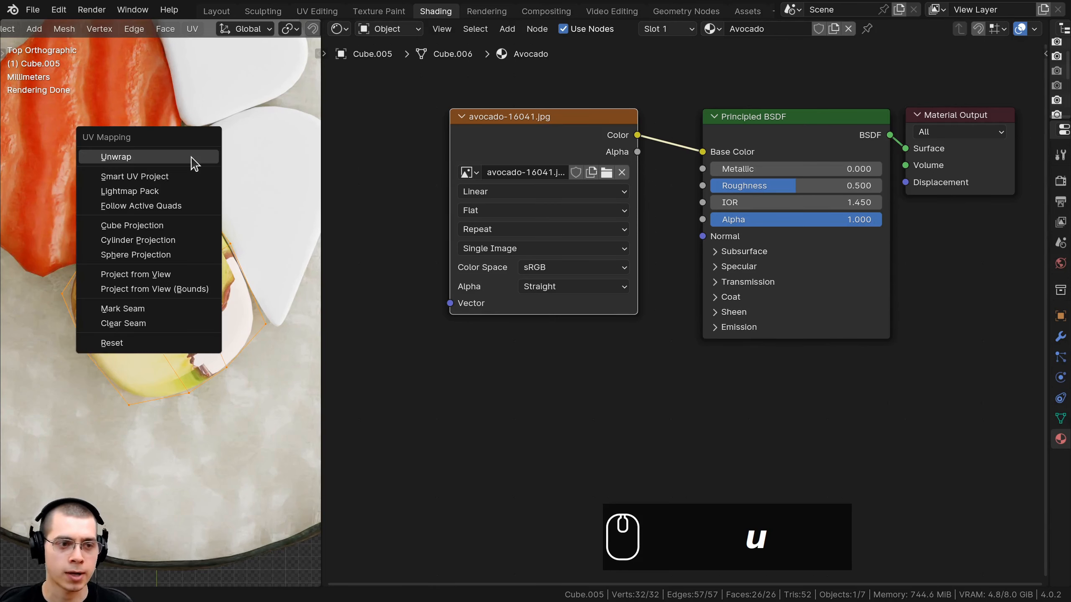
{"action": "left_click", "coordinate": [129, 274]}
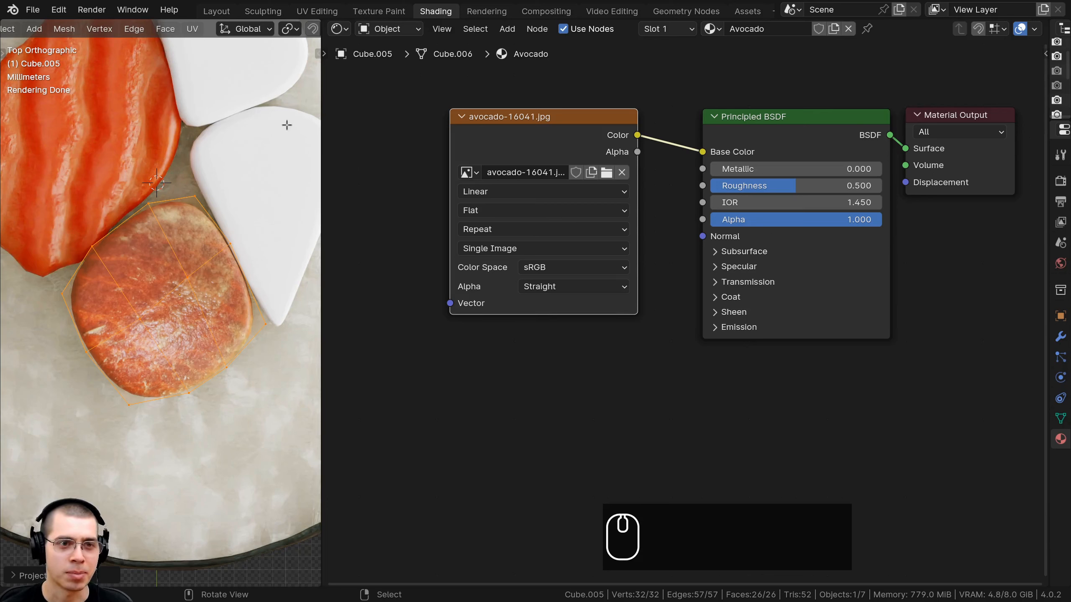
- Switch to the UV Editing workspace and show the whole avocado-16041.jpg image behind the piece's UVs
{"action": "left_click", "coordinate": [312, 16]}
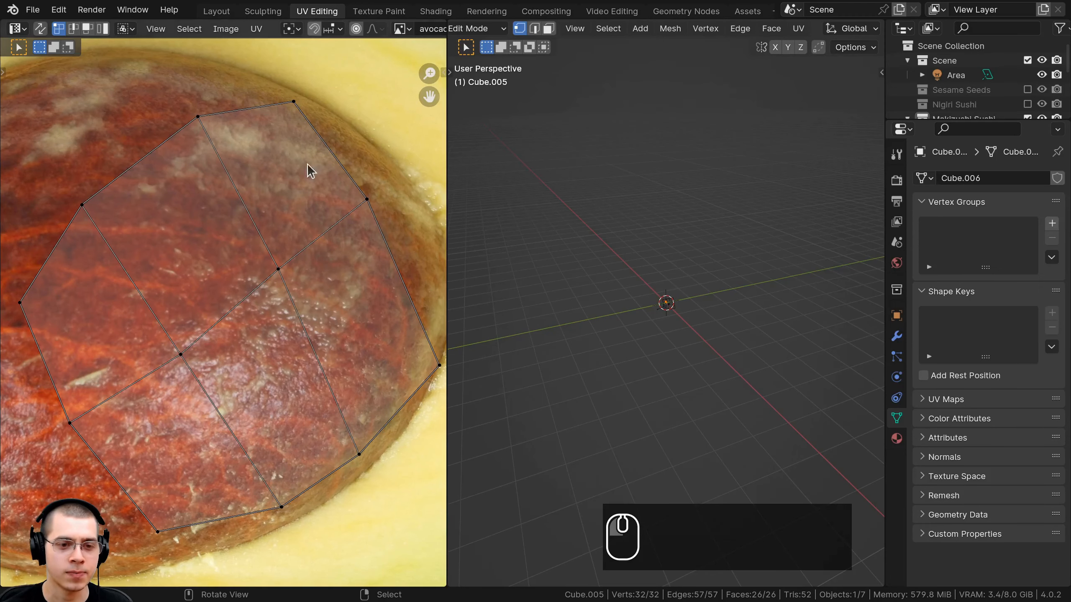
{"action": "scroll", "coordinate": [272, 341], "scroll_direction": "down", "scroll_amount": 5}
{"action": "scroll", "coordinate": [181, 258], "scroll_direction": "up", "scroll_amount": 1}
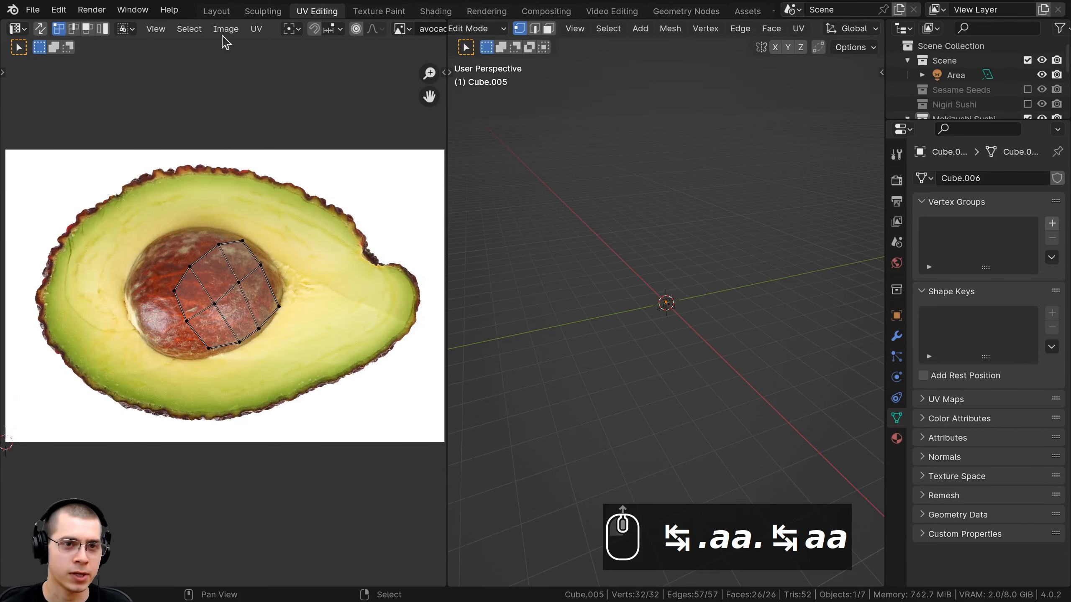
{"action": "scroll", "coordinate": [266, 32], "scroll_direction": "down", "scroll_amount": 3}
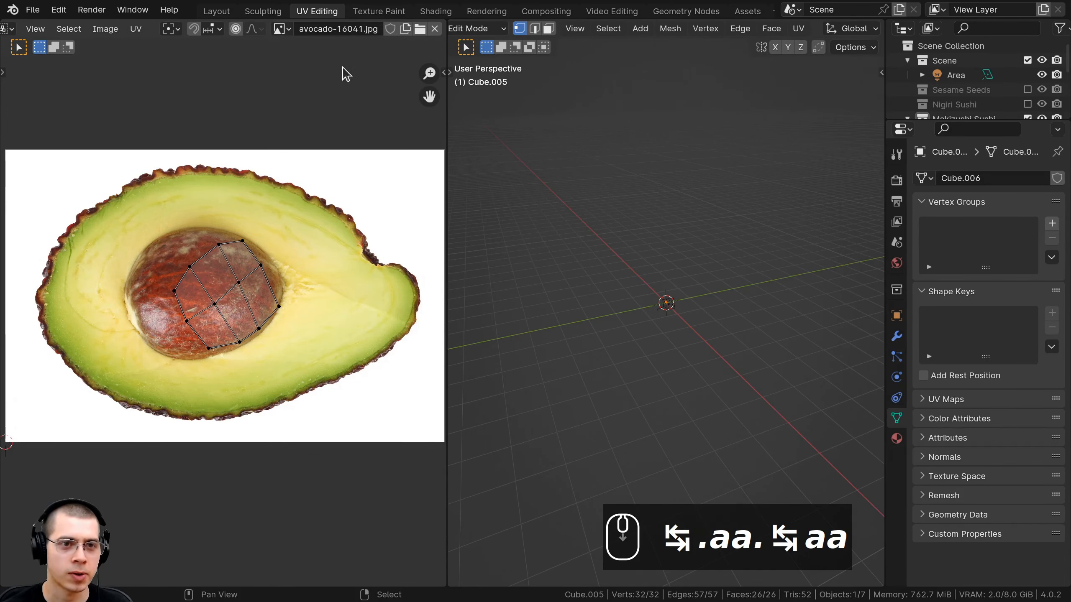
{"action": "left_click", "coordinate": [280, 28]}
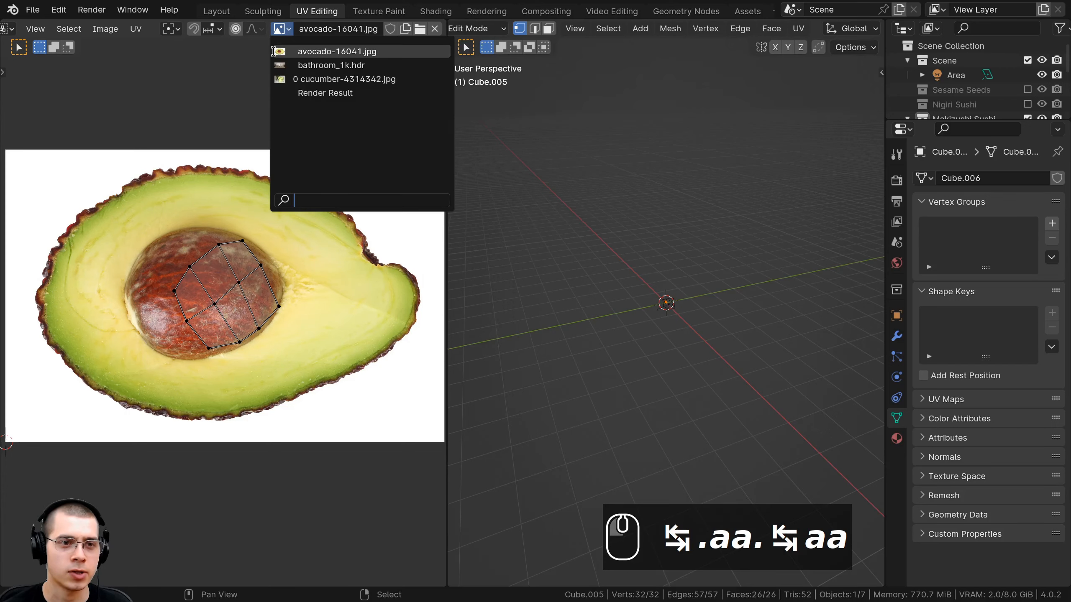
{"action": "left_click", "coordinate": [317, 51]}
{"action": "middle_click_drag", "start_coordinate": [385, 300], "coordinate": [382, 288], "text": "shift"}
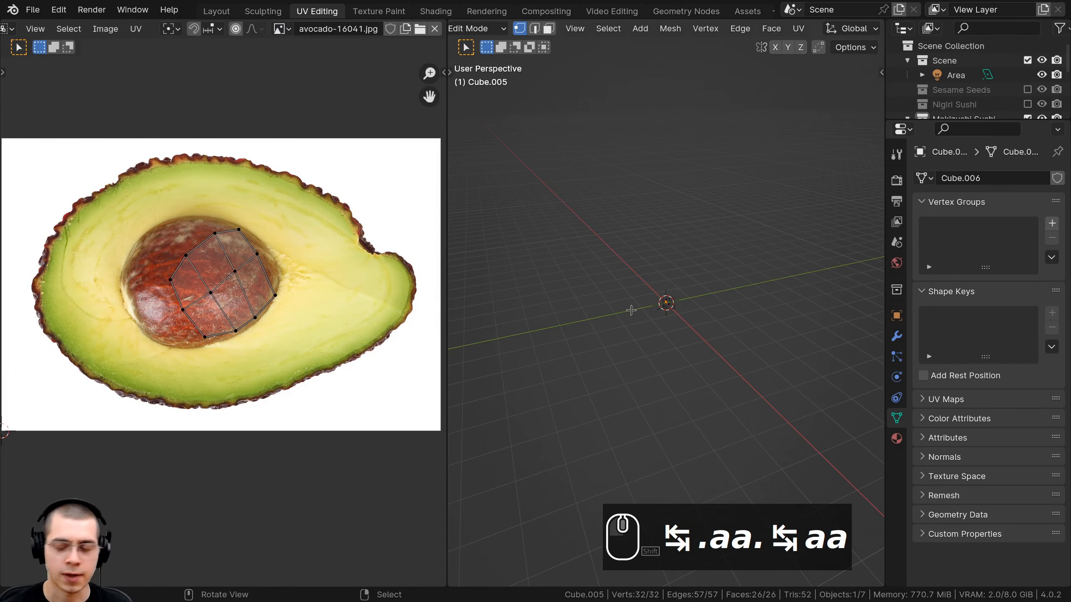
- Frame the avocado piece in an orthographic 3D view and select all of its UVs
{"action": "key", "text": "KP_Decimal"}
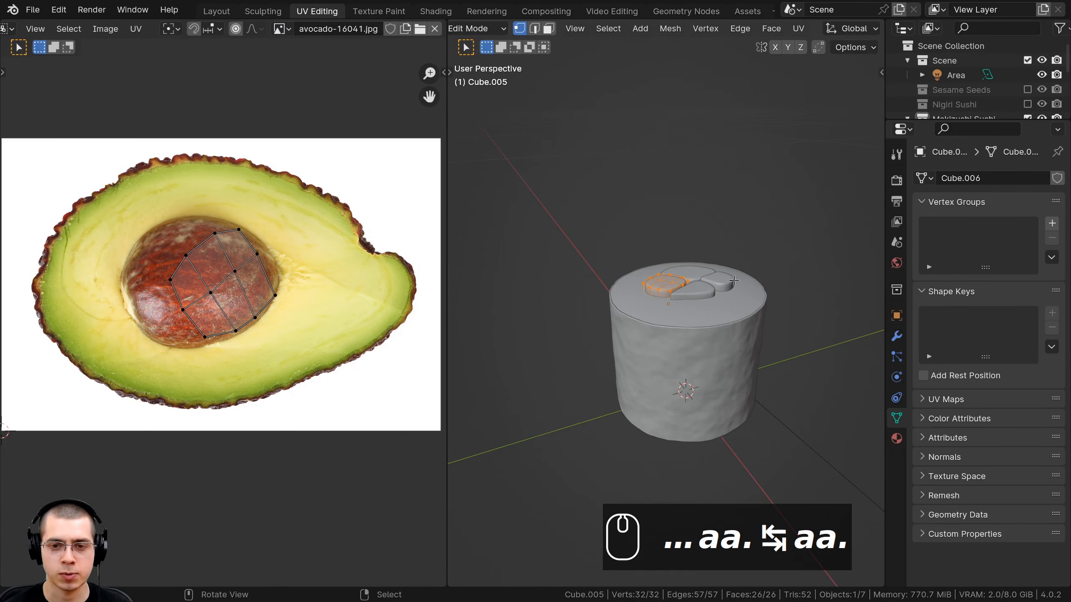
{"action": "middle_click_drag", "start_coordinate": [734, 281], "coordinate": [686, 268]}
{"action": "key", "text": "a"}
{"action": "key", "text": "a"}
{"action": "key", "text": "KP_5"}
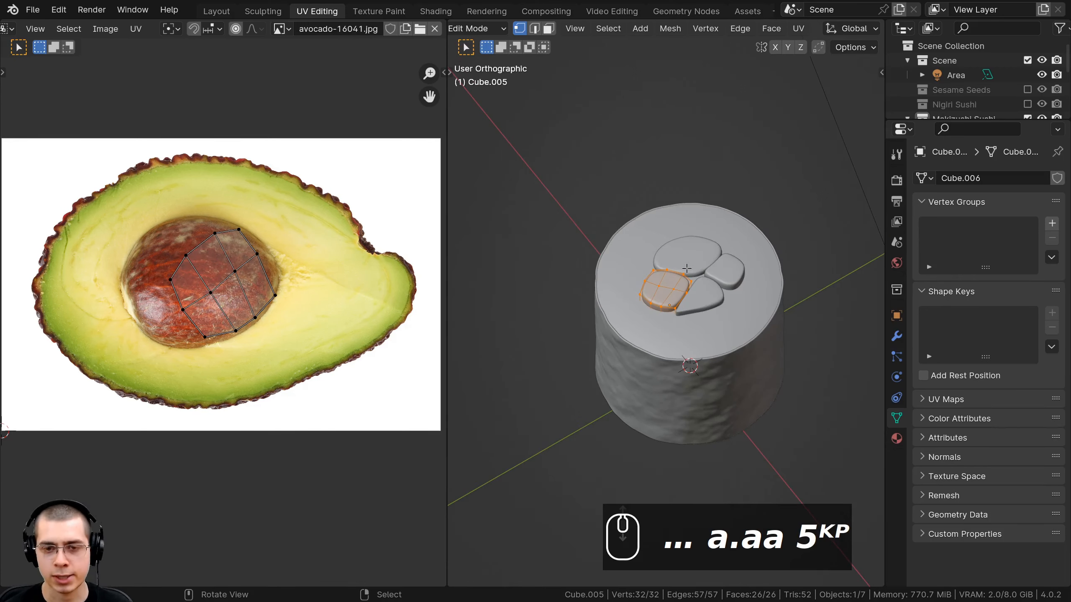
{"action": "scroll", "coordinate": [752, 289], "scroll_direction": "up", "scroll_amount": 4}
{"action": "key", "text": "a"}
{"action": "scroll", "coordinate": [222, 280], "scroll_direction": "up", "scroll_amount": 2}
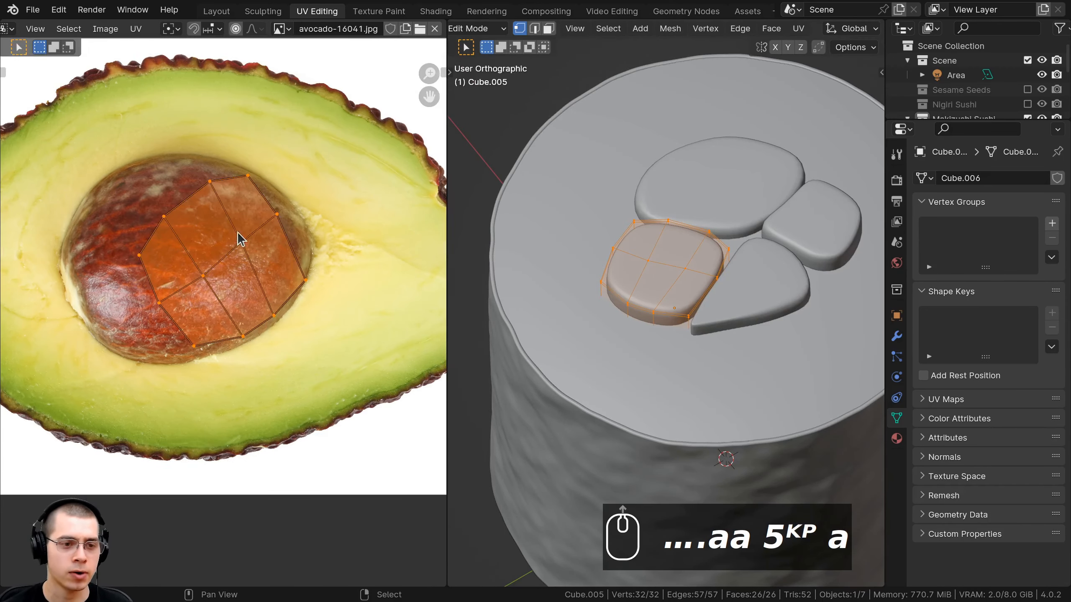
- Show the 3D view in rendered shading to preview the avocado texture on the piece
{"action": "key", "text": "g"}
{"action": "left_click", "coordinate": [304, 297]}
{"action": "scroll", "coordinate": [383, 354], "scroll_direction": "down", "scroll_amount": 2}
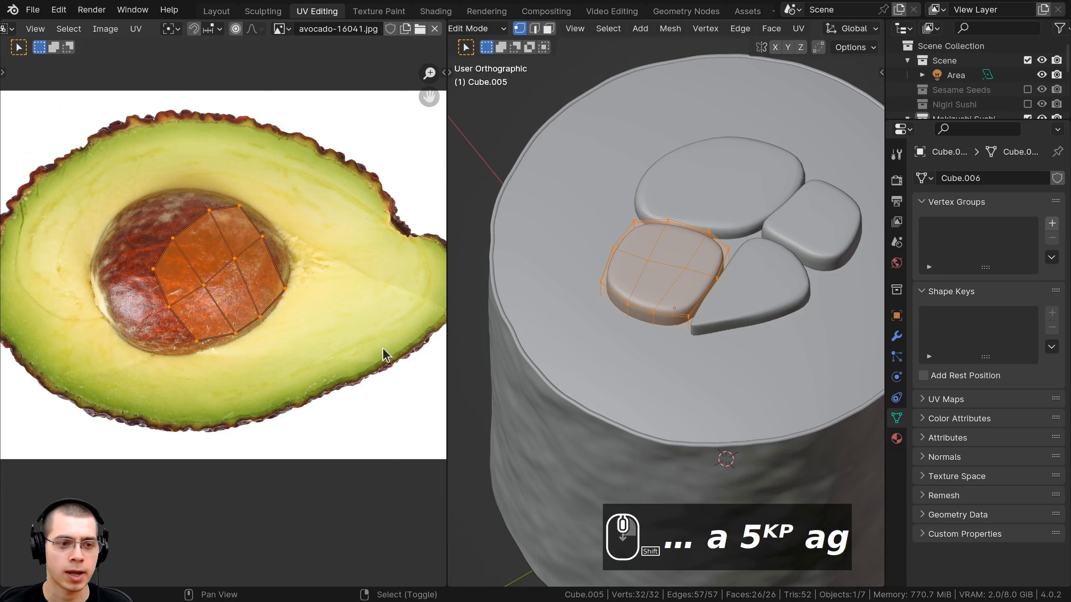
{"action": "key", "text": "z"}
{"action": "left_click", "coordinate": [647, 131]}
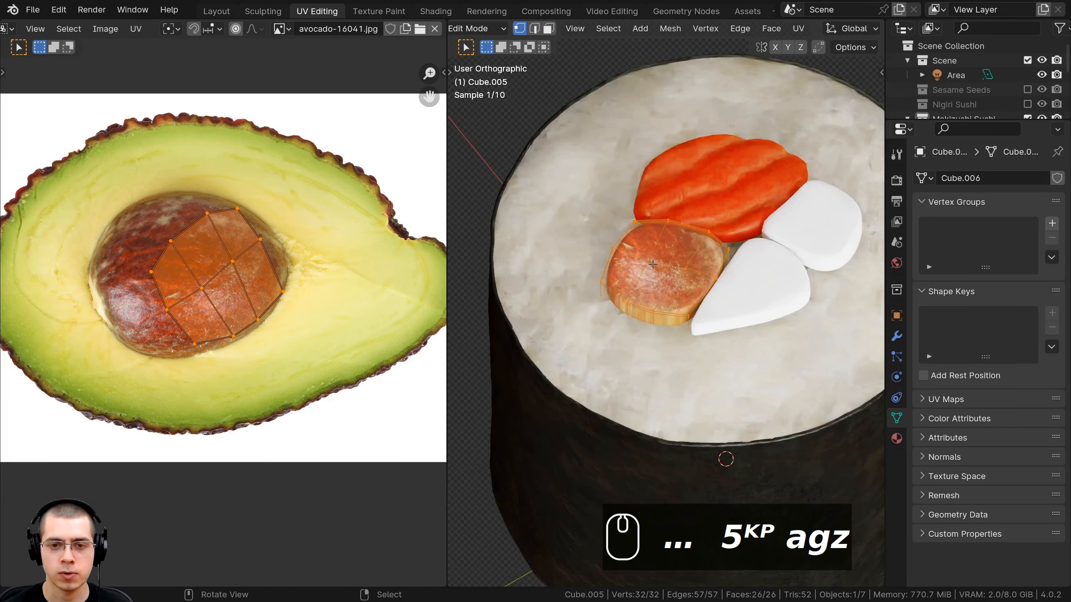
{"action": "middle_click_drag", "start_coordinate": [278, 278], "coordinate": [261, 261], "text": "shift"}
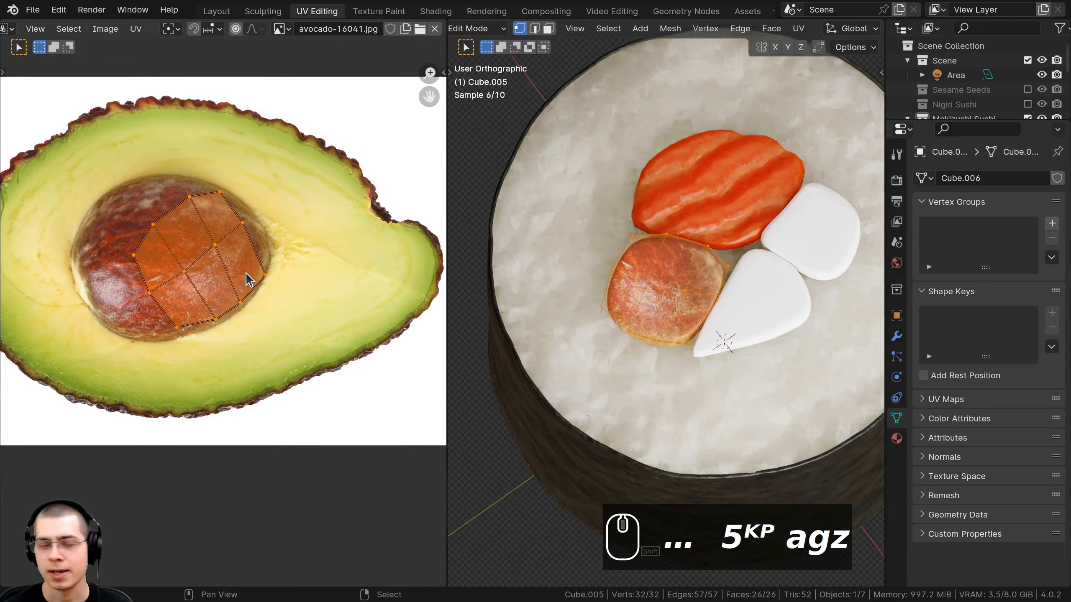
- Try moving and rotating the UV island off the pit onto the flesh at the avocado's narrow end
{"action": "key", "text": "g"}
{"action": "key", "text": "r"}
{"action": "left_click", "coordinate": [346, 234]}
{"action": "key", "text": "g"}
{"action": "left_click", "coordinate": [407, 311]}
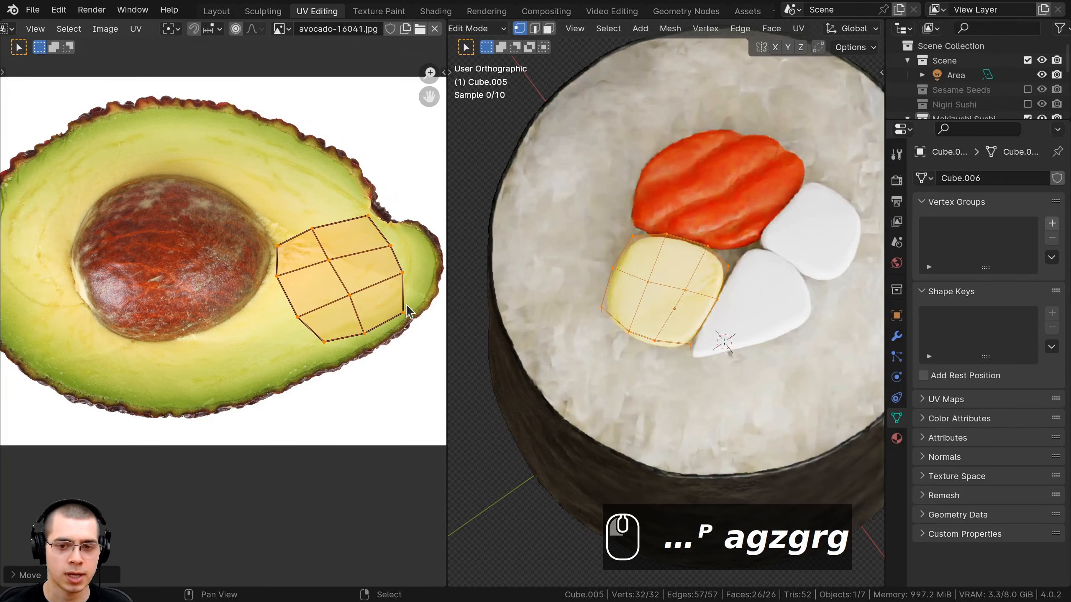
{"action": "key", "text": "r"}
{"action": "key", "text": "g"}
{"action": "left_click", "coordinate": [391, 327]}
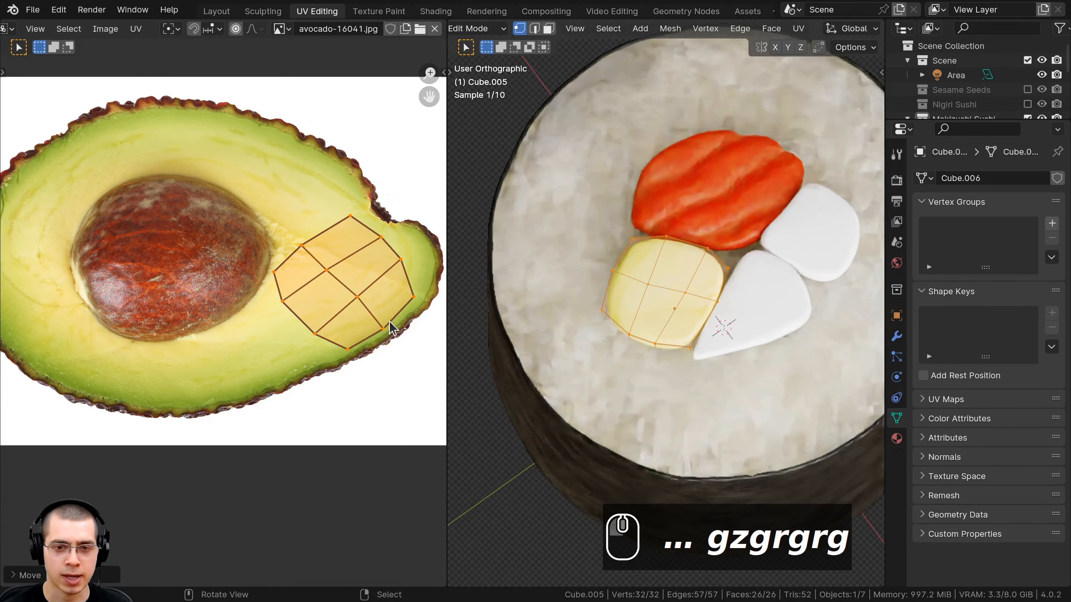
{"action": "key", "text": "g"}
{"action": "left_click", "coordinate": [398, 333]}
- Try fine-tuning the UV island's rotation and position so its edge reaches the green rim near the narrow end
{"action": "middle_click_drag", "start_coordinate": [290, 391], "coordinate": [285, 314], "text": "shift"}
{"action": "scroll", "coordinate": [285, 313], "scroll_direction": "up", "scroll_amount": 3}
{"action": "middle_click_drag", "start_coordinate": [375, 236], "coordinate": [196, 376], "text": "shift"}
{"action": "key", "text": "r"}
{"action": "key", "text": "g"}
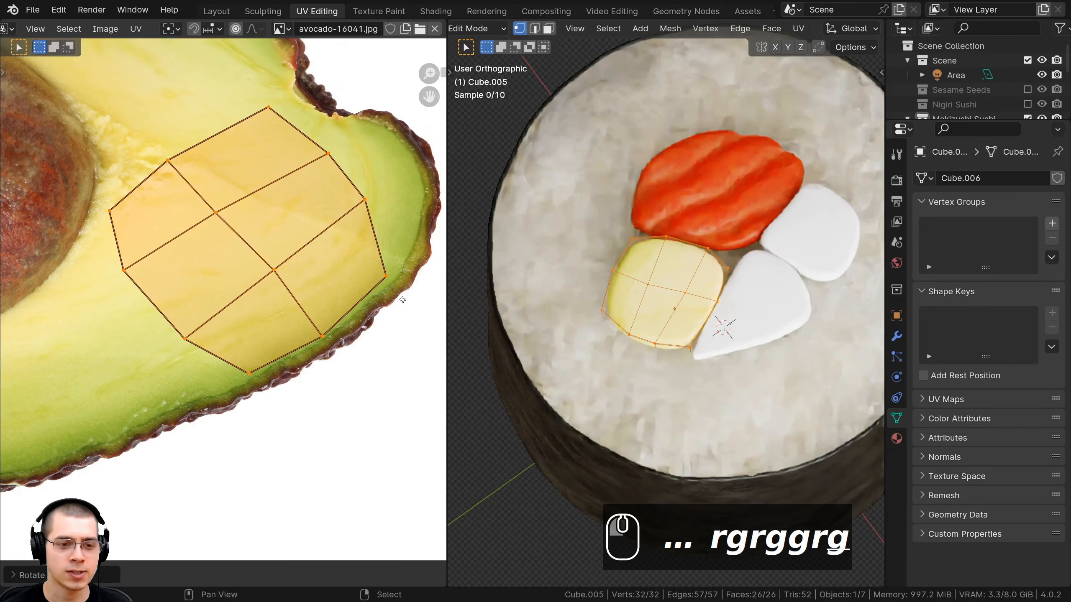
{"action": "key", "text": "r"}
{"action": "key", "text": "g"}
{"action": "left_click", "coordinate": [407, 291]}
{"action": "key", "text": "r"}
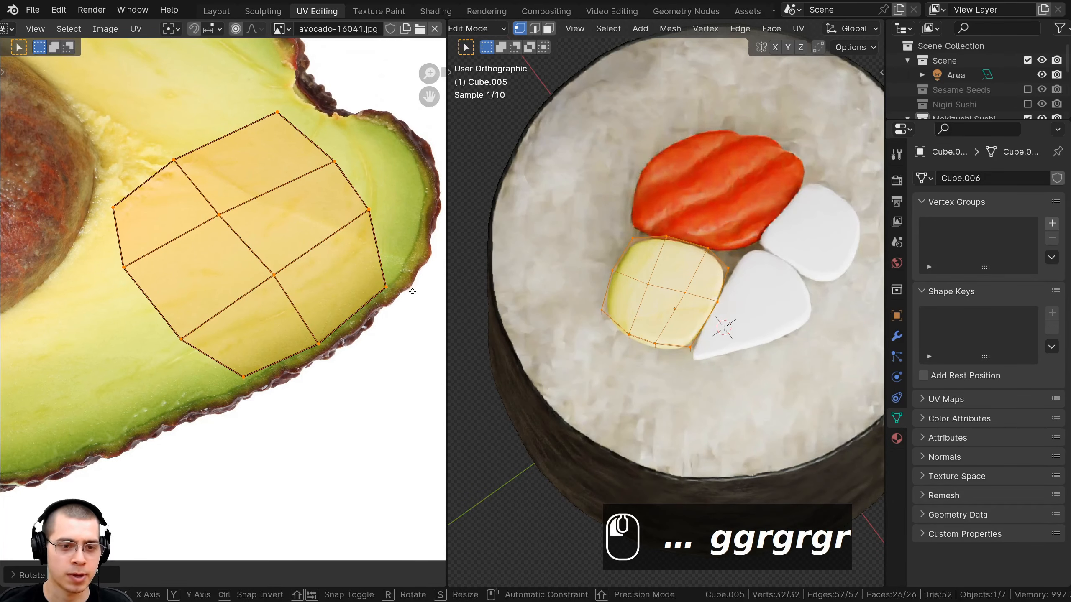
{"action": "key", "text": "g"}
{"action": "scroll", "coordinate": [641, 294], "scroll_direction": "up", "scroll_amount": 1}
{"action": "middle_click_drag", "start_coordinate": [640, 294], "coordinate": [606, 284]}
{"action": "scroll", "coordinate": [274, 253], "scroll_direction": "down", "scroll_amount": 5}
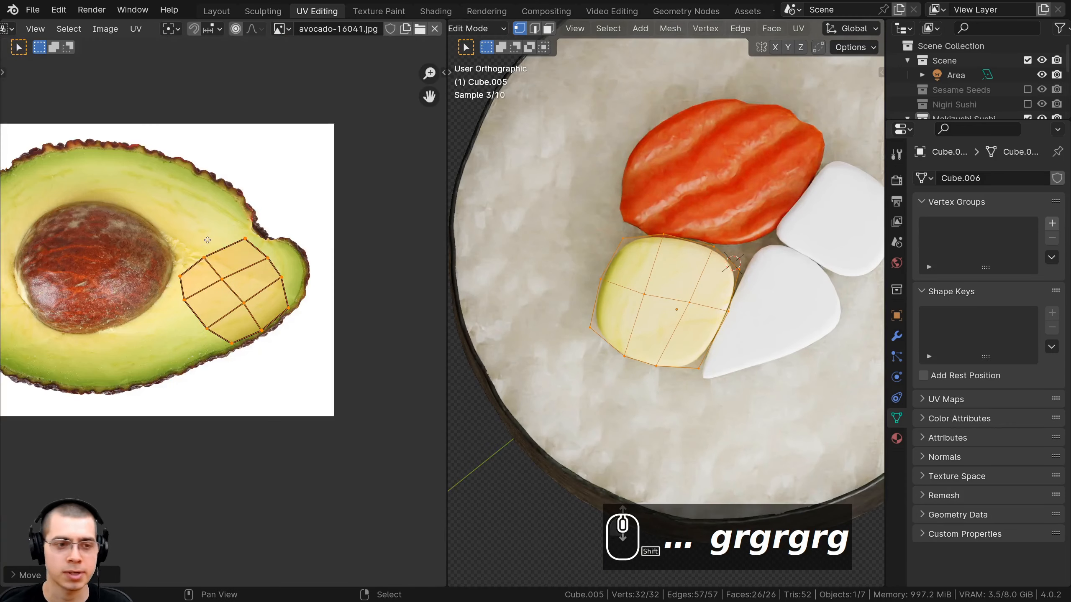
- Reposition the rotated UV island on the flesh at the avocado's wide end and scale it down to fit between pit and skin
{"action": "scroll", "coordinate": [287, 239], "scroll_direction": "up", "scroll_amount": 2}
{"action": "key", "text": "r"}
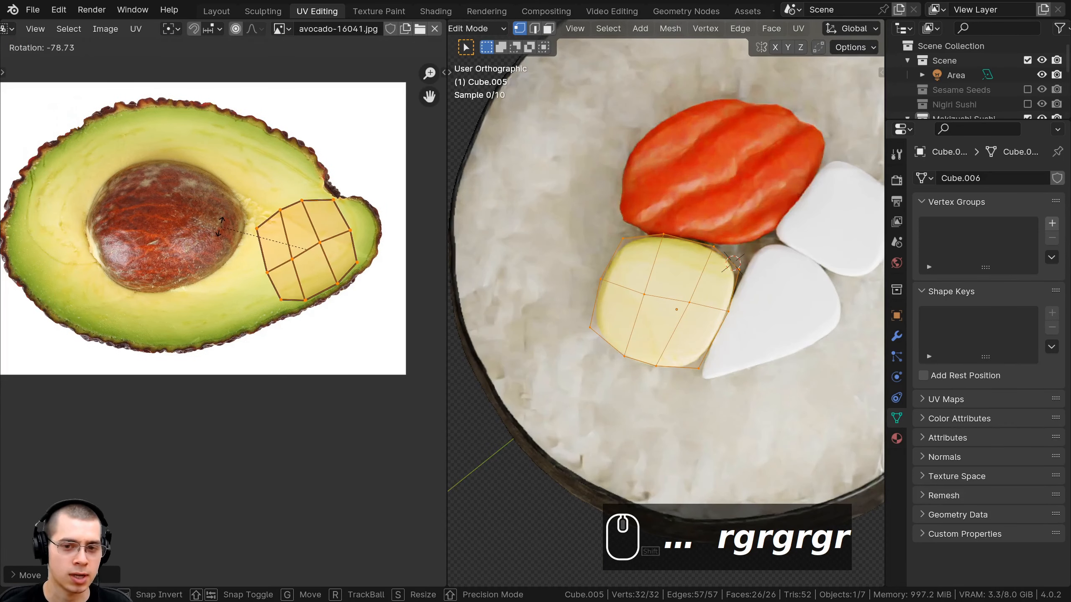
{"action": "left_click", "coordinate": [262, 228]}
{"action": "middle_click_drag", "start_coordinate": [273, 237], "coordinate": [336, 243]}
{"action": "key", "text": "g"}
{"action": "left_click", "coordinate": [99, 217]}
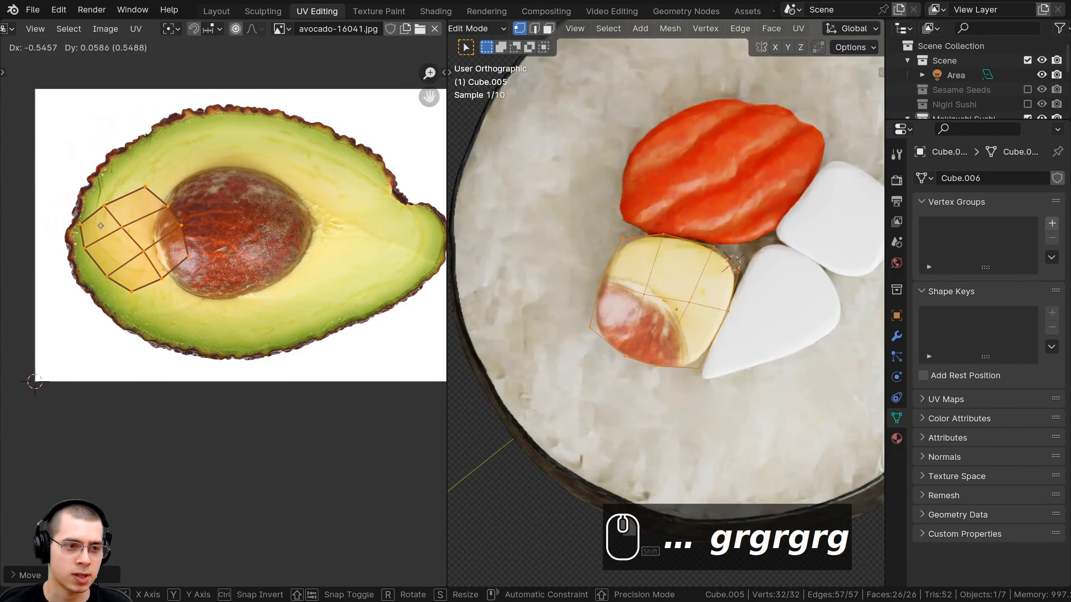
{"action": "scroll", "coordinate": [320, 211], "scroll_direction": "up", "scroll_amount": 2}
{"action": "key", "text": "s"}
{"action": "left_click", "coordinate": [288, 211]}
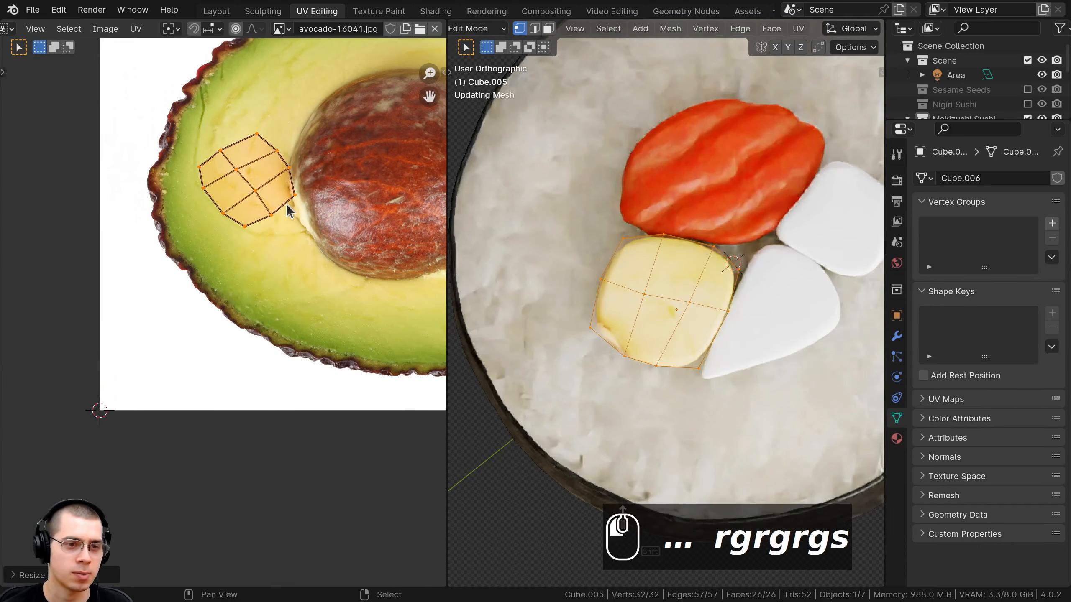
- Move the UV island down onto the flesh between the pit and green rim, enlarging and rotating it to reach the rim
{"action": "key", "text": "g"}
{"action": "left_click", "coordinate": [272, 266]}
{"action": "key", "text": "s"}
{"action": "left_click", "coordinate": [300, 262]}
{"action": "key", "text": "r"}
{"action": "left_click", "coordinate": [316, 252]}
{"action": "left_click", "coordinate": [325, 258]}
{"action": "key", "text": "s"}
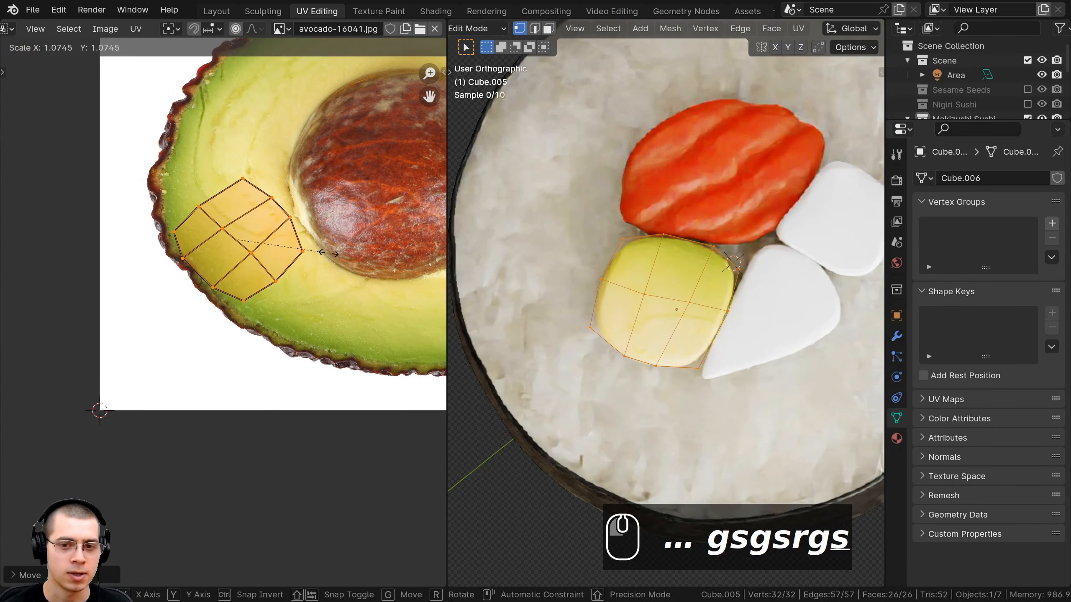
{"action": "left_click", "coordinate": [333, 264]}
- Fine-tune the UV island's size, rotation and position so the green rim falls on the piece's outer side, and leave Edit Mode
{"action": "key", "text": "r"}
{"action": "left_click", "coordinate": [332, 276]}
{"action": "key", "text": "g"}
{"action": "left_click", "coordinate": [332, 277]}
{"action": "key", "text": "s"}
{"action": "key", "text": "r"}
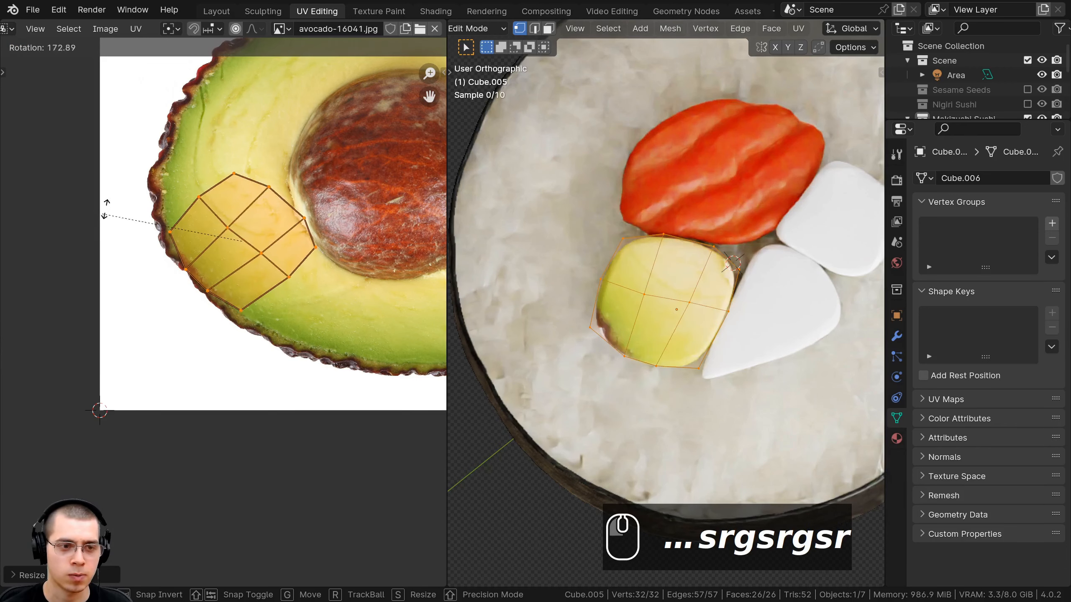
{"action": "left_click", "coordinate": [293, 221]}
{"action": "key", "text": "g"}
{"action": "left_click", "coordinate": [295, 220]}
{"action": "key", "text": "Tab"}
- Check the textured piece on the roll, switch to the Shading workspace and bring the Avocado material's nodes into view
{"action": "middle_click_drag", "start_coordinate": [649, 304], "coordinate": [674, 304]}
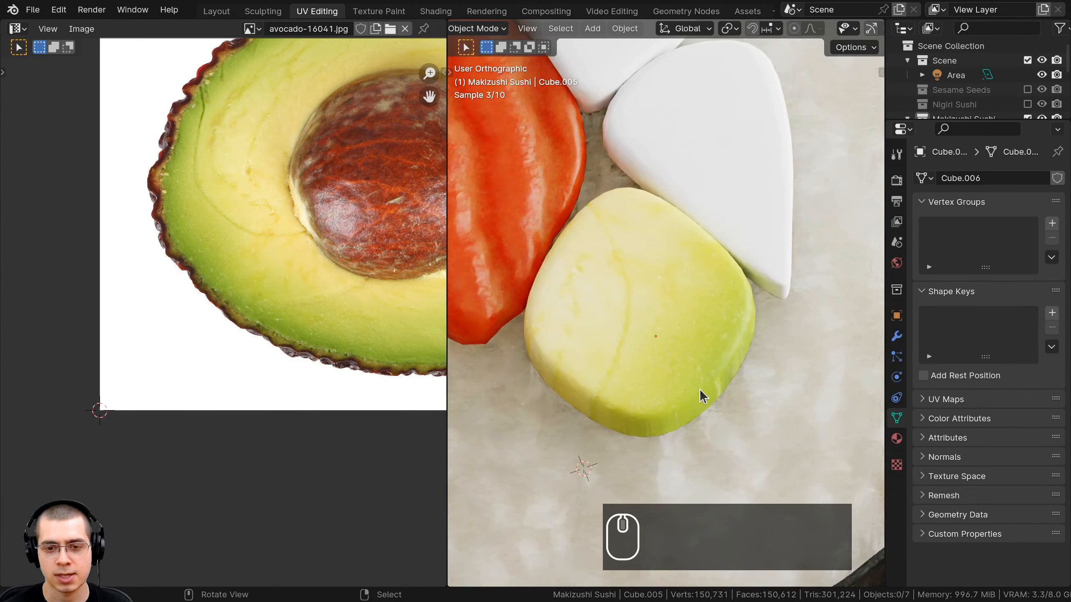
{"action": "scroll", "coordinate": [622, 263], "scroll_direction": "down", "scroll_amount": 6}
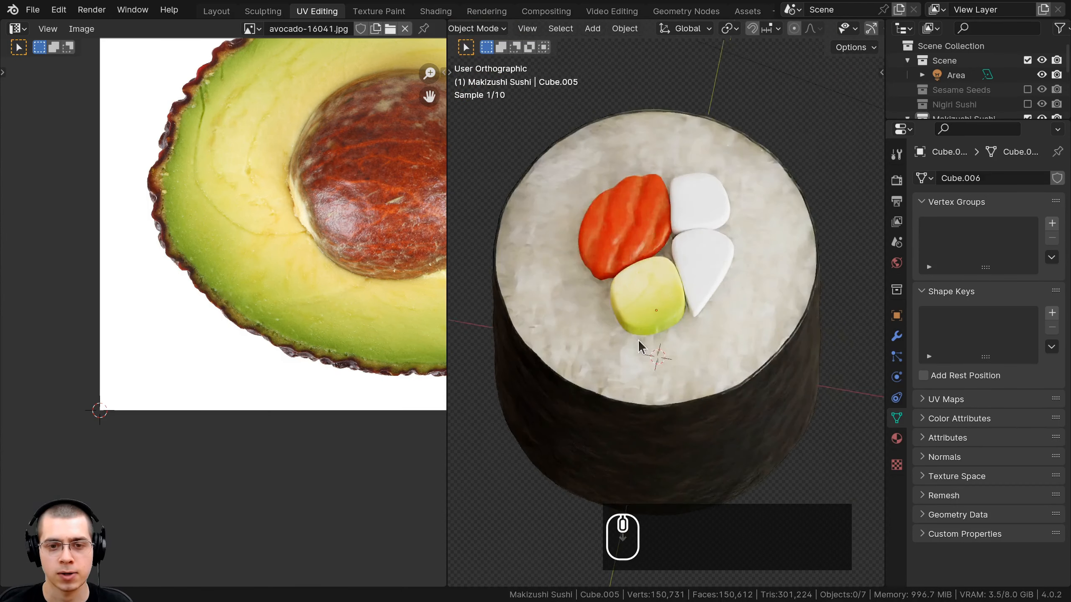
{"action": "scroll", "coordinate": [649, 320], "scroll_direction": "up", "scroll_amount": 4}
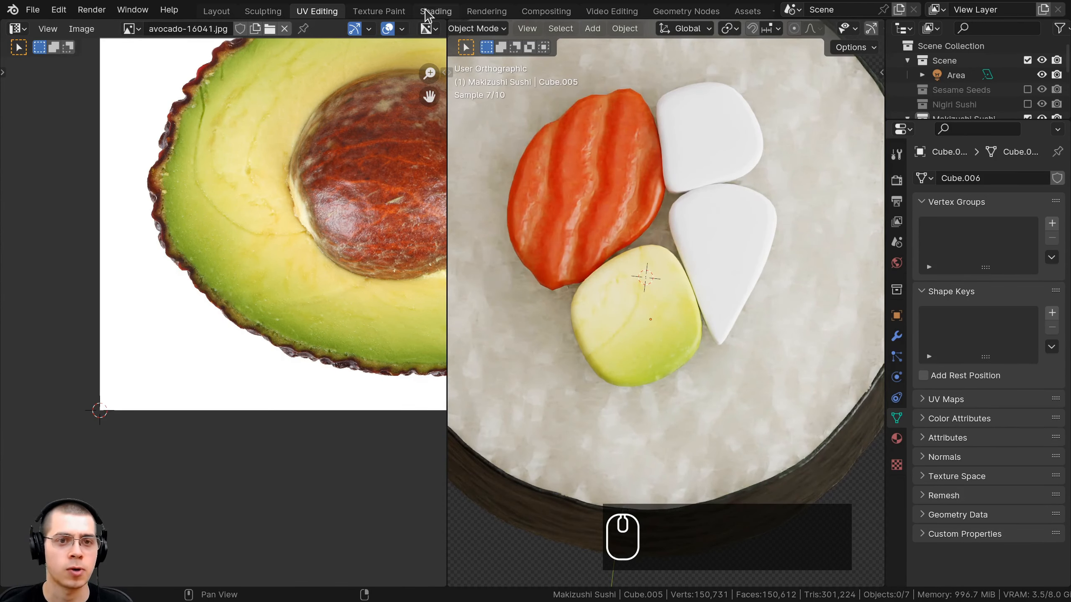
{"action": "left_click", "coordinate": [426, 12]}
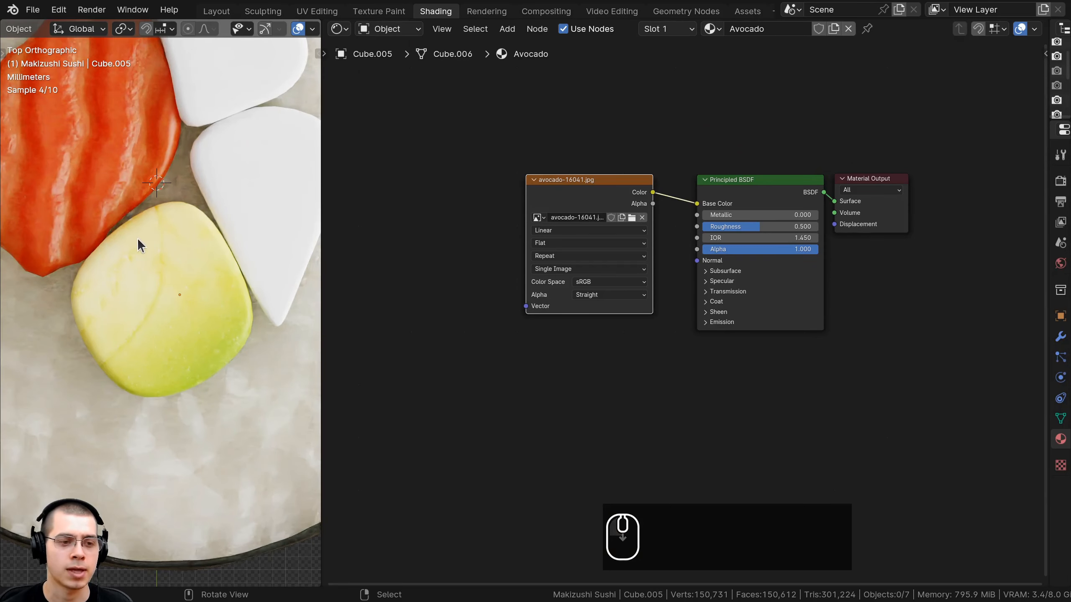
{"action": "middle_click_drag", "start_coordinate": [138, 238], "coordinate": [272, 255]}
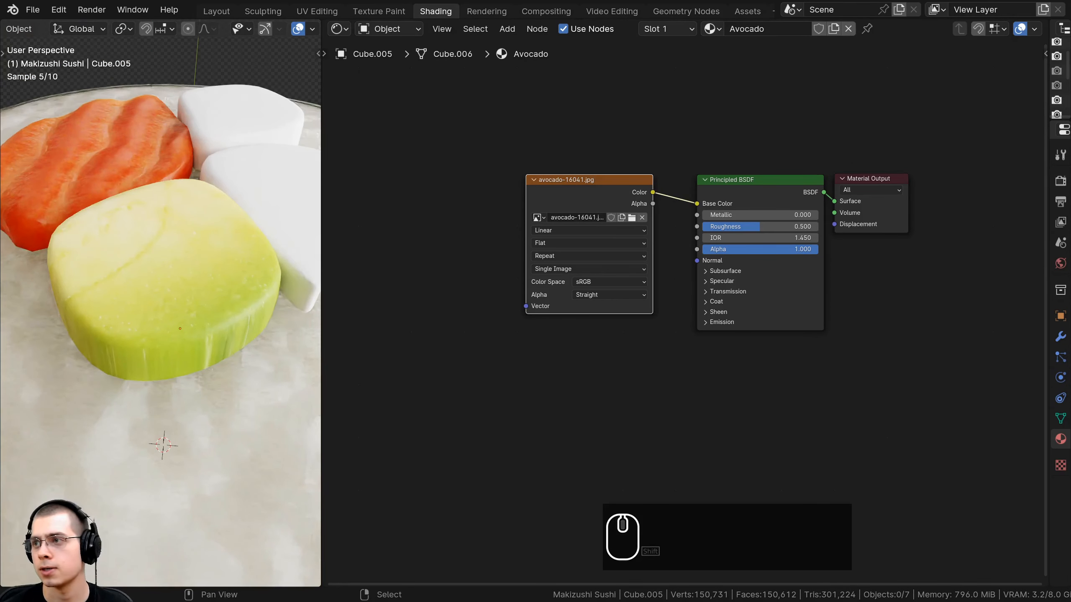
{"action": "middle_click_drag", "start_coordinate": [706, 201], "coordinate": [654, 254]}
{"action": "scroll", "coordinate": [654, 253], "scroll_direction": "up", "scroll_amount": 4}
{"action": "left_click_drag", "start_coordinate": [676, 236], "coordinate": [673, 237]}
{"action": "middle_click_drag", "start_coordinate": [690, 219], "coordinate": [669, 257]}
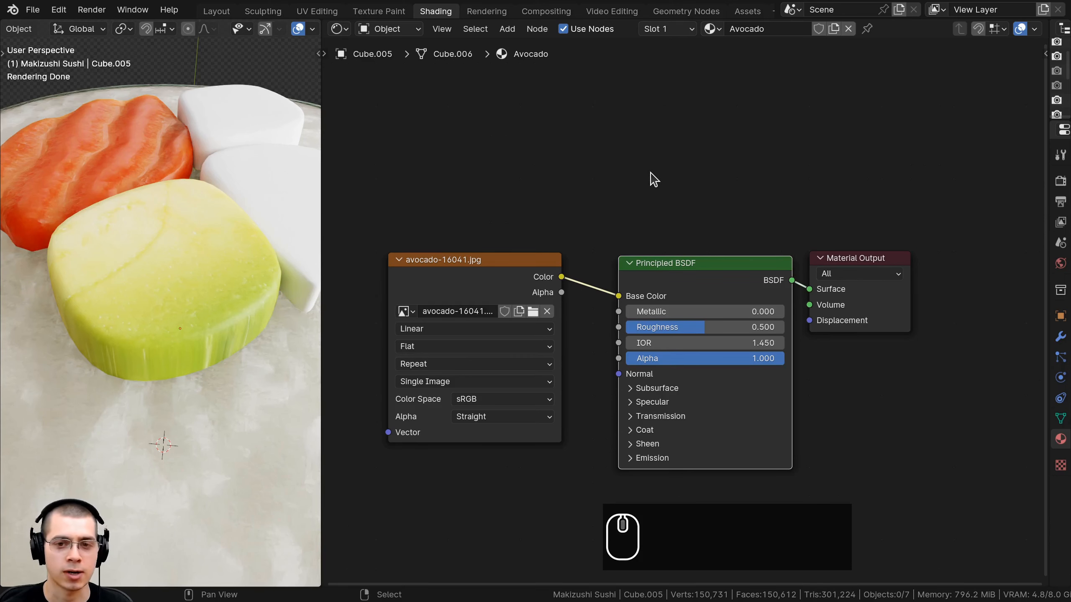
- Add a Translucent BSDF above the Principled BSDF and connect the avocado image's Color output to its Color input
{"action": "key", "text": "shift+a"}
{"action": "type", "text": "tra"}
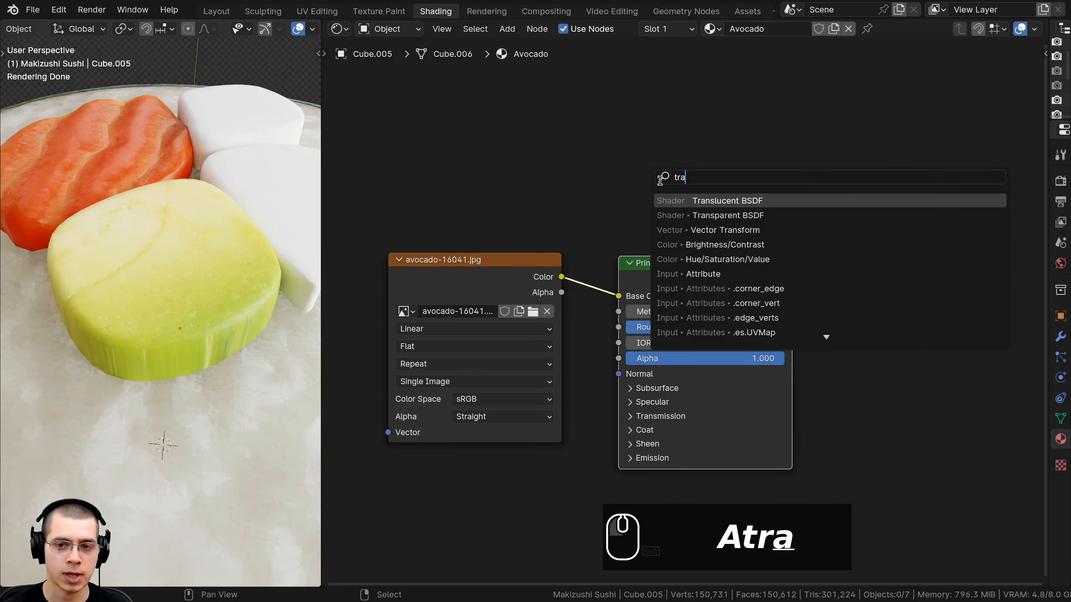
{"action": "left_click", "coordinate": [684, 200]}
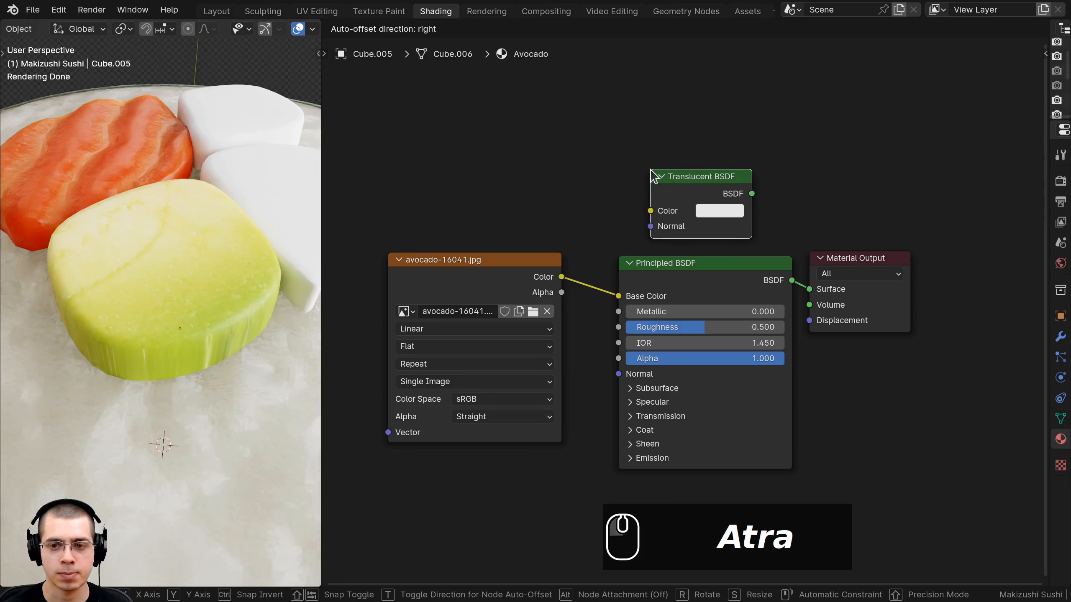
{"action": "left_click", "coordinate": [688, 216]}
{"action": "left_click_drag", "start_coordinate": [530, 270], "coordinate": [686, 200]}
- Move the Material Output farther from the Principled BSDF and insert a Mix Shader into the link between them
{"action": "middle_click_drag", "start_coordinate": [675, 225], "coordinate": [583, 227]}
{"action": "left_click_drag", "start_coordinate": [774, 249], "coordinate": [841, 249]}
{"action": "left_click", "coordinate": [650, 181]}
{"action": "left_click", "coordinate": [643, 257]}
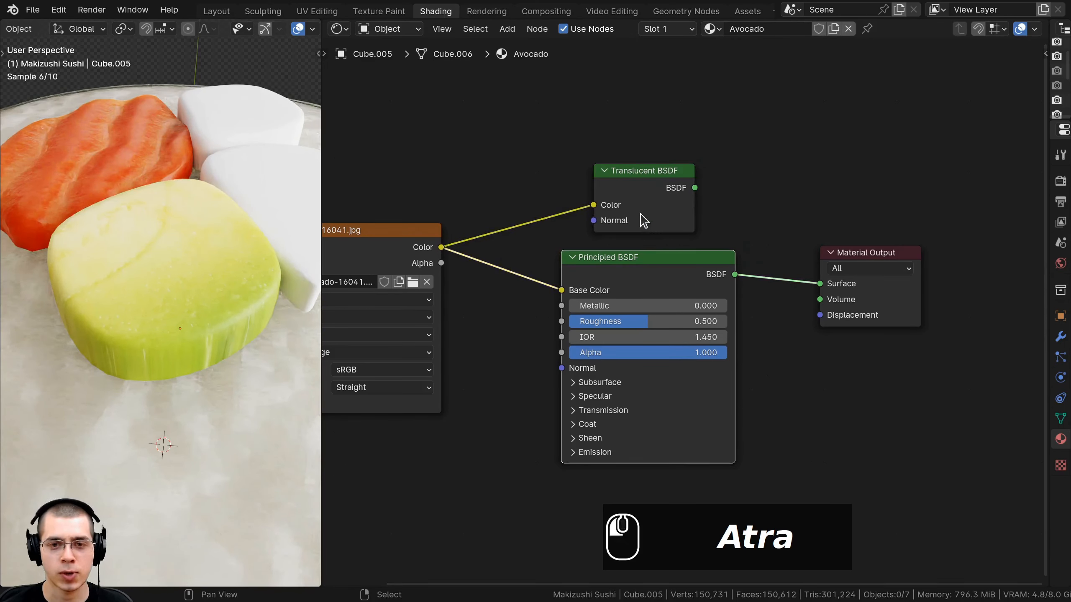
{"action": "left_click", "coordinate": [643, 185]}
{"action": "left_click", "coordinate": [649, 257]}
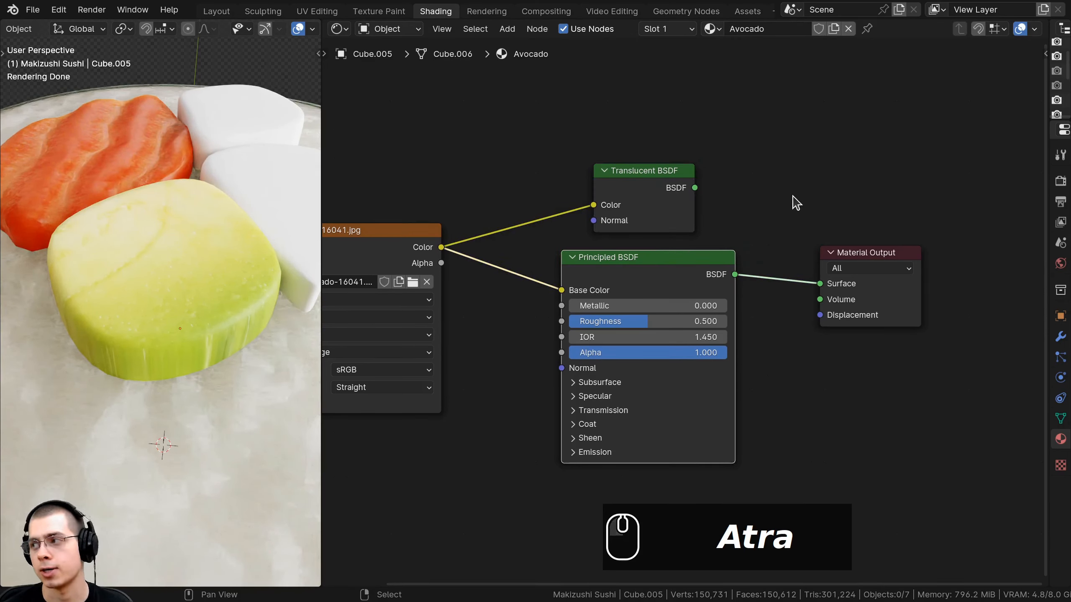
{"action": "key", "text": "shift+a"}
{"action": "left_click", "coordinate": [790, 195]}
{"action": "type", "text": "mix sg"}
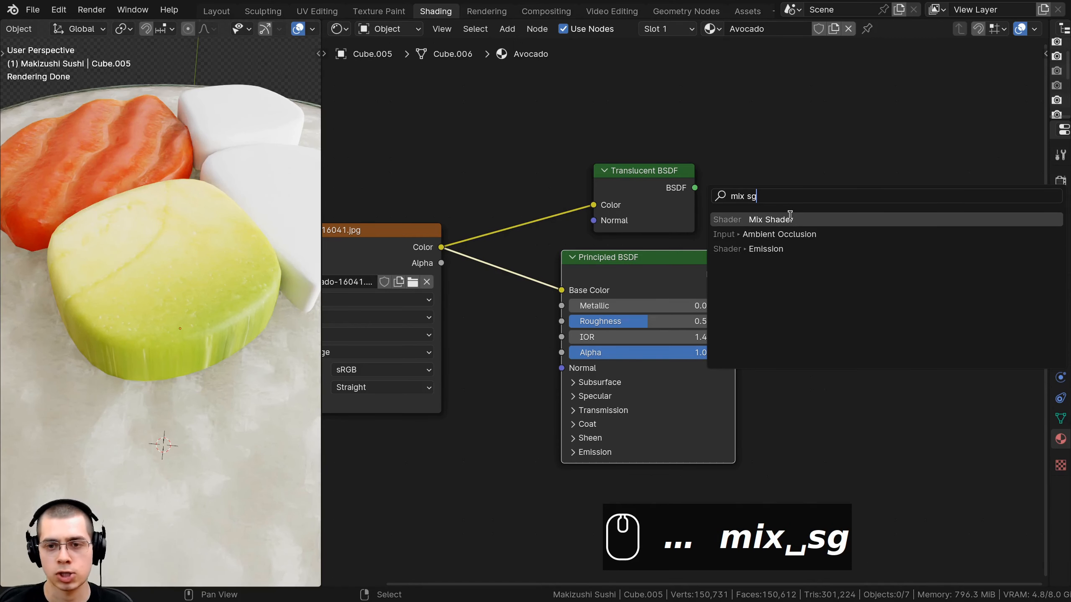
{"action": "left_click", "coordinate": [790, 216]}
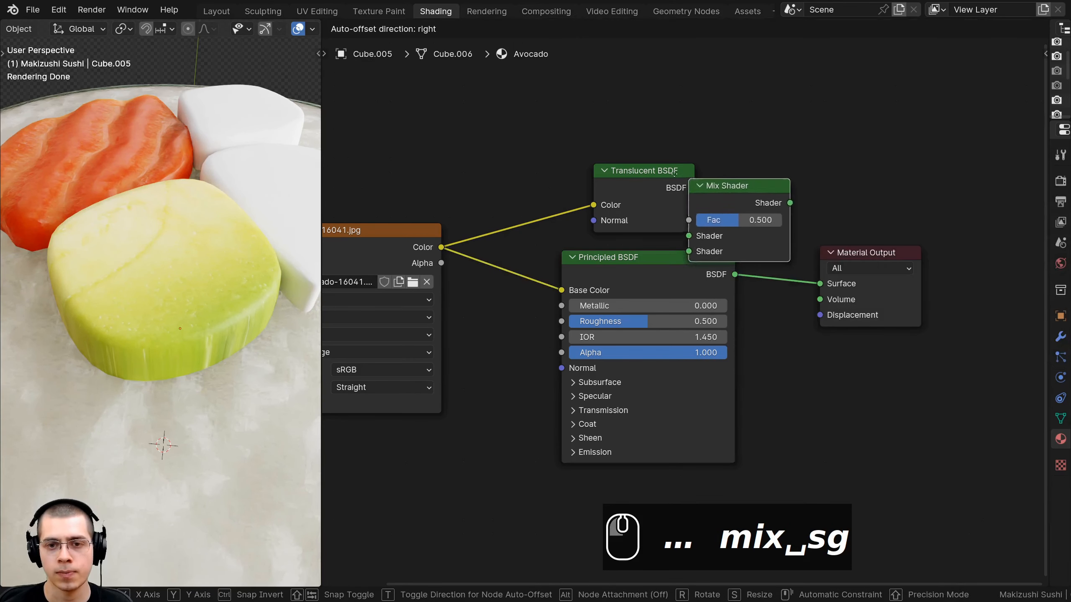
{"action": "left_click", "coordinate": [763, 223]}
{"action": "left_click_drag", "start_coordinate": [635, 259], "coordinate": [636, 266]}
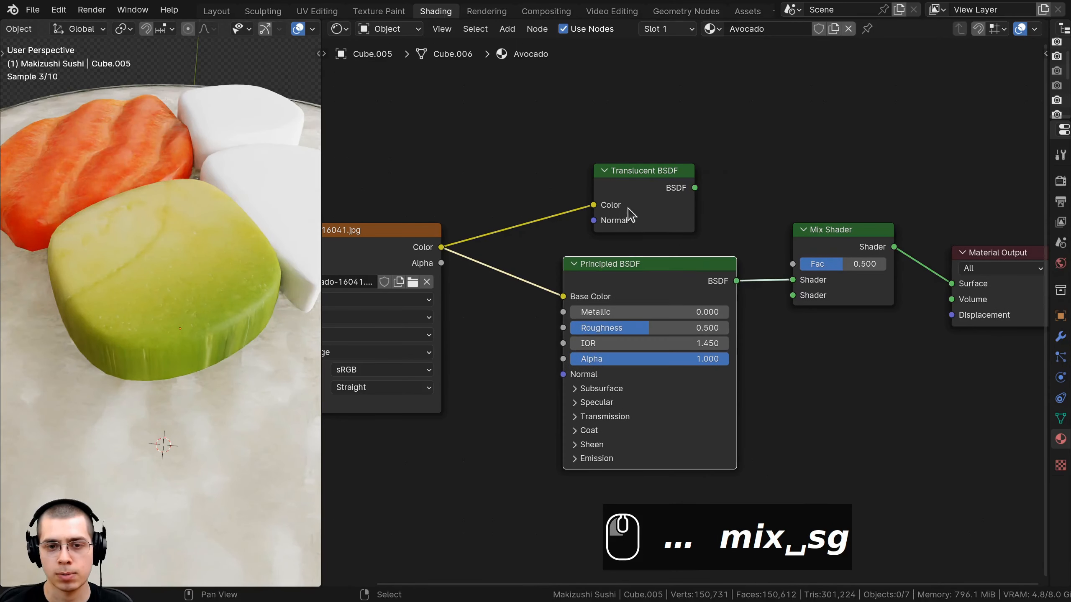
- Connect the Translucent BSDF to the Mix Shader's first Shader input and the Principled BSDF to its second
{"action": "middle_click_drag", "start_coordinate": [967, 229], "coordinate": [904, 213]}
{"action": "scroll", "coordinate": [885, 220], "scroll_direction": "up", "scroll_amount": 1}
{"action": "left_click", "coordinate": [902, 238]}
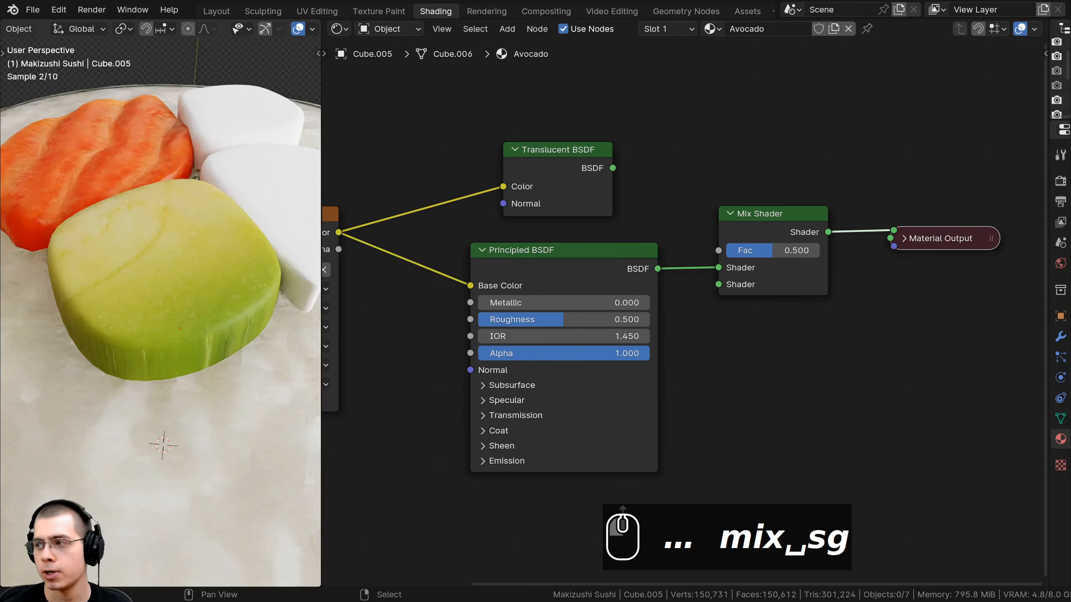
{"action": "left_click", "coordinate": [902, 237]}
{"action": "left_click", "coordinate": [518, 164]}
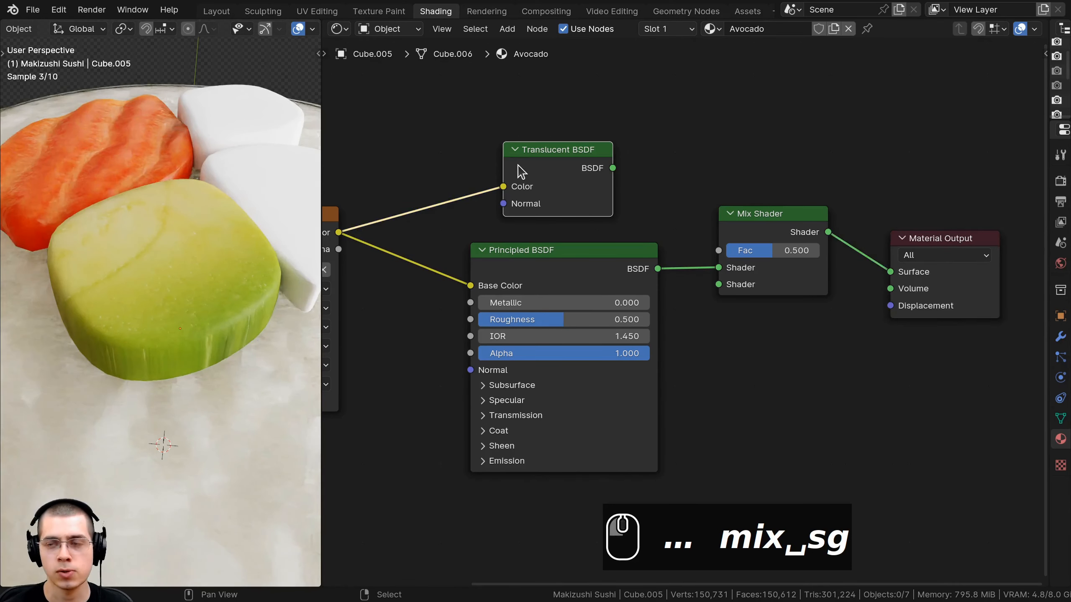
{"action": "middle_click_drag", "start_coordinate": [542, 148], "coordinate": [529, 147]}
{"action": "left_click_drag", "start_coordinate": [600, 167], "coordinate": [705, 266]}
{"action": "left_click_drag", "start_coordinate": [565, 265], "coordinate": [553, 275]}
{"action": "left_click_drag", "start_coordinate": [635, 278], "coordinate": [710, 284]}
- Try a different Mix Shader factor while previewing the avocado piece from several angles
{"action": "middle_click_drag", "start_coordinate": [738, 264], "coordinate": [718, 263]}
{"action": "scroll", "coordinate": [718, 264], "scroll_direction": "up", "scroll_amount": 1}
{"action": "middle_click_drag", "start_coordinate": [181, 258], "coordinate": [267, 253]}
{"action": "scroll", "coordinate": [168, 206], "scroll_direction": "down", "scroll_amount": 1}
{"action": "left_click_drag", "start_coordinate": [712, 254], "coordinate": [662, 254]}
{"action": "right_click", "coordinate": [713, 254]}
{"action": "middle_click_drag", "start_coordinate": [169, 266], "coordinate": [113, 284]}
{"action": "scroll", "coordinate": [176, 283], "scroll_direction": "down", "scroll_amount": 1}
{"action": "middle_click_drag", "start_coordinate": [752, 320], "coordinate": [830, 294]}
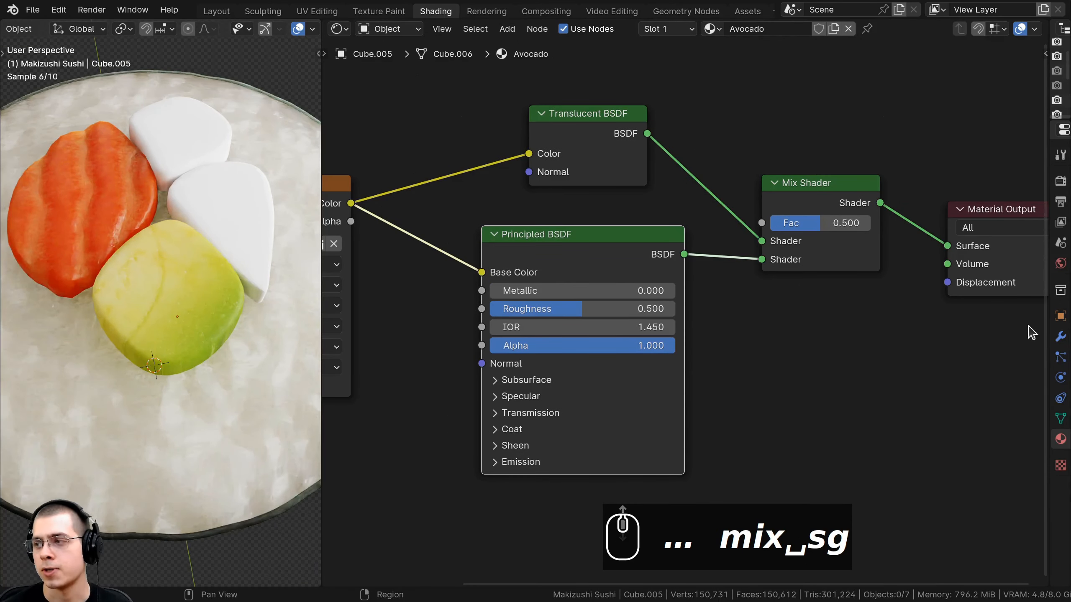
{"action": "scroll", "coordinate": [200, 285], "scroll_direction": "up", "scroll_amount": 2}
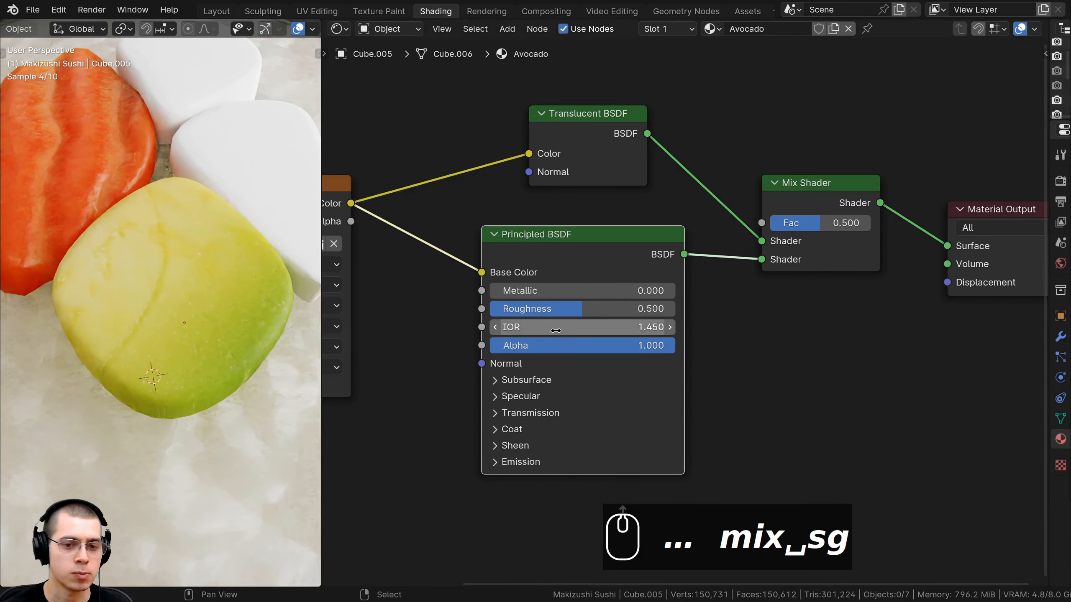
- Expand the Principled BSDF's Subsurface settings, set the Weight to 1 and check the avocado piece in the render preview
{"action": "middle_click_drag", "start_coordinate": [573, 283], "coordinate": [588, 264]}
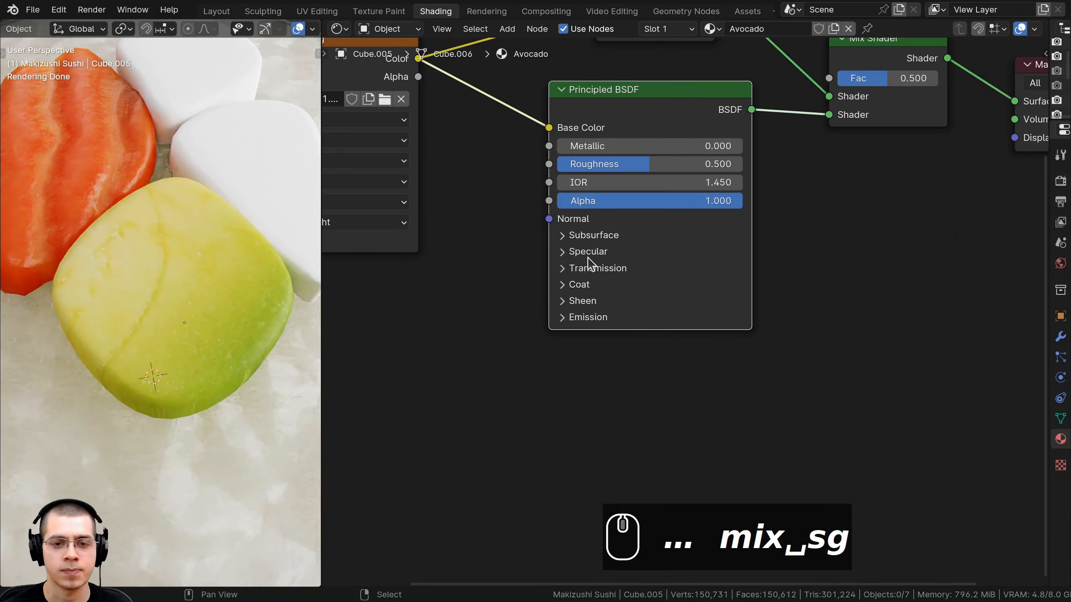
{"action": "left_click", "coordinate": [564, 235]}
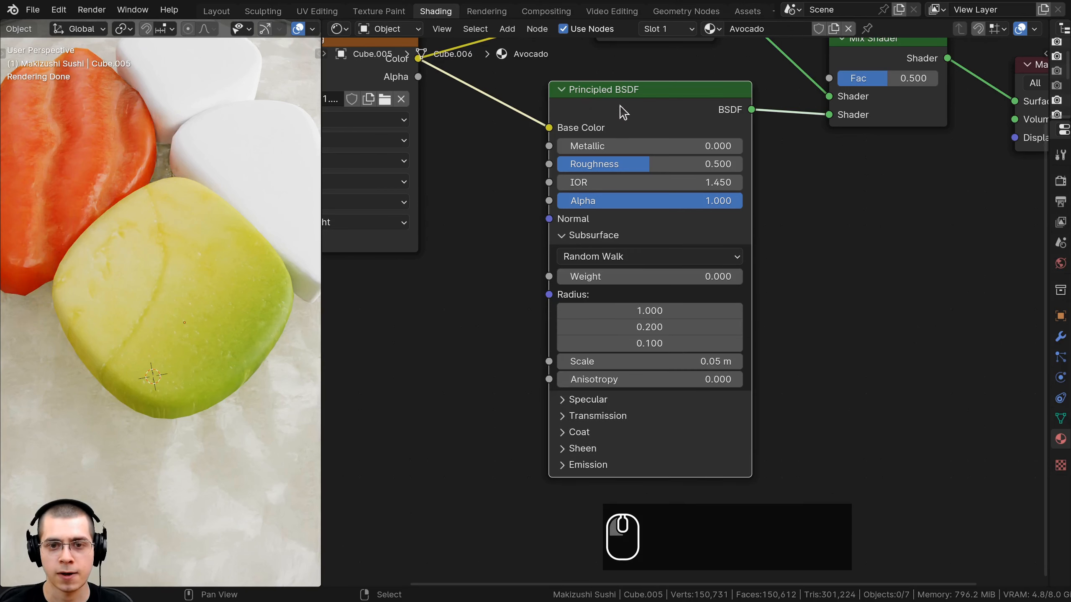
{"action": "middle_click_drag", "start_coordinate": [639, 271], "coordinate": [638, 259]}
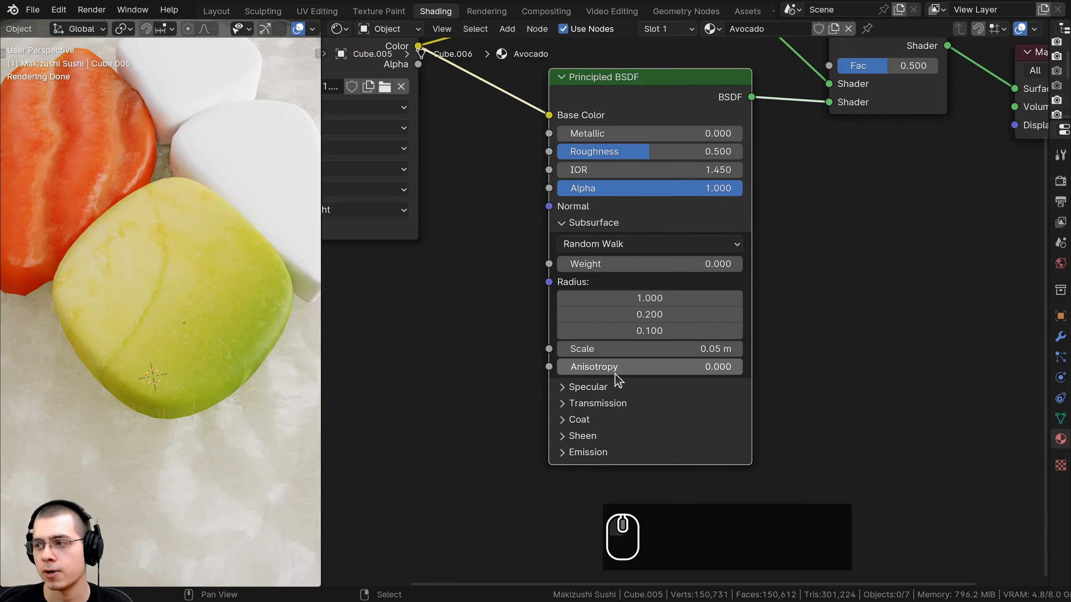
{"action": "left_click", "coordinate": [588, 265]}
{"action": "type", "text": "1"}
{"action": "key", "text": "Return"}
{"action": "scroll", "coordinate": [204, 318], "scroll_direction": "down", "scroll_amount": 3}
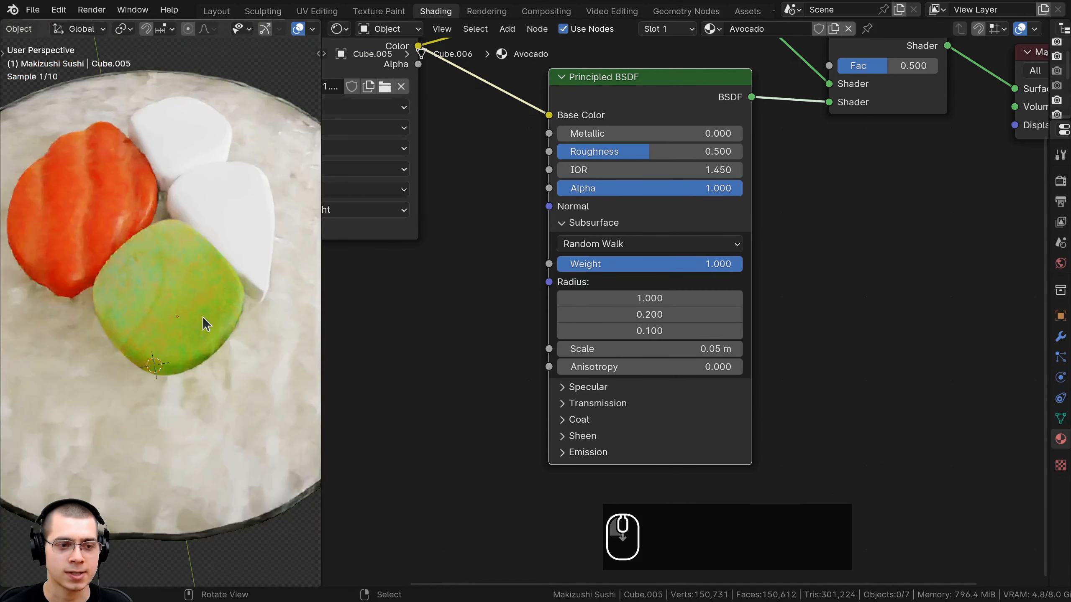
{"action": "middle_click_drag", "start_coordinate": [203, 316], "coordinate": [169, 291]}
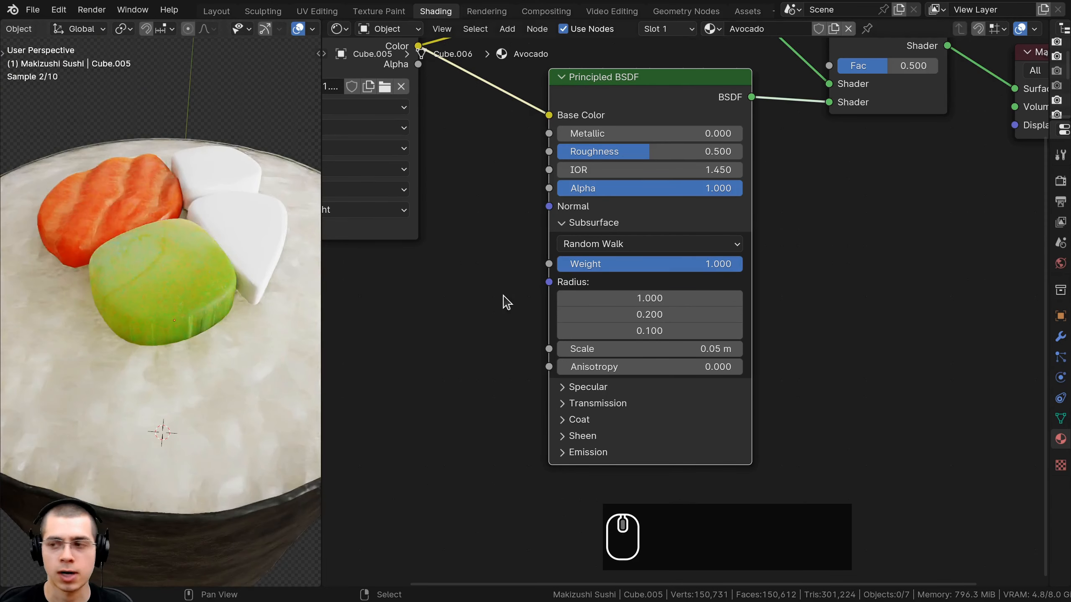
{"action": "middle_click_drag", "start_coordinate": [303, 306], "coordinate": [189, 292]}
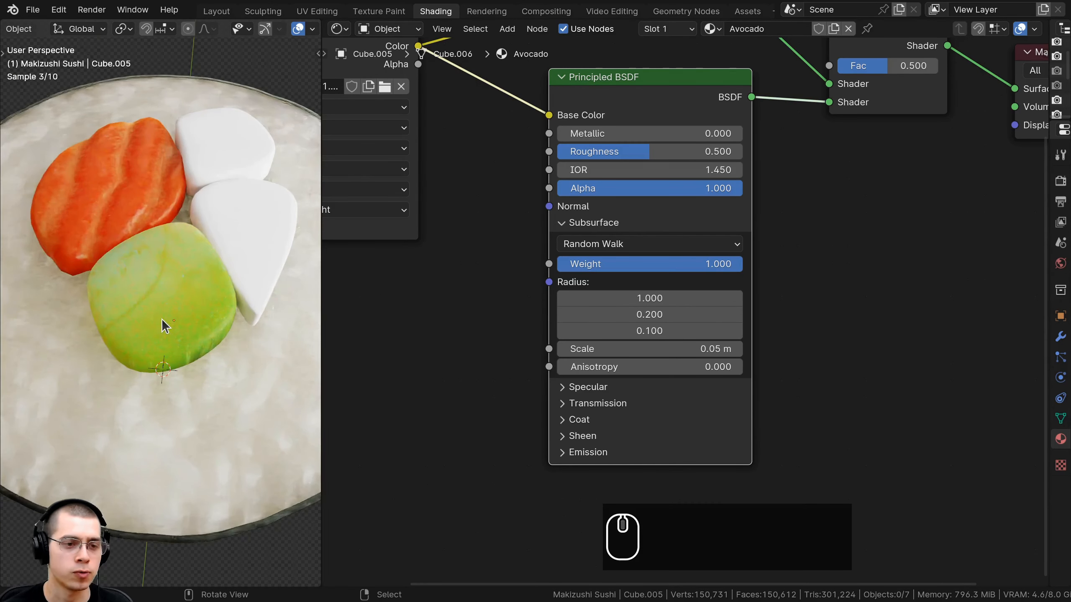
- Add a Noise Texture node below the avocado image texture node
{"action": "middle_click_drag", "start_coordinate": [675, 314], "coordinate": [771, 326]}
{"action": "scroll", "coordinate": [771, 327], "scroll_direction": "down", "scroll_amount": 3}
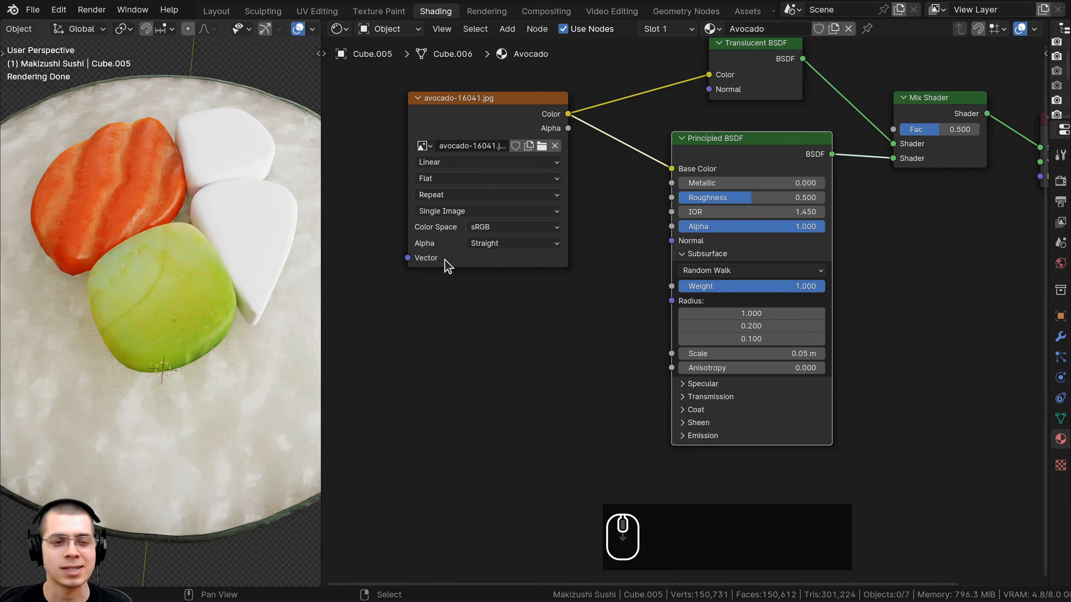
{"action": "scroll", "coordinate": [471, 272], "scroll_direction": "down", "scroll_amount": 1}
{"action": "middle_click_drag", "start_coordinate": [411, 290], "coordinate": [502, 249]}
{"action": "scroll", "coordinate": [501, 249], "scroll_direction": "down", "scroll_amount": 2}
{"action": "scroll", "coordinate": [502, 250], "scroll_direction": "up", "scroll_amount": 1}
{"action": "middle_click_drag", "start_coordinate": [535, 286], "coordinate": [501, 267]}
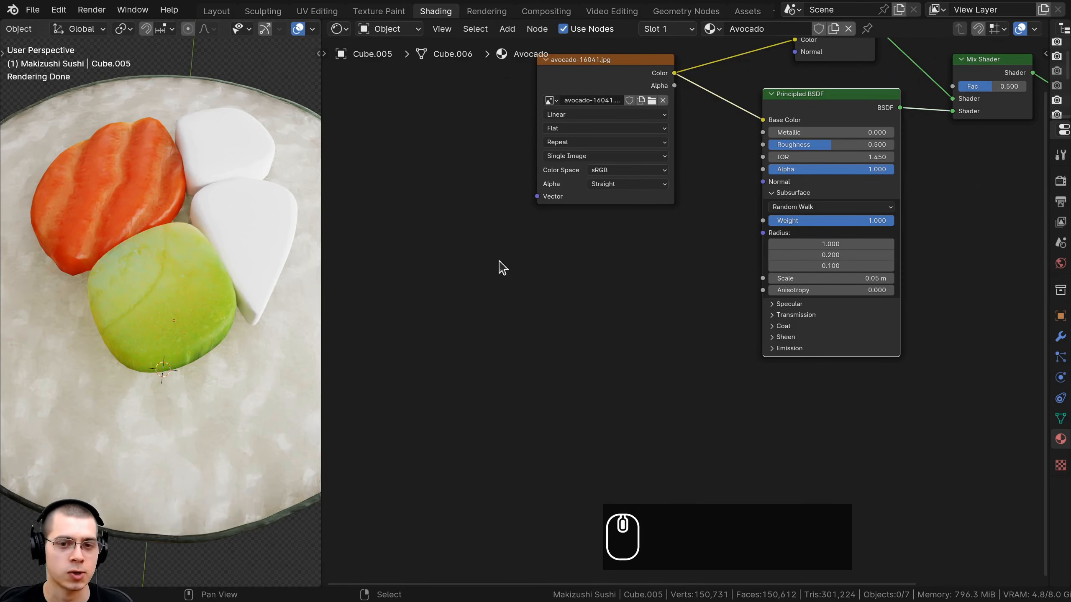
{"action": "middle_click_drag", "start_coordinate": [578, 276], "coordinate": [588, 270]}
{"action": "key", "text": "shift+a"}
{"action": "left_click", "coordinate": [598, 246]}
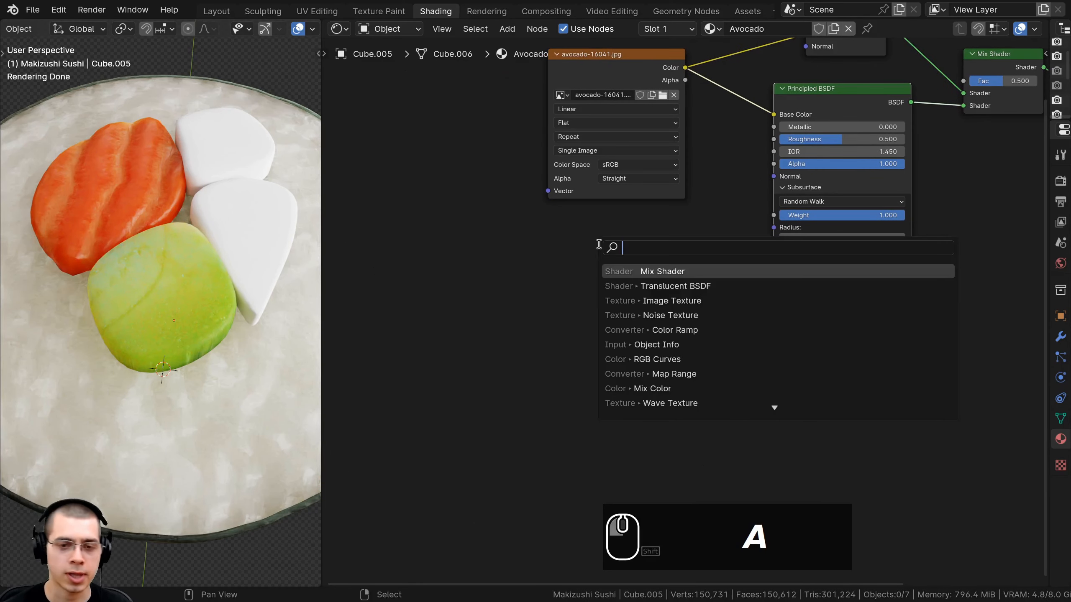
{"action": "type", "text": "noise"}
{"action": "key", "text": "Return"}
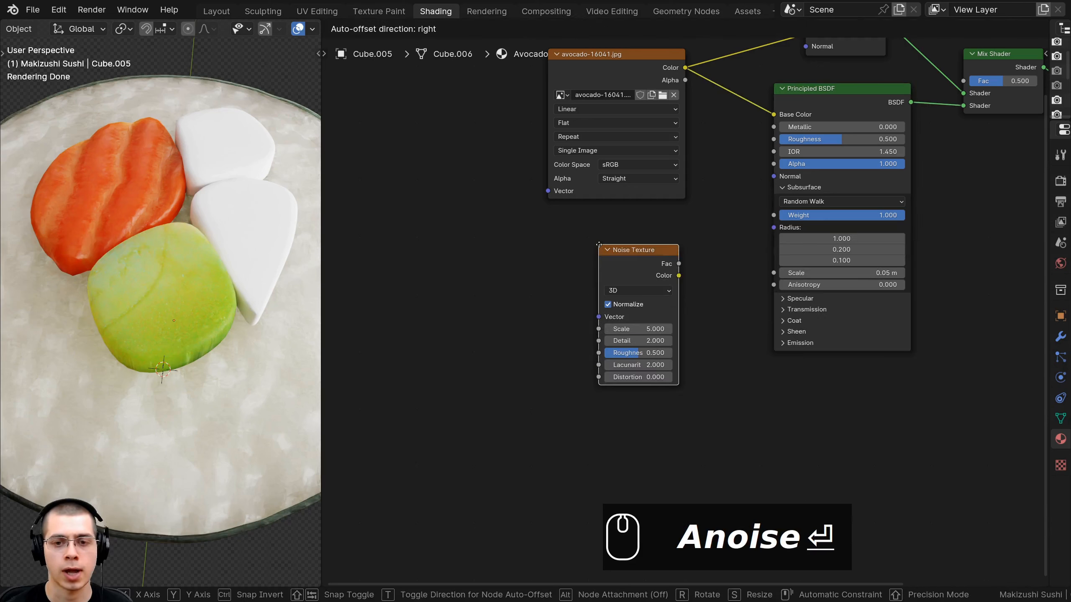
{"action": "left_click", "coordinate": [543, 226]}
- Add Mapping and Texture Coordinate nodes to the Noise Texture, using Object coordinates as the Mapping vector
{"action": "scroll", "coordinate": [593, 246], "scroll_direction": "down", "scroll_amount": 1}
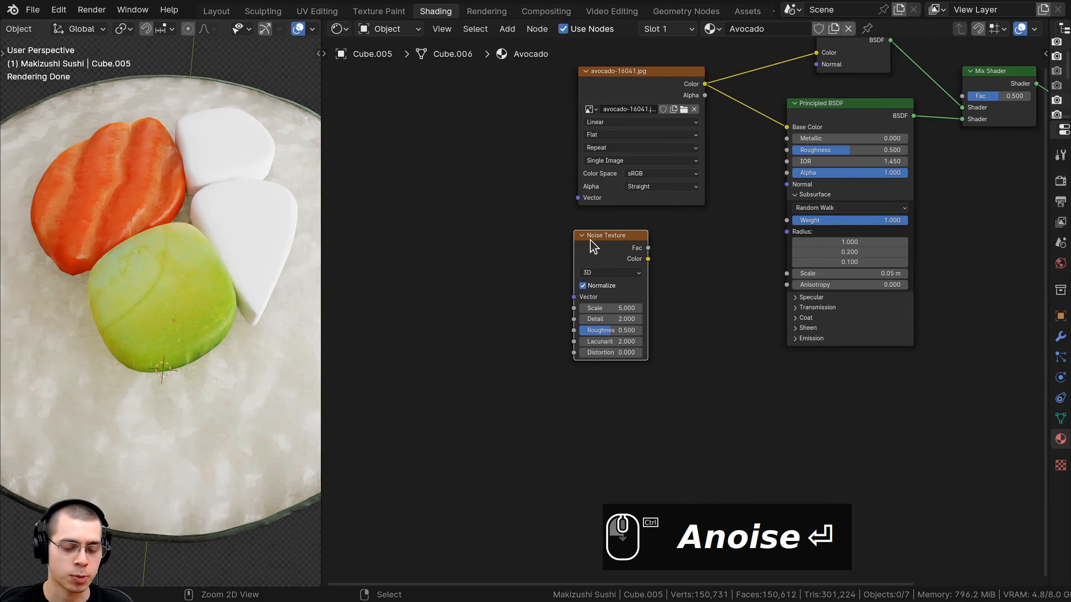
{"action": "key", "text": "ctrl+t"}
{"action": "scroll", "coordinate": [587, 243], "scroll_direction": "up", "scroll_amount": 3}
{"action": "key", "text": "a"}
{"action": "left_click_drag", "start_coordinate": [473, 240], "coordinate": [477, 224]}
{"action": "left_click_drag", "start_coordinate": [367, 259], "coordinate": [371, 251]}
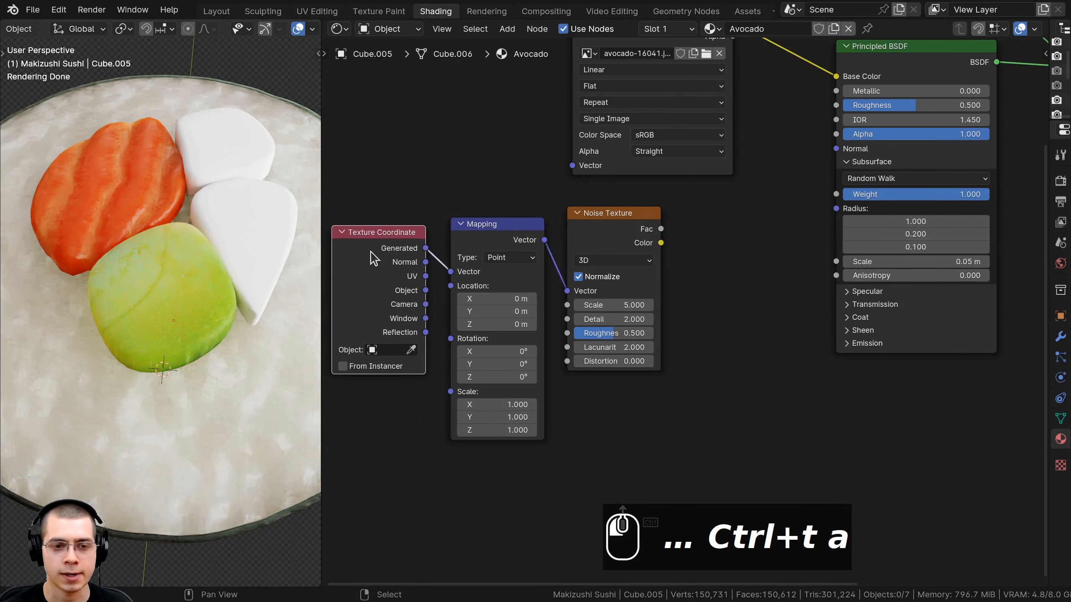
{"action": "left_click_drag", "start_coordinate": [425, 290], "coordinate": [450, 272]}
- Preview the Noise Texture alone on the avocado piece and set its Scale to 30 and Detail to 15
{"action": "scroll", "coordinate": [524, 336], "scroll_direction": "up", "scroll_amount": 1}
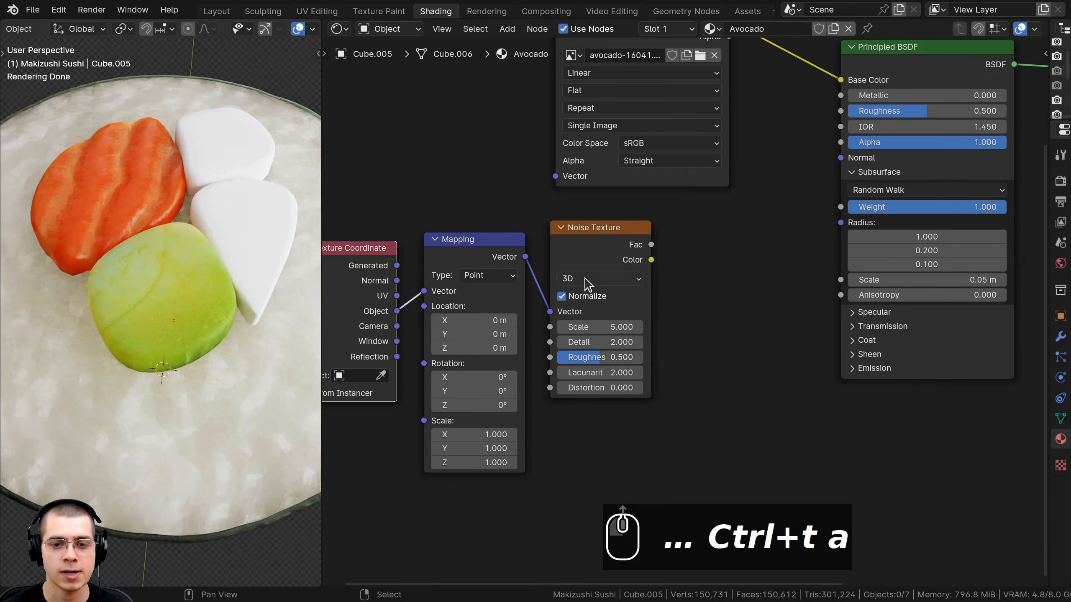
{"action": "scroll", "coordinate": [585, 278], "scroll_direction": "up", "scroll_amount": 1}
{"action": "middle_click_drag", "start_coordinate": [584, 279], "coordinate": [589, 254]}
{"action": "left_click", "coordinate": [599, 229]}
{"action": "left_click", "coordinate": [599, 230], "text": "ctrl+shift"}
{"action": "scroll", "coordinate": [614, 317], "scroll_direction": "up", "scroll_amount": 2}
{"action": "middle_click_drag", "start_coordinate": [613, 315], "coordinate": [626, 282]}
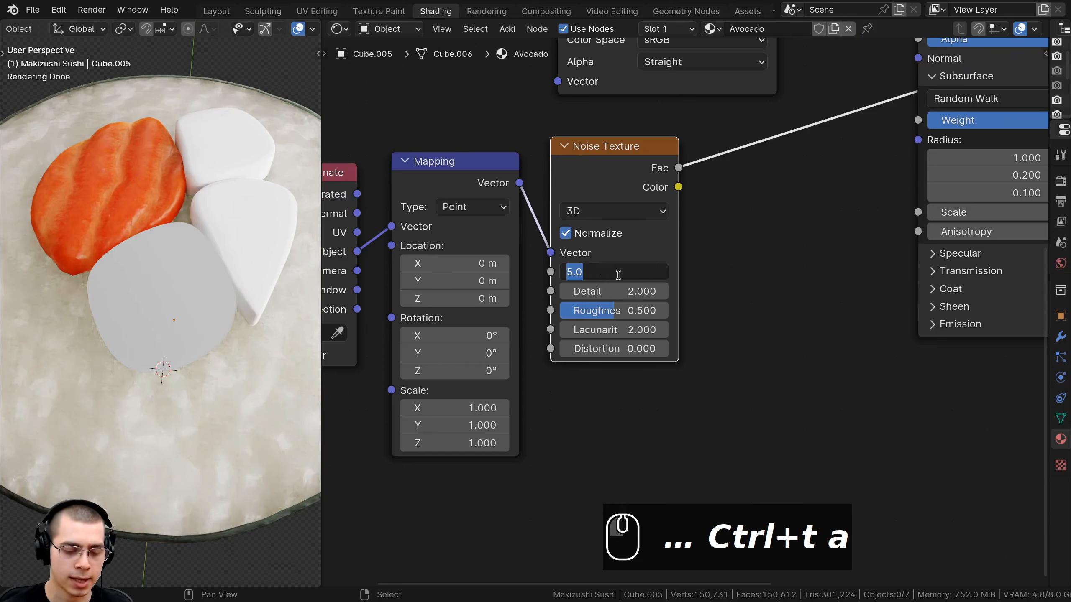
{"action": "type", "text": "30"}
{"action": "key", "text": "Return"}
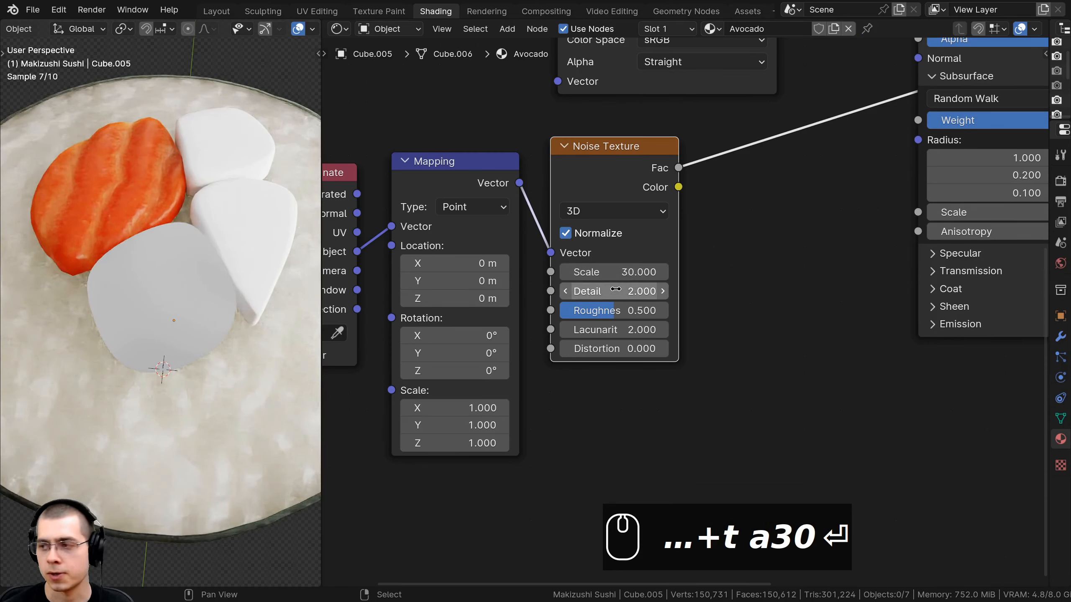
{"action": "left_click_drag", "start_coordinate": [615, 290], "coordinate": [658, 291]}
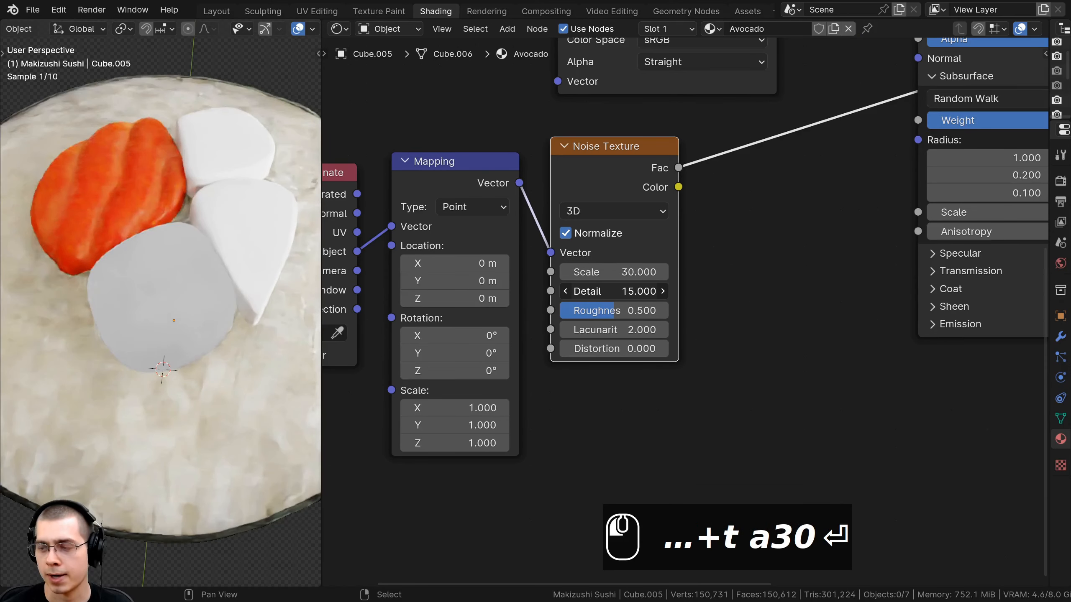
- Set the Noise Texture's Roughness to 0.6
{"action": "left_click", "coordinate": [615, 311]}
{"action": "key", "text": "BackSpace"}
{"action": "type", "text": "6"}
{"action": "key", "text": "Return"}
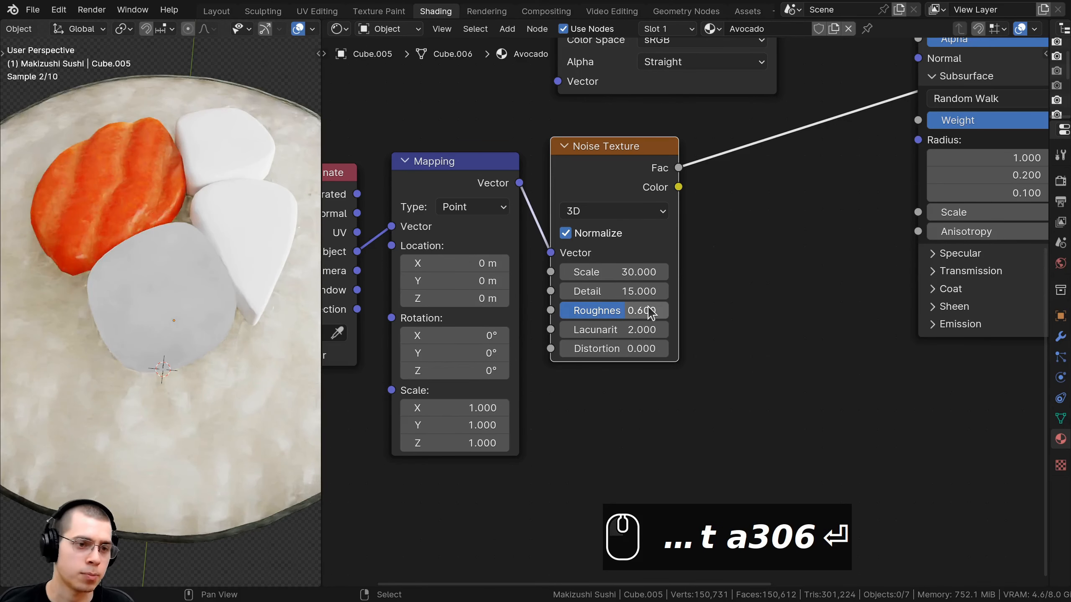
- Connect the Noise Texture's Fac output to the Normal input of the Principled BSDF
{"action": "scroll", "coordinate": [644, 220], "scroll_direction": "down", "scroll_amount": 1}
{"action": "middle_click_drag", "start_coordinate": [687, 216], "coordinate": [583, 254]}
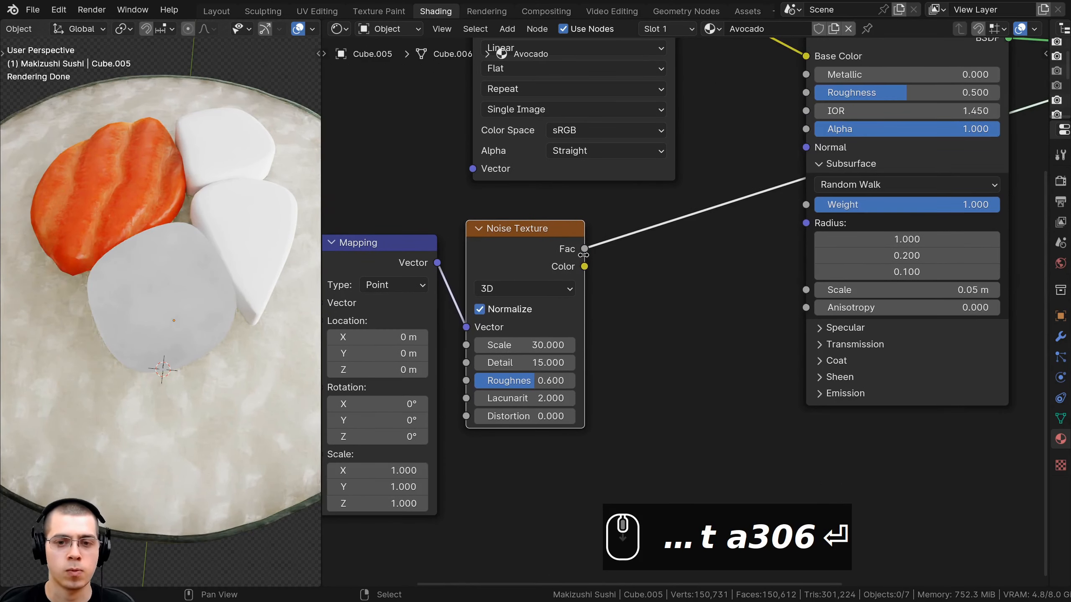
{"action": "left_click_drag", "start_coordinate": [588, 249], "coordinate": [703, 420]}
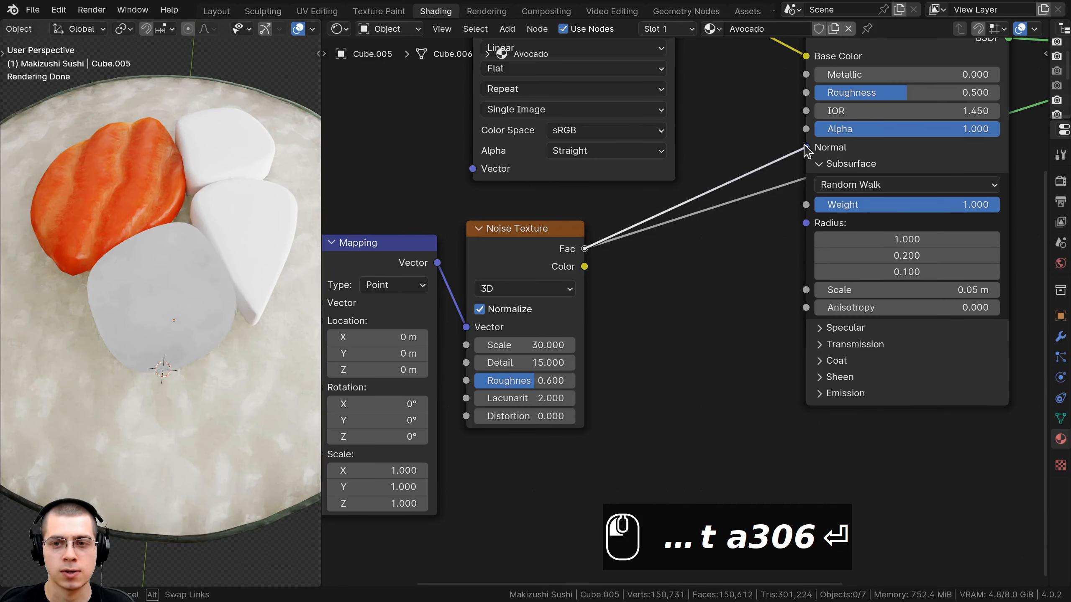
{"action": "left_click_drag", "start_coordinate": [805, 149], "coordinate": [806, 147]}
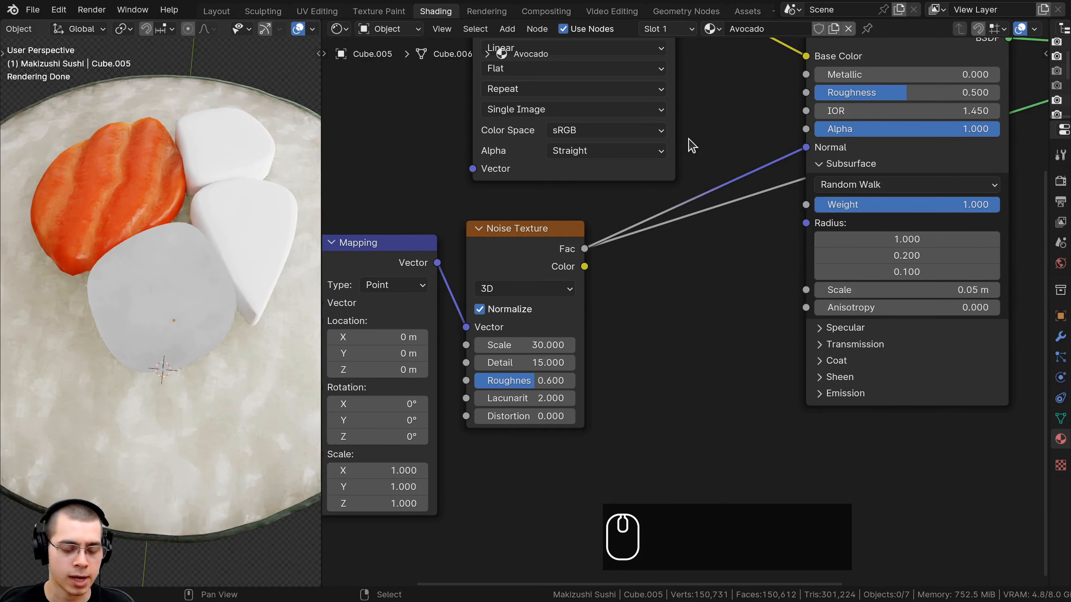
- Insert a Bump node on the link between the Noise Texture and the Principled BSDF's Normal input
{"action": "key", "text": "shift+a"}
{"action": "type", "text": "bump"}
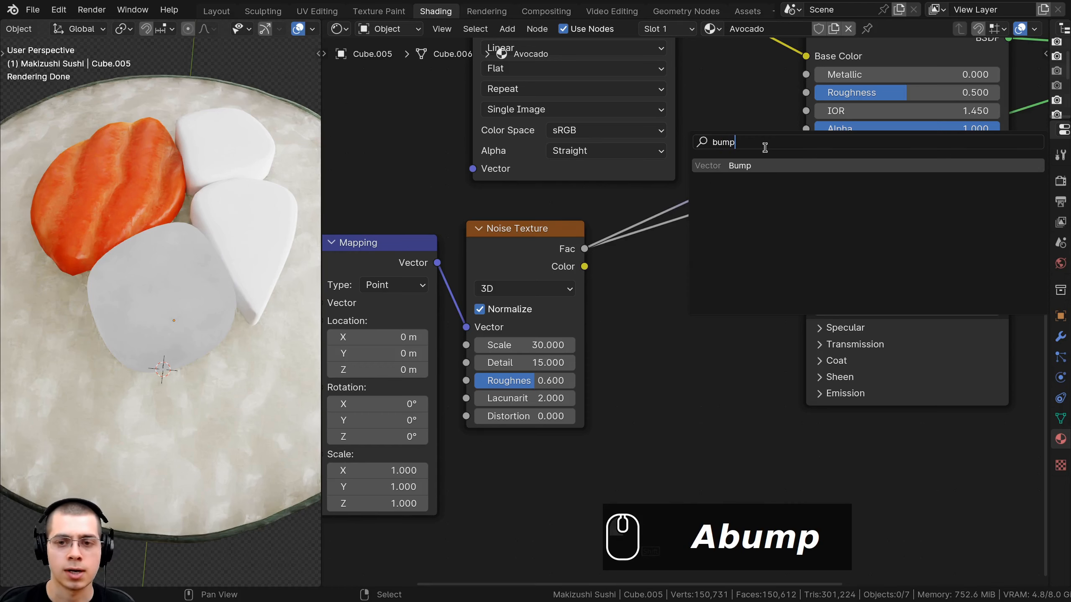
{"action": "left_click", "coordinate": [766, 168]}
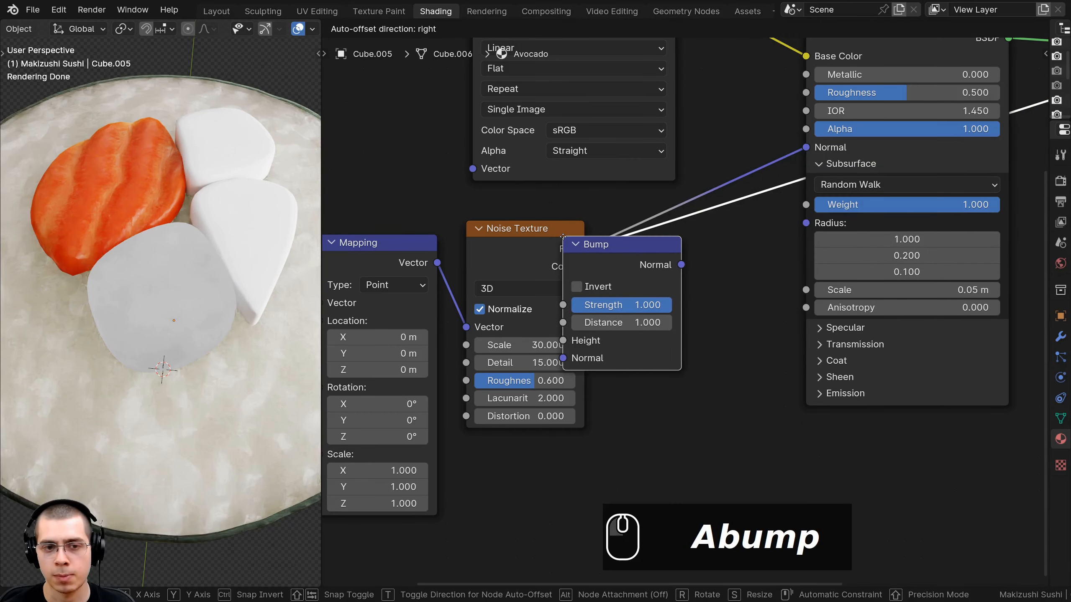
{"action": "left_click", "coordinate": [657, 276]}
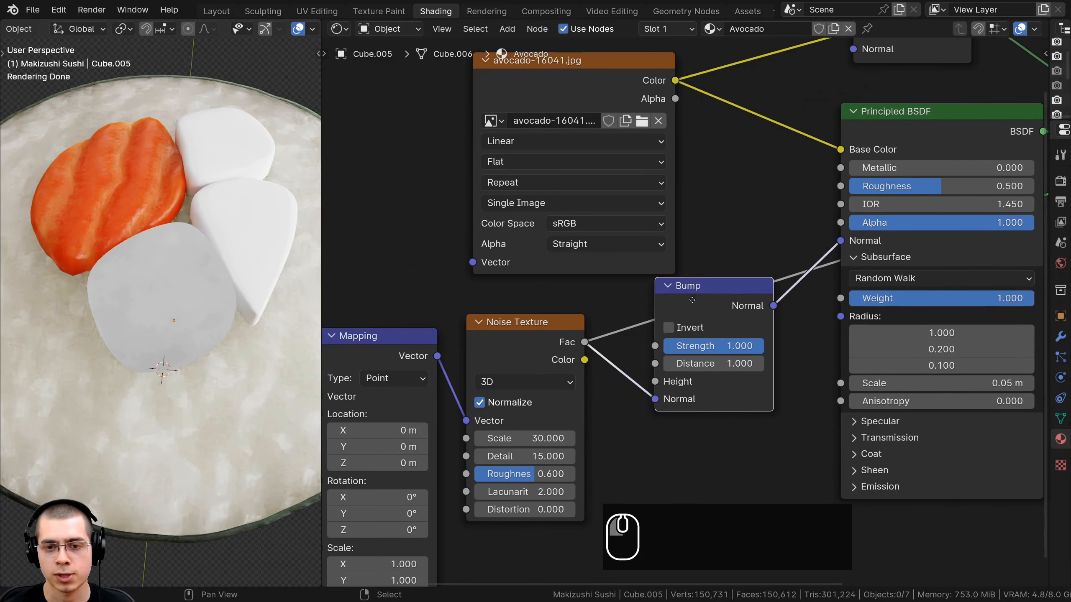
{"action": "left_click_drag", "start_coordinate": [747, 308], "coordinate": [730, 311]}
- Restore the complete avocado shader in the preview by reconnecting the Mix Shader to the Material Output
{"action": "scroll", "coordinate": [650, 320], "scroll_direction": "down", "scroll_amount": 3}
{"action": "middle_click_drag", "start_coordinate": [730, 311], "coordinate": [718, 273]}
{"action": "left_click", "coordinate": [985, 135], "text": "ctrl+shift"}
{"action": "scroll", "coordinate": [717, 273], "scroll_direction": "up", "scroll_amount": 2}
{"action": "left_click_drag", "start_coordinate": [676, 236], "coordinate": [693, 240]}
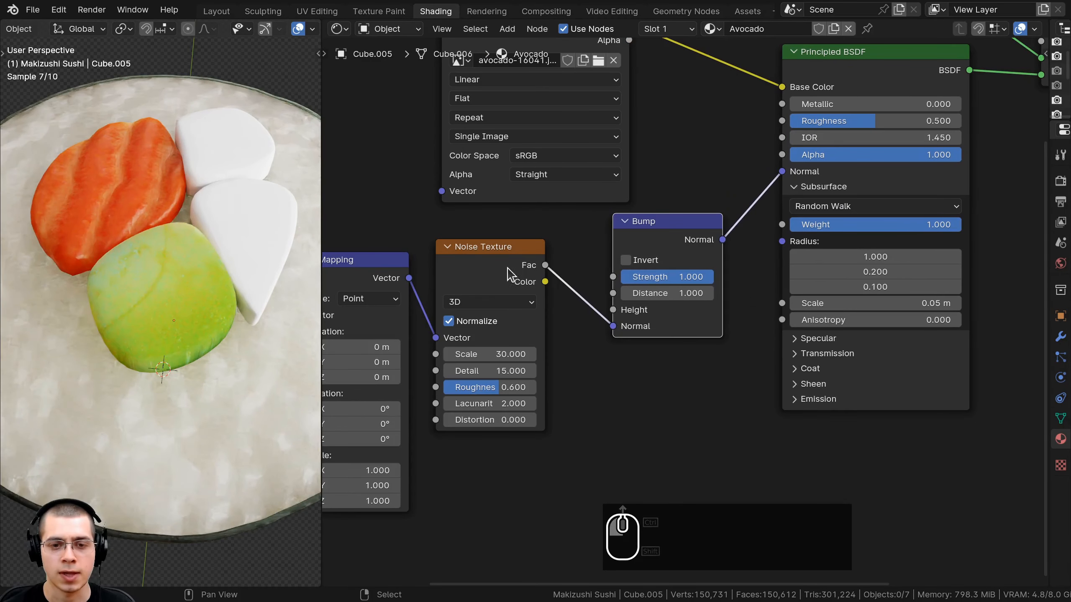
- Move the noise link to the Bump node's Height input and set the Bump Strength to 0.2
{"action": "left_click", "coordinate": [483, 263]}
{"action": "mouse_move", "coordinate": [615, 328]}
{"action": "left_mouse_down"}
{"action": "mouse_move", "coordinate": [589, 307]}
{"action": "mouse_move", "coordinate": [613, 310]}
{"action": "left_mouse_up"}
{"action": "scroll", "coordinate": [227, 327], "scroll_direction": "up", "scroll_amount": 3}
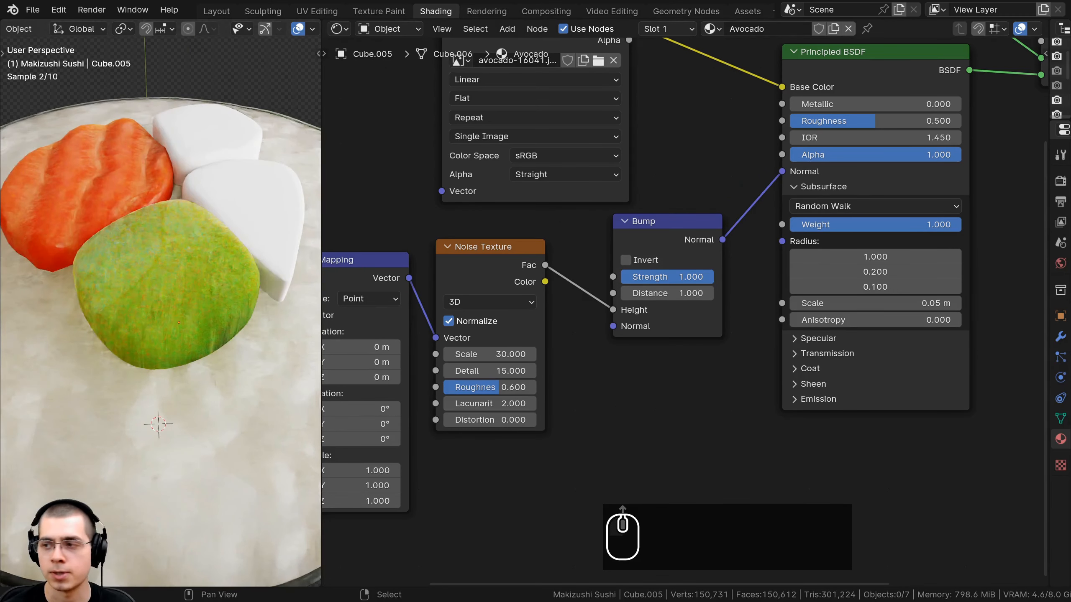
{"action": "left_click", "coordinate": [670, 276]}
{"action": "type", "text": ".2"}
{"action": "key", "text": "Return"}
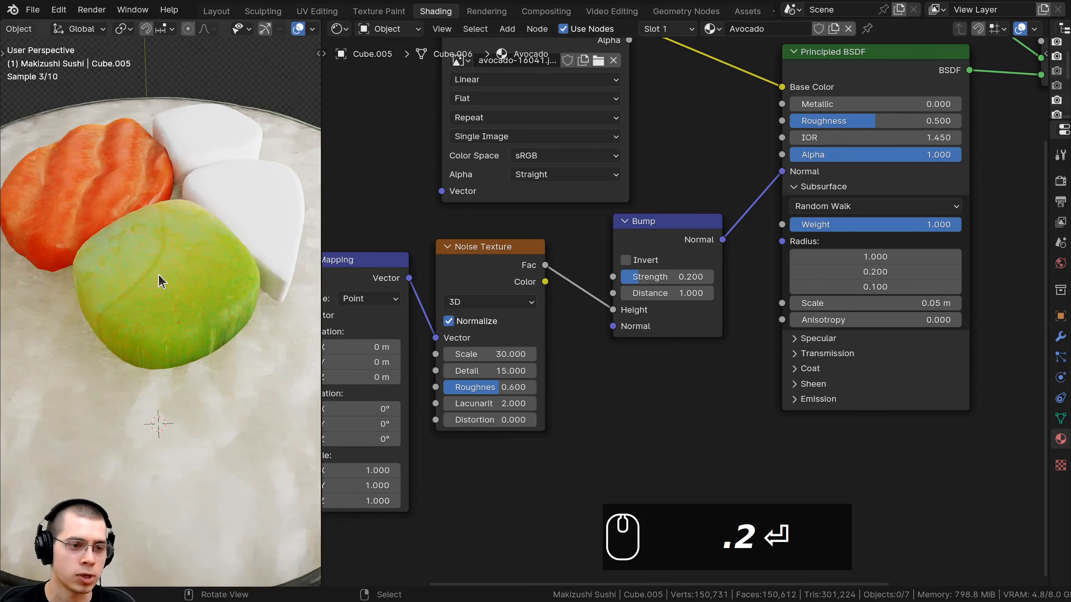
- Connect the Bump node's Normal output to the Translucent BSDF's Normal as well and rearrange the shader and Bump nodes
{"action": "key", "text": "Home"}
{"action": "left_click_drag", "start_coordinate": [645, 375], "coordinate": [632, 382]}
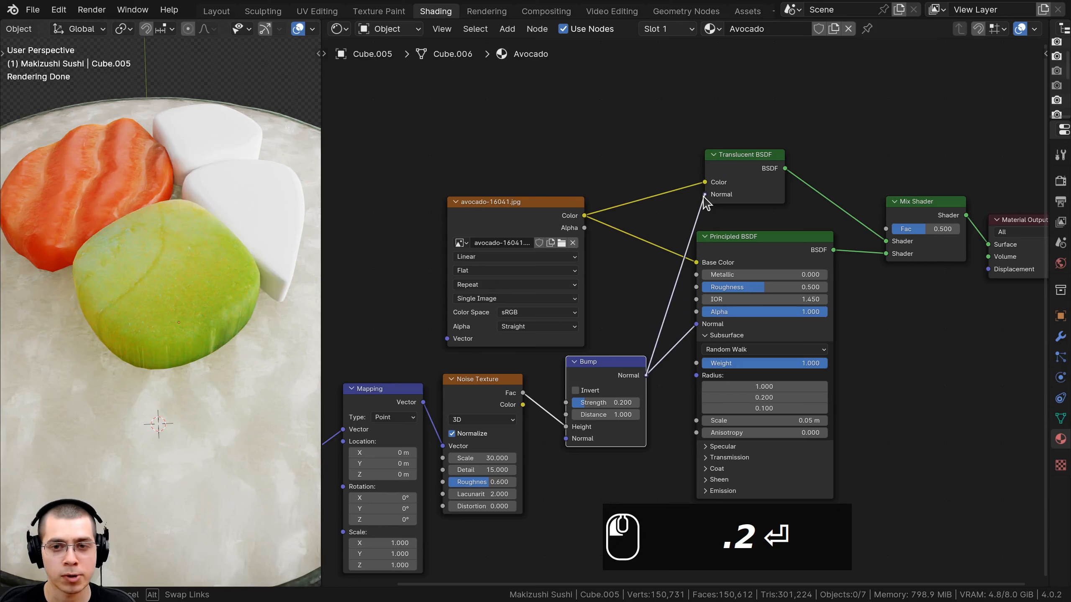
{"action": "left_click_drag", "start_coordinate": [706, 204], "coordinate": [704, 194]}
{"action": "left_click_drag", "start_coordinate": [748, 158], "coordinate": [763, 152]}
{"action": "left_click_drag", "start_coordinate": [763, 241], "coordinate": [784, 232]}
{"action": "left_click_drag", "start_coordinate": [611, 359], "coordinate": [653, 331]}
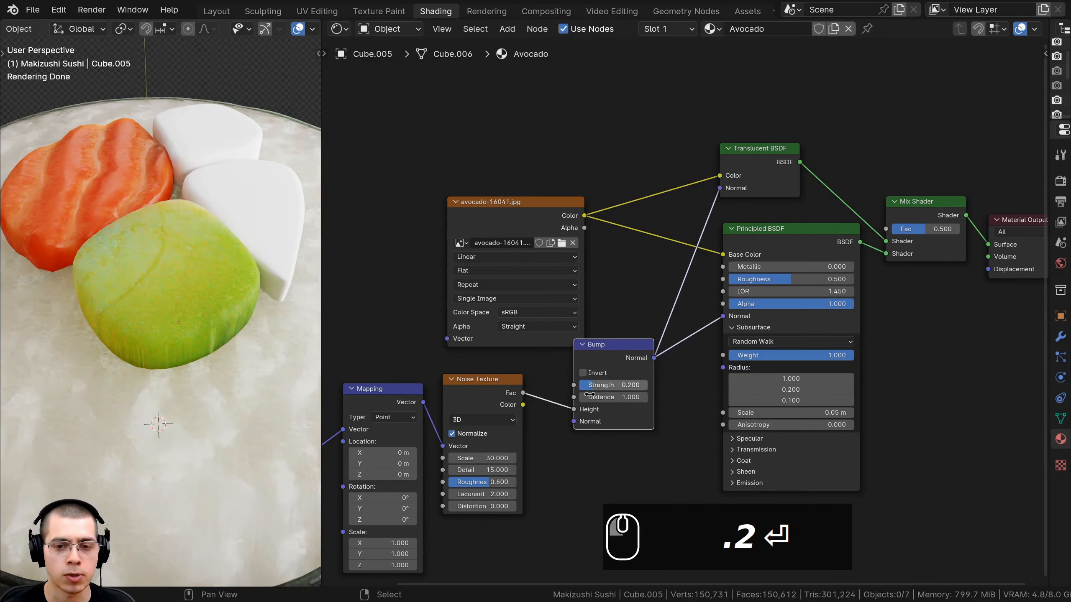
- Inspect the avocado piece's side from a low angle and try to move the piece along the Z axis
{"action": "middle_click_drag", "start_coordinate": [236, 312], "coordinate": [175, 290]}
{"action": "scroll", "coordinate": [154, 292], "scroll_direction": "up", "scroll_amount": 2}
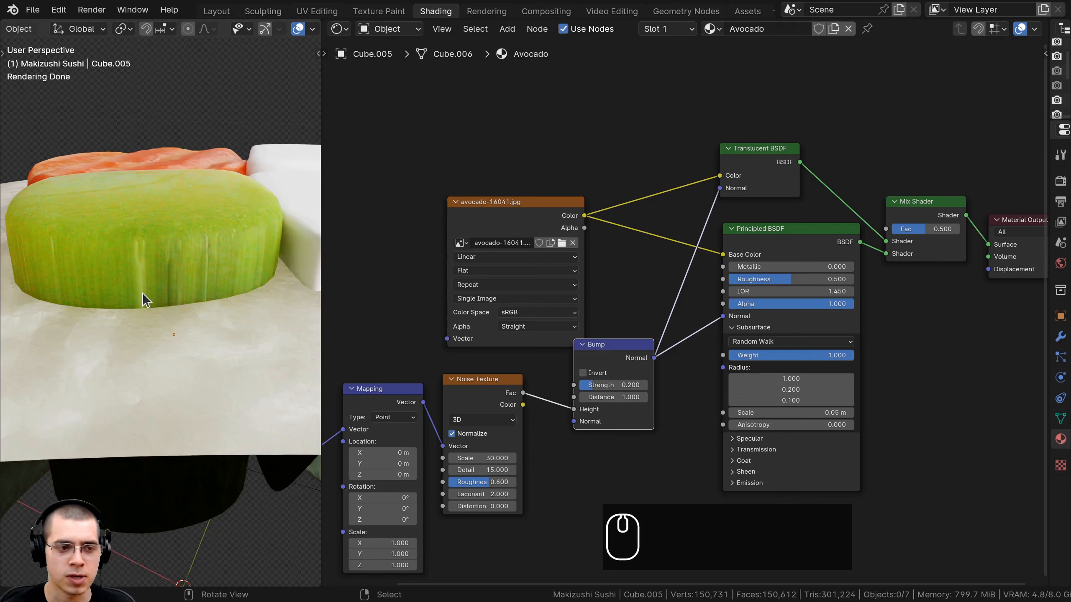
{"action": "scroll", "coordinate": [254, 264], "scroll_direction": "down", "scroll_amount": 4}
{"action": "left_click", "coordinate": [198, 273]}
{"action": "key", "text": "g"}
{"action": "key", "text": "z"}
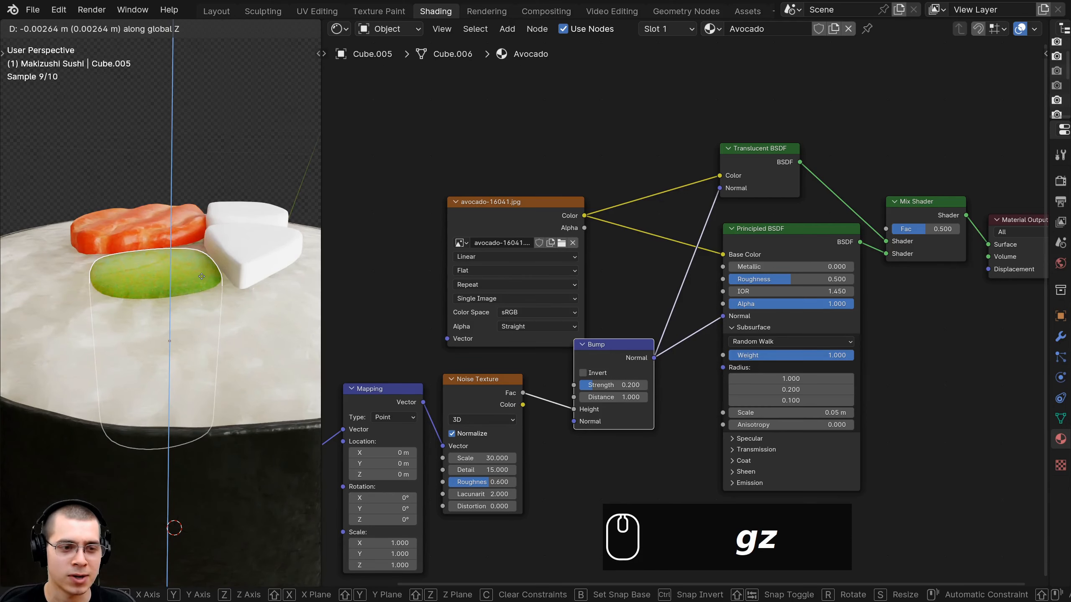
{"action": "right_click", "coordinate": [203, 279]}
{"action": "middle_click_drag", "start_coordinate": [197, 310], "coordinate": [215, 317]}
{"action": "key", "text": "a"}
{"action": "scroll", "coordinate": [320, 302], "scroll_direction": "down", "scroll_amount": 1}
{"action": "scroll", "coordinate": [519, 275], "scroll_direction": "down", "scroll_amount": 2}
{"action": "left_click_drag", "start_coordinate": [564, 238], "coordinate": [558, 211]}
{"action": "middle_click_drag", "start_coordinate": [559, 250], "coordinate": [677, 236]}
{"action": "scroll", "coordinate": [664, 253], "scroll_direction": "down", "scroll_amount": 2}
{"action": "key", "text": "a"}
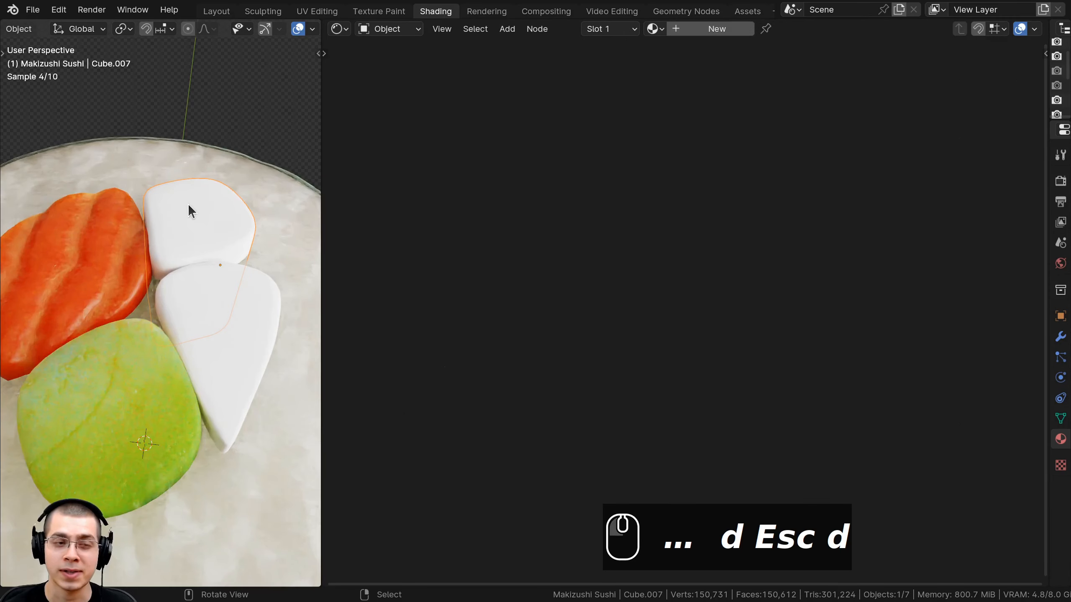
- Select the upper white filling piece next to the salmon and assign it the existing Avocado material
{"action": "left_click", "coordinate": [188, 204]}
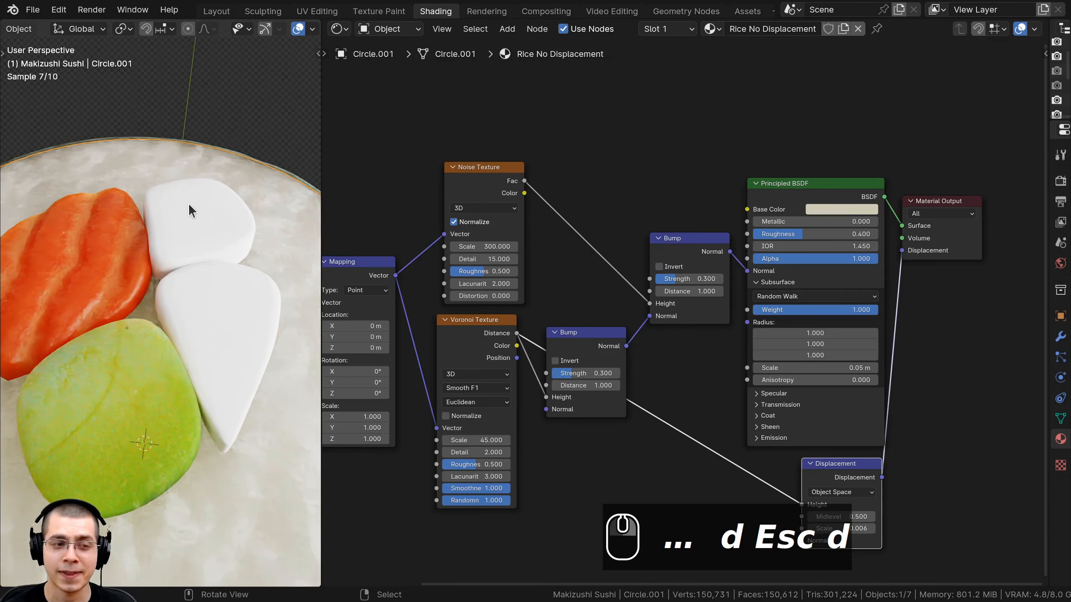
{"action": "left_click", "coordinate": [189, 204]}
{"action": "left_click", "coordinate": [190, 205]}
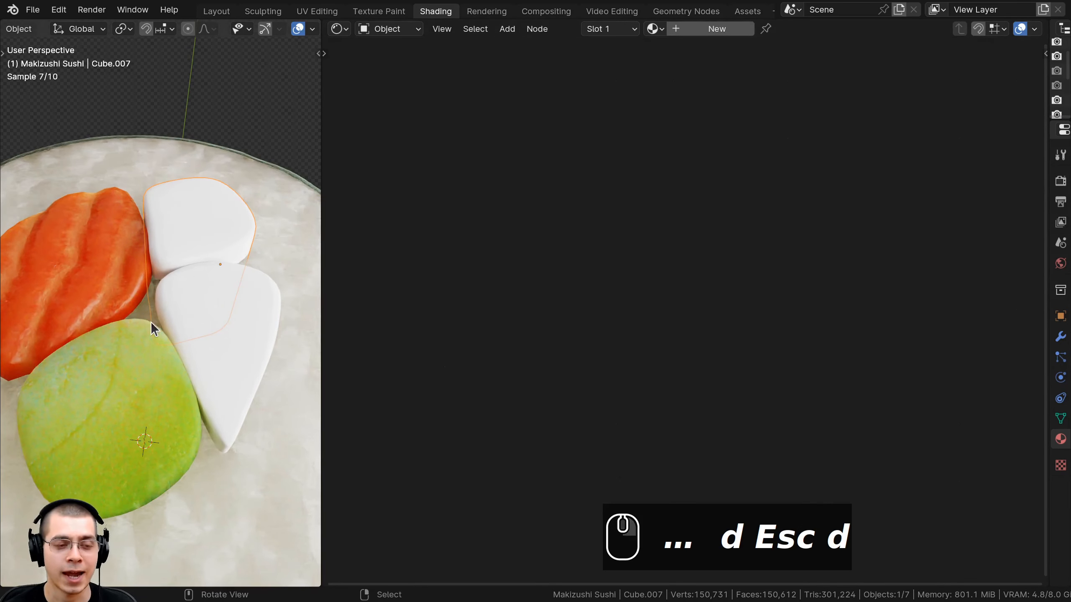
{"action": "scroll", "coordinate": [120, 344], "scroll_direction": "down", "scroll_amount": 1}
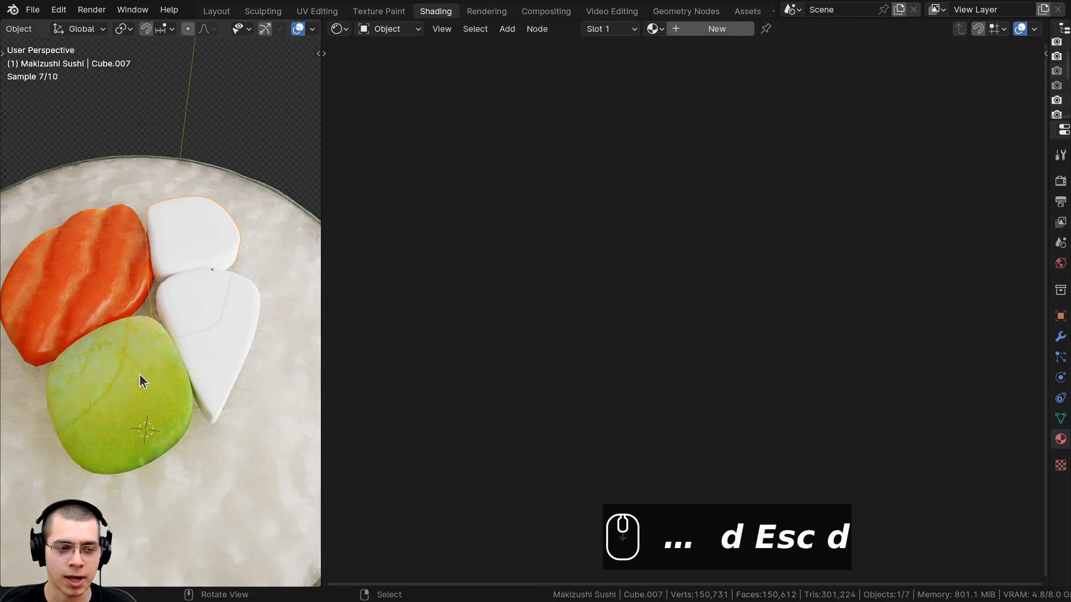
{"action": "middle_click_drag", "start_coordinate": [136, 437], "coordinate": [142, 436], "text": "shift"}
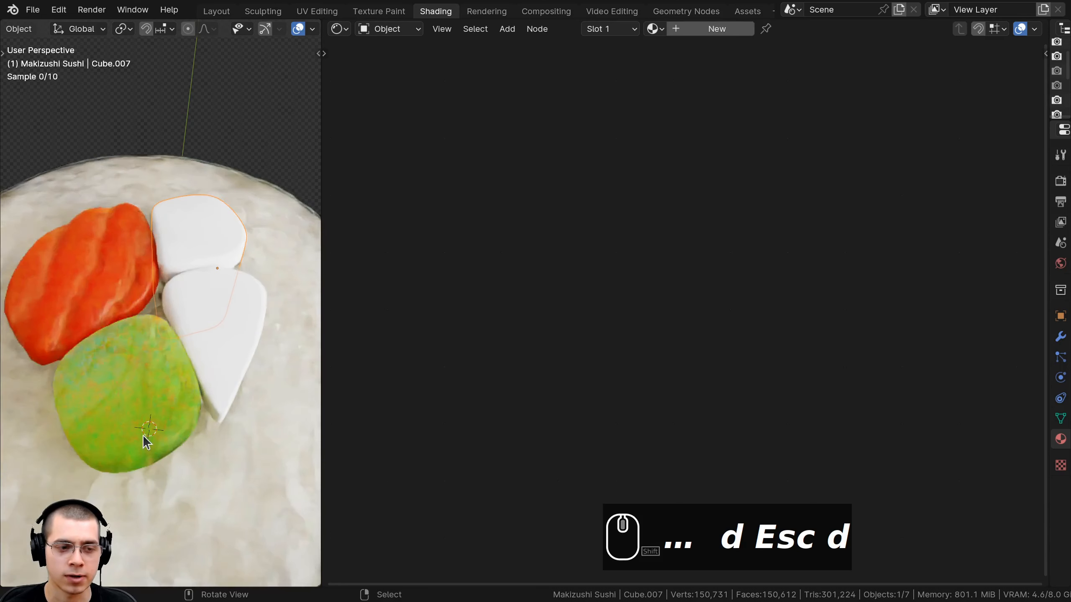
{"action": "left_click", "coordinate": [656, 30]}
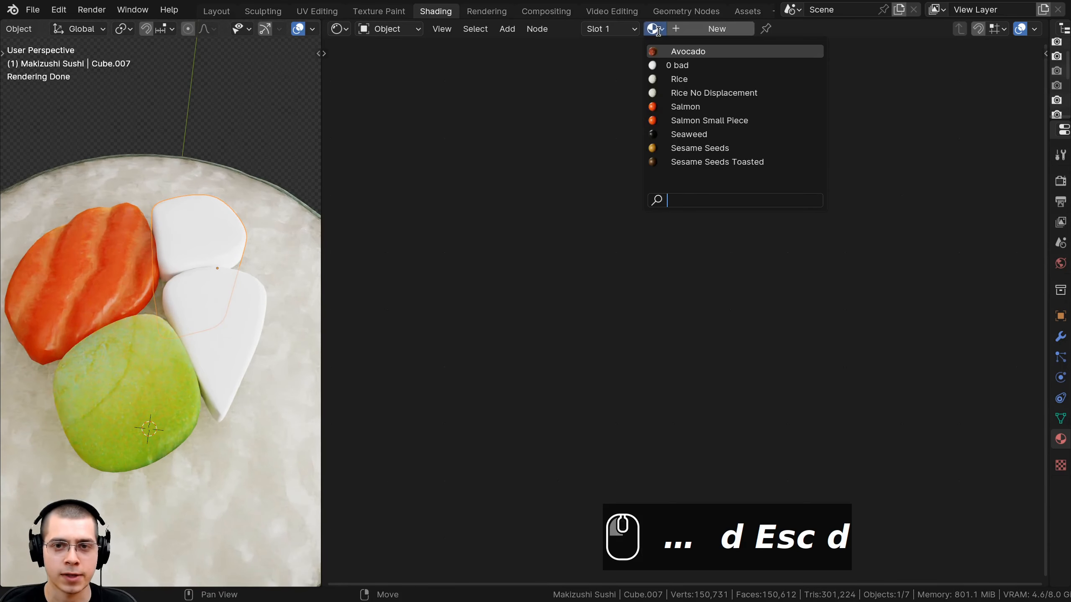
{"action": "left_click", "coordinate": [673, 52]}
- Make a separate copy of the Avocado material for this piece and name it Carrot
{"action": "middle_click_drag", "start_coordinate": [226, 322], "coordinate": [214, 343], "text": "shift"}
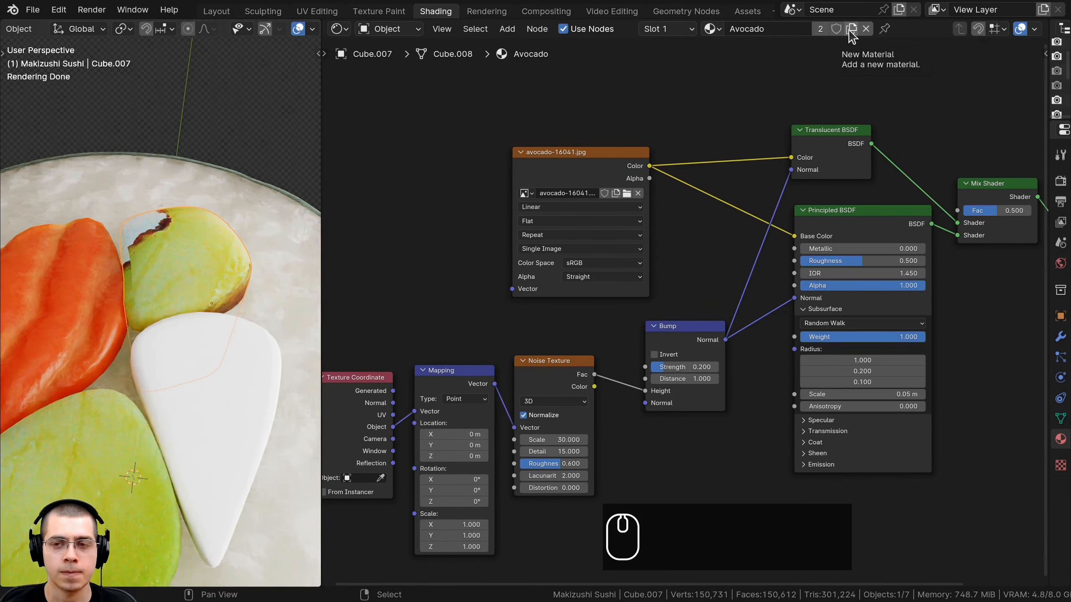
{"action": "left_click", "coordinate": [851, 29]}
{"action": "left_click", "coordinate": [758, 28]}
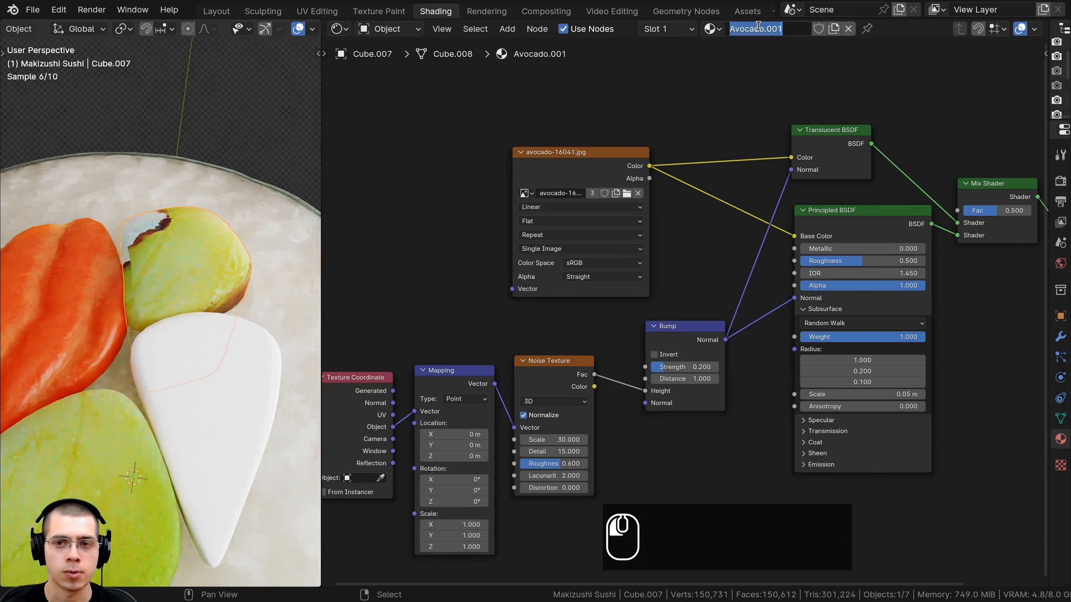
{"action": "type", "text": "Carrot"}
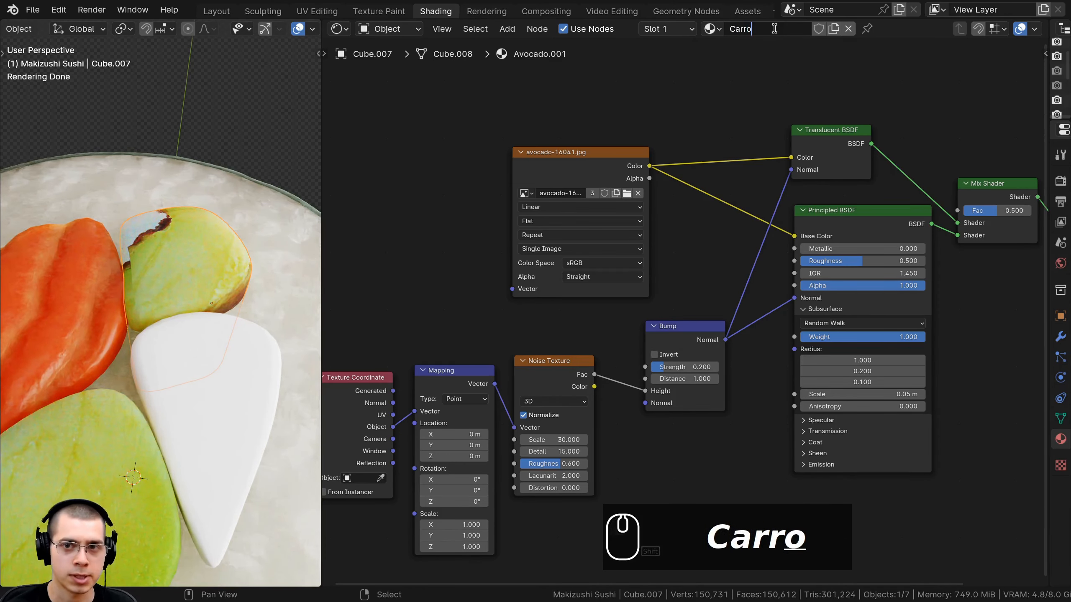
{"action": "key", "text": "Return"}
- Delete the avocado image texture node from the Carrot material
{"action": "scroll", "coordinate": [755, 297], "scroll_direction": "down", "scroll_amount": 1}
{"action": "middle_click_drag", "start_coordinate": [688, 197], "coordinate": [732, 148]}
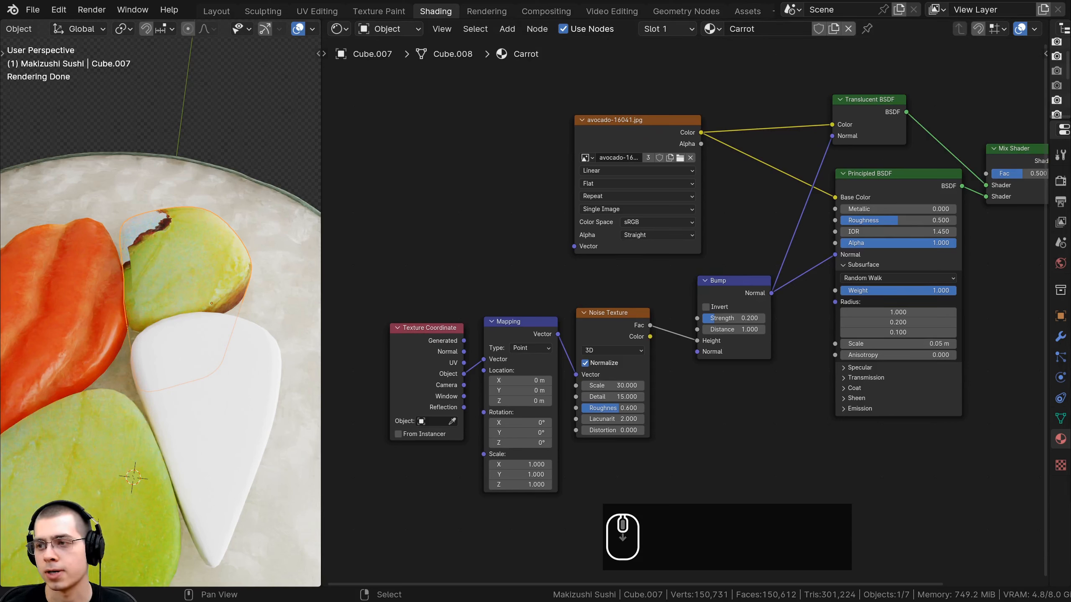
{"action": "middle_click_drag", "start_coordinate": [217, 270], "coordinate": [87, 418]}
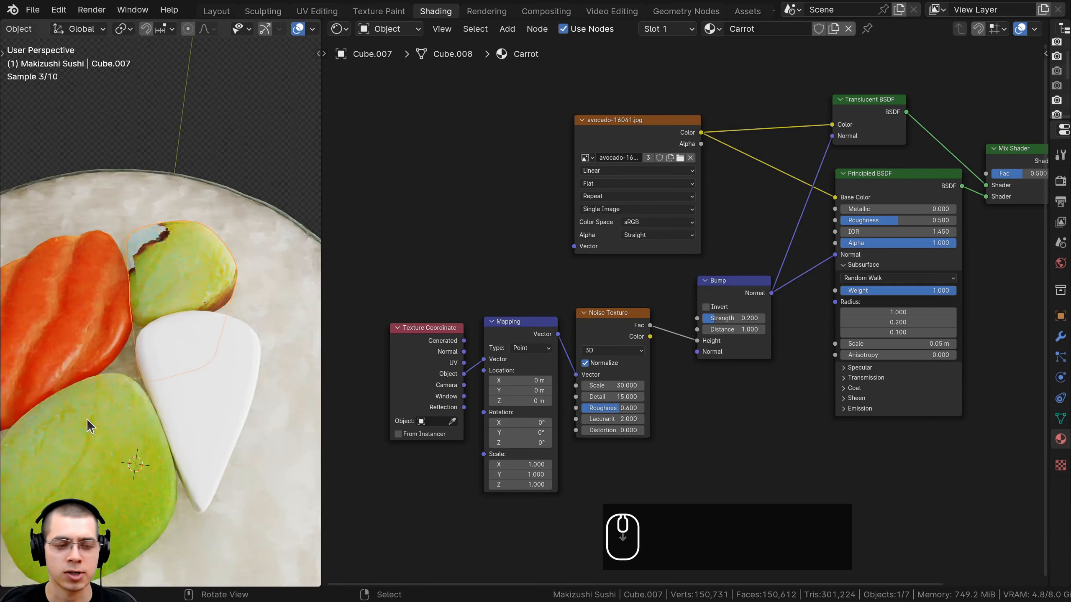
{"action": "middle_click_drag", "start_coordinate": [580, 114], "coordinate": [556, 180]}
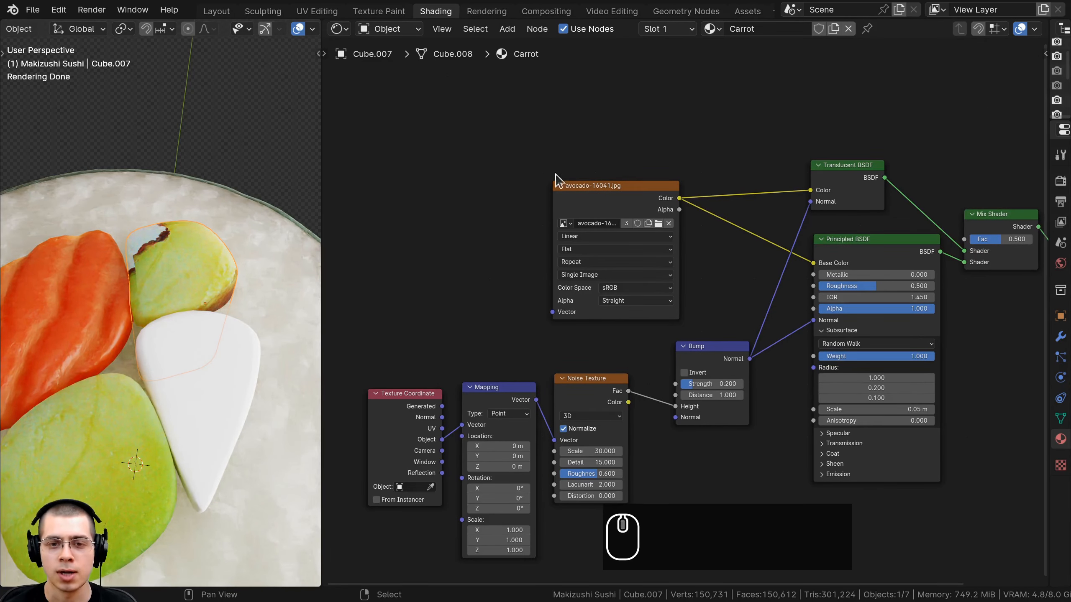
{"action": "left_click", "coordinate": [594, 197]}
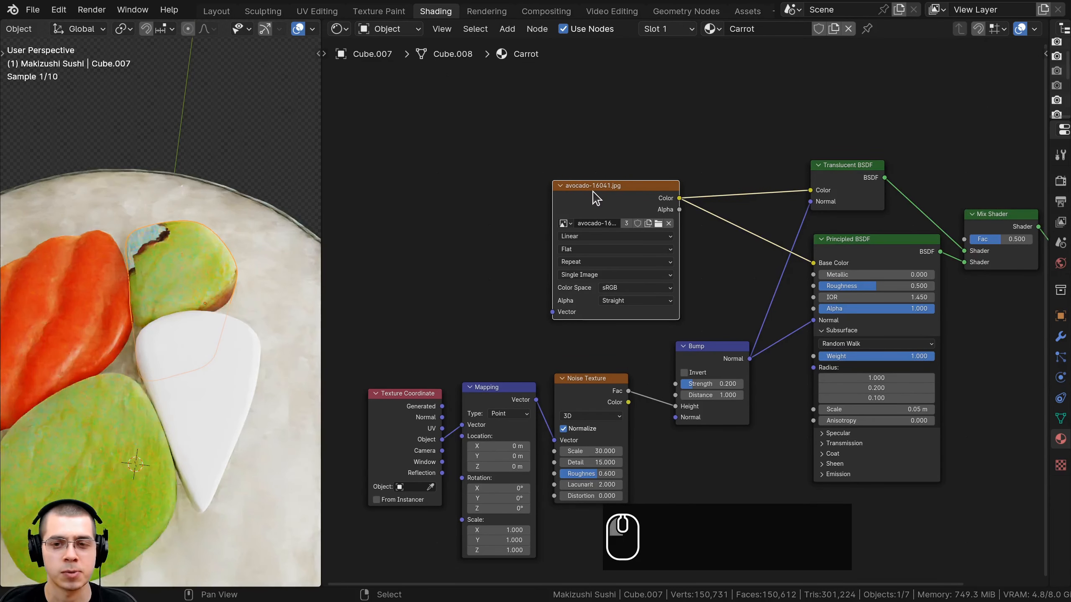
{"action": "key", "text": "x"}
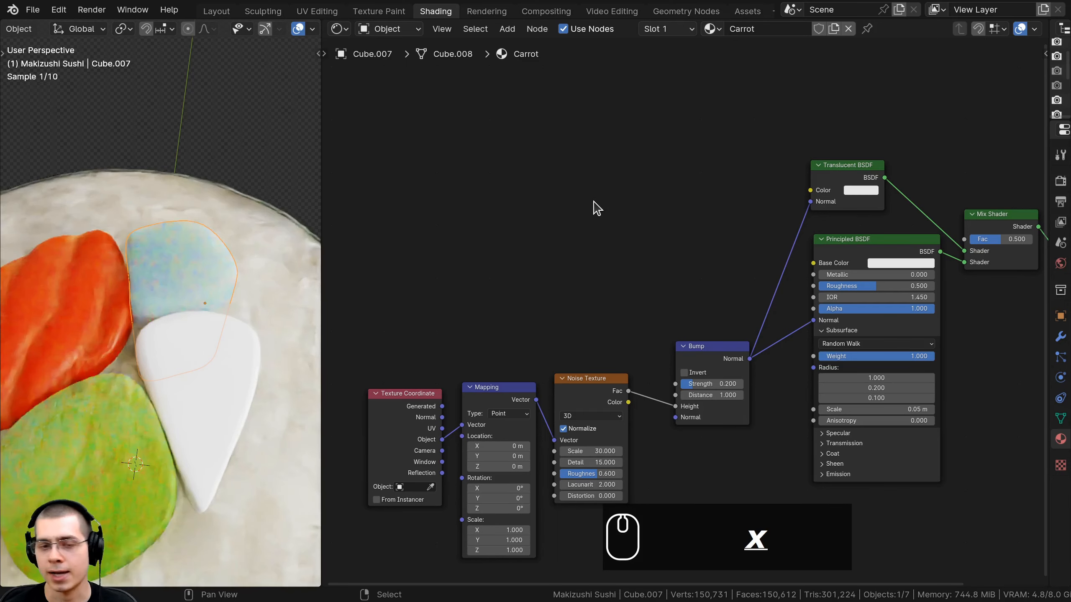
- Delete the Translucent BSDF and Mix Shader nodes and connect the Principled BSDF directly to the Material Output
{"action": "scroll", "coordinate": [536, 254], "scroll_direction": "up", "scroll_amount": 4}
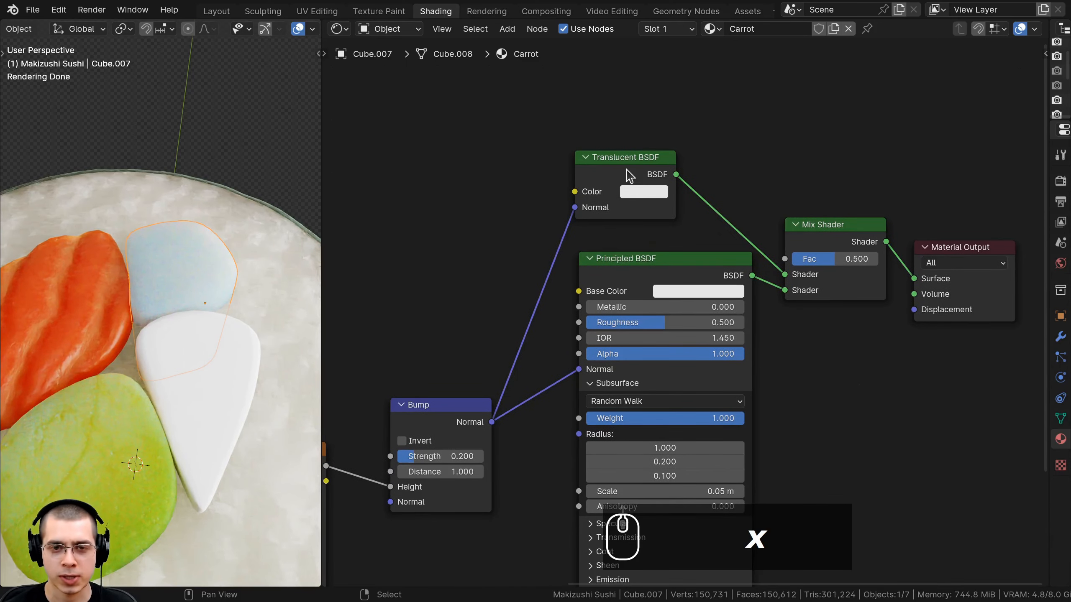
{"action": "left_click", "coordinate": [627, 174]}
{"action": "key", "text": "x"}
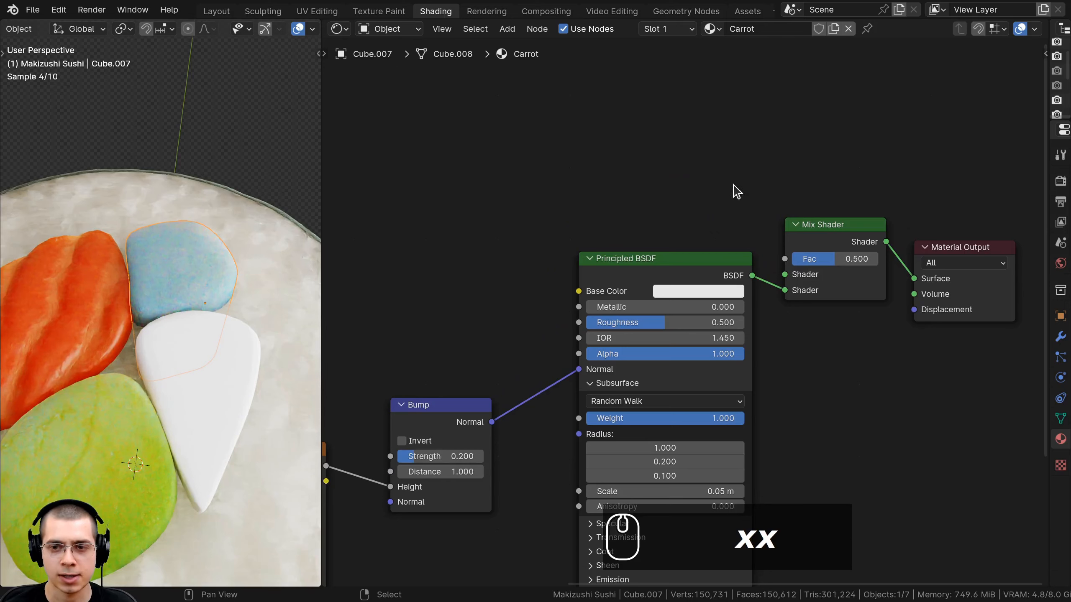
{"action": "left_click", "coordinate": [827, 226]}
{"action": "middle_click_drag", "start_coordinate": [827, 226], "coordinate": [830, 203]}
{"action": "key", "text": "x"}
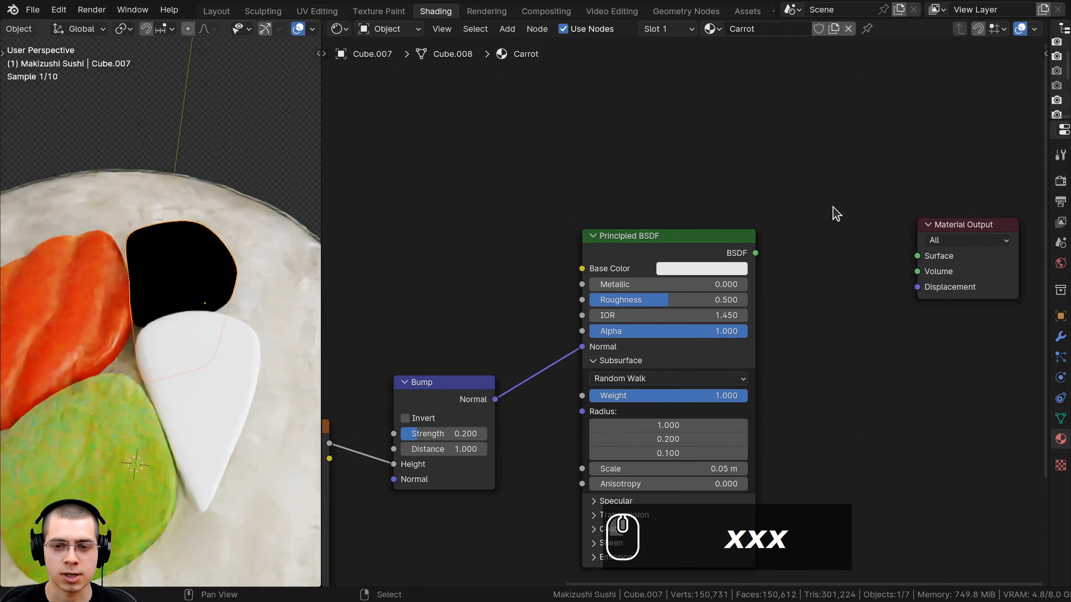
{"action": "left_click_drag", "start_coordinate": [940, 230], "coordinate": [847, 233]}
{"action": "left_click", "coordinate": [657, 241], "text": "ctrl+shift"}
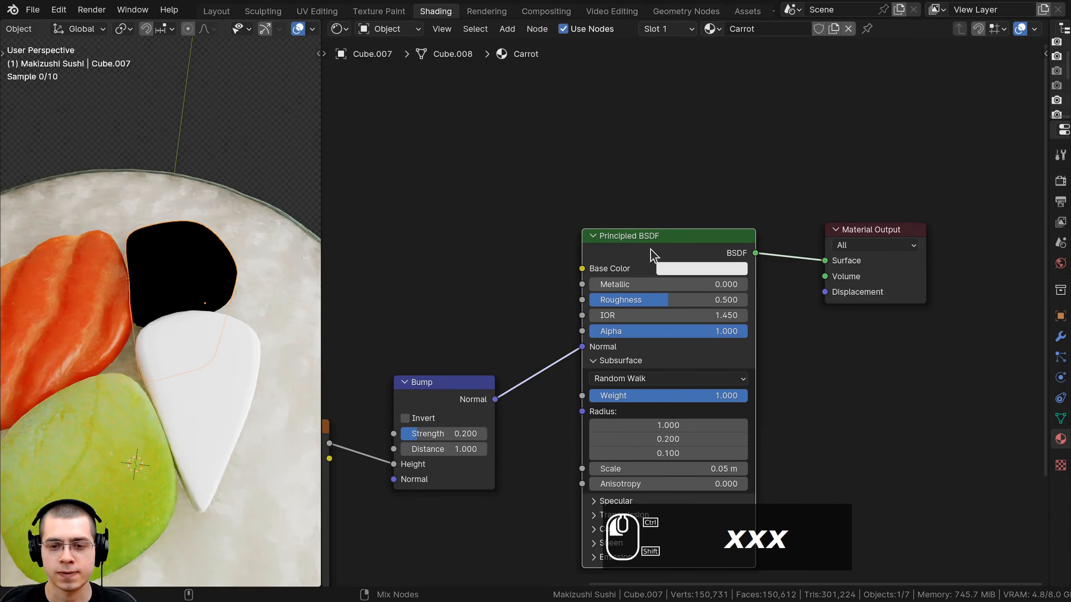
- Set the subsurface weight of the Carrot material's Principled BSDF to 0.75
{"action": "middle_click_drag", "start_coordinate": [652, 250], "coordinate": [661, 207]}
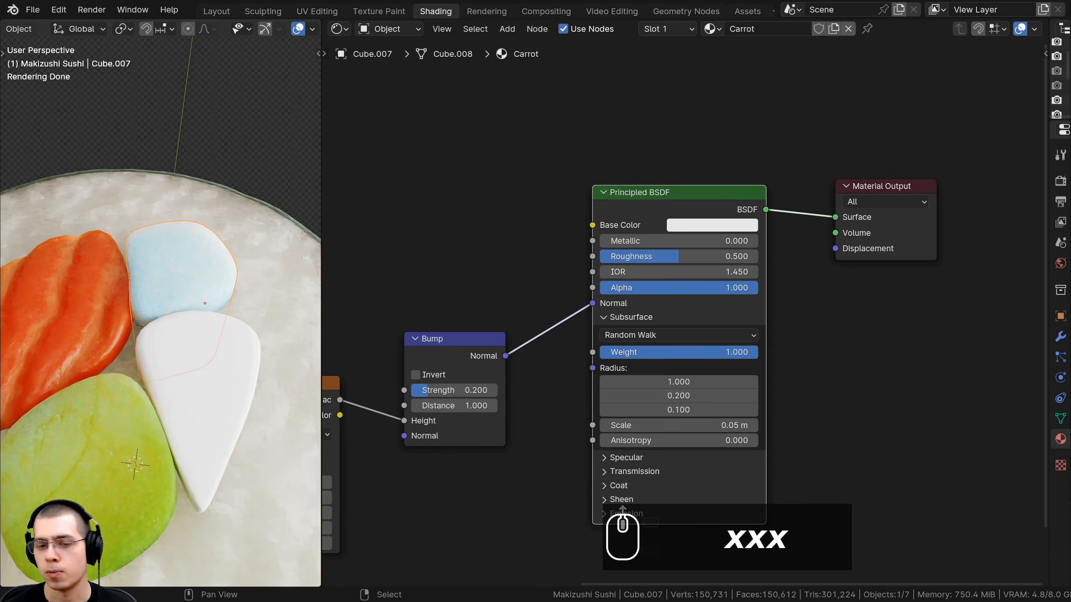
{"action": "middle_click_drag", "start_coordinate": [781, 343], "coordinate": [765, 280]}
{"action": "scroll", "coordinate": [662, 313], "scroll_direction": "up", "scroll_amount": 3}
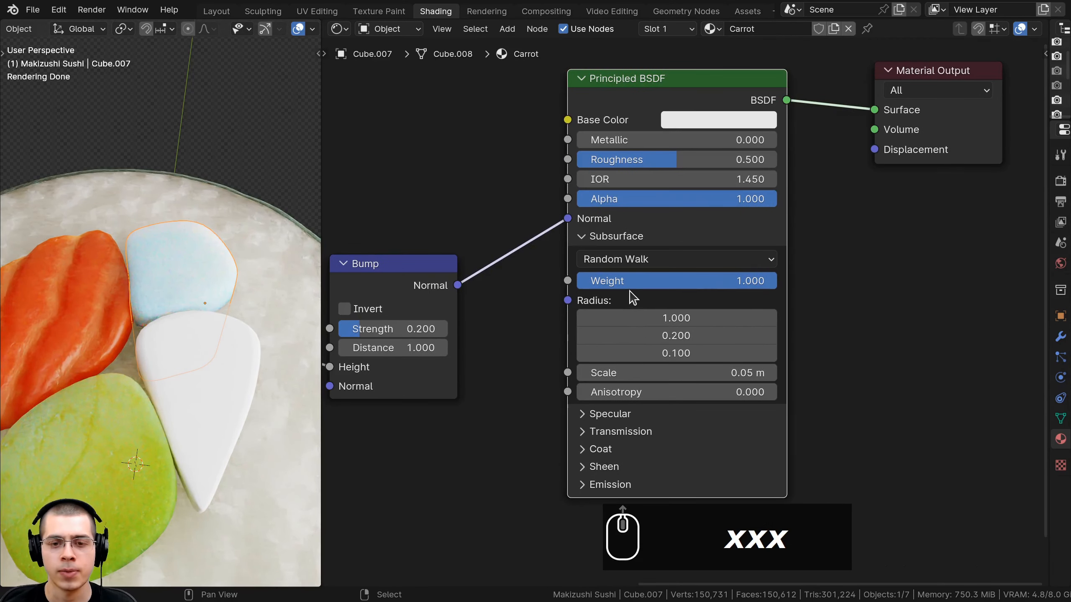
{"action": "double_click", "coordinate": [683, 290]}
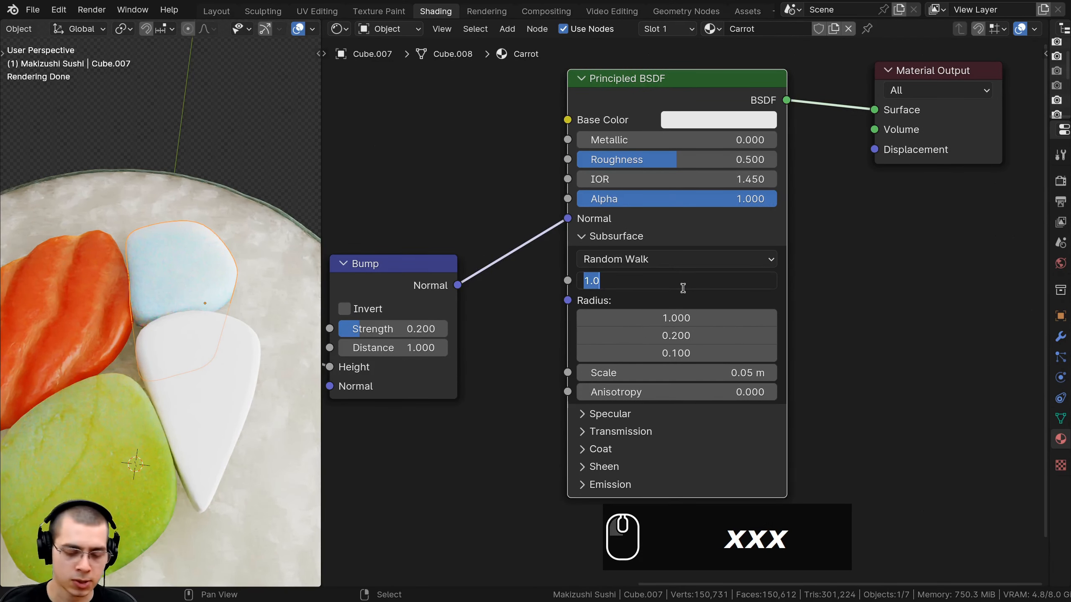
{"action": "type", "text": ".75"}
{"action": "key", "text": "Return"}
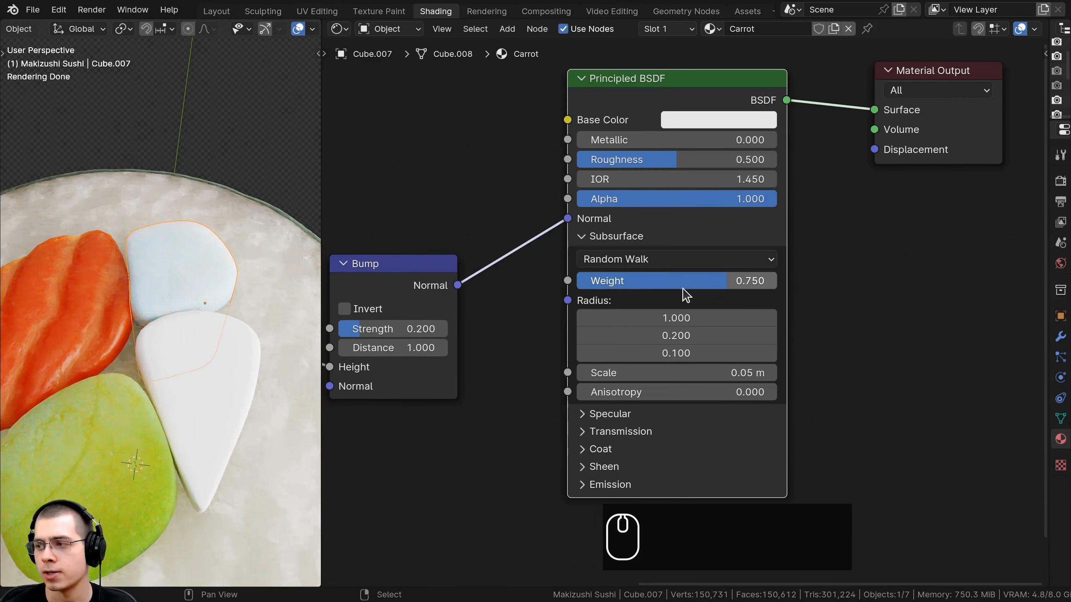
- Set the Carrot material's base color to a dark orange, hex A75907
{"action": "middle_click_drag", "start_coordinate": [509, 115], "coordinate": [520, 160]}
{"action": "middle_click_drag", "start_coordinate": [683, 164], "coordinate": [691, 222]}
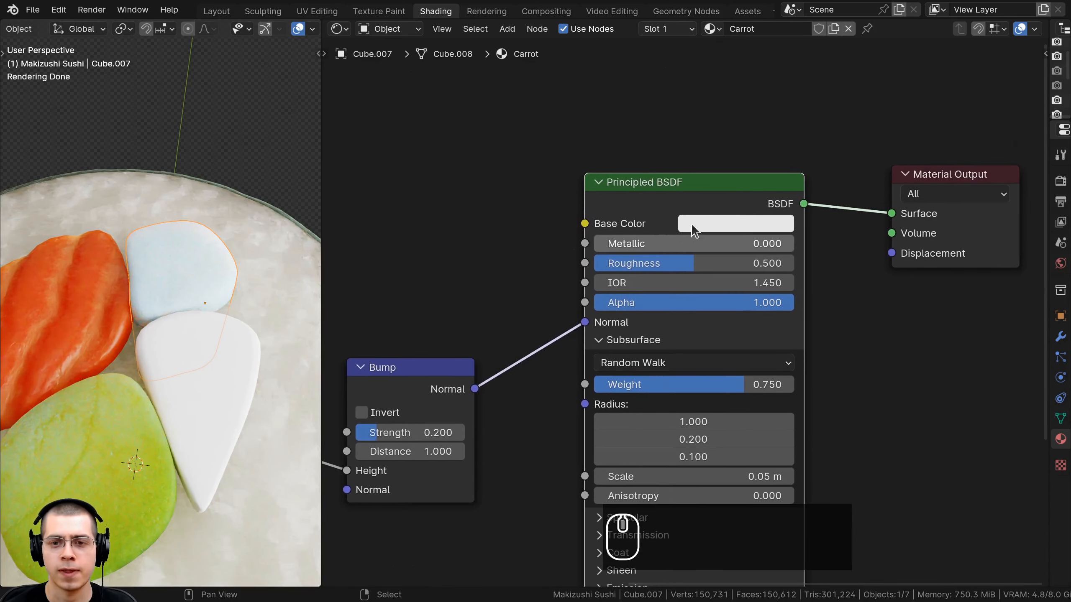
{"action": "left_click", "coordinate": [721, 226]}
{"action": "left_click_drag", "start_coordinate": [760, 330], "coordinate": [749, 368]}
{"action": "left_click_drag", "start_coordinate": [861, 267], "coordinate": [862, 295]}
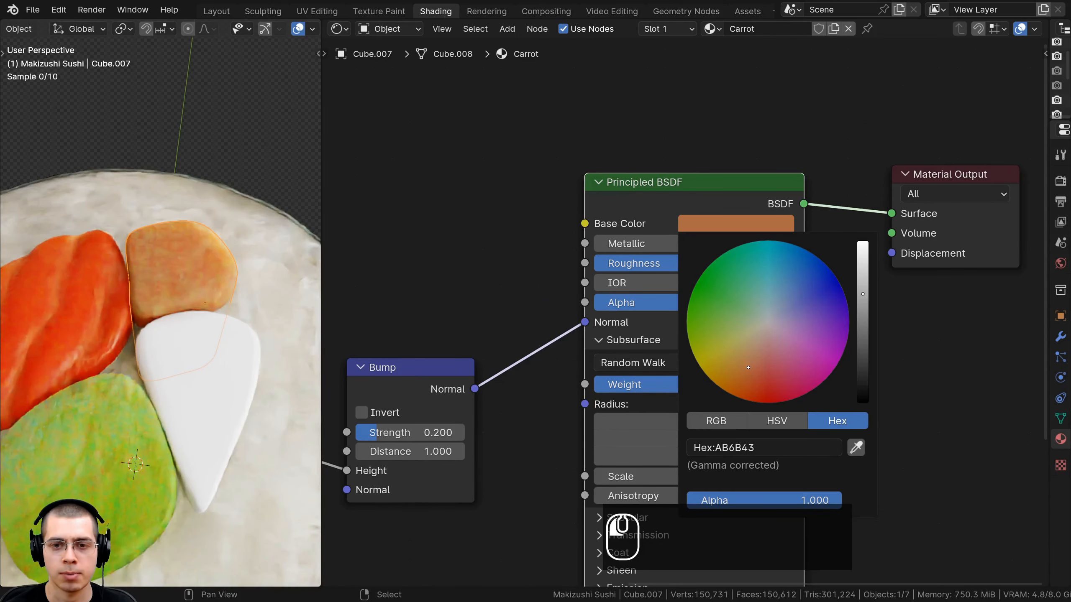
{"action": "middle_click_drag", "start_coordinate": [664, 225], "coordinate": [654, 140]}
{"action": "key", "text": "ctrl+c"}
{"action": "key", "text": "ctrl+v"}
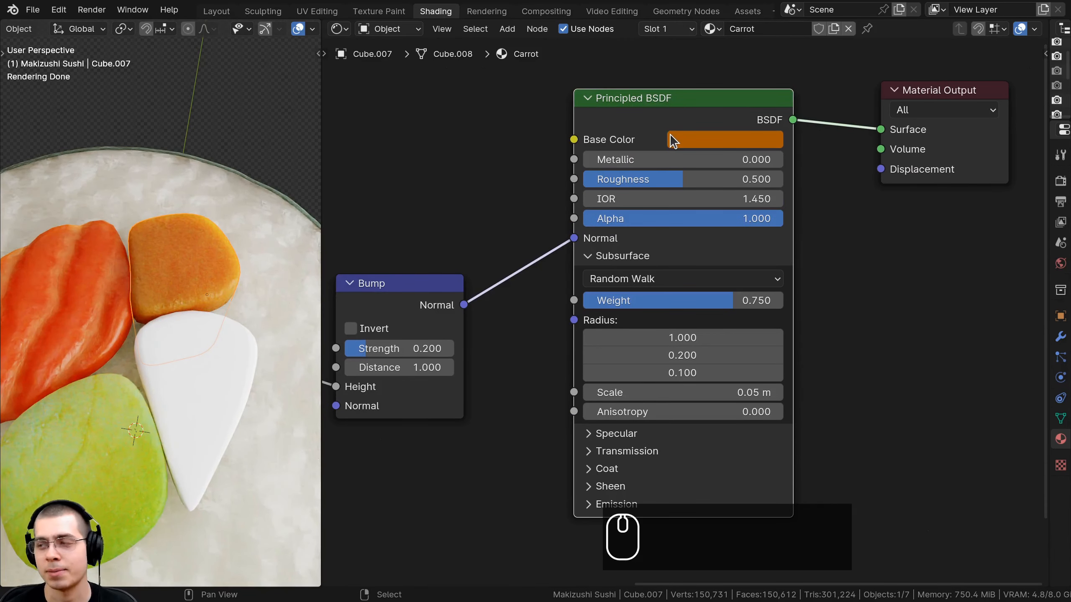
{"action": "left_click", "coordinate": [683, 144]}
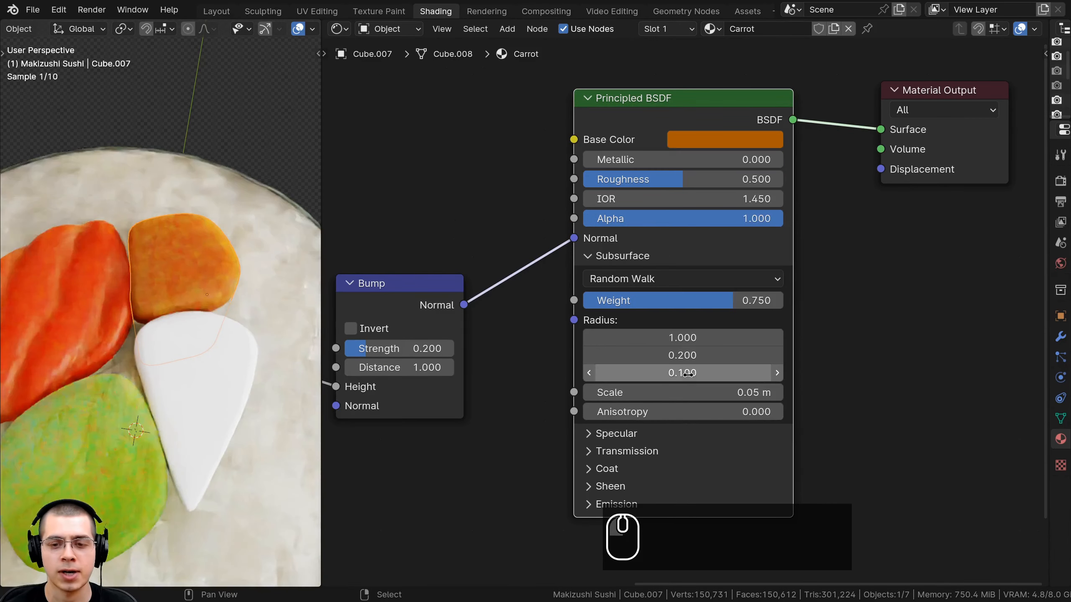
{"action": "left_click", "coordinate": [717, 141]}
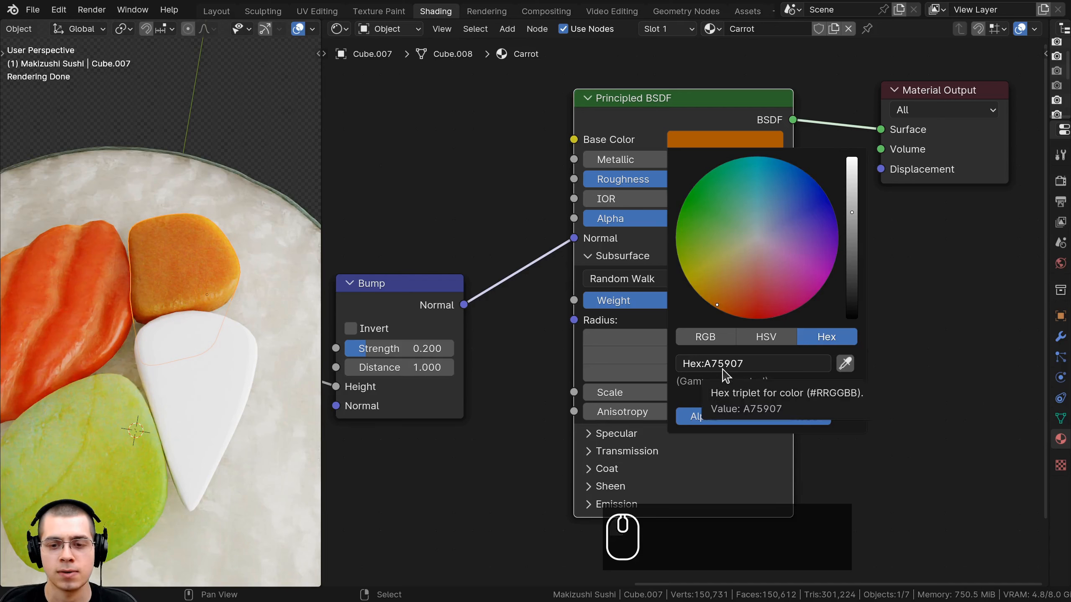
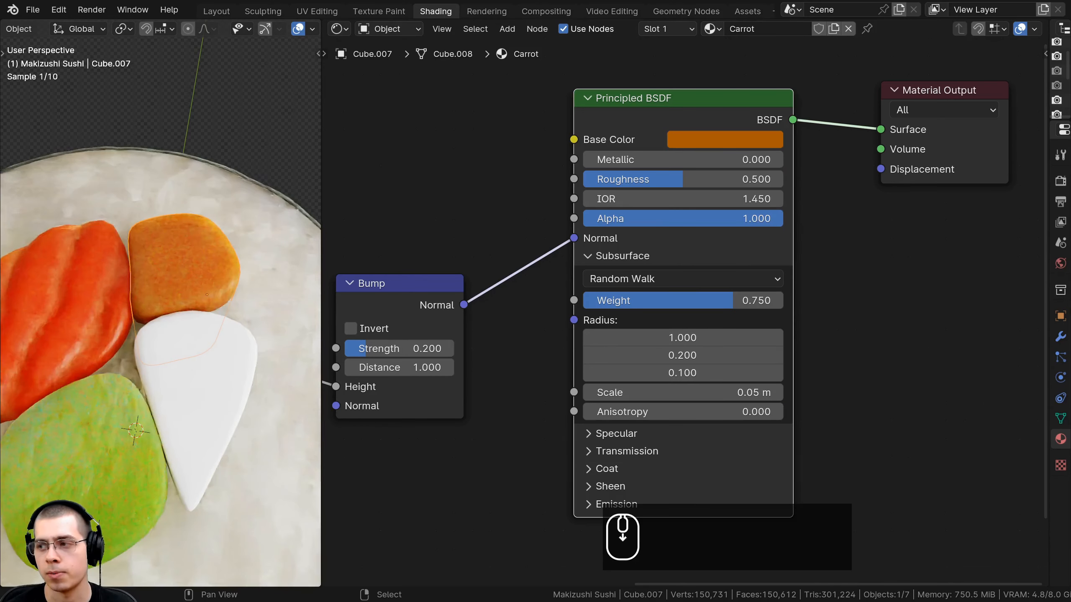
- Set the Bump node's strength to 0.1 in the Carrot material
{"action": "middle_click_drag", "start_coordinate": [411, 366], "coordinate": [600, 287]}
{"action": "left_click", "coordinate": [602, 291]}
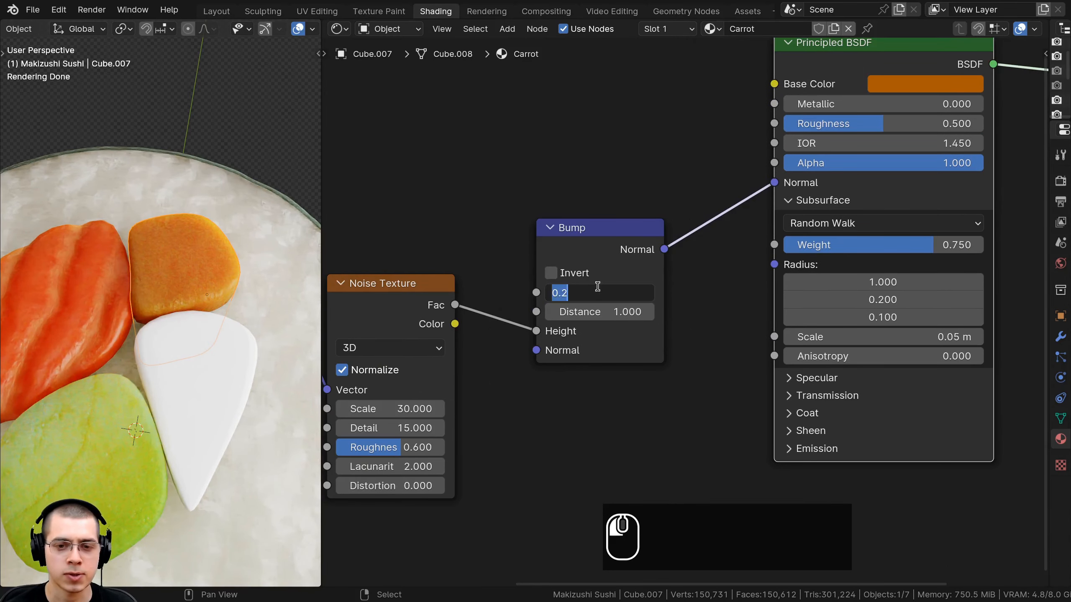
{"action": "left_click", "coordinate": [607, 291]}
{"action": "key", "text": "BackSpace"}
{"action": "type", "text": "1"}
{"action": "key", "text": "Return"}
{"action": "middle_click_drag", "start_coordinate": [180, 258], "coordinate": [233, 284], "text": "shift"}
{"action": "scroll", "coordinate": [176, 284], "scroll_direction": "up", "scroll_amount": 2}
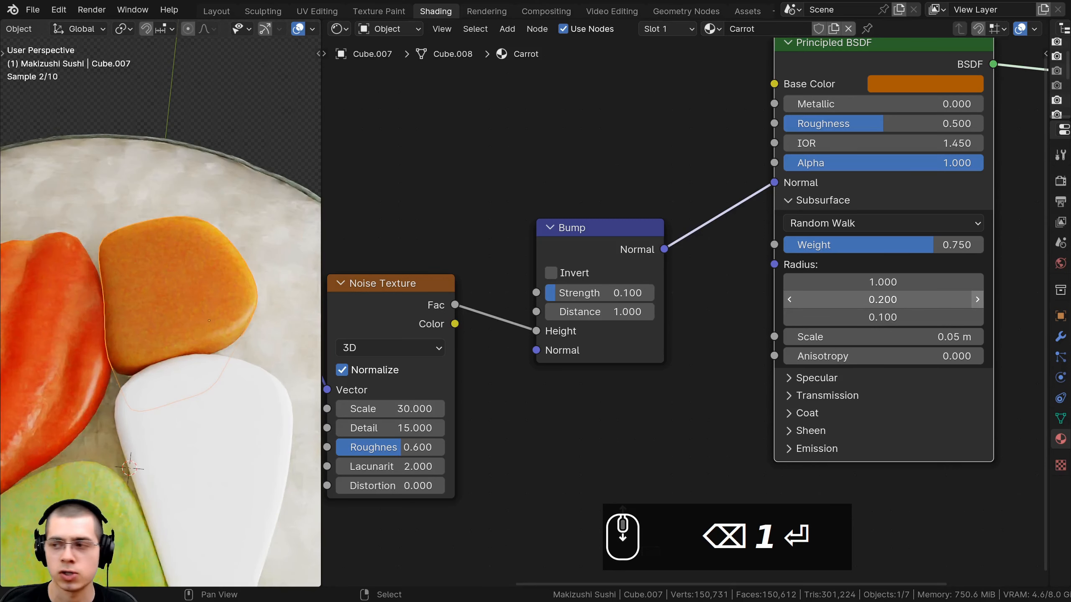
- Set the Noise Texture scale to 15 in the Carrot material
{"action": "middle_click_drag", "start_coordinate": [381, 317], "coordinate": [493, 213]}
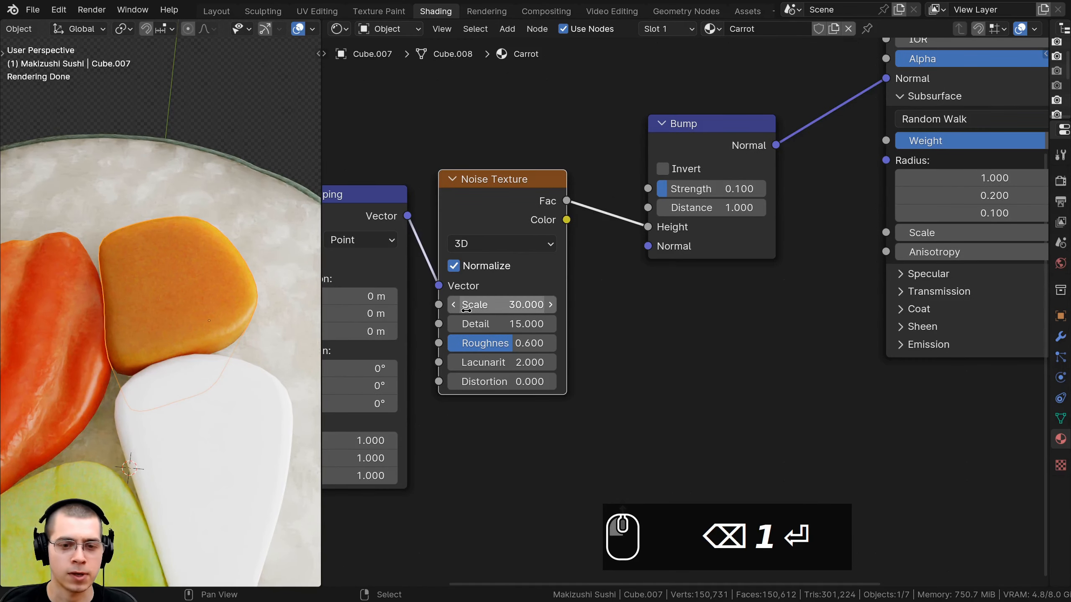
{"action": "left_click", "coordinate": [502, 305]}
{"action": "type", "text": "15"}
{"action": "key", "text": "Return"}
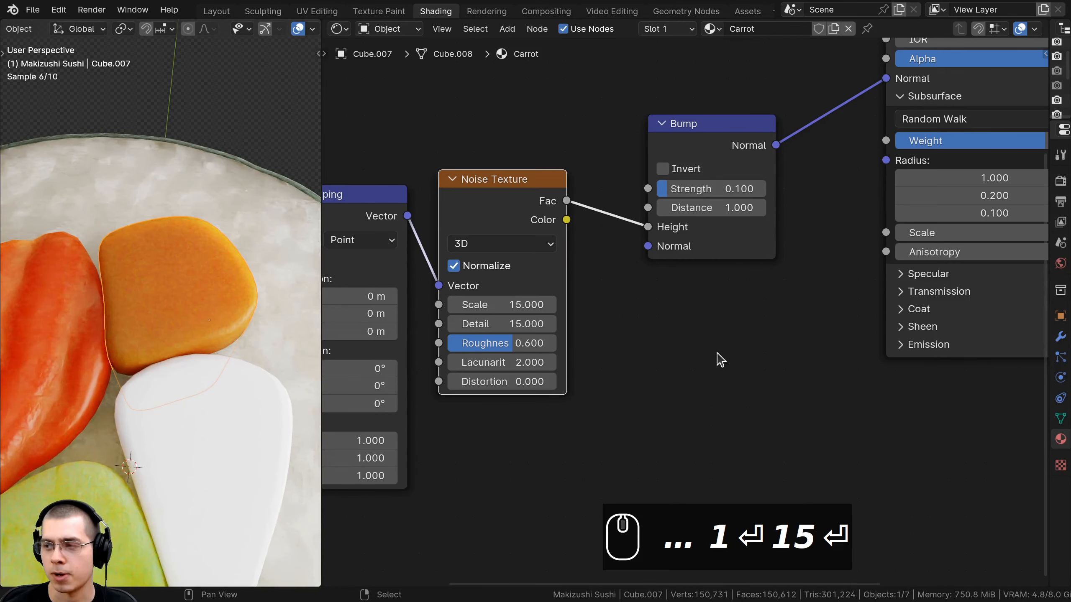
- Set the Principled BSDF roughness of the Carrot material to 0.35
{"action": "key", "text": "Home"}
{"action": "middle_click_drag", "start_coordinate": [777, 310], "coordinate": [719, 388]}
{"action": "scroll", "coordinate": [719, 388], "scroll_direction": "up", "scroll_amount": 3}
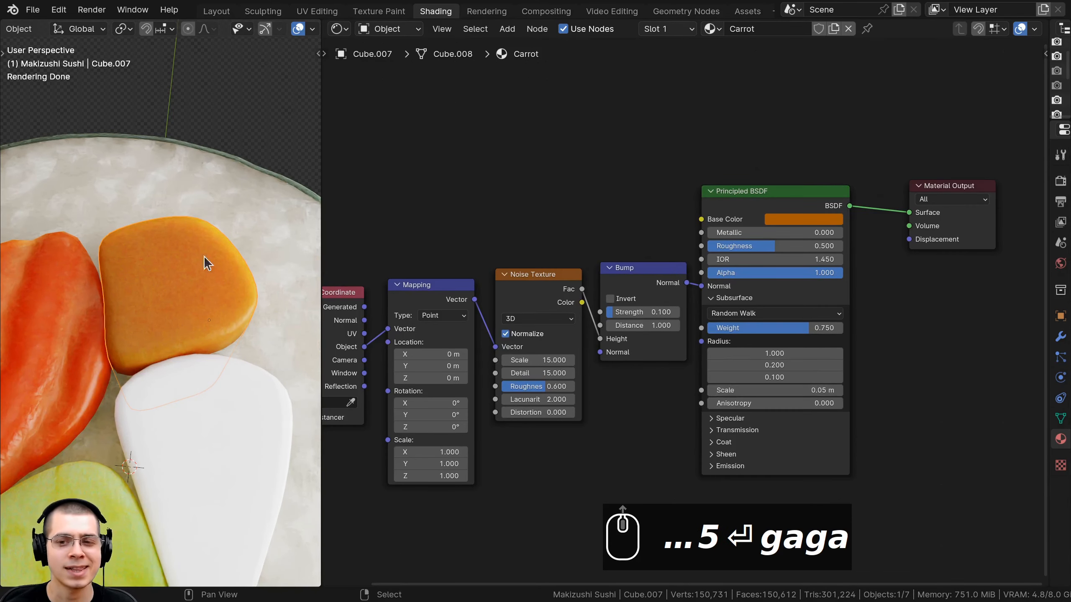
{"action": "scroll", "coordinate": [681, 313], "scroll_direction": "up", "scroll_amount": 1}
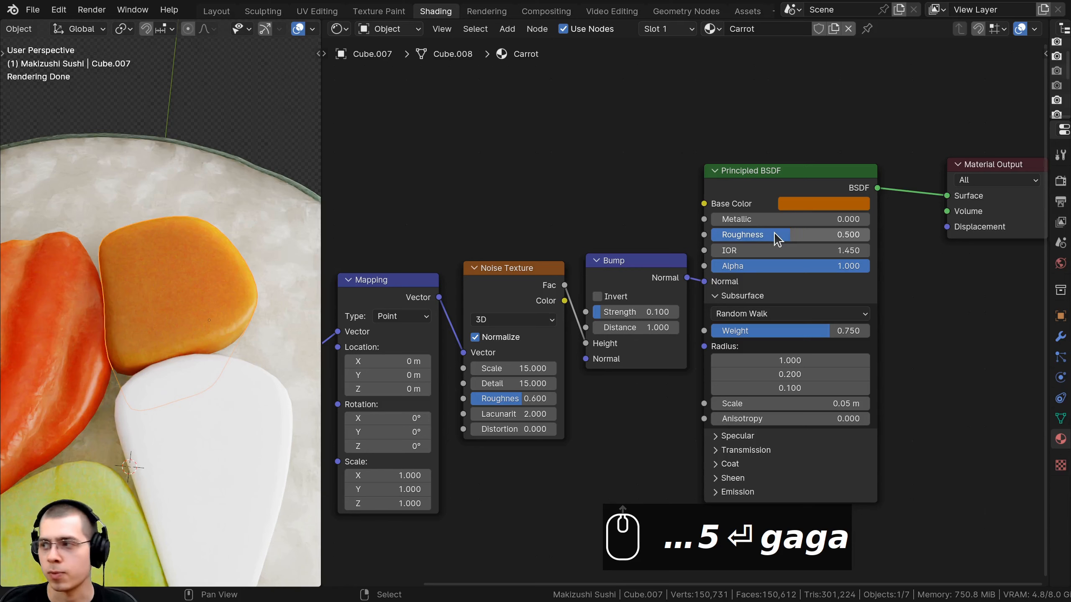
{"action": "left_click", "coordinate": [775, 235]}
{"action": "key", "text": "BackSpace"}
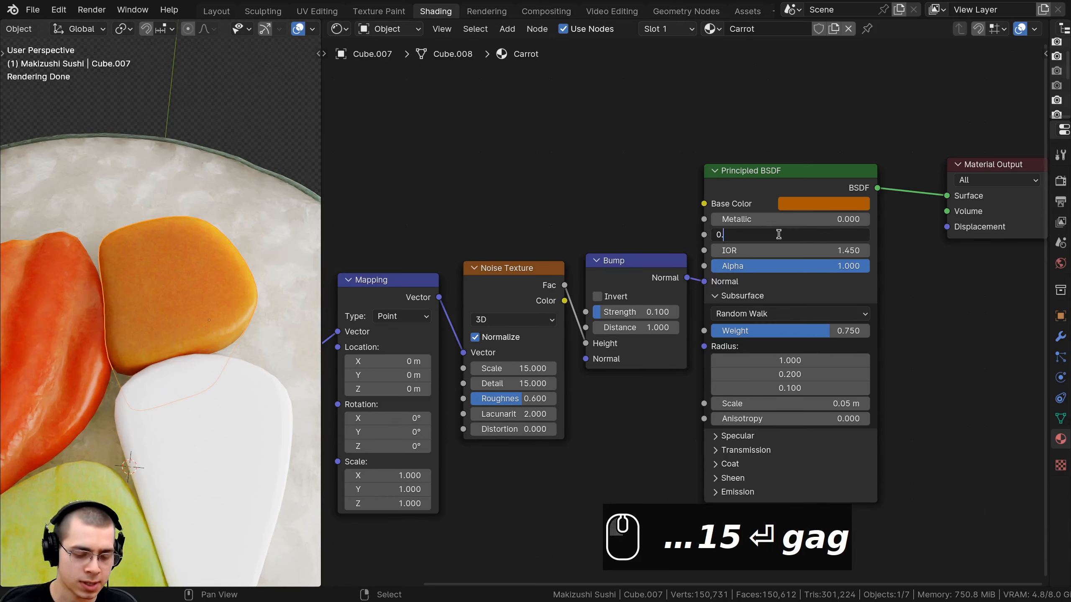
{"action": "type", "text": "35"}
{"action": "key", "text": "Return"}
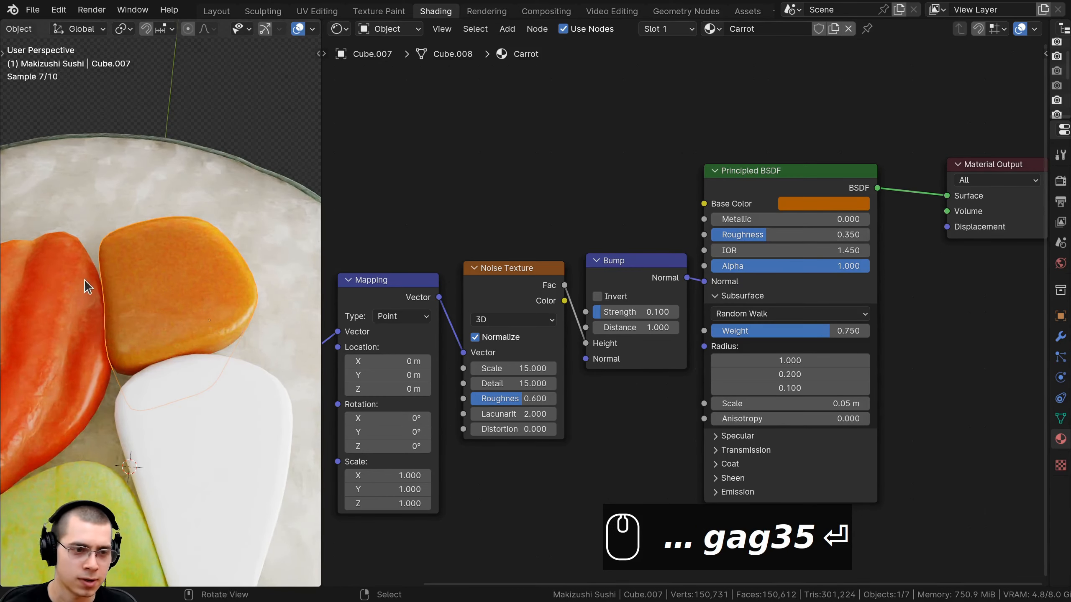
- Deselect all objects in the scene and save the file
{"action": "middle_click_drag", "start_coordinate": [84, 279], "coordinate": [157, 290]}
{"action": "scroll", "coordinate": [157, 296], "scroll_direction": "down", "scroll_amount": 5}
{"action": "key", "text": "a"}
{"action": "middle_click_drag", "start_coordinate": [140, 380], "coordinate": [72, 322]}
{"action": "middle_click_drag", "start_coordinate": [177, 310], "coordinate": [223, 314]}
{"action": "scroll", "coordinate": [631, 408], "scroll_direction": "down", "scroll_amount": 5}
{"action": "middle_click_drag", "start_coordinate": [689, 402], "coordinate": [820, 351]}
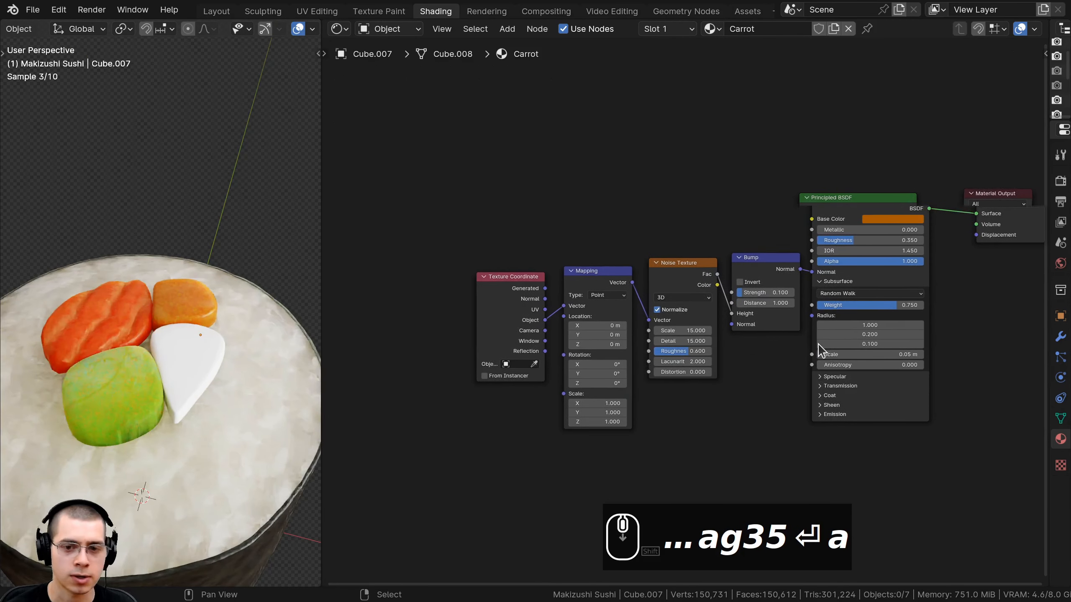
{"action": "key", "text": "ctrl+s"}
- Select the remaining white wedge-shaped filling piece and assign it the existing Avocado material
{"action": "scroll", "coordinate": [283, 363], "scroll_direction": "up", "scroll_amount": 1}
{"action": "middle_click_drag", "start_coordinate": [283, 363], "coordinate": [291, 319], "text": "shift"}
{"action": "left_click", "coordinate": [218, 303]}
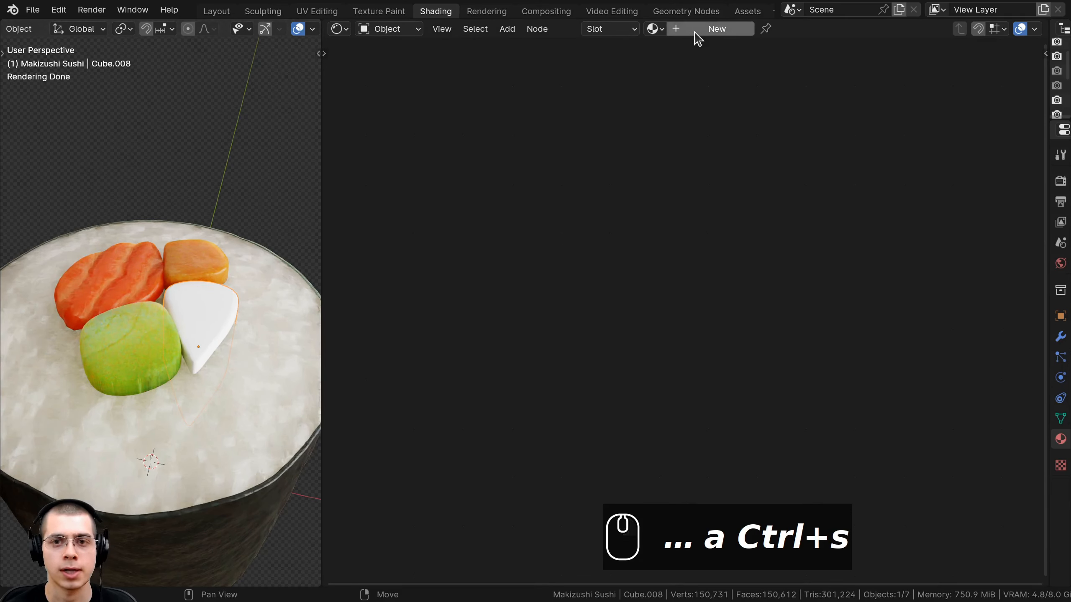
{"action": "left_click", "coordinate": [661, 30]}
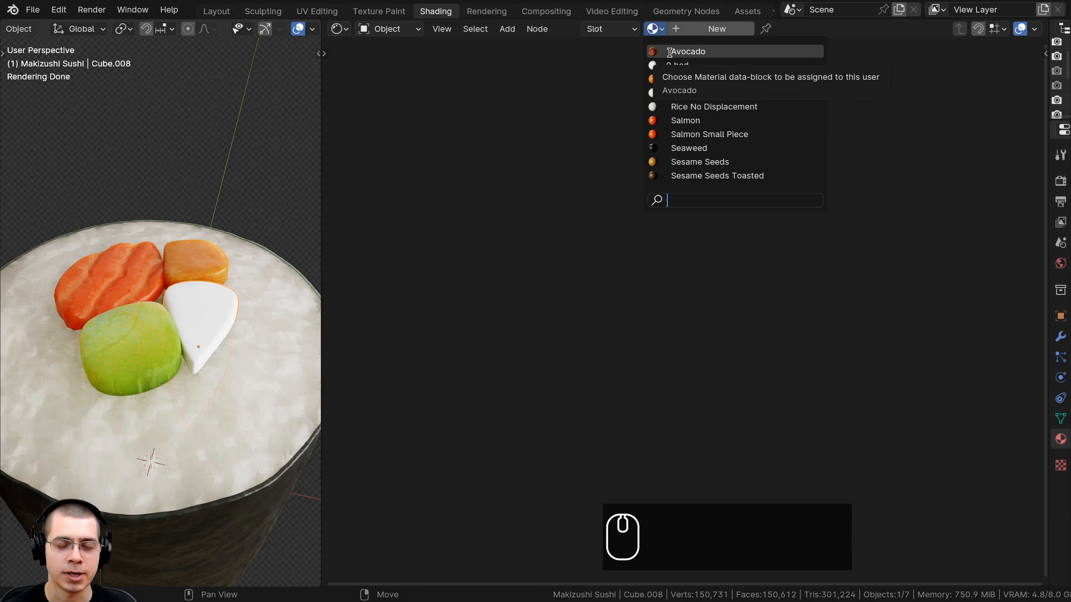
{"action": "left_click", "coordinate": [669, 52]}
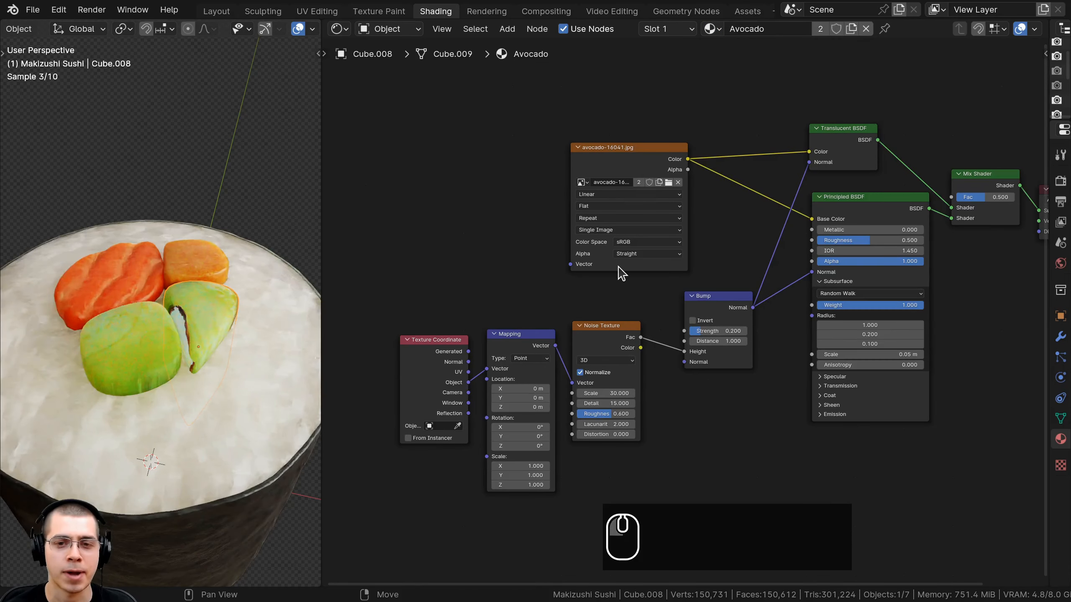
- Make a separate copy of the Avocado material for the wedge piece and name it Cucumber
{"action": "scroll", "coordinate": [199, 309], "scroll_direction": "up", "scroll_amount": 3}
{"action": "scroll", "coordinate": [204, 351], "scroll_direction": "up", "scroll_amount": 2, "text": "shift"}
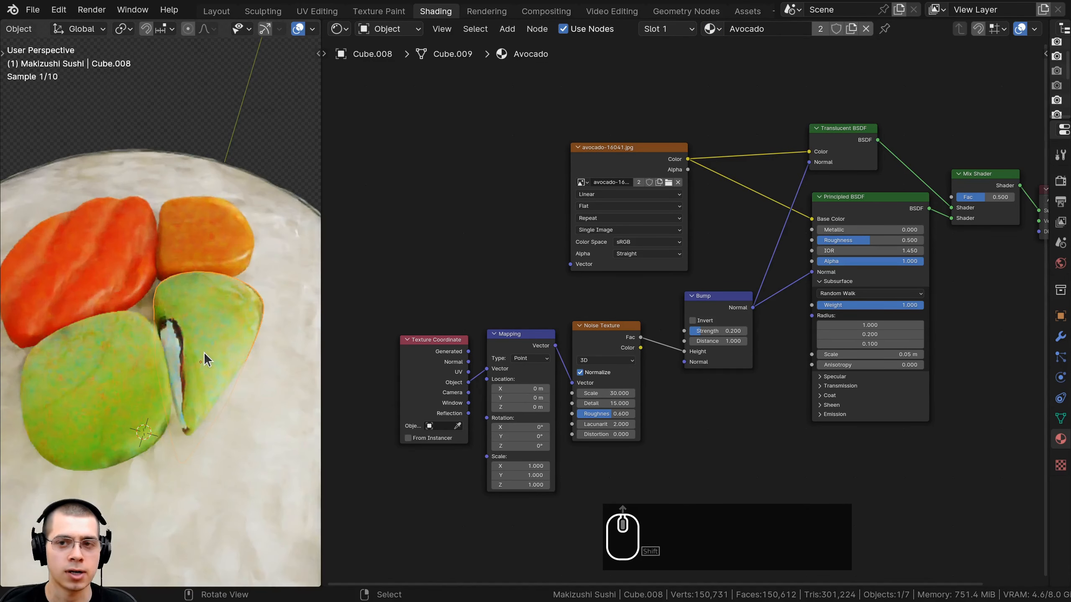
{"action": "scroll", "coordinate": [204, 349], "scroll_direction": "up", "scroll_amount": 2}
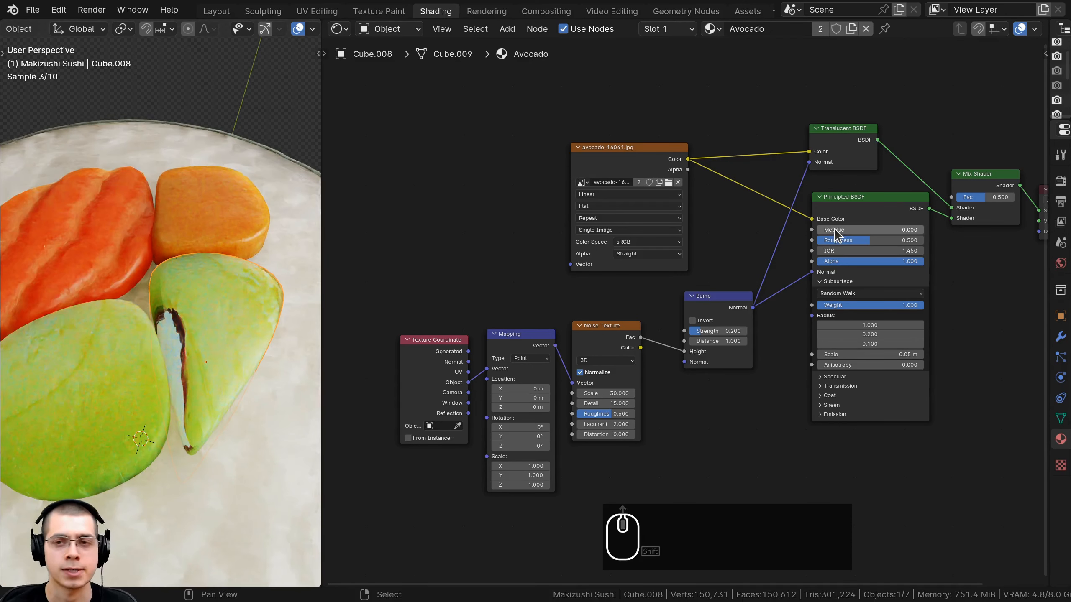
{"action": "left_click", "coordinate": [852, 28]}
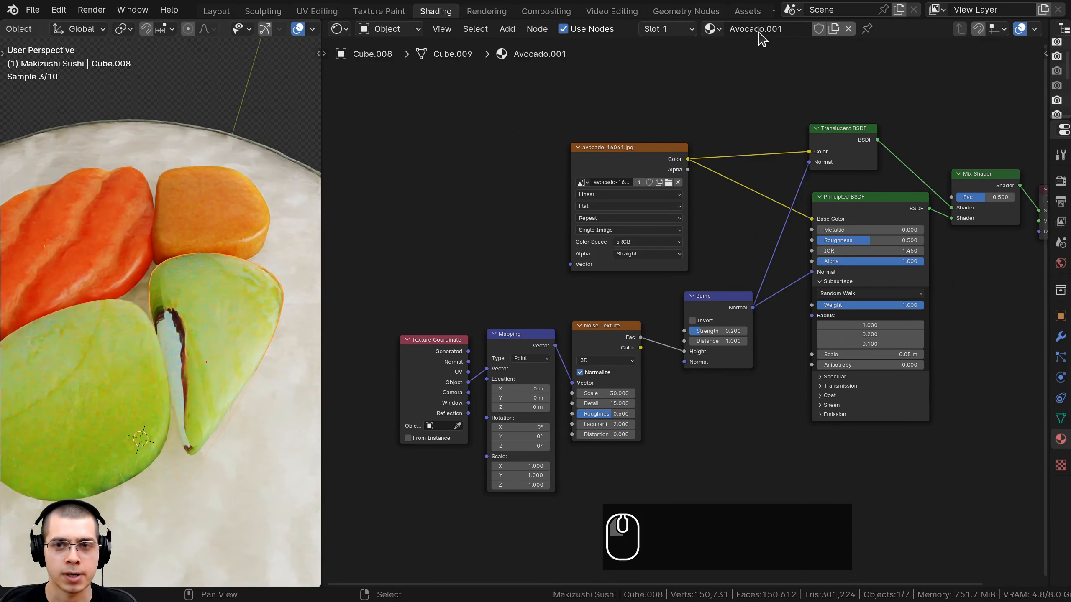
{"action": "left_click", "coordinate": [791, 34]}
{"action": "type", "text": "Cucumber"}
{"action": "key", "text": "Return"}
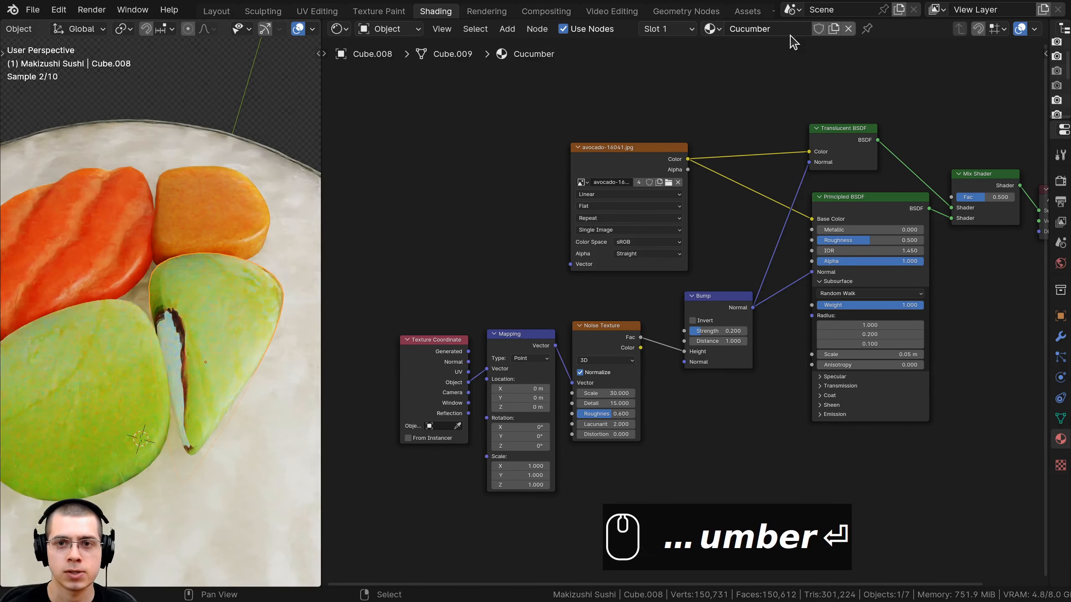
- Replace the avocado image in the Cucumber material's image texture with cucumber-4314342.jpg
{"action": "scroll", "coordinate": [695, 304], "scroll_direction": "up", "scroll_amount": 3}
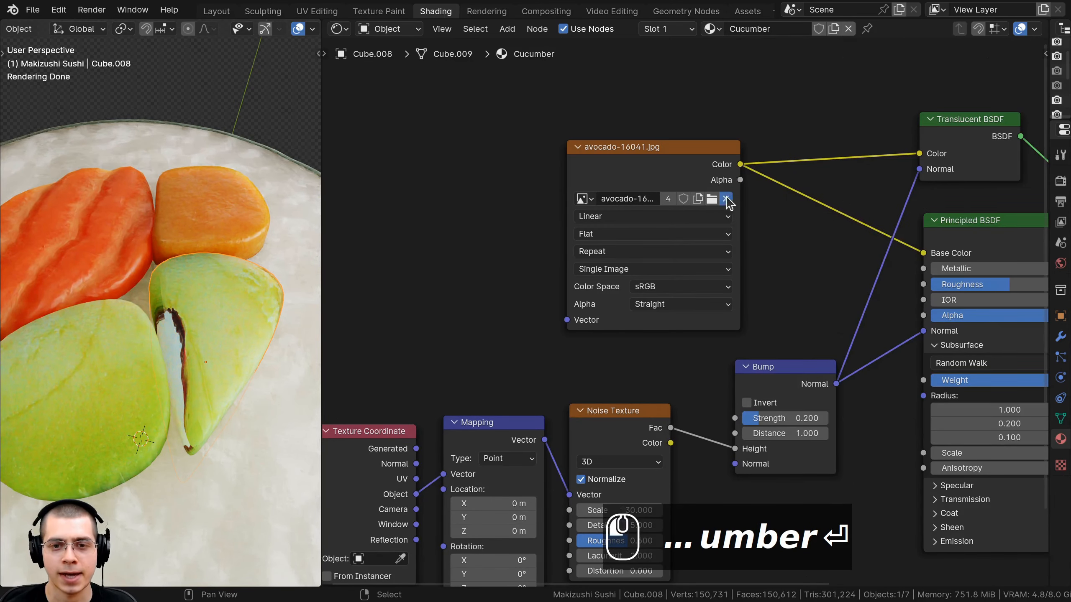
{"action": "left_click", "coordinate": [727, 199]}
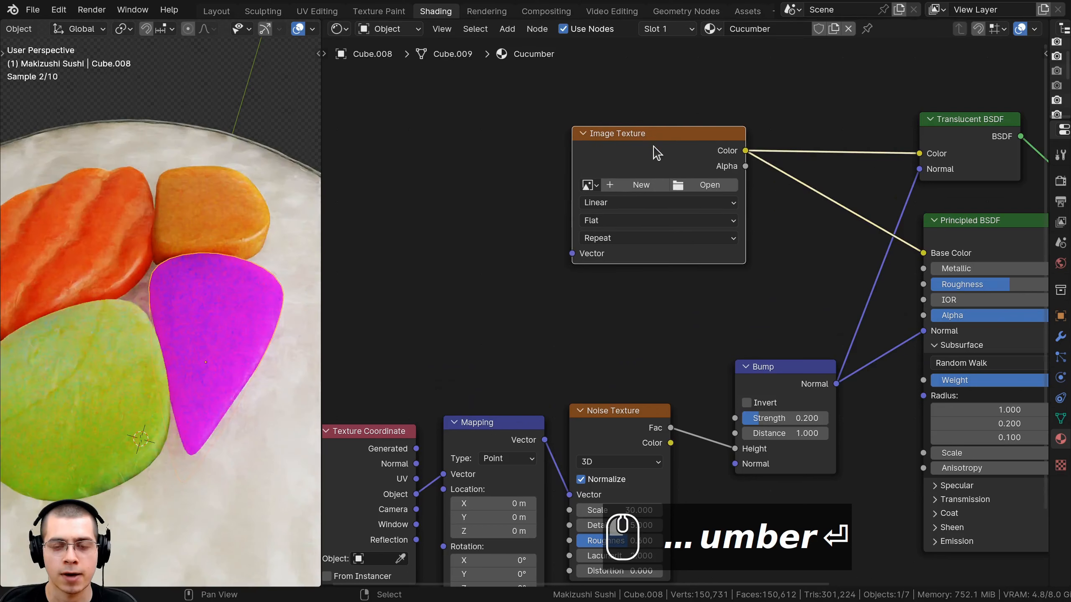
{"action": "left_click", "coordinate": [712, 189]}
{"action": "left_click", "coordinate": [323, 121]}
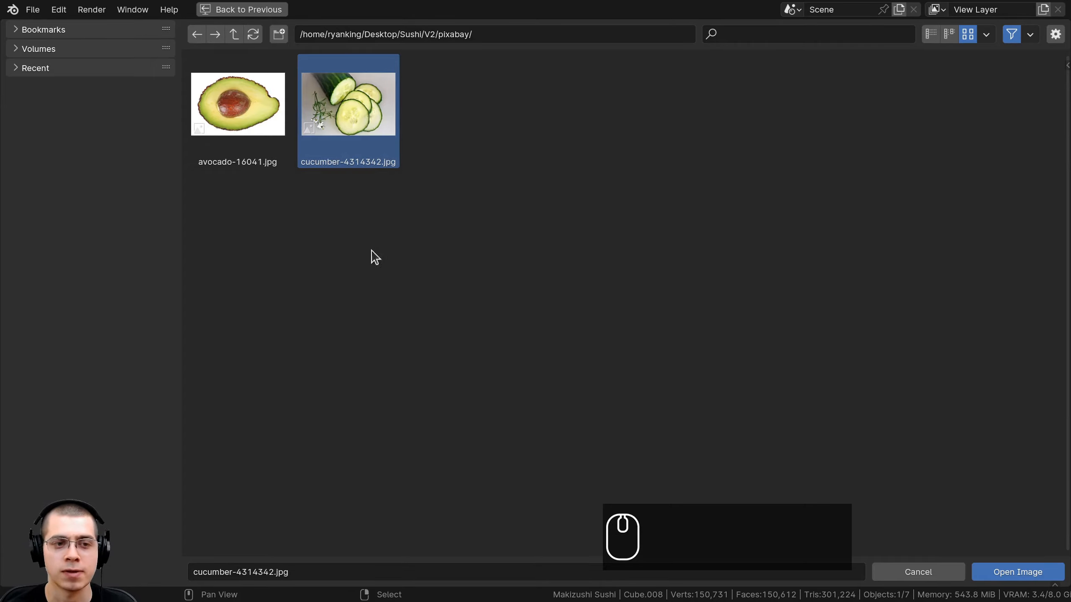
{"action": "left_click", "coordinate": [1027, 573]}
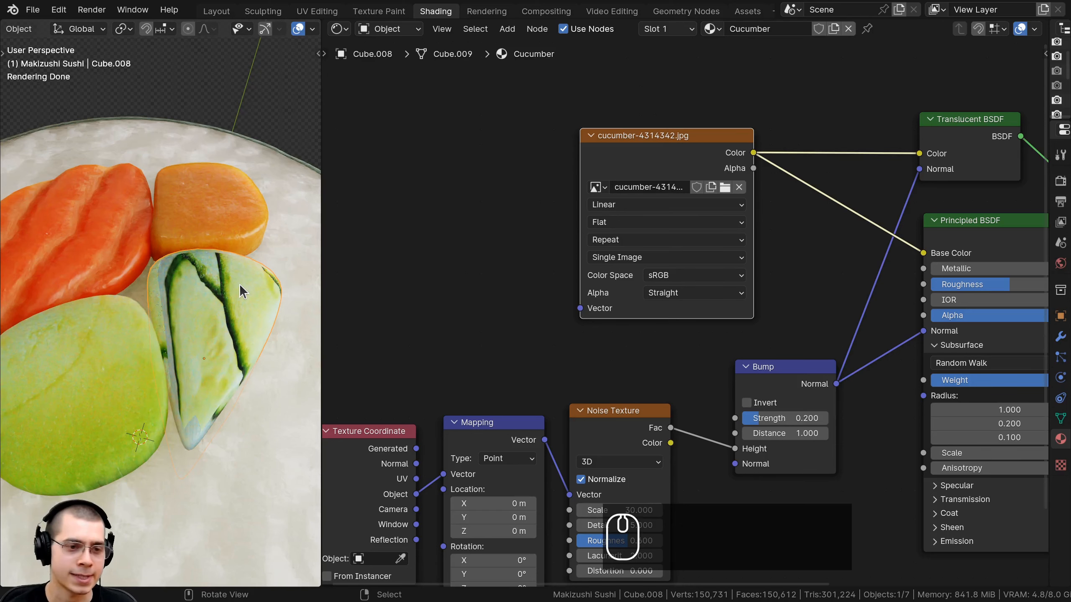
- Project the UVs of the wedge piece's whole mesh from the top view and show them in the UV Editing workspace
{"action": "key", "text": "KP_7"}
{"action": "middle_click_drag", "start_coordinate": [239, 284], "coordinate": [185, 227], "text": "shift"}
{"action": "scroll", "coordinate": [186, 226], "scroll_direction": "up", "scroll_amount": 2}
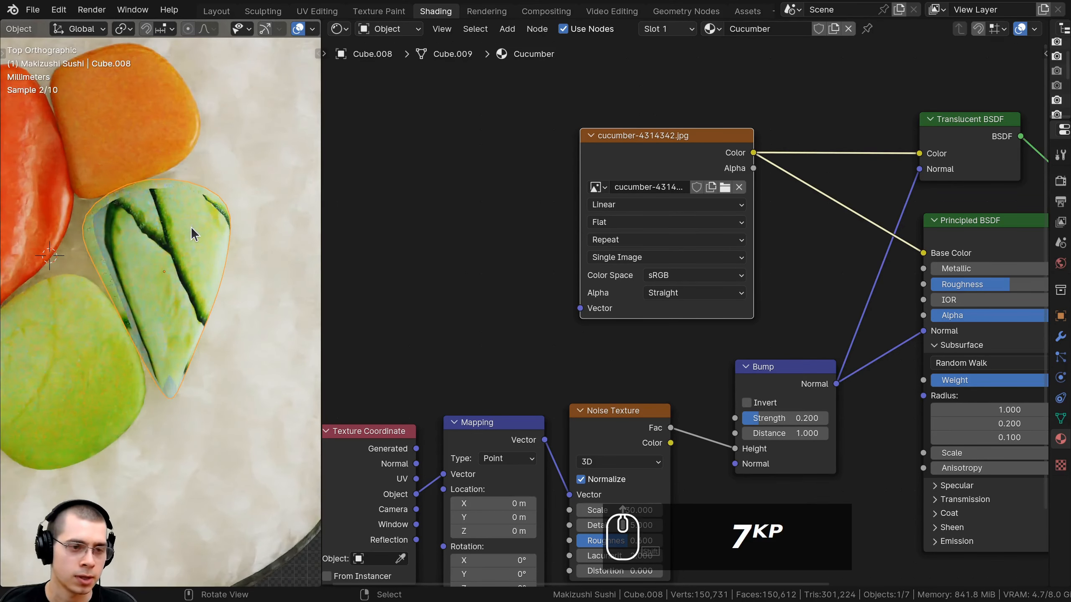
{"action": "key", "text": "Tab"}
{"action": "key", "text": "a"}
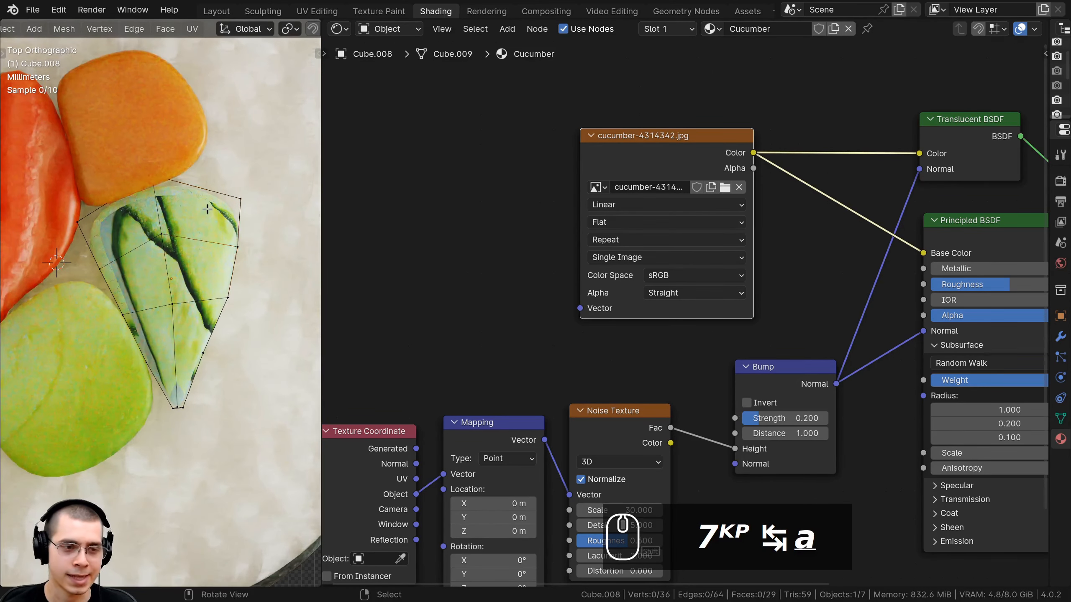
{"action": "key", "text": "a"}
{"action": "key", "text": "u"}
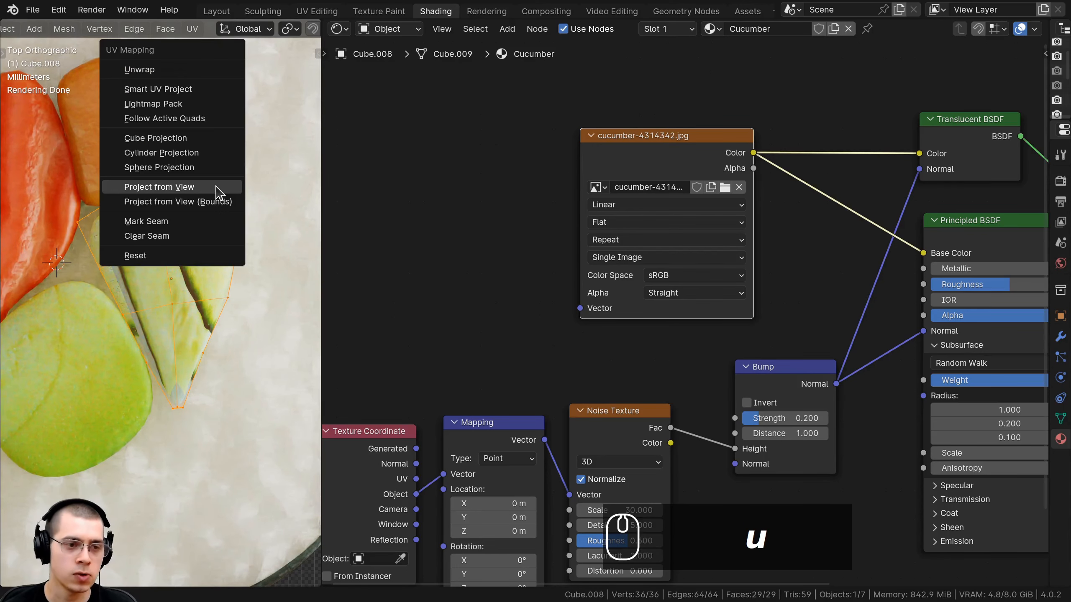
{"action": "left_click", "coordinate": [152, 186]}
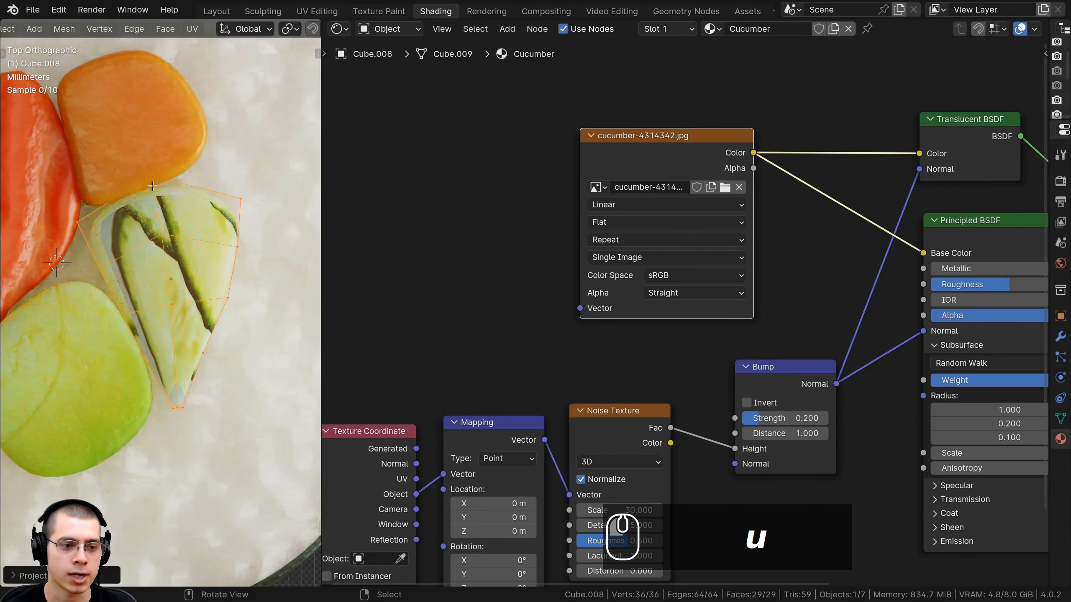
{"action": "left_click", "coordinate": [317, 11]}
{"action": "scroll", "coordinate": [422, 67], "scroll_direction": "down", "scroll_amount": 2}
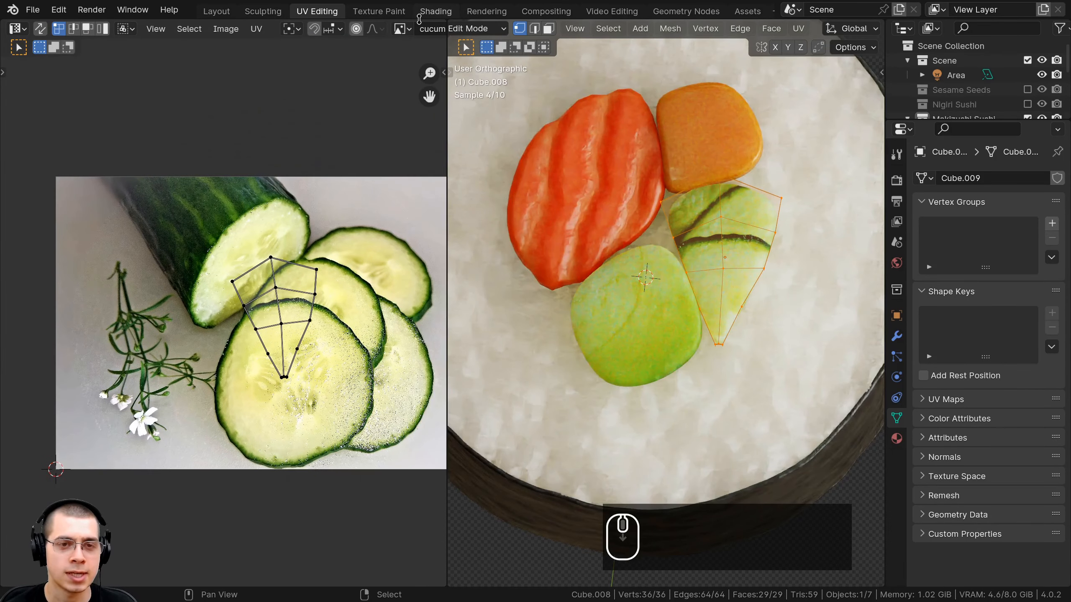
{"action": "left_click", "coordinate": [397, 29]}
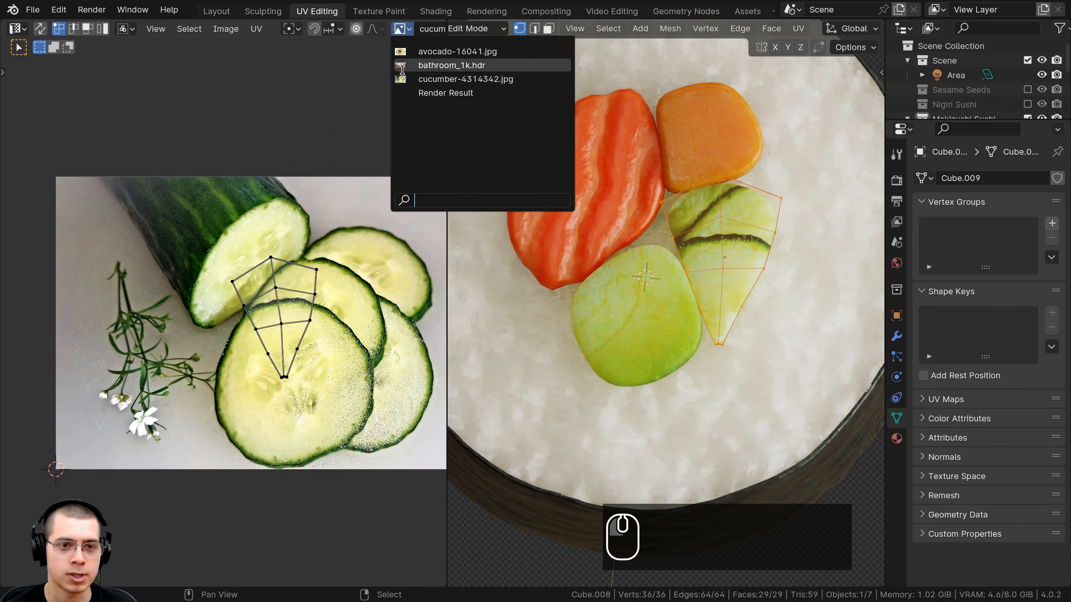
{"action": "scroll", "coordinate": [371, 35], "scroll_direction": "down", "scroll_amount": 6}
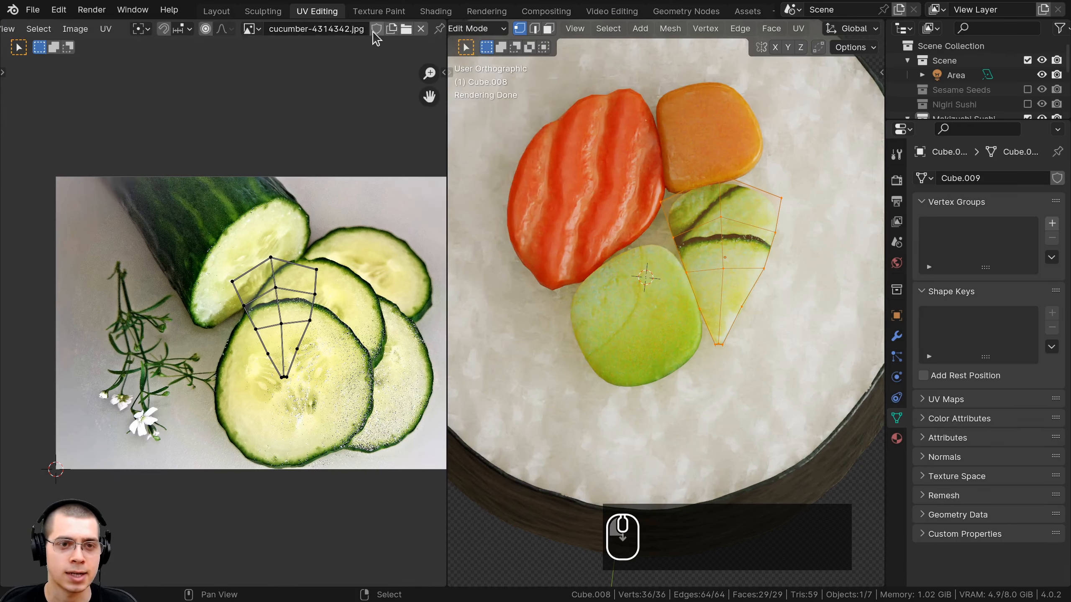
{"action": "left_click", "coordinate": [254, 31]}
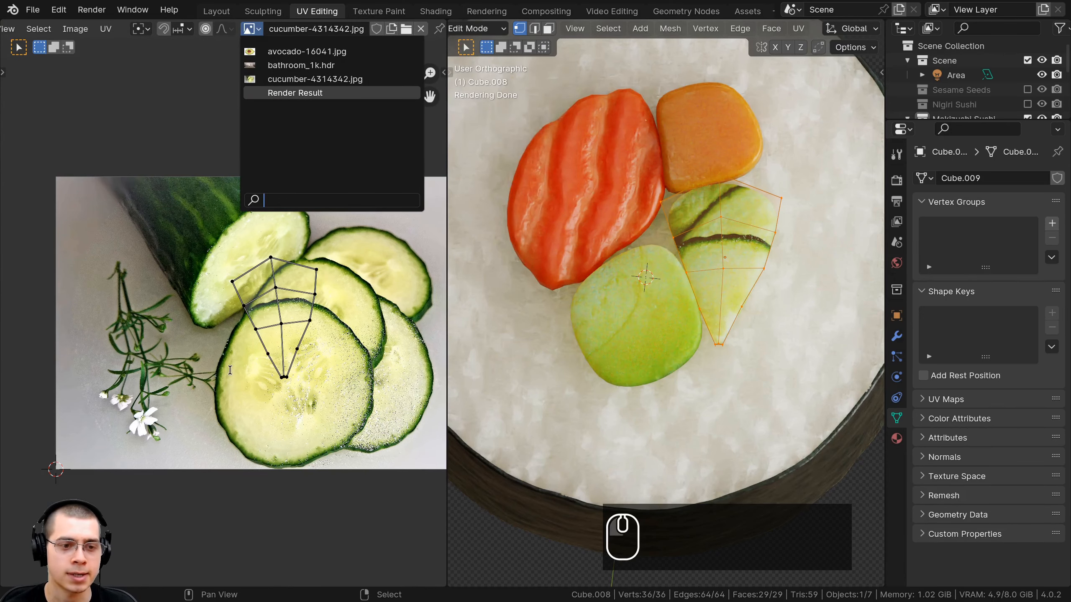
- Scale down, rotate and move all the wedge's UVs into the front cucumber slice, wide end at the rind and tip toward the seeds
{"action": "scroll", "coordinate": [243, 379], "scroll_direction": "up", "scroll_amount": 4}
{"action": "scroll", "coordinate": [297, 230], "scroll_direction": "down", "scroll_amount": 2}
{"action": "middle_click_drag", "start_coordinate": [348, 196], "coordinate": [288, 216]}
{"action": "key", "text": "a"}
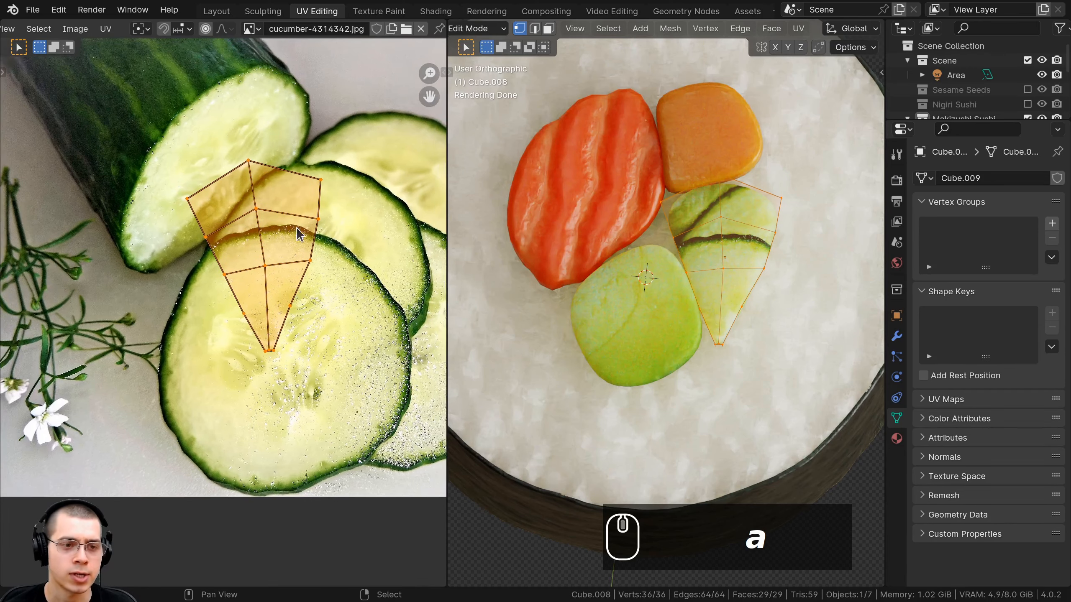
{"action": "key", "text": "g"}
{"action": "right_click", "coordinate": [274, 219]}
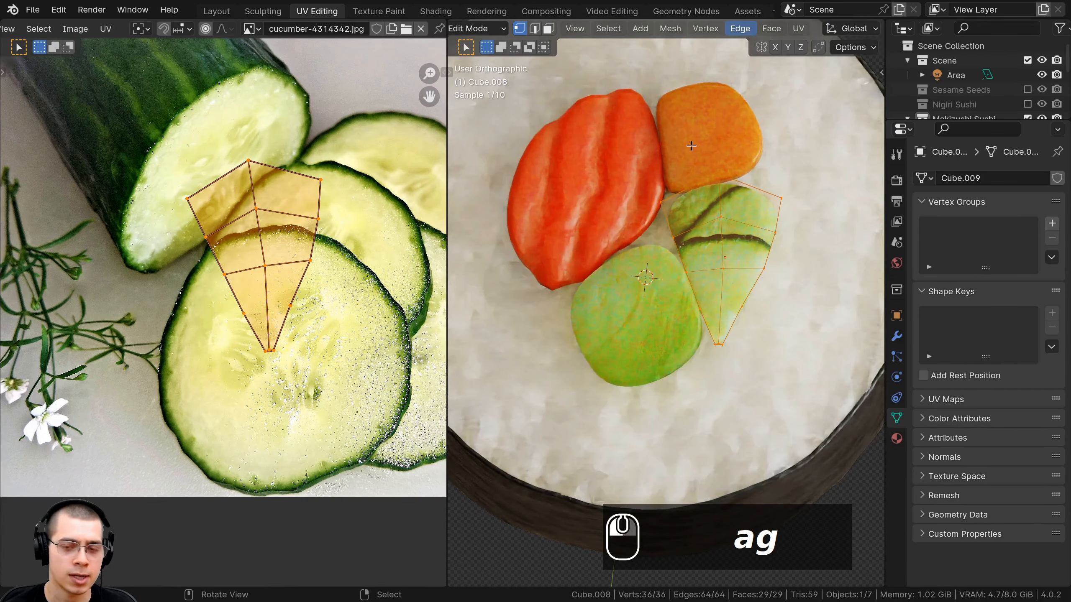
{"action": "key", "text": "a"}
{"action": "key", "text": "a"}
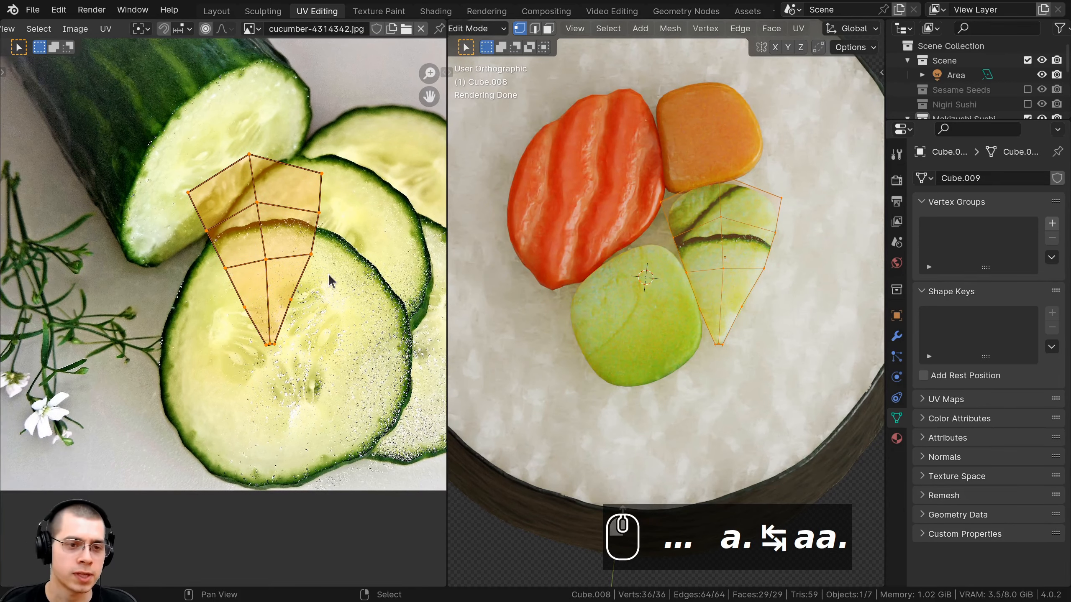
{"action": "key", "text": "s"}
{"action": "left_click", "coordinate": [297, 279]}
{"action": "key", "text": "r"}
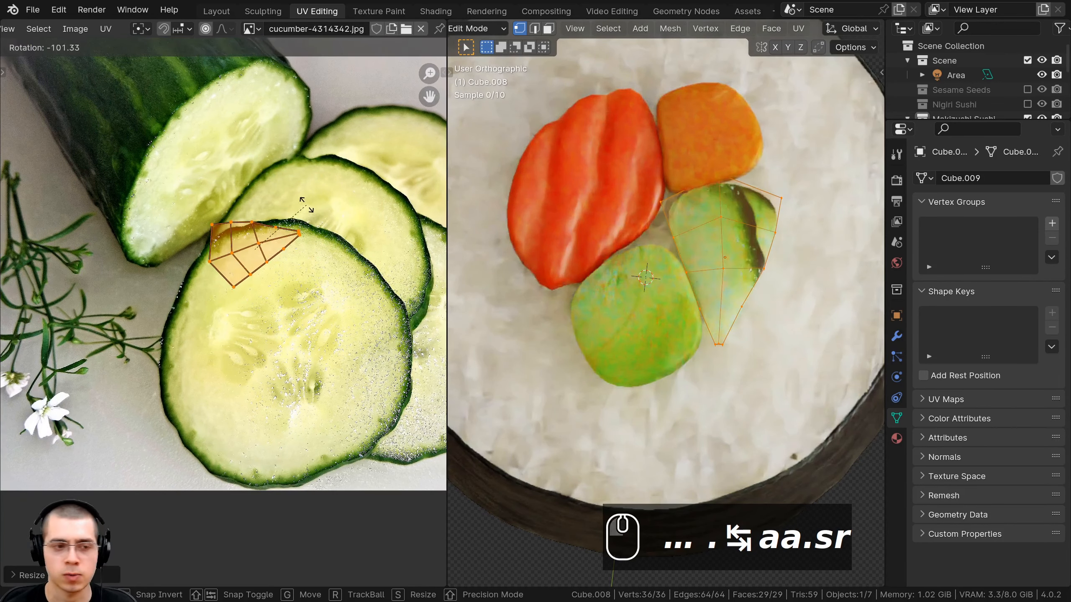
{"action": "key", "text": "g"}
{"action": "key", "text": "r"}
{"action": "key", "text": "g"}
{"action": "key", "text": "s"}
{"action": "key", "text": "g"}
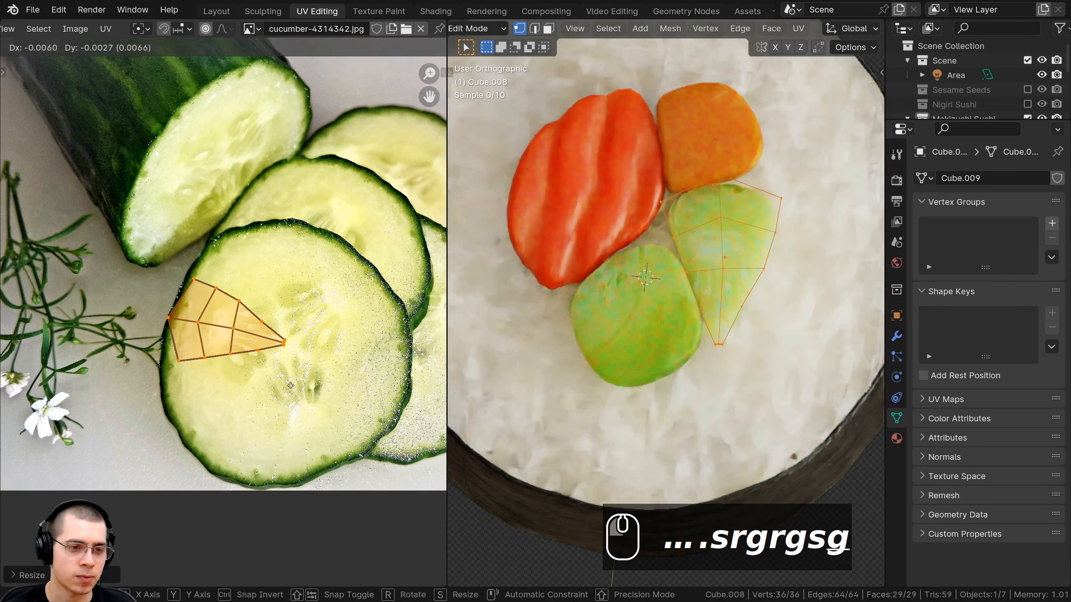
{"action": "left_click", "coordinate": [290, 386]}
- Move the two corner UV vertices at the wedge's wide end outward onto the cucumber slice's dark green rind
{"action": "scroll", "coordinate": [216, 328], "scroll_direction": "up", "scroll_amount": 1}
{"action": "middle_click_drag", "start_coordinate": [216, 328], "coordinate": [297, 266]}
{"action": "scroll", "coordinate": [296, 266], "scroll_direction": "up", "scroll_amount": 1}
{"action": "key", "text": "a"}
{"action": "left_click_drag", "start_coordinate": [222, 162], "coordinate": [273, 208]}
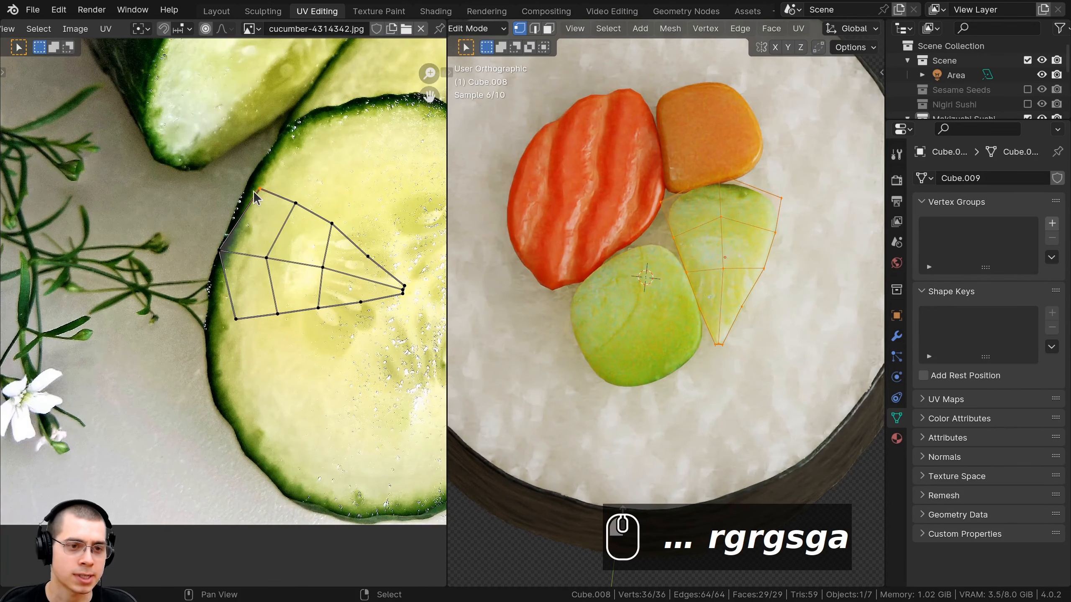
{"action": "key", "text": "g"}
{"action": "left_click", "coordinate": [257, 193]}
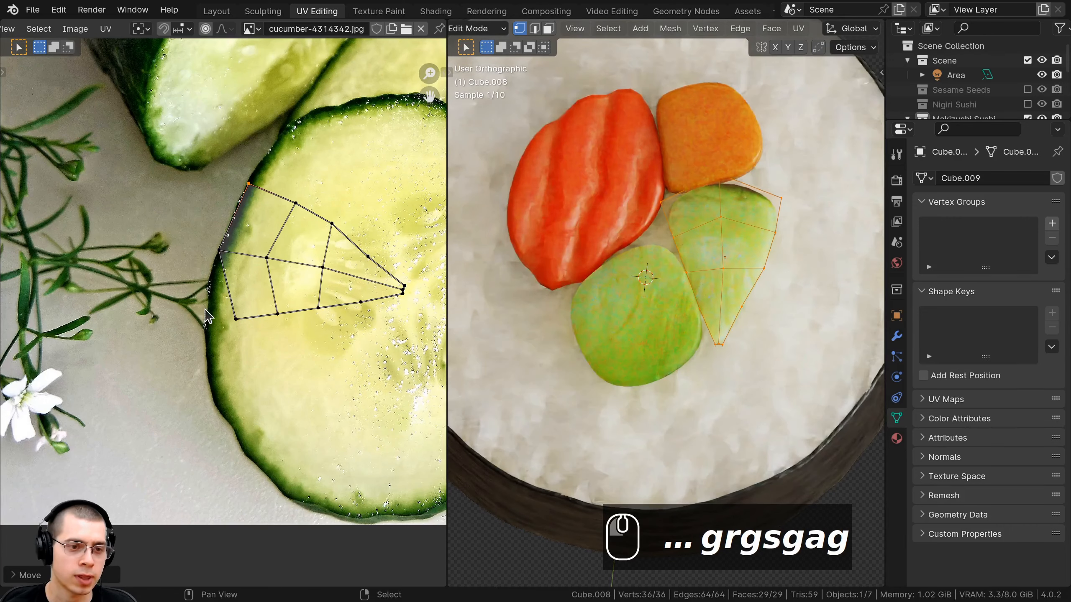
{"action": "key", "text": "g"}
{"action": "left_click", "coordinate": [224, 338]}
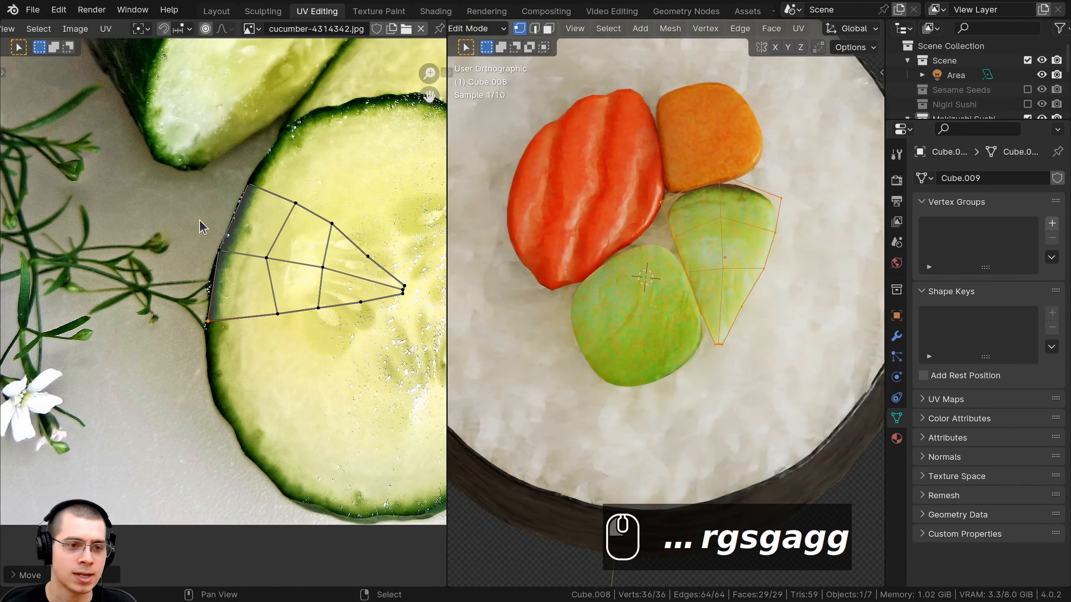
- Align the middle UV vertex of the wide end with the outer edge of the cucumber rind
{"action": "key", "text": "b"}
{"action": "left_click_drag", "start_coordinate": [206, 220], "coordinate": [234, 263]}
{"action": "key", "text": "g"}
{"action": "left_click", "coordinate": [233, 259]}
{"action": "key", "text": "a"}
- Examine how the wedge's UVs follow the cucumber rind and how the texture appears on the filling piece
{"action": "scroll", "coordinate": [198, 127], "scroll_direction": "down", "scroll_amount": 1}
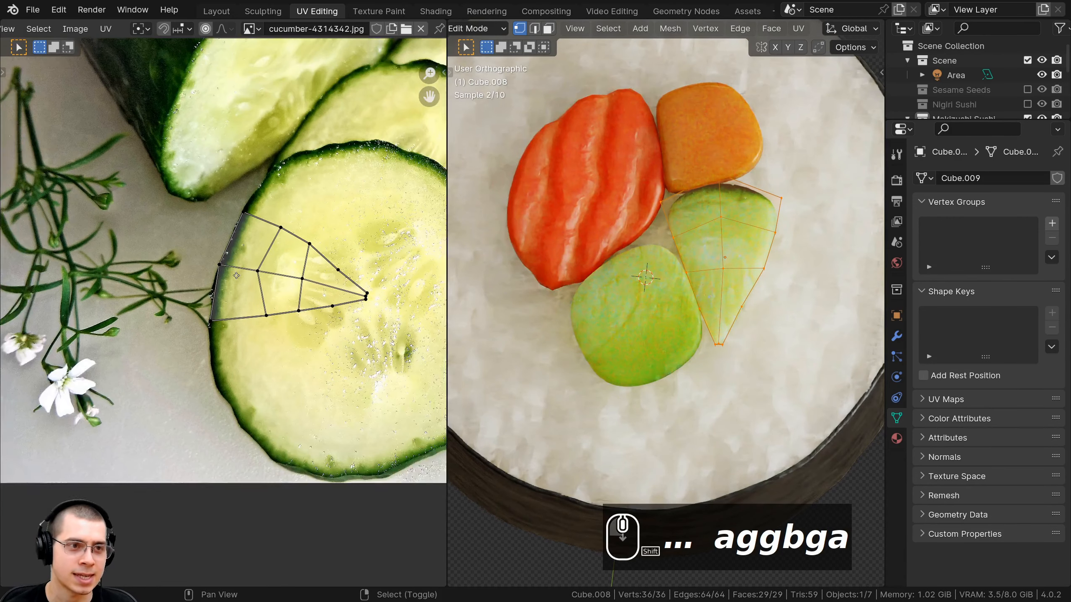
{"action": "middle_click_drag", "start_coordinate": [196, 126], "coordinate": [206, 190], "text": "shift"}
{"action": "middle_click_drag", "start_coordinate": [247, 314], "coordinate": [245, 221]}
{"action": "scroll", "coordinate": [244, 221], "scroll_direction": "up", "scroll_amount": 3}
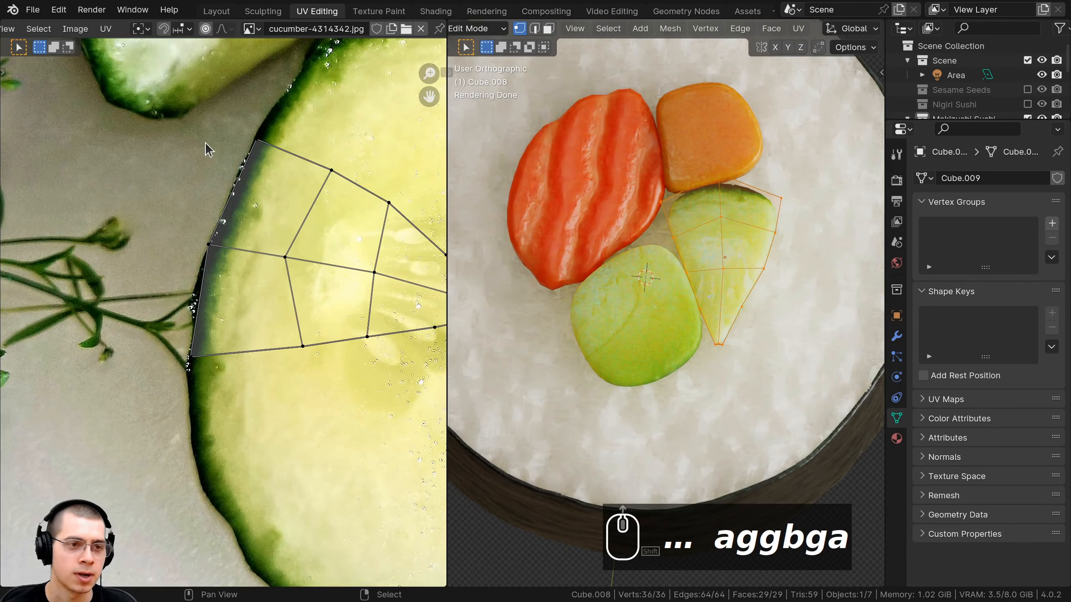
{"action": "scroll", "coordinate": [204, 143], "scroll_direction": "down", "scroll_amount": 3}
{"action": "middle_click_drag", "start_coordinate": [204, 144], "coordinate": [265, 453], "text": "shift"}
{"action": "middle_click_drag", "start_coordinate": [276, 338], "coordinate": [240, 213]}
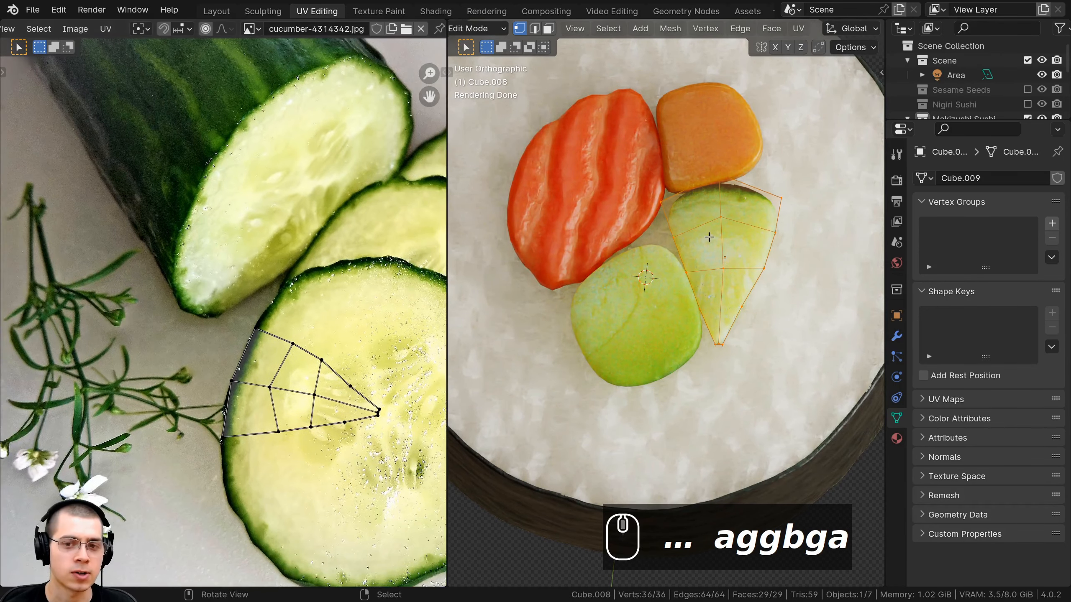
{"action": "middle_click_drag", "start_coordinate": [725, 239], "coordinate": [669, 215]}
{"action": "scroll", "coordinate": [671, 256], "scroll_direction": "up", "scroll_amount": 3}
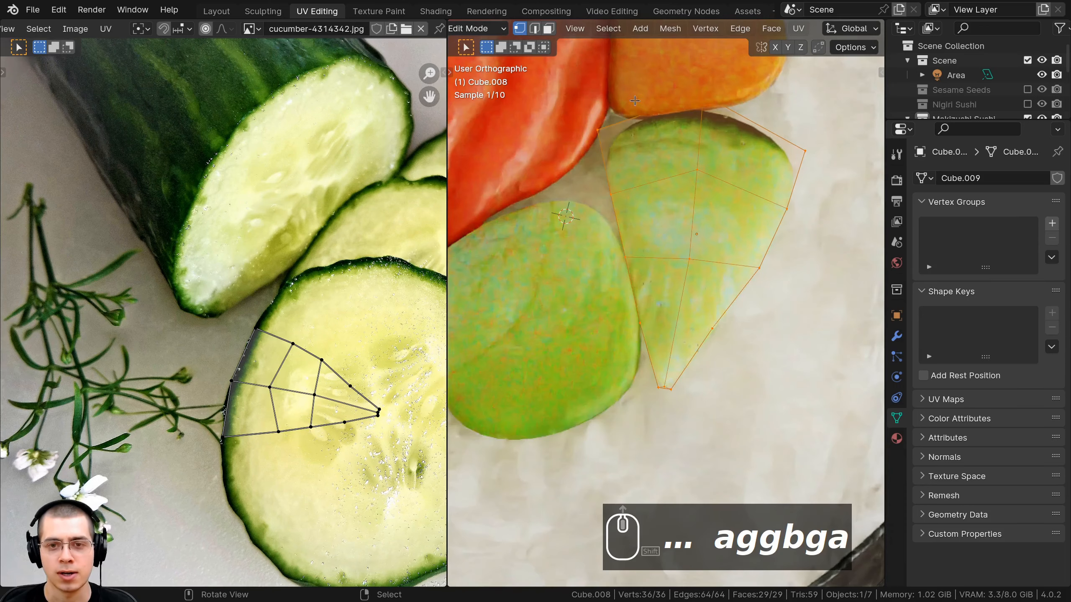
{"action": "middle_click_drag", "start_coordinate": [323, 375], "coordinate": [262, 239]}
{"action": "scroll", "coordinate": [261, 239], "scroll_direction": "up", "scroll_amount": 2}
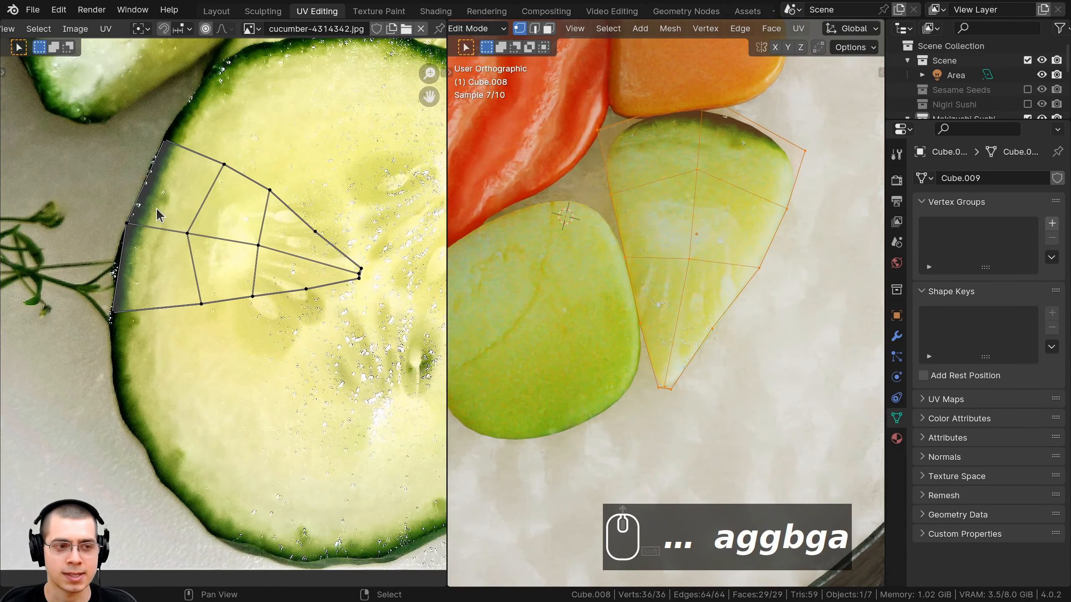
{"action": "middle_click_drag", "start_coordinate": [158, 215], "coordinate": [148, 223]}
{"action": "scroll", "coordinate": [247, 240], "scroll_direction": "down", "scroll_amount": 2}
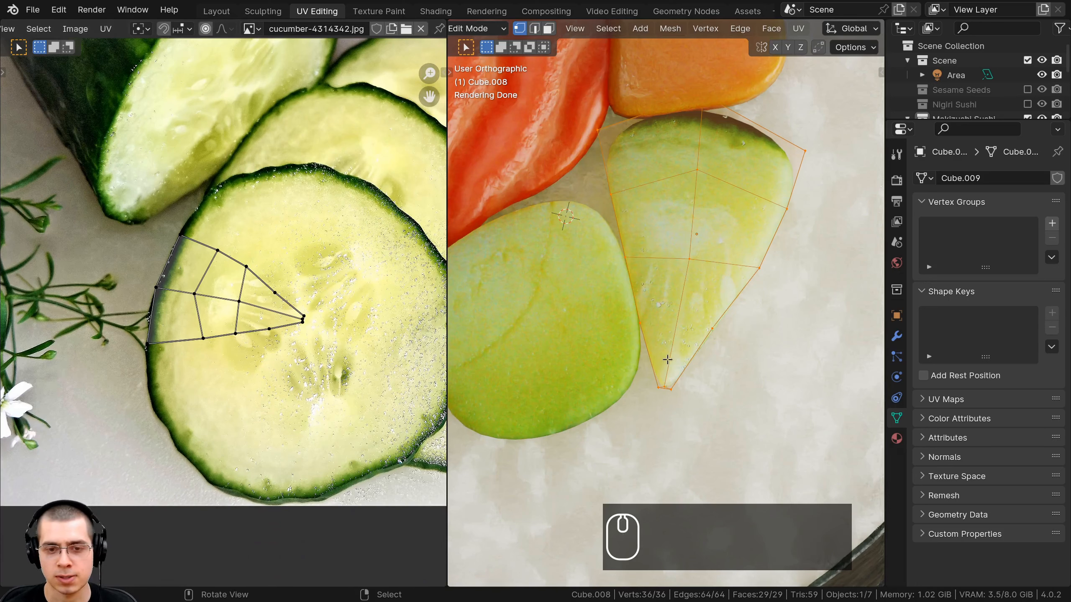
{"action": "key", "text": "a"}
{"action": "key", "text": "a"}
{"action": "key", "text": "b"}
{"action": "left_click_drag", "start_coordinate": [157, 203], "coordinate": [203, 262]}
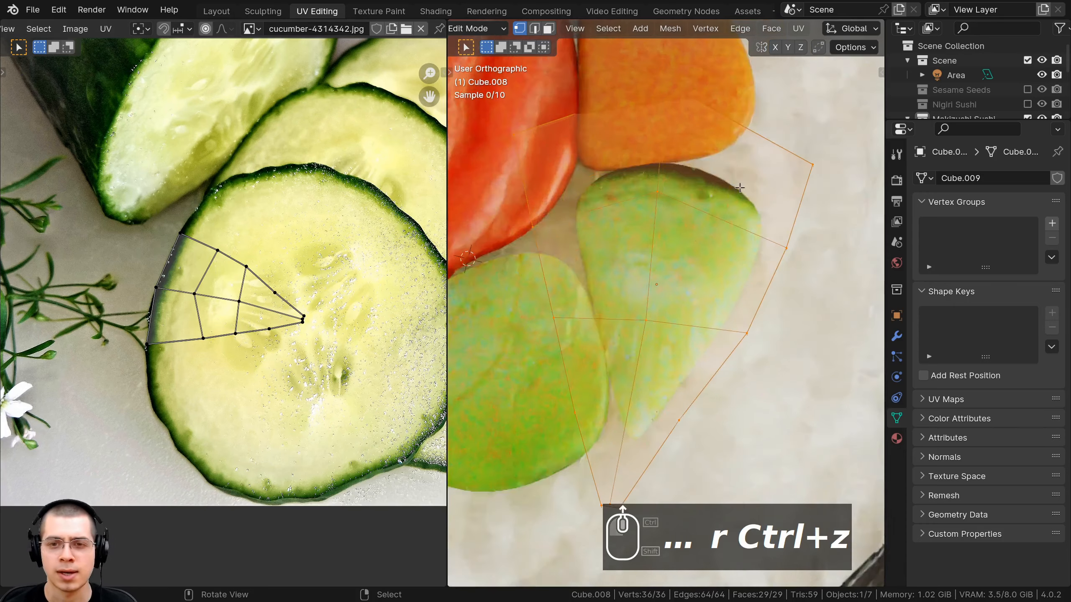
- Add a loop cut across the wedge's wide end, slid about 0.69 toward the rind edge, and reselect the whole mesh
{"action": "scroll", "coordinate": [695, 134], "scroll_direction": "up", "scroll_amount": 2}
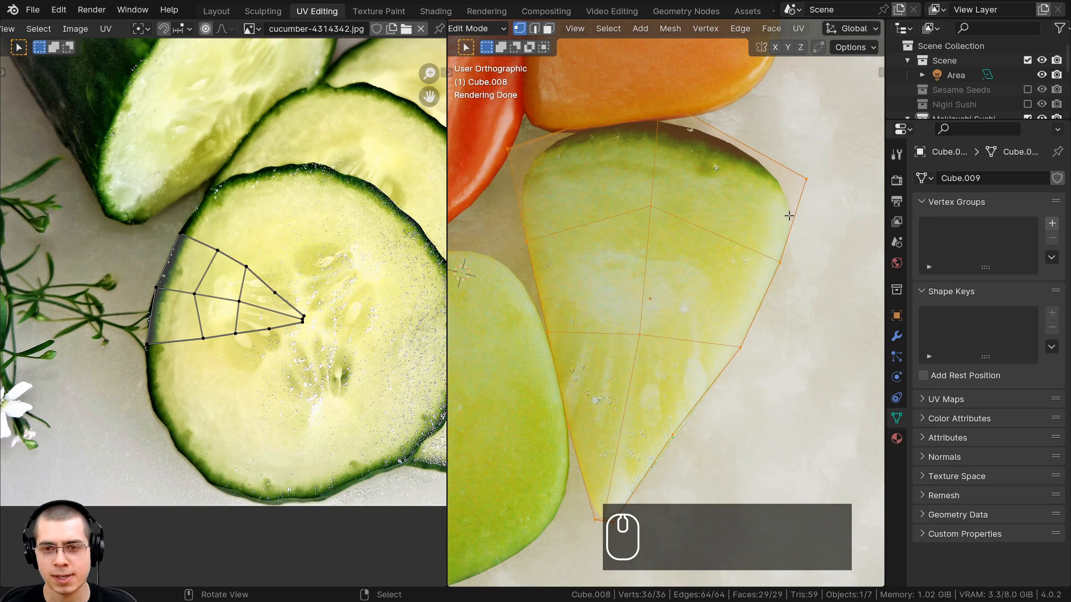
{"action": "key", "text": "ctrl+r"}
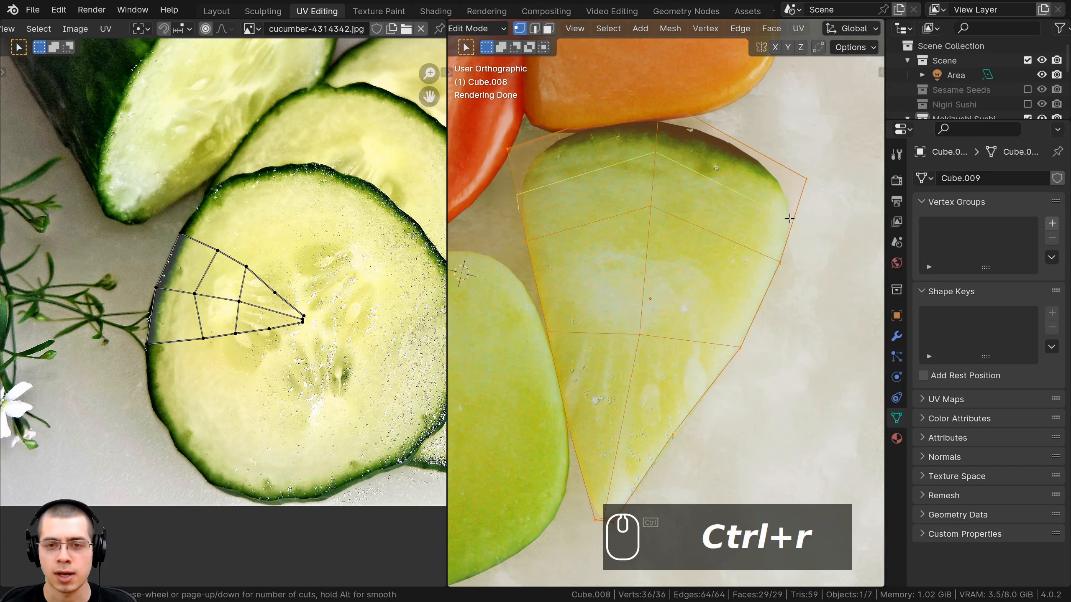
{"action": "left_click", "coordinate": [790, 219]}
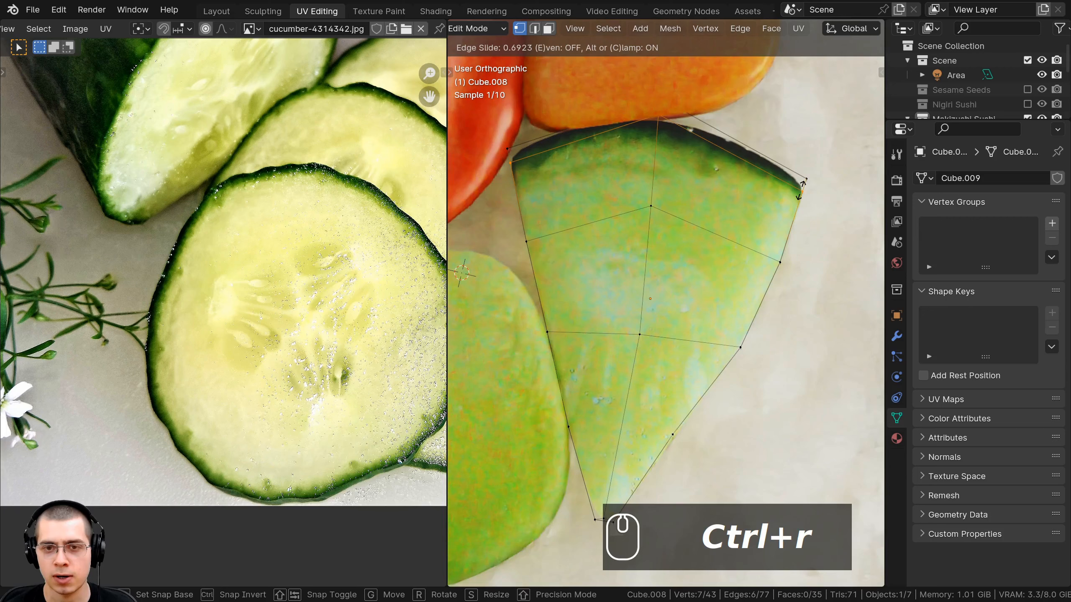
{"action": "left_click", "coordinate": [801, 186]}
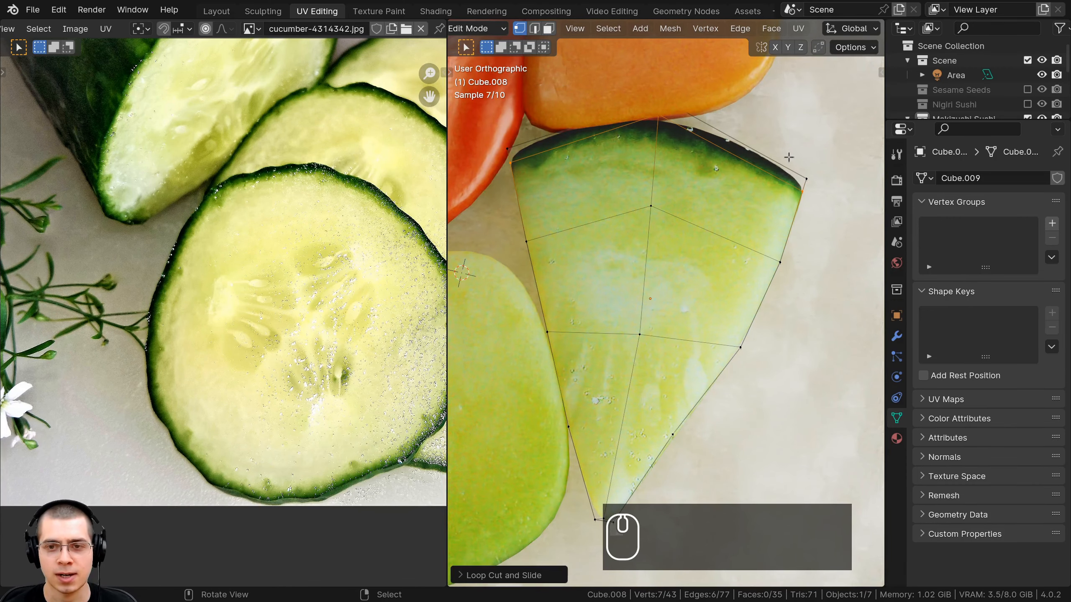
{"action": "key", "text": "a"}
{"action": "key", "text": "a"}
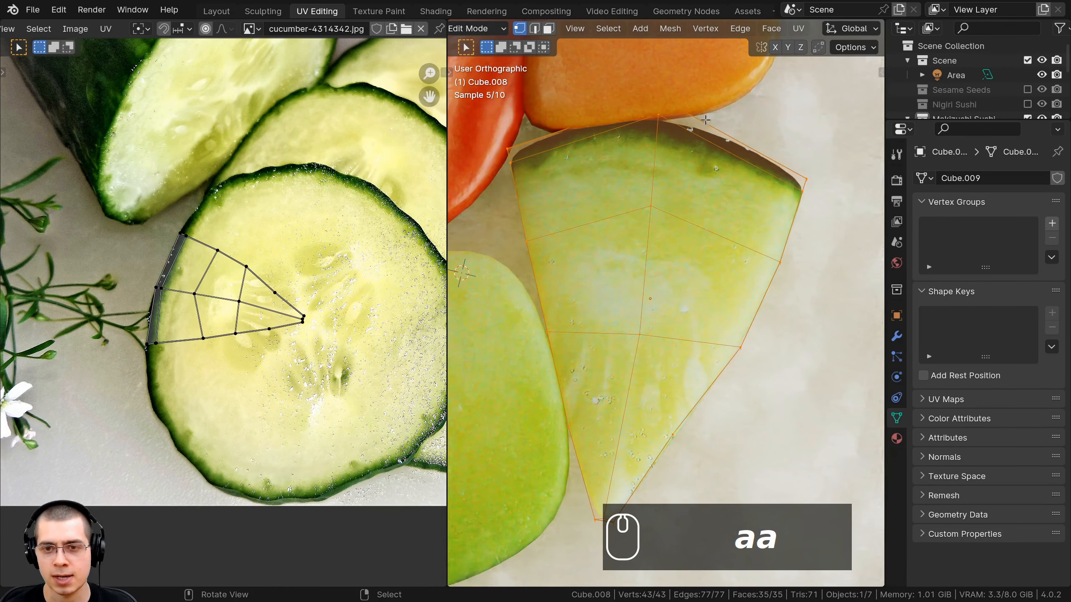
- Return to Object Mode and inspect the cucumber wedge's sharpened corners and texture from an angle
{"action": "scroll", "coordinate": [271, 179], "scroll_direction": "down", "scroll_amount": 3}
{"action": "key", "text": "Tab"}
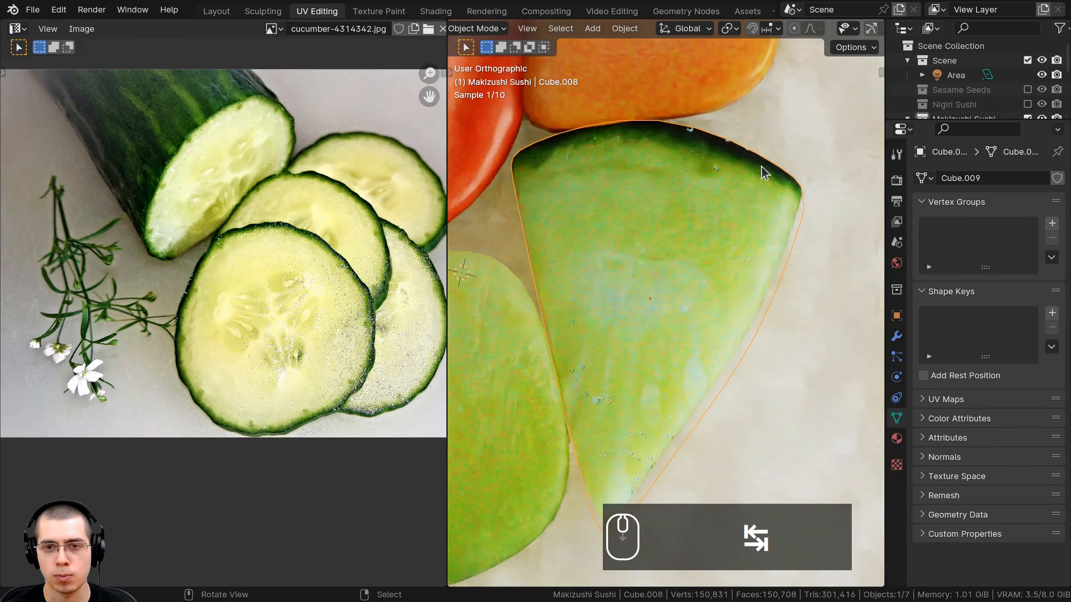
{"action": "scroll", "coordinate": [329, 302], "scroll_direction": "down", "scroll_amount": 2}
{"action": "scroll", "coordinate": [329, 302], "scroll_direction": "up", "scroll_amount": 5}
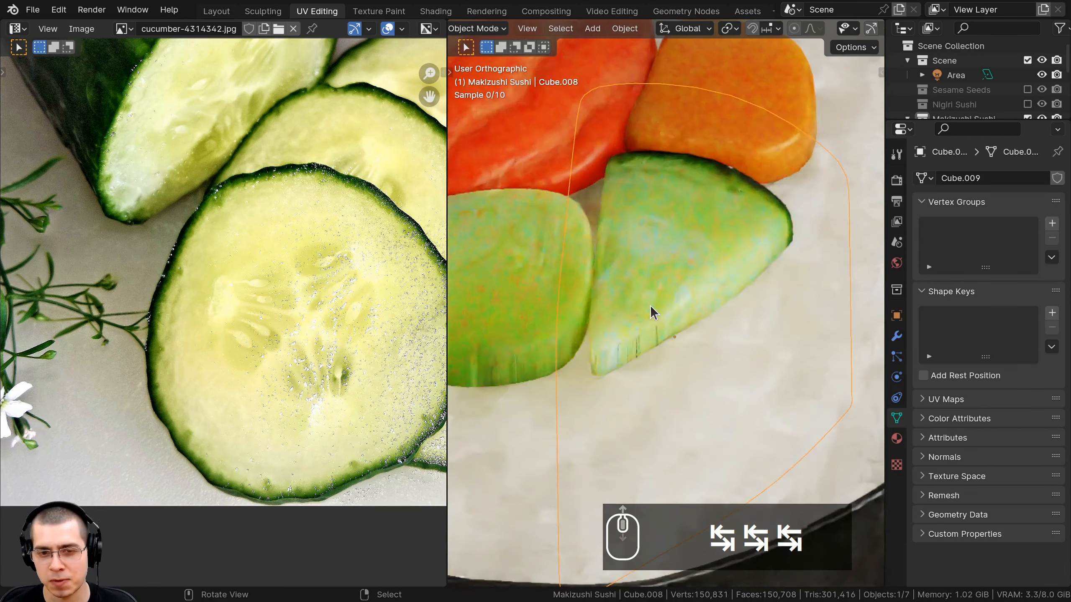
{"action": "scroll", "coordinate": [636, 296], "scroll_direction": "up", "scroll_amount": 3}
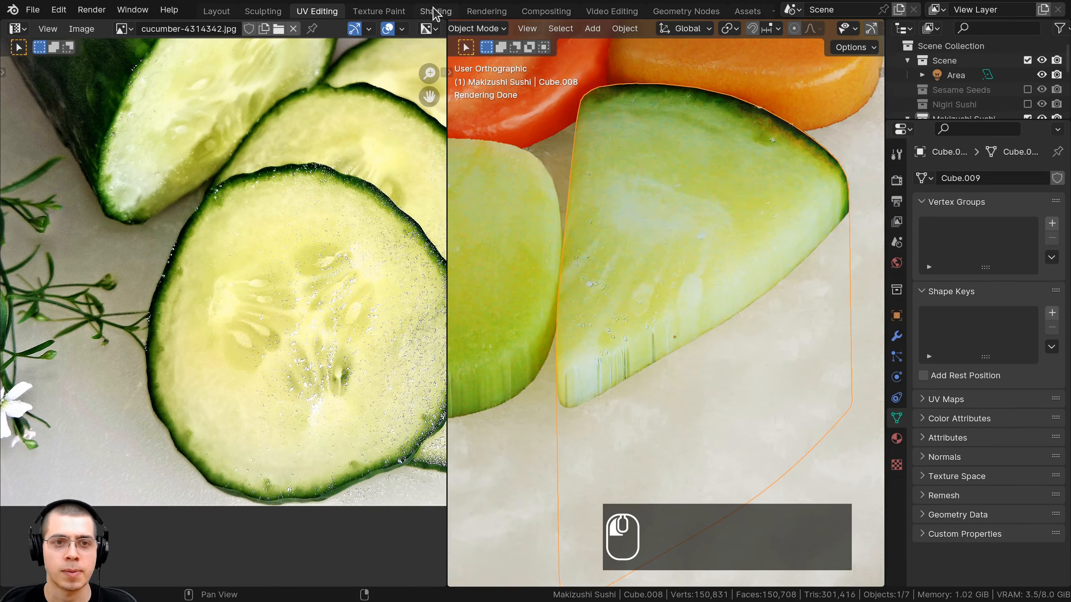
- In the Shading workspace, set the roughness of the Cucumber material's Noise Texture node to 0.7
{"action": "left_click", "coordinate": [434, 11]}
{"action": "mouse_move", "coordinate": [211, 296]}
{"action": "middle_mouse_down"}
{"action": "mouse_move", "coordinate": [196, 245]}
{"action": "mouse_move", "coordinate": [256, 246]}
{"action": "middle_mouse_up"}
{"action": "scroll", "coordinate": [194, 253], "scroll_direction": "up", "scroll_amount": 2}
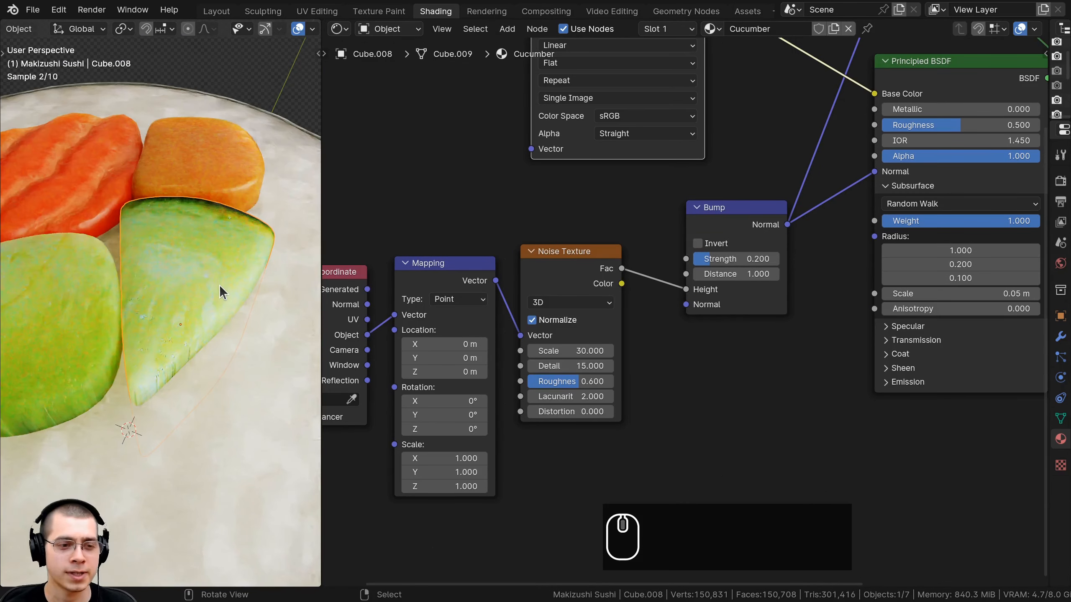
{"action": "middle_click_drag", "start_coordinate": [641, 332], "coordinate": [609, 287]}
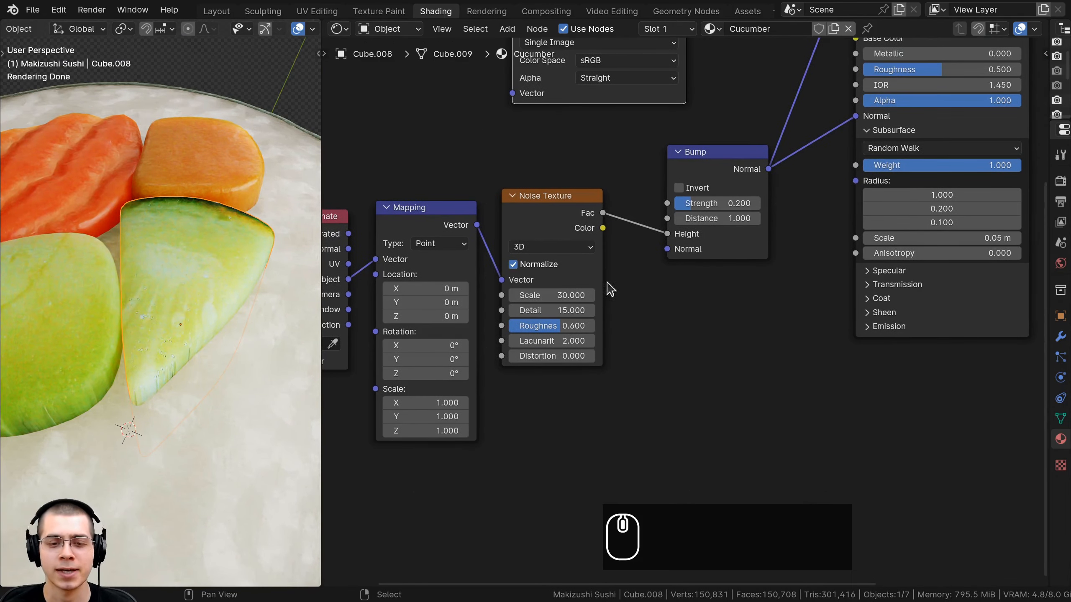
{"action": "scroll", "coordinate": [610, 287], "scroll_direction": "up", "scroll_amount": 1}
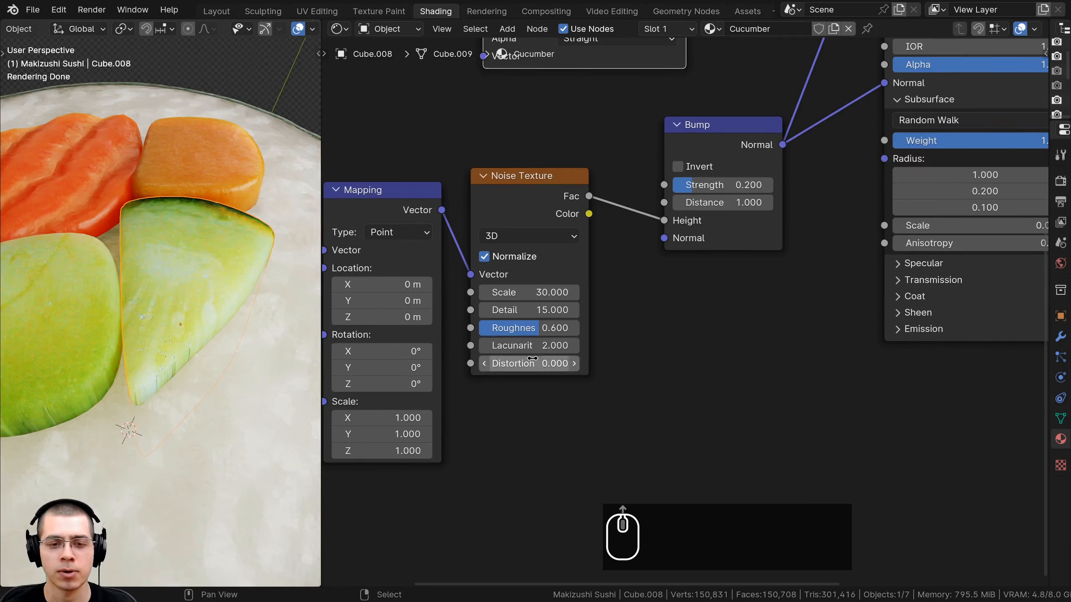
{"action": "double_click", "coordinate": [537, 326]}
{"action": "key", "text": "BackSpace"}
{"action": "type", "text": "7"}
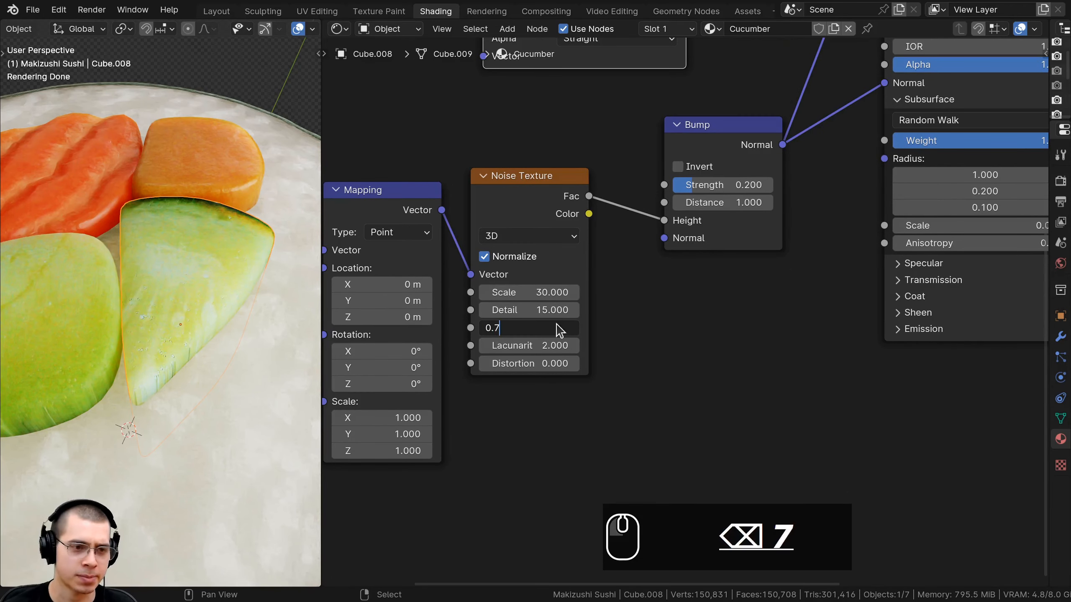
{"action": "key", "text": "Return"}
- Set the Principled BSDF's subsurface weight to 0.5 in the Cucumber material and check the wedge from several angles
{"action": "scroll", "coordinate": [724, 237], "scroll_direction": "down", "scroll_amount": 2}
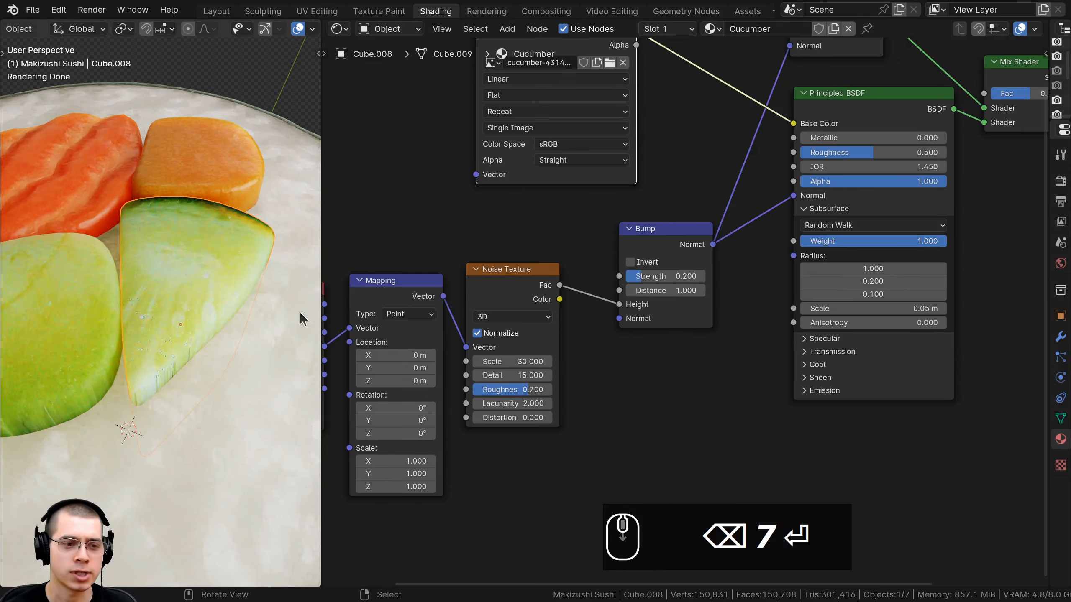
{"action": "scroll", "coordinate": [204, 235], "scroll_direction": "down", "scroll_amount": 1}
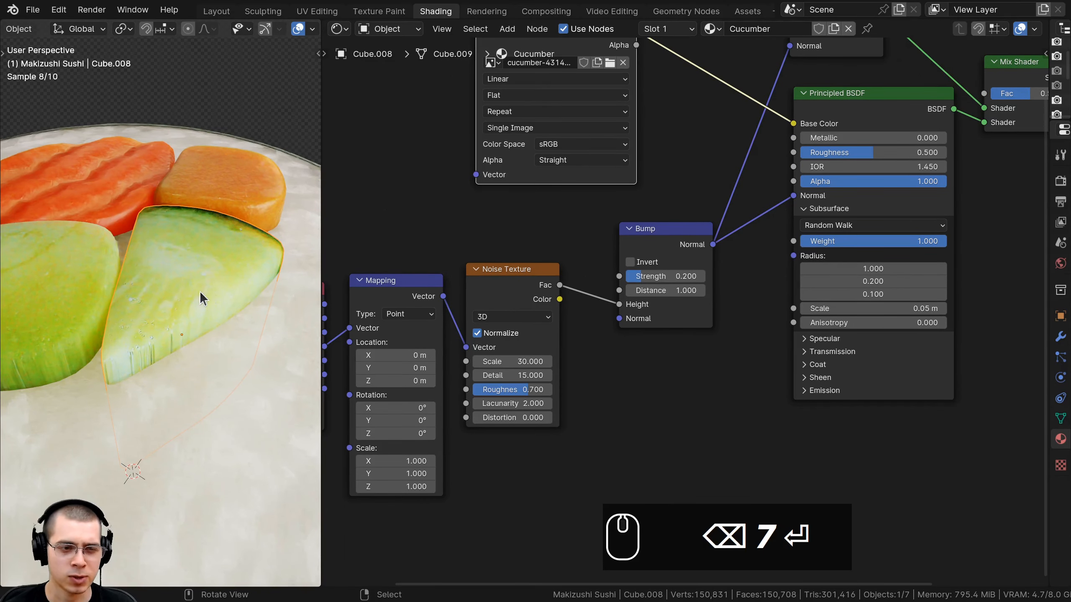
{"action": "scroll", "coordinate": [738, 257], "scroll_direction": "up", "scroll_amount": 3}
{"action": "left_click", "coordinate": [795, 255]}
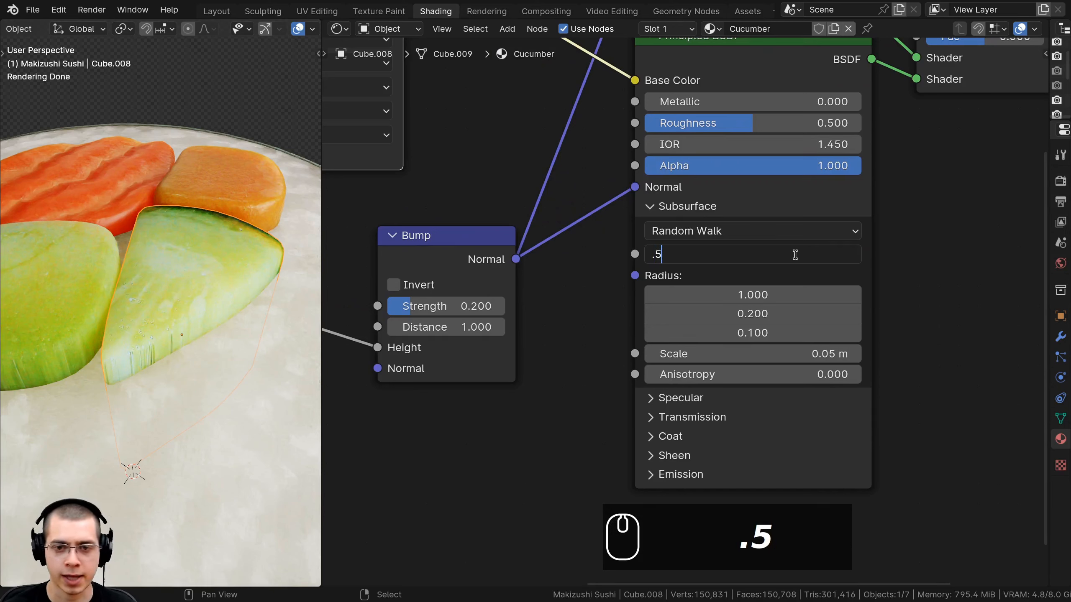
{"action": "type", "text": ".5"}
{"action": "key", "text": "Return"}
{"action": "middle_click_drag", "start_coordinate": [184, 255], "coordinate": [110, 245]}
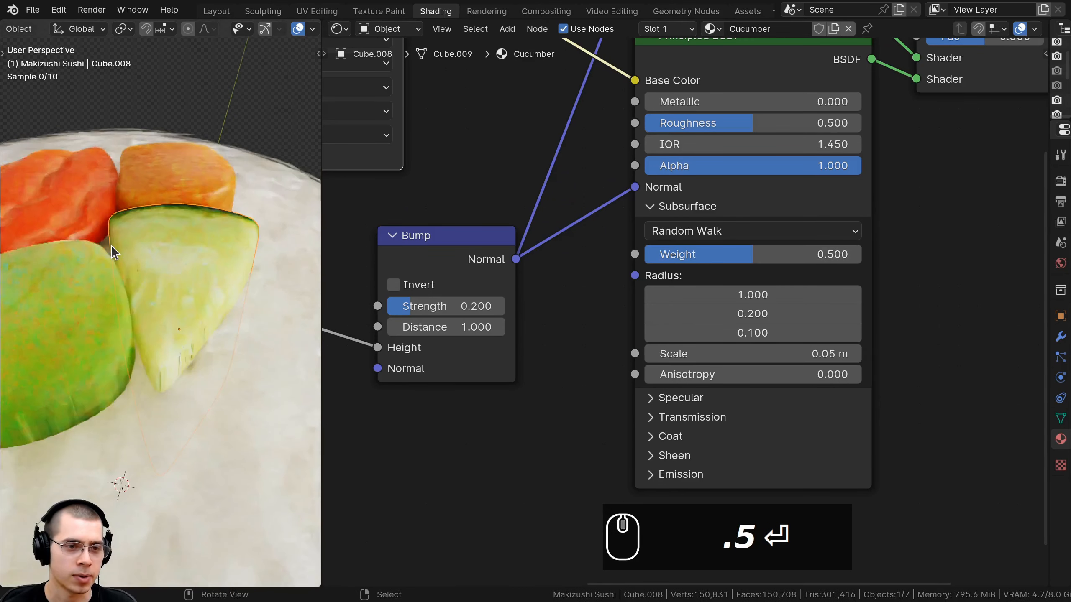
{"action": "scroll", "coordinate": [181, 342], "scroll_direction": "down", "scroll_amount": 2}
{"action": "middle_click_drag", "start_coordinate": [181, 342], "coordinate": [170, 281]}
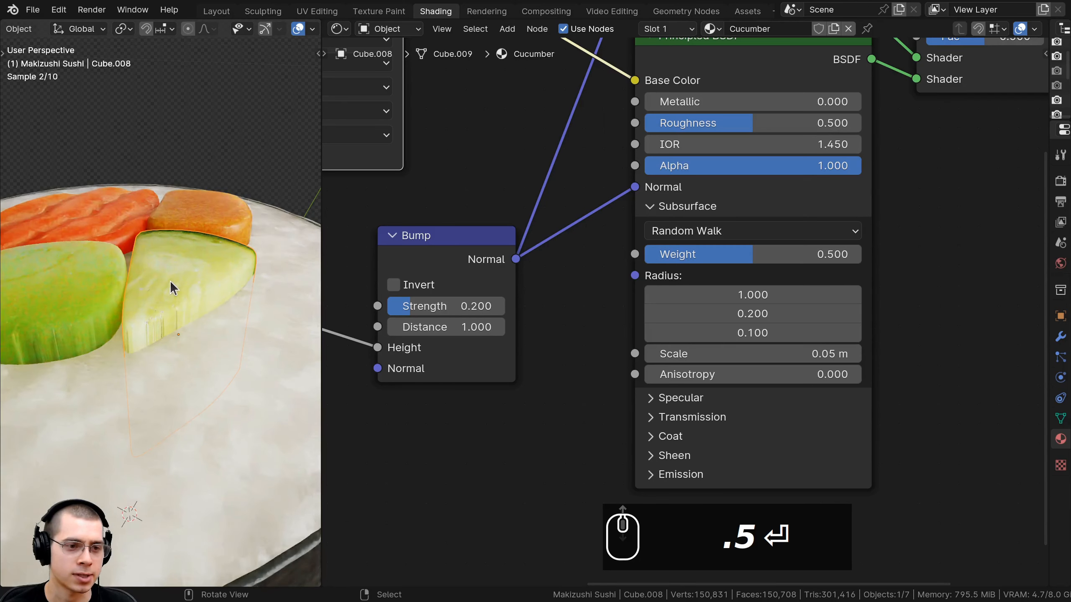
- Set the roughness of the Cucumber material's Principled BSDF to 0.4
{"action": "scroll", "coordinate": [170, 280], "scroll_direction": "up", "scroll_amount": 3}
{"action": "middle_click_drag", "start_coordinate": [742, 124], "coordinate": [736, 154]}
{"action": "double_click", "coordinate": [735, 154]}
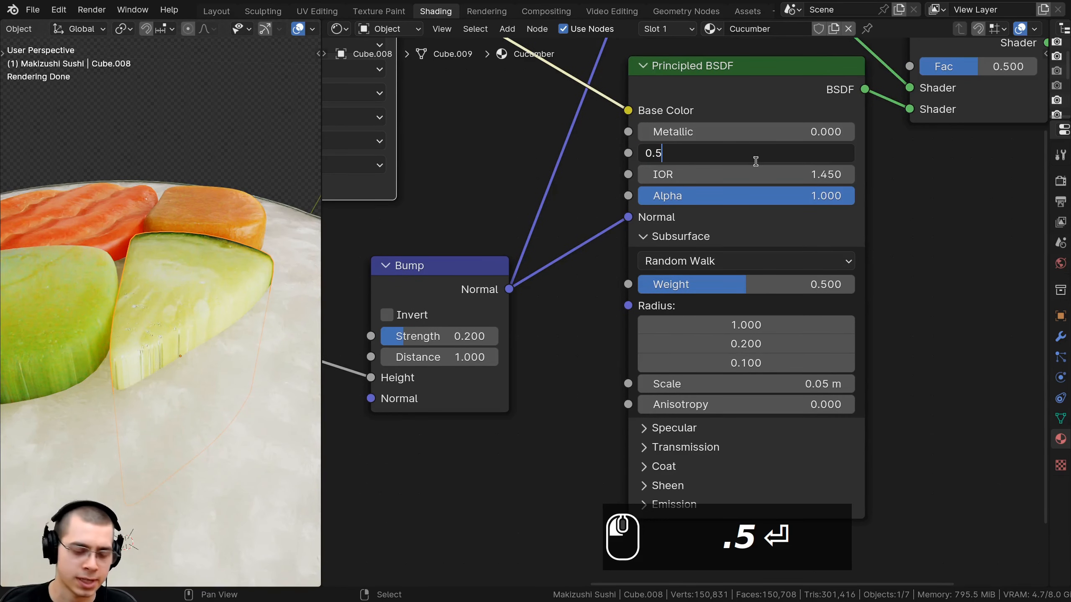
{"action": "type", "text": "4"}
{"action": "key", "text": "Return"}
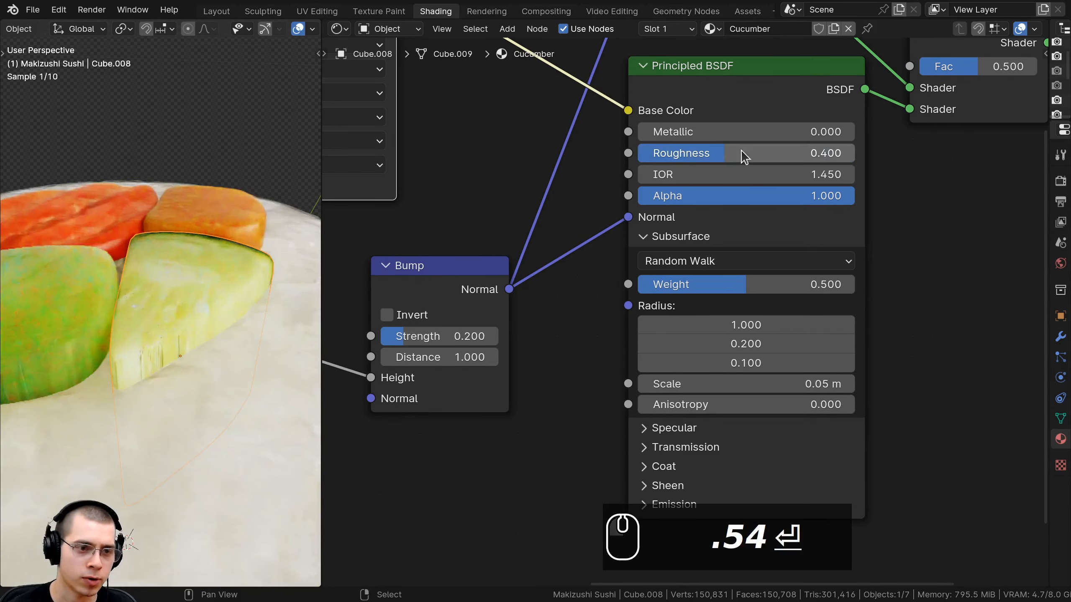
- Set the Mix Shader factor between the Translucent and Principled shaders to 0.4 in the Cucumber material
{"action": "middle_click_drag", "start_coordinate": [256, 363], "coordinate": [564, 287]}
{"action": "scroll", "coordinate": [564, 287], "scroll_direction": "down", "scroll_amount": 2}
{"action": "middle_click_drag", "start_coordinate": [674, 290], "coordinate": [712, 244]}
{"action": "scroll", "coordinate": [711, 244], "scroll_direction": "up", "scroll_amount": 2}
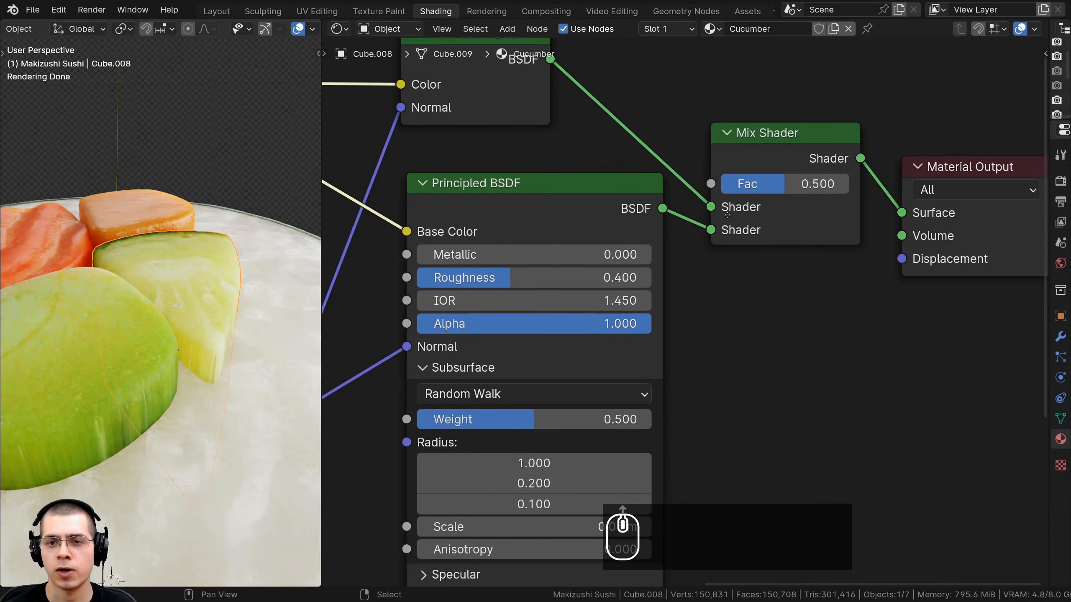
{"action": "scroll", "coordinate": [617, 195], "scroll_direction": "down", "scroll_amount": 1}
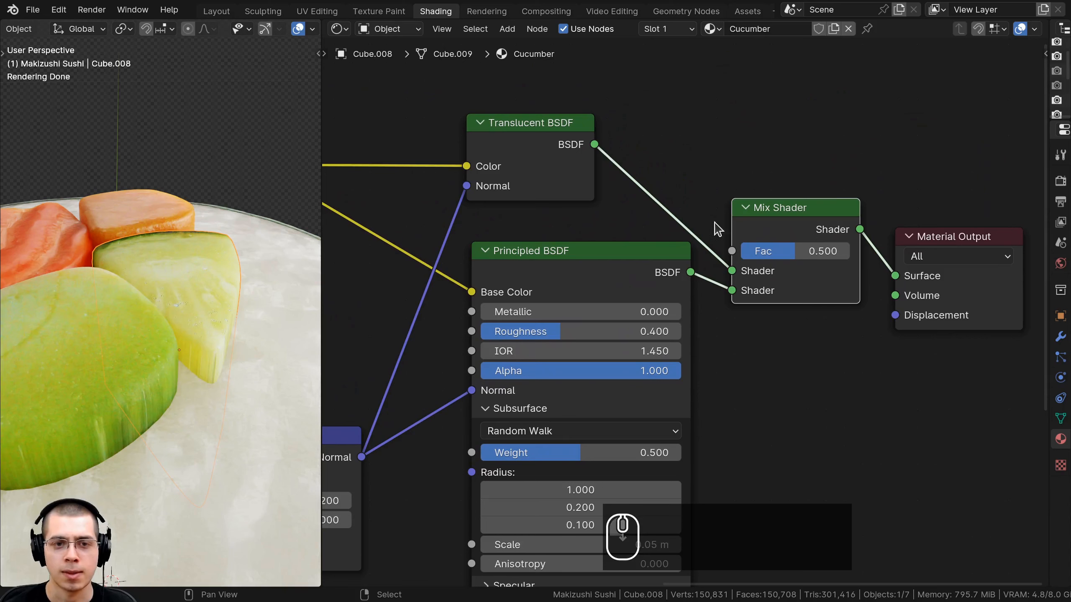
{"action": "mouse_move", "coordinate": [795, 251]}
{"action": "left_mouse_down"}
{"action": "mouse_move", "coordinate": [849, 251]}
{"action": "mouse_move", "coordinate": [738, 250]}
{"action": "mouse_move", "coordinate": [849, 251]}
{"action": "mouse_move", "coordinate": [806, 256]}
{"action": "left_mouse_up"}
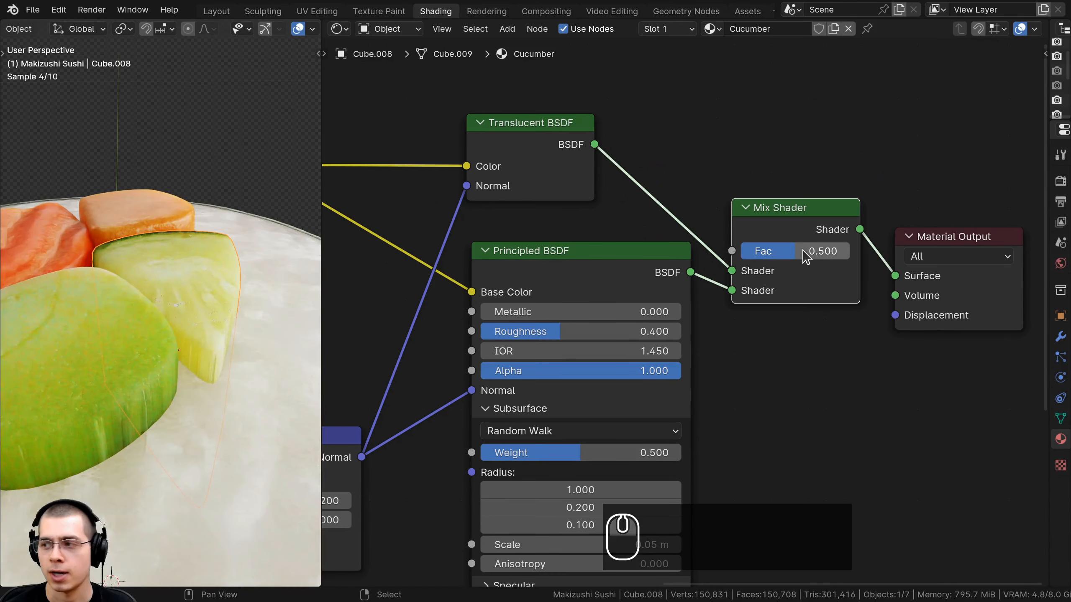
{"action": "key", "text": "BackSpace"}
{"action": "type", "text": "4"}
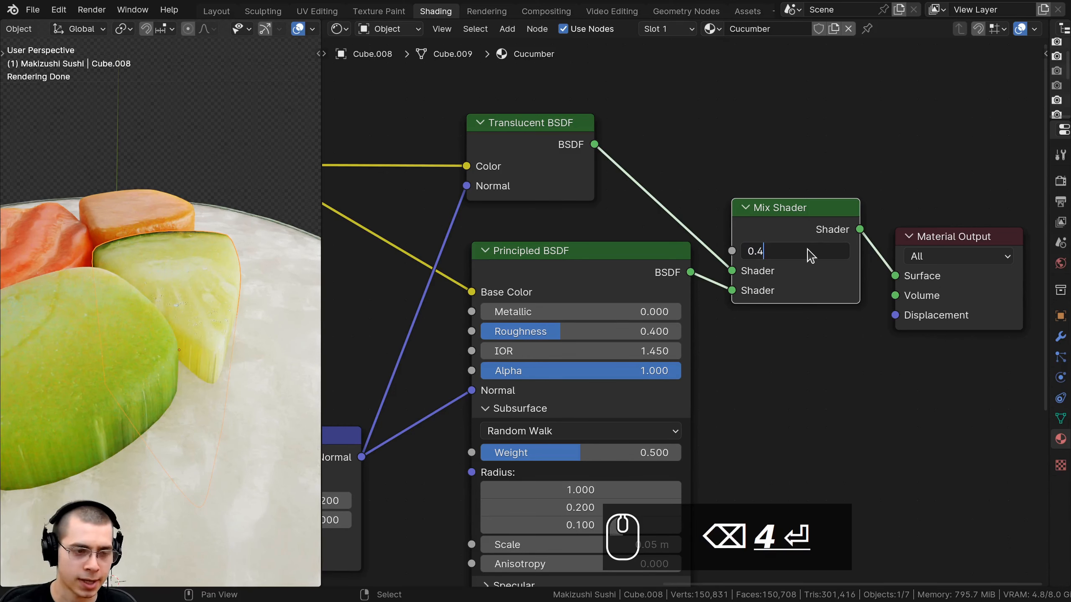
{"action": "key", "text": "Return"}
- Inspect the cucumber wedge beside the other fillings from above and from the side
{"action": "key", "text": "a"}
{"action": "middle_click_drag", "start_coordinate": [169, 261], "coordinate": [141, 379]}
{"action": "scroll", "coordinate": [162, 303], "scroll_direction": "up", "scroll_amount": 5}
{"action": "middle_click_drag", "start_coordinate": [162, 298], "coordinate": [199, 232]}
{"action": "scroll", "coordinate": [151, 271], "scroll_direction": "down", "scroll_amount": 3}
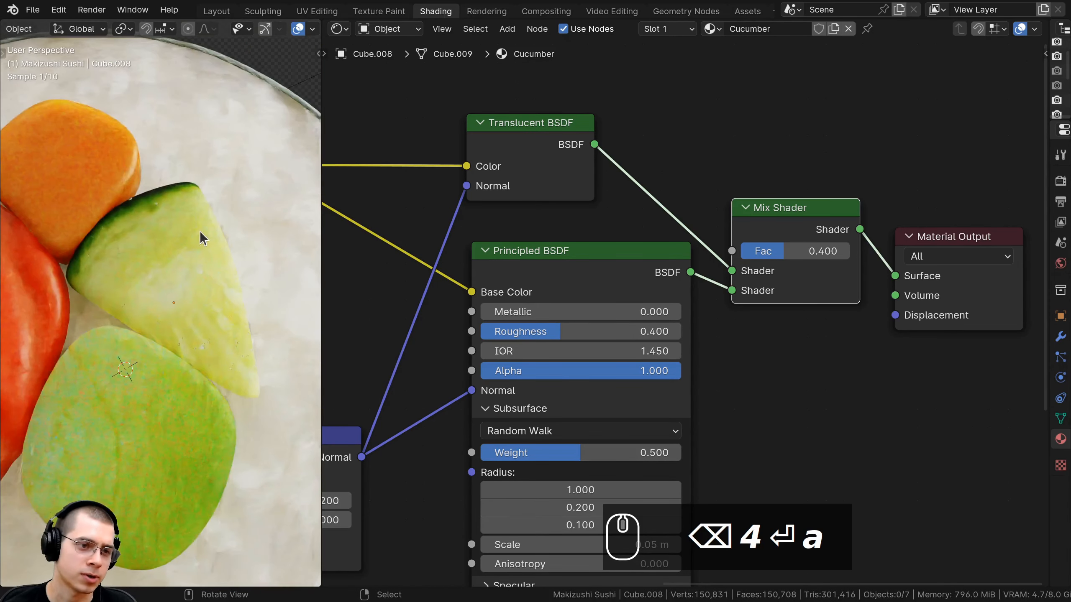
{"action": "mouse_move", "coordinate": [174, 306]}
{"action": "middle_mouse_down"}
{"action": "mouse_move", "coordinate": [227, 281]}
{"action": "mouse_move", "coordinate": [168, 280]}
{"action": "mouse_move", "coordinate": [129, 364]}
{"action": "mouse_move", "coordinate": [171, 316]}
{"action": "middle_mouse_up"}
{"action": "scroll", "coordinate": [170, 288], "scroll_direction": "down", "scroll_amount": 1}
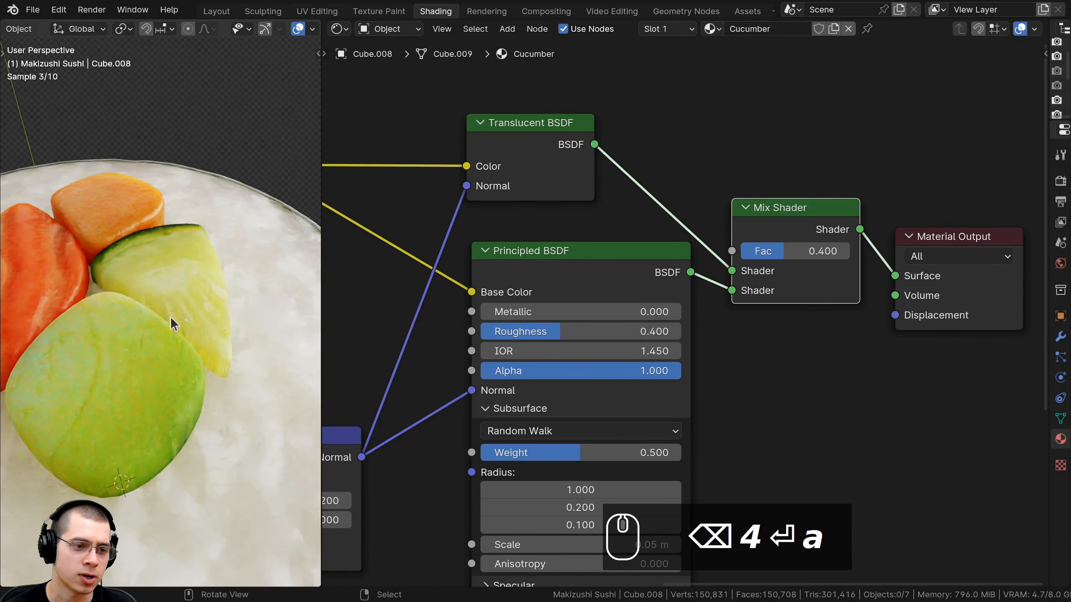
{"action": "left_click", "coordinate": [148, 355]}
{"action": "left_click", "coordinate": [182, 261]}
{"action": "middle_click_drag", "start_coordinate": [232, 294], "coordinate": [247, 285]}
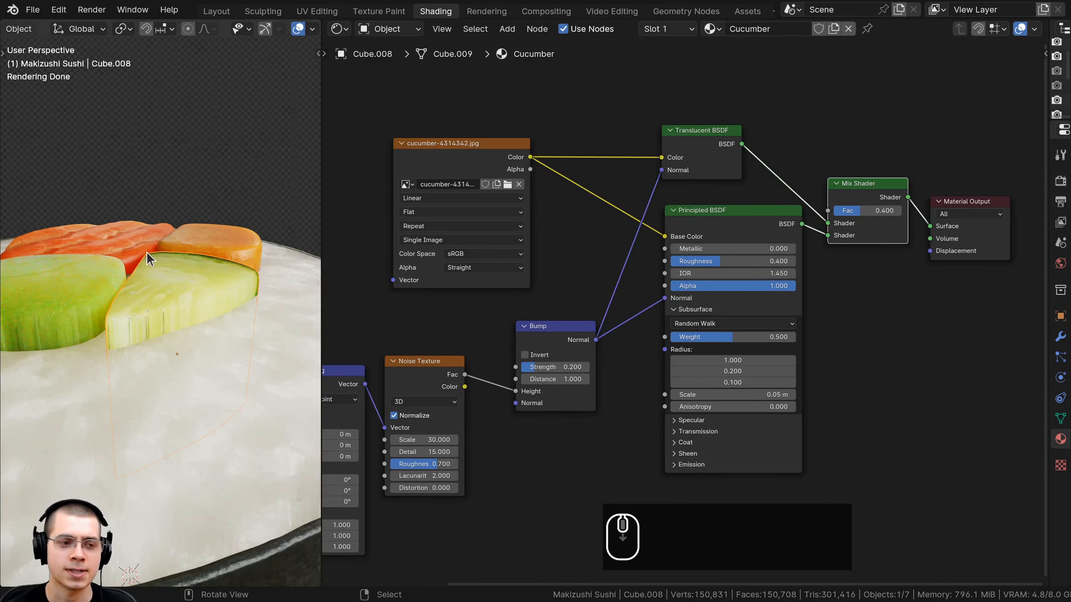
{"action": "middle_click_drag", "start_coordinate": [147, 252], "coordinate": [233, 51]}
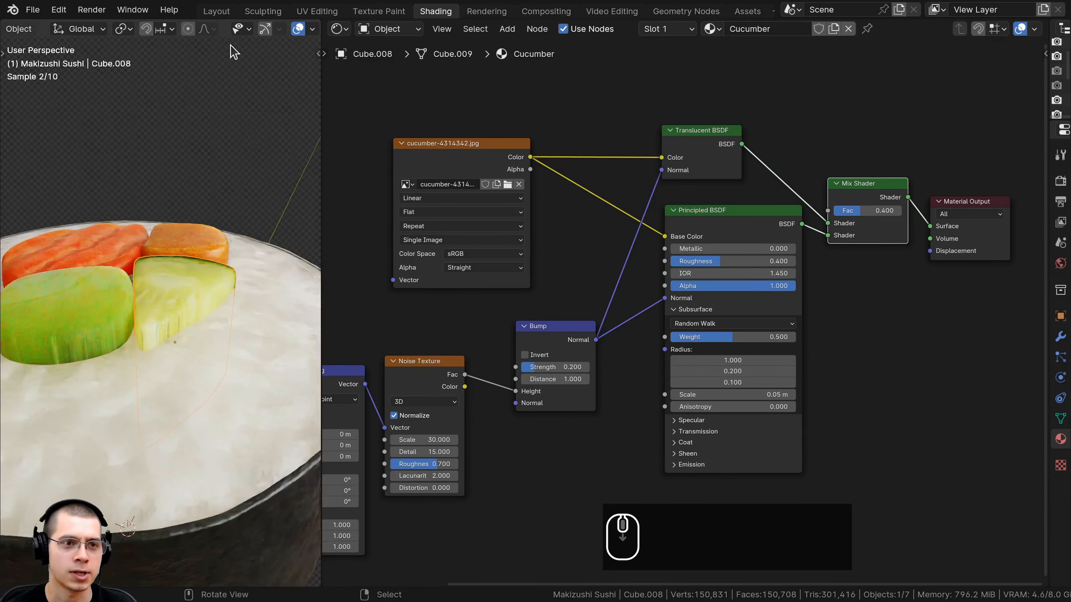
- In the Layout workspace, select all four filling pieces and lower them slightly into the rice along the Z axis
{"action": "left_click", "coordinate": [216, 11]}
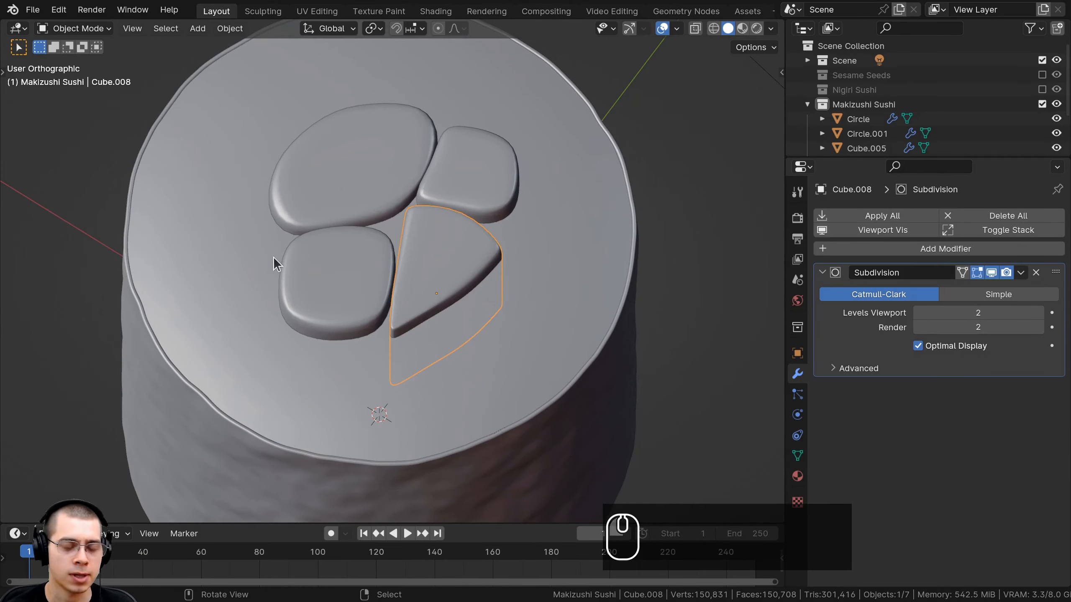
{"action": "middle_click_drag", "start_coordinate": [272, 257], "coordinate": [409, 199]}
{"action": "left_click", "coordinate": [378, 263], "text": "shift"}
{"action": "left_click", "coordinate": [405, 242], "text": "shift"}
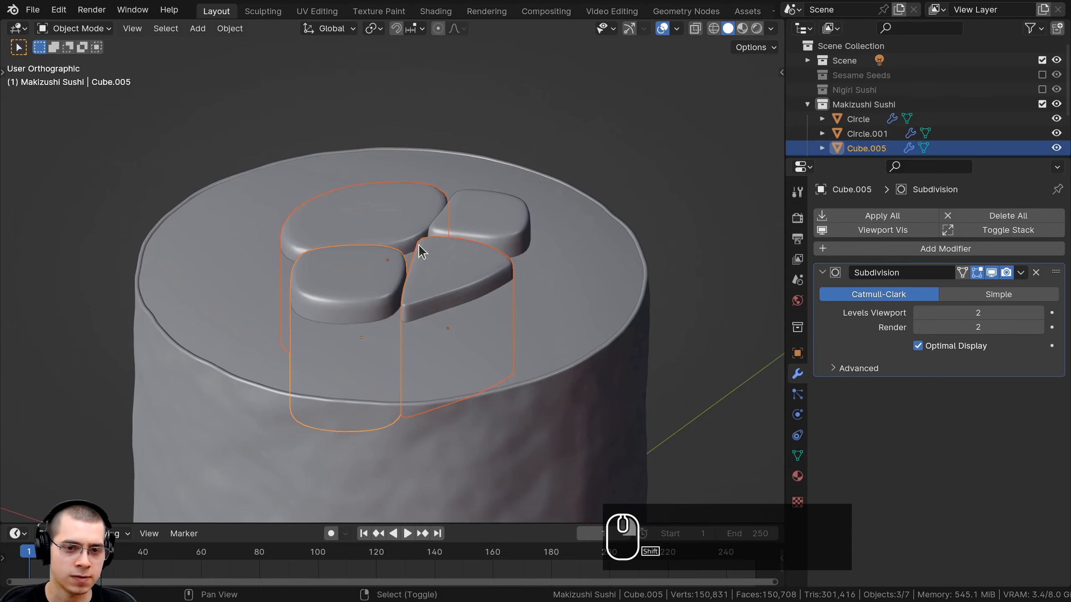
{"action": "left_click", "coordinate": [482, 223], "text": "shift"}
{"action": "middle_click_drag", "start_coordinate": [438, 238], "coordinate": [470, 219]}
{"action": "scroll", "coordinate": [470, 218], "scroll_direction": "up", "scroll_amount": 2}
{"action": "key", "text": "g"}
{"action": "key", "text": "z"}
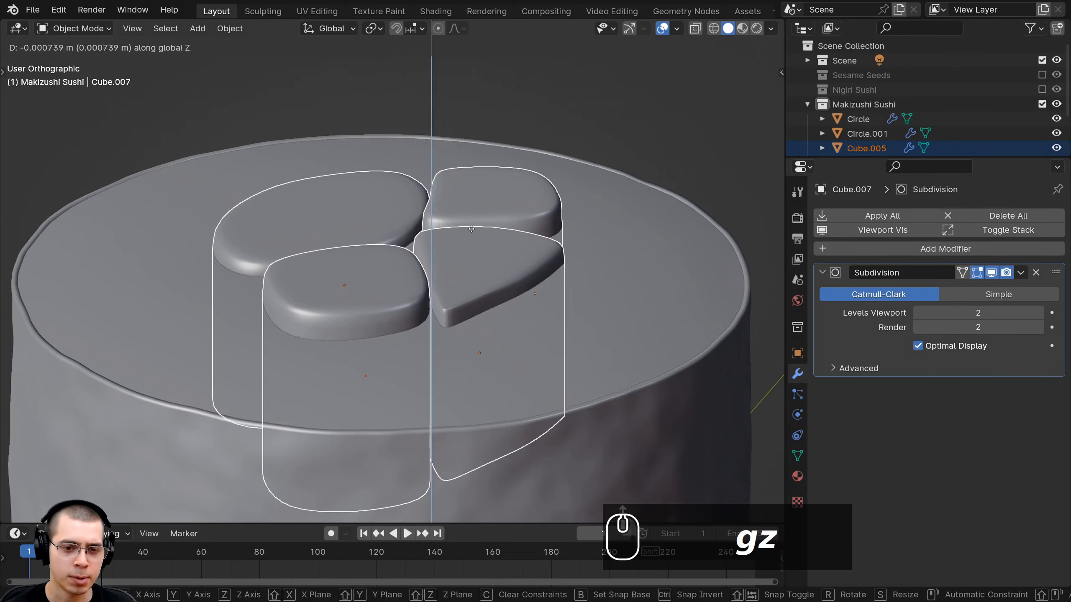
{"action": "left_click", "coordinate": [477, 236]}
{"action": "left_click", "coordinate": [484, 210]}
{"action": "key", "text": "g"}
{"action": "key", "text": "z"}
{"action": "right_click", "coordinate": [484, 209]}
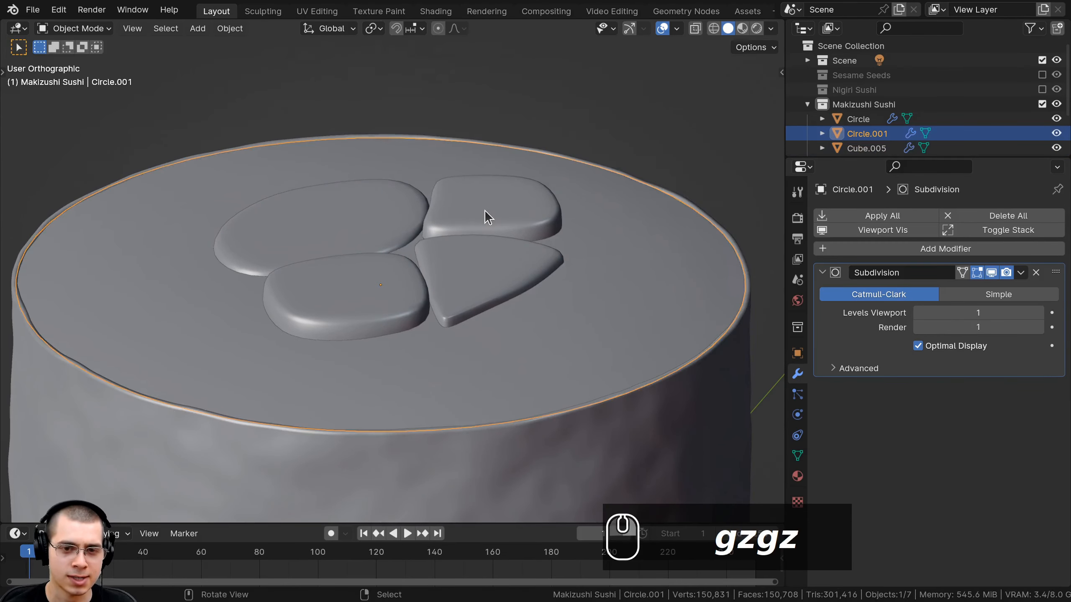
- Lower the orange filling piece and the cucumber wedge individually along Z so they sit closer to the rice surface
{"action": "left_click", "coordinate": [485, 210]}
{"action": "key", "text": "g"}
{"action": "key", "text": "z"}
{"action": "left_click", "coordinate": [484, 266]}
{"action": "key", "text": "g"}
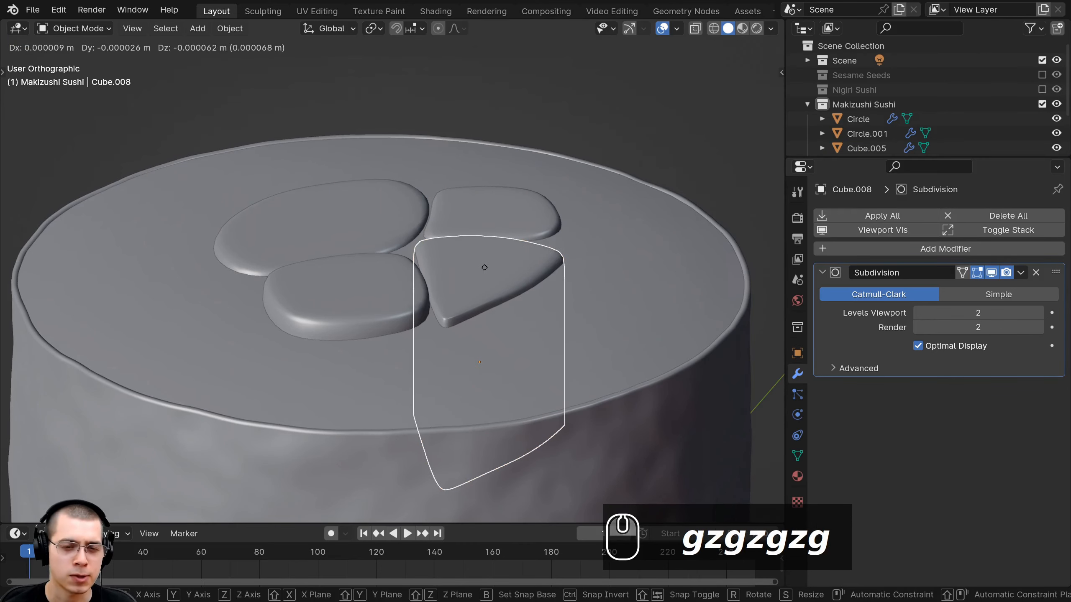
{"action": "key", "text": "z"}
{"action": "left_click", "coordinate": [450, 282]}
- Lower the avocado piece by about 0.0004 m along Z, and adjust the salmon piece's height along the same axis
{"action": "left_click", "coordinate": [426, 293]}
{"action": "key", "text": "g"}
{"action": "key", "text": "z"}
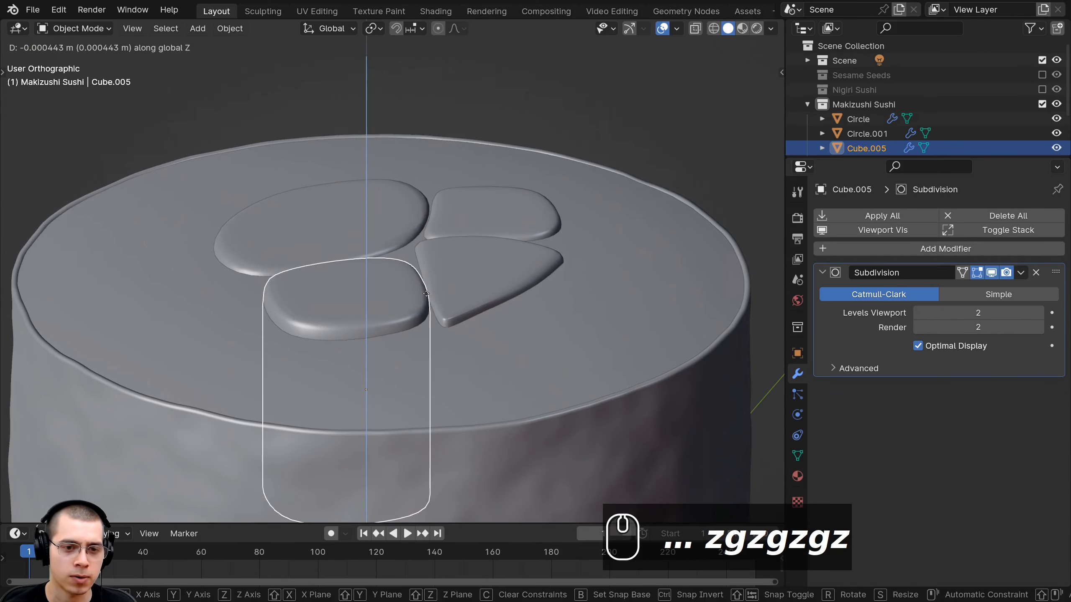
{"action": "left_click", "coordinate": [427, 294]}
{"action": "left_click", "coordinate": [361, 217]}
{"action": "key", "text": "g"}
{"action": "key", "text": "z"}
{"action": "left_click", "coordinate": [362, 218]}
- Deselect everything, check the lowered fillings in Rendered shading from several angles, and save the file
{"action": "key", "text": "a"}
{"action": "scroll", "coordinate": [400, 213], "scroll_direction": "down", "scroll_amount": 3}
{"action": "middle_click_drag", "start_coordinate": [420, 206], "coordinate": [422, 212]}
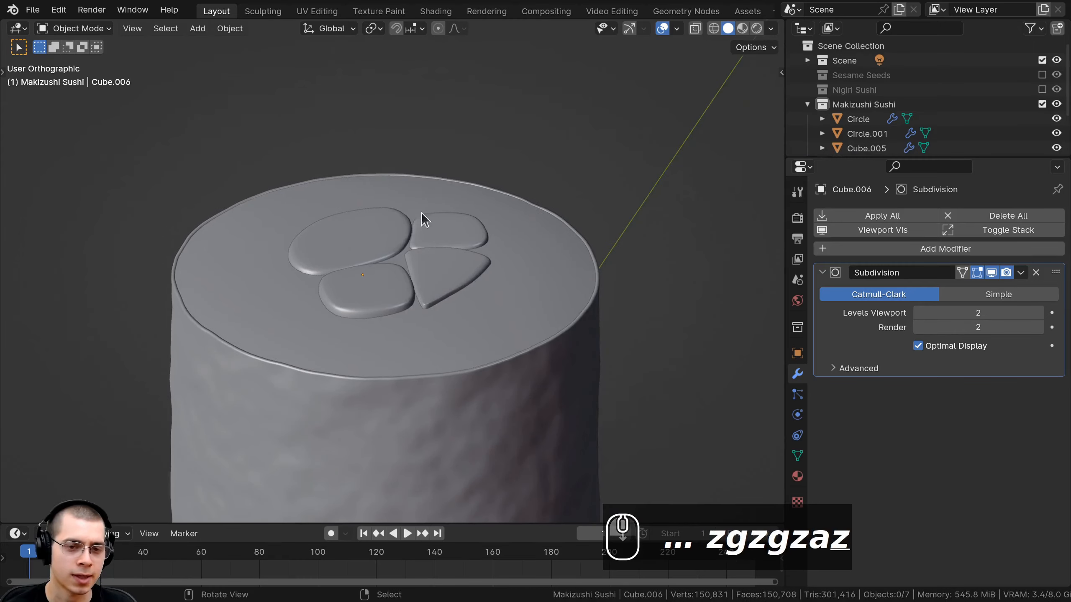
{"action": "key", "text": "z"}
{"action": "left_click", "coordinate": [460, 215]}
{"action": "scroll", "coordinate": [441, 160], "scroll_direction": "up", "scroll_amount": 3}
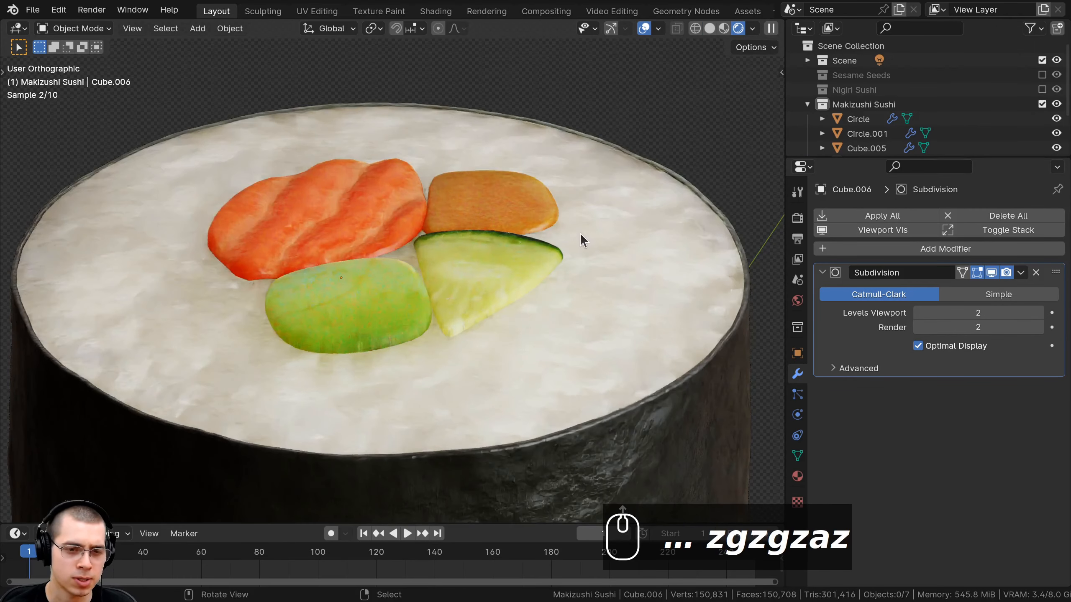
{"action": "middle_click_drag", "start_coordinate": [580, 233], "coordinate": [573, 314]}
{"action": "scroll", "coordinate": [574, 313], "scroll_direction": "down", "scroll_amount": 5}
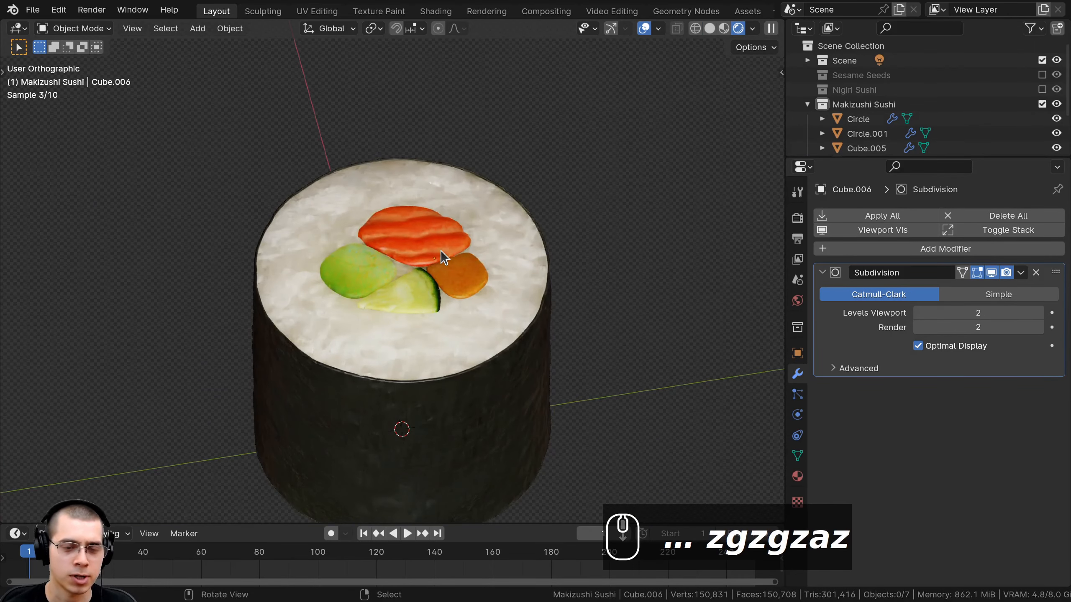
{"action": "key", "text": "ctrl+s"}
{"action": "middle_click_drag", "start_coordinate": [351, 254], "coordinate": [408, 276]}
{"action": "scroll", "coordinate": [423, 258], "scroll_direction": "up", "scroll_amount": 2}
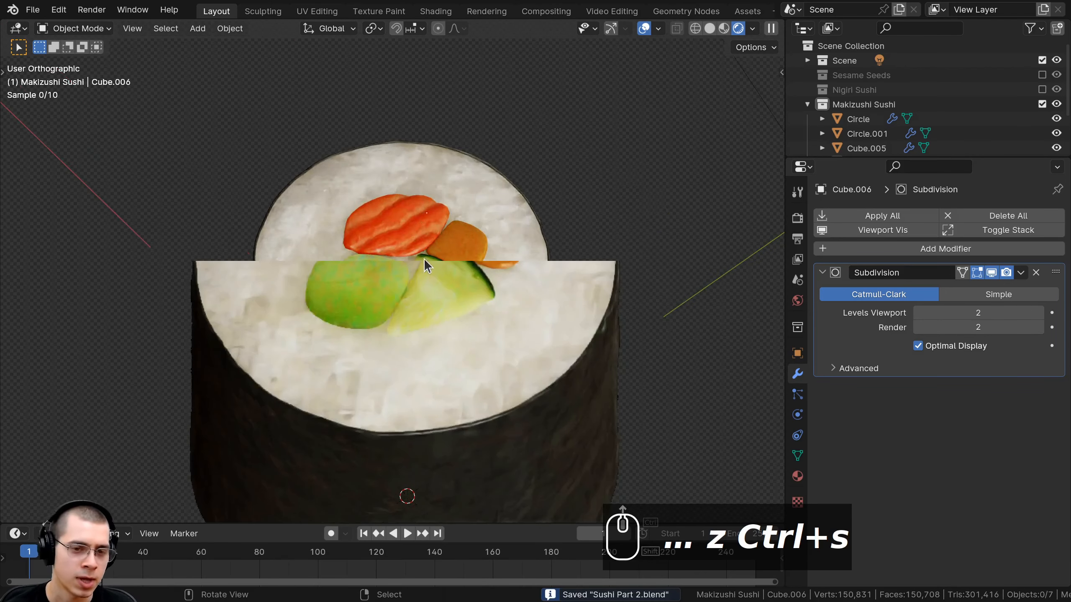
{"action": "scroll", "coordinate": [423, 259], "scroll_direction": "up", "scroll_amount": 1}
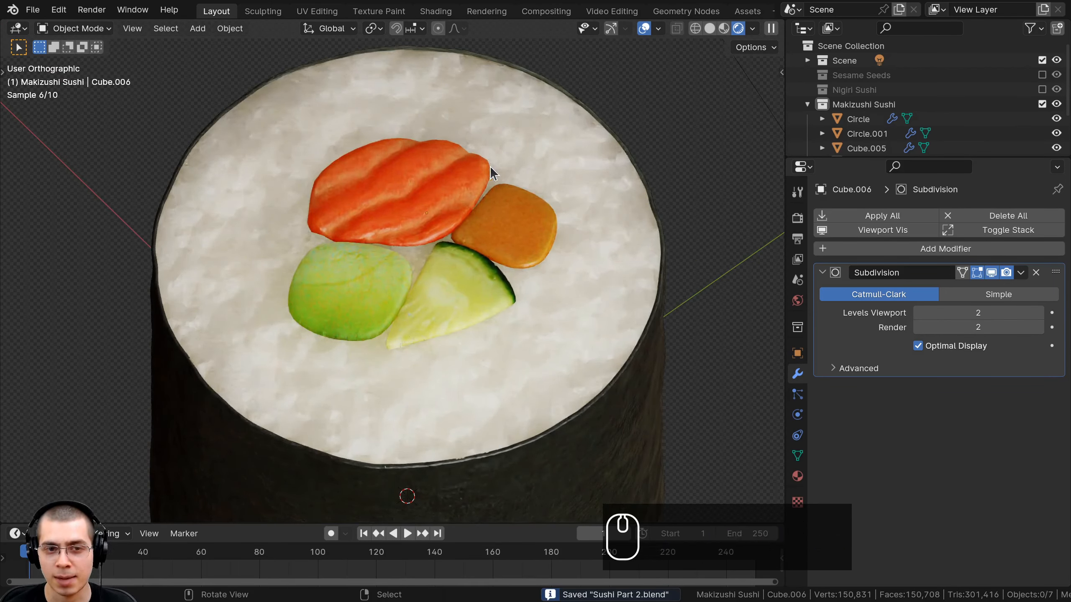
- Switch to Solid shading and open the rice top's mesh in Edit Mode
{"action": "key", "text": "z"}
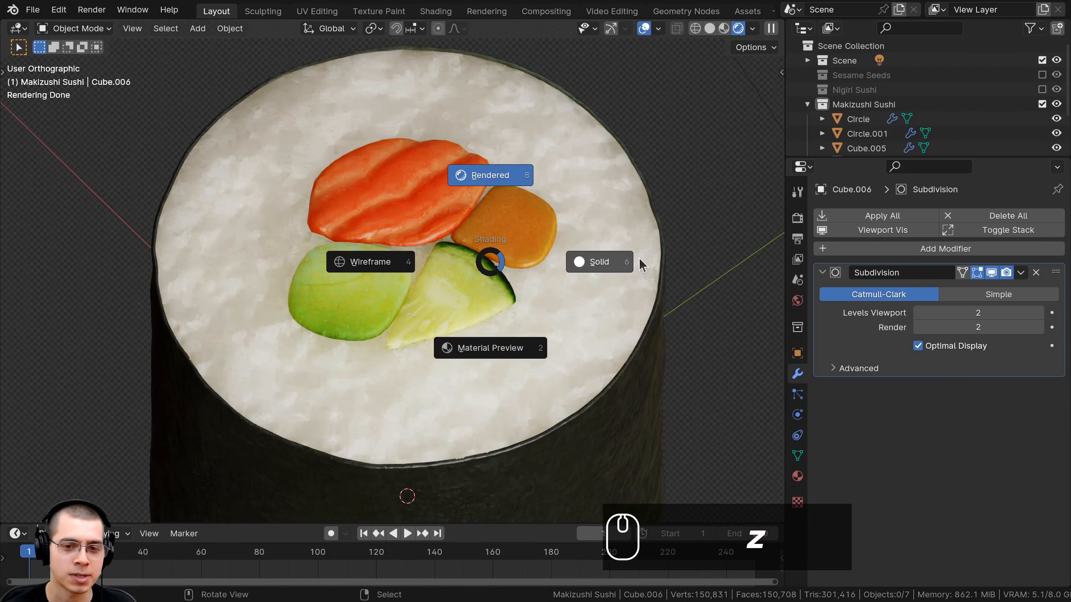
{"action": "scroll", "coordinate": [523, 238], "scroll_direction": "down", "scroll_amount": 3}
{"action": "left_click", "coordinate": [464, 192]}
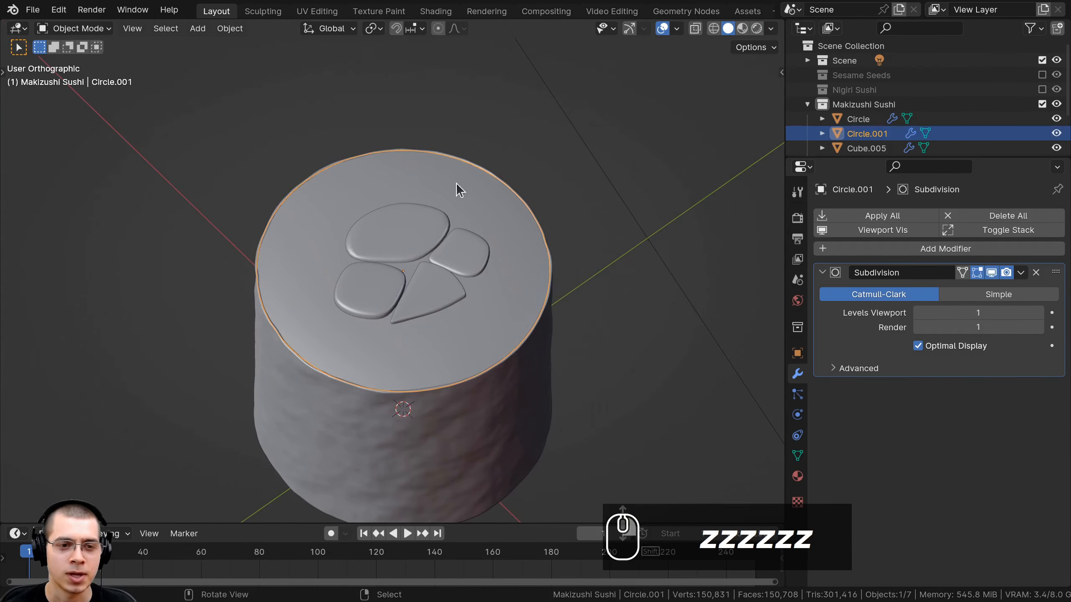
{"action": "middle_click_drag", "start_coordinate": [453, 186], "coordinate": [378, 244]}
{"action": "key", "text": "Tab"}
{"action": "scroll", "coordinate": [389, 239], "scroll_direction": "up", "scroll_amount": 3}
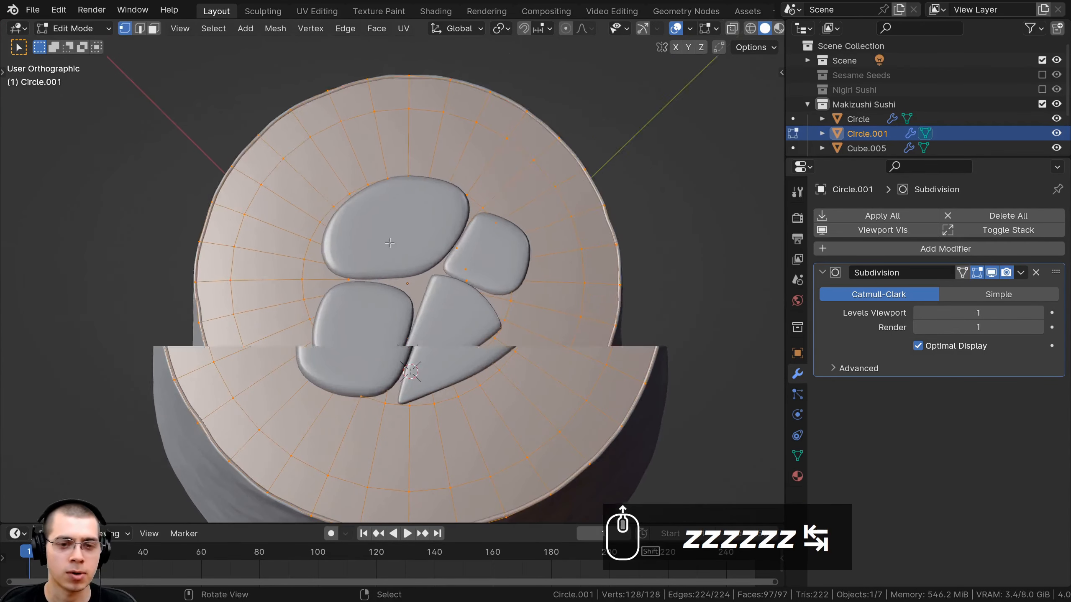
{"action": "key", "text": "Tab"}
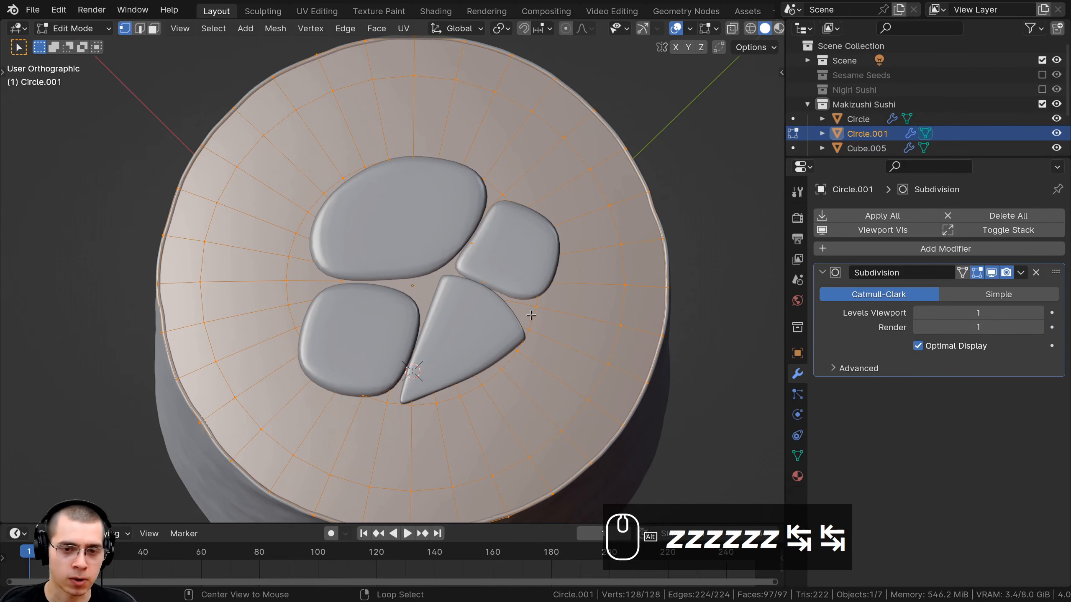
- Slide the rice top's inner edge loop outward by about 0.29 so it surrounds the four fillings
{"action": "left_click", "coordinate": [531, 314], "text": "alt"}
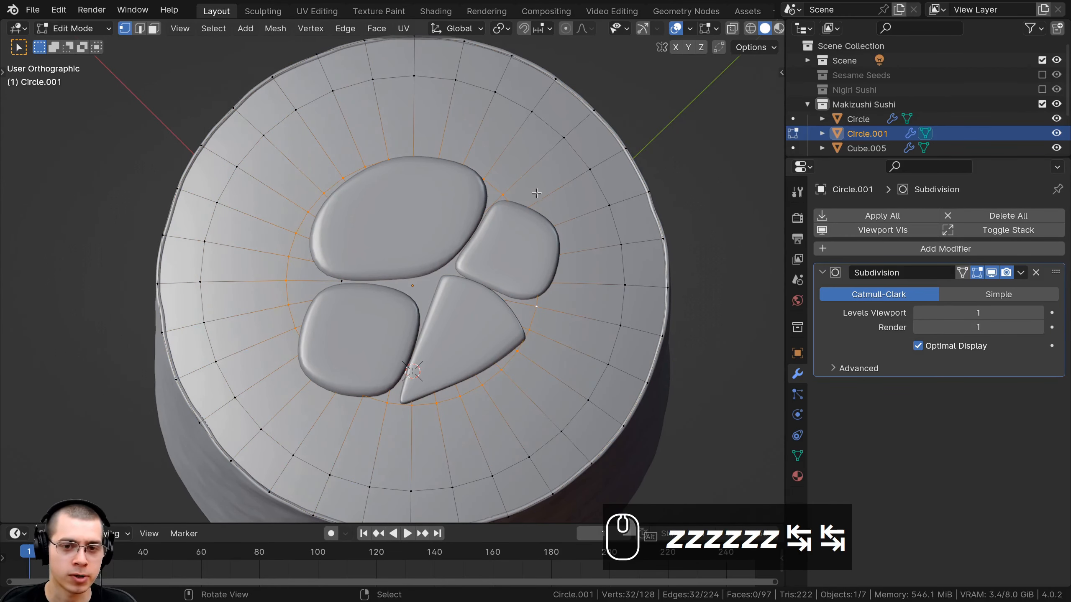
{"action": "key", "text": "g"}
{"action": "key", "text": "g"}
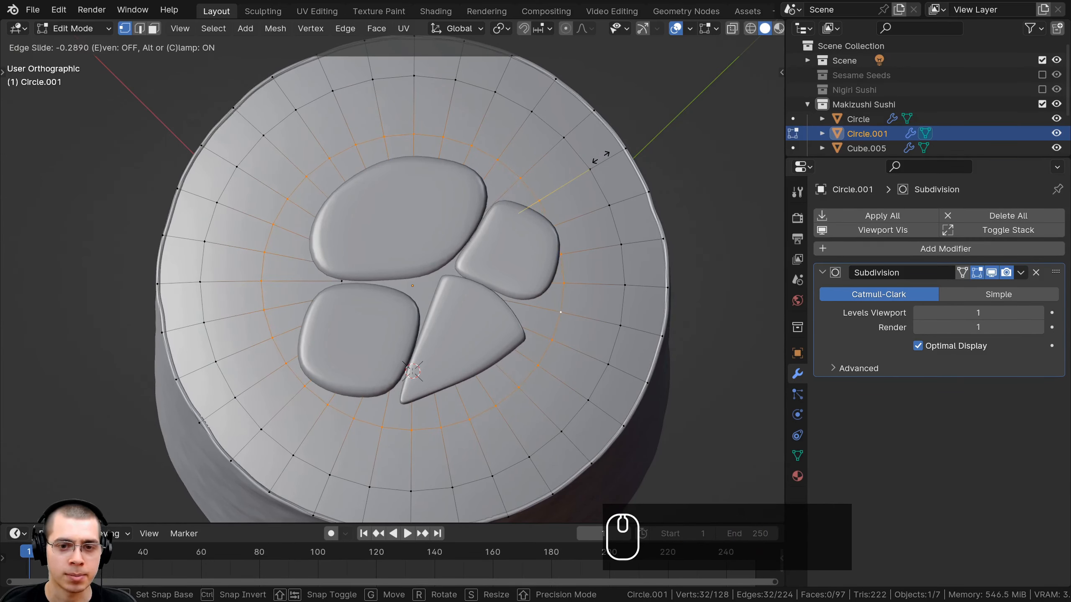
{"action": "left_click", "coordinate": [598, 157]}
- In top view, move the loop vertices along the salmon's upper end and upper outer side close to its outline
{"action": "key", "text": "KP_7"}
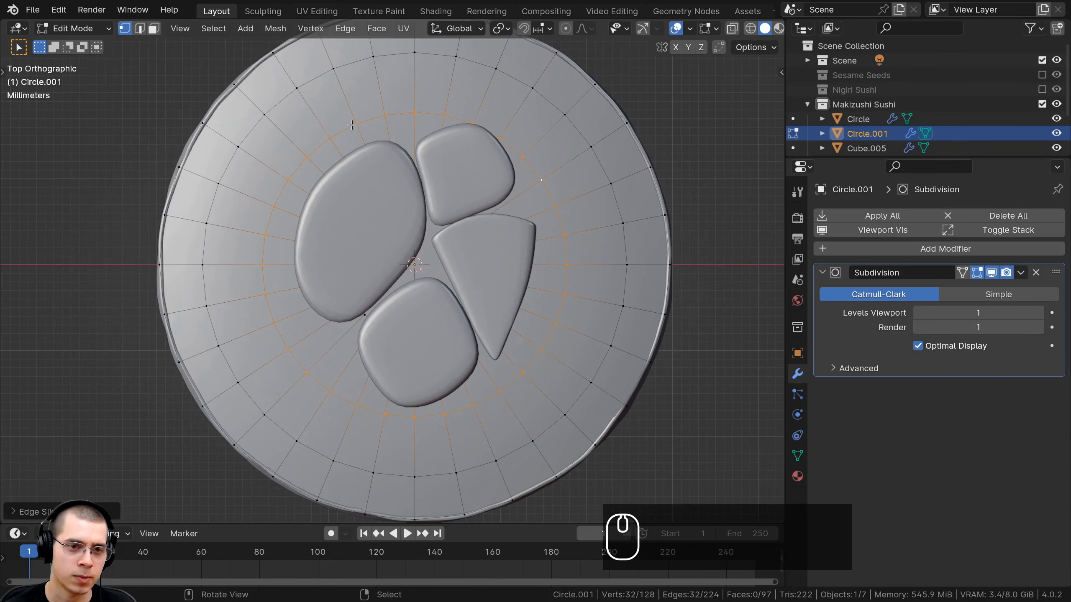
{"action": "left_click", "coordinate": [354, 123]}
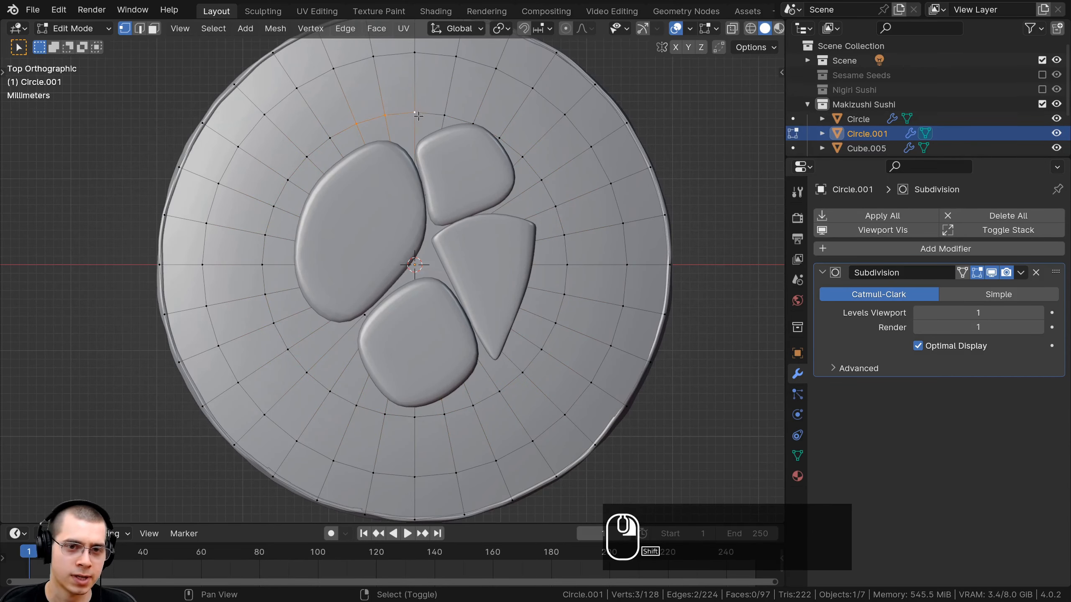
{"action": "key", "text": "g"}
{"action": "key", "text": "g"}
{"action": "key", "text": "g"}
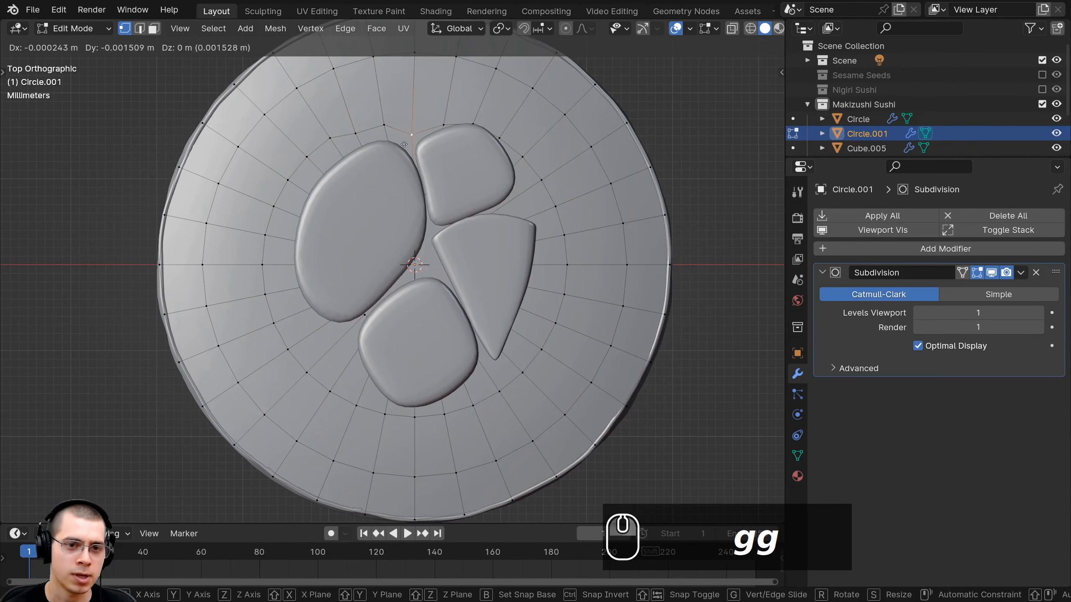
{"action": "left_click", "coordinate": [316, 144]}
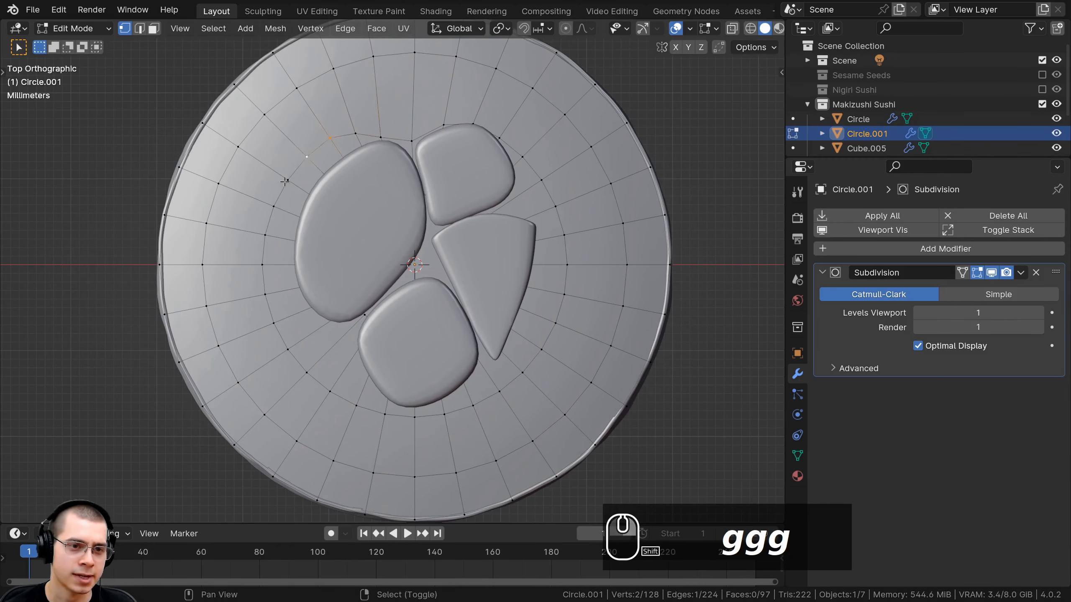
{"action": "key", "text": "g"}
{"action": "left_click", "coordinate": [322, 217]}
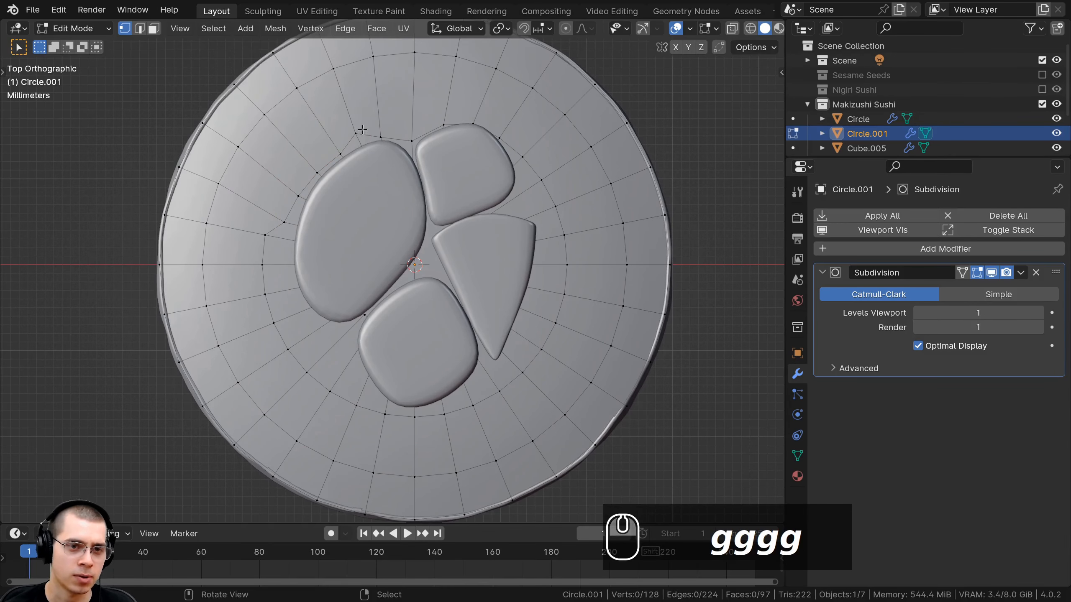
{"action": "key", "text": "g"}
{"action": "left_click", "coordinate": [280, 227]}
- Move and rotate the group of loop vertices beside the salmon's outer side so they follow its lower outline
{"action": "right_click", "coordinate": [272, 320], "text": "shift"}
{"action": "key", "text": "g"}
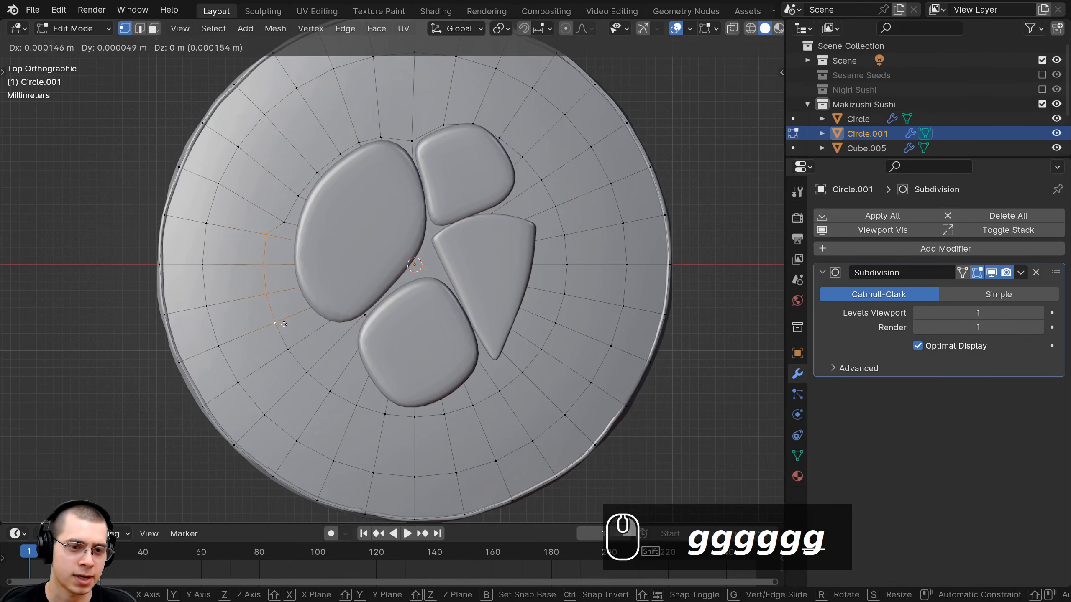
{"action": "left_click", "coordinate": [296, 313]}
{"action": "key", "text": "g"}
{"action": "middle_click_drag", "start_coordinate": [322, 304], "coordinate": [315, 297], "text": "shift"}
{"action": "key", "text": "r"}
{"action": "left_click", "coordinate": [358, 292]}
{"action": "key", "text": "g"}
{"action": "left_click", "coordinate": [362, 295]}
- Move the loop vertices at the salmon's lower end and in the gap beside the lower rounded filling close to both outlines
{"action": "right_click", "coordinate": [291, 347]}
{"action": "key", "text": "g"}
{"action": "left_click", "coordinate": [331, 325]}
{"action": "scroll", "coordinate": [314, 297], "scroll_direction": "up", "scroll_amount": 2}
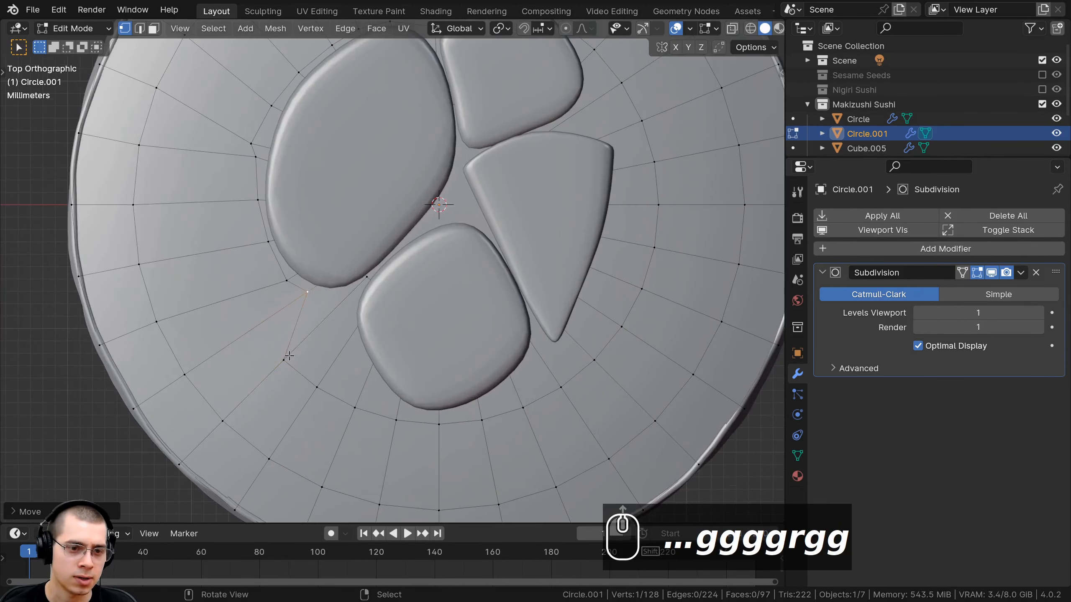
{"action": "right_click", "coordinate": [287, 357]}
{"action": "key", "text": "g"}
{"action": "key", "text": "g"}
{"action": "key", "text": "g"}
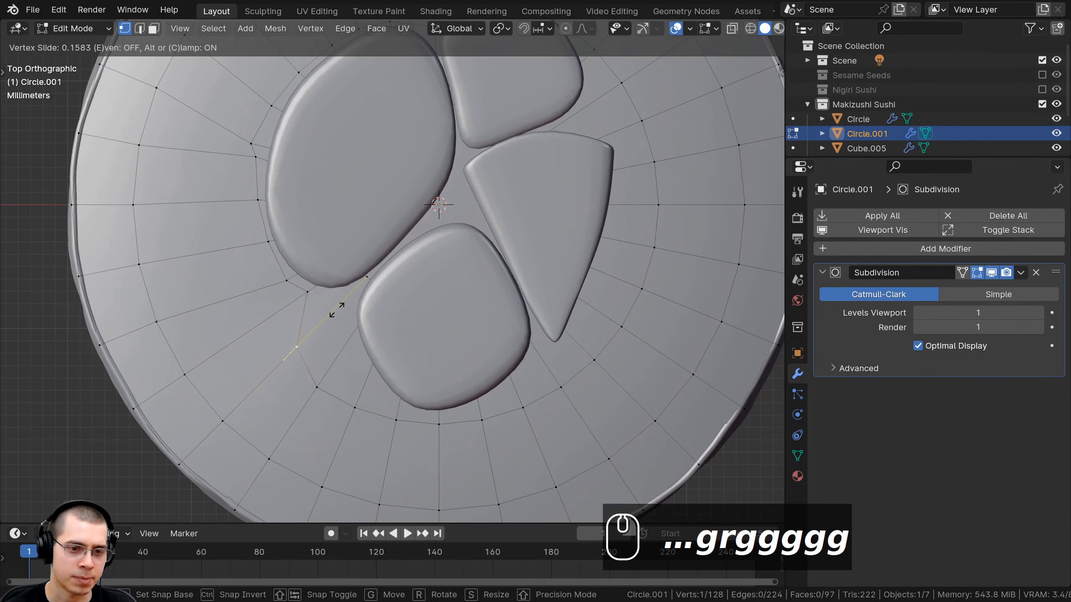
{"action": "left_click", "coordinate": [350, 303]}
- Move the next loop vertices inward so they hug the outer left side of the lower rounded filling
{"action": "right_click", "coordinate": [319, 388]}
{"action": "key", "text": "g"}
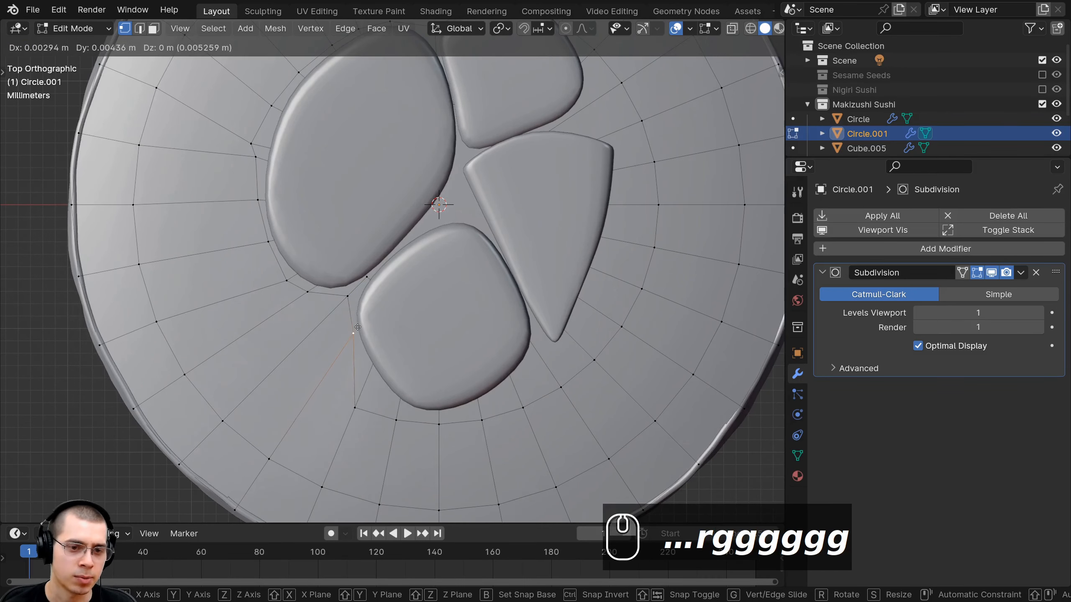
{"action": "key", "text": "g"}
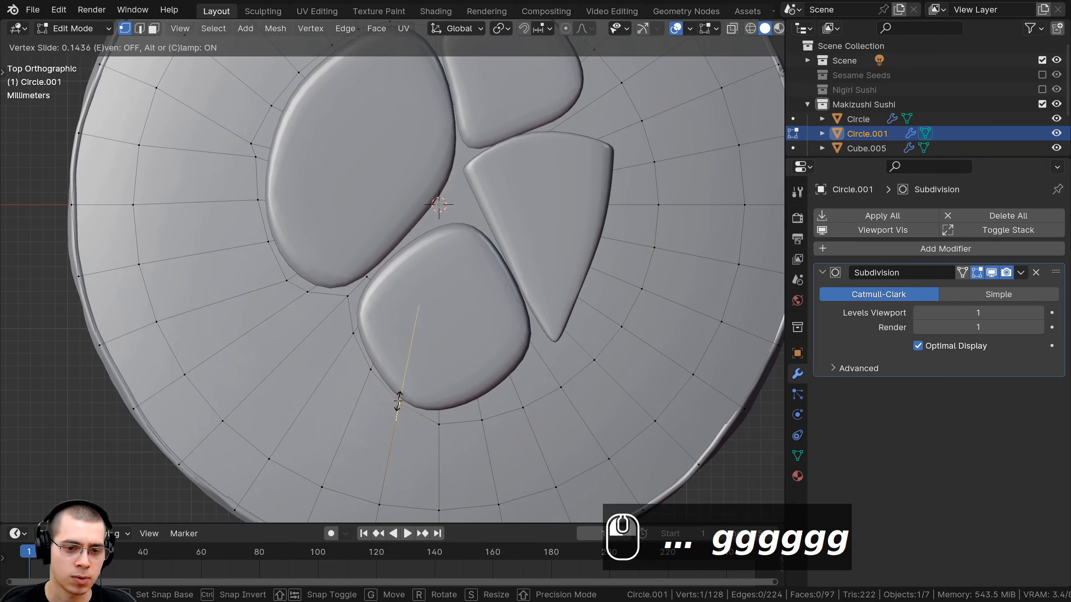
{"action": "left_click", "coordinate": [398, 401]}
- Select the three loop vertices below the lower rounded filling and rotate and move them to follow its bottom edge
{"action": "right_click", "coordinate": [450, 432]}
{"action": "right_click", "coordinate": [526, 403], "text": "shift"}
{"action": "key", "text": "r"}
{"action": "left_click", "coordinate": [526, 391]}
{"action": "key", "text": "g"}
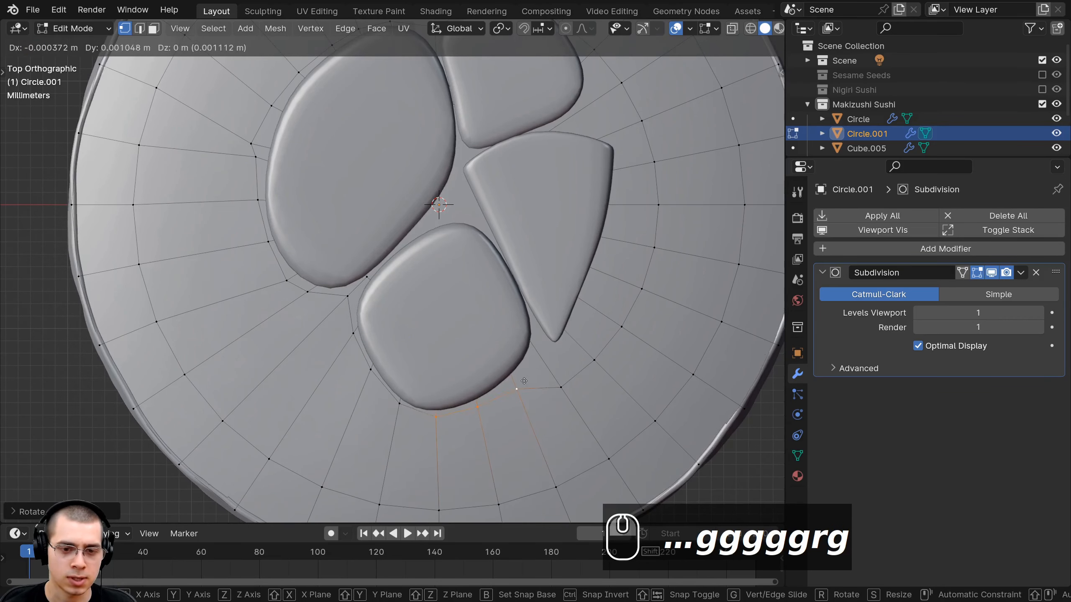
{"action": "left_click", "coordinate": [517, 383]}
{"action": "key", "text": "r"}
{"action": "left_click", "coordinate": [501, 386]}
{"action": "key", "text": "g"}
{"action": "key", "text": "r"}
{"action": "left_click", "coordinate": [516, 372]}
{"action": "key", "text": "g"}
{"action": "left_click", "coordinate": [515, 367]}
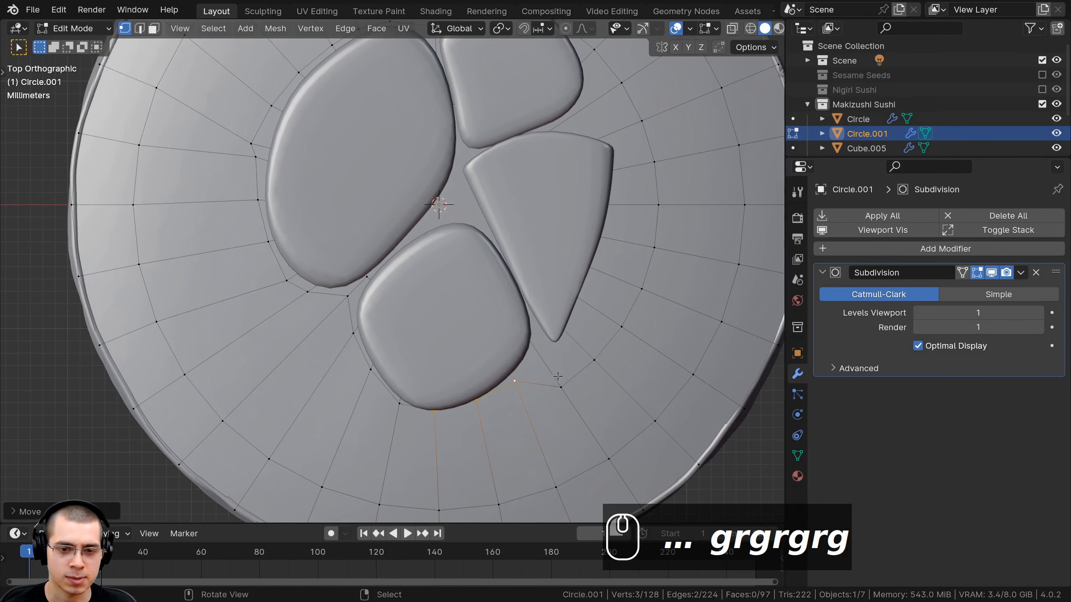
- Move the loop vertices around the wedge-shaped filling's pointed tip and along its outer side close to its outline
{"action": "right_click", "coordinate": [592, 358], "text": "shift"}
{"action": "key", "text": "g"}
{"action": "left_click", "coordinate": [569, 328]}
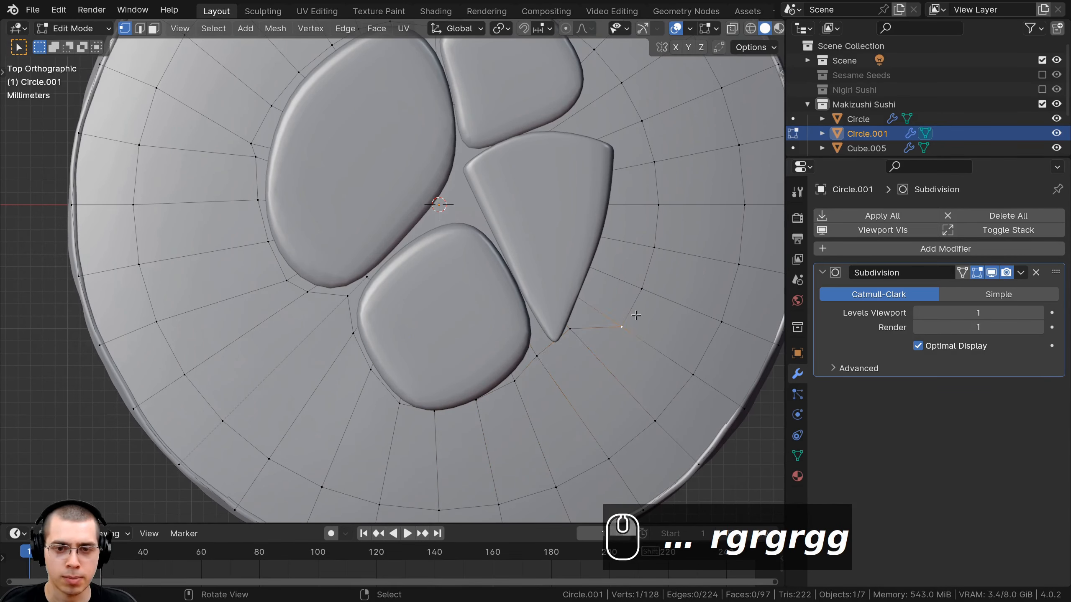
{"action": "key", "text": "g"}
{"action": "left_click", "coordinate": [610, 199]}
{"action": "right_click", "coordinate": [612, 237]}
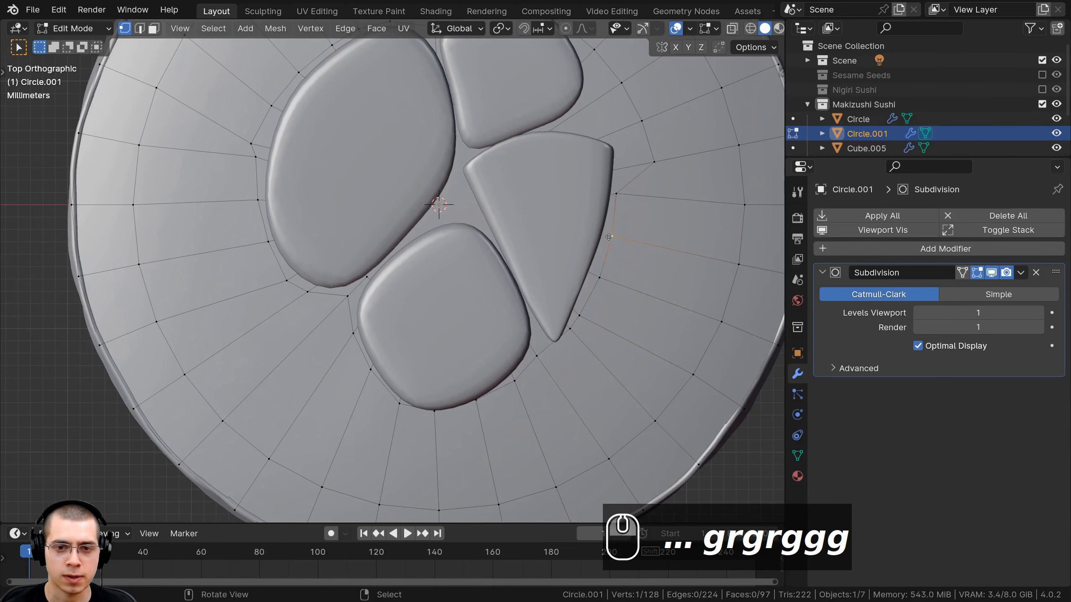
{"action": "key", "text": "g"}
{"action": "left_click", "coordinate": [607, 235]}
{"action": "right_click", "coordinate": [600, 279]}
{"action": "key", "text": "g"}
{"action": "left_click", "coordinate": [595, 276]}
- Fit the loop vertices around the wedge's upper outer corner and into the gap beside the upper rounded filling
{"action": "right_click", "coordinate": [580, 315]}
{"action": "right_click", "coordinate": [657, 300]}
{"action": "key", "text": "g"}
{"action": "left_click", "coordinate": [617, 295]}
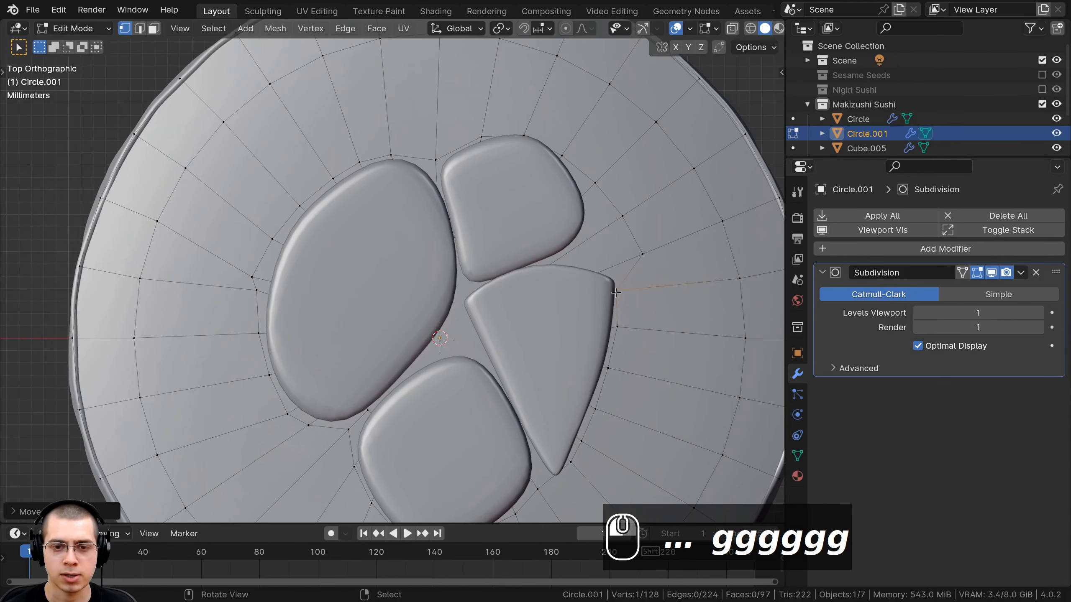
{"action": "right_click", "coordinate": [649, 247]}
{"action": "key", "text": "g"}
{"action": "left_click", "coordinate": [626, 248]}
{"action": "right_click", "coordinate": [620, 221]}
{"action": "key", "text": "g"}
{"action": "left_click", "coordinate": [576, 255]}
{"action": "right_click", "coordinate": [605, 268]}
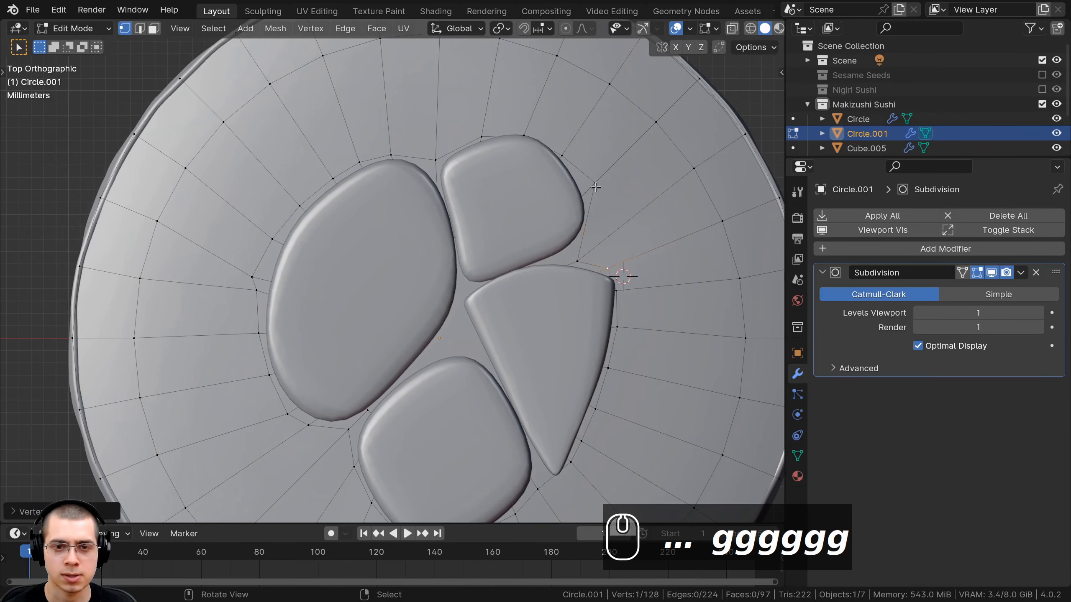
- Move the loop vertices along the outer right side of the upper rounded filling close to its outline
{"action": "right_click", "coordinate": [558, 158]}
{"action": "key", "text": "g"}
{"action": "left_click", "coordinate": [559, 156]}
{"action": "right_click", "coordinate": [568, 160]}
{"action": "key", "text": "g"}
{"action": "left_click", "coordinate": [565, 163]}
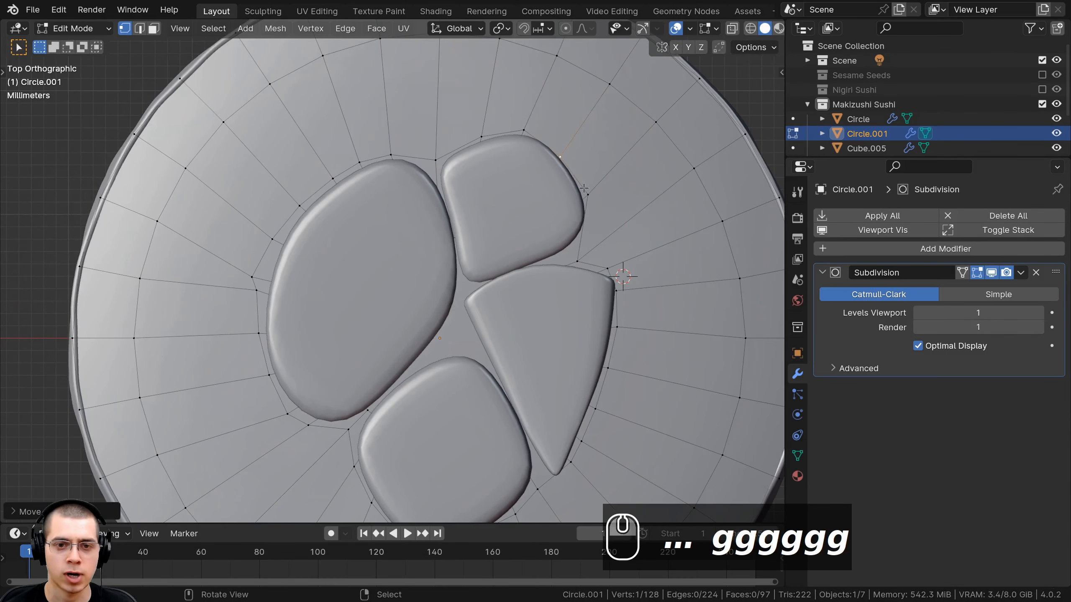
{"action": "right_click", "coordinate": [589, 197]}
{"action": "key", "text": "g"}
{"action": "left_click", "coordinate": [588, 202]}
{"action": "right_click", "coordinate": [578, 259]}
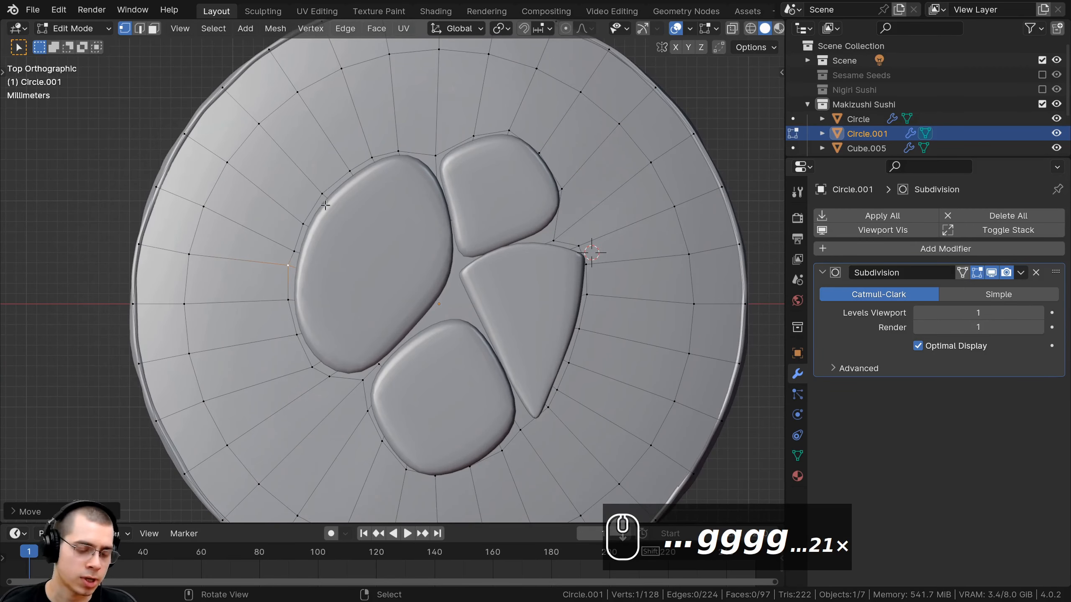
- Add one loop cut in the rice ring around the fillings and slide it inward close to the inner loop
{"action": "key", "text": "ctrl+r"}
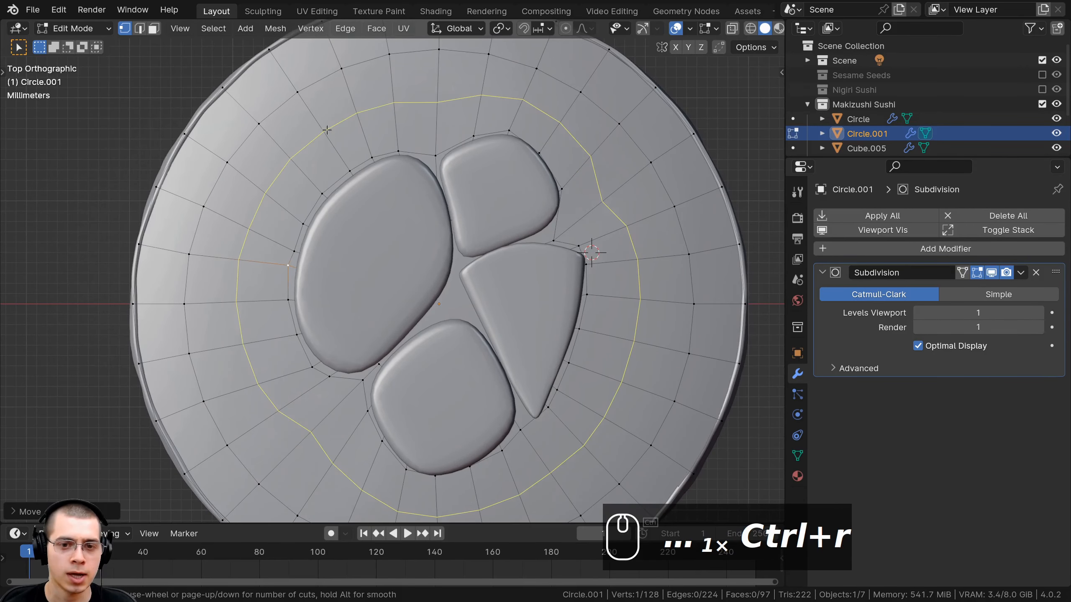
{"action": "left_click", "coordinate": [322, 124]}
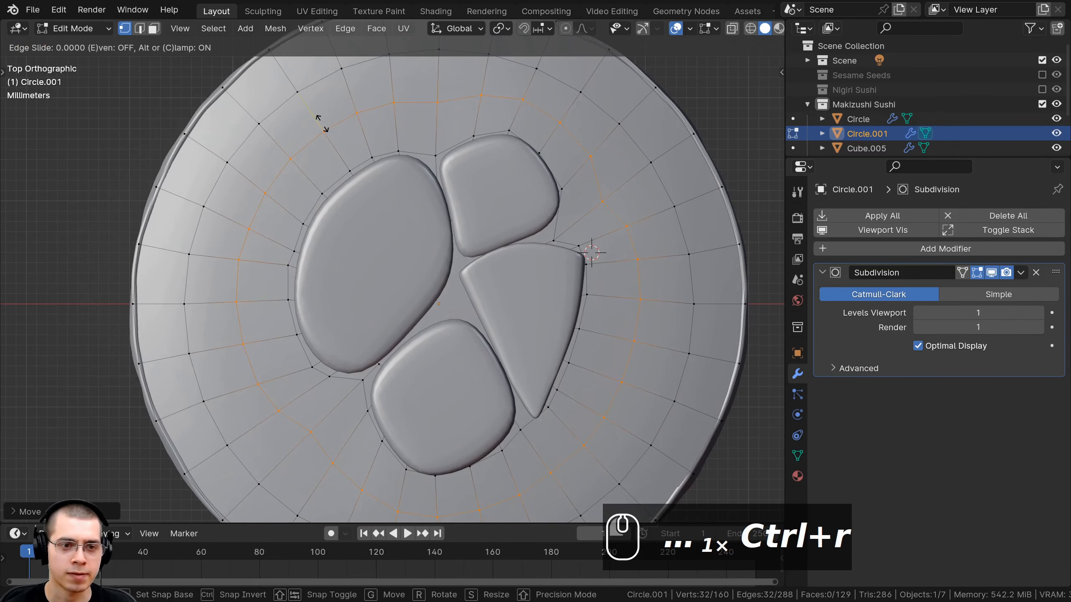
{"action": "left_click", "coordinate": [339, 154]}
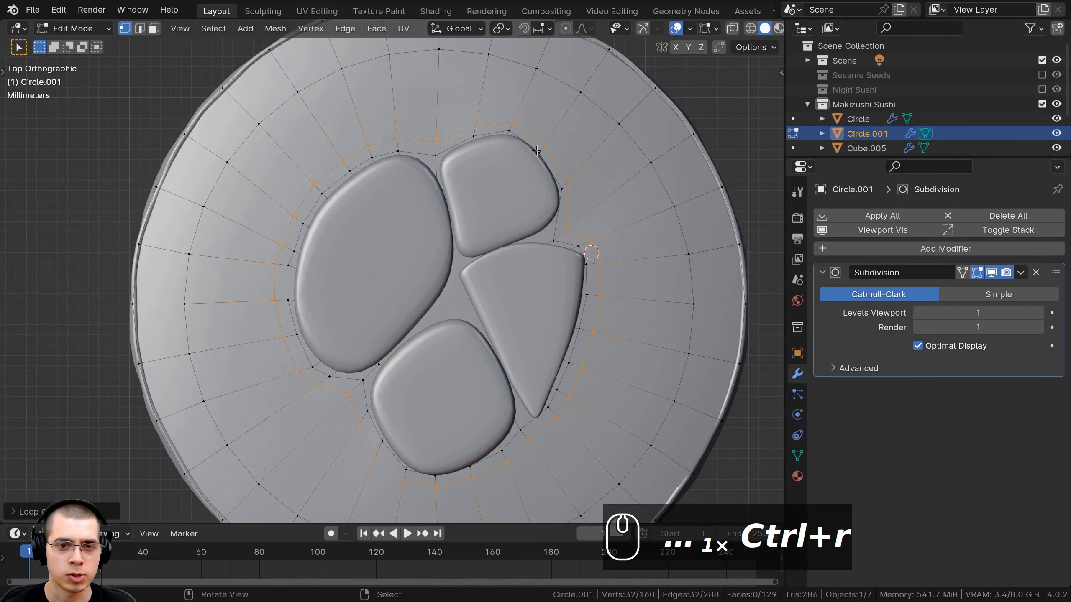
- Clear the selection, switch to face selection, and select the innermost ring of rice faces around the fillings
{"action": "middle_click_drag", "start_coordinate": [536, 150], "coordinate": [501, 255]}
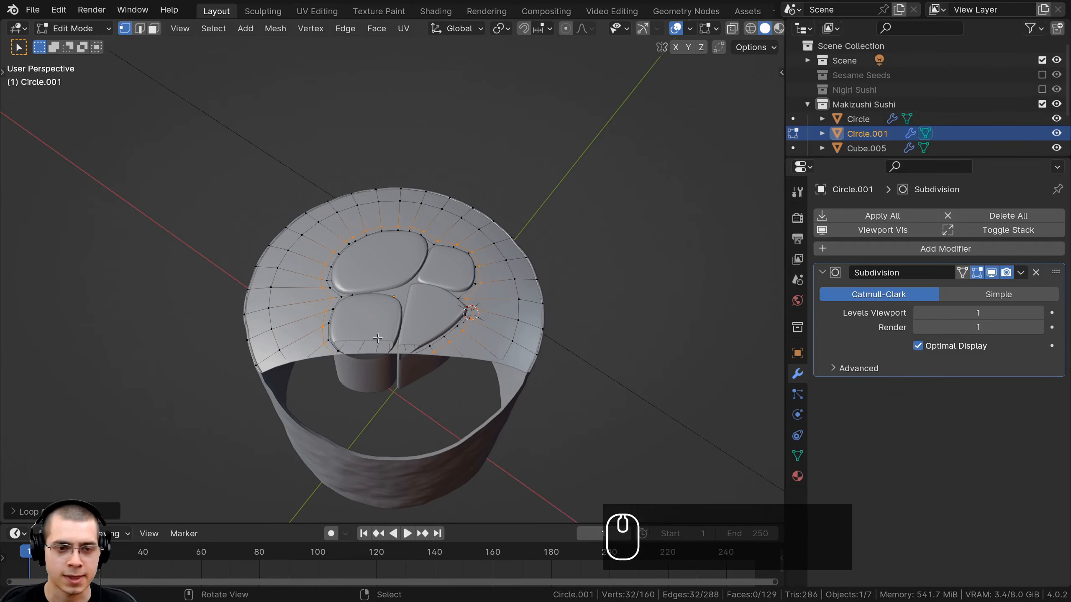
{"action": "key", "text": "KP_5"}
{"action": "middle_click_drag", "start_coordinate": [449, 335], "coordinate": [438, 252], "text": "shift"}
{"action": "middle_click_drag", "start_coordinate": [443, 296], "coordinate": [460, 315]}
{"action": "scroll", "coordinate": [449, 265], "scroll_direction": "up", "scroll_amount": 4}
{"action": "scroll", "coordinate": [460, 315], "scroll_direction": "up", "scroll_amount": 1}
{"action": "scroll", "coordinate": [460, 315], "scroll_direction": "up", "scroll_amount": 2}
{"action": "key", "text": "a"}
{"action": "key", "text": "a"}
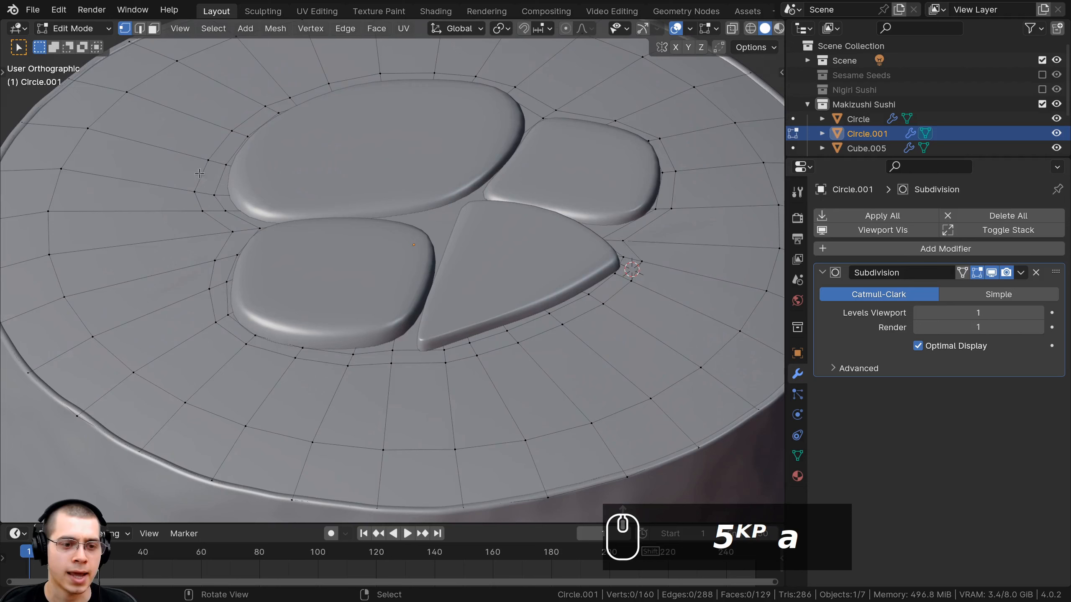
{"action": "left_click", "coordinate": [153, 30]}
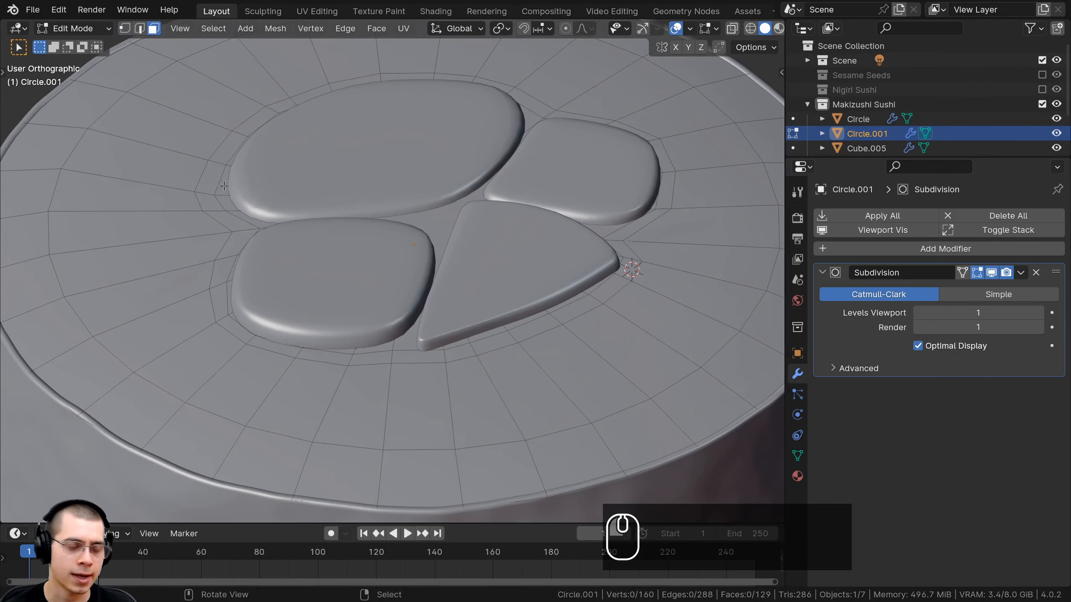
{"action": "middle_click_drag", "start_coordinate": [224, 186], "coordinate": [197, 212]}
{"action": "left_click", "coordinate": [211, 203], "text": "alt"}
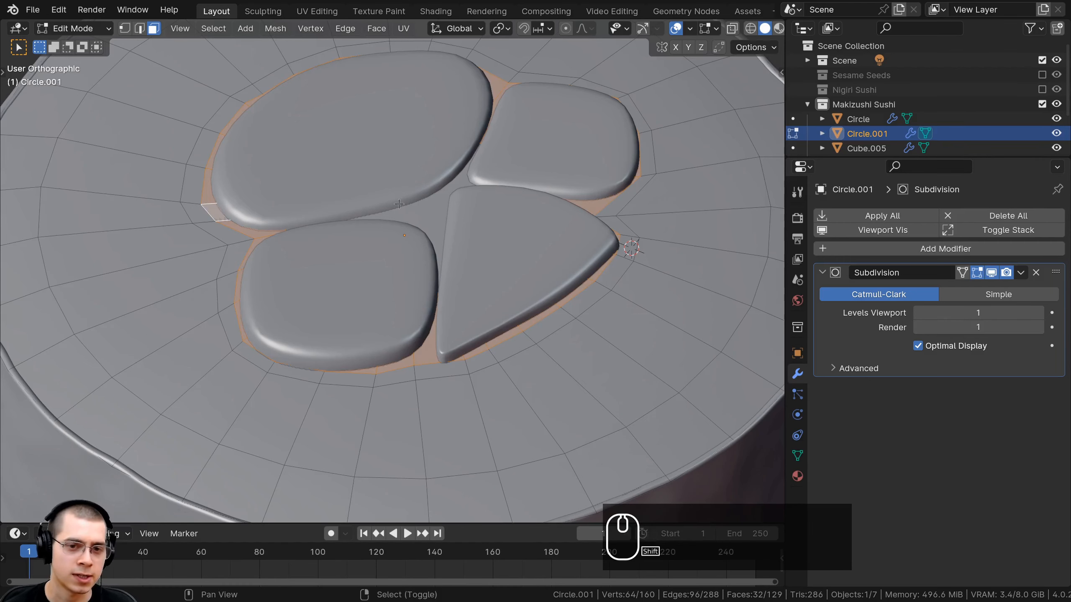
{"action": "scroll", "coordinate": [429, 209], "scroll_direction": "down", "scroll_amount": 5}
{"action": "key", "text": "g"}
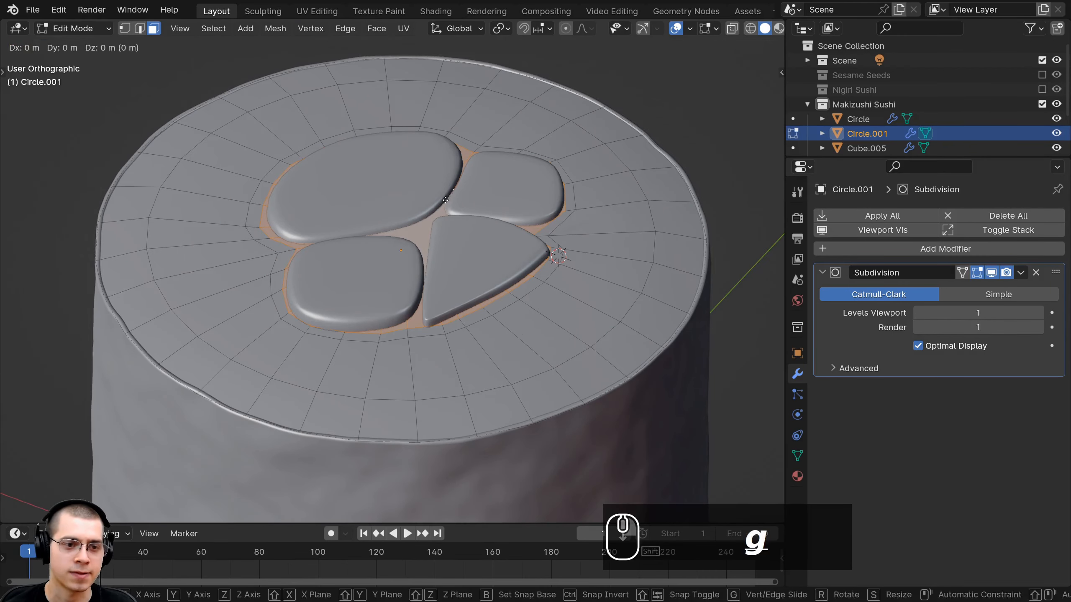
{"action": "key", "text": "z"}
{"action": "left_click", "coordinate": [443, 181]}
{"action": "scroll", "coordinate": [444, 181], "scroll_direction": "down", "scroll_amount": 4}
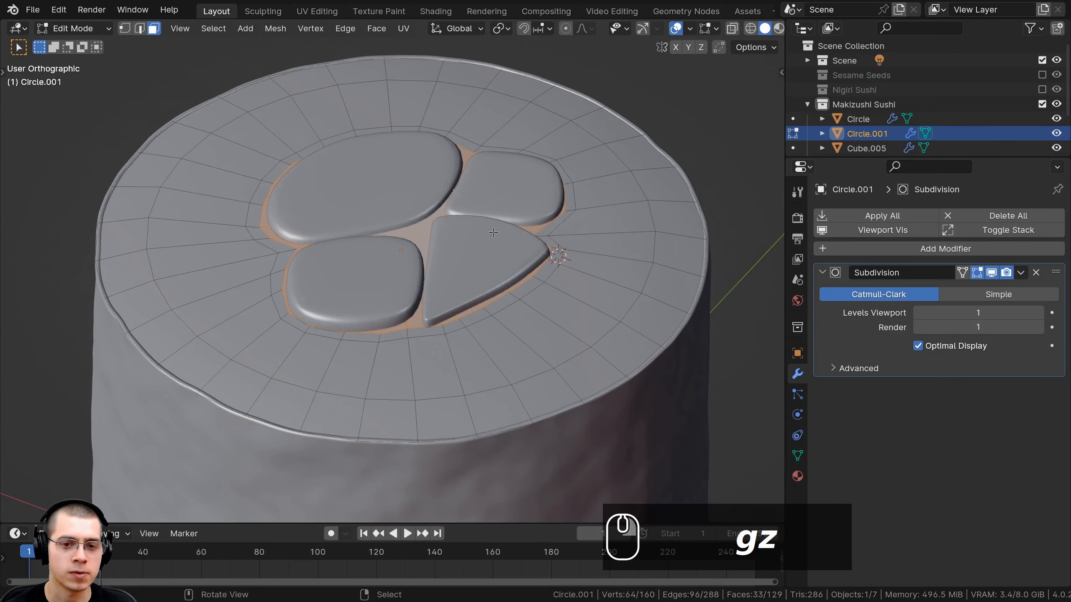
- Extrude the selected inner faces, including the central one, a short way down to start a recess around the fillings
{"action": "key", "text": "e"}
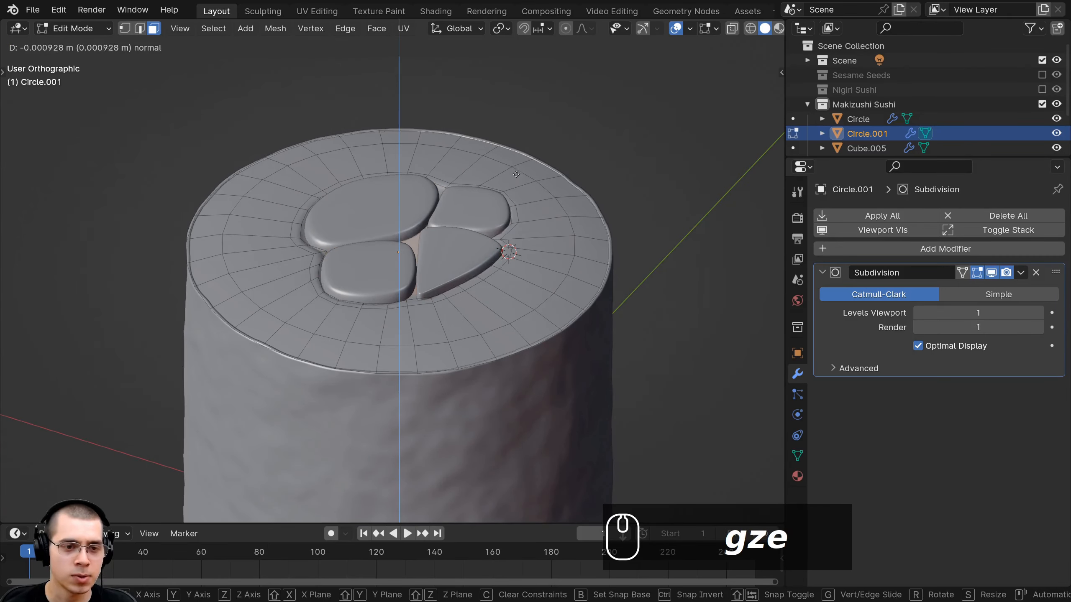
{"action": "key", "text": "z"}
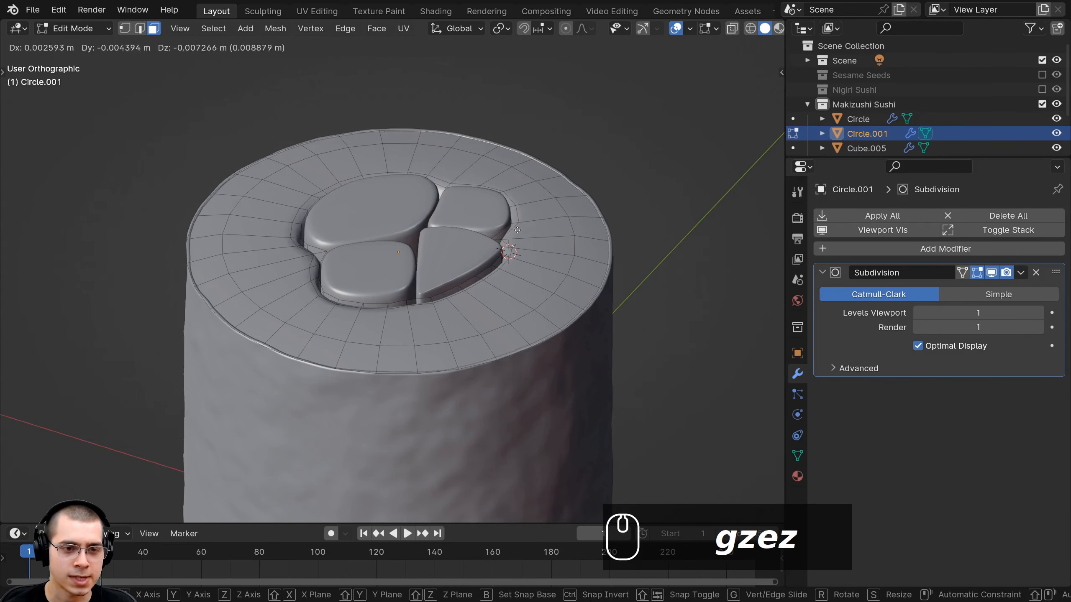
{"action": "left_click", "coordinate": [523, 183]}
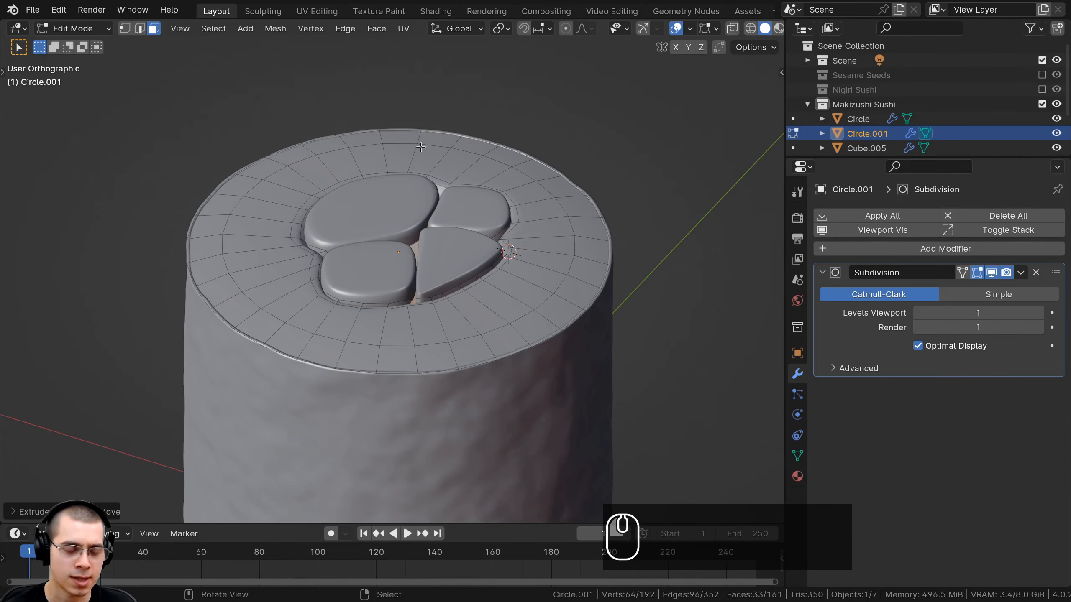
- Extrude the recess's bottom faces further down along global Z by about 0.01 m
{"action": "key", "text": "e"}
{"action": "key", "text": "z"}
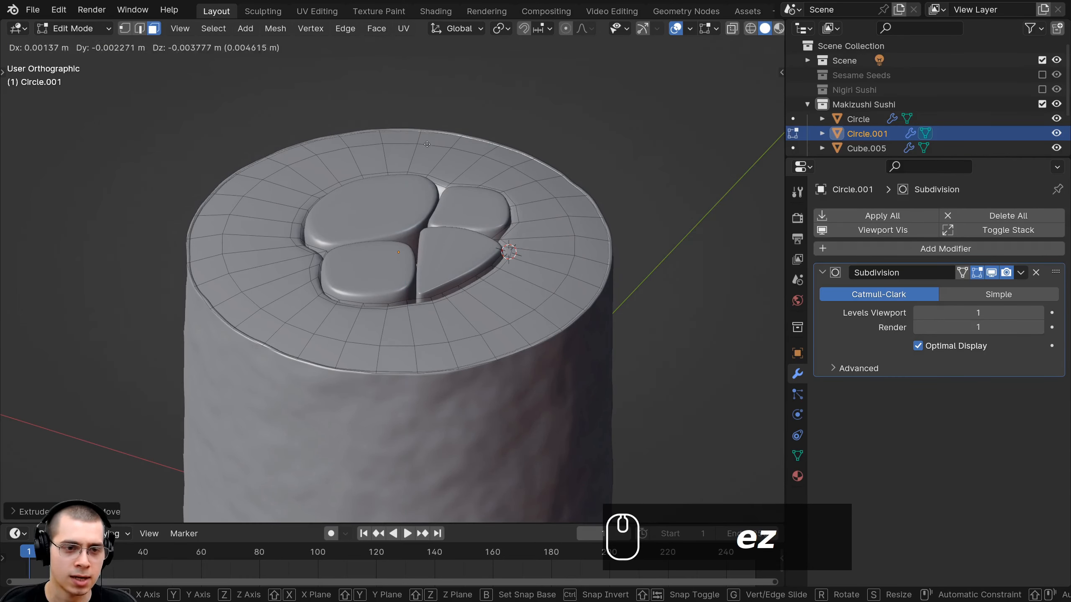
{"action": "key", "text": "z"}
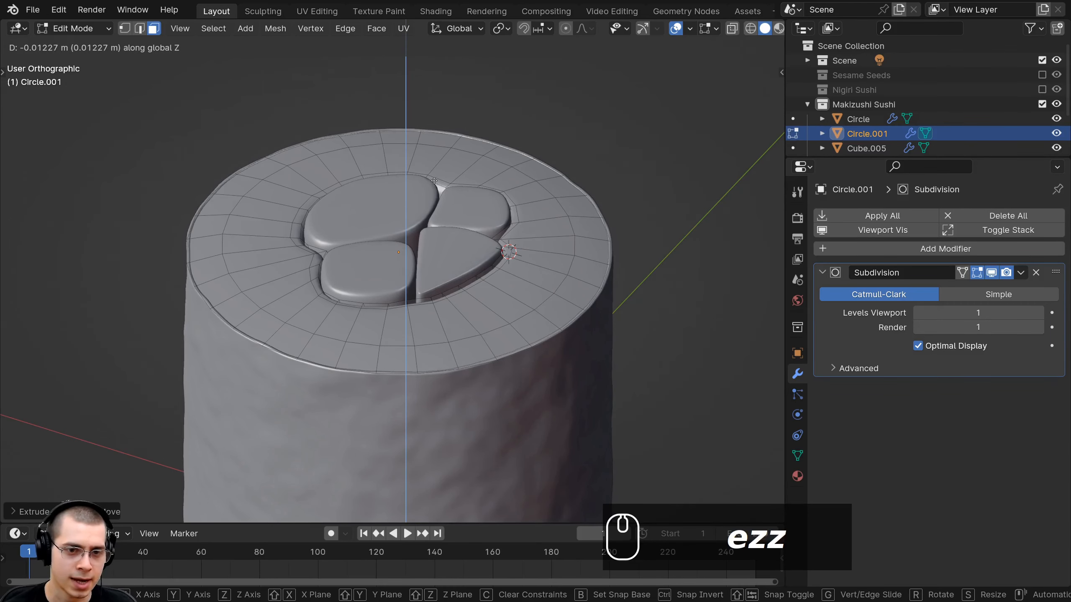
{"action": "left_click", "coordinate": [435, 171]}
{"action": "scroll", "coordinate": [426, 396], "scroll_direction": "down", "scroll_amount": 4}
{"action": "middle_click_drag", "start_coordinate": [426, 399], "coordinate": [420, 431]}
{"action": "scroll", "coordinate": [419, 431], "scroll_direction": "up", "scroll_amount": 2}
{"action": "scroll", "coordinate": [420, 432], "scroll_direction": "down", "scroll_amount": 1}
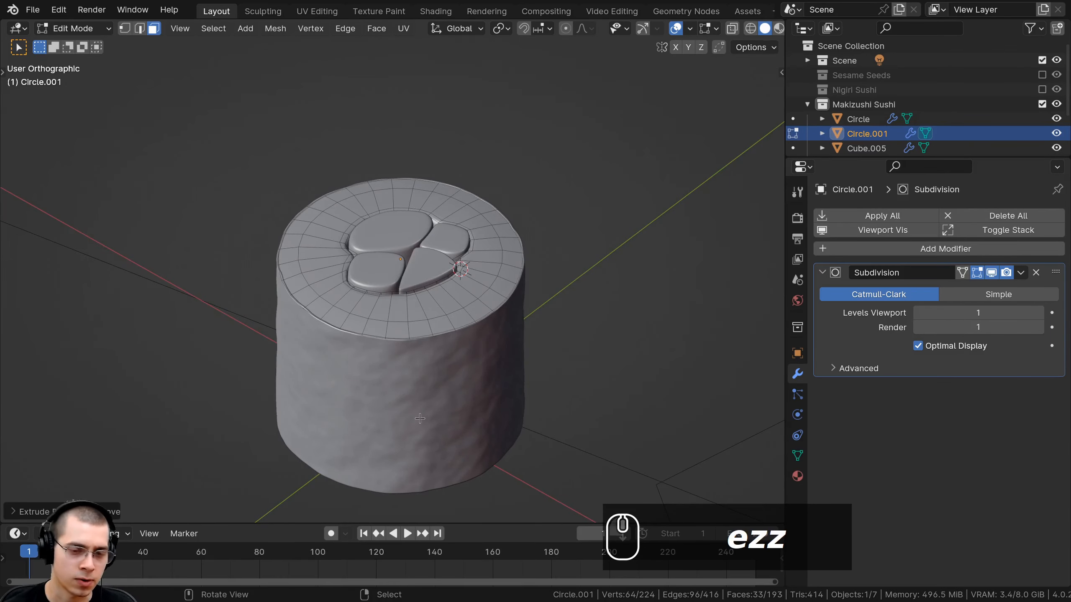
- Return to Object Mode and hide the outer seaweed wrapper
{"action": "key", "text": "Tab"}
{"action": "left_click", "coordinate": [395, 413]}
{"action": "middle_click_drag", "start_coordinate": [377, 400], "coordinate": [432, 294]}
{"action": "key", "text": "h"}
{"action": "scroll", "coordinate": [426, 255], "scroll_direction": "up", "scroll_amount": 3}
- Open the rice top's mesh in Edit Mode and delete the selected faces at the bottom of the recess
{"action": "left_click", "coordinate": [427, 255]}
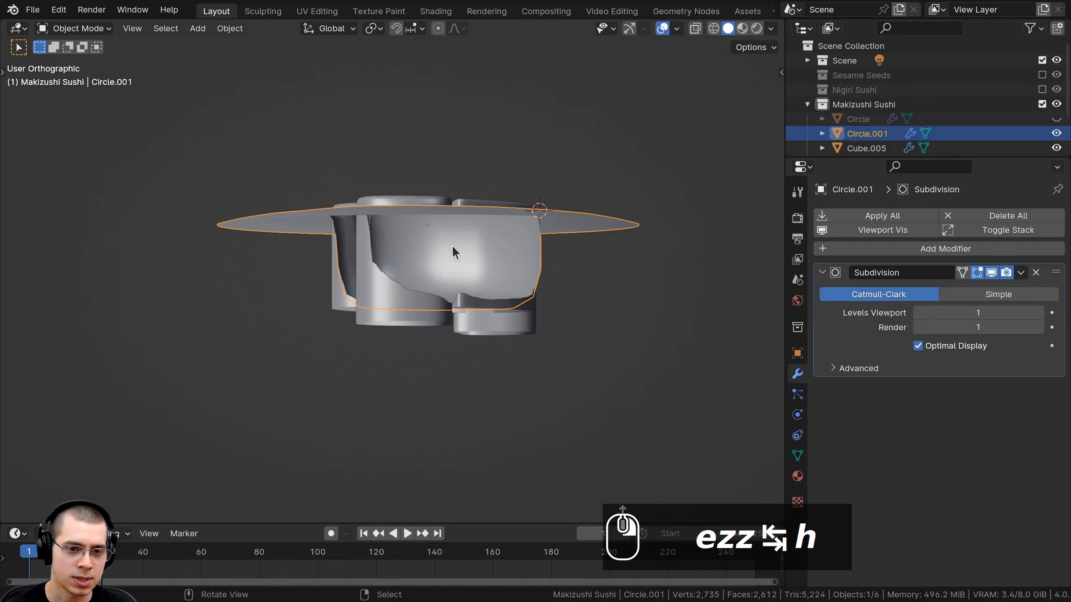
{"action": "key", "text": "Tab"}
{"action": "middle_click_drag", "start_coordinate": [434, 236], "coordinate": [342, 289]}
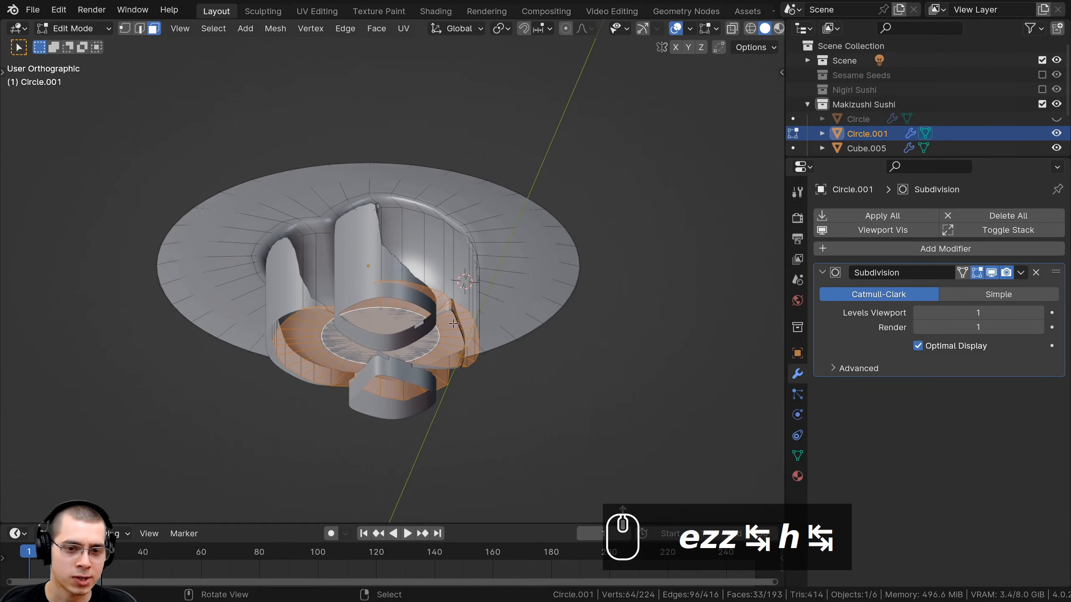
{"action": "key", "text": "x"}
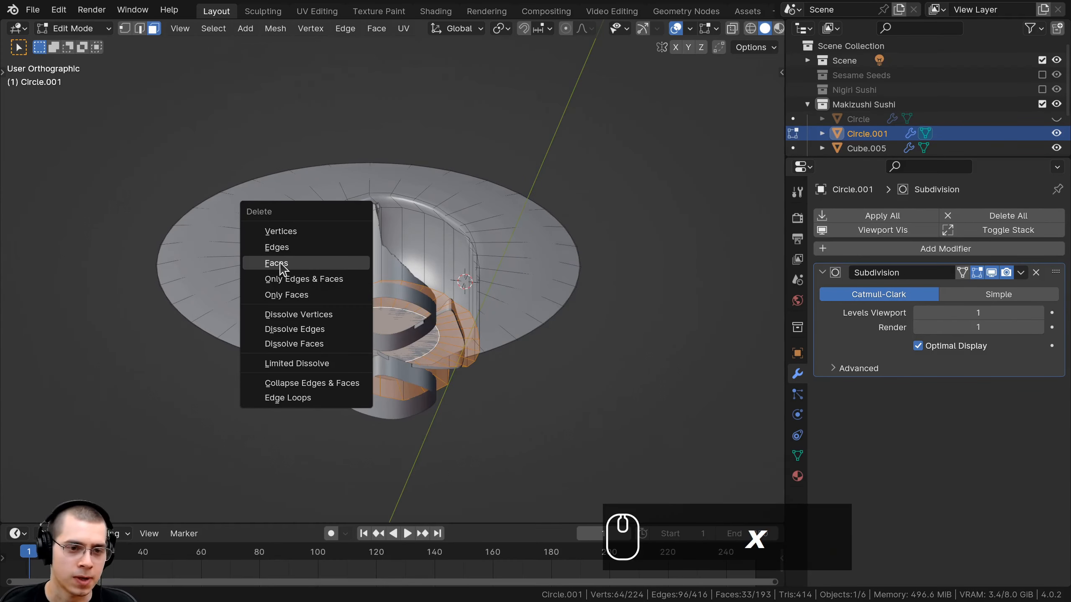
{"action": "left_click", "coordinate": [255, 263]}
{"action": "mouse_move", "coordinate": [255, 263]}
{"action": "middle_mouse_down"}
{"action": "mouse_move", "coordinate": [464, 219]}
{"action": "mouse_move", "coordinate": [447, 381]}
{"action": "mouse_move", "coordinate": [454, 339]}
{"action": "middle_mouse_up"}
- Return to Object Mode, unhide the seaweed wrapper, and show the roll in Rendered shading with nothing selected
{"action": "key", "text": "Tab"}
{"action": "key", "text": "alt+h"}
{"action": "left_click", "coordinate": [428, 354]}
{"action": "key", "text": "z"}
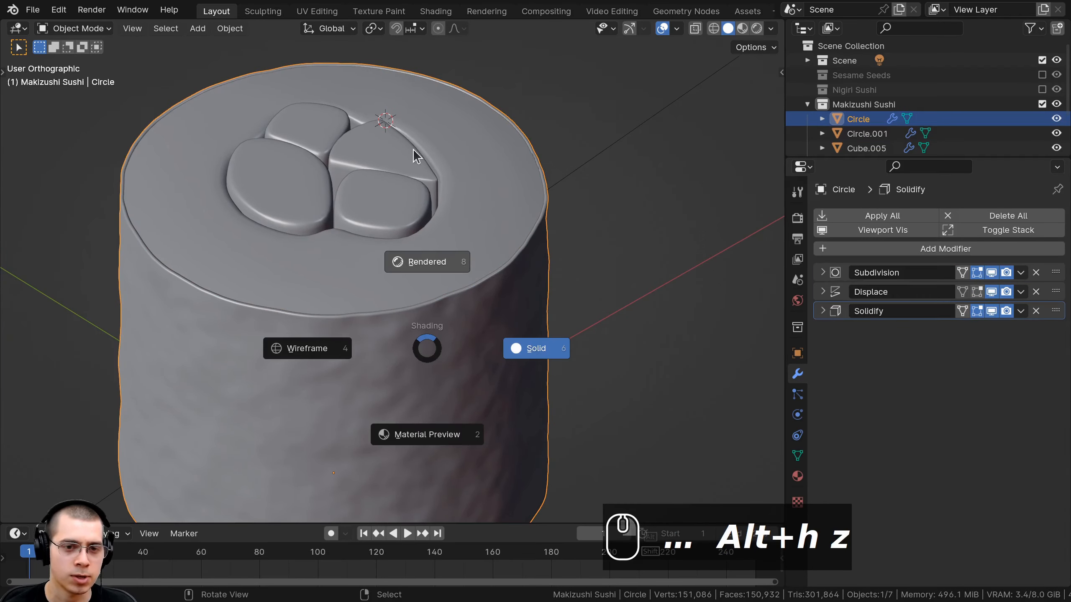
{"action": "left_click", "coordinate": [413, 149]}
{"action": "key", "text": "alt+a"}
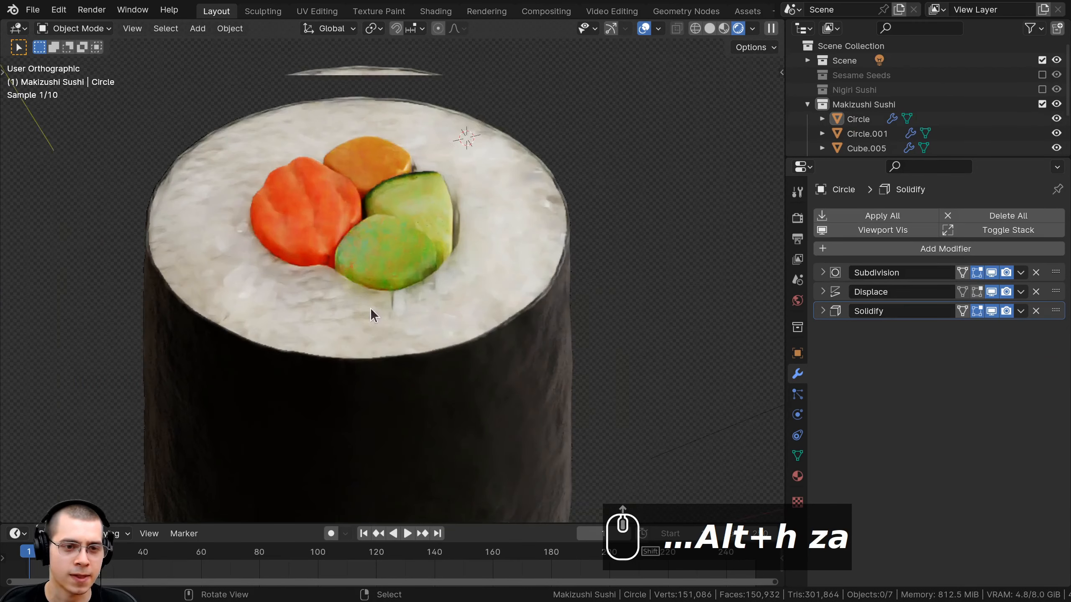
- Examine the rendered roll's fillings and rice recess, and place the 3D cursor beside the roll
{"action": "scroll", "coordinate": [371, 312], "scroll_direction": "up", "scroll_amount": 3}
{"action": "scroll", "coordinate": [397, 272], "scroll_direction": "down", "scroll_amount": 2}
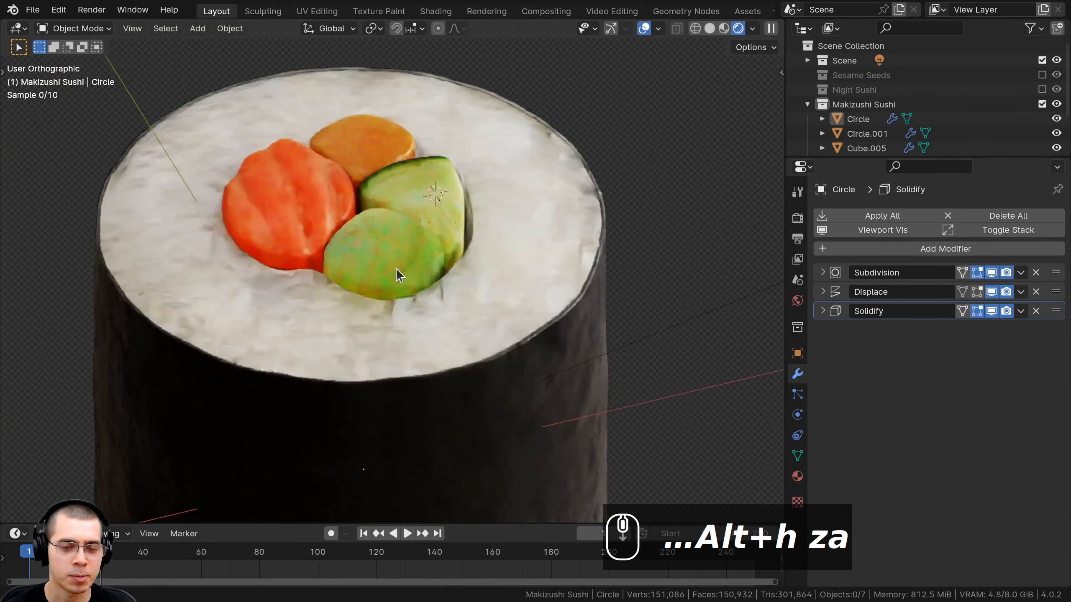
{"action": "scroll", "coordinate": [396, 268], "scroll_direction": "down", "scroll_amount": 2}
{"action": "middle_click_drag", "start_coordinate": [438, 276], "coordinate": [396, 270]}
{"action": "scroll", "coordinate": [417, 268], "scroll_direction": "up", "scroll_amount": 5}
{"action": "middle_click_drag", "start_coordinate": [436, 196], "coordinate": [481, 363], "text": "shift"}
{"action": "scroll", "coordinate": [416, 267], "scroll_direction": "down", "scroll_amount": 6}
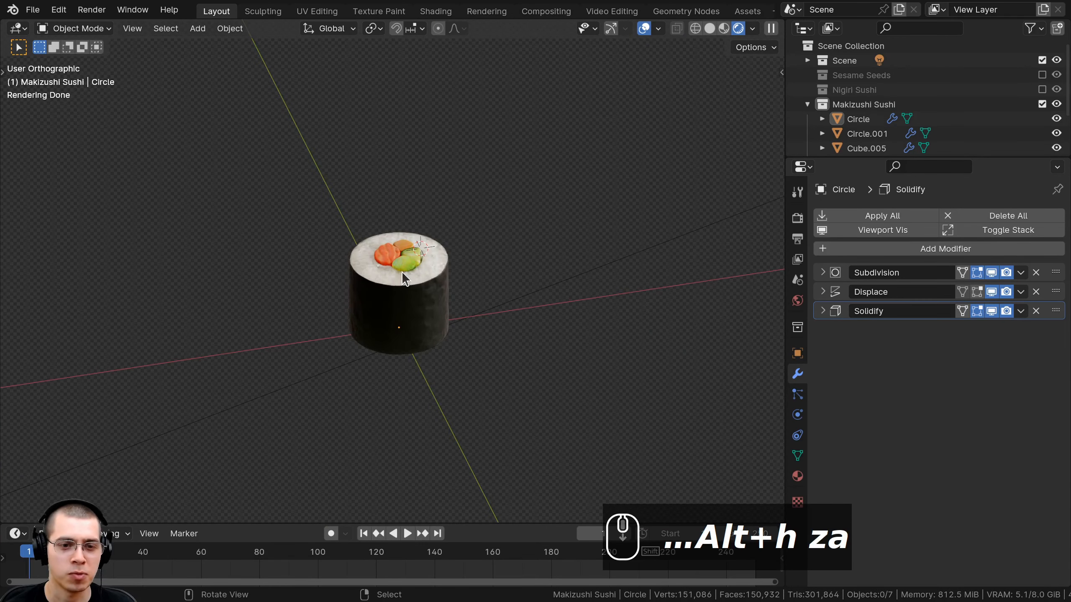
{"action": "right_click", "coordinate": [511, 240], "text": "shift"}
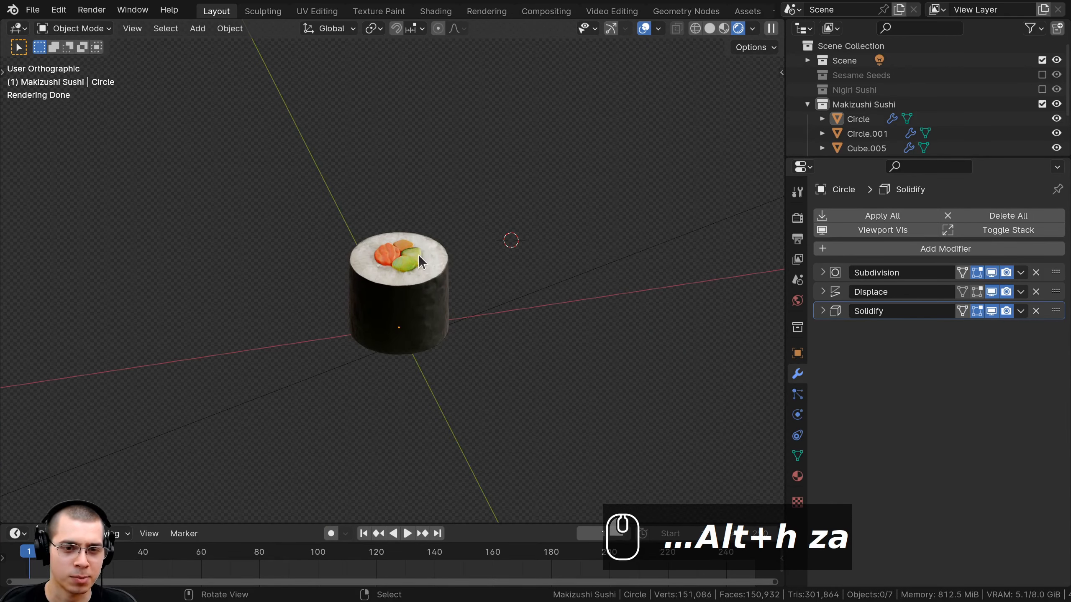
- Examine the rendered roll's fillings and recess up close, ending in an orthographic top view
{"action": "scroll", "coordinate": [433, 238], "scroll_direction": "up", "scroll_amount": 1}
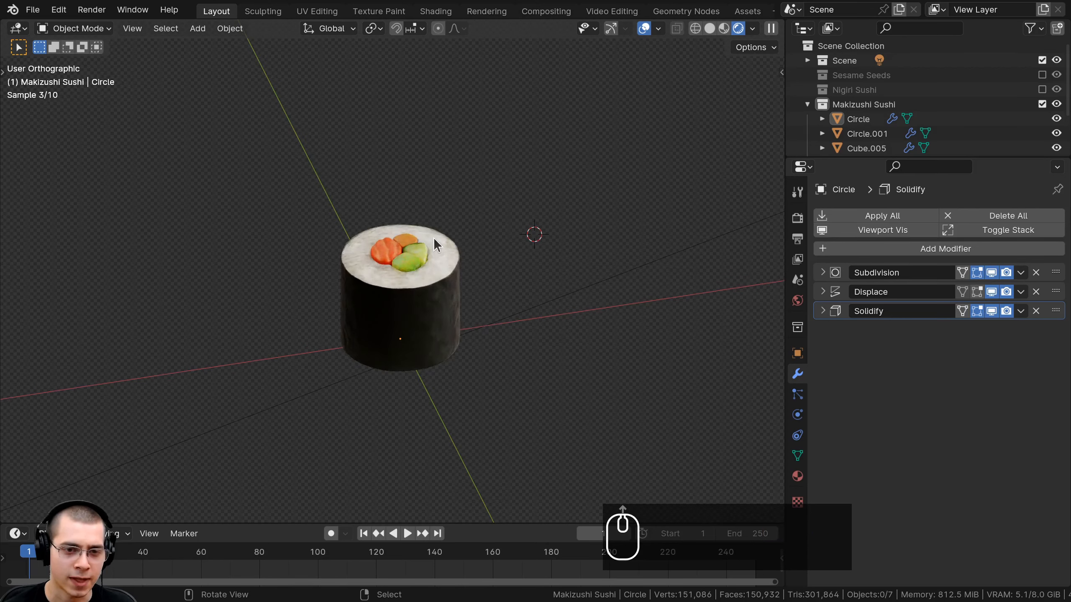
{"action": "middle_click_drag", "start_coordinate": [421, 290], "coordinate": [422, 330], "text": "shift"}
{"action": "scroll", "coordinate": [416, 371], "scroll_direction": "up", "scroll_amount": 1}
{"action": "scroll", "coordinate": [430, 323], "scroll_direction": "up", "scroll_amount": 3}
{"action": "middle_click_drag", "start_coordinate": [434, 321], "coordinate": [411, 304], "text": "shift"}
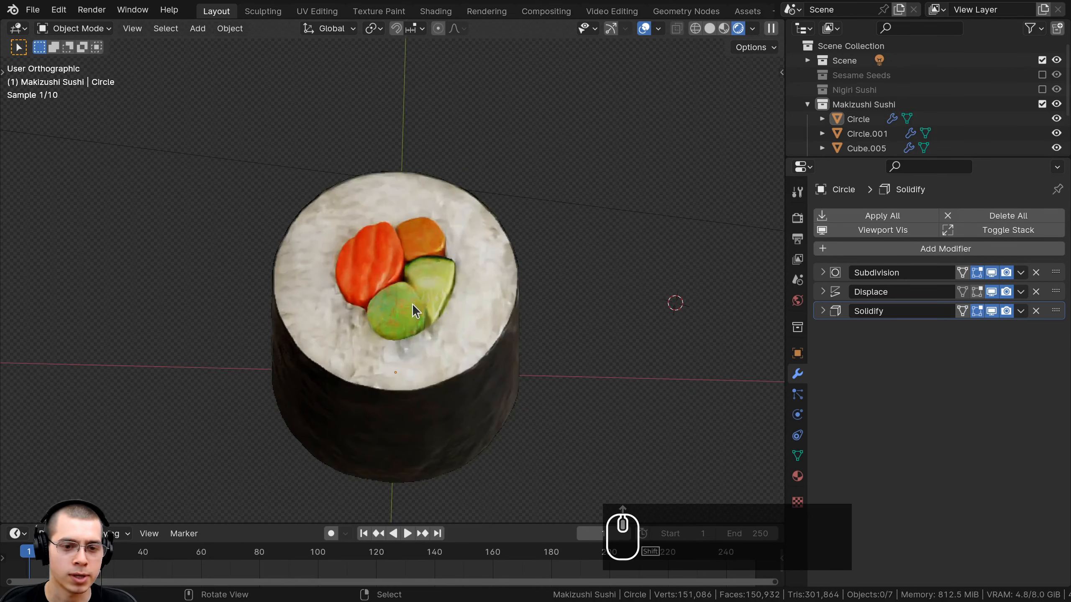
{"action": "key", "text": "KP_7"}
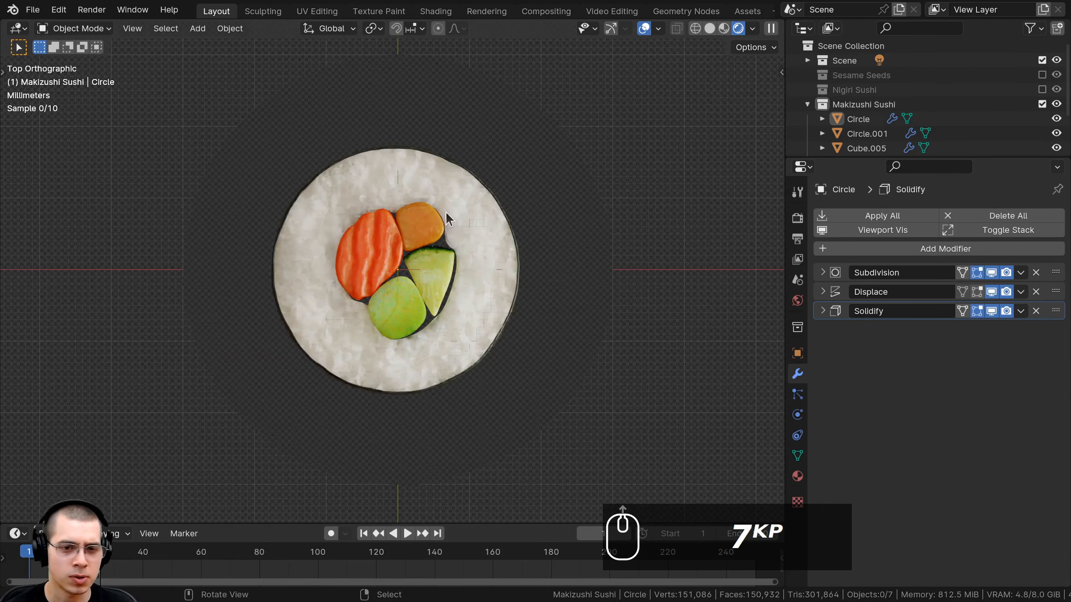
{"action": "scroll", "coordinate": [469, 220], "scroll_direction": "up", "scroll_amount": 3}
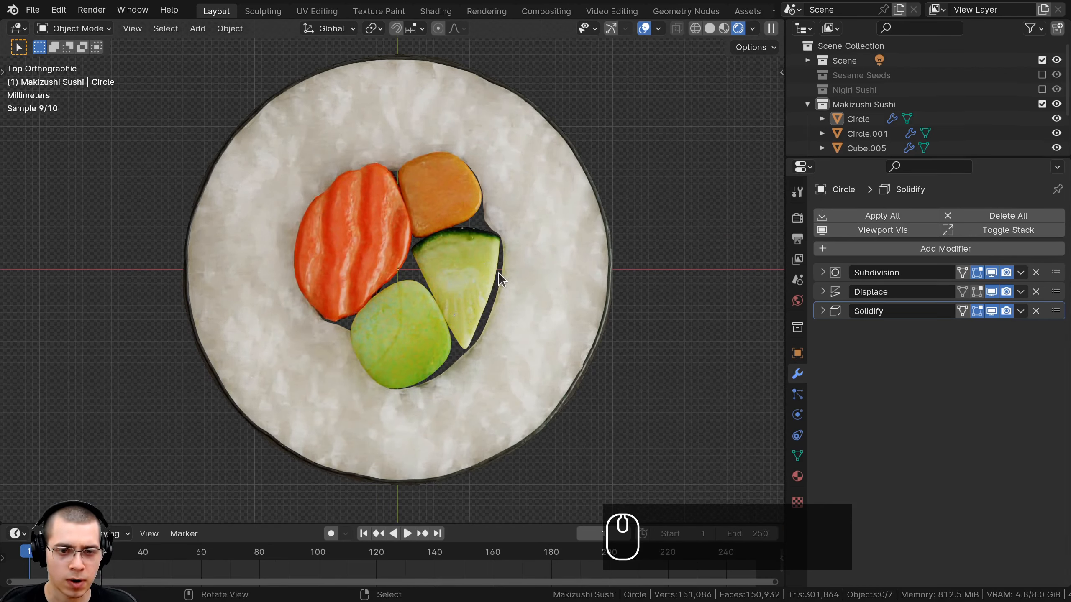
- Show the roll in Solid shading and open the rice top's mesh in Edit Mode with vertex selection
{"action": "key", "text": "z"}
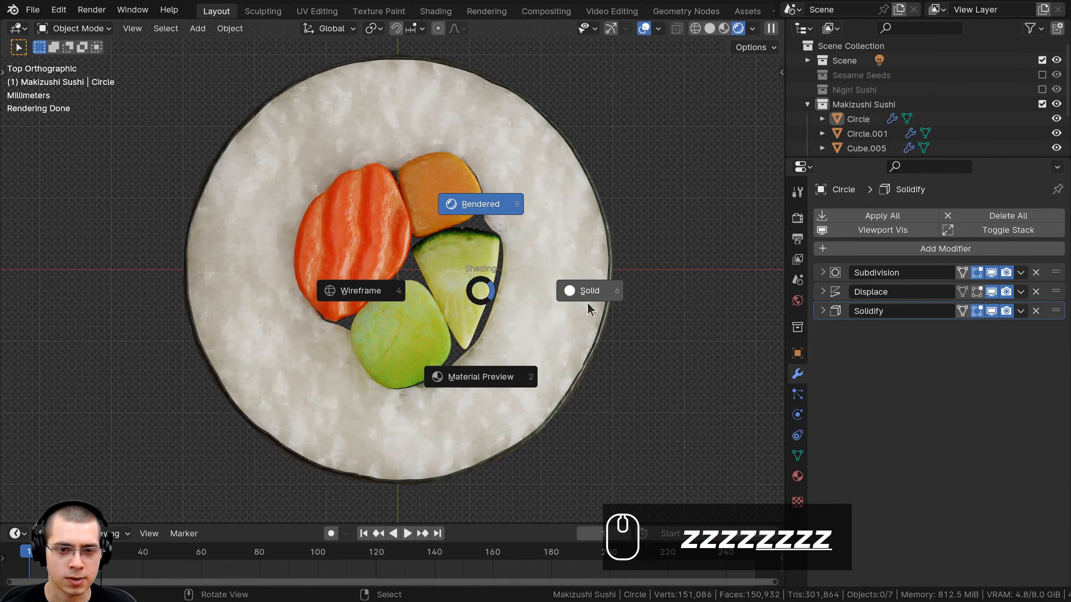
{"action": "middle_click_drag", "start_coordinate": [571, 296], "coordinate": [463, 280], "text": "shift"}
{"action": "scroll", "coordinate": [464, 279], "scroll_direction": "up", "scroll_amount": 1}
{"action": "left_click", "coordinate": [463, 279]}
{"action": "scroll", "coordinate": [427, 154], "scroll_direction": "up", "scroll_amount": 2}
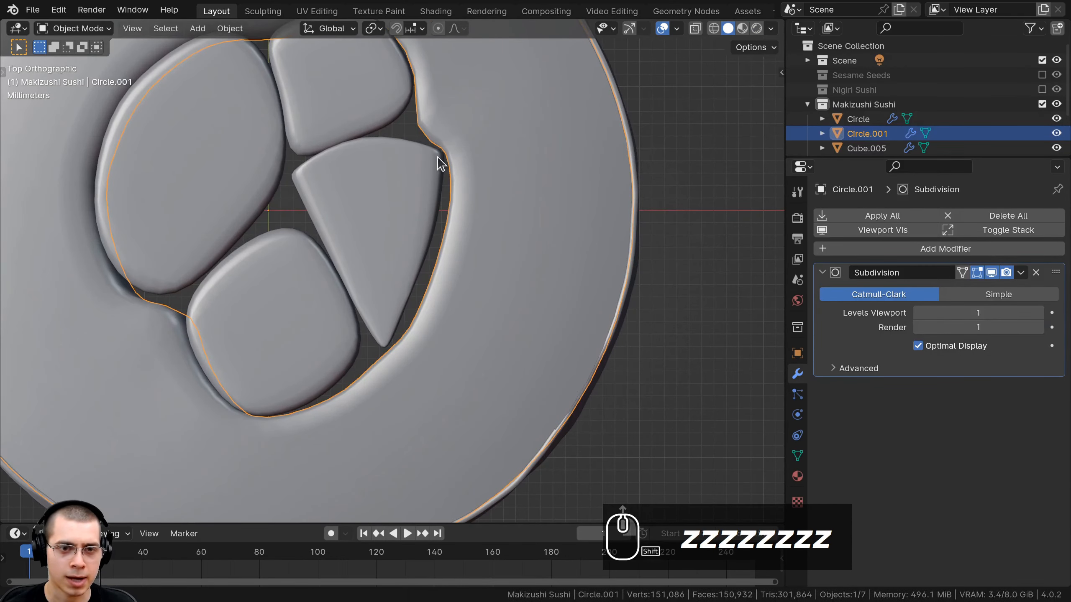
{"action": "key", "text": "Tab"}
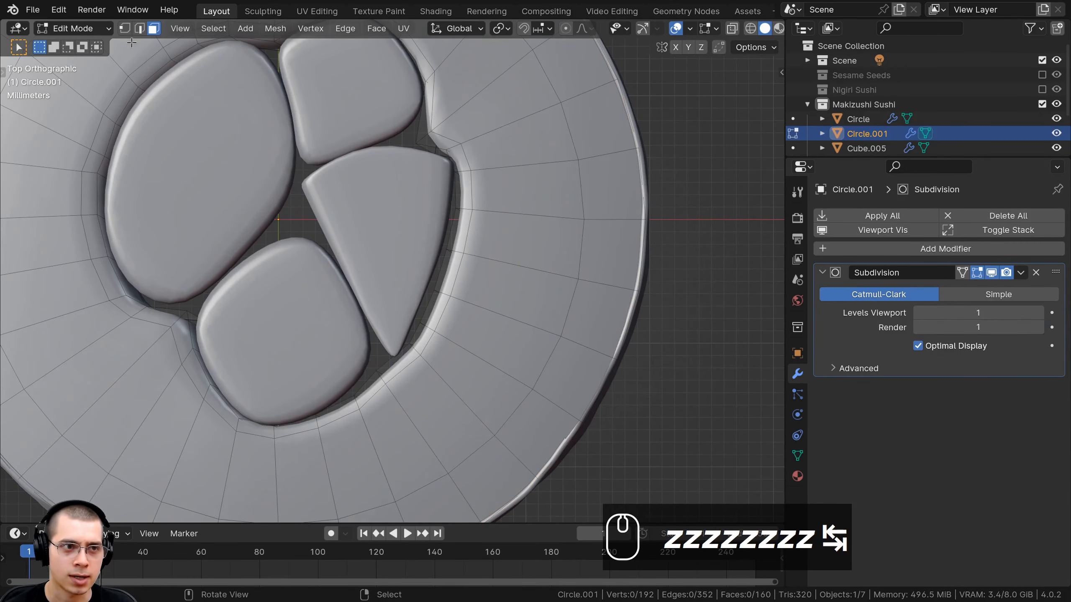
- In Wireframe, move groups of recess-edge vertices beside the wedge-shaped filling toward it to narrow the gap, then return to Solid shading
{"action": "key", "text": "z"}
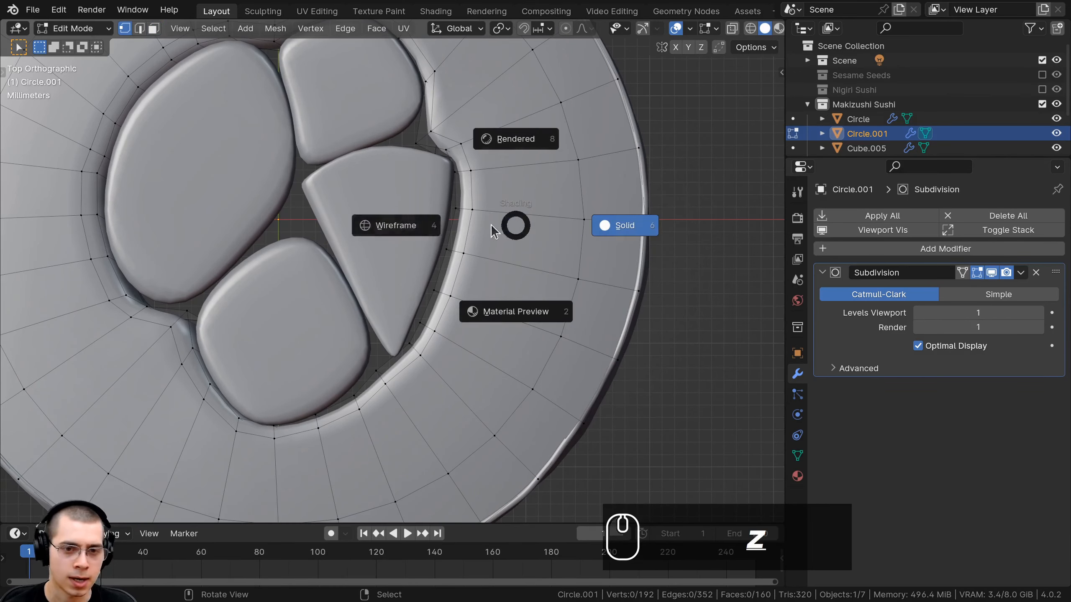
{"action": "key", "text": "g"}
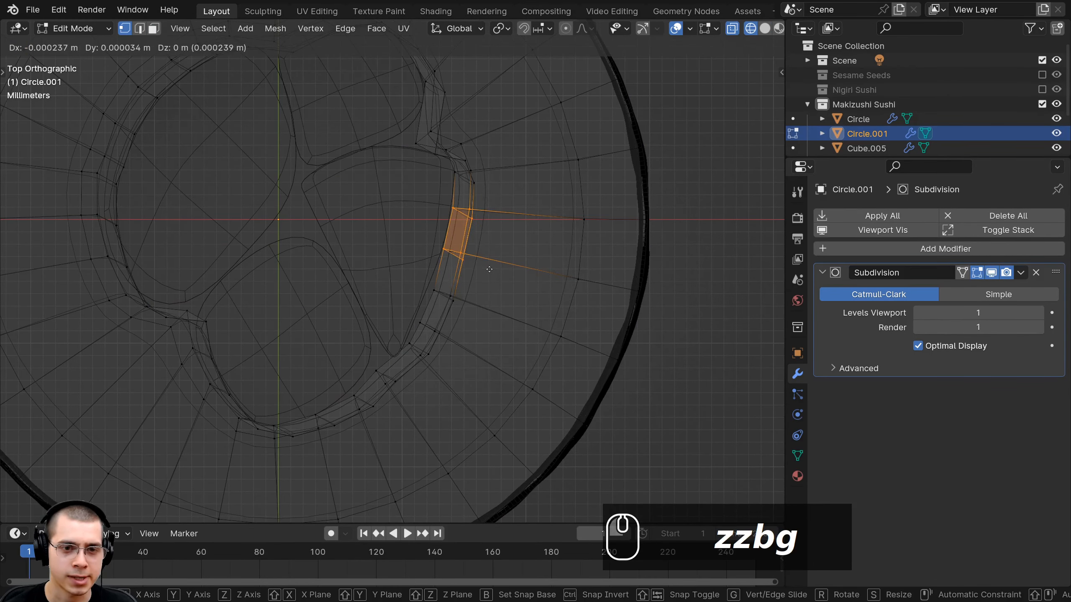
{"action": "key", "text": "a"}
{"action": "left_click_drag", "start_coordinate": [467, 338], "coordinate": [468, 338]}
{"action": "key", "text": "g"}
{"action": "left_click", "coordinate": [461, 335]}
{"action": "key", "text": "a"}
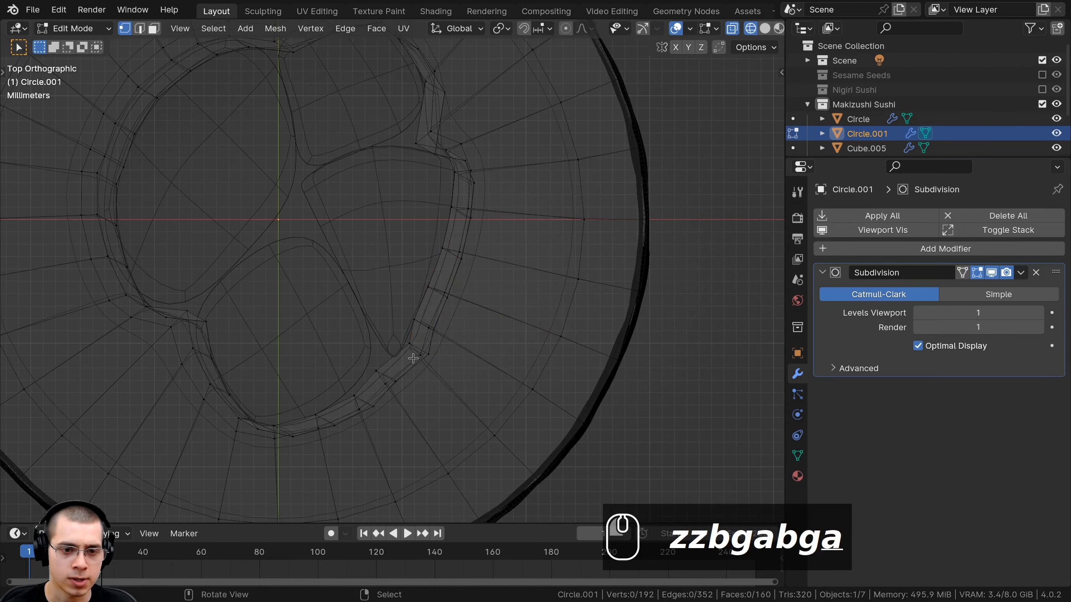
{"action": "key", "text": "g"}
{"action": "left_click", "coordinate": [428, 362]}
{"action": "key", "text": "z"}
{"action": "middle_click_drag", "start_coordinate": [486, 341], "coordinate": [515, 310], "text": "shift"}
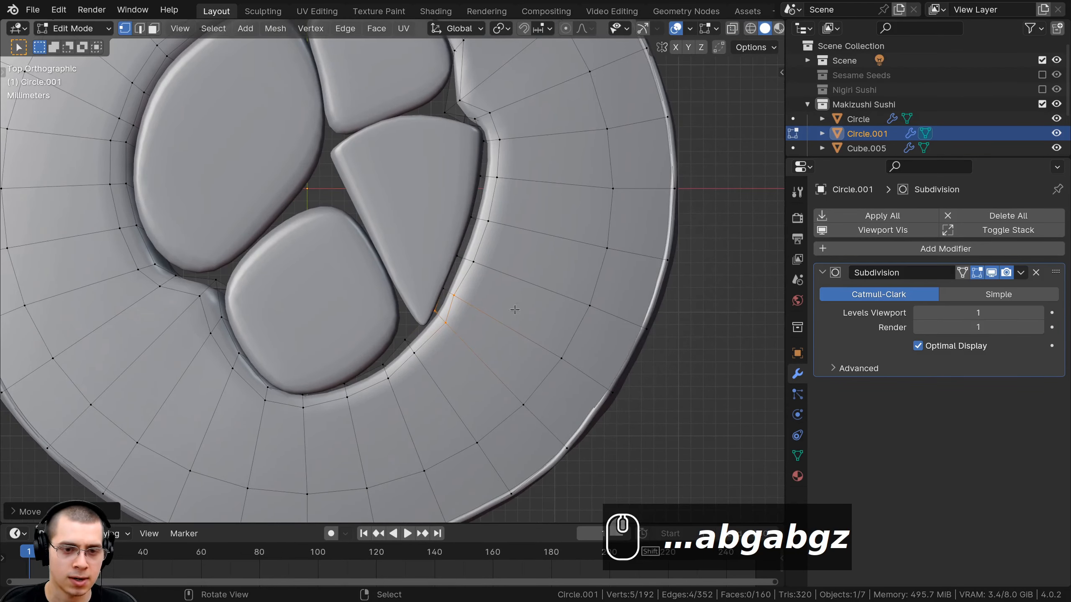
- Adjust more recess-edge vertices along the wedge's outer side in Wireframe, then go back to Solid shading and Object Mode
{"action": "key", "text": "z"}
{"action": "key", "text": "b"}
{"action": "left_click_drag", "start_coordinate": [460, 146], "coordinate": [543, 232]}
{"action": "key", "text": "g"}
{"action": "left_click", "coordinate": [536, 230]}
{"action": "key", "text": "z"}
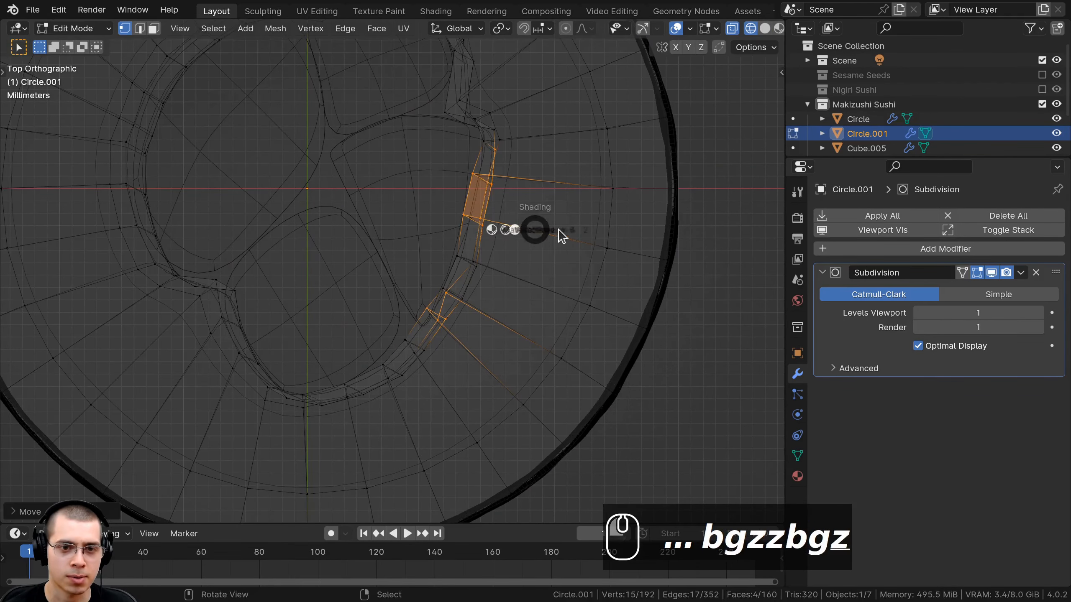
{"action": "key", "text": "z"}
{"action": "key", "text": "a"}
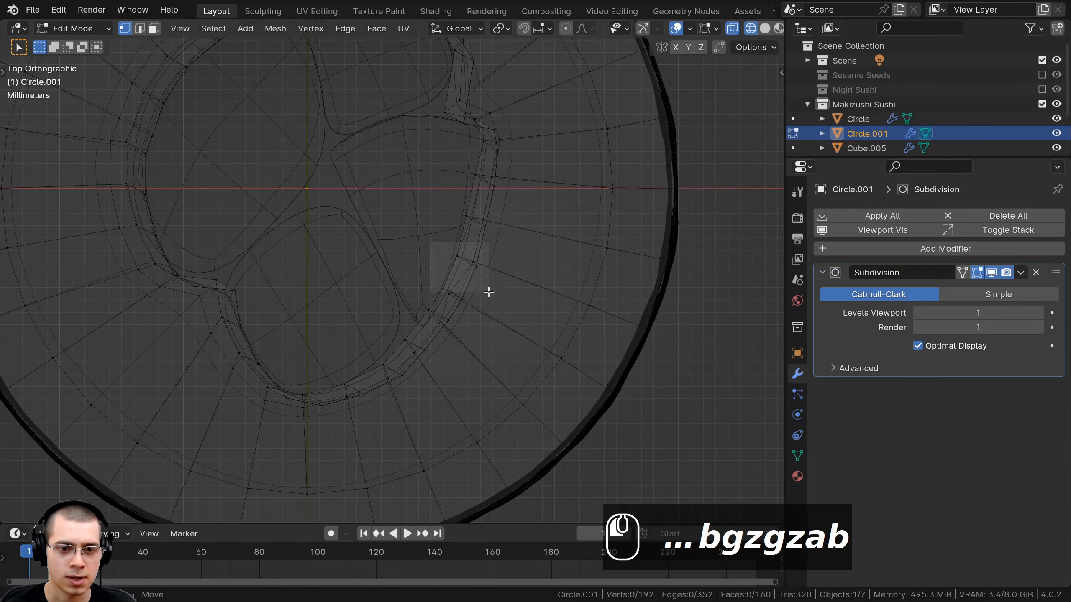
{"action": "left_click_drag", "start_coordinate": [489, 292], "coordinate": [489, 292]}
{"action": "key", "text": "g"}
{"action": "left_click", "coordinate": [523, 289]}
{"action": "key", "text": "z"}
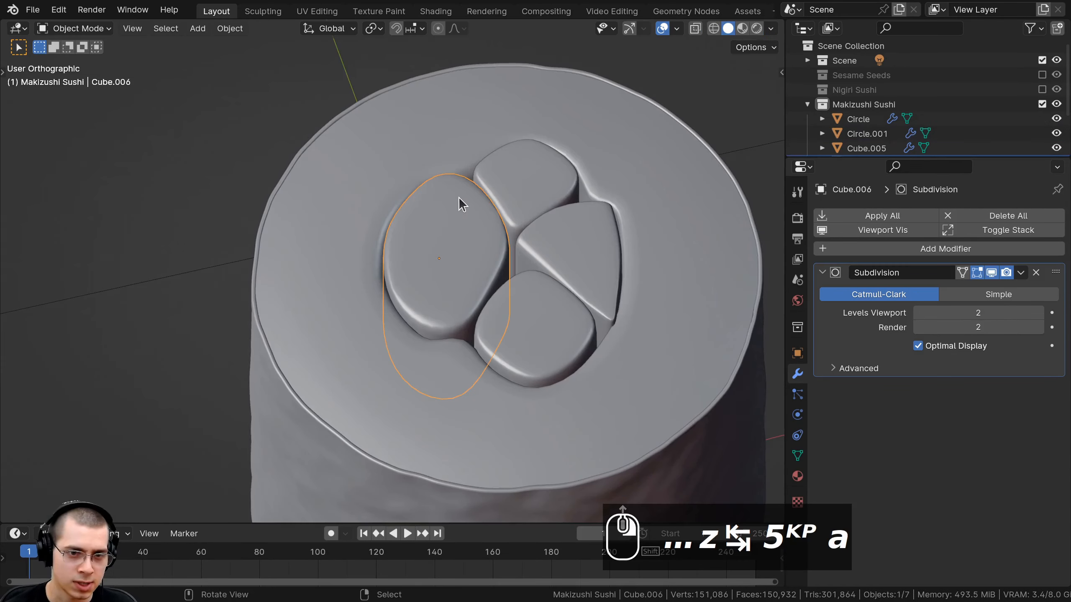
- Inspect how the fillings sit in the tightened rice recess from several angles
{"action": "left_click", "coordinate": [534, 169]}
{"action": "left_click", "coordinate": [591, 230]}
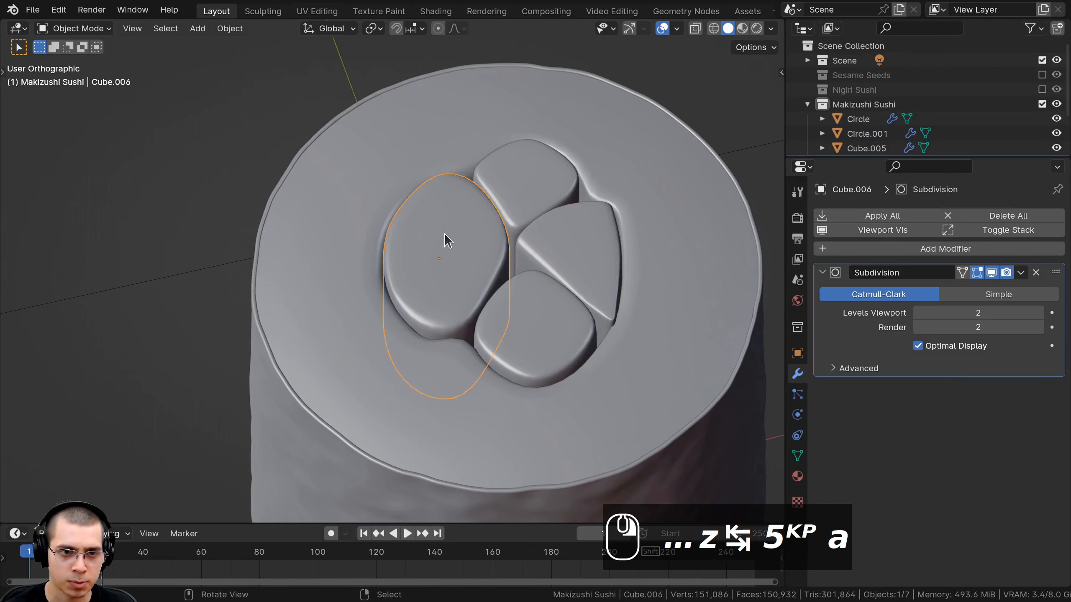
{"action": "middle_click_drag", "start_coordinate": [410, 258], "coordinate": [392, 282]}
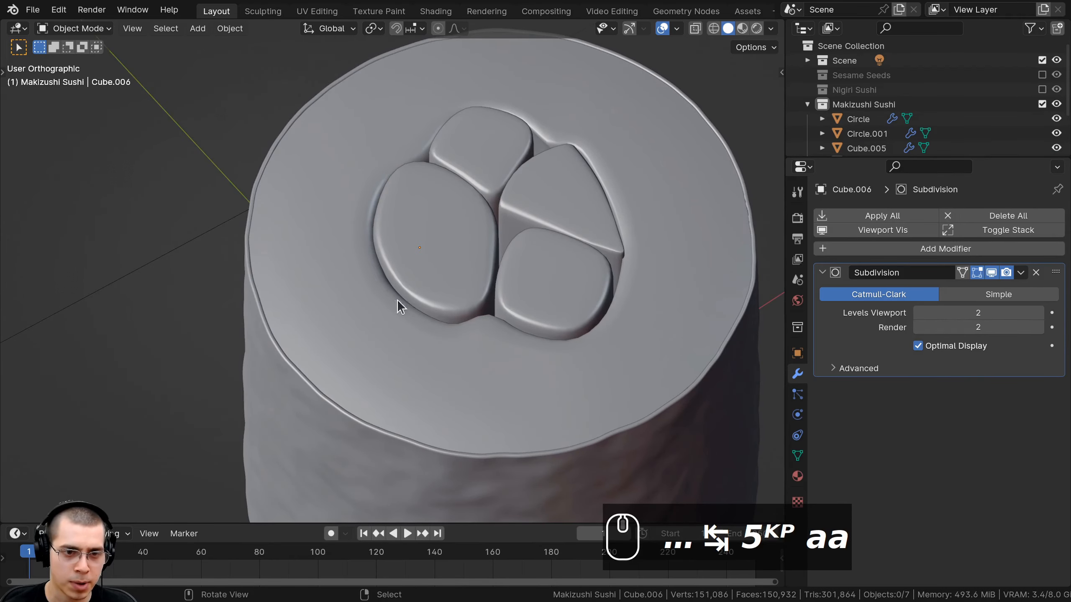
{"action": "scroll", "coordinate": [491, 307], "scroll_direction": "down", "scroll_amount": 5}
{"action": "middle_click_drag", "start_coordinate": [491, 307], "coordinate": [369, 377]}
{"action": "scroll", "coordinate": [365, 309], "scroll_direction": "down", "scroll_amount": 2}
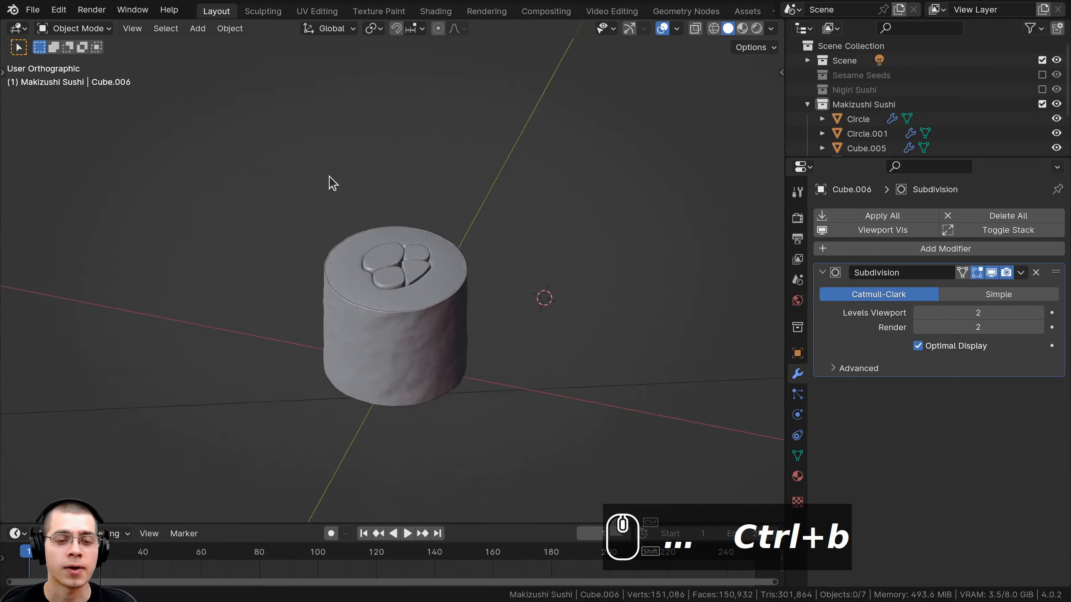
{"action": "middle_click_drag", "start_coordinate": [328, 176], "coordinate": [389, 163]}
{"action": "scroll", "coordinate": [387, 255], "scroll_direction": "up", "scroll_amount": 3}
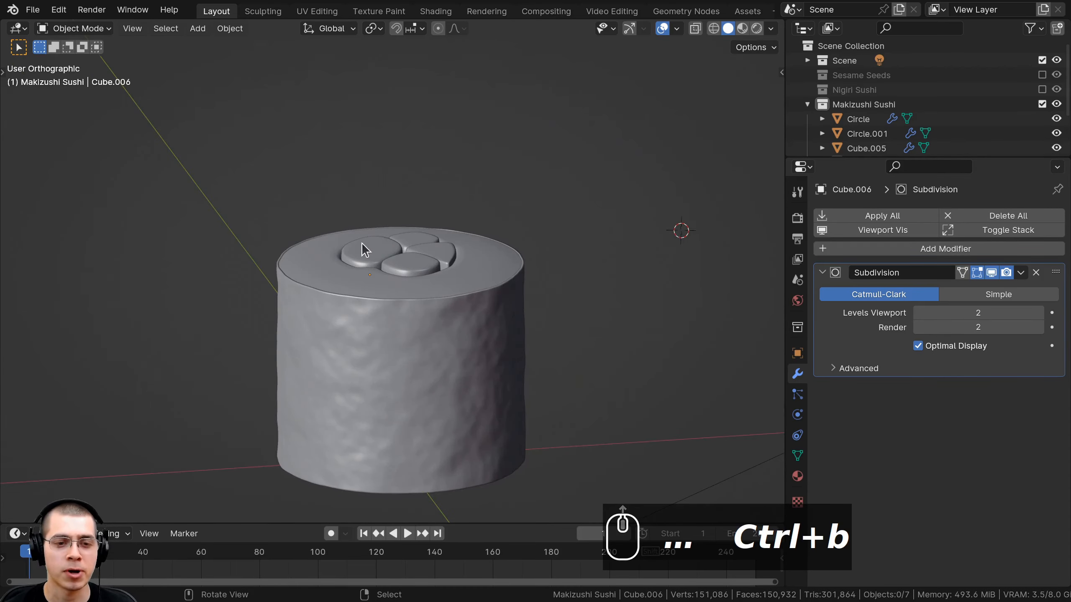
{"action": "scroll", "coordinate": [392, 265], "scroll_direction": "down", "scroll_amount": 2}
{"action": "middle_click_drag", "start_coordinate": [393, 265], "coordinate": [398, 335]}
{"action": "scroll", "coordinate": [399, 304], "scroll_direction": "up", "scroll_amount": 2}
- Select all four fillings, lower them slightly along Z into the recess, and clear the selection
{"action": "left_click", "coordinate": [400, 271]}
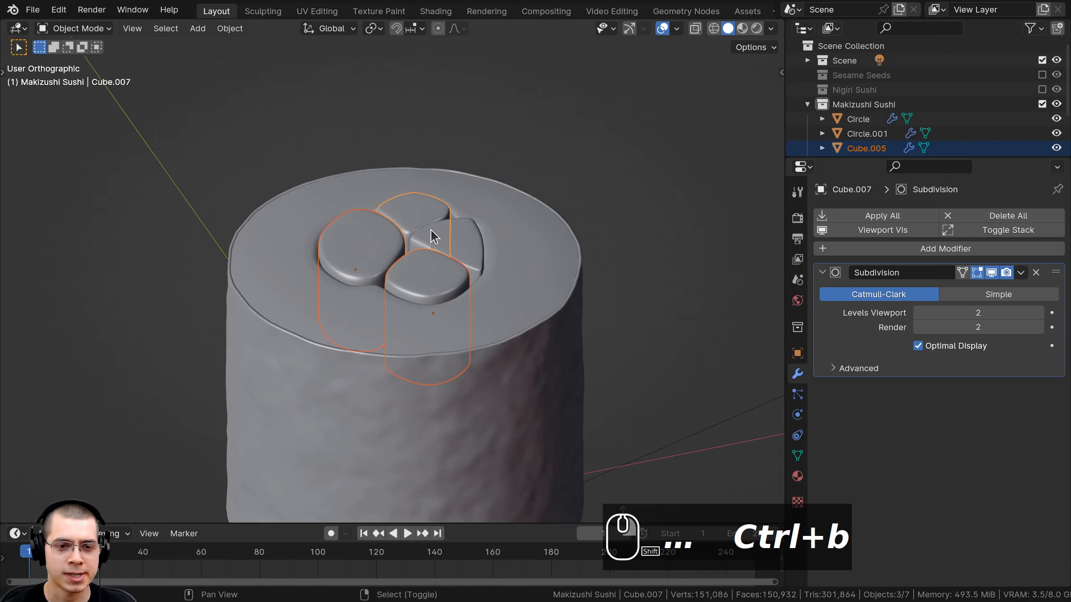
{"action": "left_click", "coordinate": [446, 240], "text": "shift"}
{"action": "middle_click_drag", "start_coordinate": [447, 239], "coordinate": [357, 207]}
{"action": "scroll", "coordinate": [371, 208], "scroll_direction": "up", "scroll_amount": 1}
{"action": "key", "text": "g"}
{"action": "key", "text": "z"}
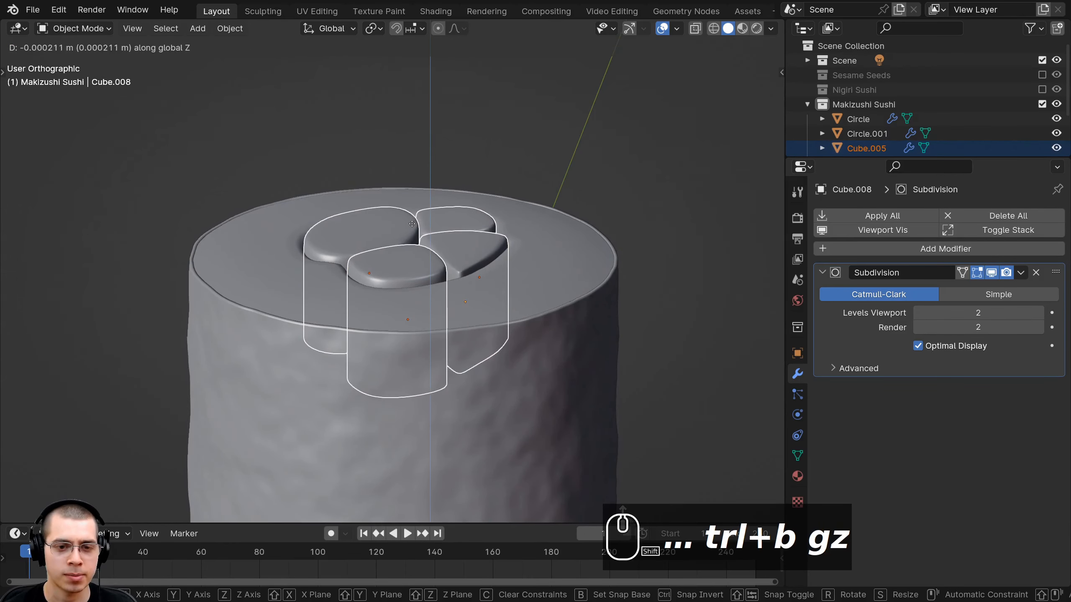
{"action": "left_click", "coordinate": [408, 261]}
{"action": "key", "text": "a"}
- Check the lowered fillings on the roll in Rendered shading
{"action": "key", "text": "z"}
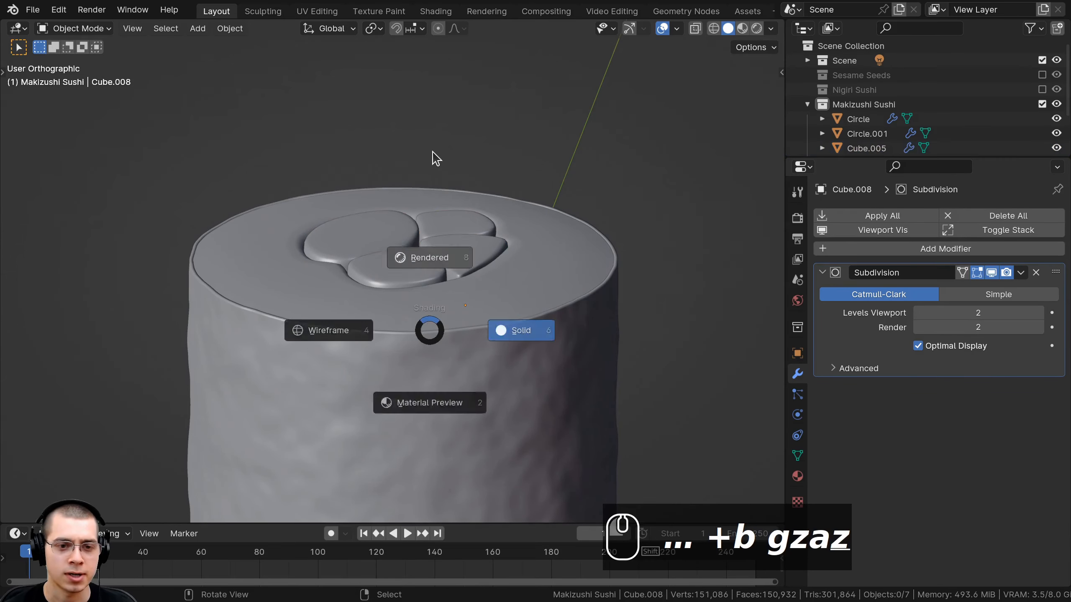
{"action": "left_click", "coordinate": [436, 164]}
{"action": "scroll", "coordinate": [407, 280], "scroll_direction": "up", "scroll_amount": 4}
{"action": "scroll", "coordinate": [283, 285], "scroll_direction": "down", "scroll_amount": 7}
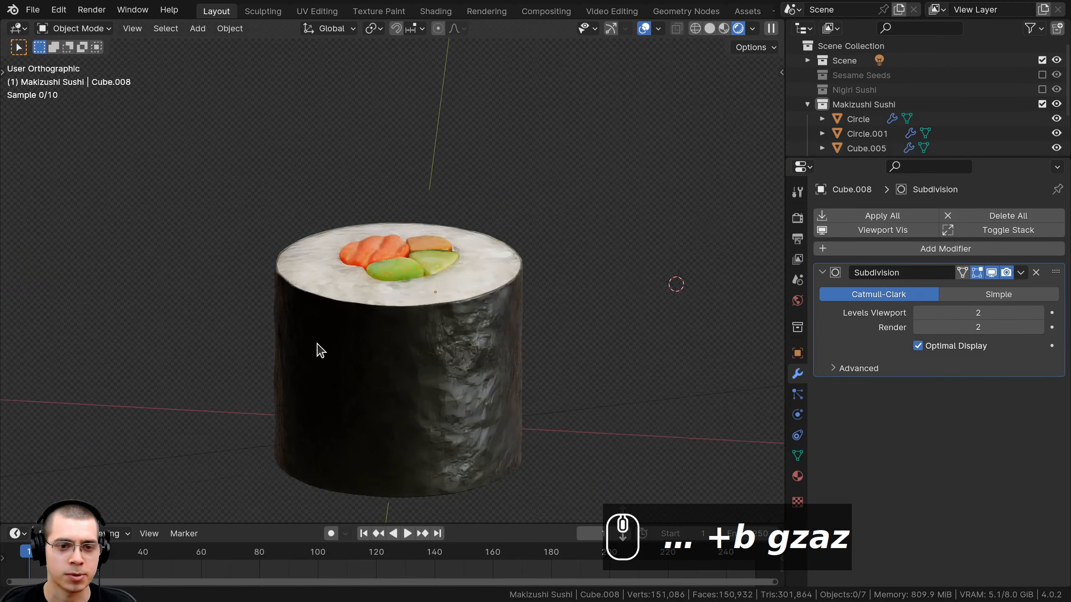
{"action": "middle_click_drag", "start_coordinate": [316, 344], "coordinate": [331, 378]}
- Return to Solid shading and duplicate the four fillings and the rice top straight down along Z, below the roll
{"action": "key", "text": "z"}
{"action": "left_click", "coordinate": [438, 261]}
{"action": "left_click", "coordinate": [442, 256]}
{"action": "left_click", "coordinate": [435, 234], "text": "shift"}
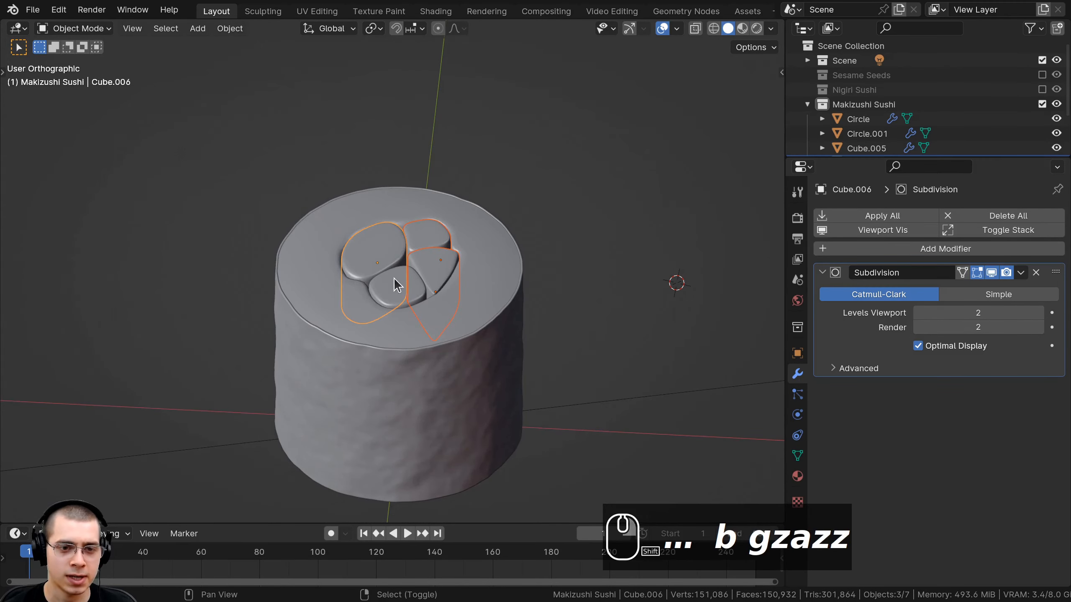
{"action": "left_click", "coordinate": [448, 314], "text": "shift"}
{"action": "scroll", "coordinate": [442, 306], "scroll_direction": "down", "scroll_amount": 3}
{"action": "middle_click_drag", "start_coordinate": [442, 307], "coordinate": [442, 232]}
{"action": "key", "text": "g"}
{"action": "key", "text": "g"}
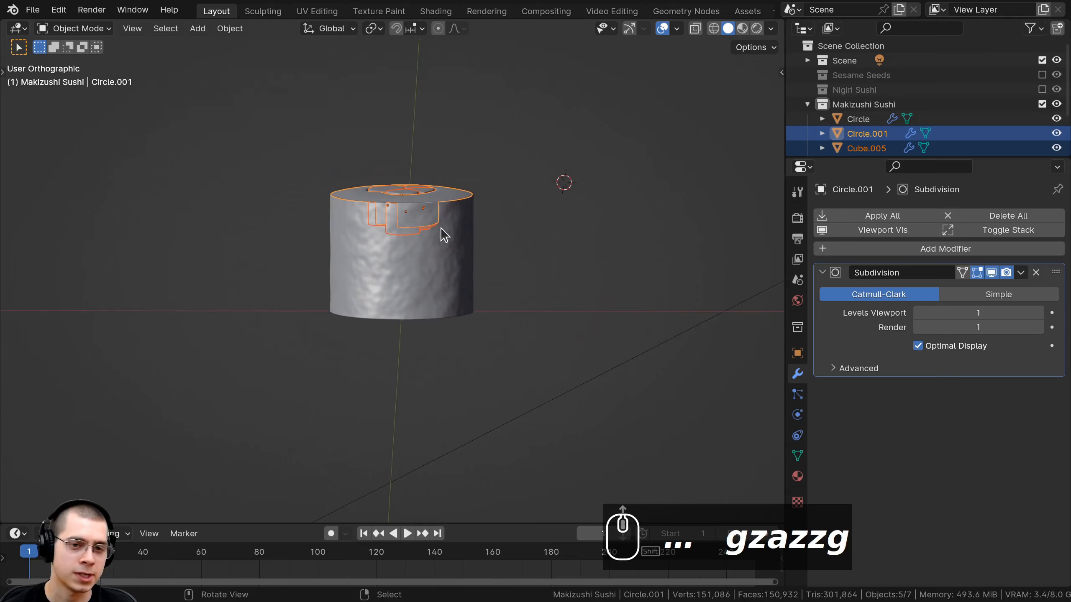
{"action": "left_click", "coordinate": [451, 186]}
{"action": "scroll", "coordinate": [424, 102], "scroll_direction": "up", "scroll_amount": 1}
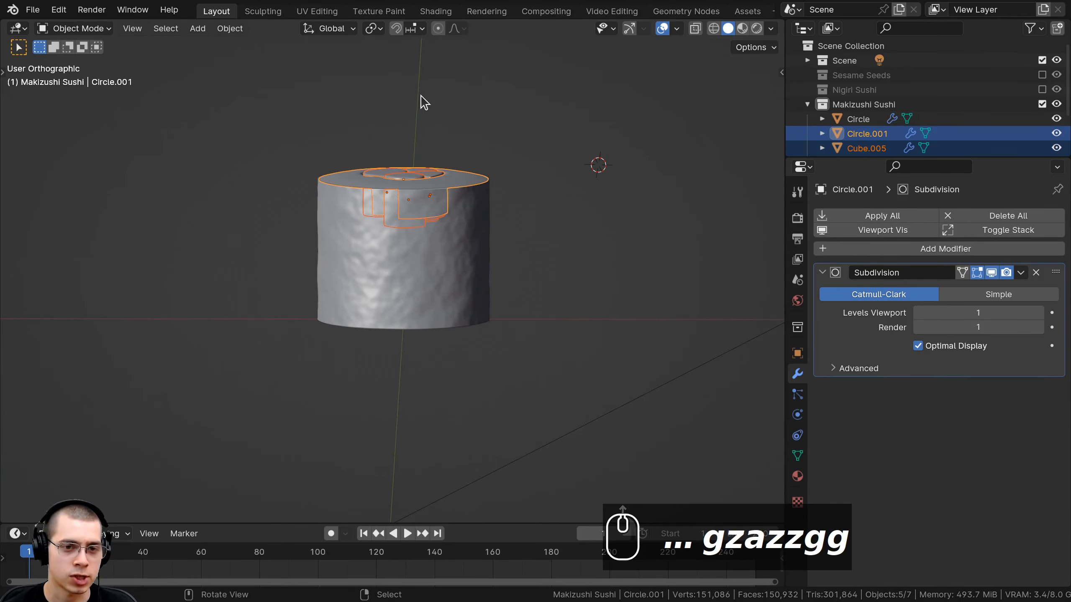
{"action": "key", "text": "shift+d"}
{"action": "key", "text": "z"}
{"action": "left_click", "coordinate": [414, 262]}
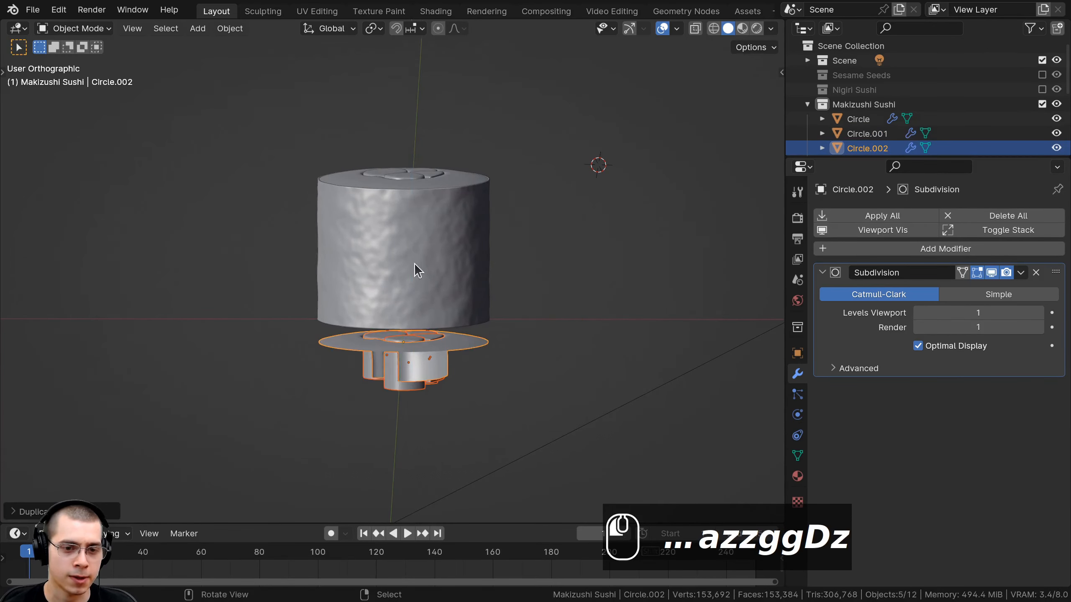
- Flip the duplicated rice top and fillings vertically by scaling them by -1 along Z
{"action": "scroll", "coordinate": [416, 187], "scroll_direction": "up", "scroll_amount": 4}
{"action": "key", "text": "s"}
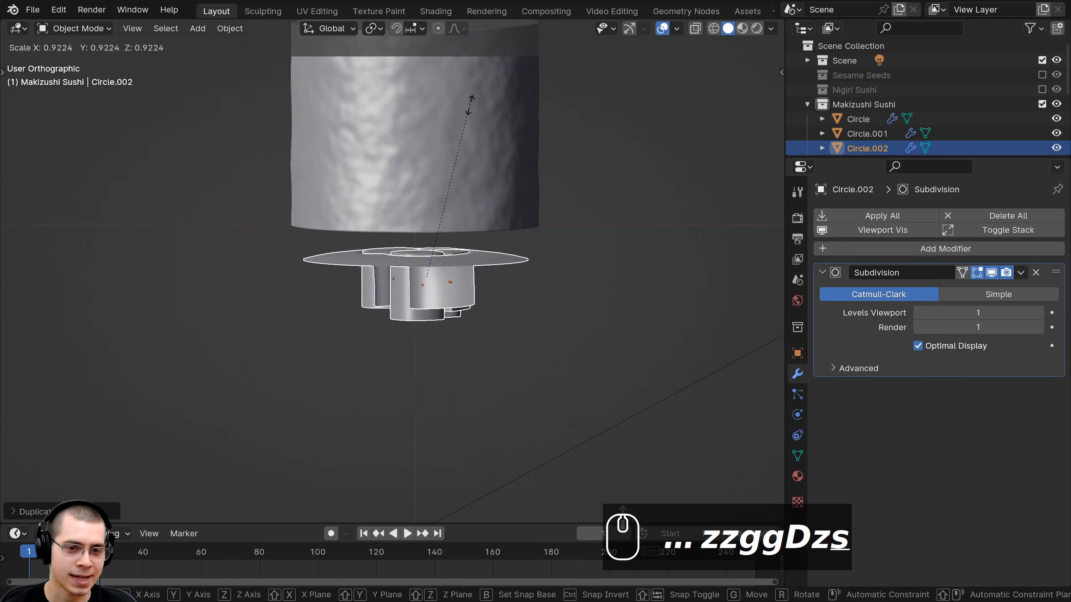
{"action": "key", "text": "z"}
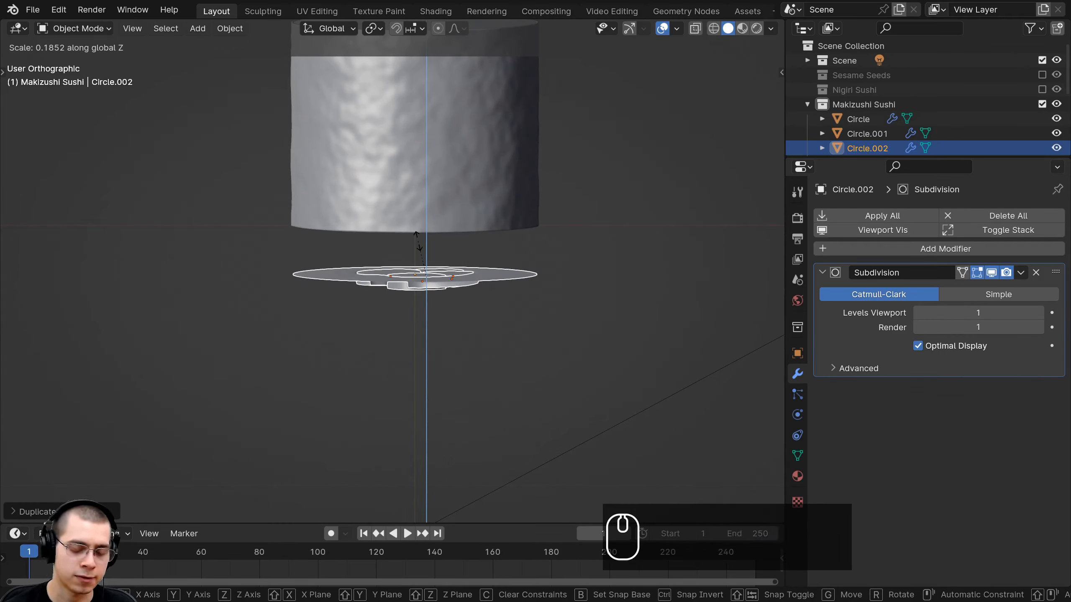
{"action": "type", "text": "-1"}
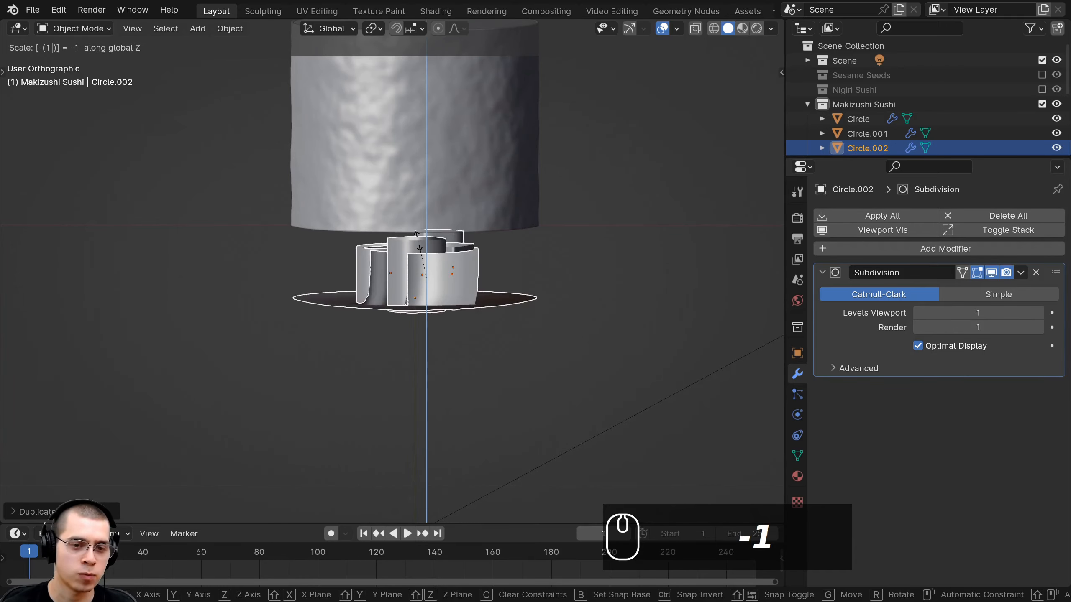
{"action": "key", "text": "Return"}
- Move the flipped copies up along Z until the rice fits flush in the roll's open bottom
{"action": "scroll", "coordinate": [421, 348], "scroll_direction": "up", "scroll_amount": 1}
{"action": "middle_click_drag", "start_coordinate": [497, 334], "coordinate": [513, 314]}
{"action": "key", "text": "g"}
{"action": "key", "text": "z"}
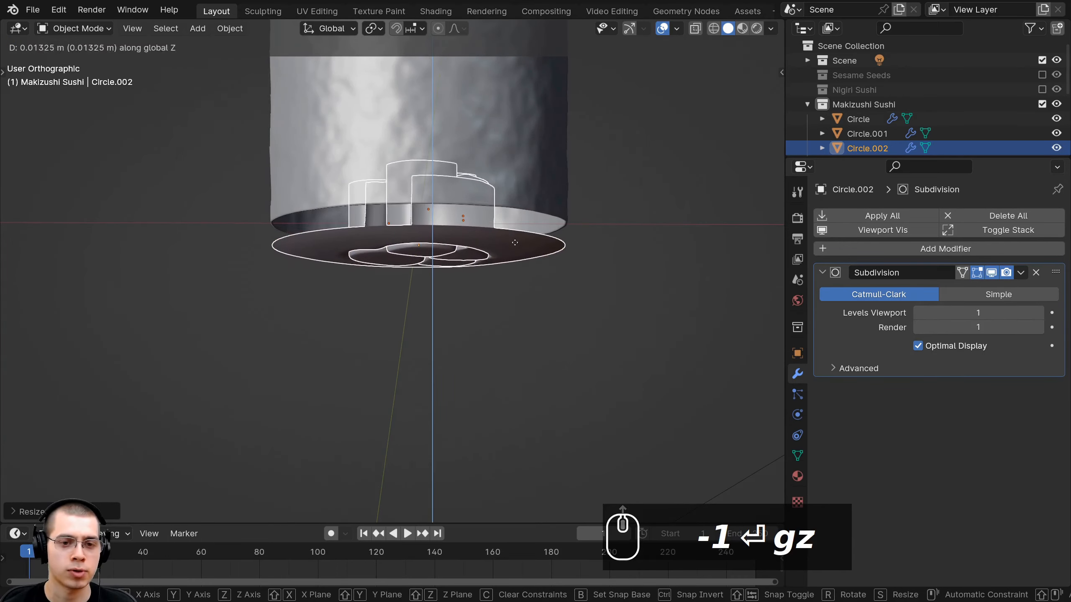
{"action": "left_click", "coordinate": [514, 237]}
{"action": "middle_click_drag", "start_coordinate": [514, 239], "coordinate": [518, 327], "text": "shift"}
{"action": "scroll", "coordinate": [519, 314], "scroll_direction": "up", "scroll_amount": 2}
{"action": "key", "text": "g"}
{"action": "key", "text": "z"}
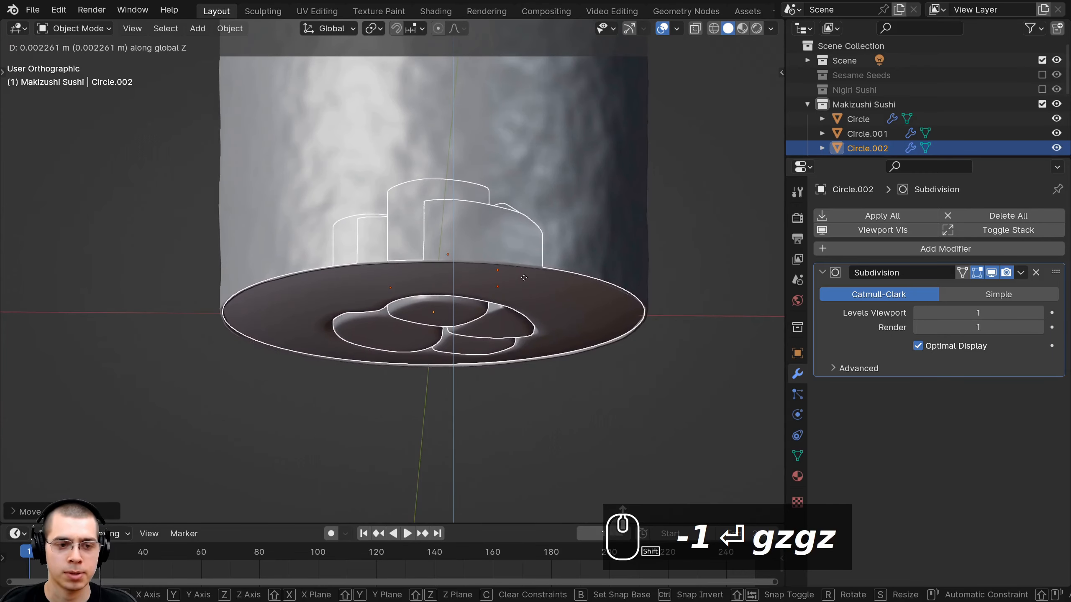
{"action": "left_click", "coordinate": [526, 305]}
{"action": "key", "text": "g"}
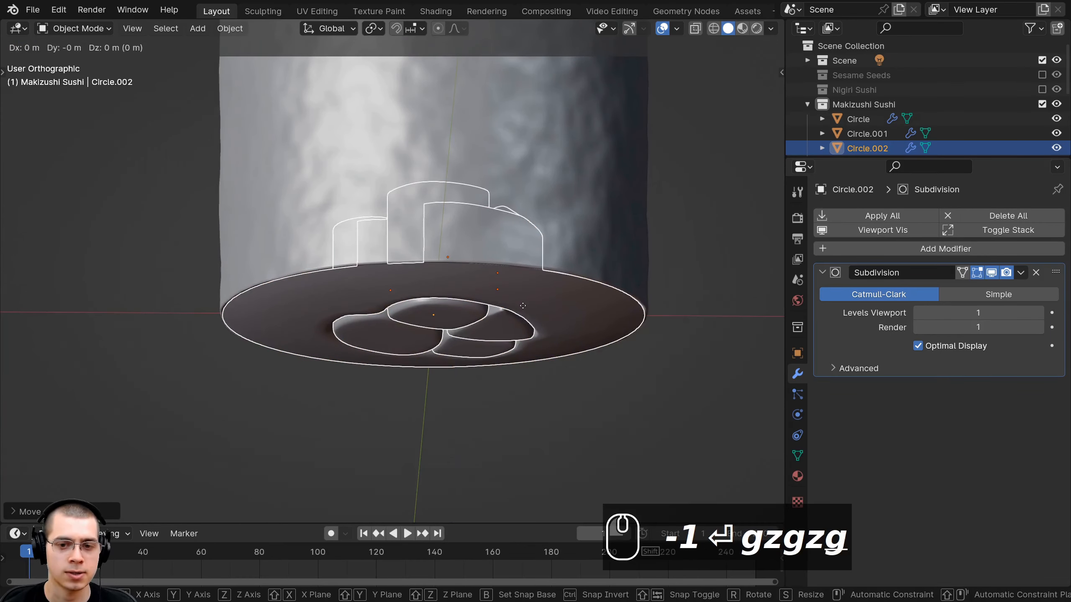
{"action": "key", "text": "z"}
{"action": "left_click", "coordinate": [522, 236]}
- Open the flipped rice and filling copies together in Edit Mode, select all their geometry, and recalculate the normals
{"action": "middle_click_drag", "start_coordinate": [518, 223], "coordinate": [485, 261]}
{"action": "middle_click_drag", "start_coordinate": [485, 261], "coordinate": [430, 237], "text": "shift"}
{"action": "key", "text": "Tab"}
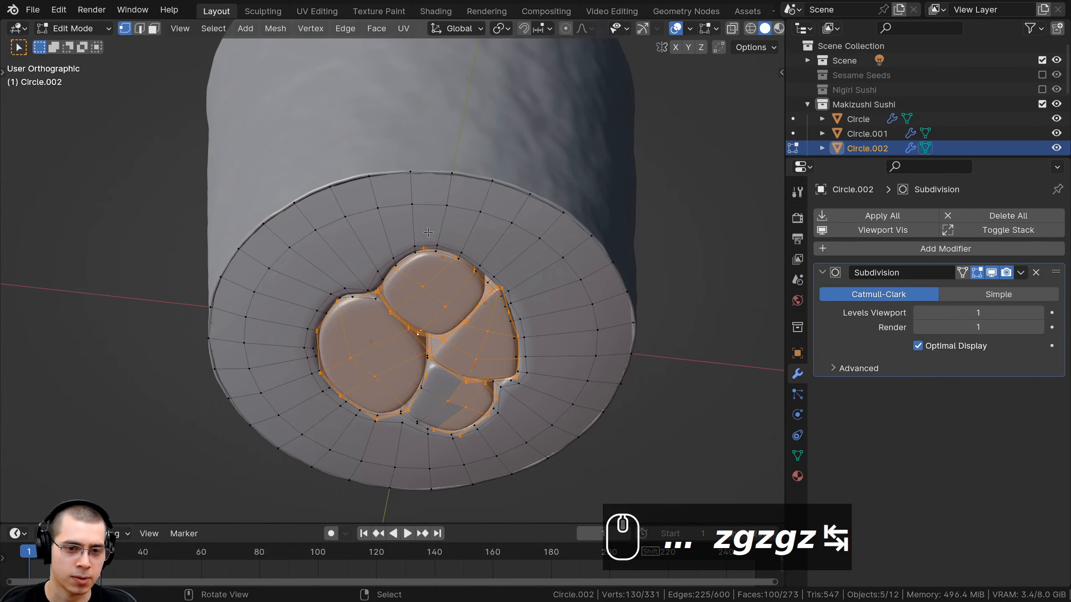
{"action": "key", "text": "a"}
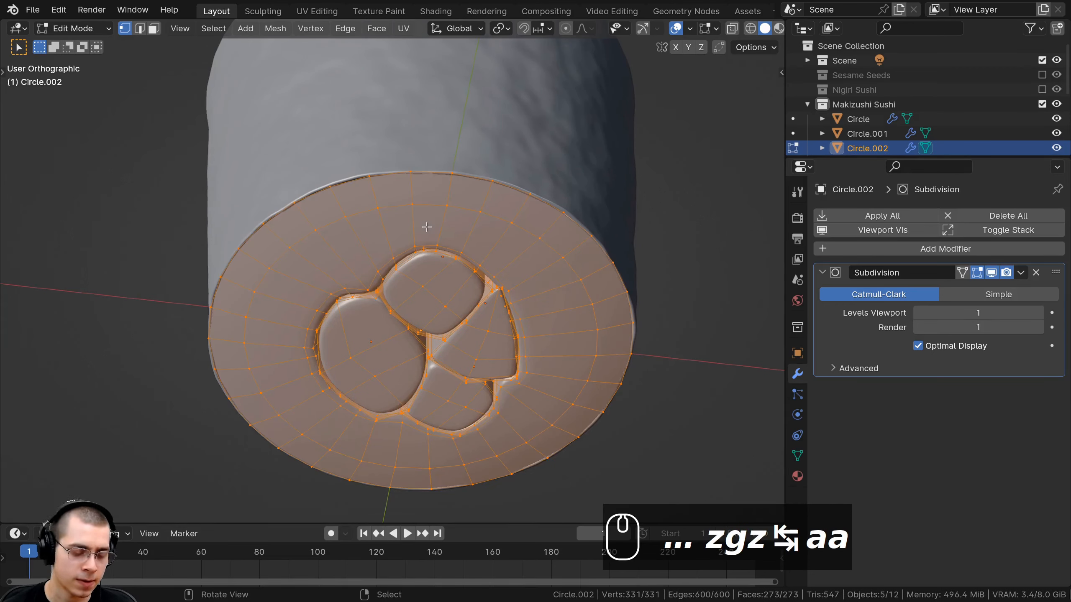
{"action": "key", "text": "a"}
{"action": "key", "text": "a"}
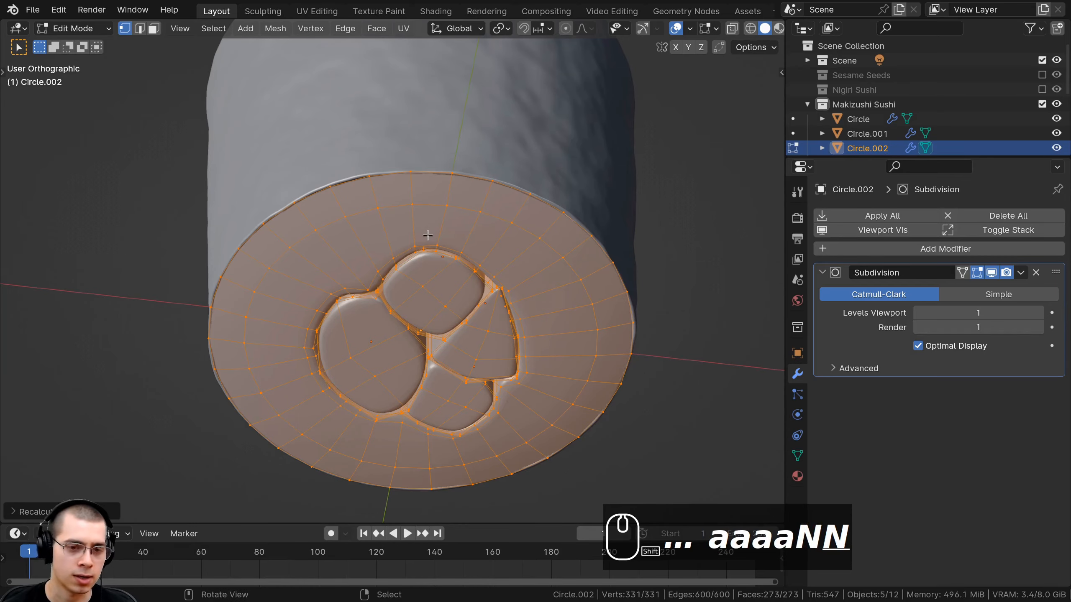
- Move the flipped rice and fillings along Z until the rice sits flush with the roll's bottom rim
{"action": "middle_click_drag", "start_coordinate": [428, 235], "coordinate": [460, 275]}
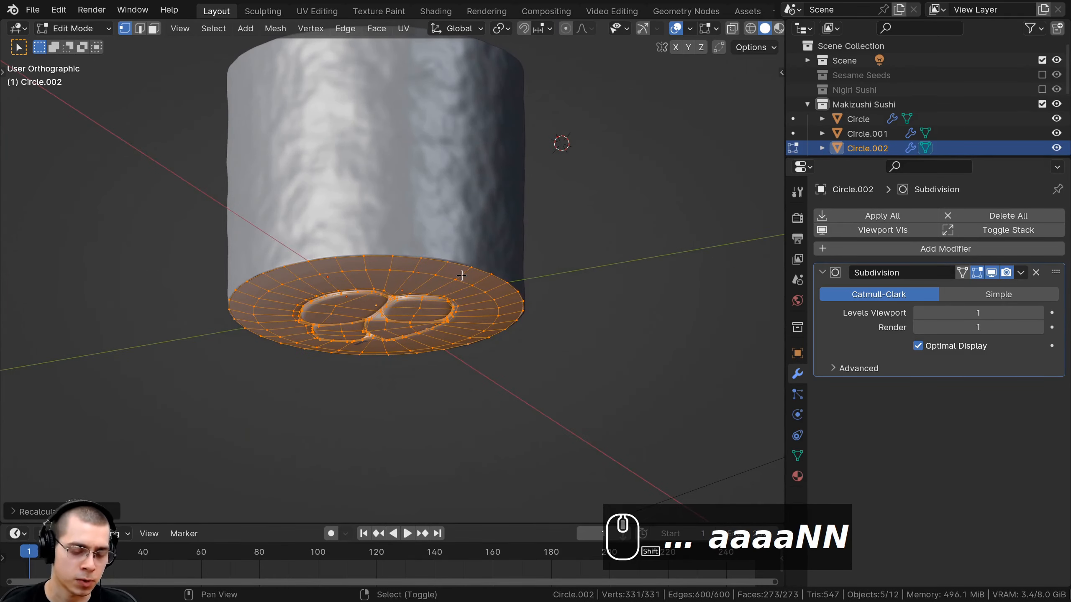
{"action": "middle_click_drag", "start_coordinate": [367, 150], "coordinate": [457, 324]}
{"action": "key", "text": "g"}
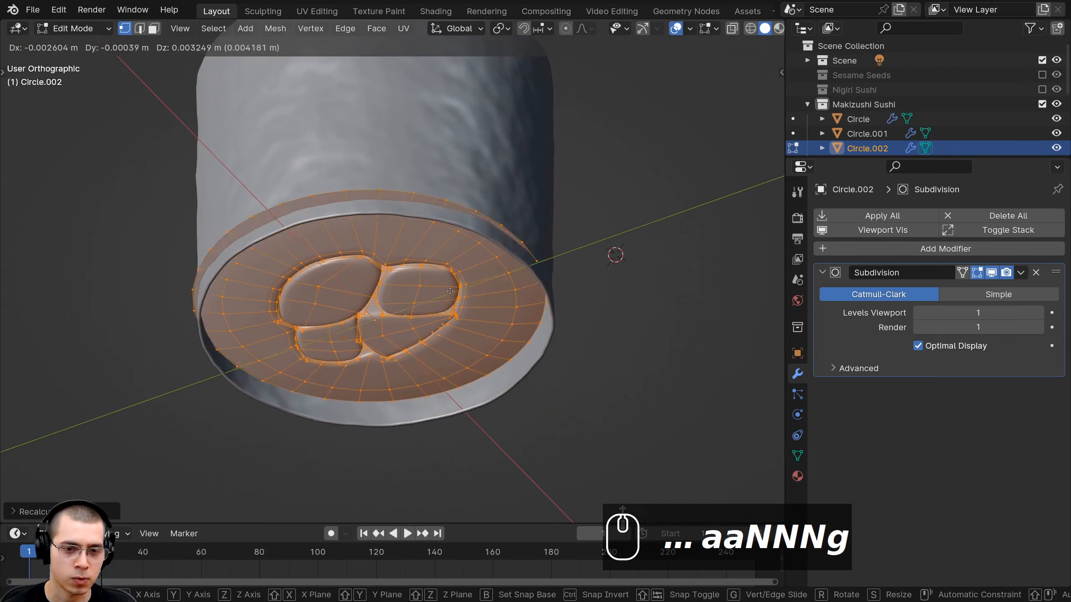
{"action": "key", "text": "z"}
{"action": "left_click", "coordinate": [448, 309]}
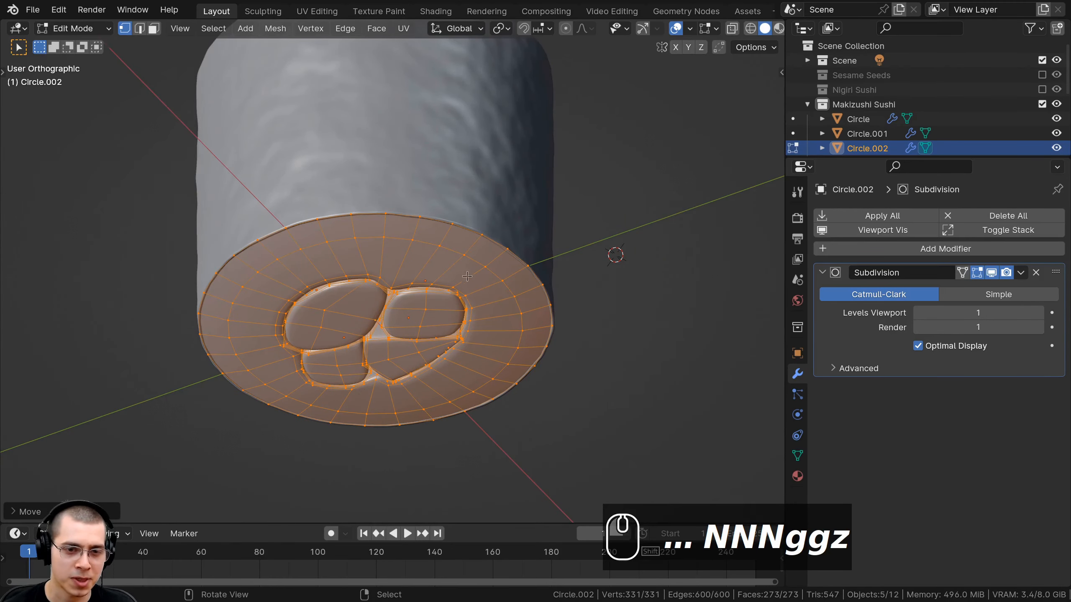
- Return to Object Mode with everything deselected and check the closed bottom of the roll
{"action": "key", "text": "a"}
{"action": "scroll", "coordinate": [467, 276], "scroll_direction": "down", "scroll_amount": 2}
{"action": "key", "text": "Tab"}
{"action": "middle_click_drag", "start_coordinate": [467, 277], "coordinate": [338, 229]}
{"action": "scroll", "coordinate": [460, 289], "scroll_direction": "up", "scroll_amount": 1}
{"action": "key", "text": "a"}
{"action": "scroll", "coordinate": [338, 230], "scroll_direction": "up", "scroll_amount": 1}
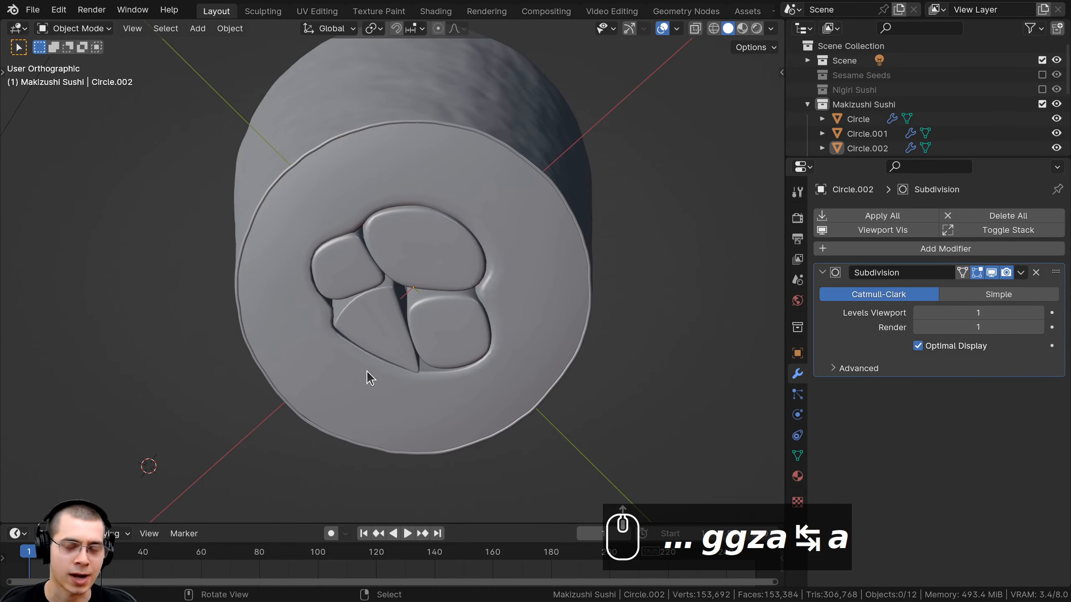
- Switch the viewport to Rendered shading and inspect the textured bottom of the roll
{"action": "middle_click_drag", "start_coordinate": [368, 371], "coordinate": [481, 456]}
{"action": "scroll", "coordinate": [482, 456], "scroll_direction": "down", "scroll_amount": 2}
{"action": "key", "text": "z"}
{"action": "left_click", "coordinate": [445, 251]}
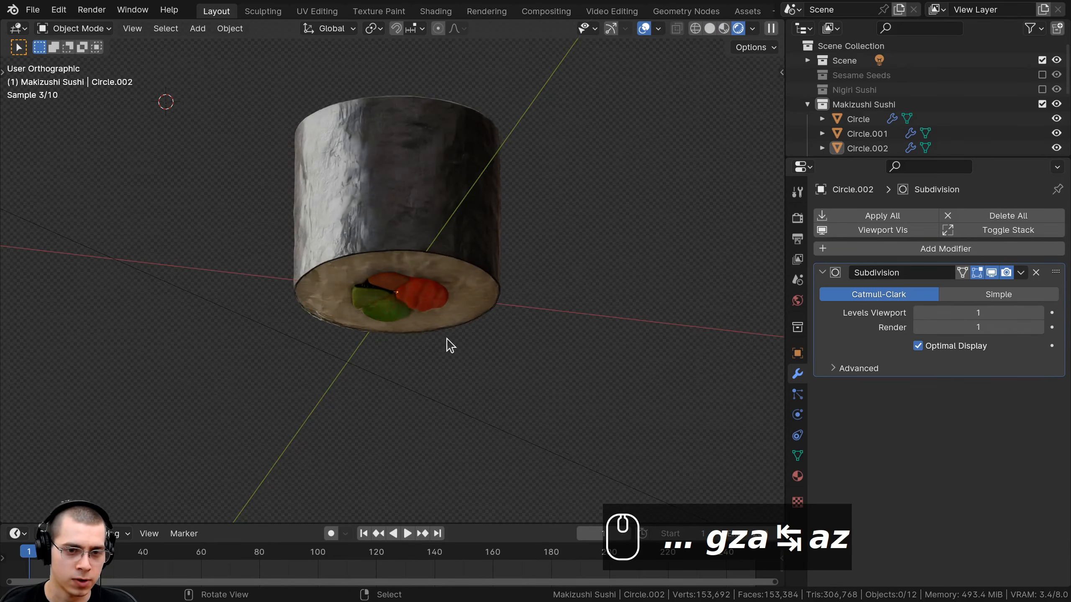
{"action": "middle_click_drag", "start_coordinate": [445, 344], "coordinate": [440, 274]}
{"action": "scroll", "coordinate": [441, 274], "scroll_direction": "up", "scroll_amount": 1}
{"action": "scroll", "coordinate": [439, 270], "scroll_direction": "up", "scroll_amount": 3}
{"action": "scroll", "coordinate": [447, 308], "scroll_direction": "down", "scroll_amount": 4}
- View the roll's top in perspective, save the file and collapse the Makizushi Sushi collection
{"action": "middle_click_drag", "start_coordinate": [438, 228], "coordinate": [387, 244]}
{"action": "middle_click_drag", "start_coordinate": [382, 177], "coordinate": [479, 311]}
{"action": "key", "text": "KP_5"}
{"action": "scroll", "coordinate": [437, 347], "scroll_direction": "down", "scroll_amount": 2}
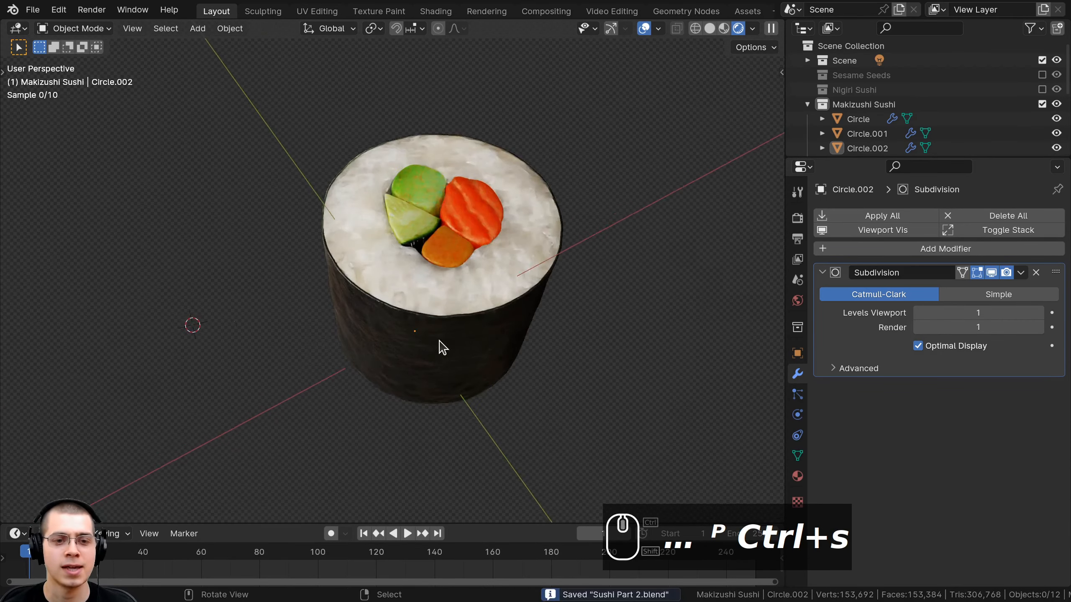
{"action": "left_click", "coordinate": [805, 105]}
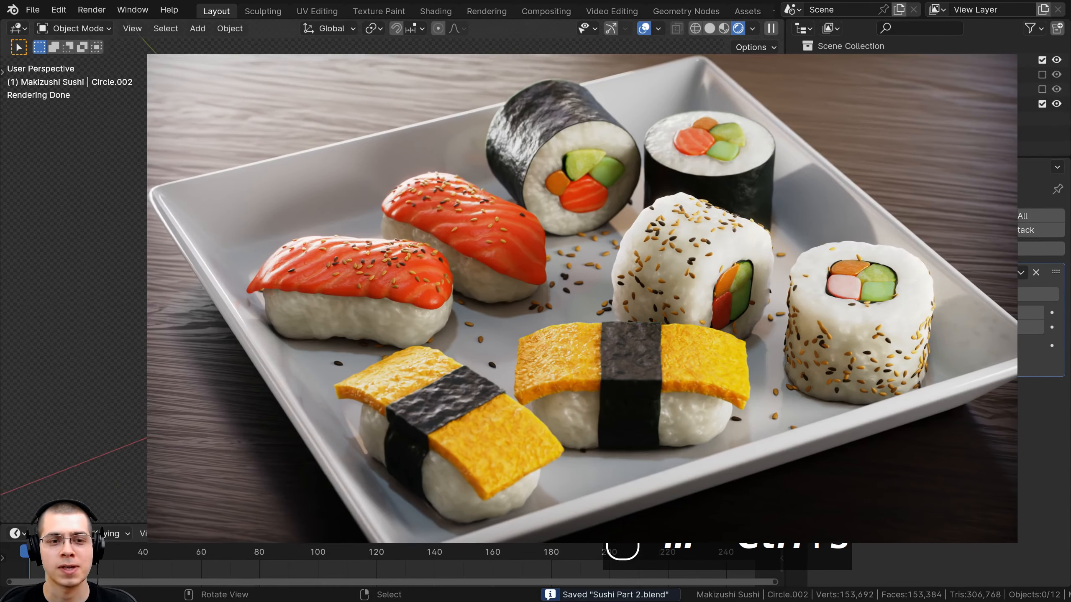
{"action": "middle_click_drag", "start_coordinate": [548, 304], "coordinate": [430, 300]}
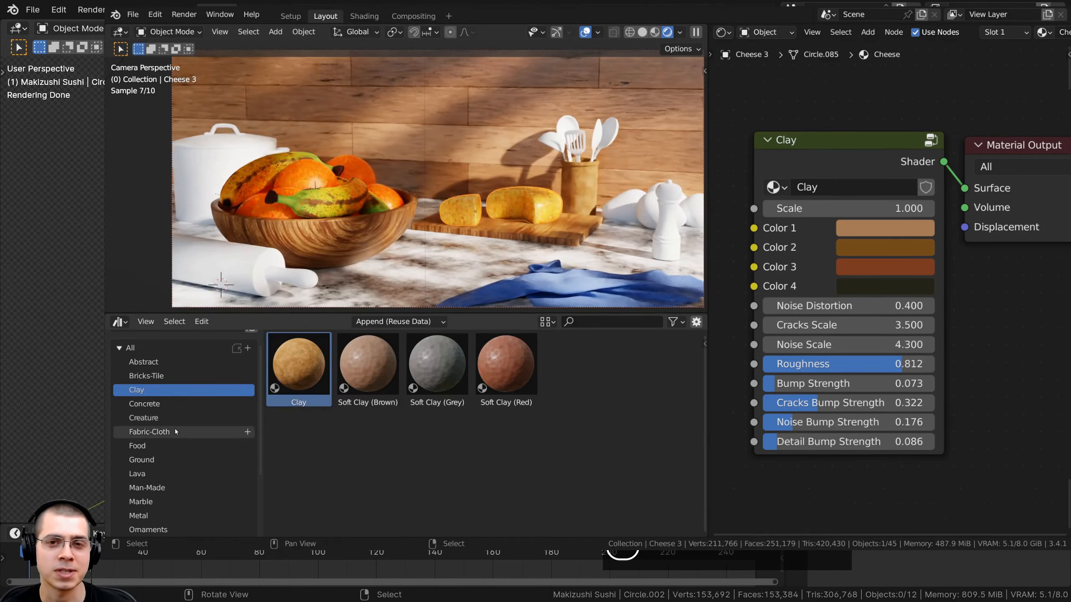
- Apply material assets from the Marble and Bricks-Tile categories, including Pool Tiles and Tile, to the kitchen scene's surfaces
{"action": "scroll", "coordinate": [176, 435], "scroll_direction": "down", "scroll_amount": 3}
{"action": "left_click", "coordinate": [177, 441]}
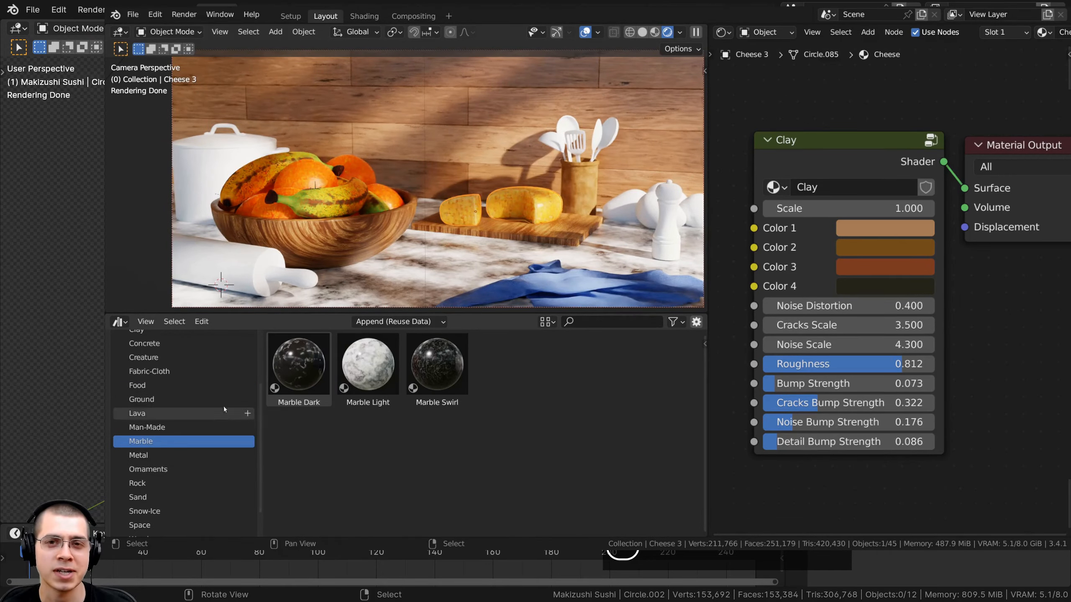
{"action": "left_click_drag", "start_coordinate": [368, 365], "coordinate": [405, 156]}
{"action": "left_click_drag", "start_coordinate": [300, 365], "coordinate": [474, 79]}
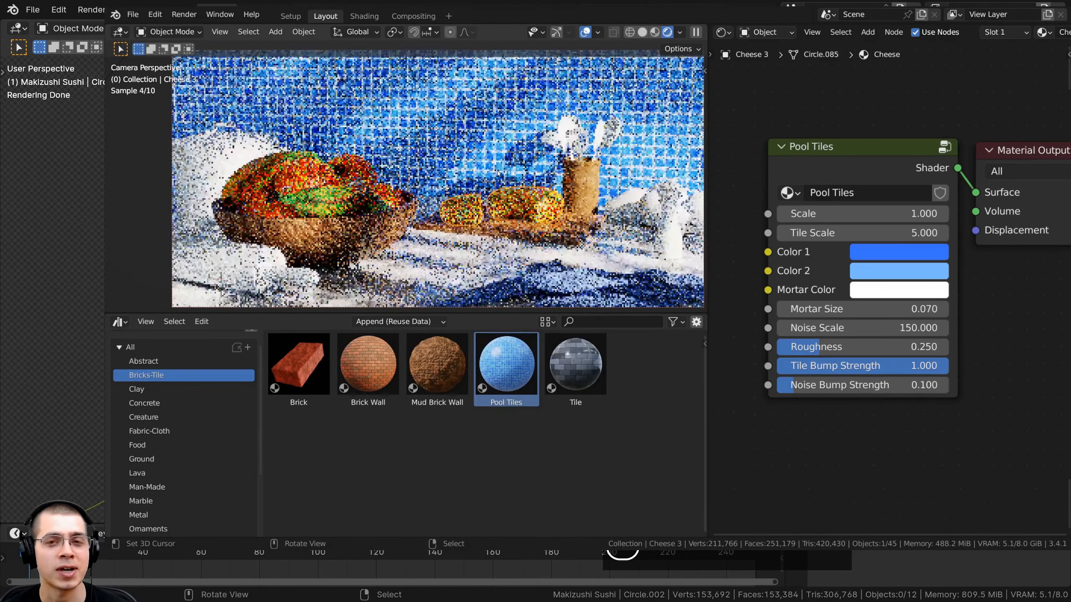
{"action": "left_click_drag", "start_coordinate": [575, 365], "coordinate": [459, 102]}
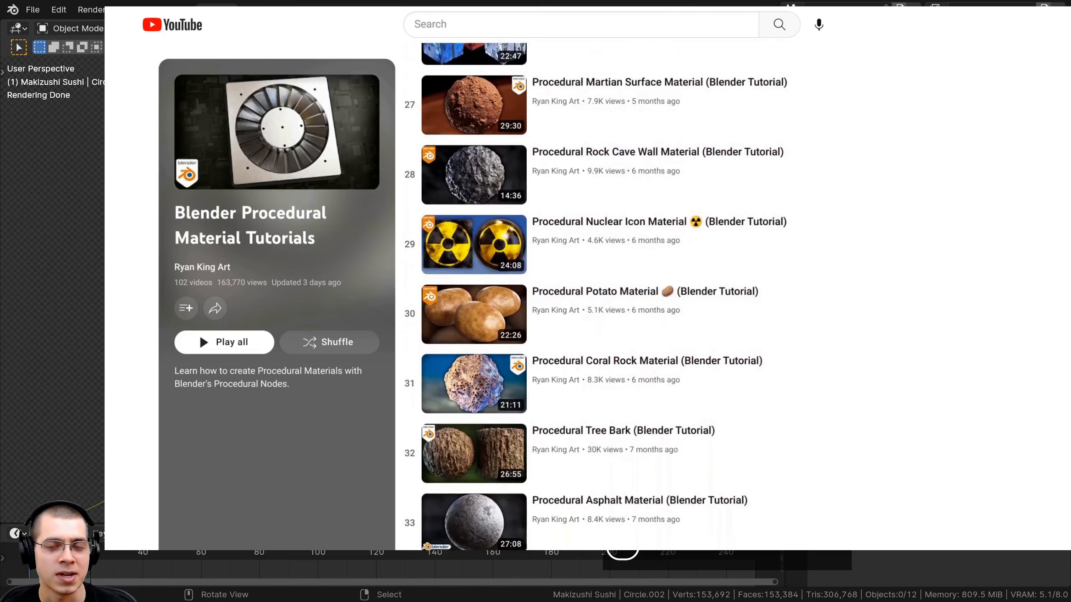
- Browse the Blender Procedural Material Tutorials playlist on YouTube
{"action": "scroll", "coordinate": [596, 296], "scroll_direction": "down", "scroll_amount": 5}
{"action": "scroll", "coordinate": [596, 295], "scroll_direction": "down", "scroll_amount": 5}
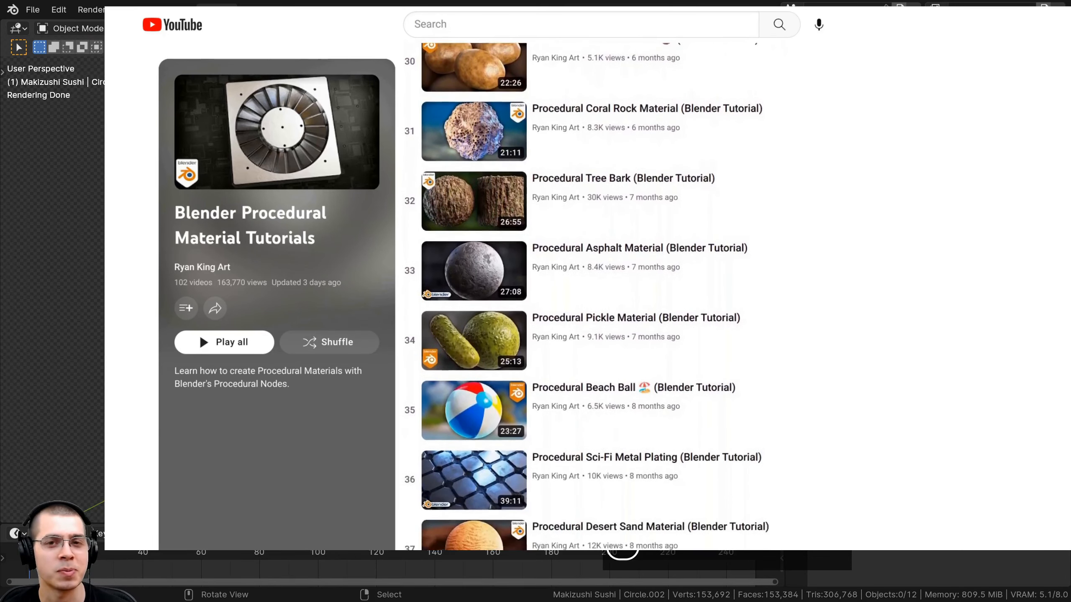
{"action": "scroll", "coordinate": [596, 295], "scroll_direction": "down", "scroll_amount": 6}
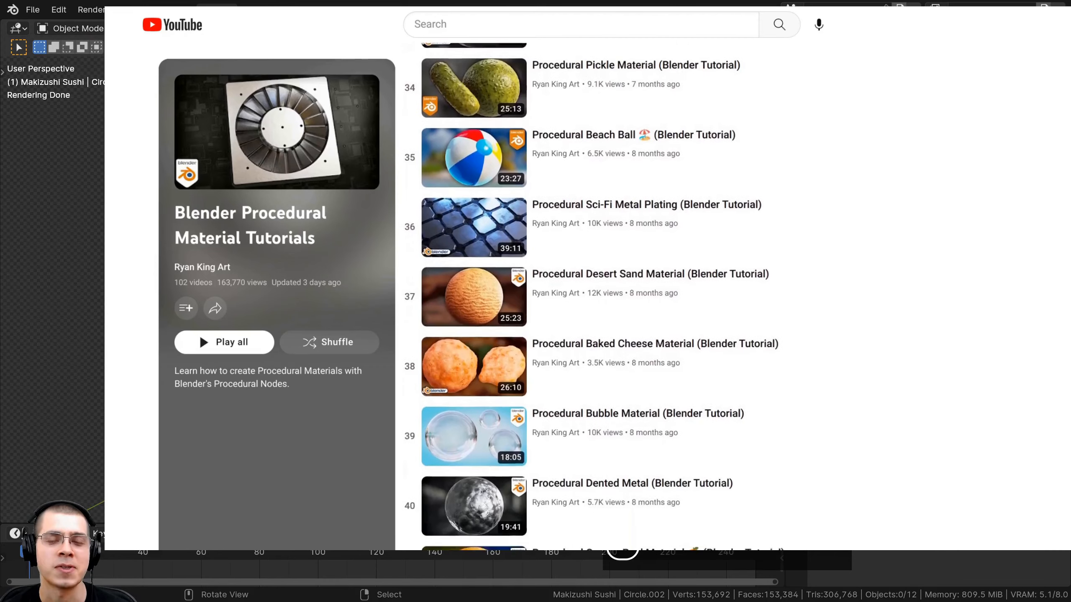